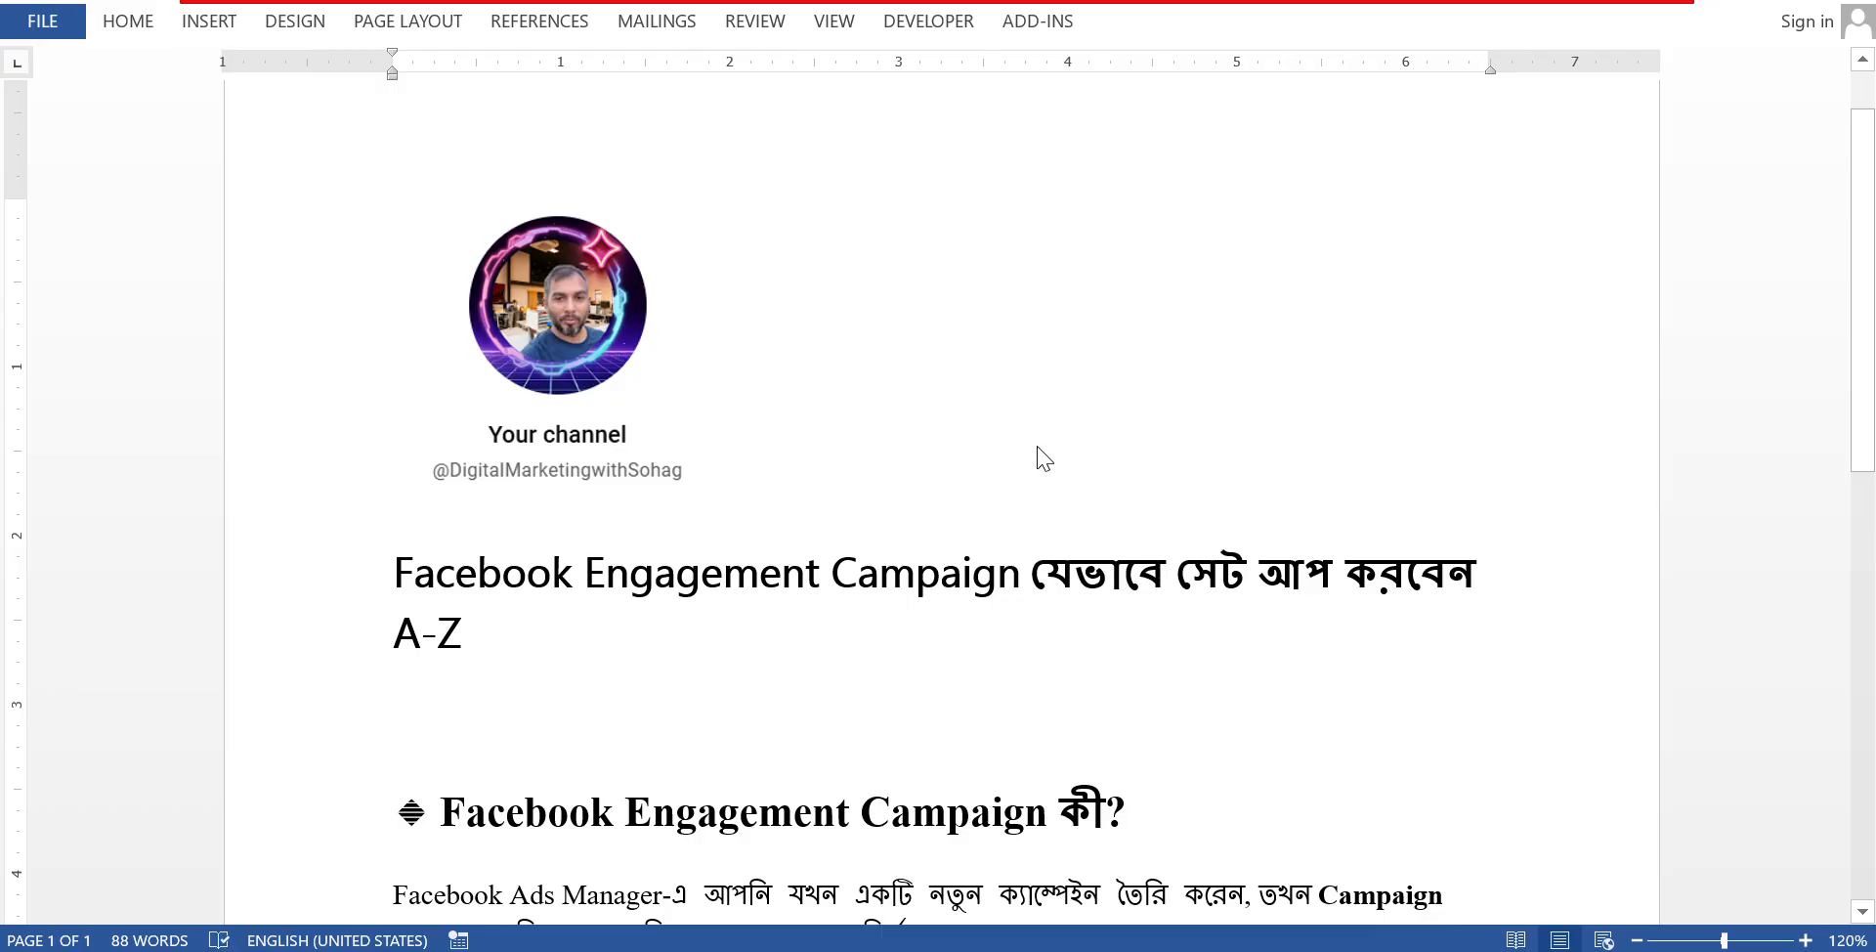
Step: Read through the document's sections on what a Facebook Engagement Campaign is and why to use one
{"action": "scroll", "coordinate": [1042, 459], "scroll_direction": "down", "scroll_amount": 3}
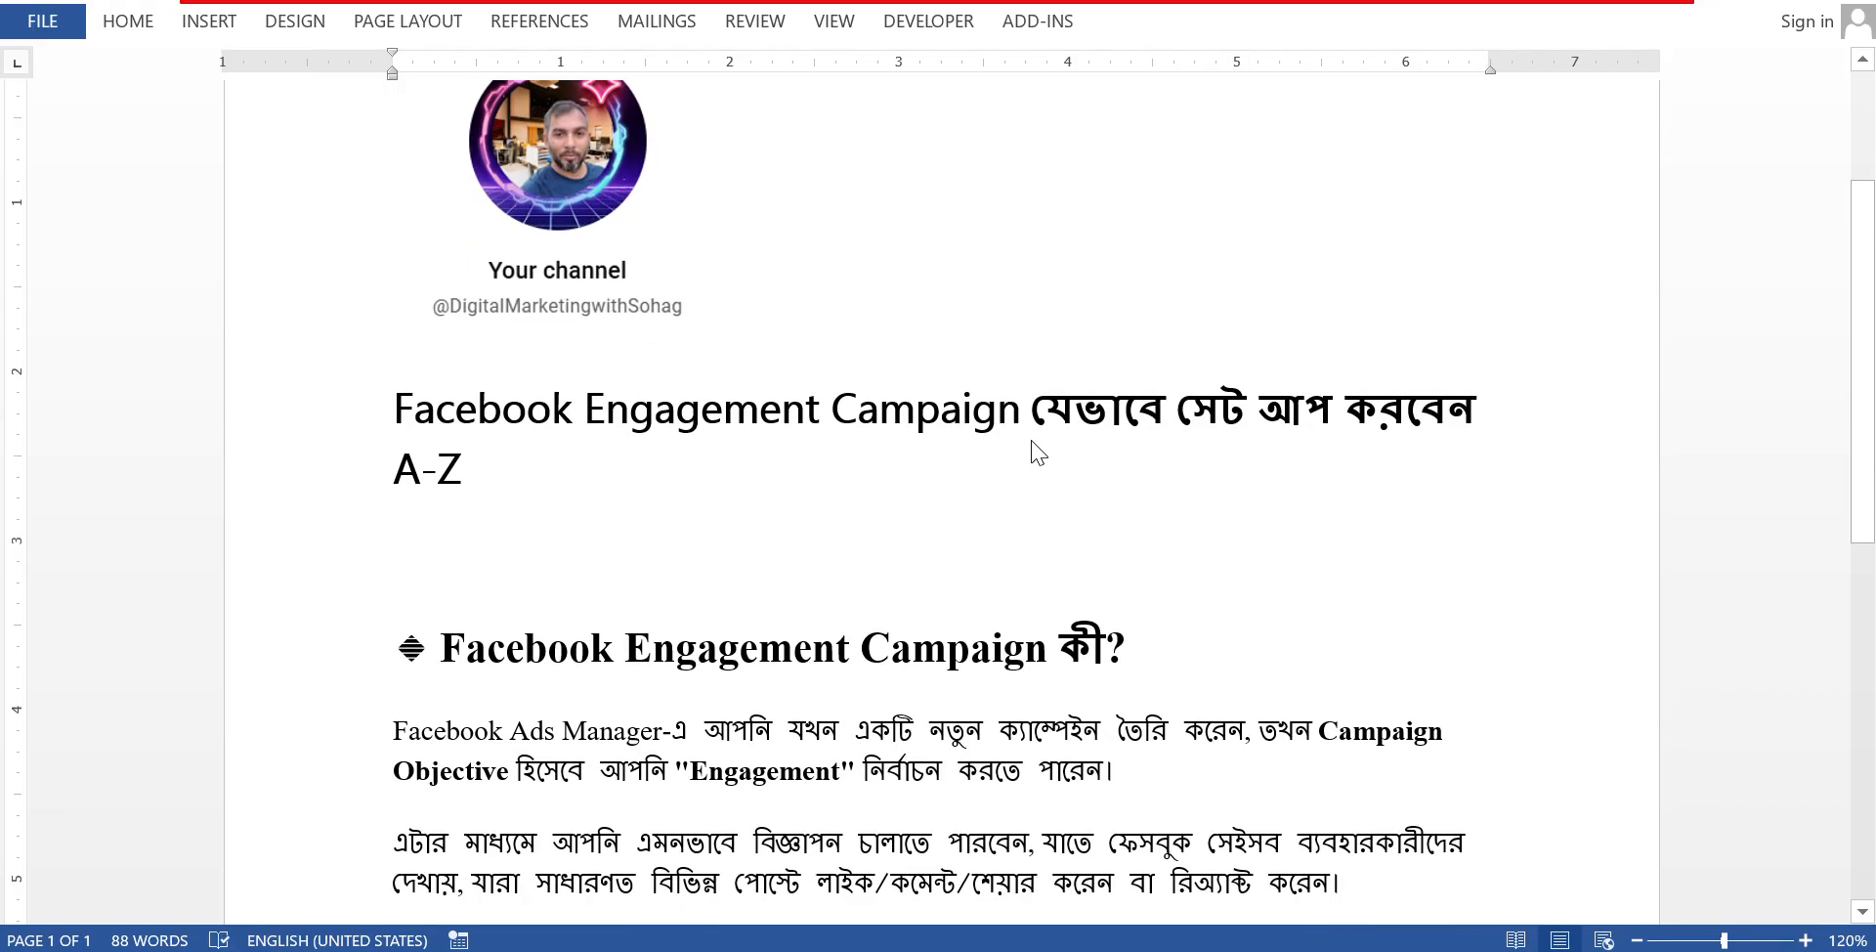
{"action": "scroll", "coordinate": [1036, 450], "scroll_direction": "down", "scroll_amount": 2}
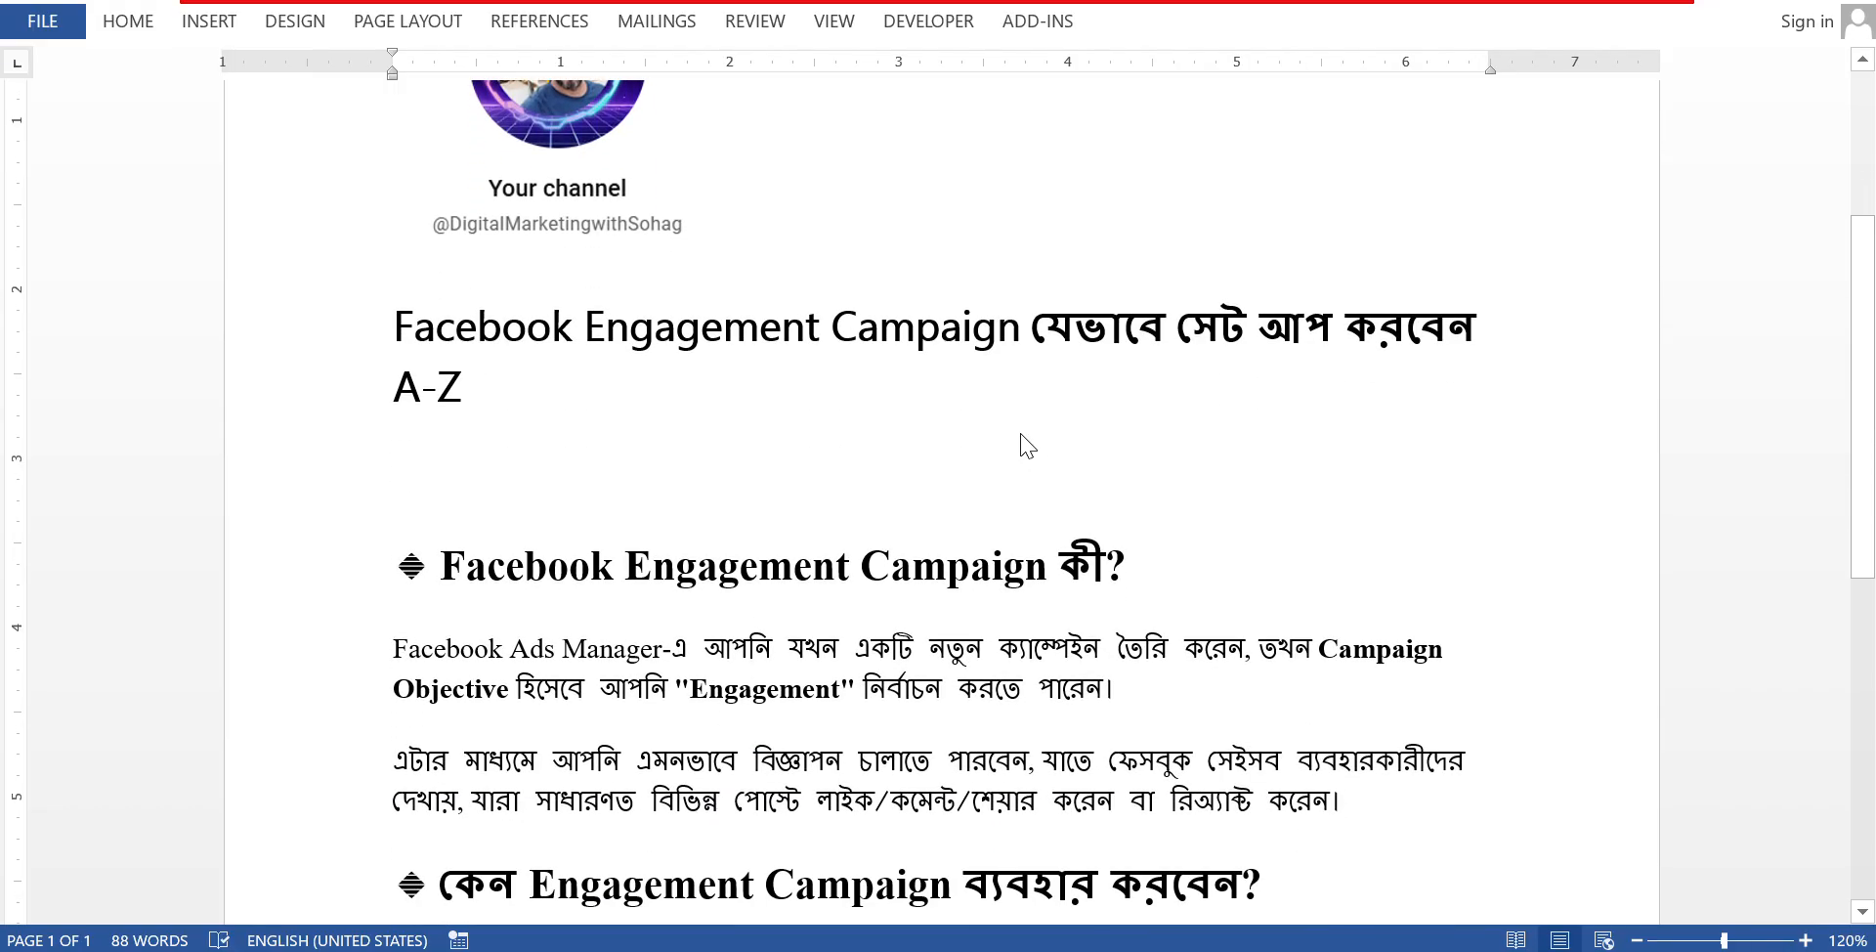
{"action": "scroll", "coordinate": [1021, 441], "scroll_direction": "down", "scroll_amount": 2}
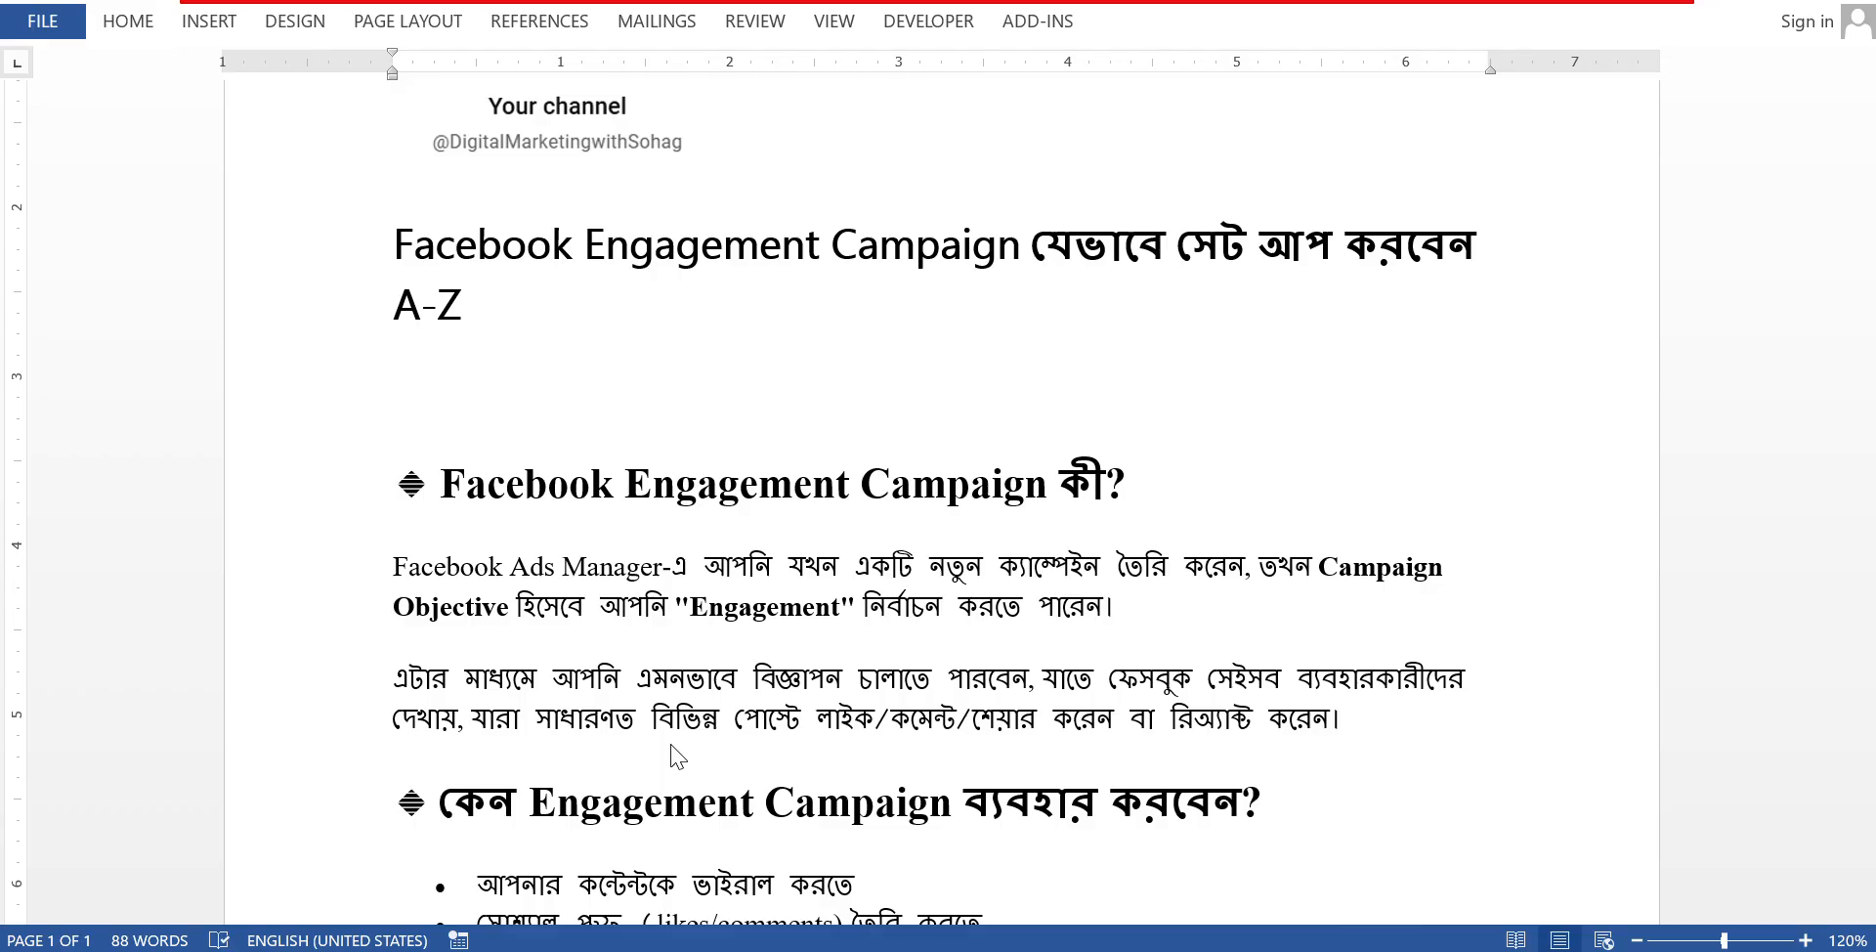
{"action": "scroll", "coordinate": [879, 635], "scroll_direction": "down", "scroll_amount": 3}
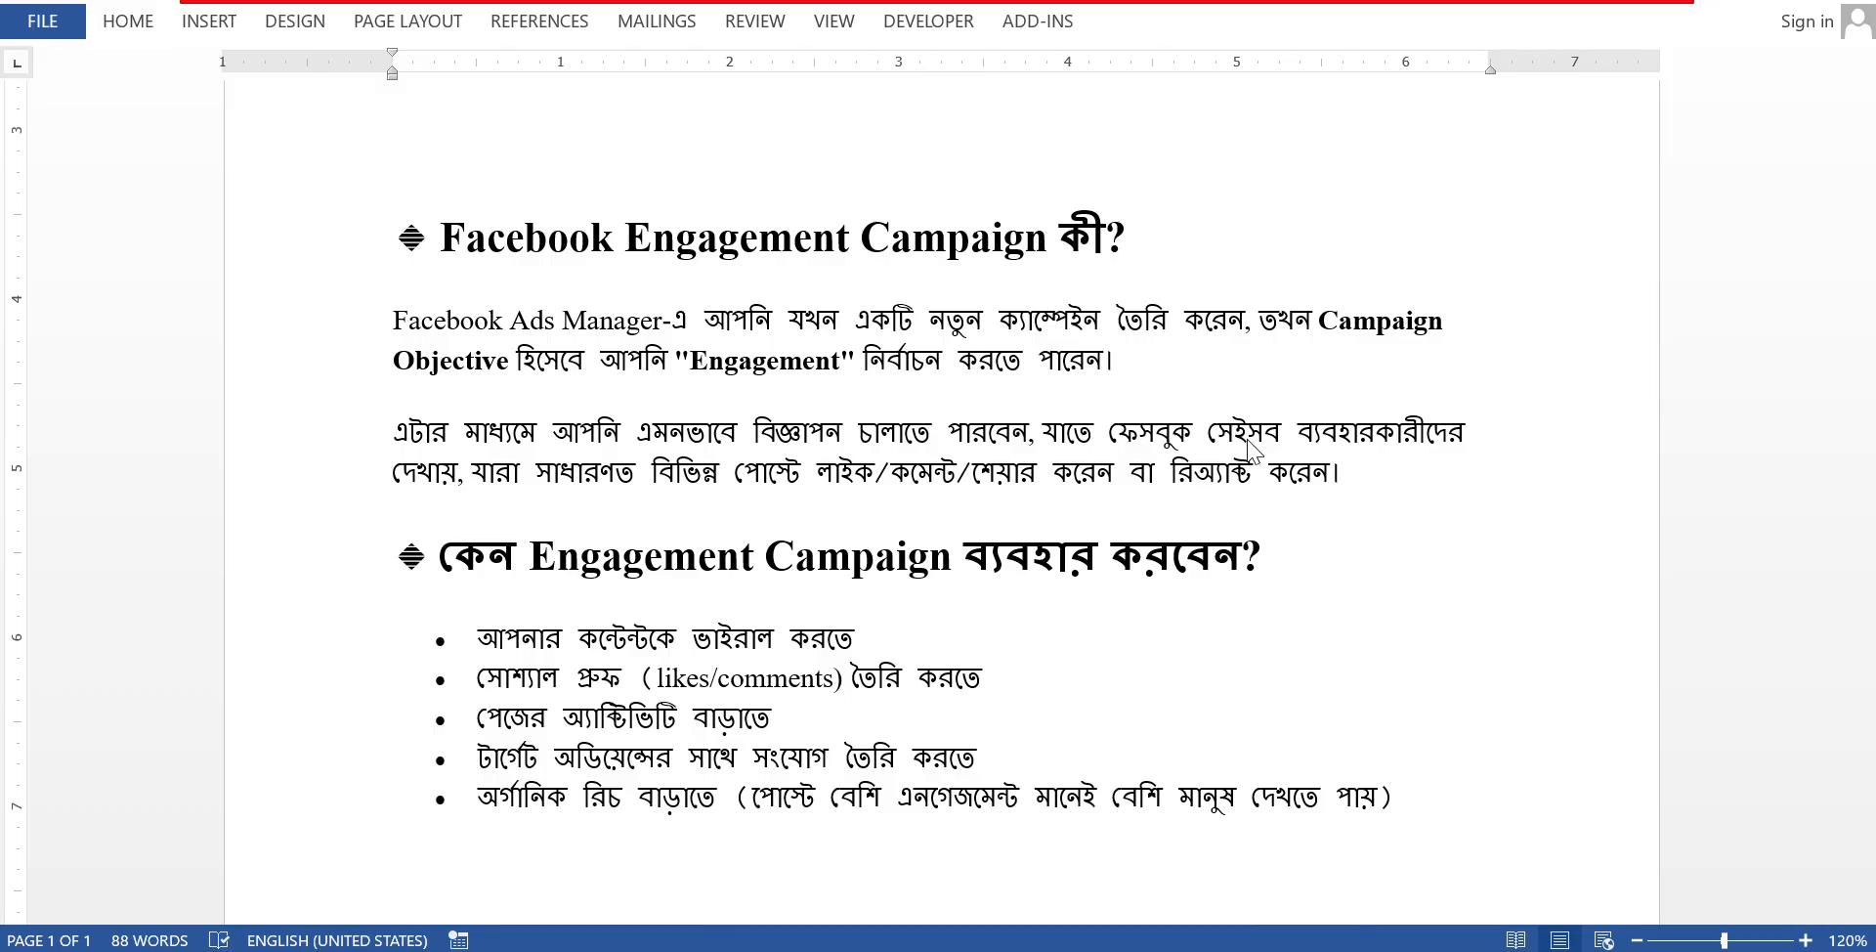
{"action": "scroll", "coordinate": [1172, 586], "scroll_direction": "up", "scroll_amount": 3}
{"action": "scroll", "coordinate": [1009, 850], "scroll_direction": "down", "scroll_amount": 5}
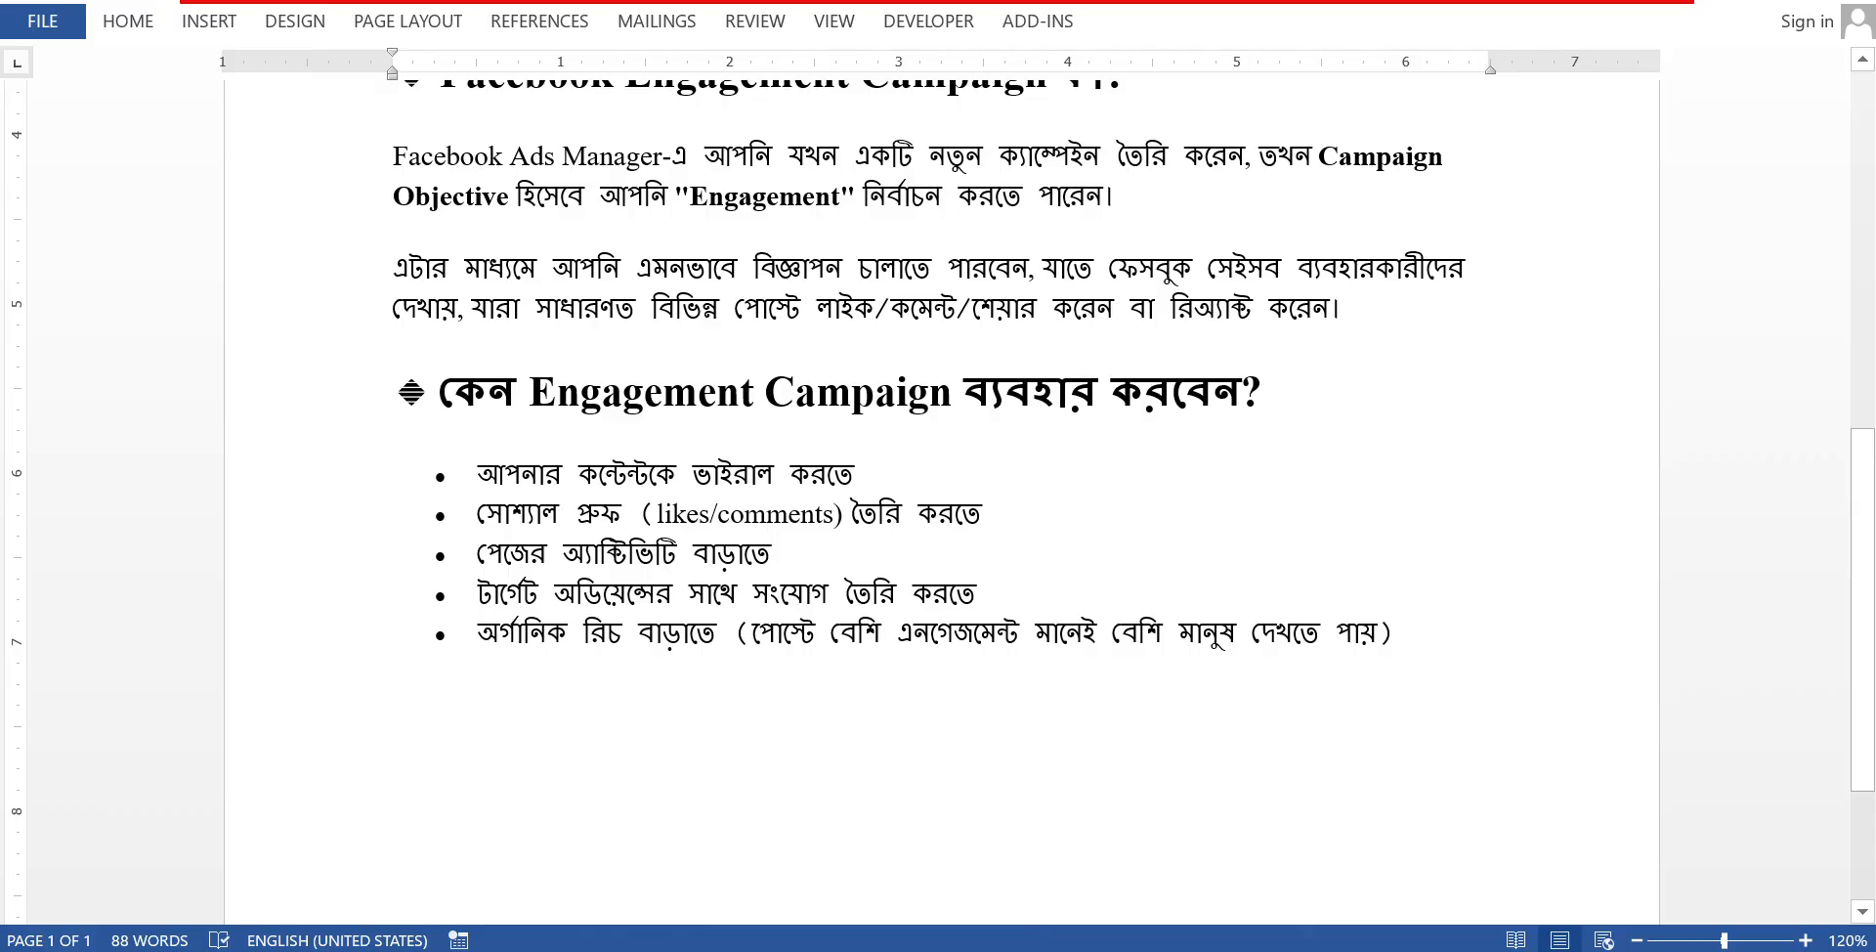
Step: Switch to Facebook in Chrome, open Ads Manager and check the list of available ad accounts
{"action": "left_click", "coordinate": [1006, 950]}
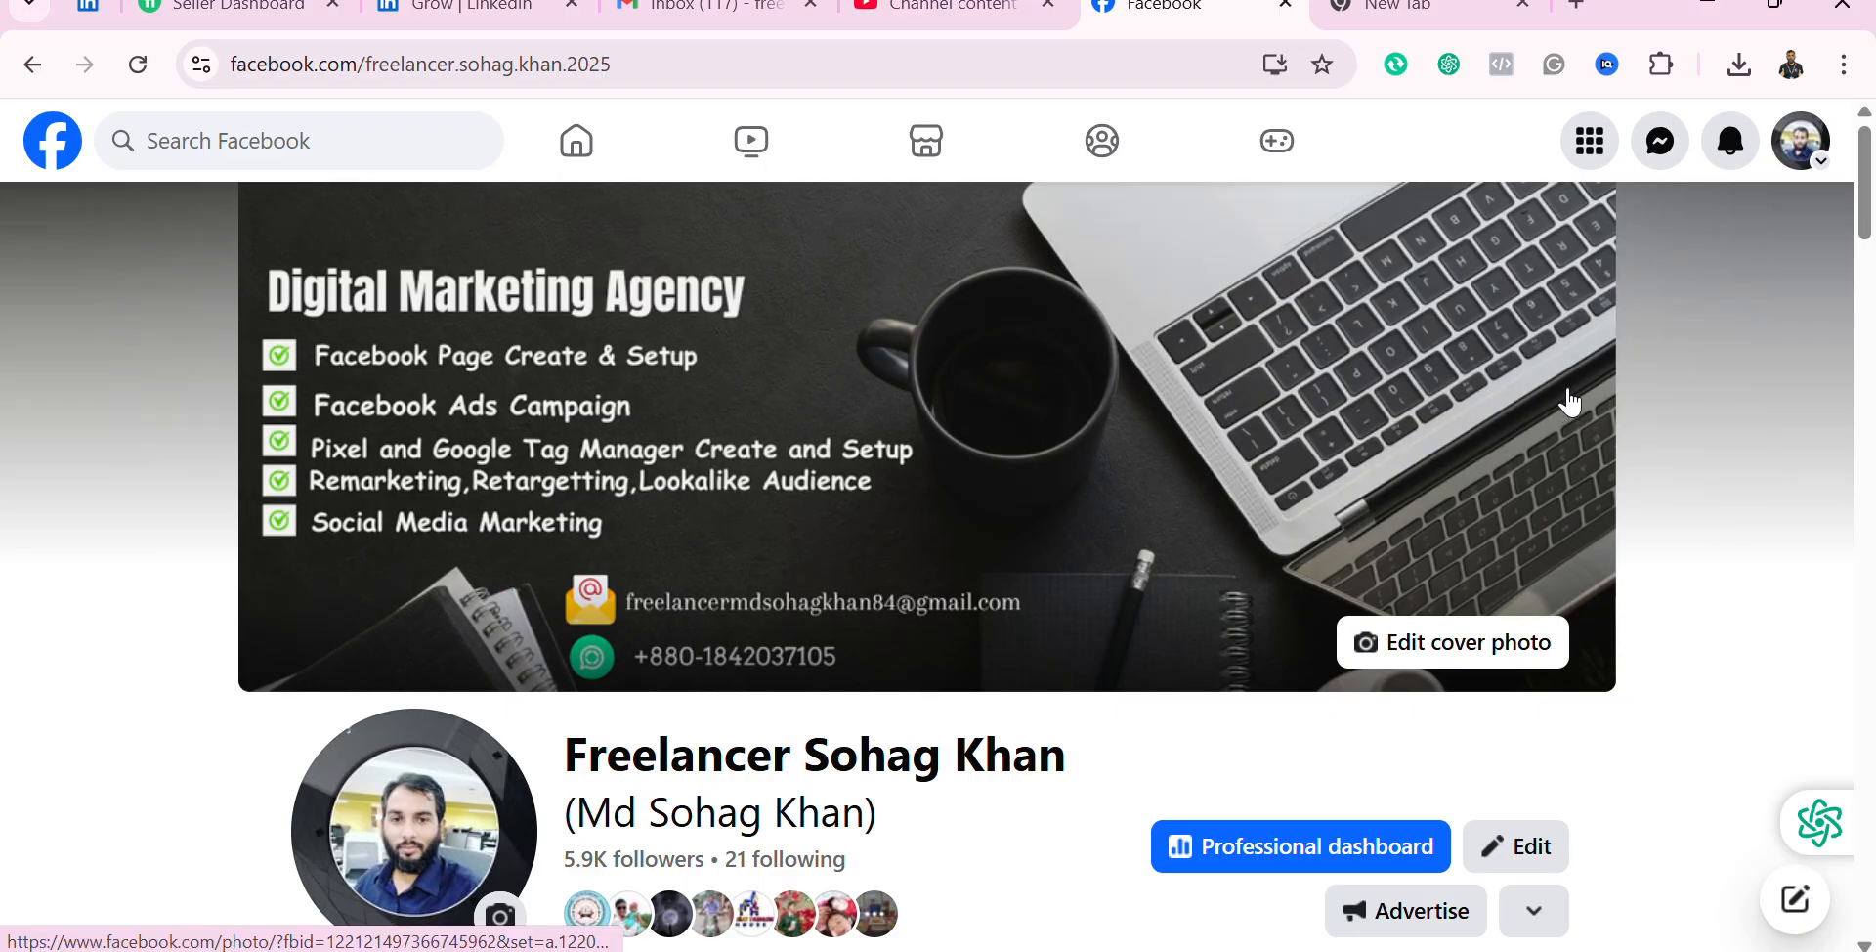
{"action": "left_click", "coordinate": [1588, 143]}
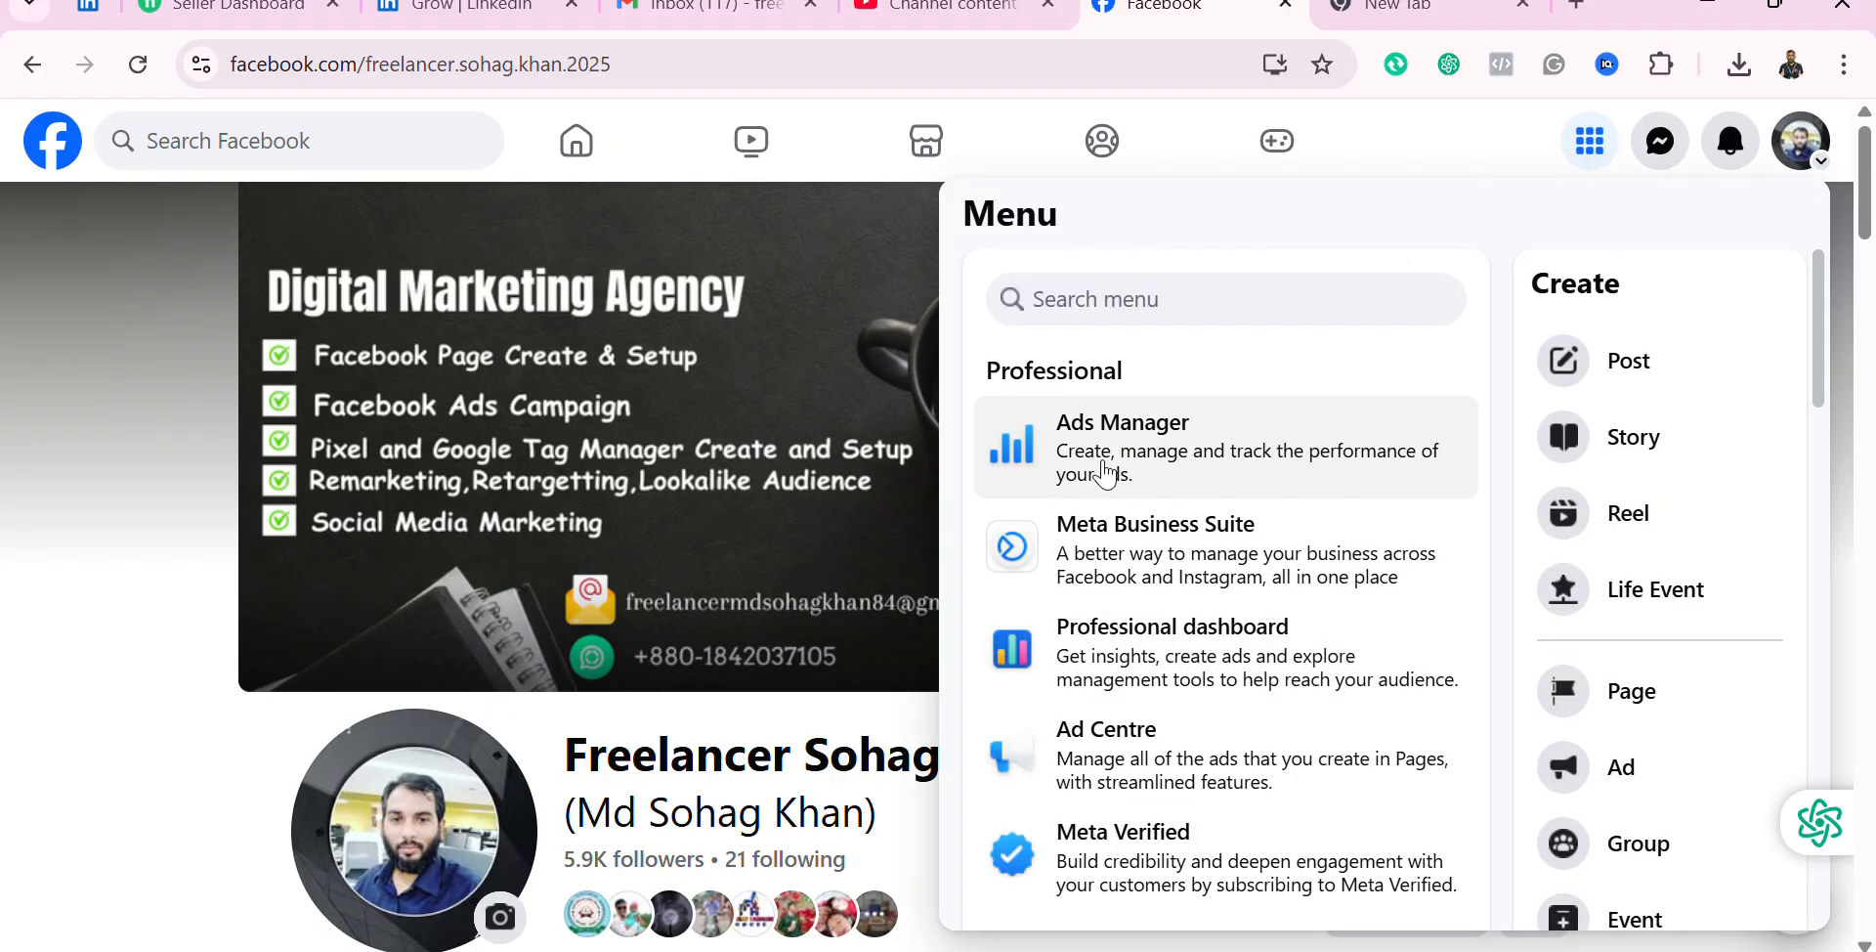
{"action": "left_click", "coordinate": [1108, 467]}
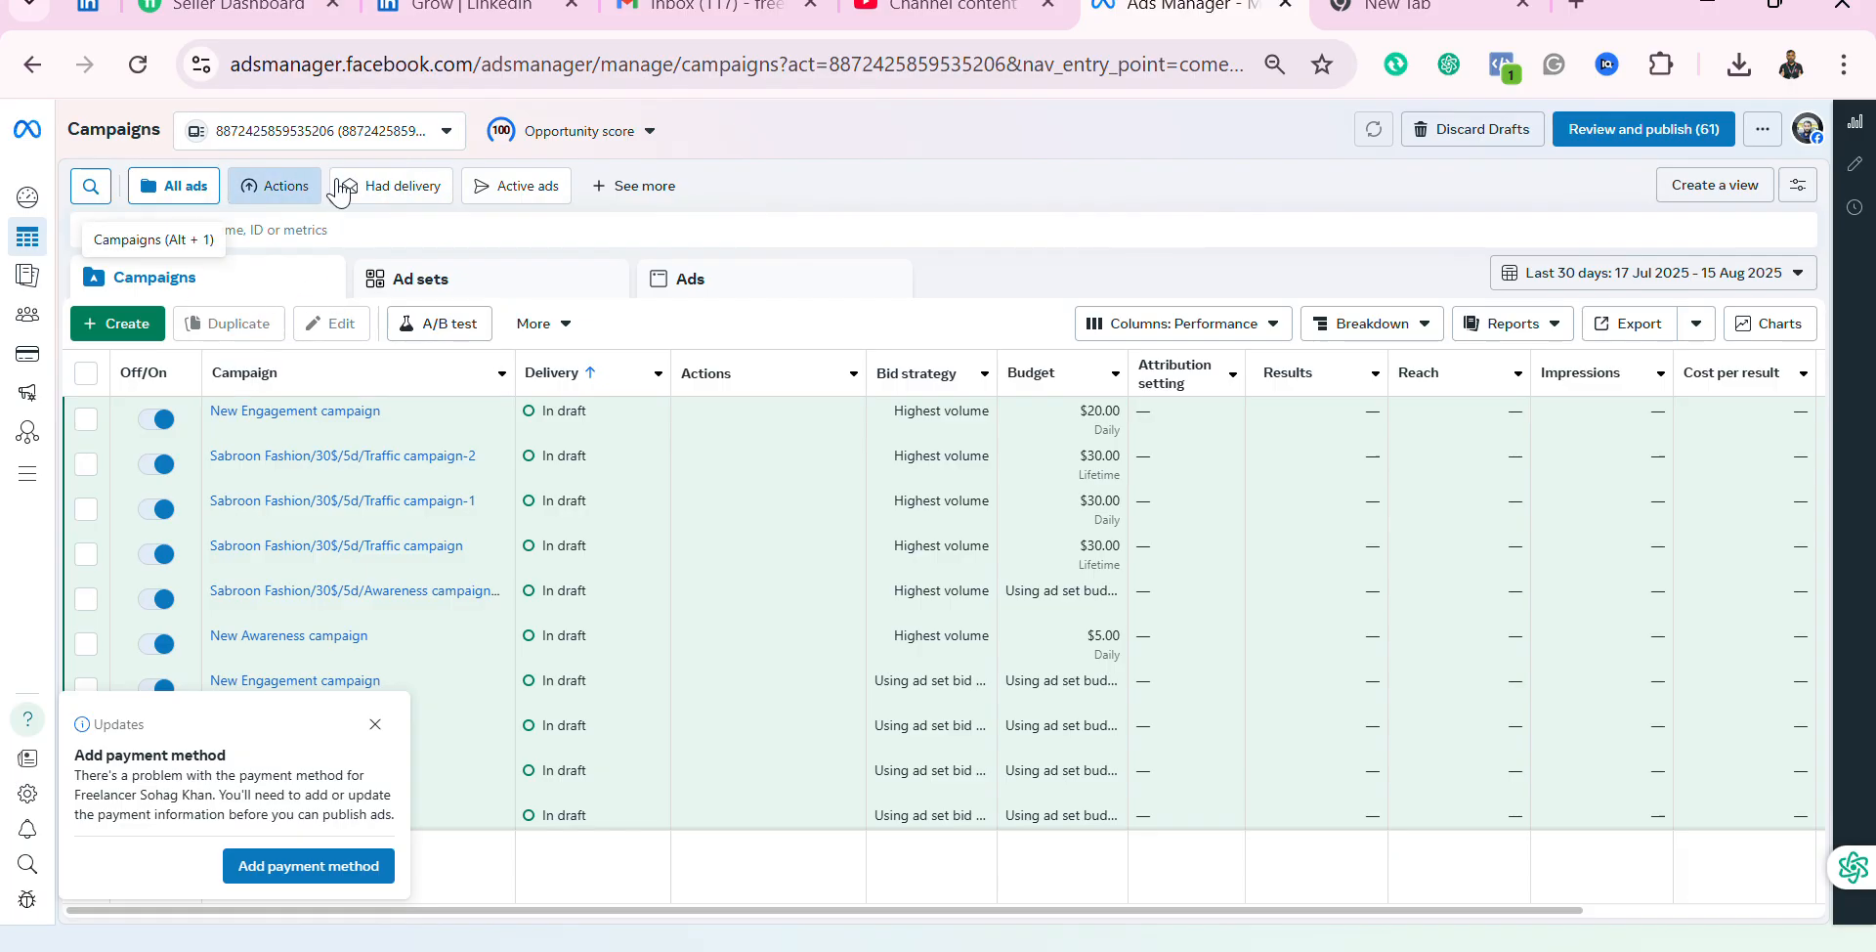
{"action": "left_click", "coordinate": [445, 134]}
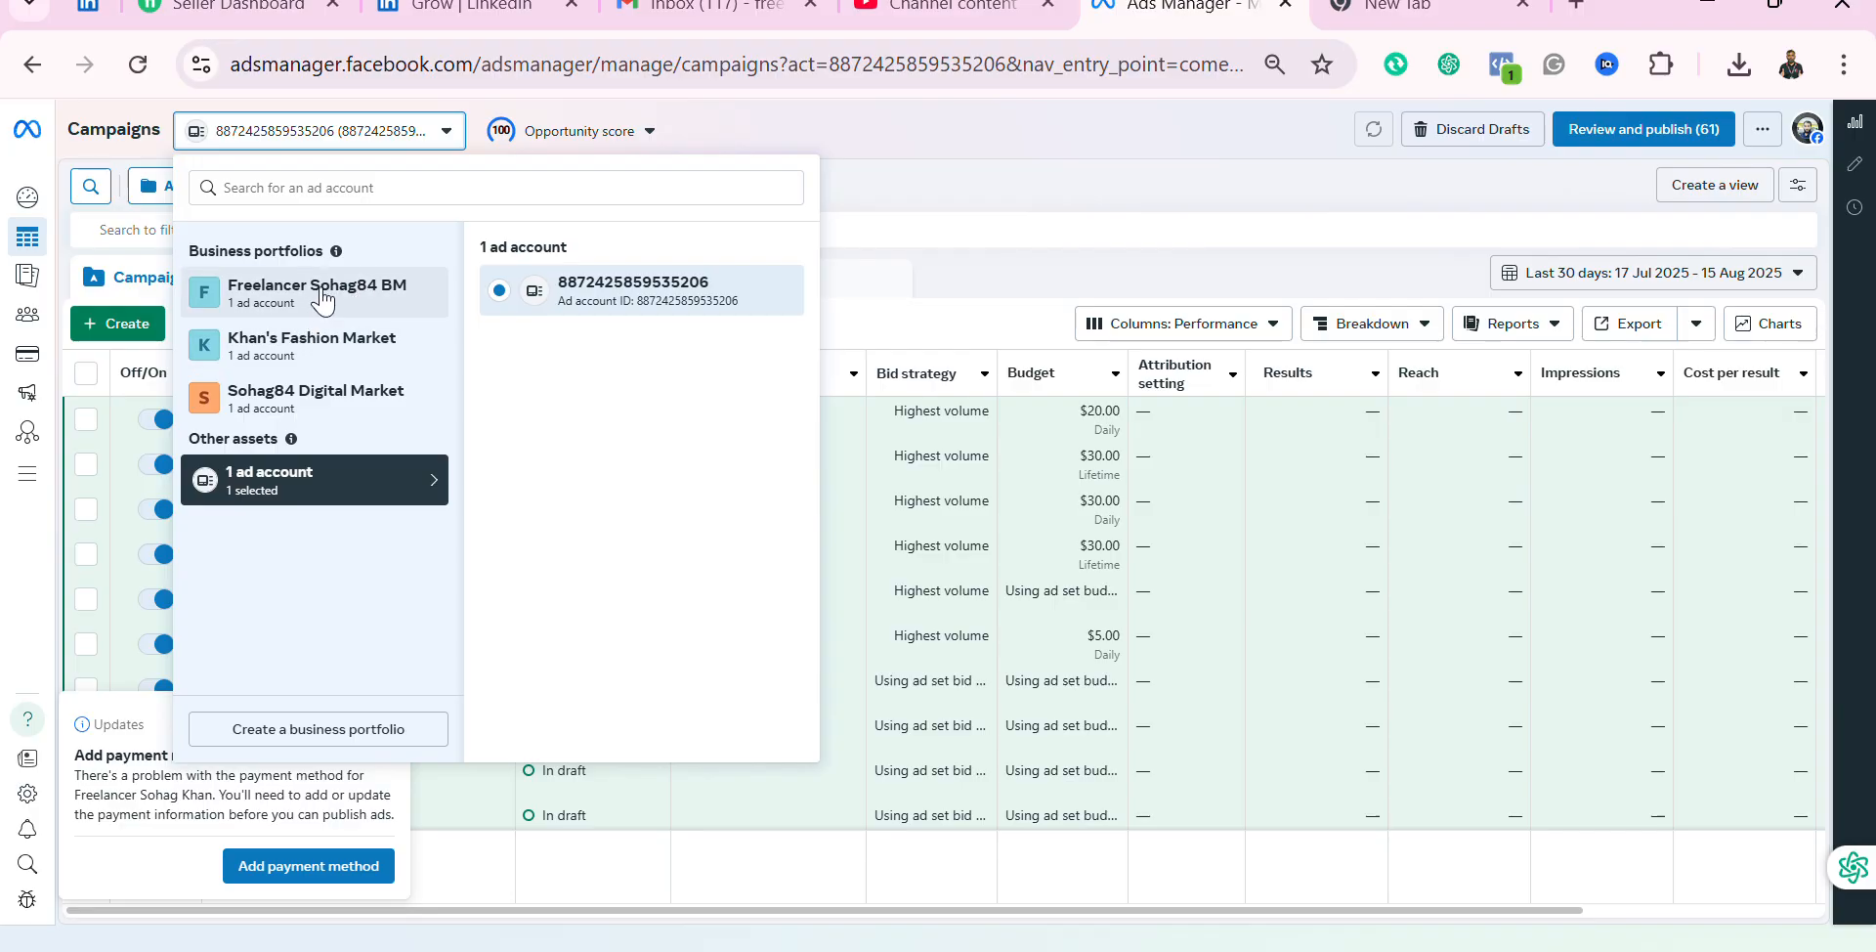
{"action": "left_click", "coordinate": [947, 199]}
Step: Create a new campaign with the Engagement objective and the Manual engagement campaign setup
{"action": "left_click", "coordinate": [130, 328]}
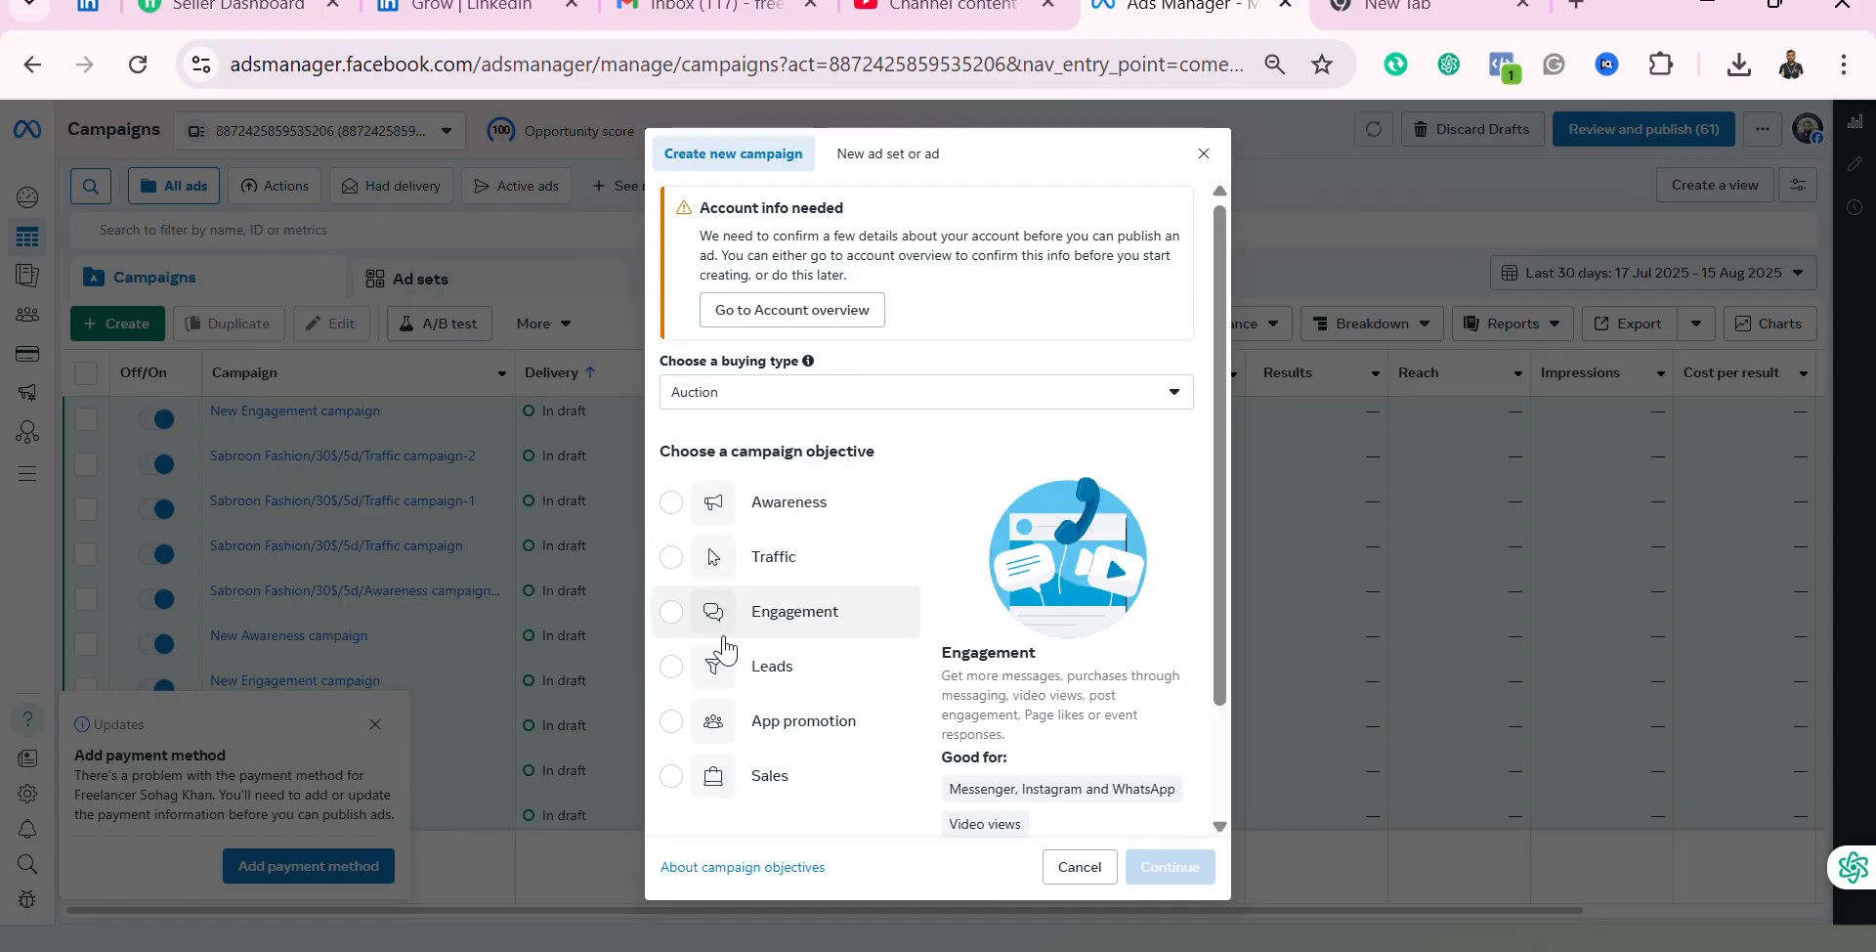
{"action": "left_click", "coordinate": [672, 617]}
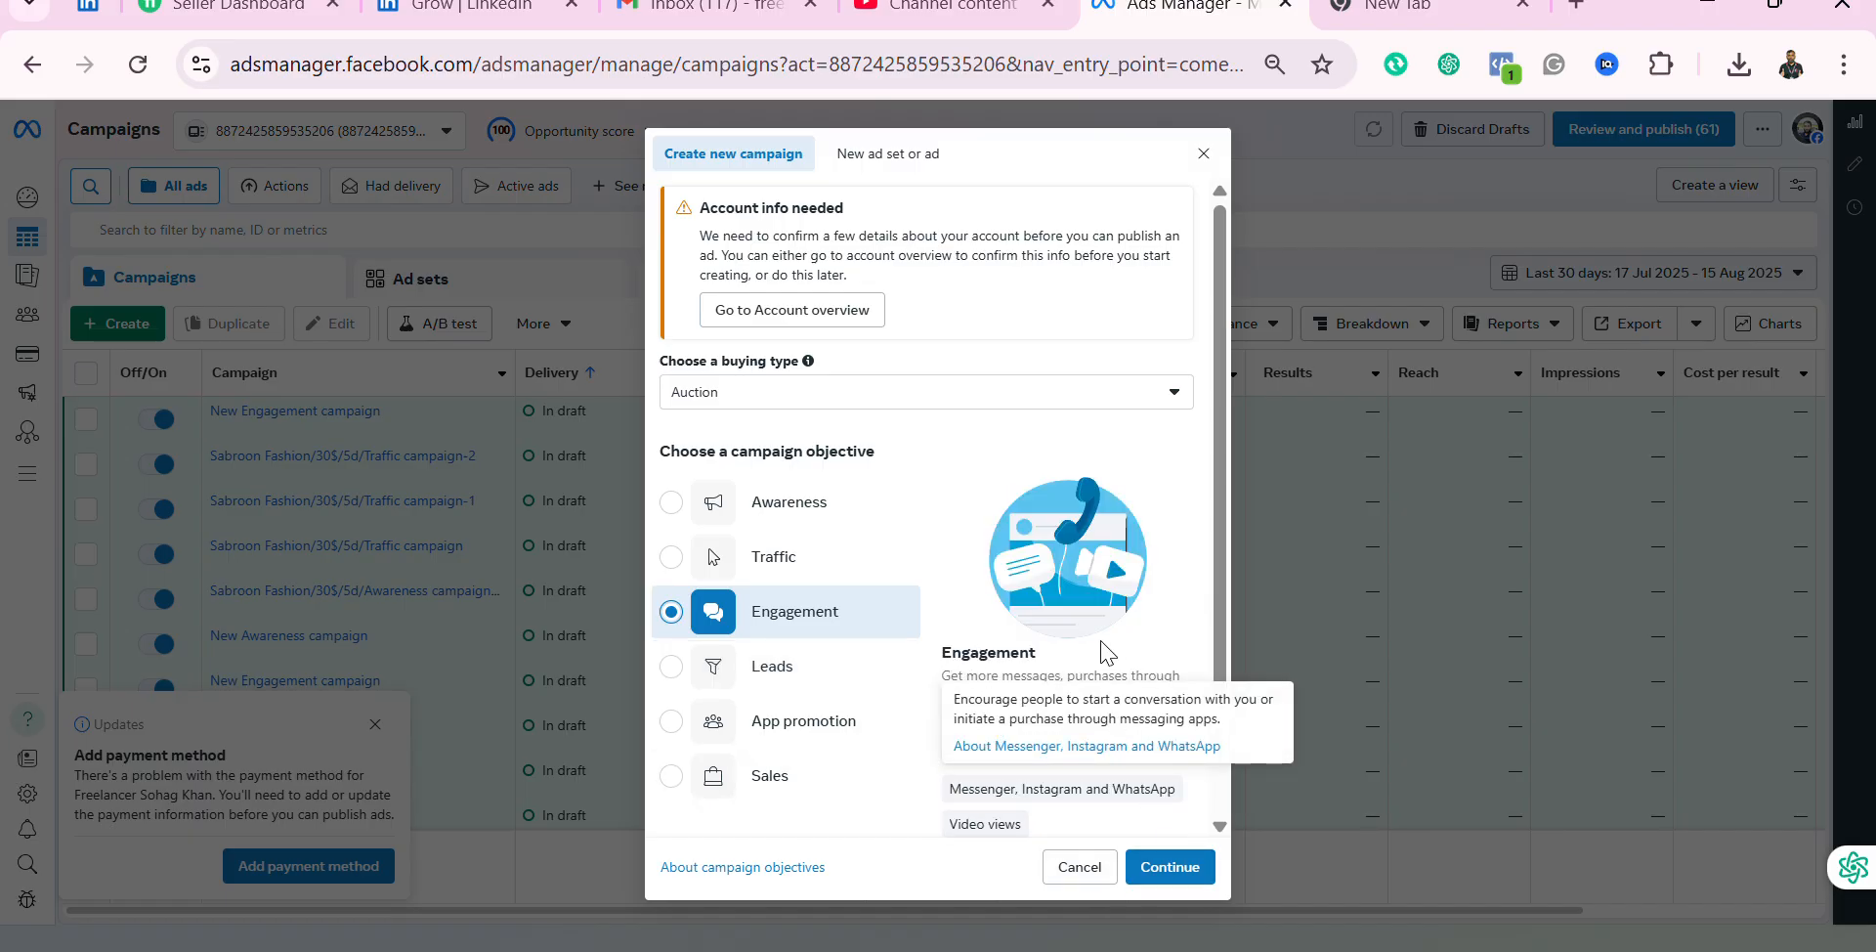
{"action": "scroll", "coordinate": [1084, 674], "scroll_direction": "down", "scroll_amount": 2}
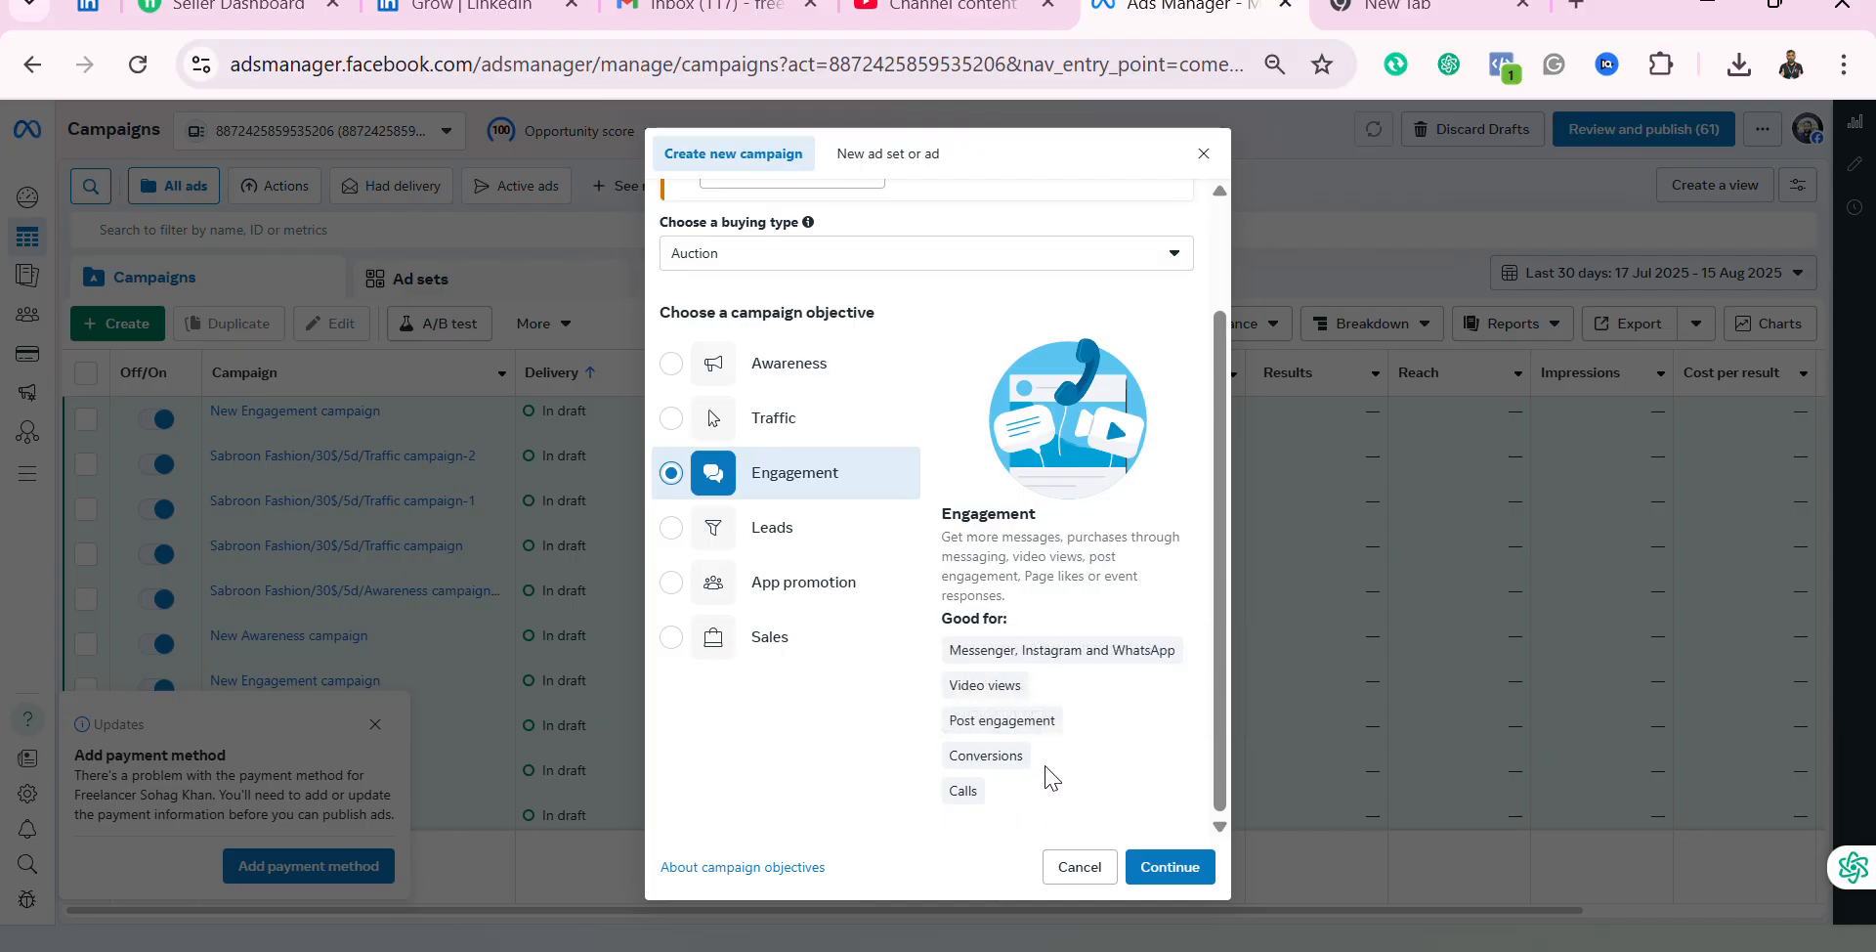
{"action": "mouse_move", "coordinate": [1045, 648]}
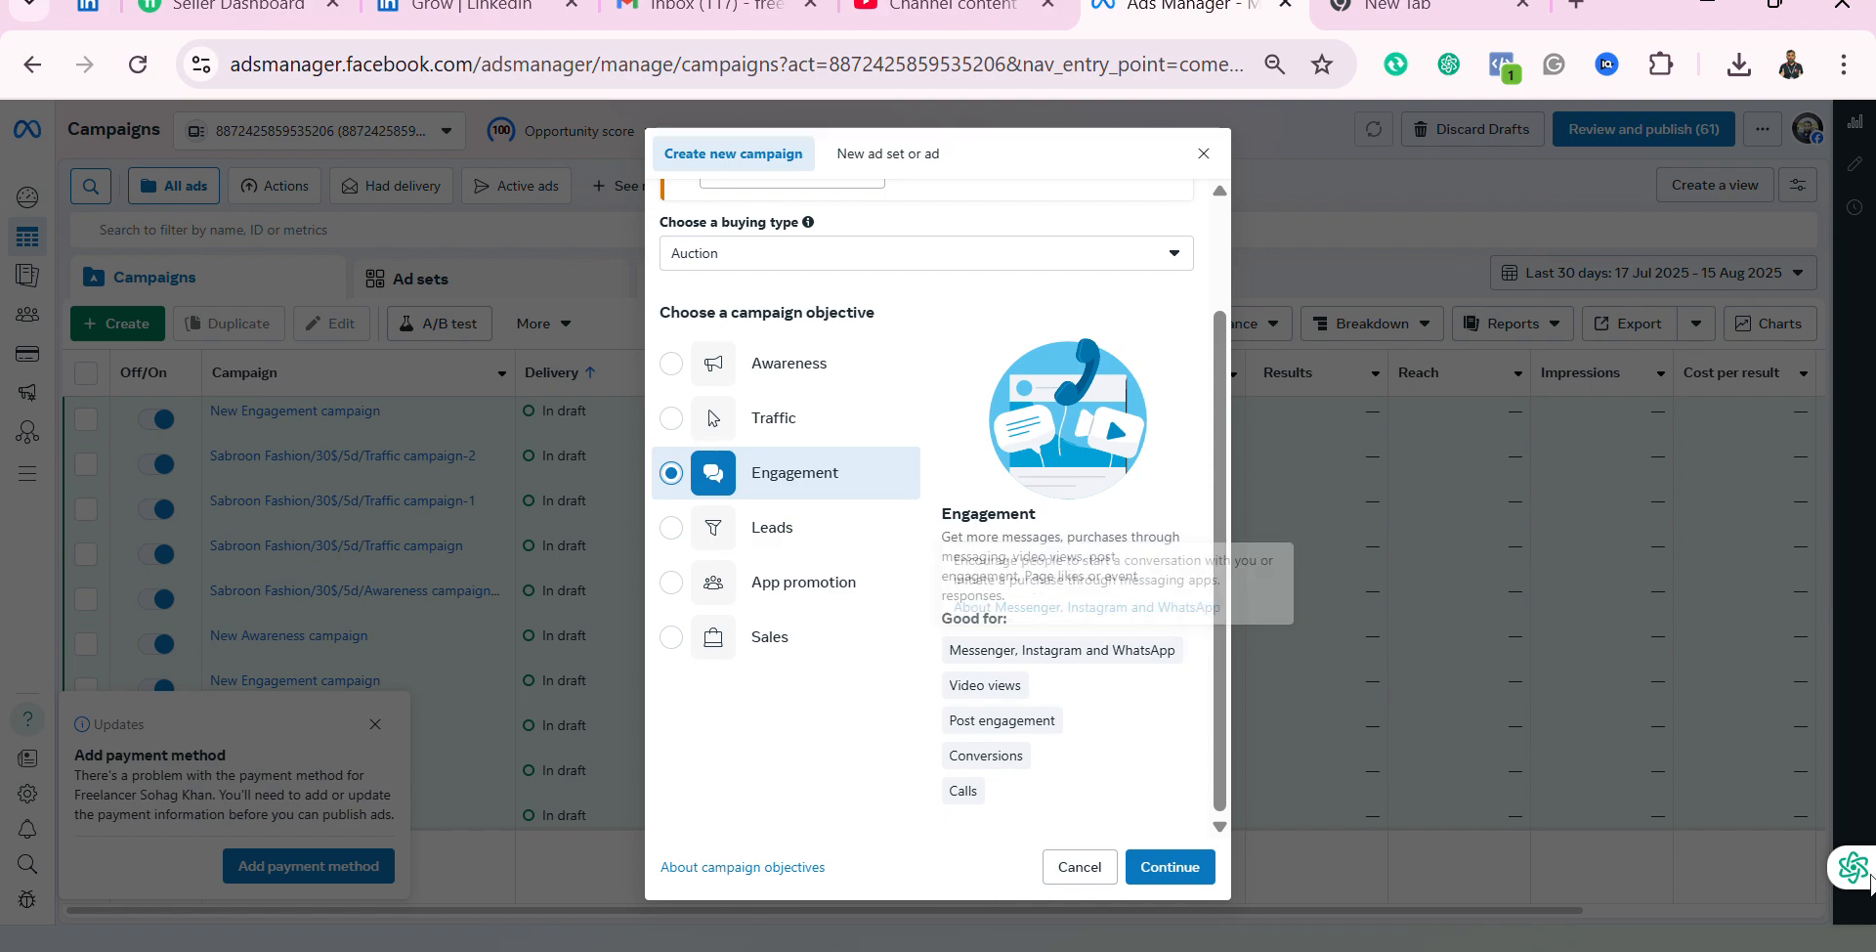
{"action": "mouse_move", "coordinate": [1047, 688]}
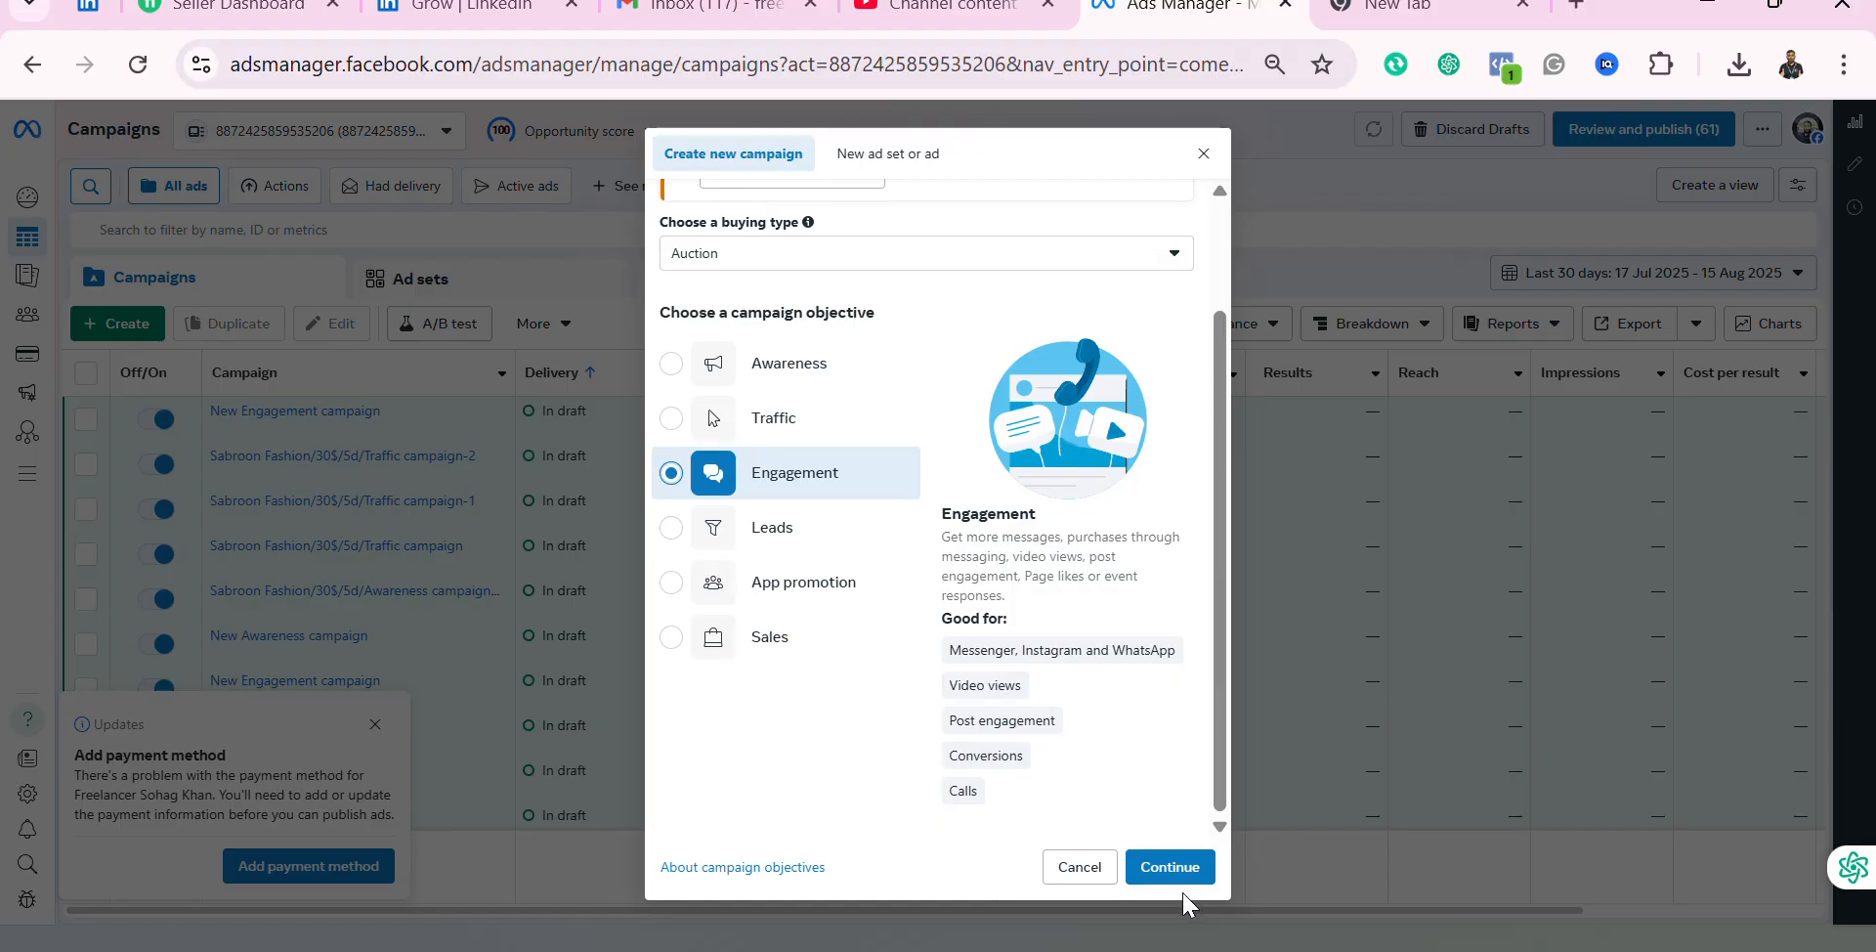
{"action": "left_click", "coordinate": [1145, 868]}
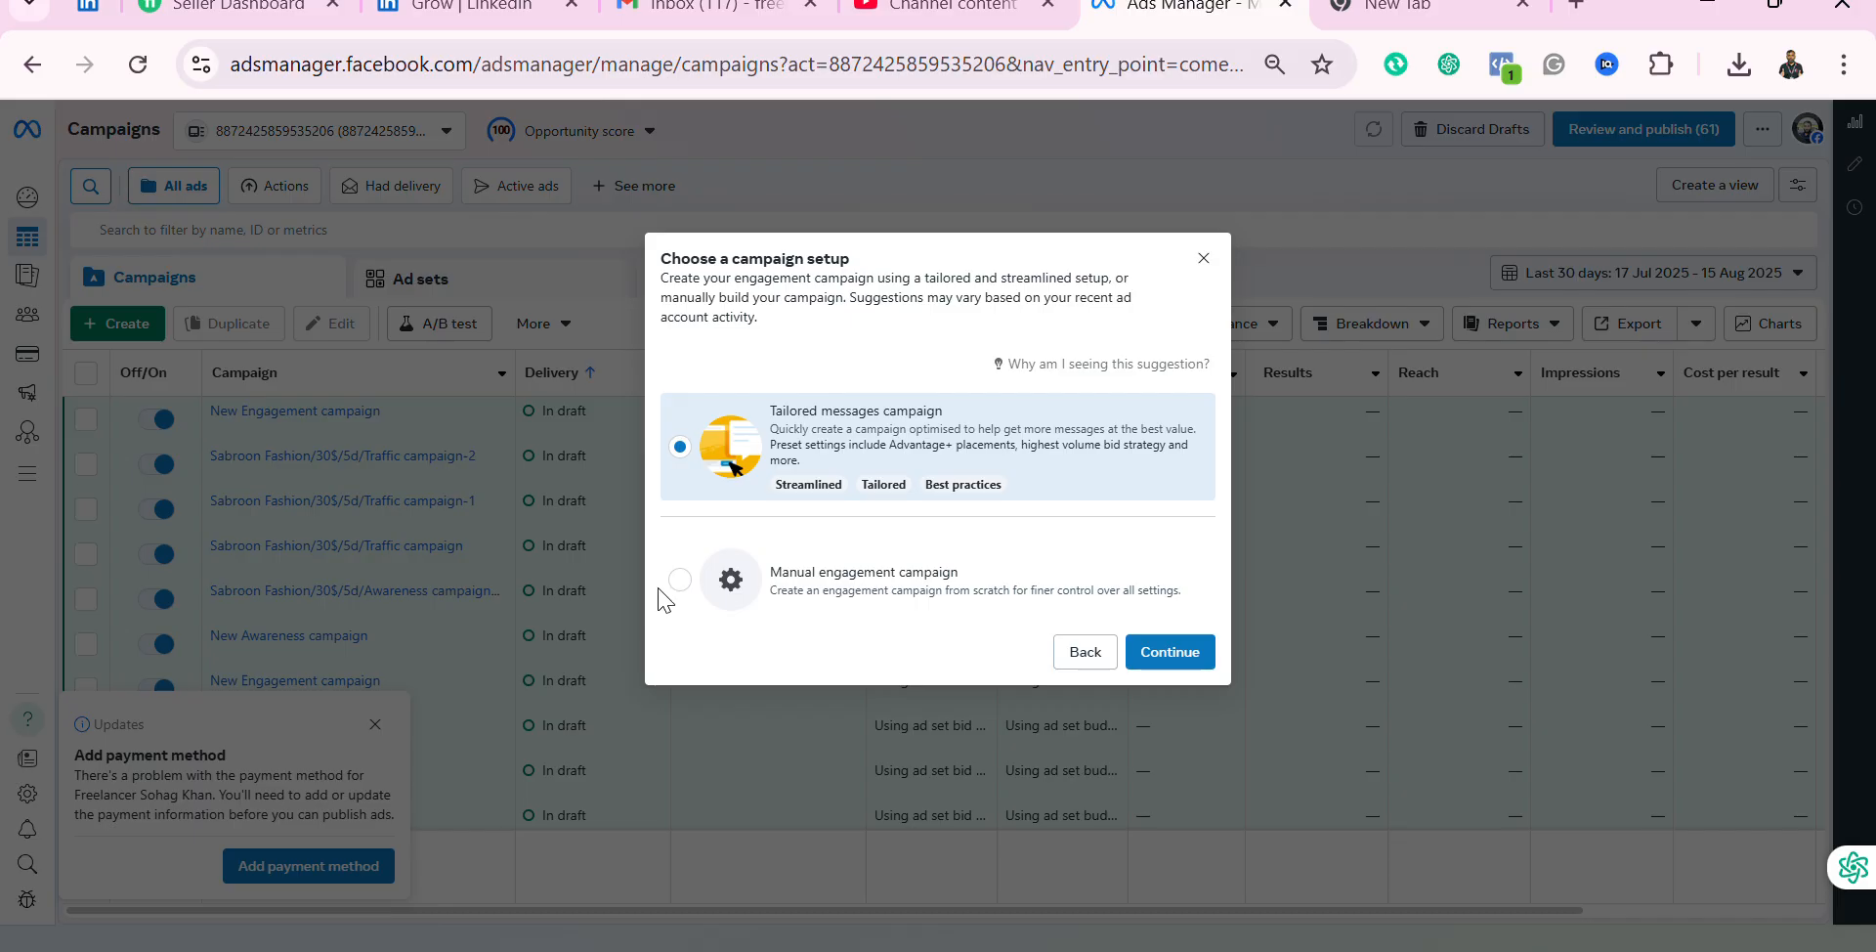
{"action": "left_click", "coordinate": [679, 580]}
{"action": "left_click", "coordinate": [1162, 653]}
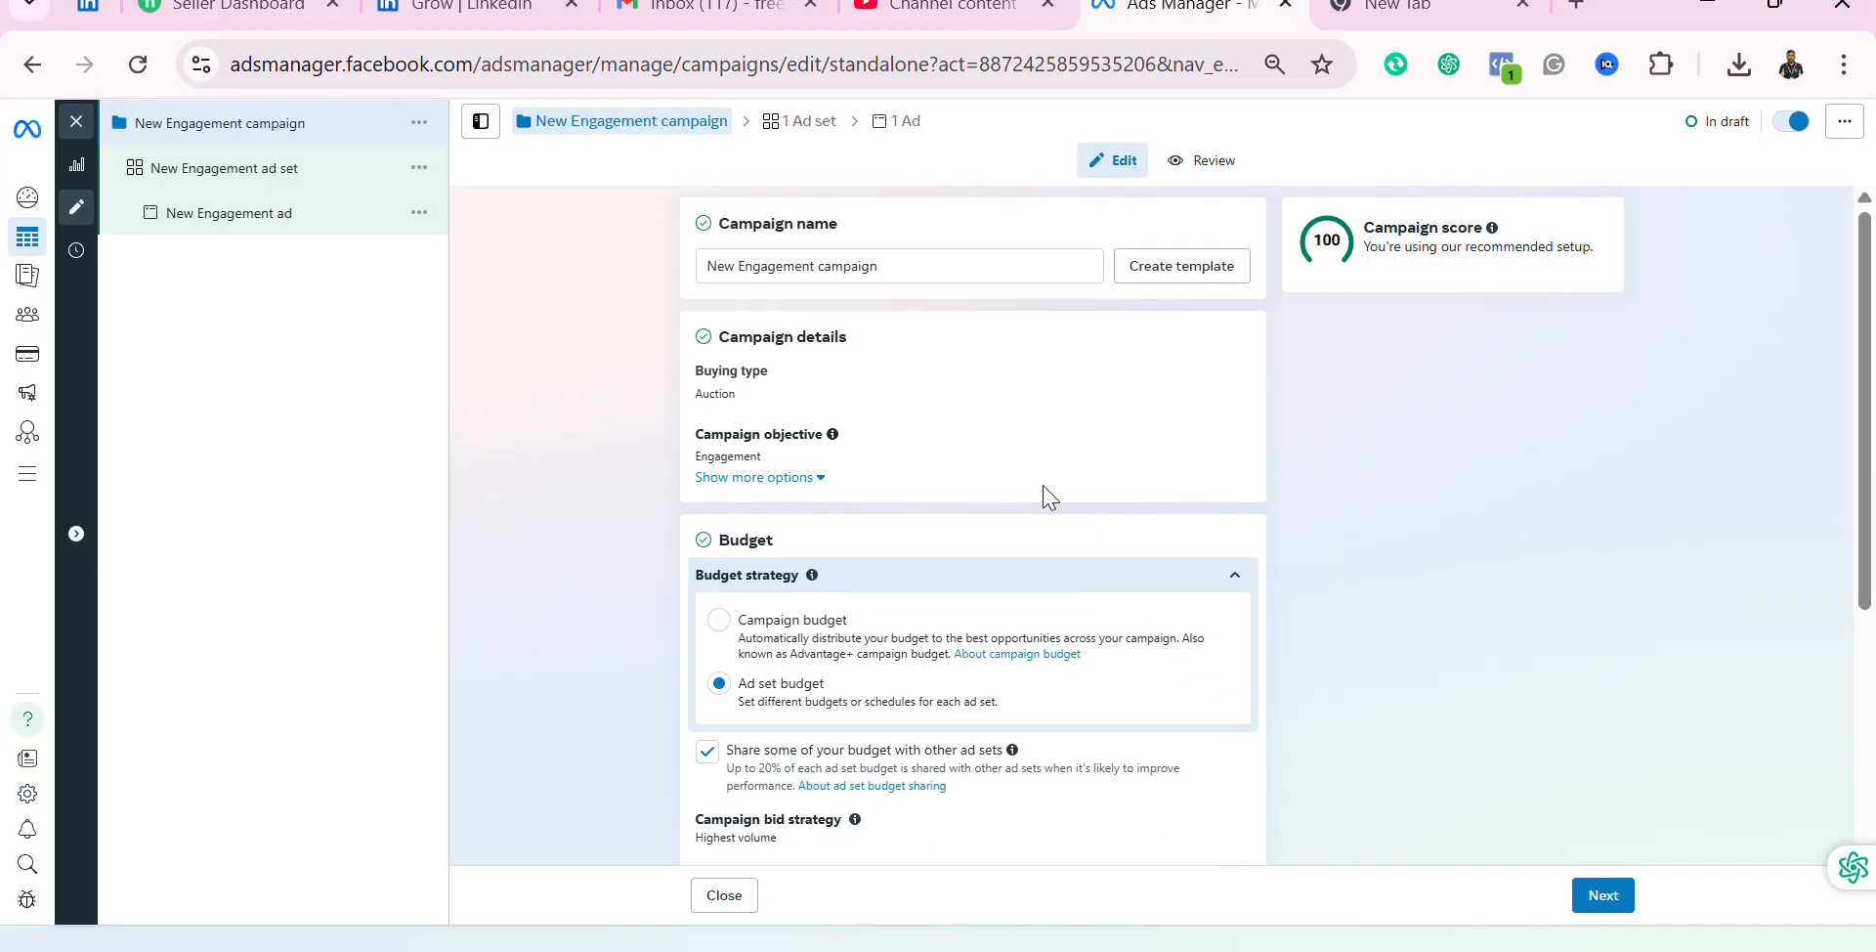
Step: Rename the campaign as "Sabroon Fashios/30$/7d/ Engagement campaign"
{"action": "left_click", "coordinate": [926, 265]}
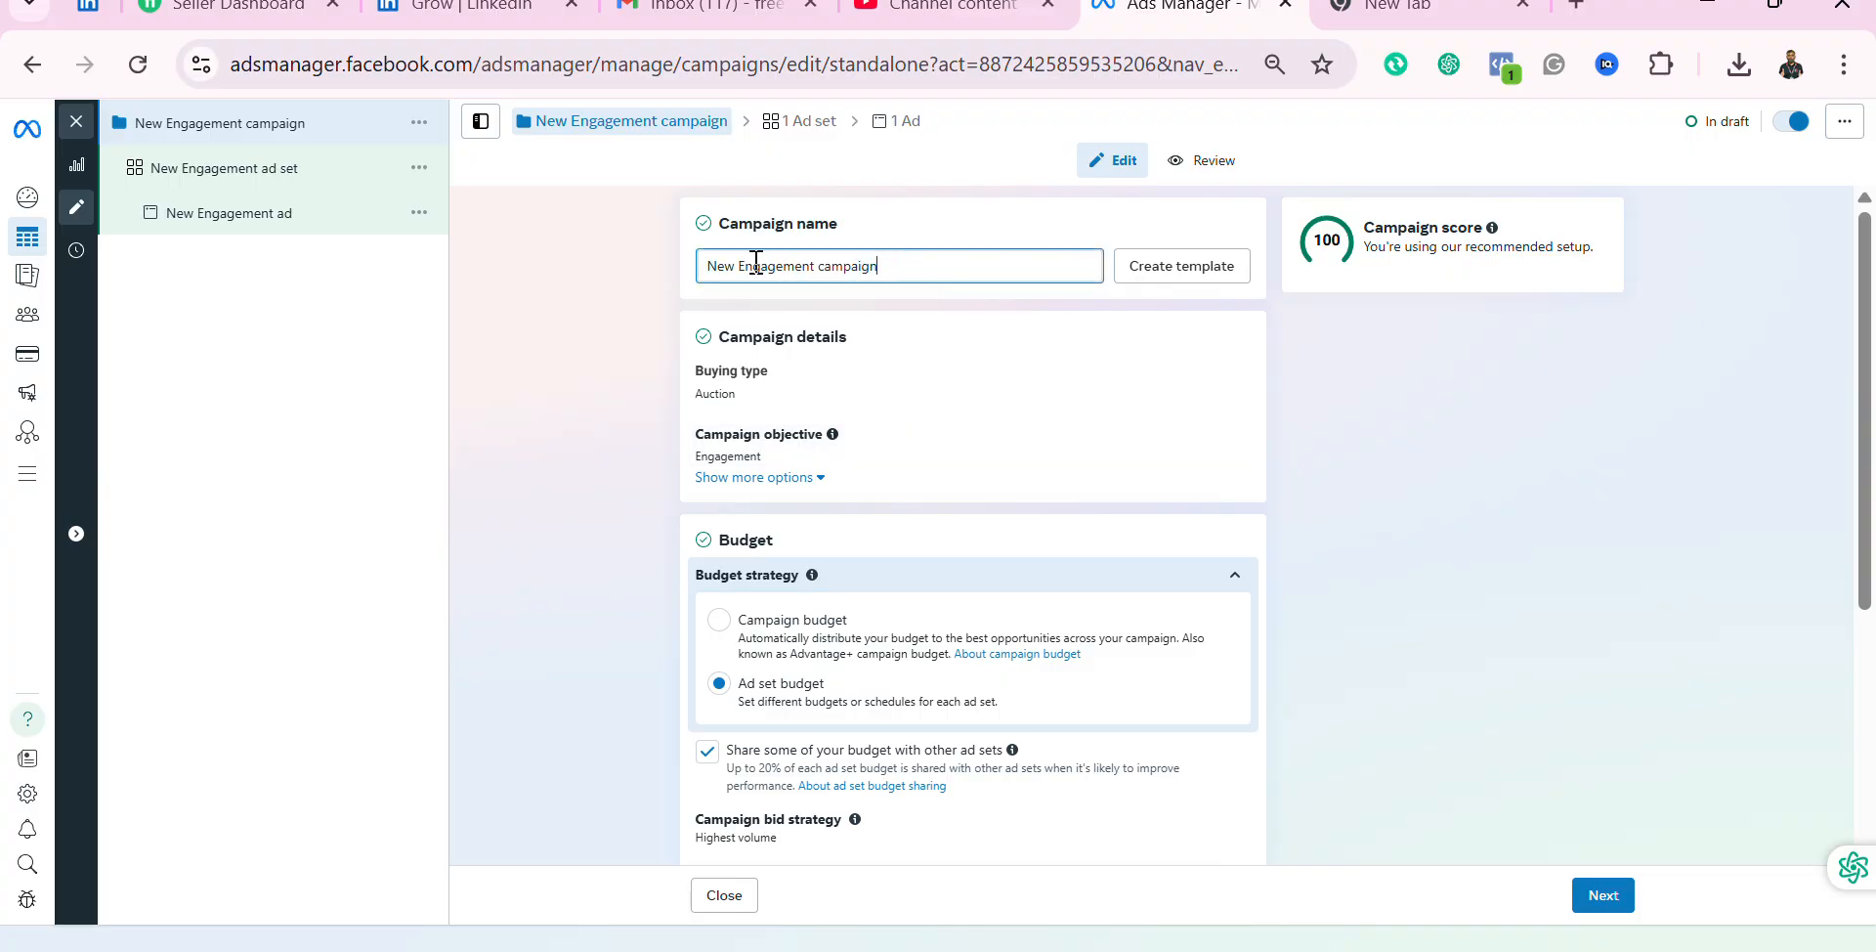
{"action": "left_click_drag", "start_coordinate": [740, 266], "coordinate": [689, 272]}
{"action": "key", "text": "BackSpace"}
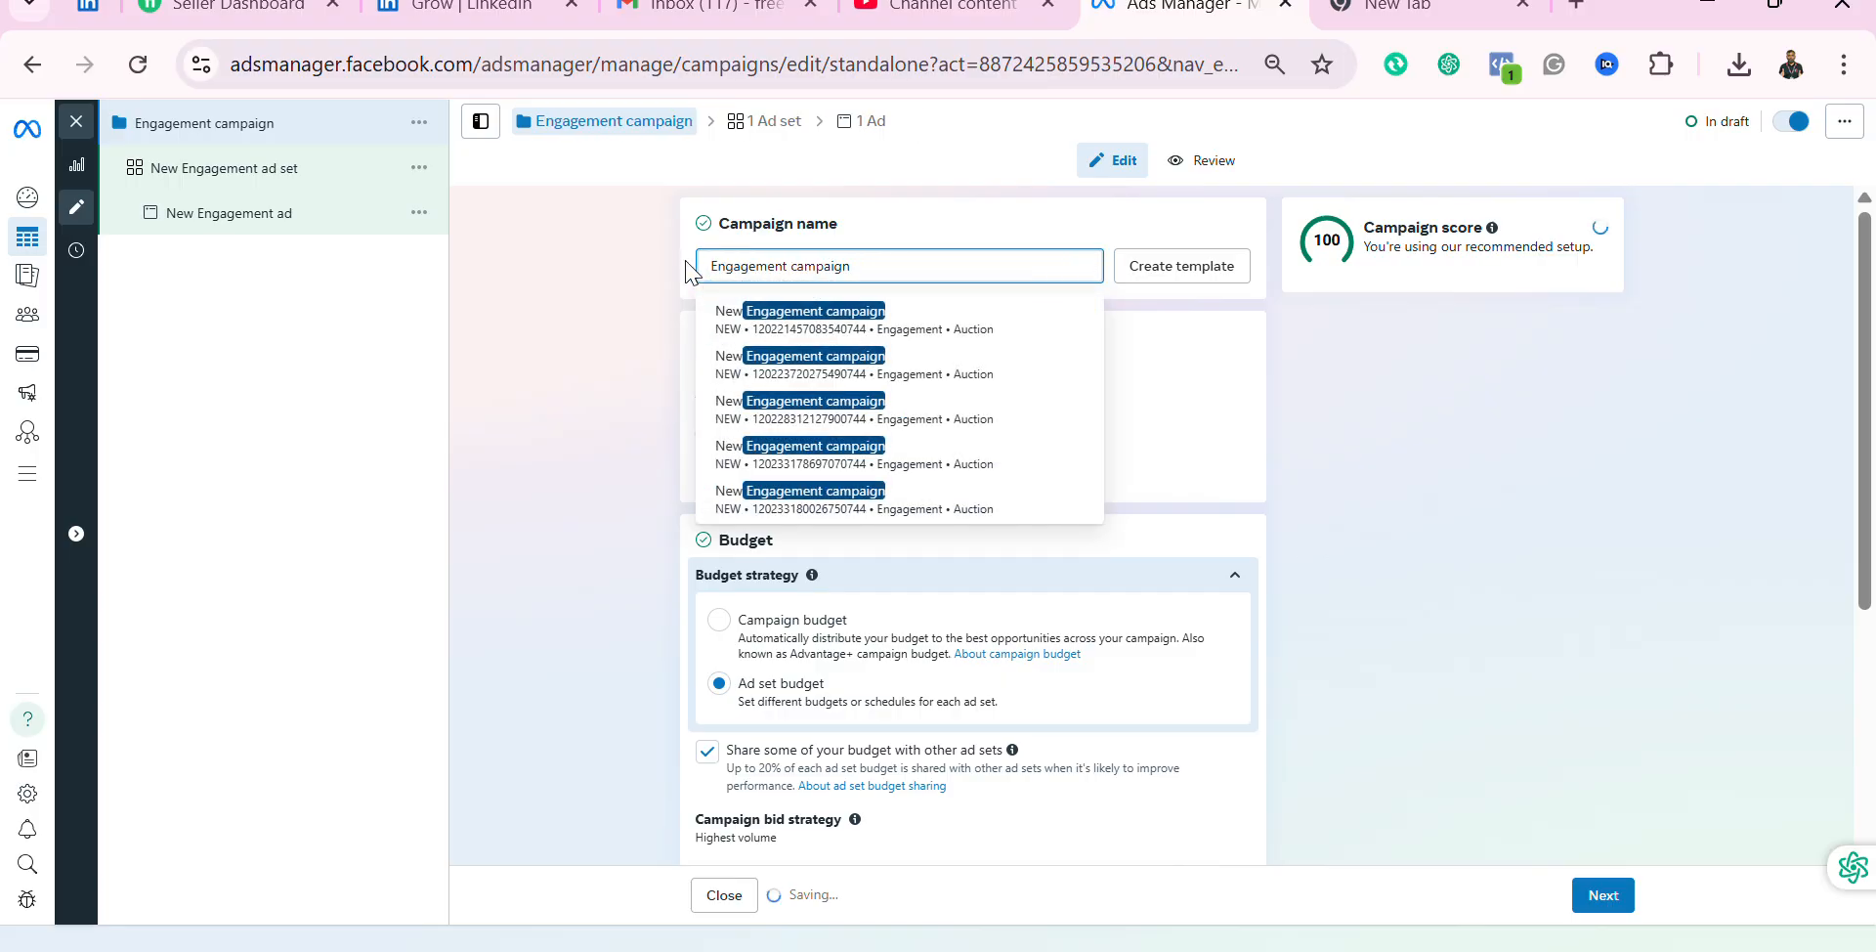
{"action": "type", "text": "Sabroo"}
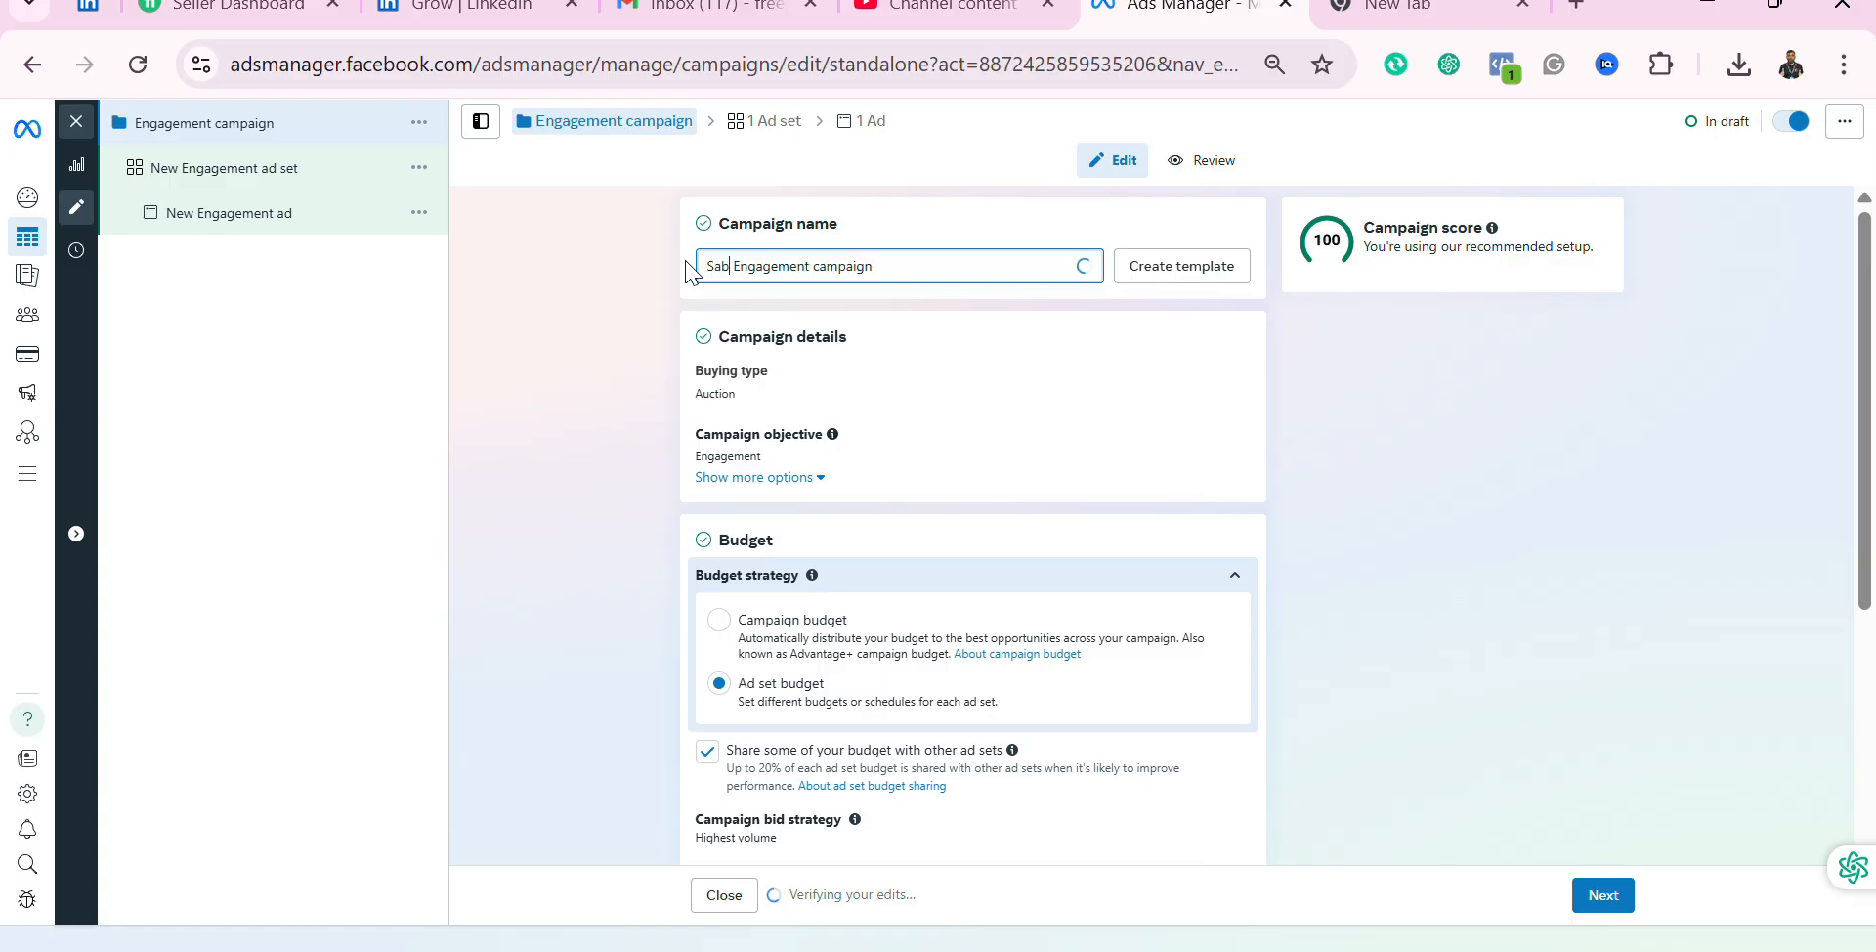
{"action": "type", "text": "n"}
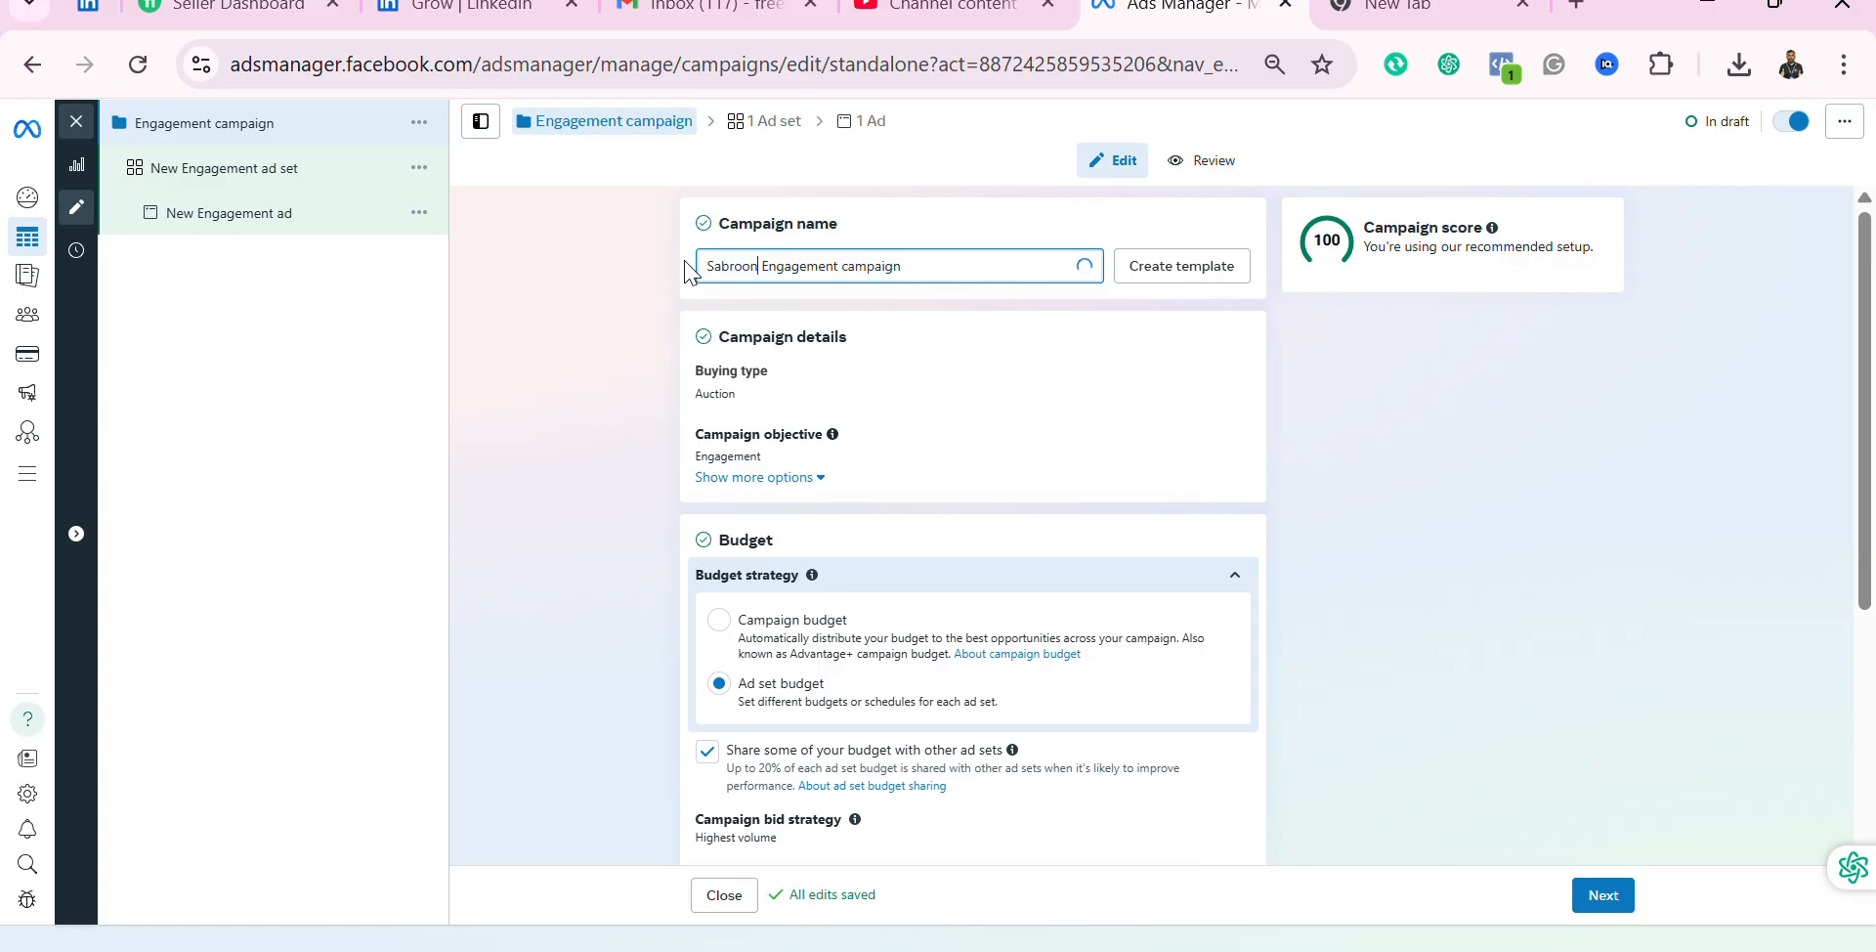
{"action": "type", "text": " Fashios"}
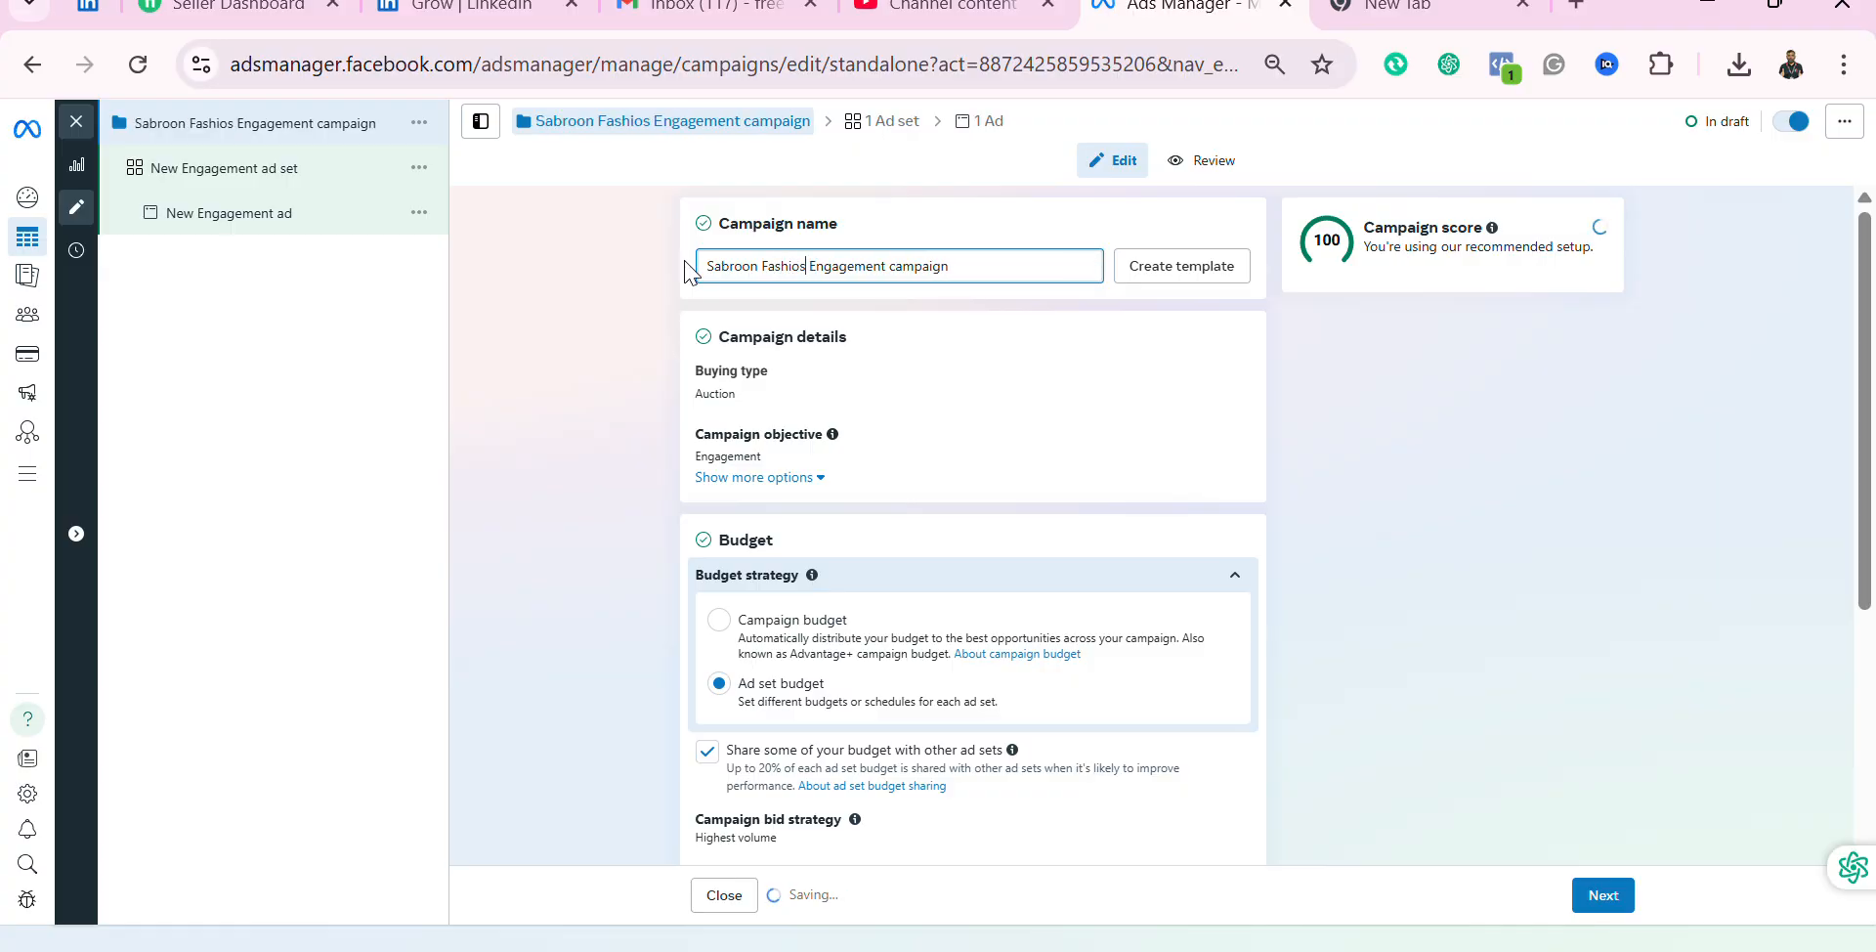
{"action": "type", "text": "/"}
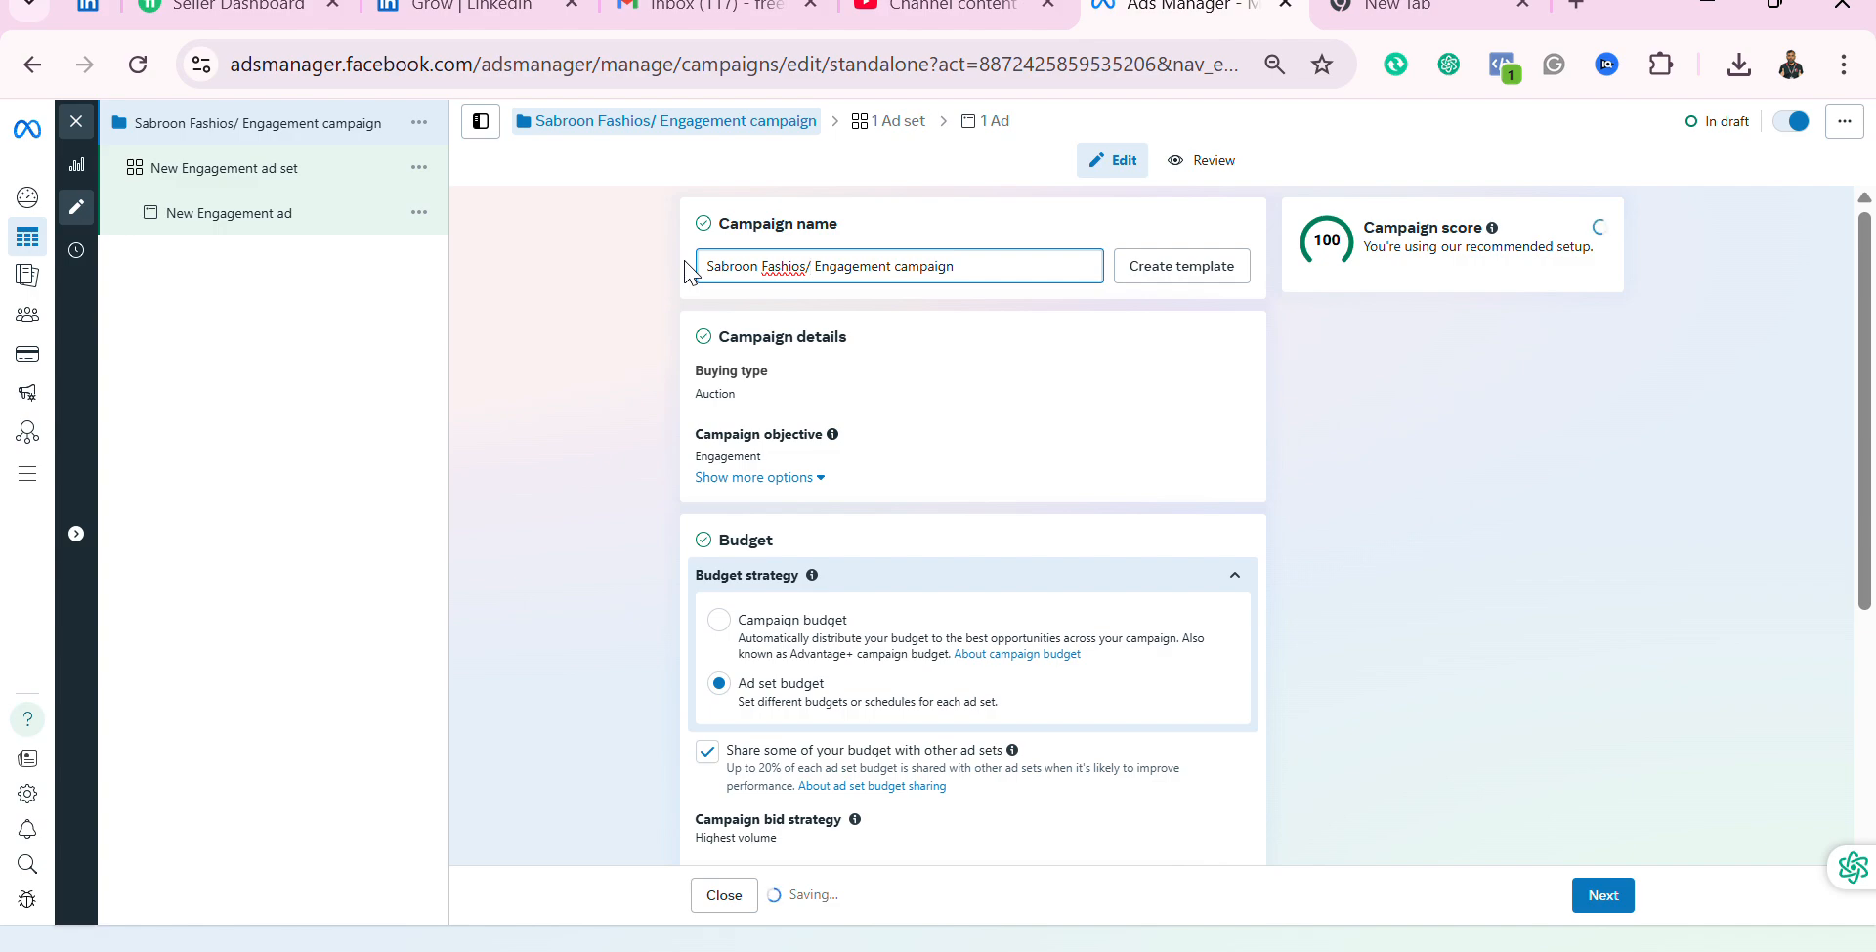
{"action": "type", "text": "30"}
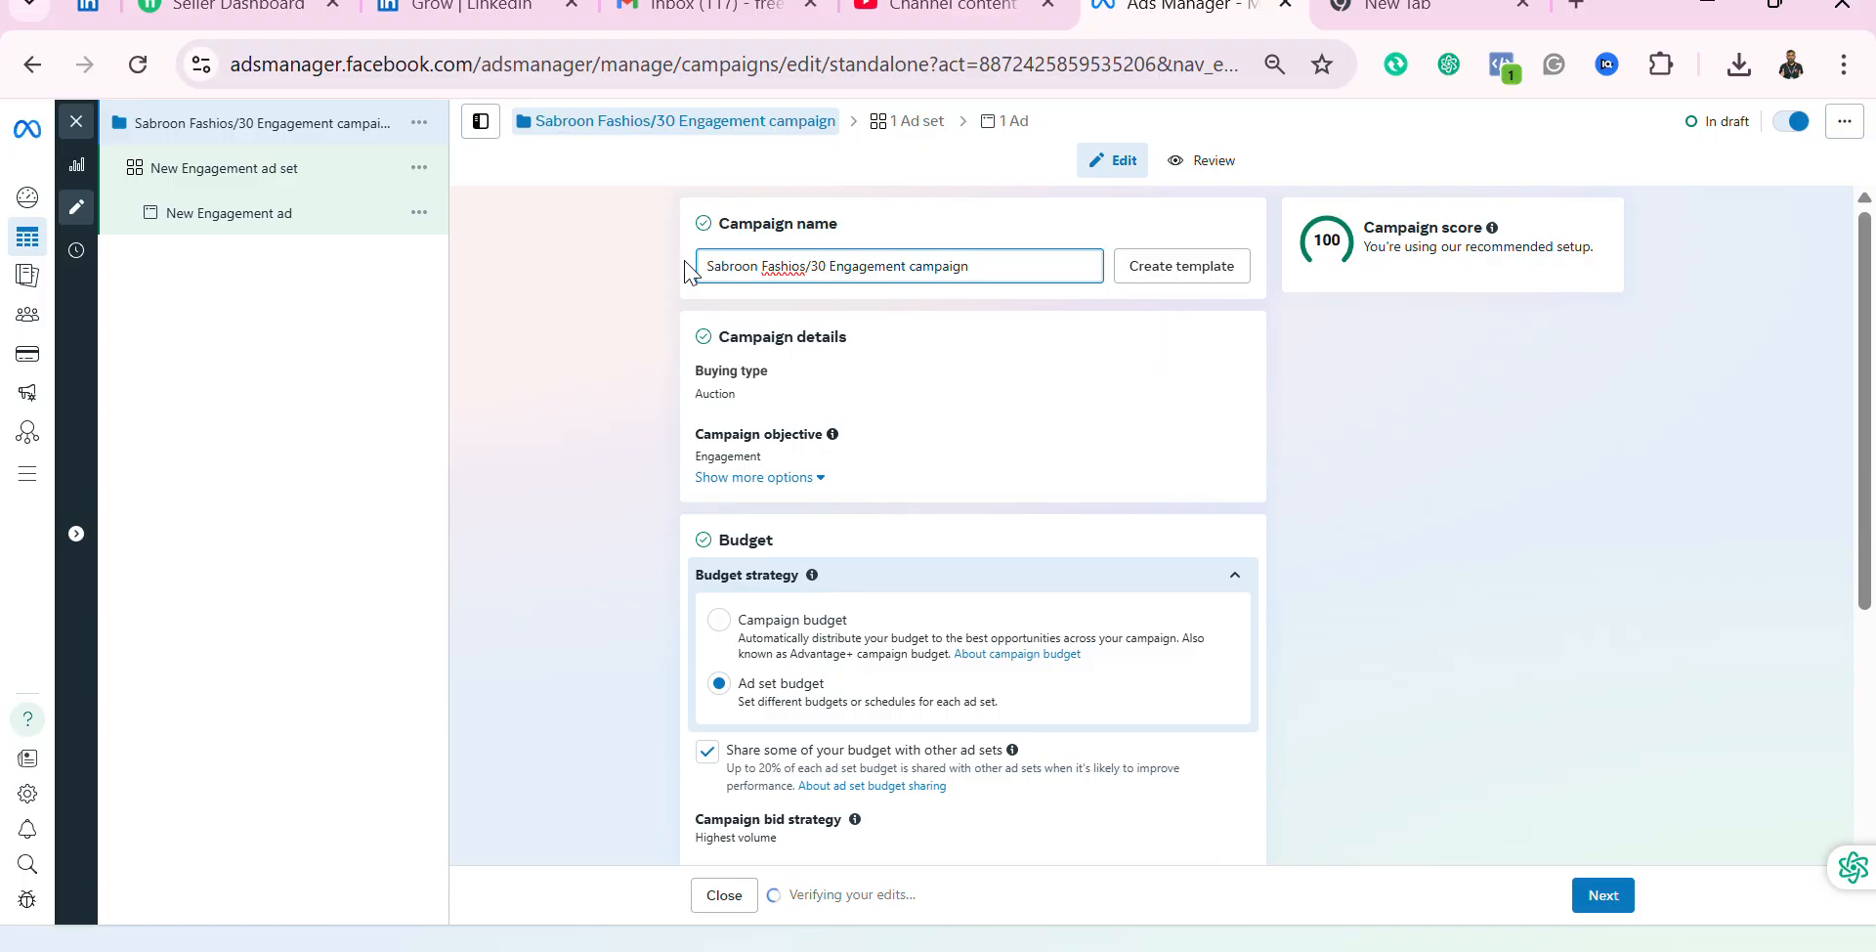
{"action": "type", "text": "$/"}
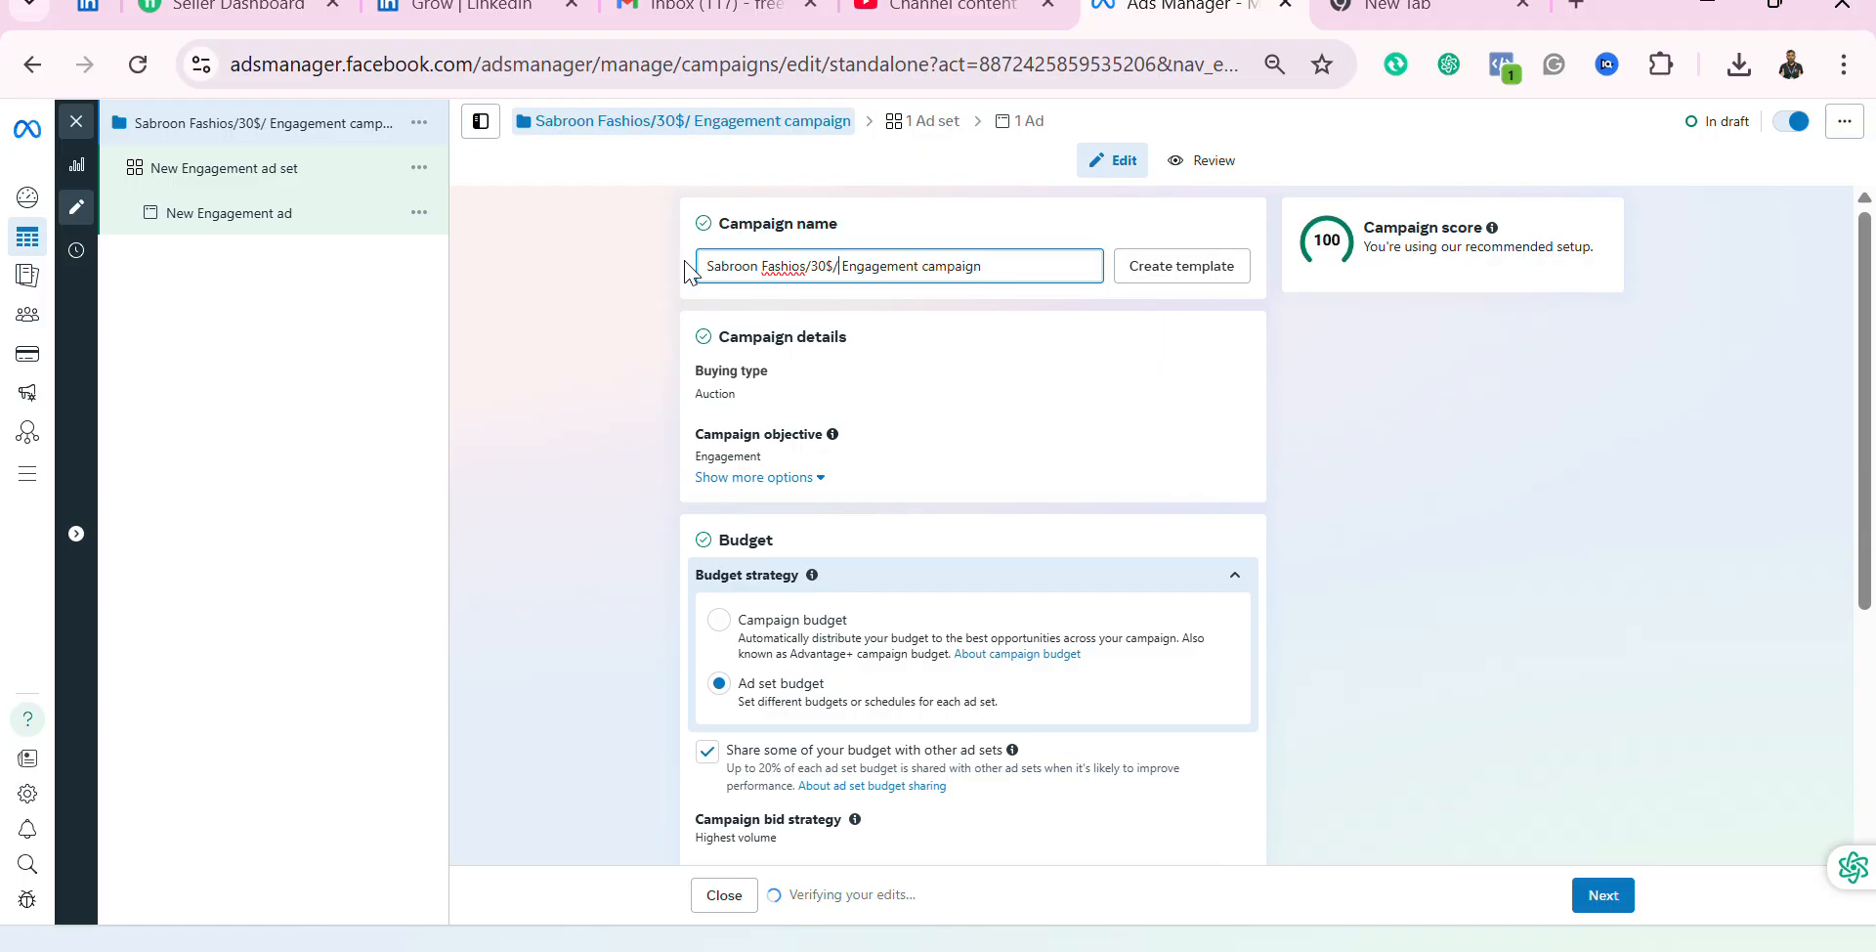
{"action": "type", "text": "&"}
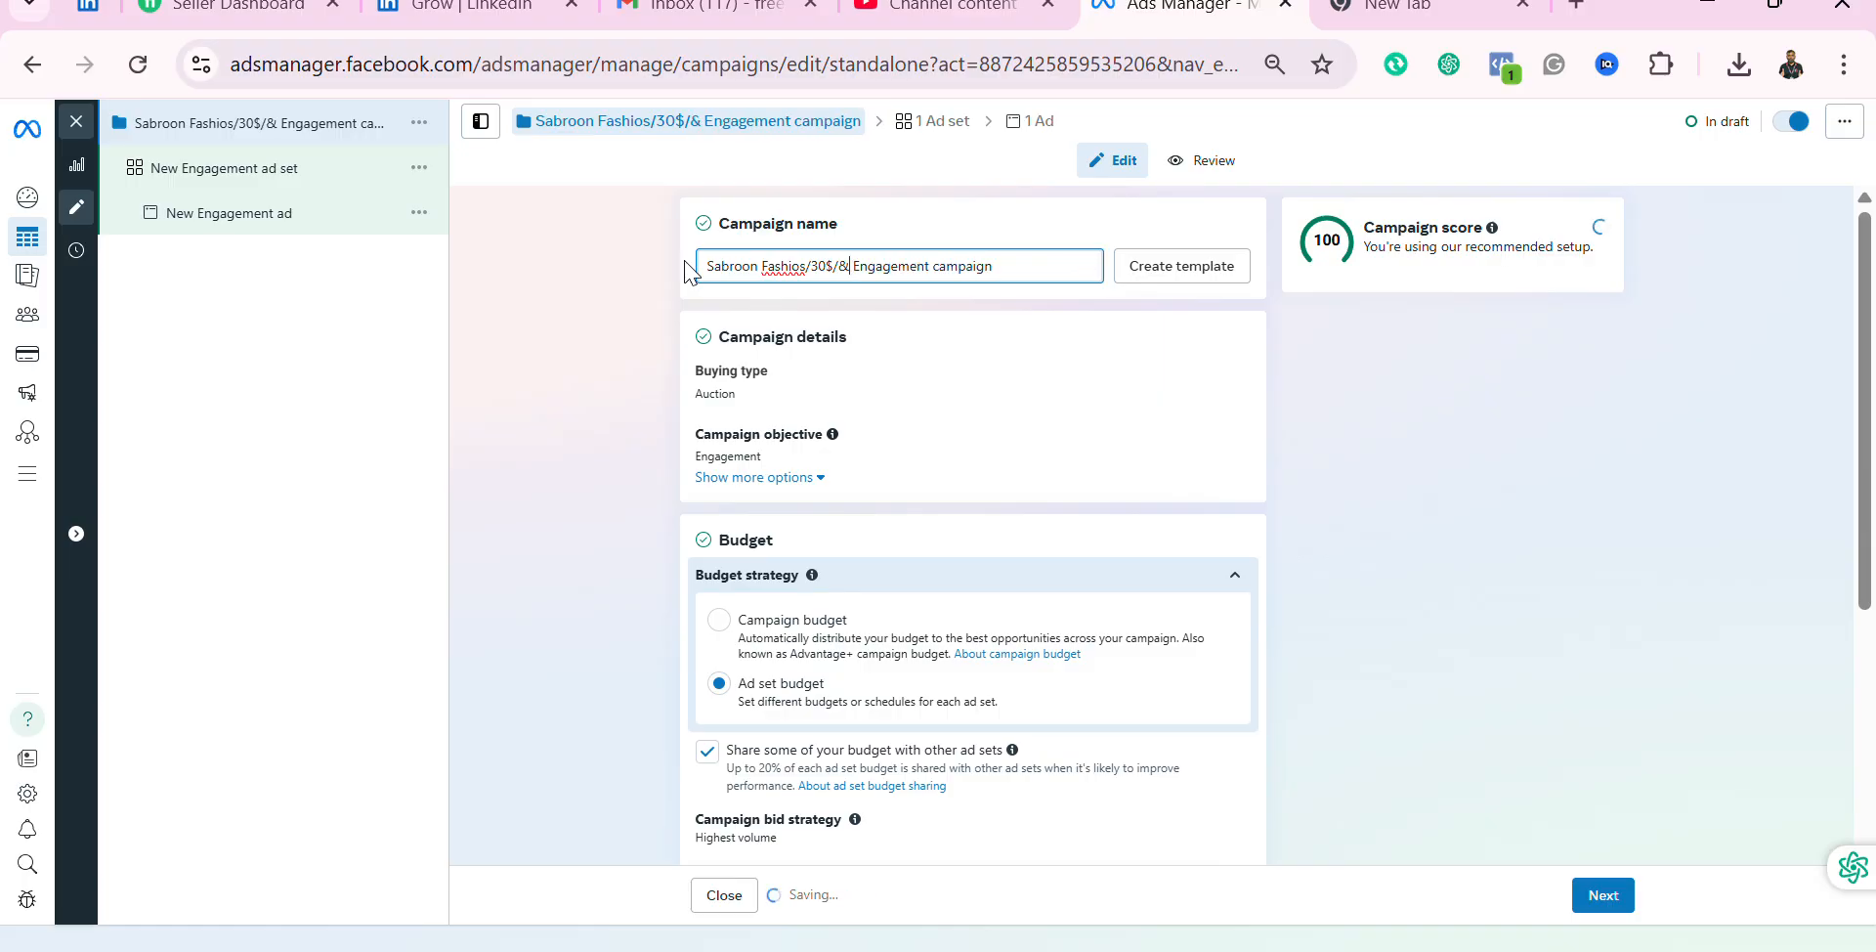
{"action": "key", "text": "BackSpace"}
{"action": "type", "text": "7"}
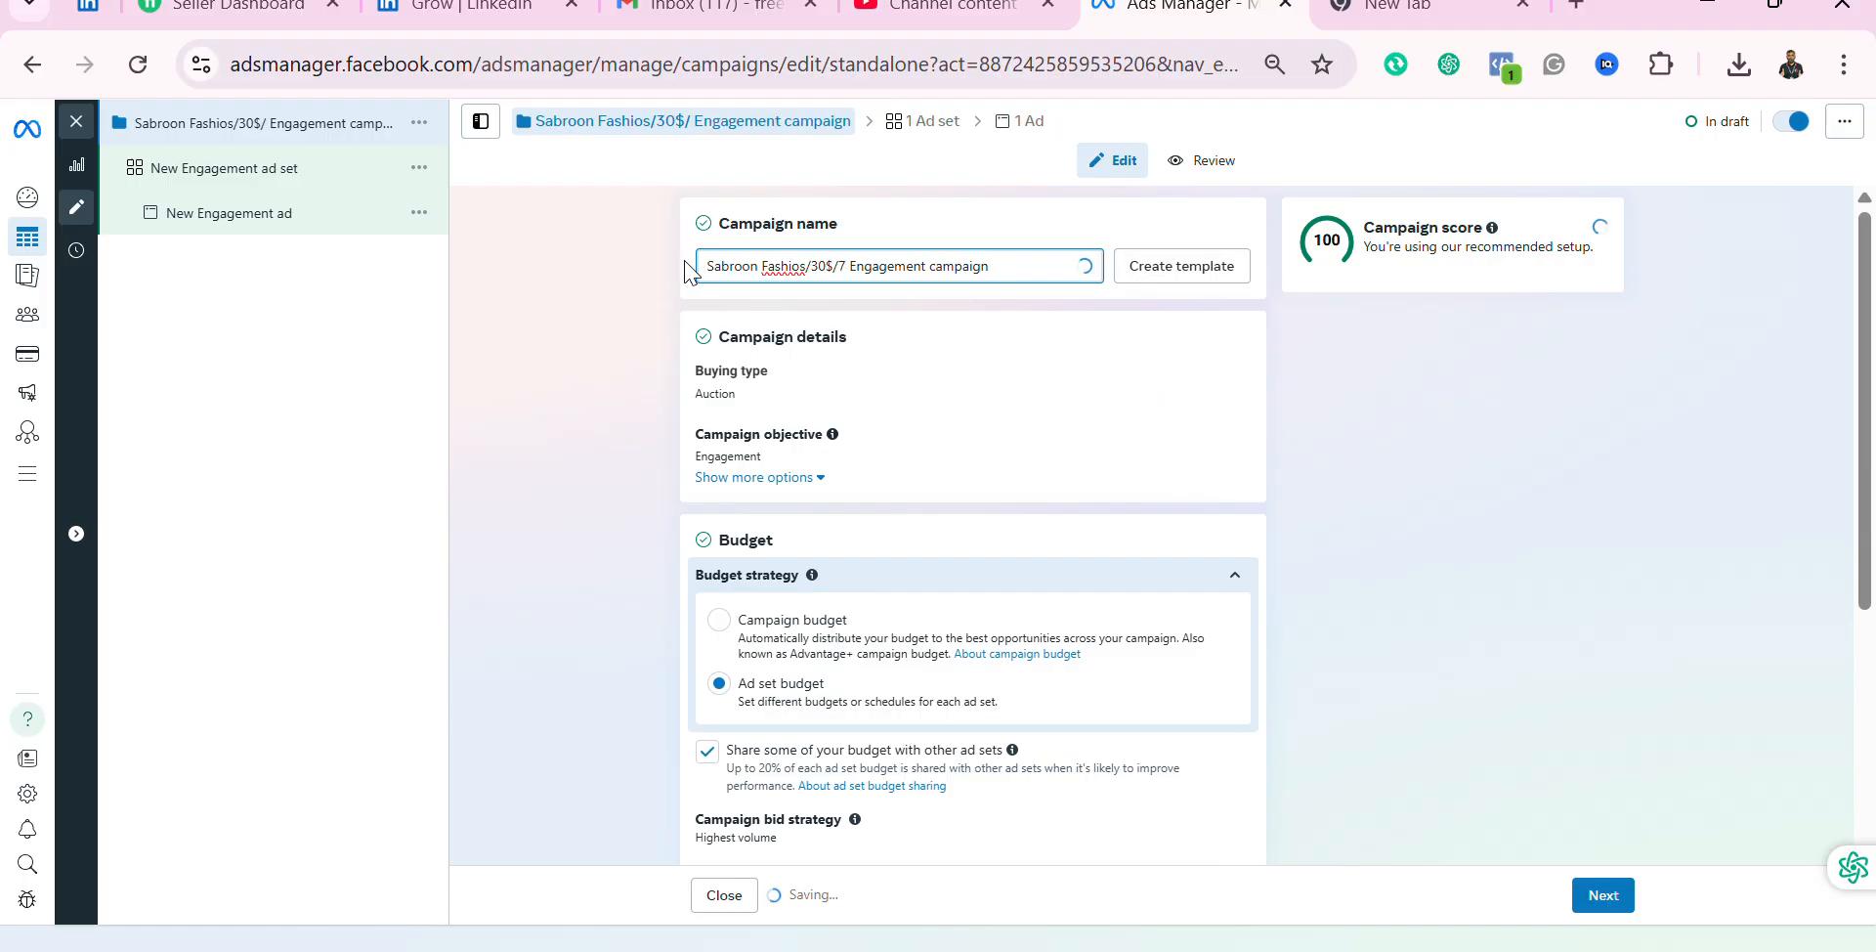
{"action": "type", "text": "d"}
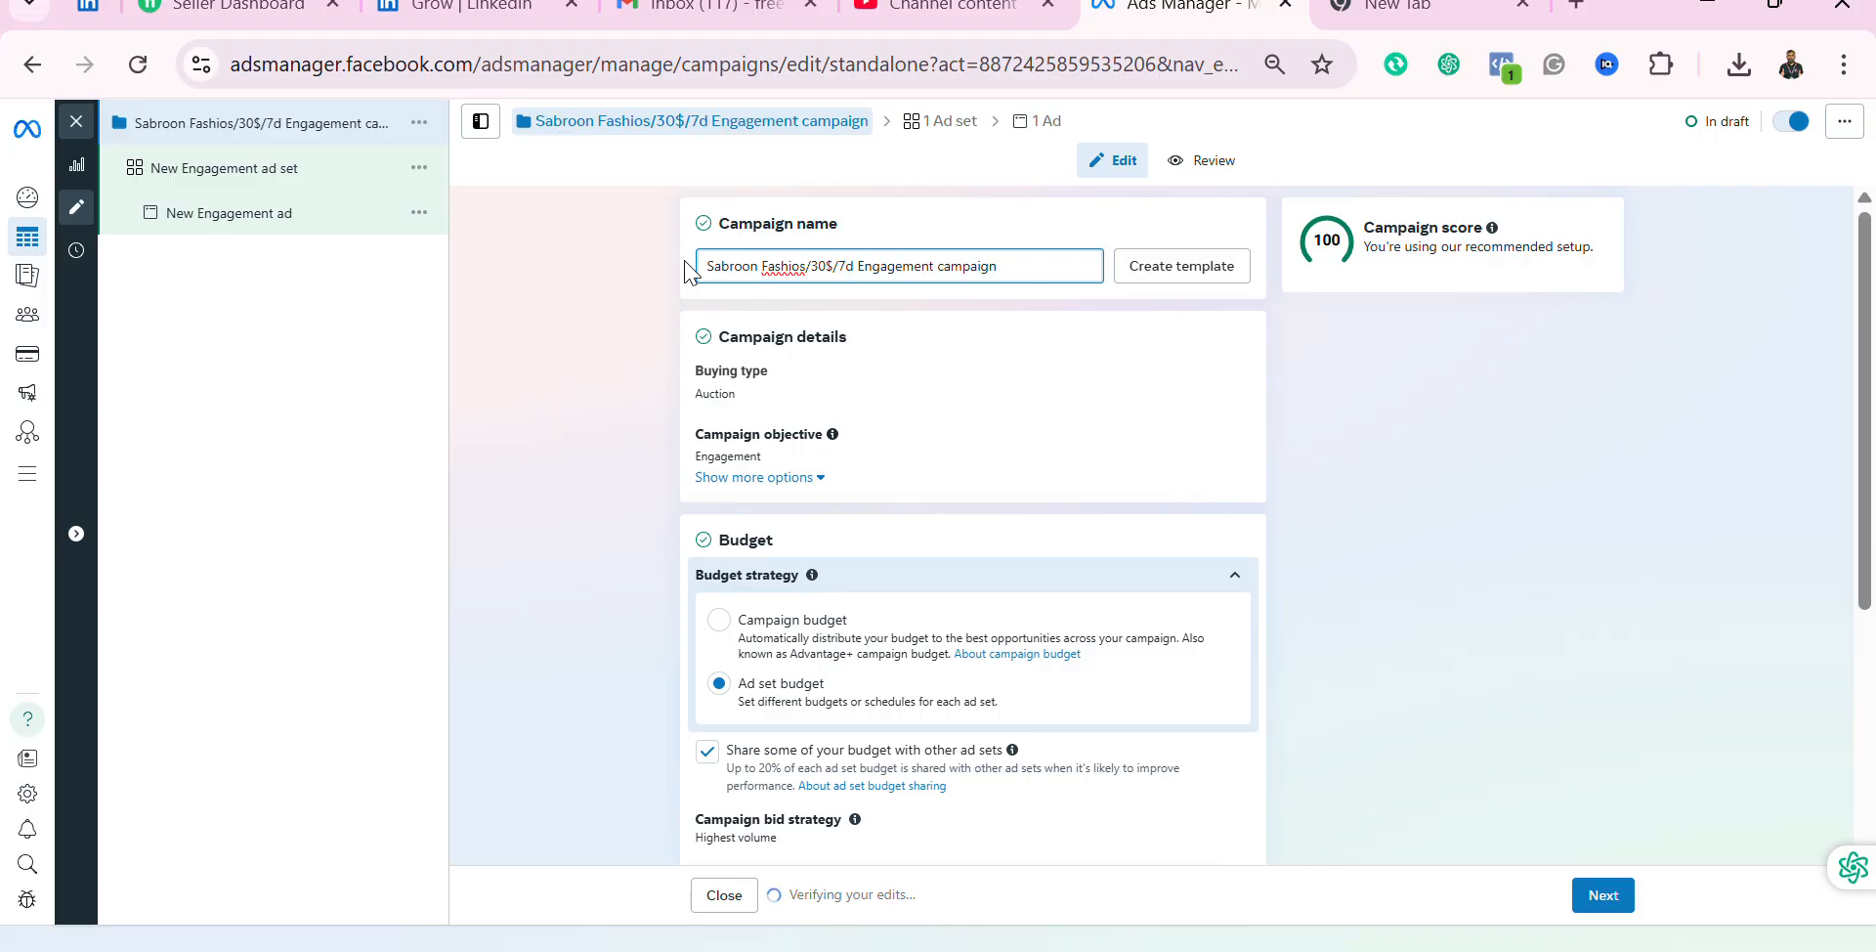
{"action": "type", "text": "/"}
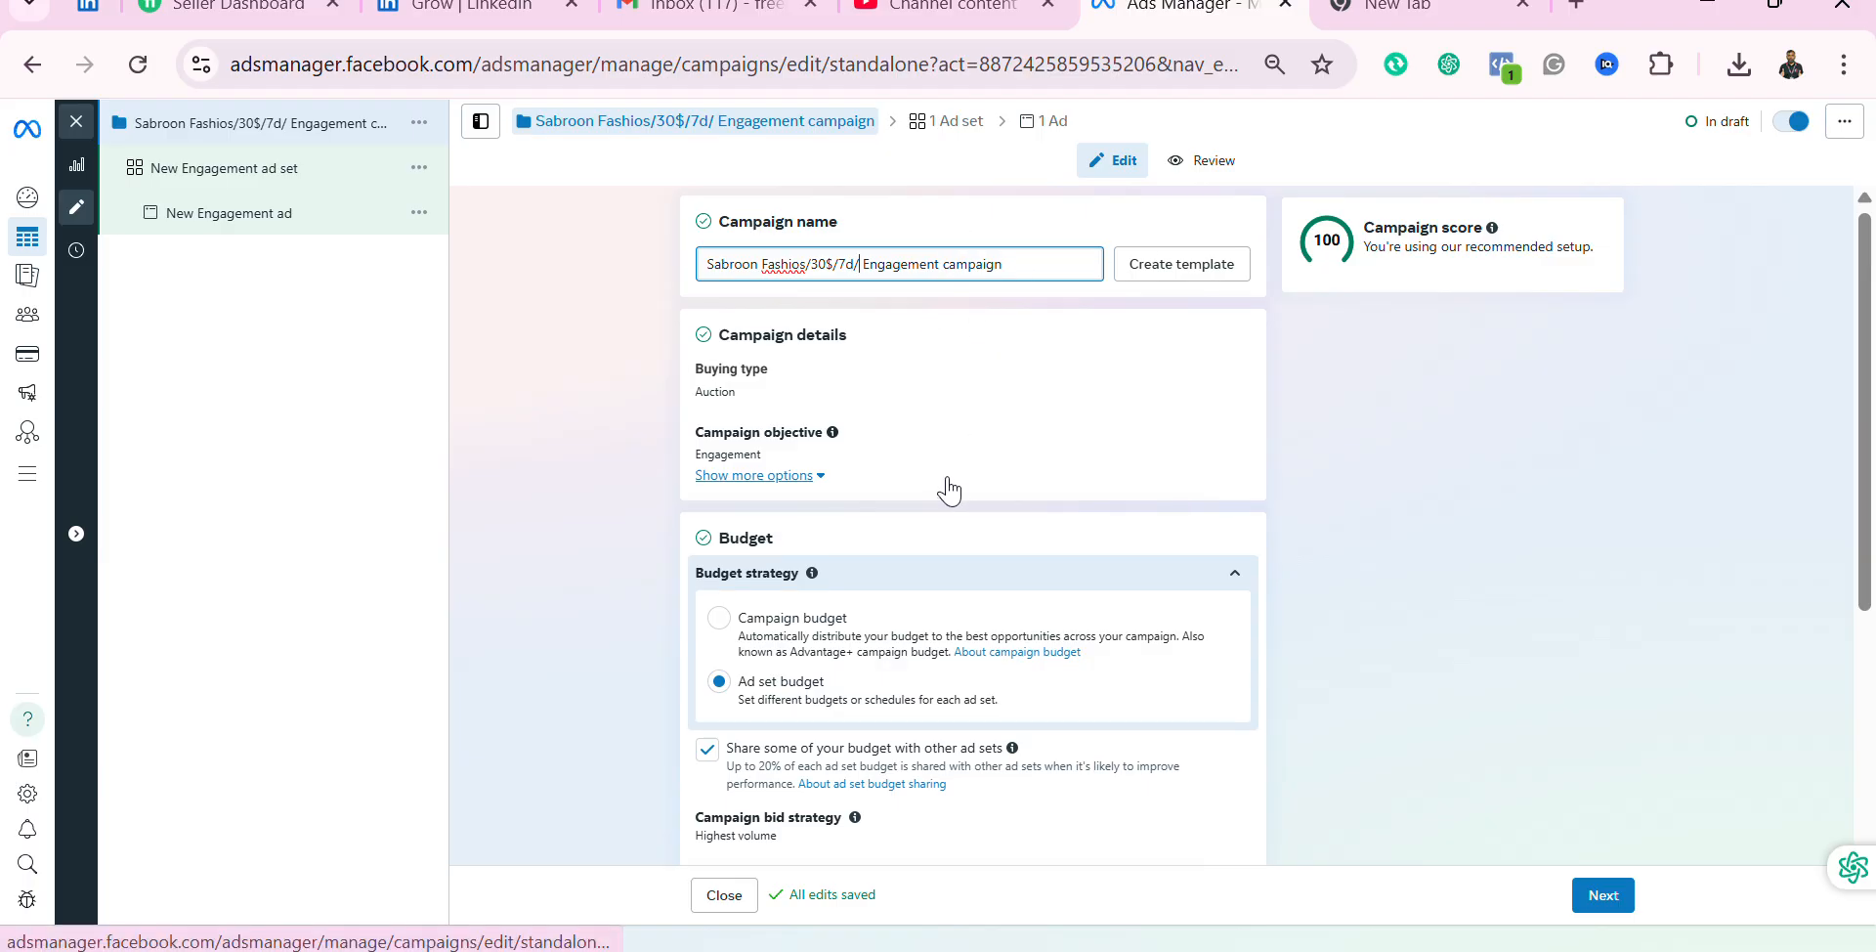
Step: Switch the budget strategy to Campaign budget, enter an amount of $30.00 and select Lifetime budget as its type
{"action": "scroll", "coordinate": [947, 489], "scroll_direction": "down", "scroll_amount": 2}
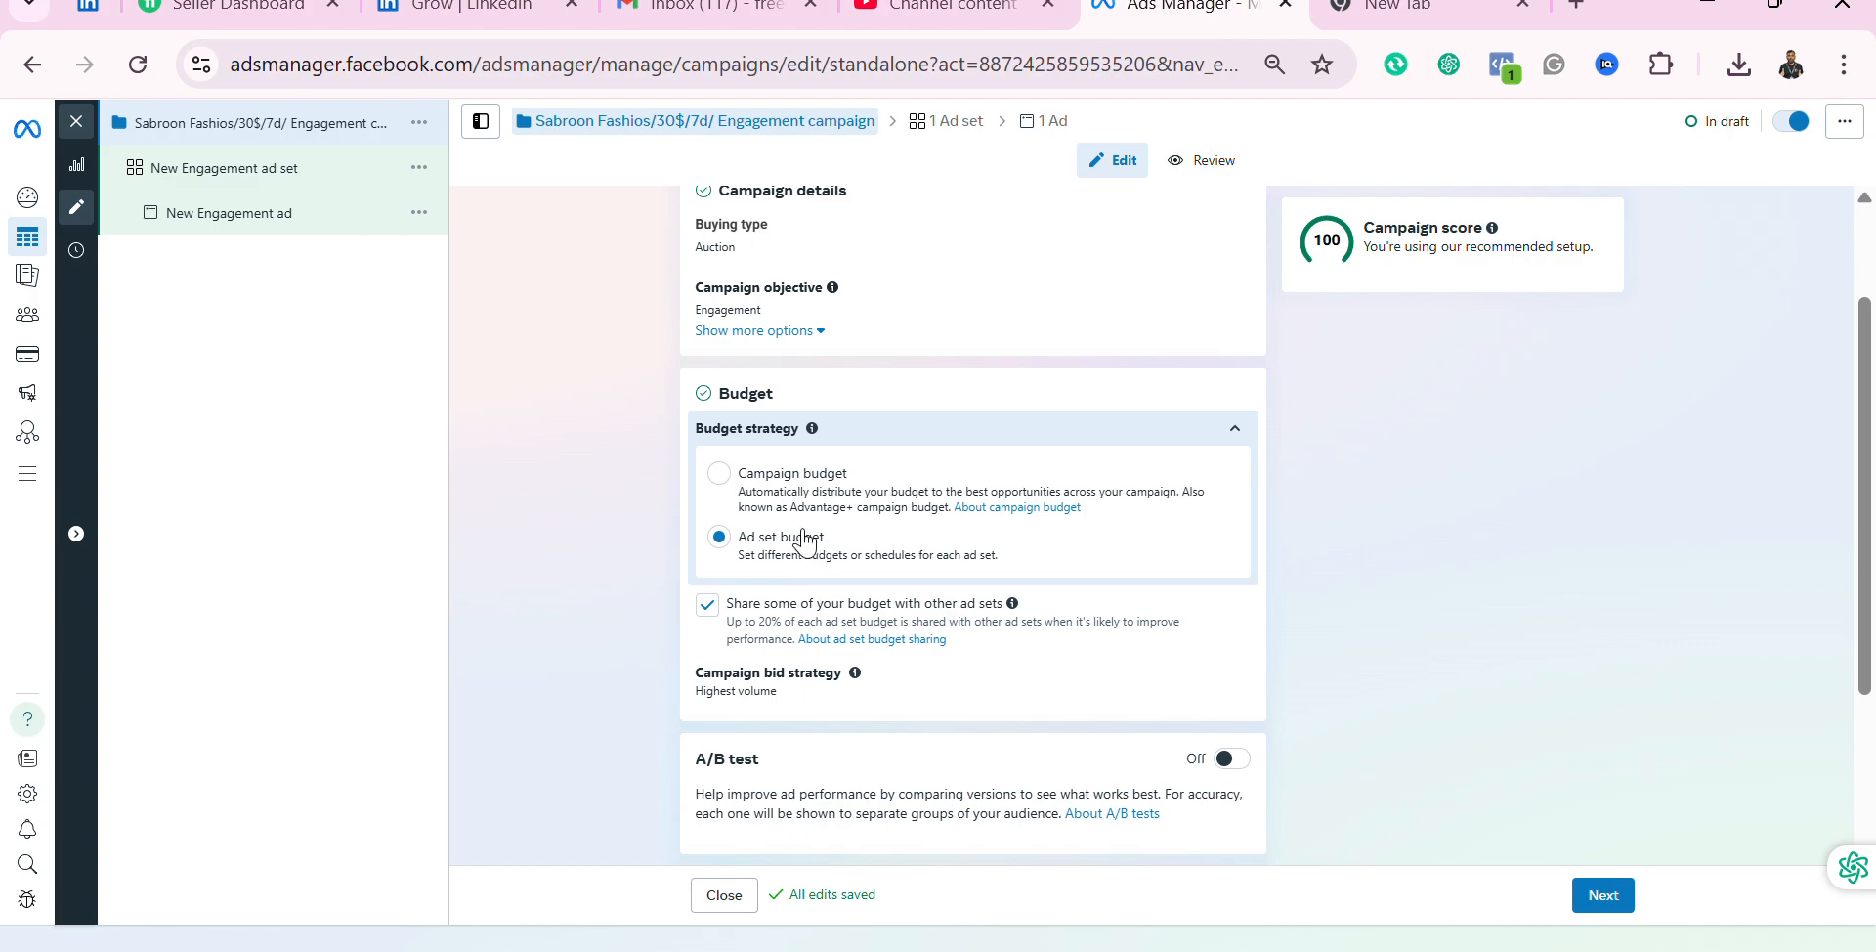
{"action": "left_click", "coordinate": [719, 473]}
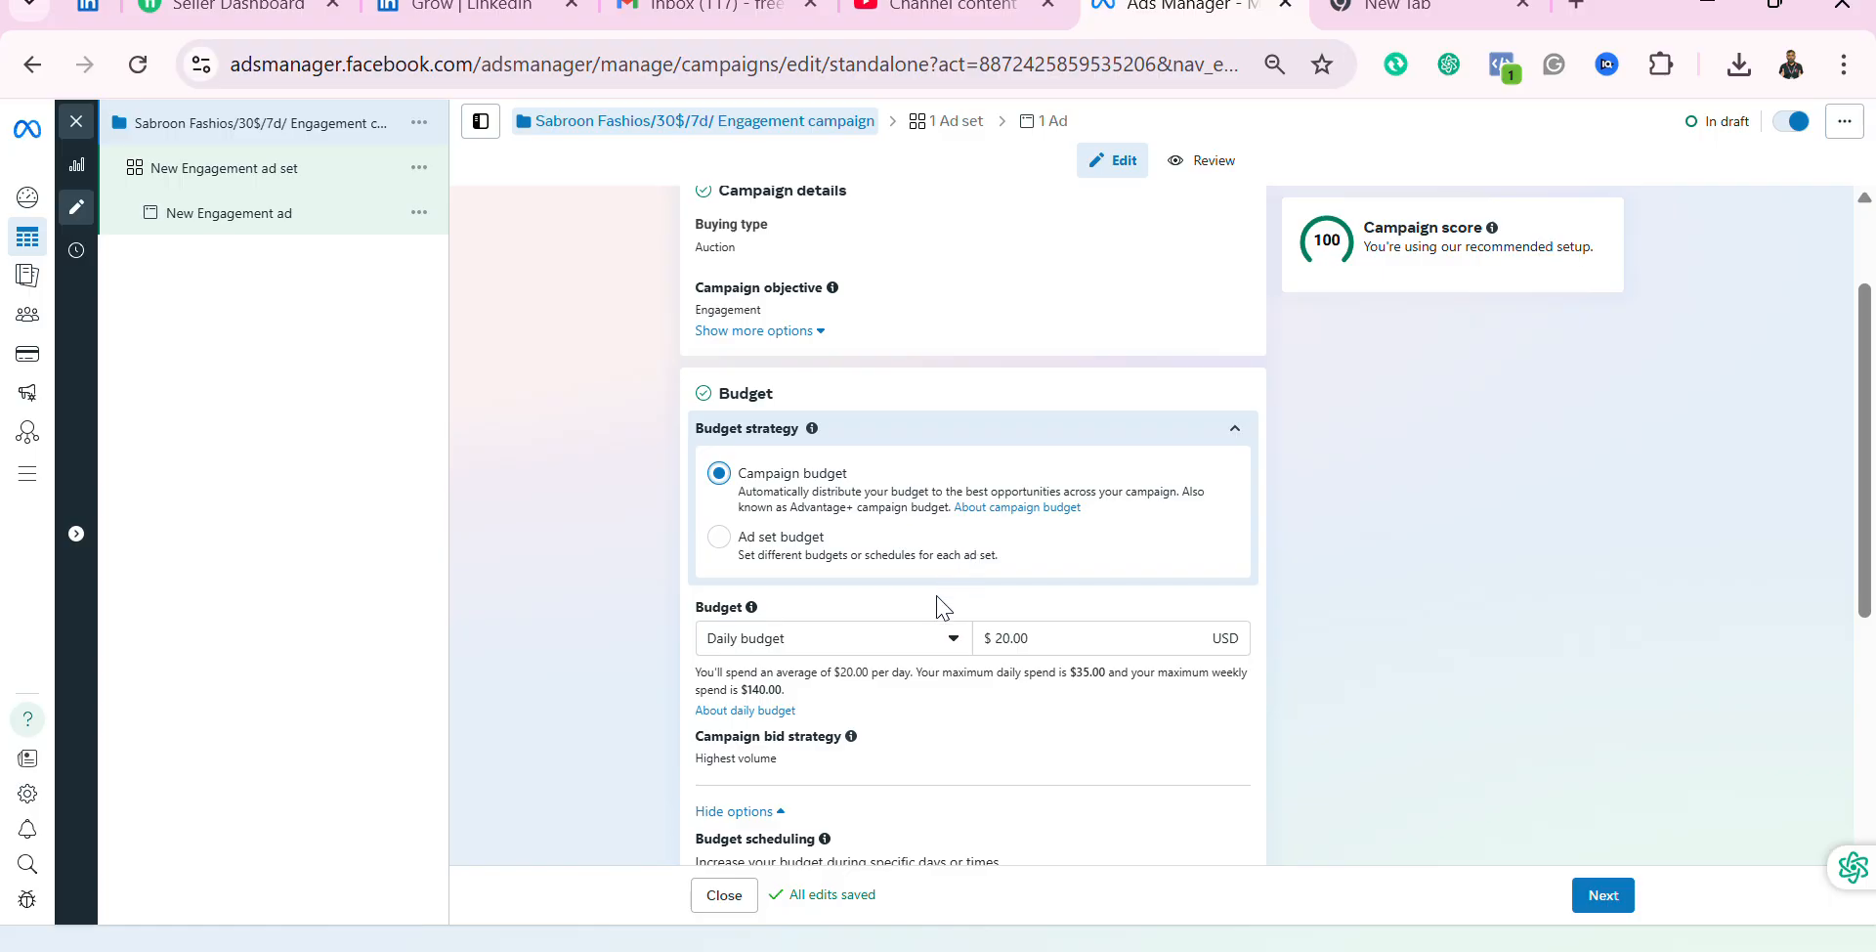
{"action": "left_click", "coordinate": [1011, 637]}
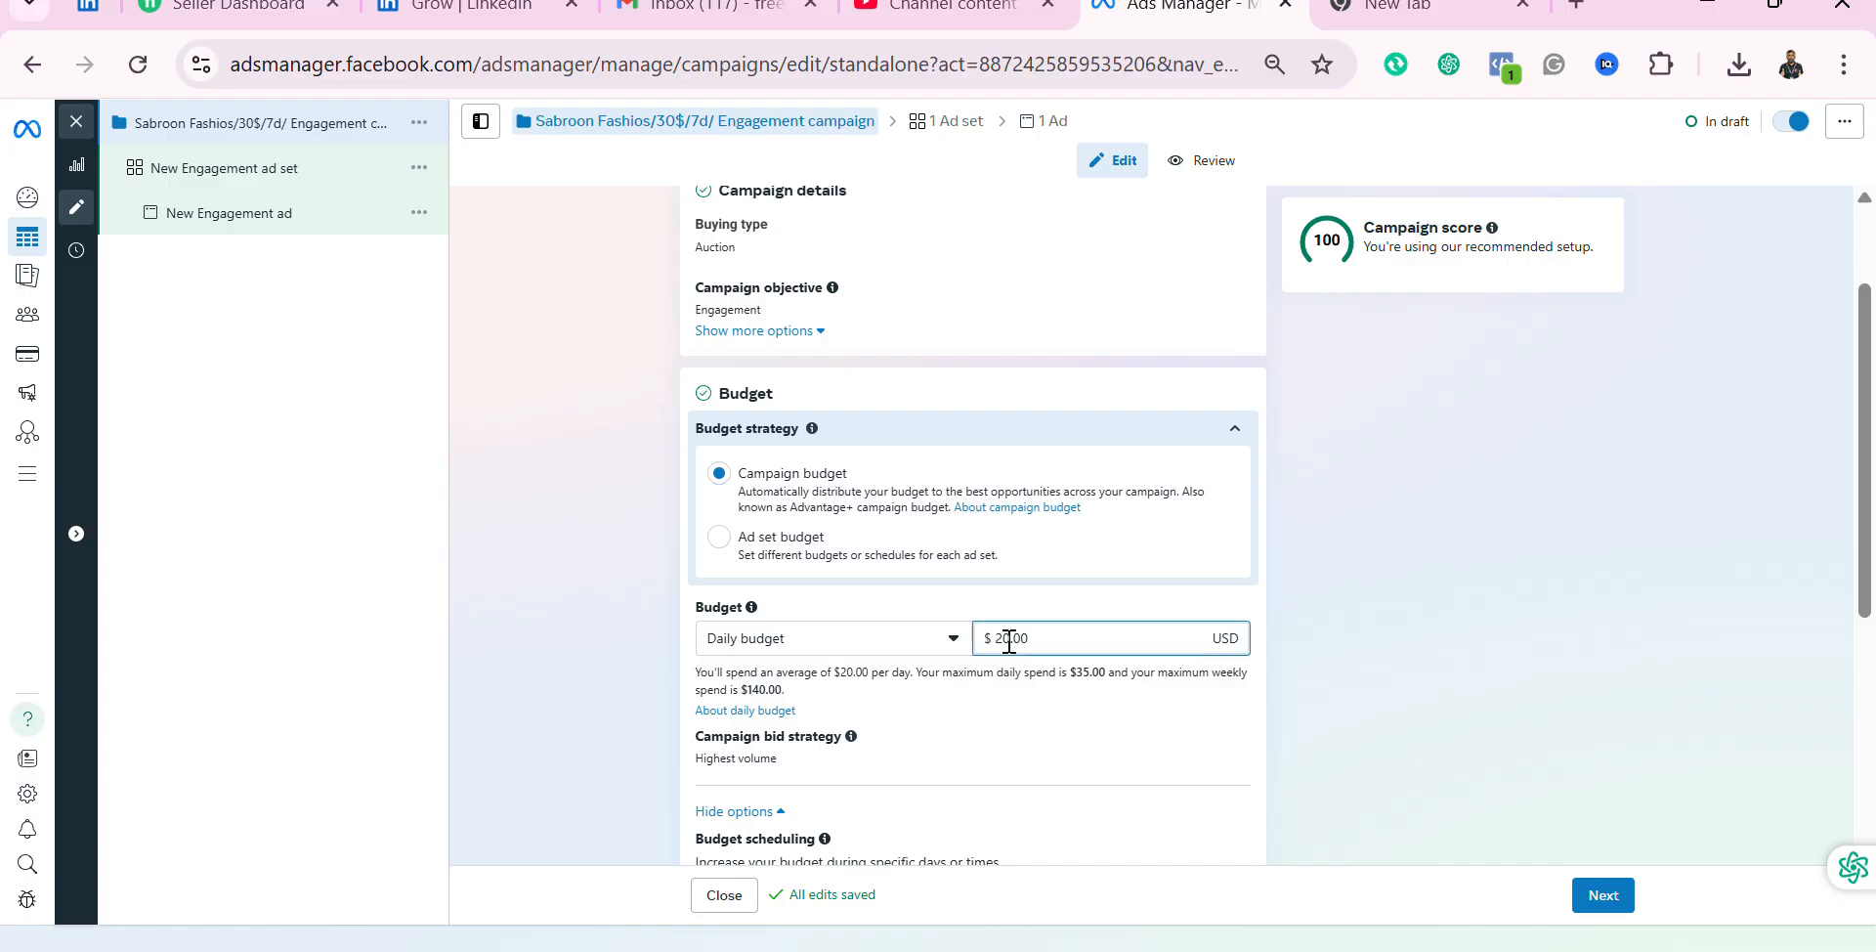
{"action": "left_click_drag", "start_coordinate": [1010, 638], "coordinate": [996, 639]}
{"action": "left_click", "coordinate": [956, 645]}
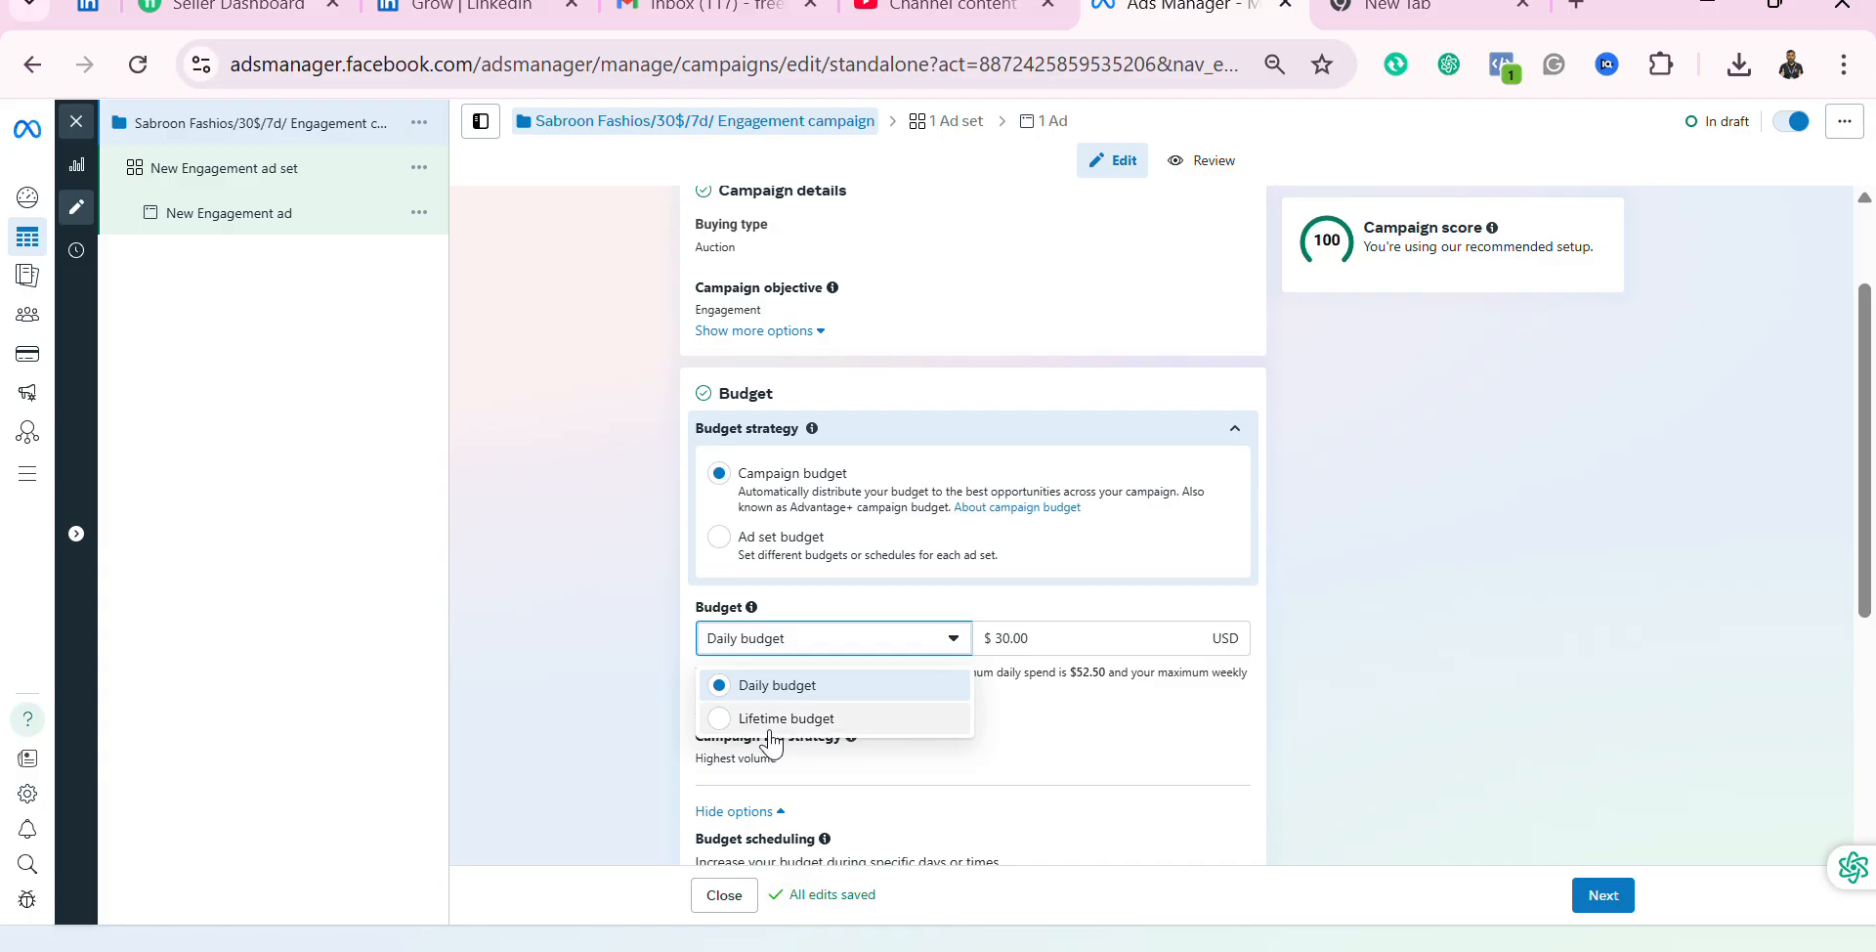
{"action": "left_click", "coordinate": [728, 720]}
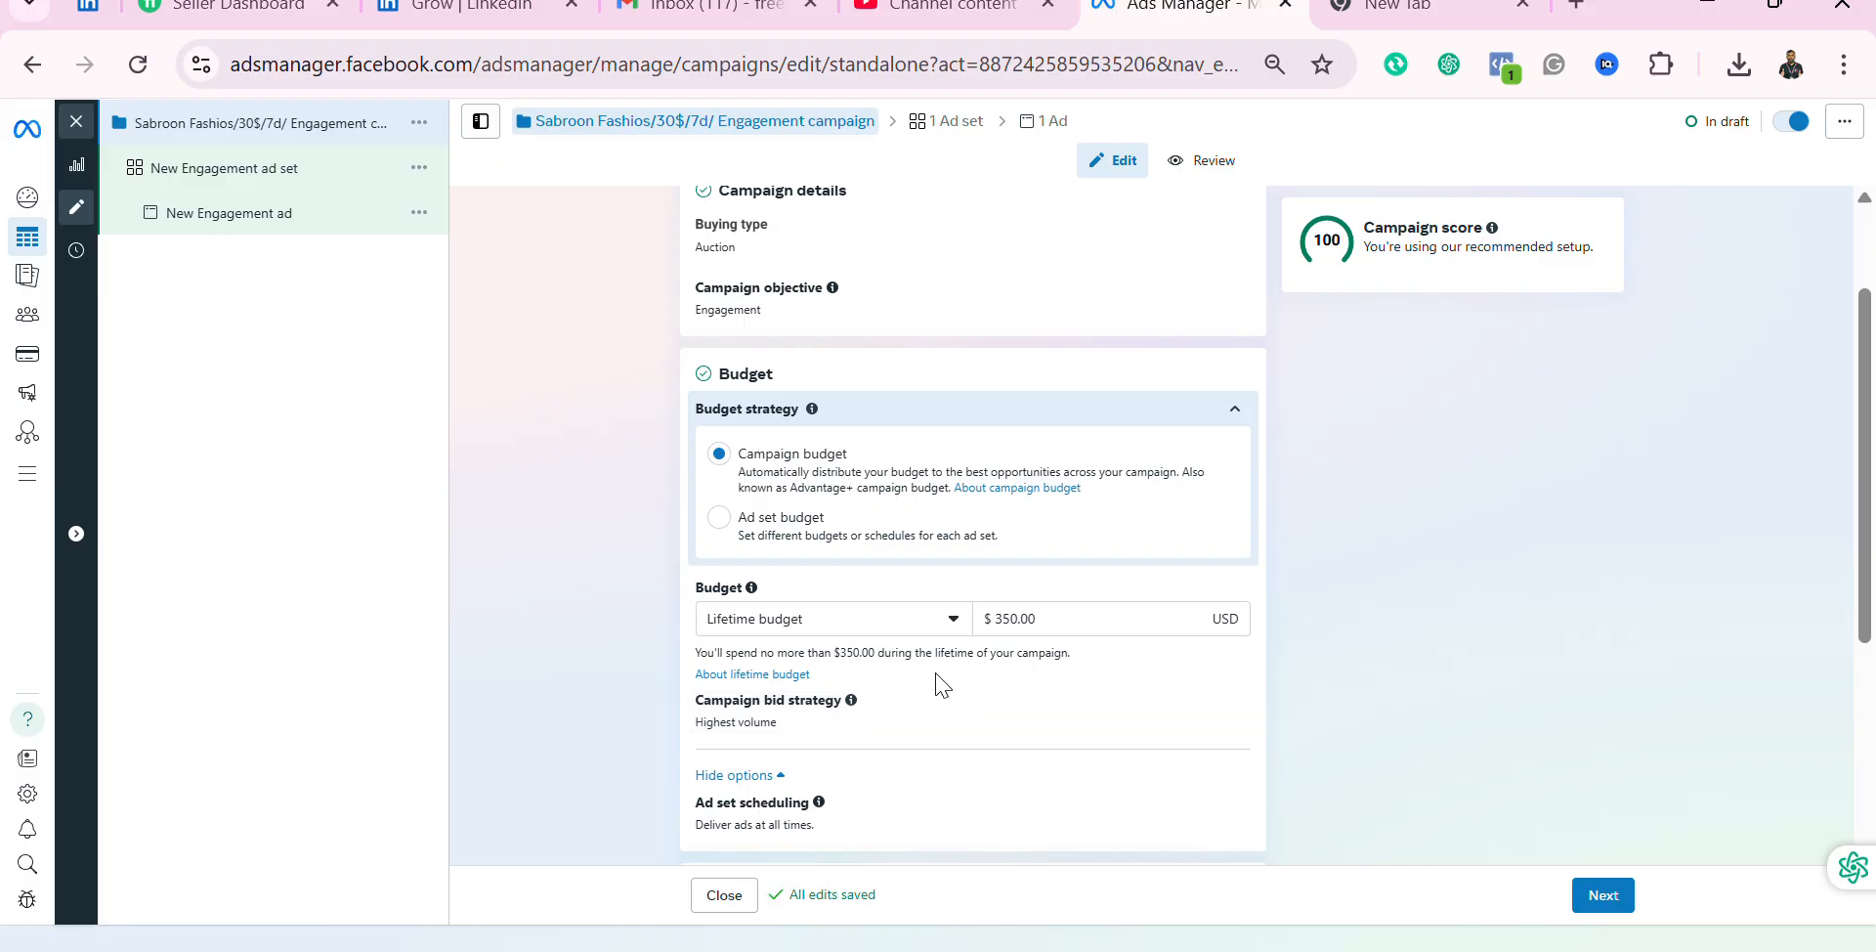
Step: Open the campaign's ad set scheduling option and enable setting a schedule for ads
{"action": "scroll", "coordinate": [941, 684], "scroll_direction": "down", "scroll_amount": 2}
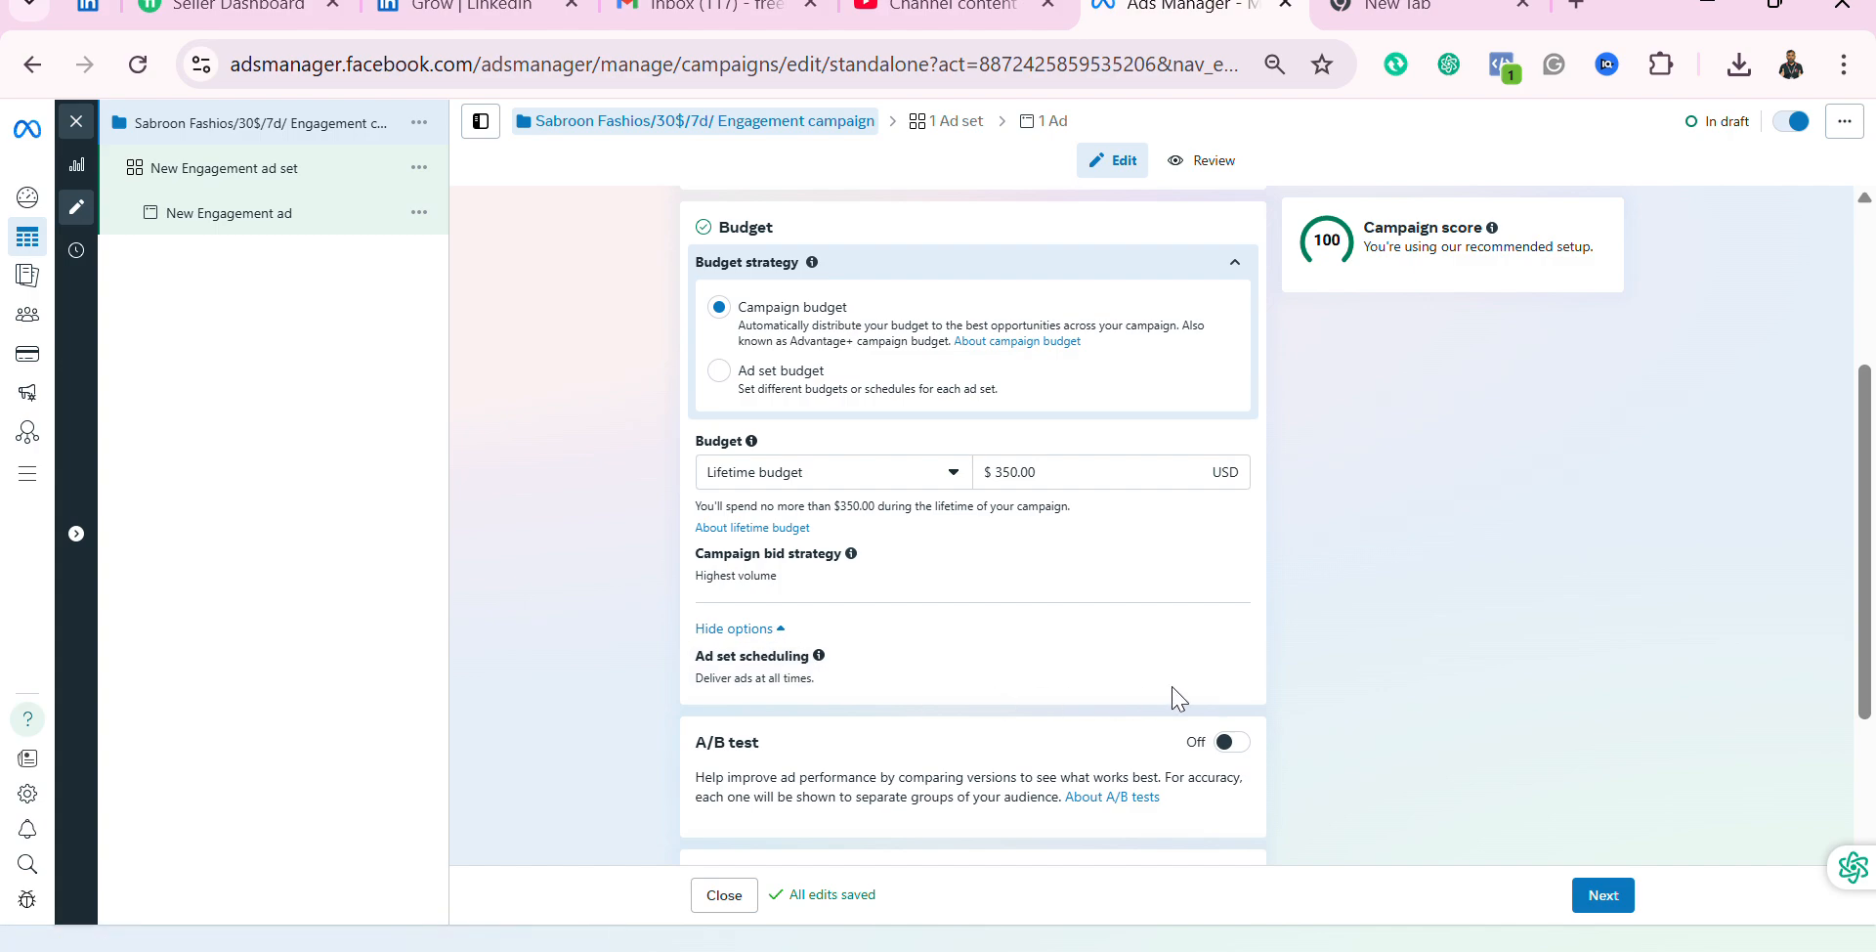
{"action": "left_click", "coordinate": [1226, 657]}
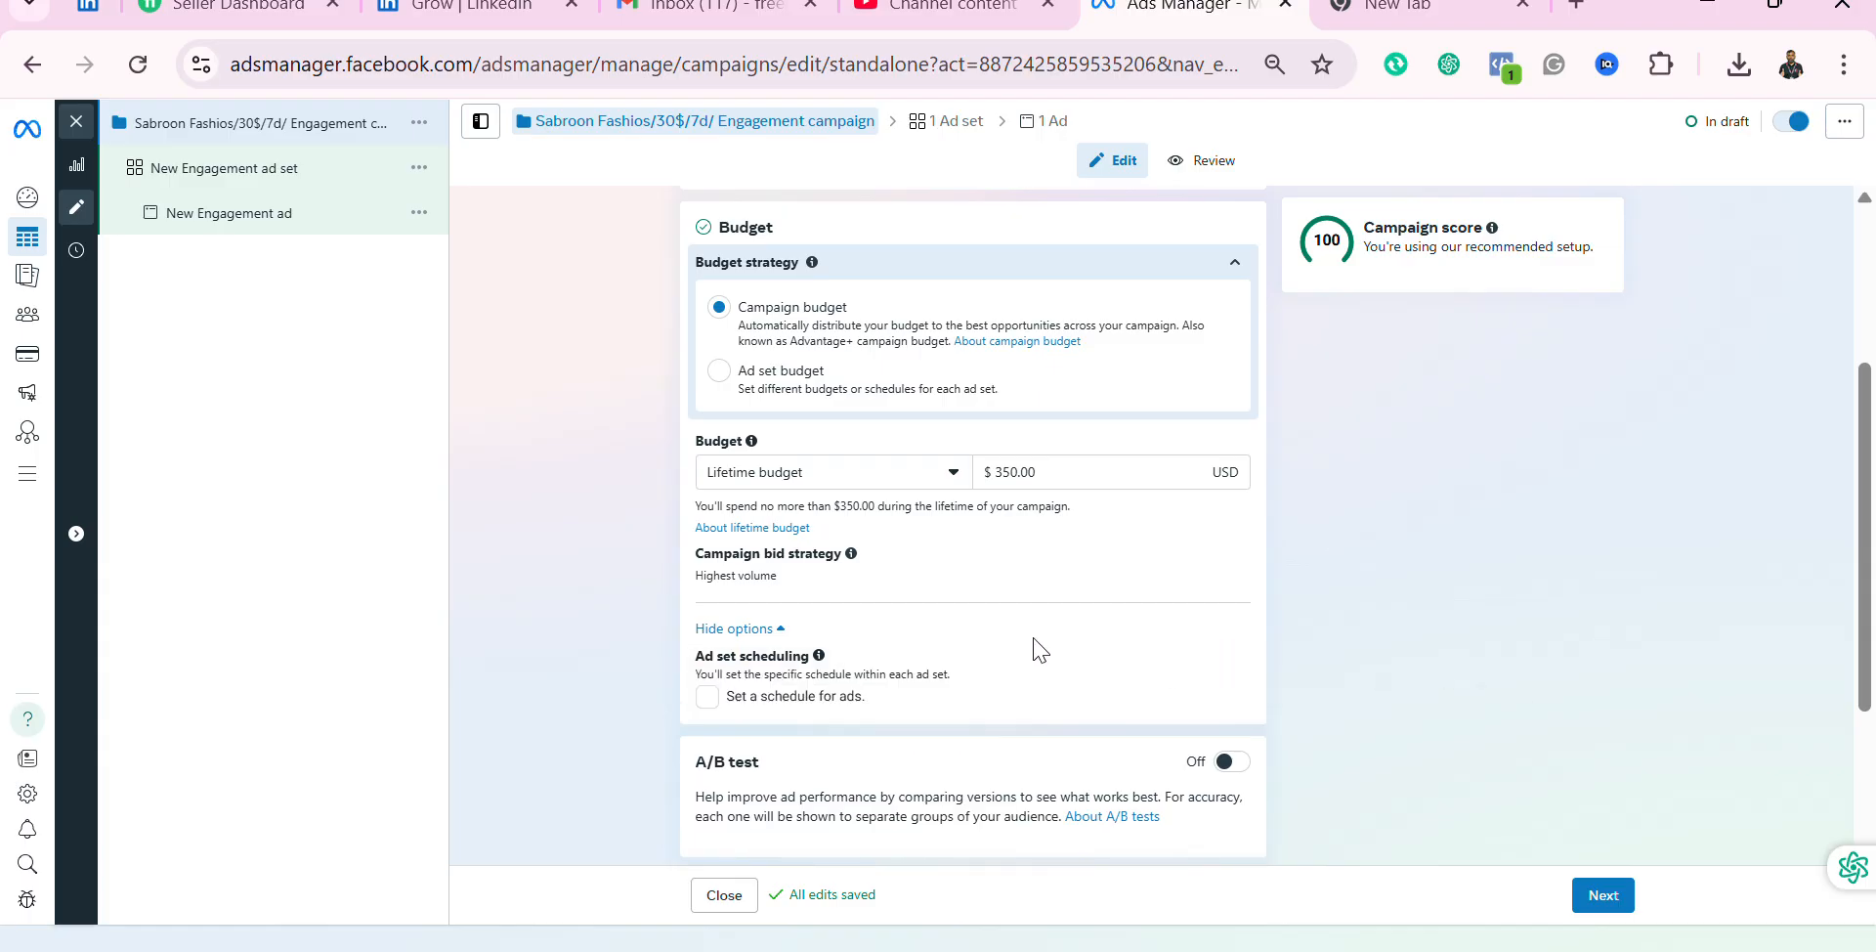
{"action": "scroll", "coordinate": [1040, 648], "scroll_direction": "down", "scroll_amount": 2}
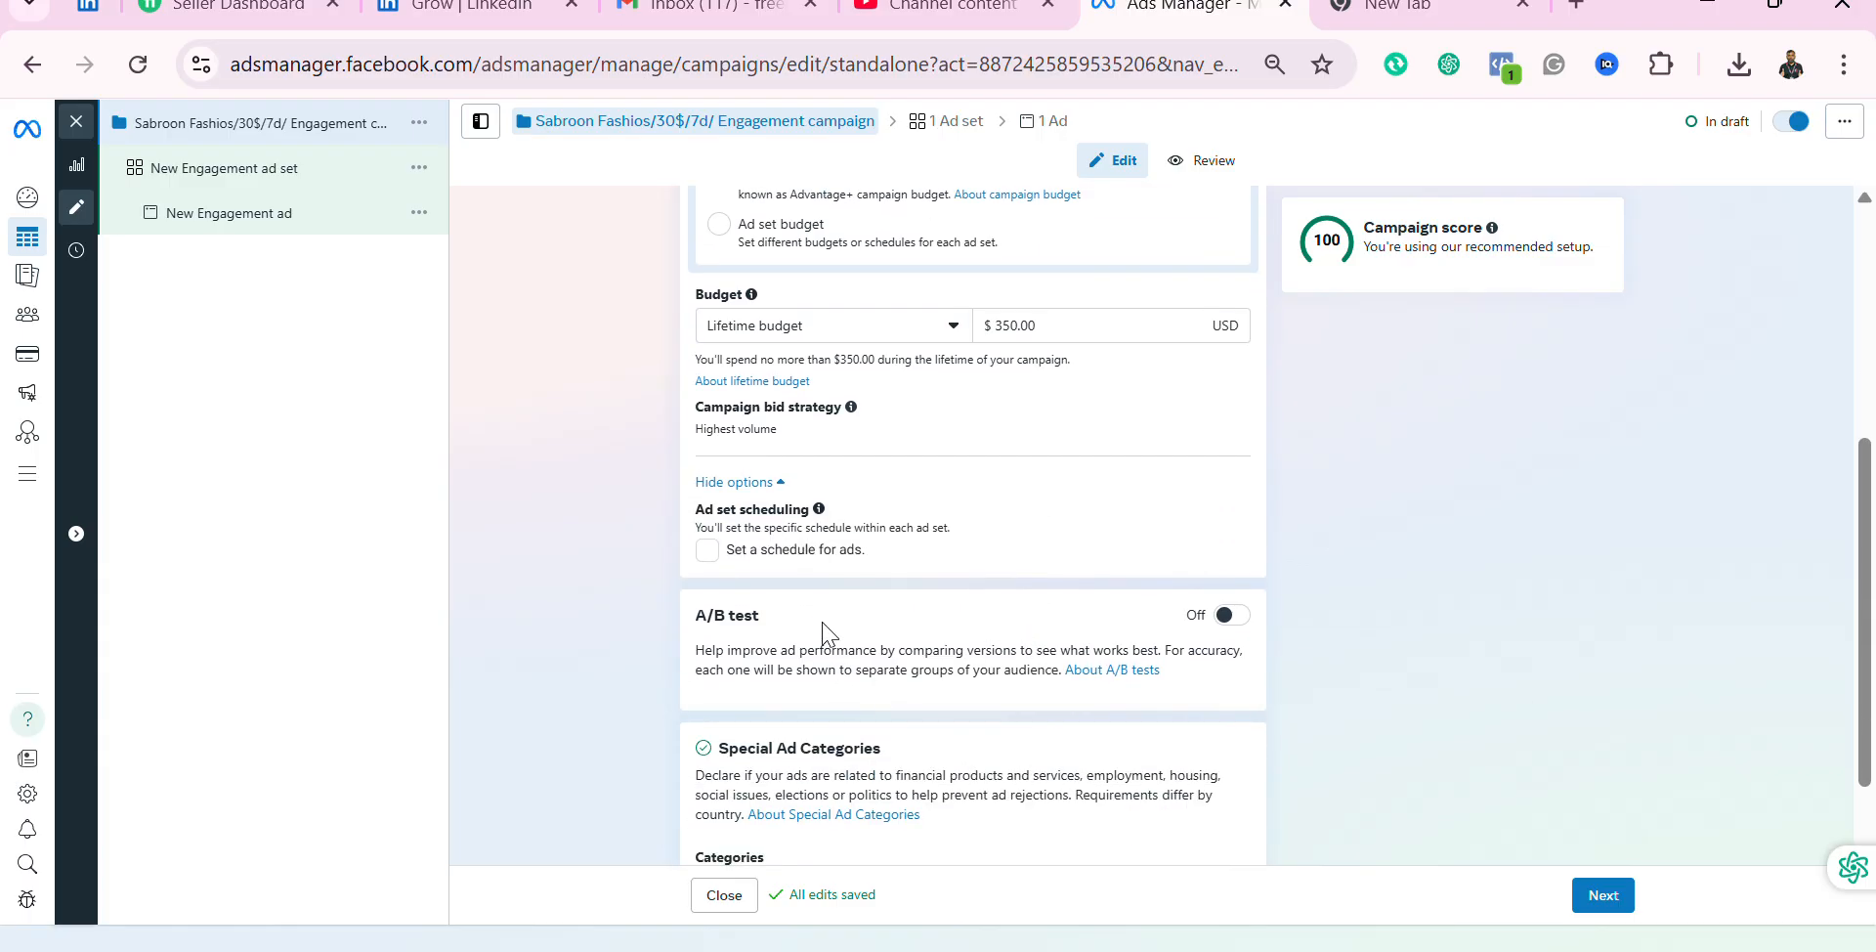
{"action": "left_click", "coordinate": [707, 552]}
{"action": "scroll", "coordinate": [799, 564], "scroll_direction": "up", "scroll_amount": 2}
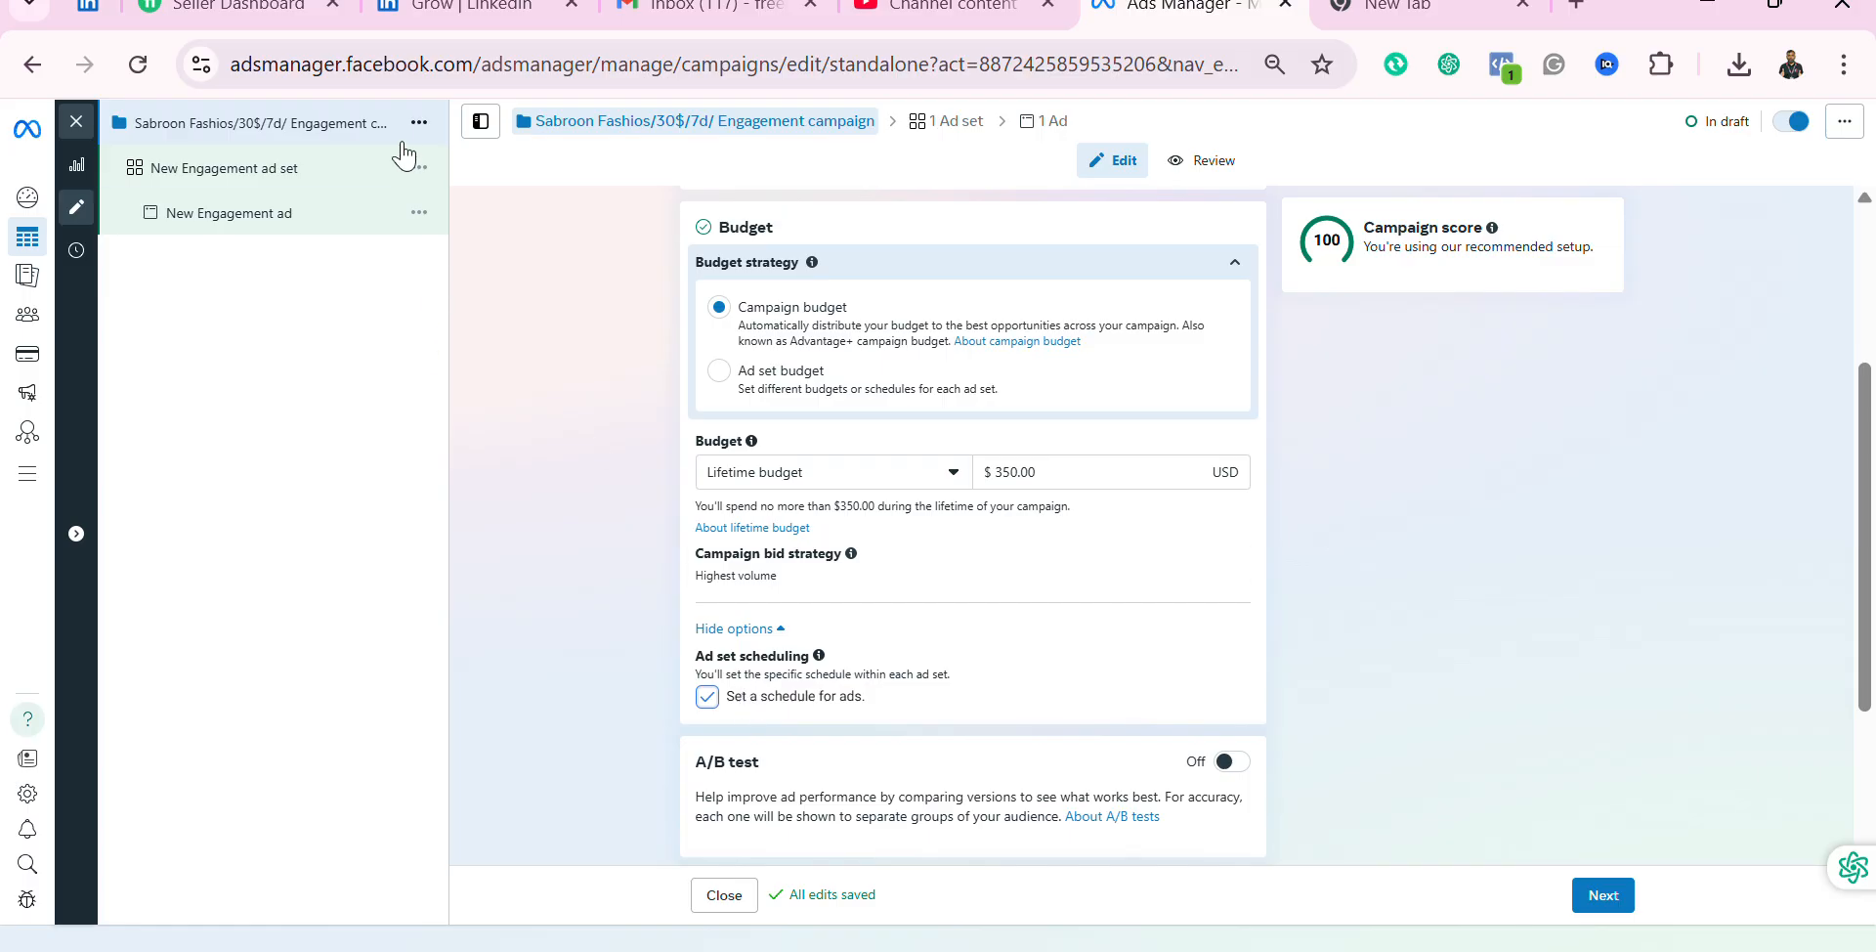
Step: In the Engagement ad set, schedule the ads to run every day from 8 am to midnight
{"action": "left_click", "coordinate": [326, 182]}
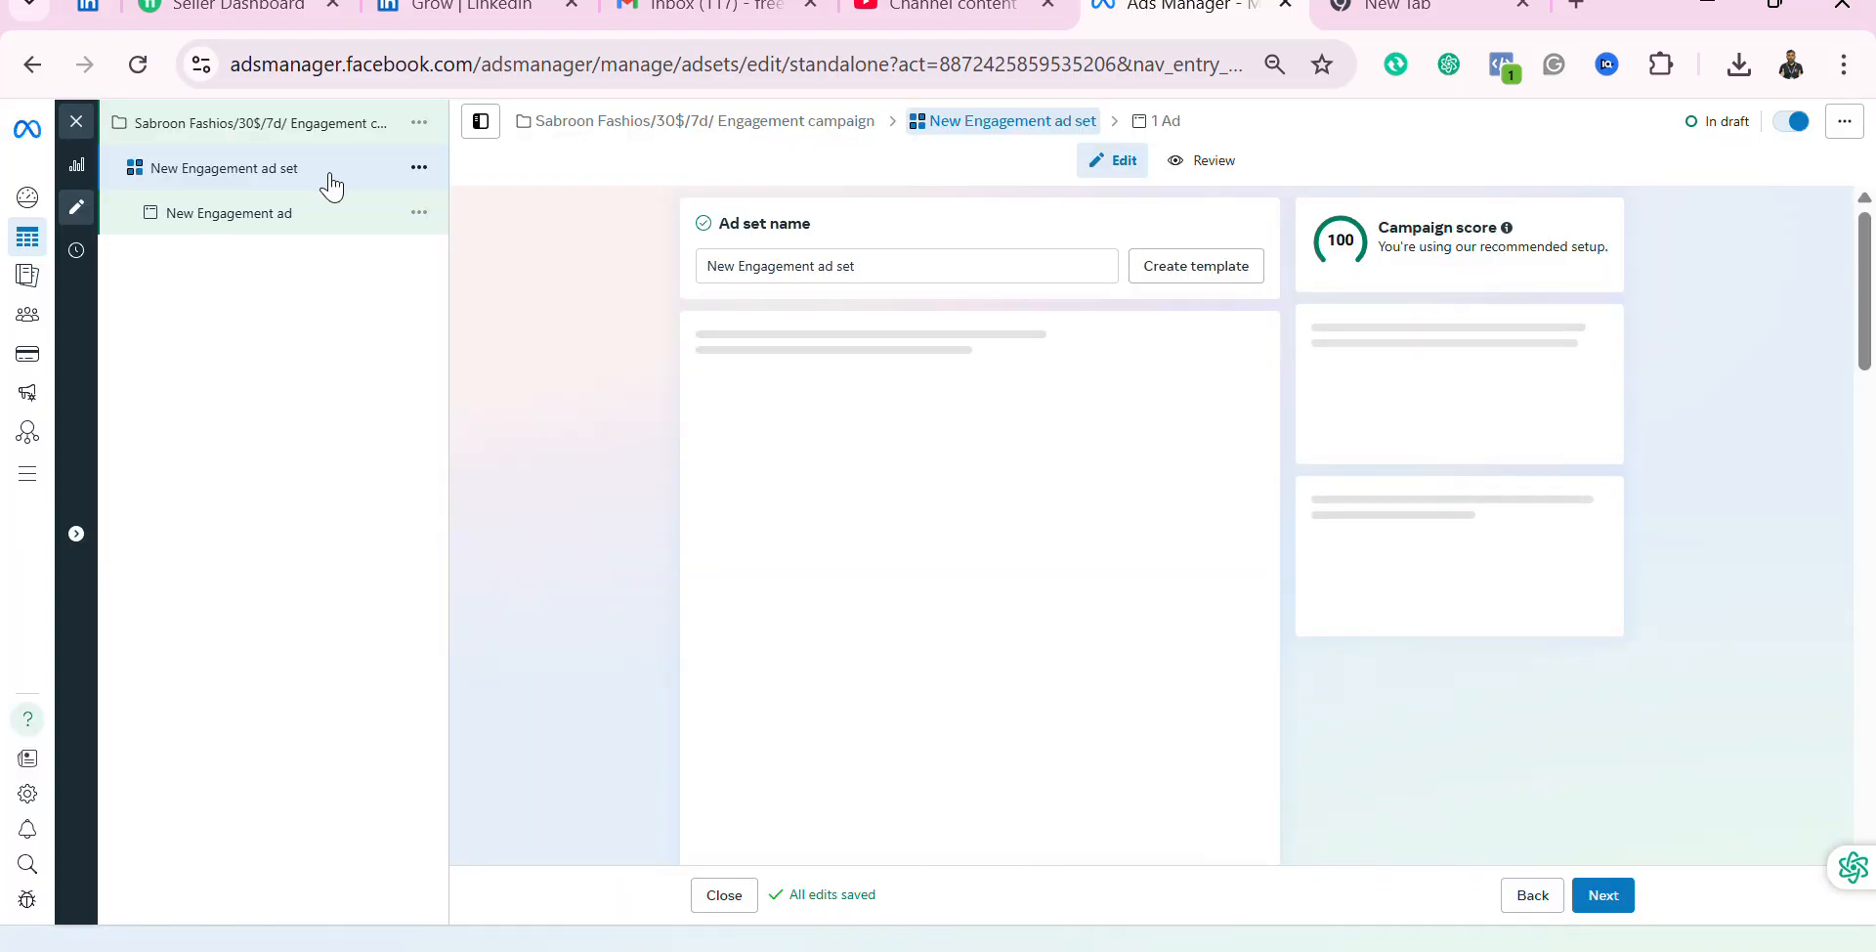
{"action": "scroll", "coordinate": [986, 571], "scroll_direction": "down", "scroll_amount": 5}
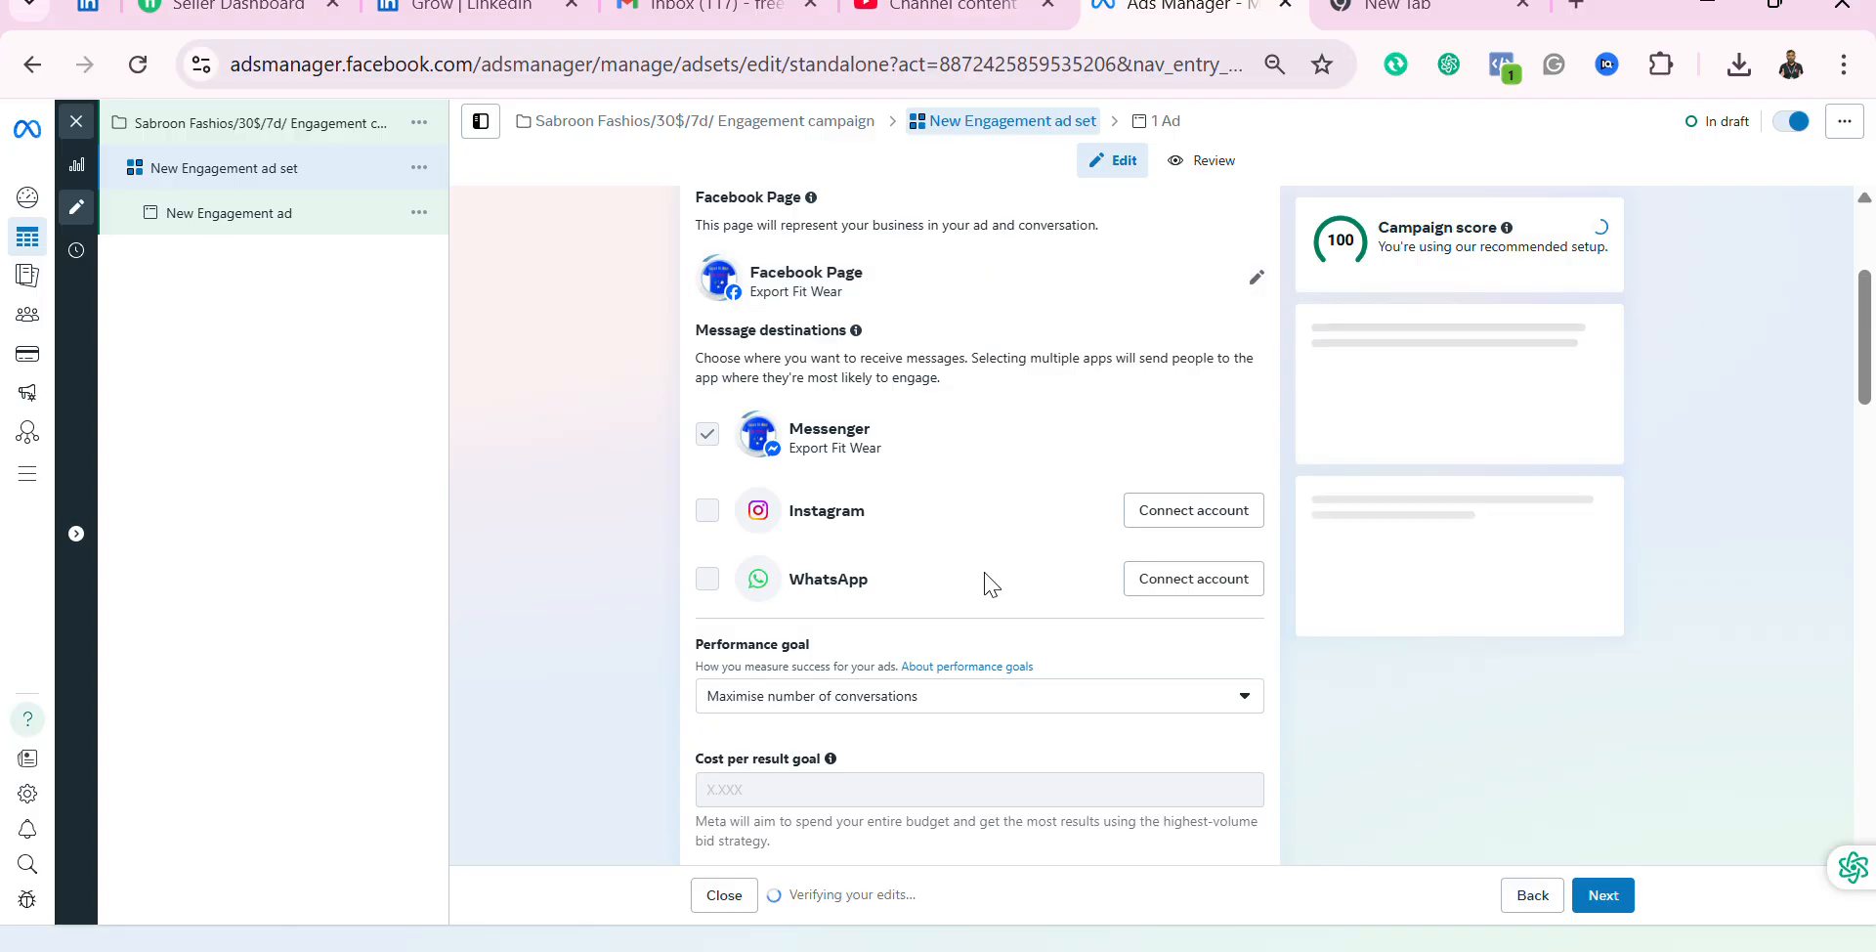
{"action": "scroll", "coordinate": [982, 577], "scroll_direction": "down", "scroll_amount": 13}
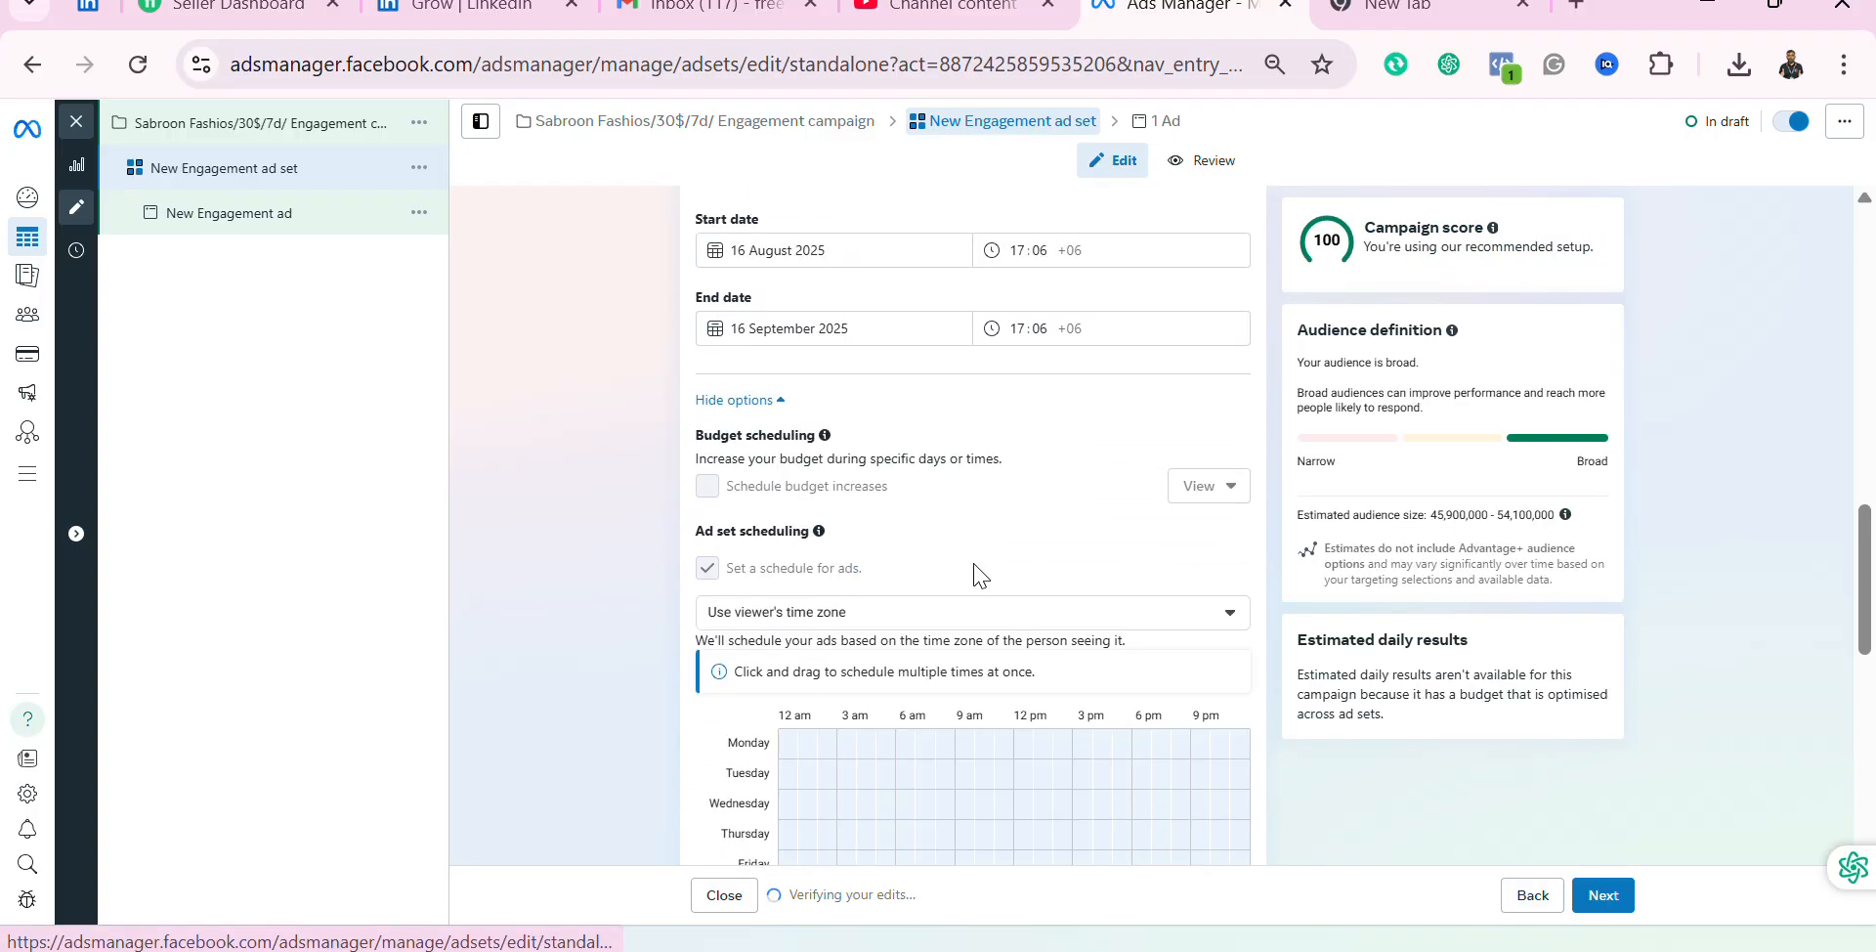
{"action": "scroll", "coordinate": [938, 562], "scroll_direction": "down", "scroll_amount": 3}
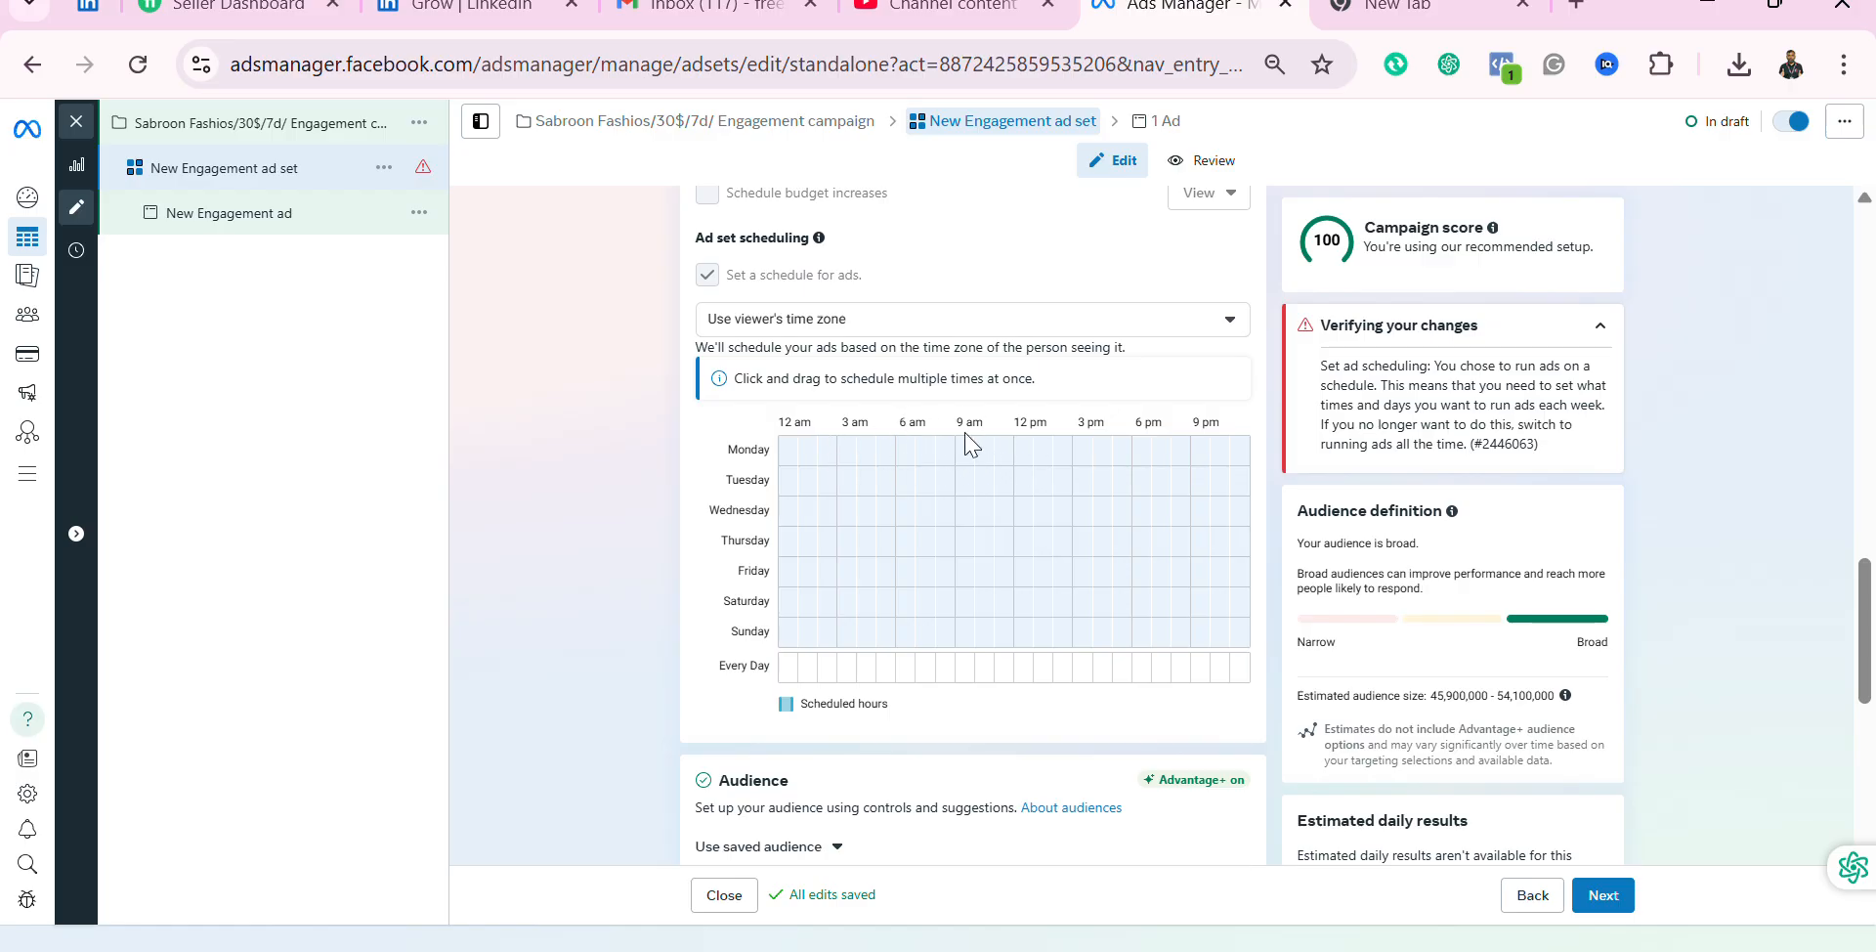
{"action": "left_click_drag", "start_coordinate": [957, 451], "coordinate": [1240, 684]}
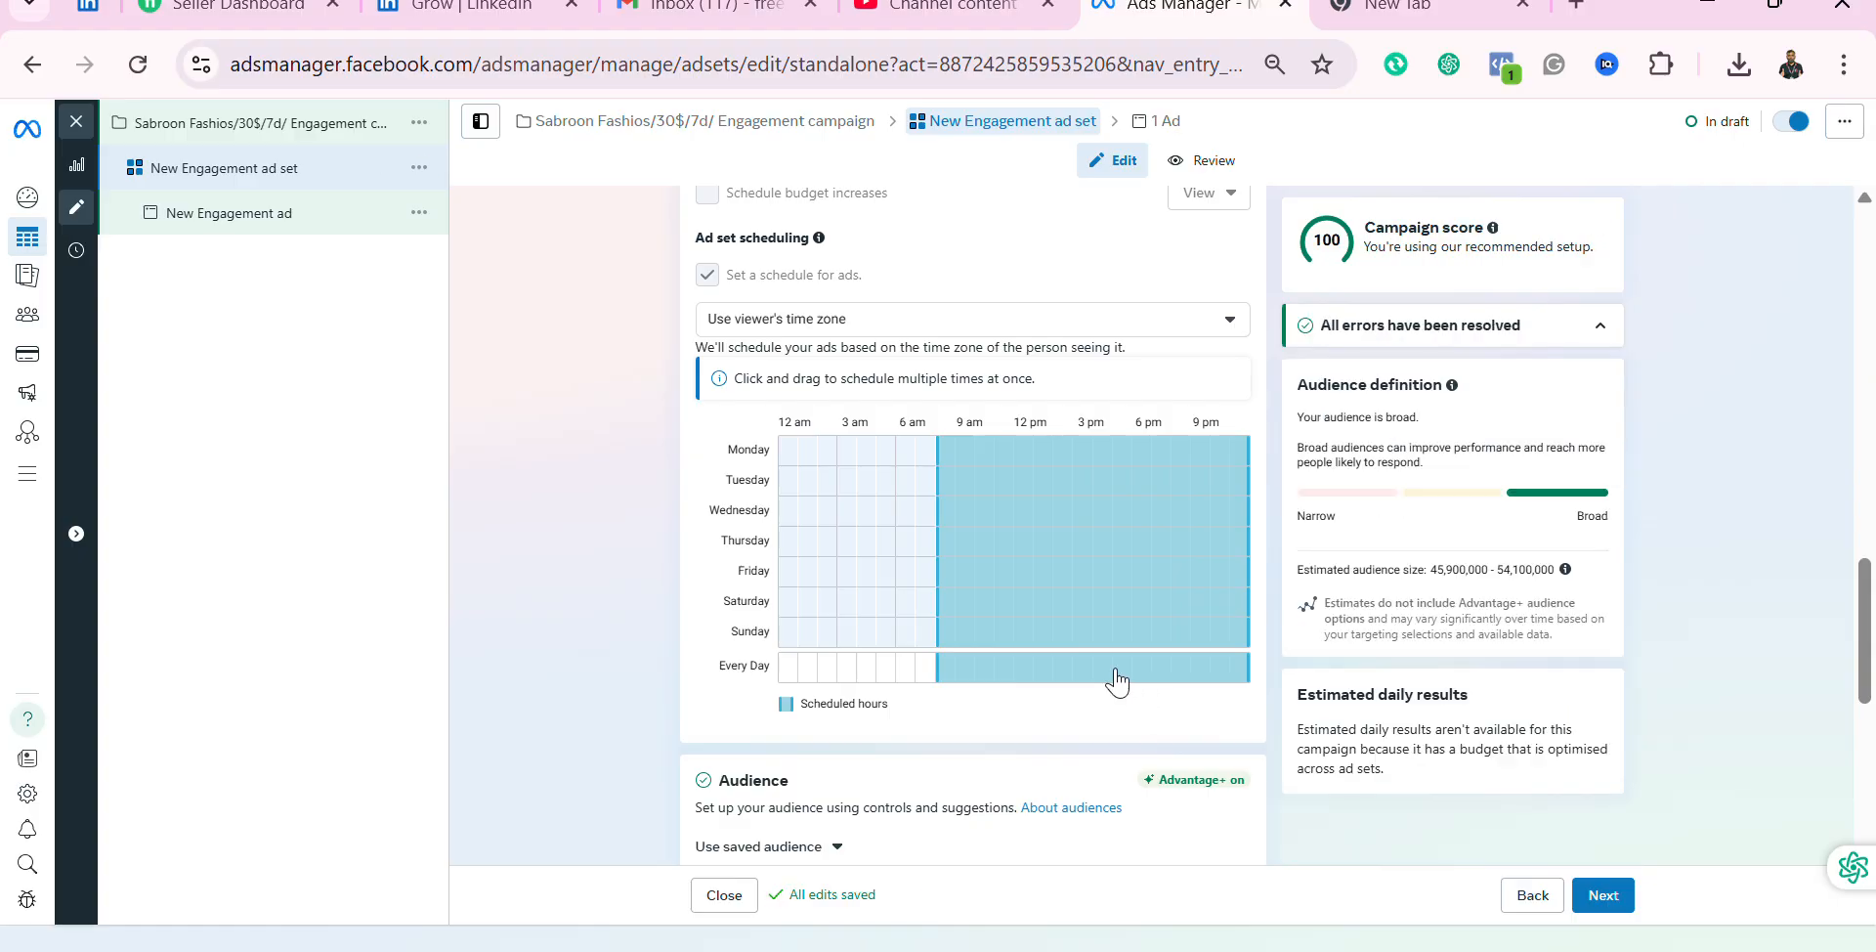
Step: Return to the campaign settings and turn off the schedule for ads
{"action": "left_click", "coordinate": [305, 129]}
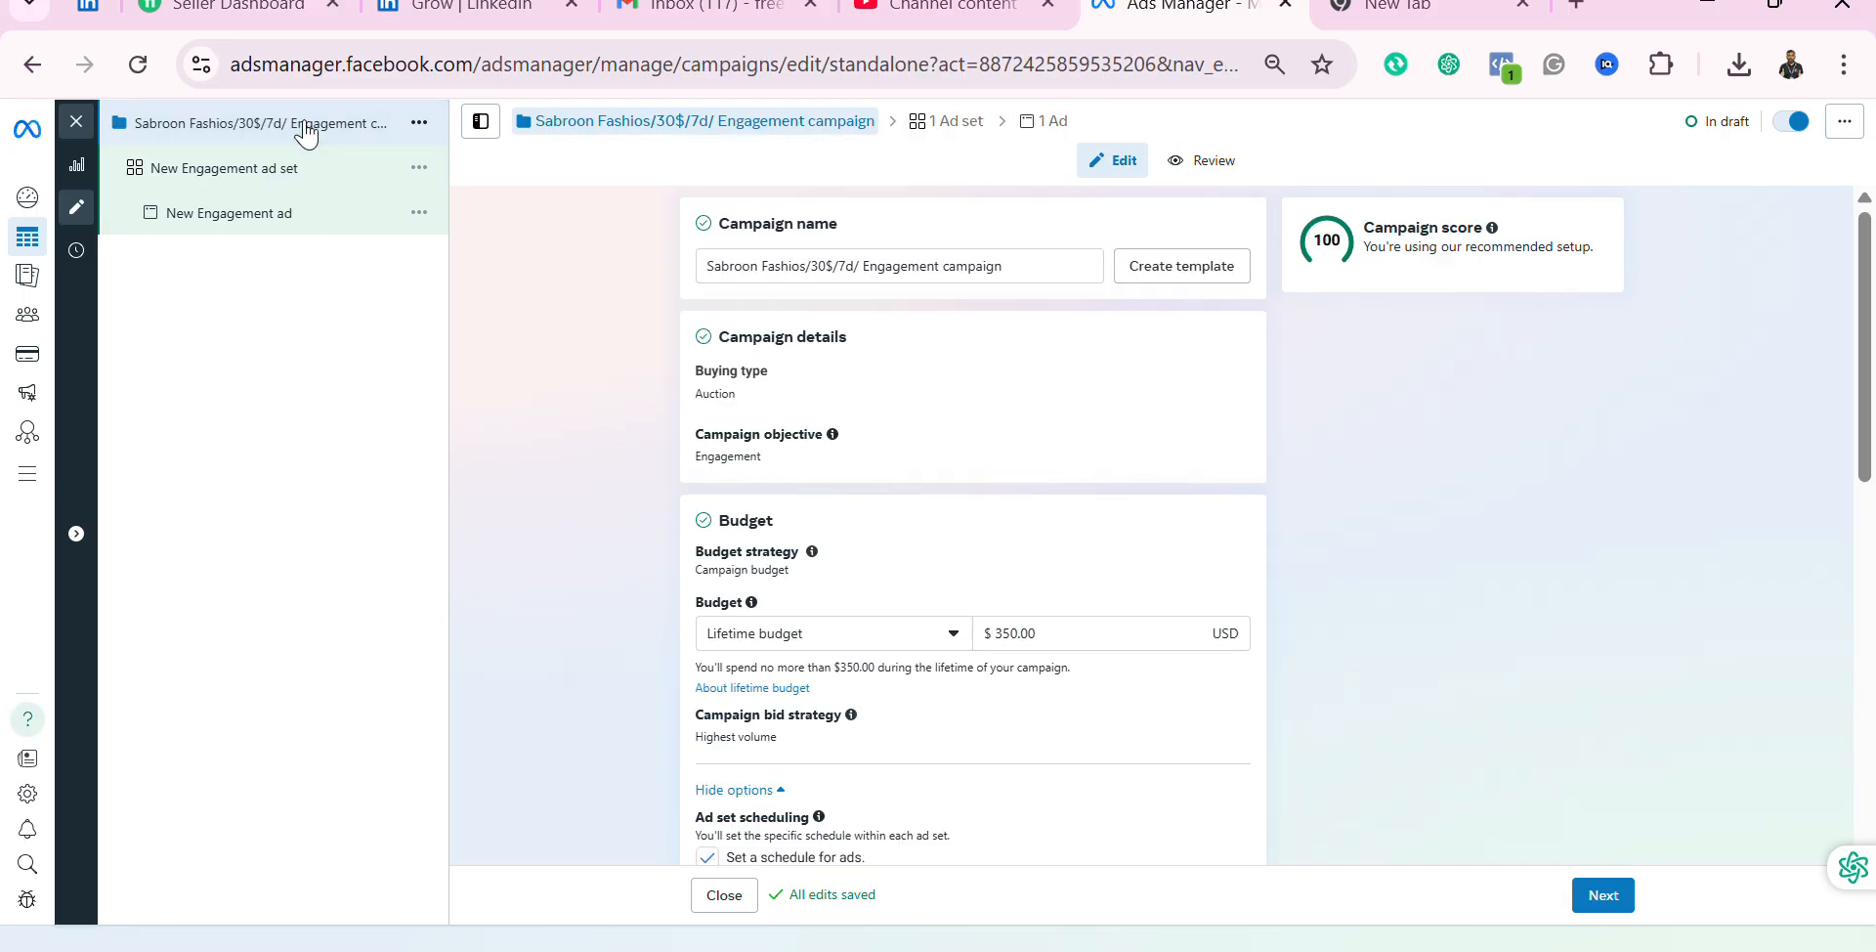
{"action": "scroll", "coordinate": [892, 630], "scroll_direction": "down", "scroll_amount": 1}
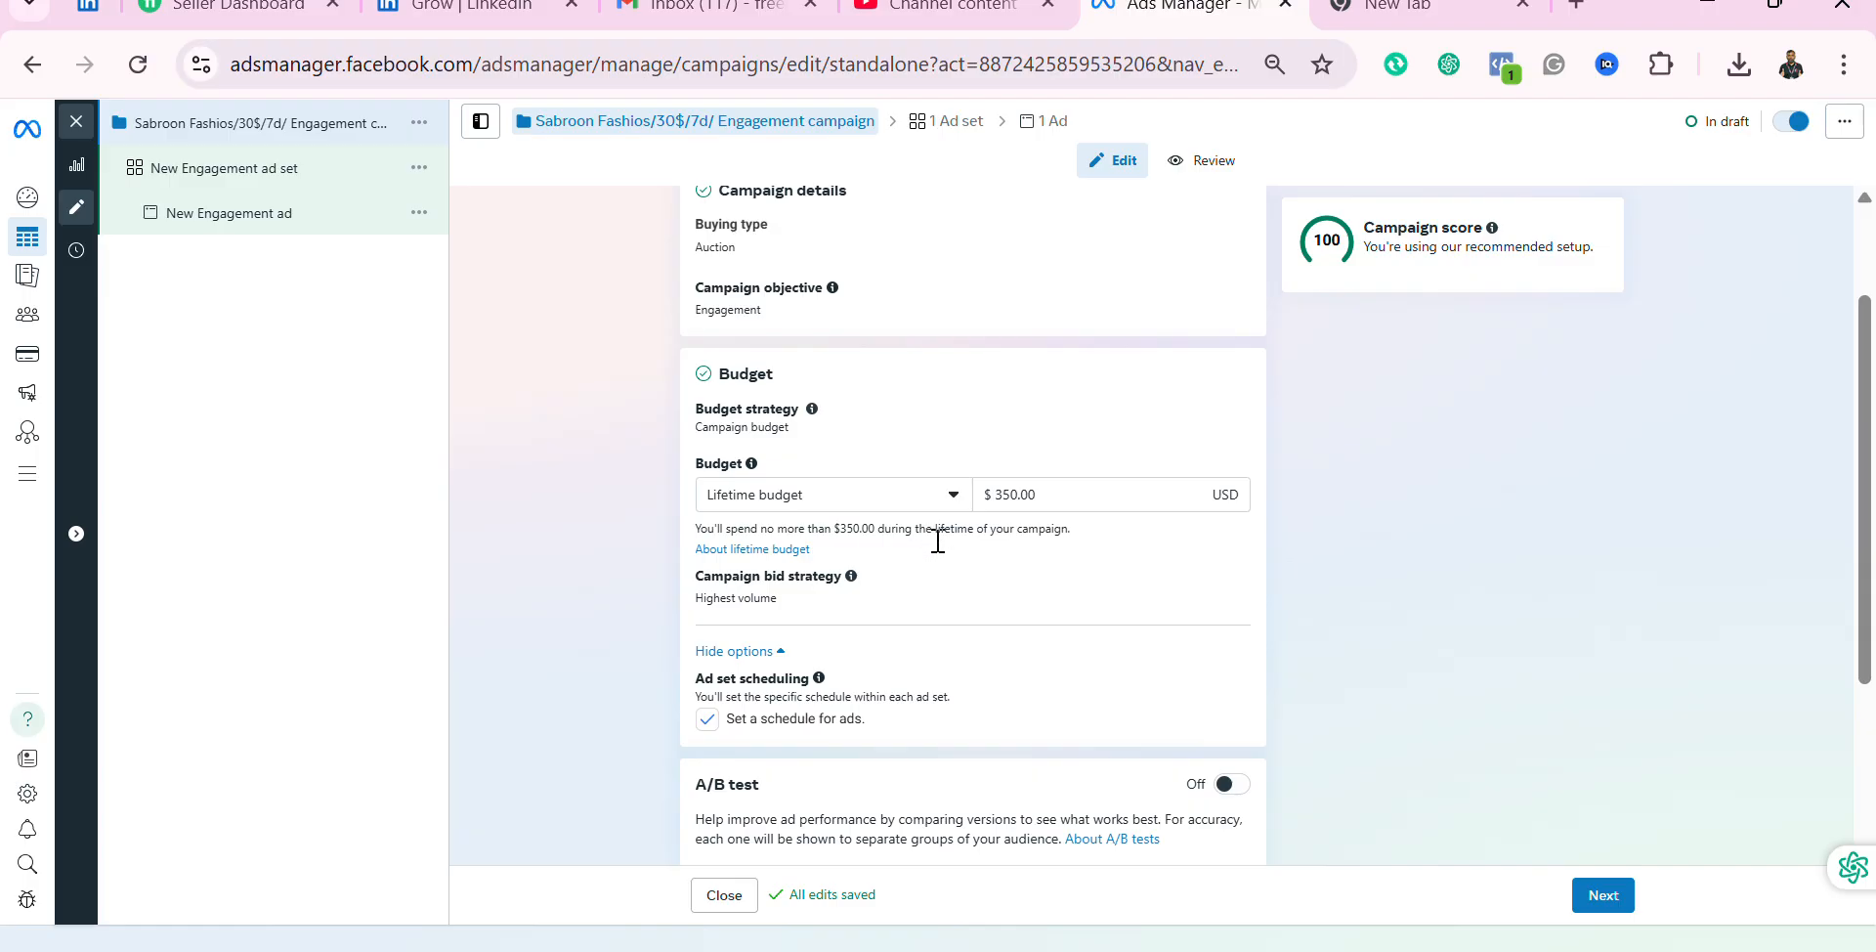
{"action": "scroll", "coordinate": [942, 594], "scroll_direction": "down", "scroll_amount": 1}
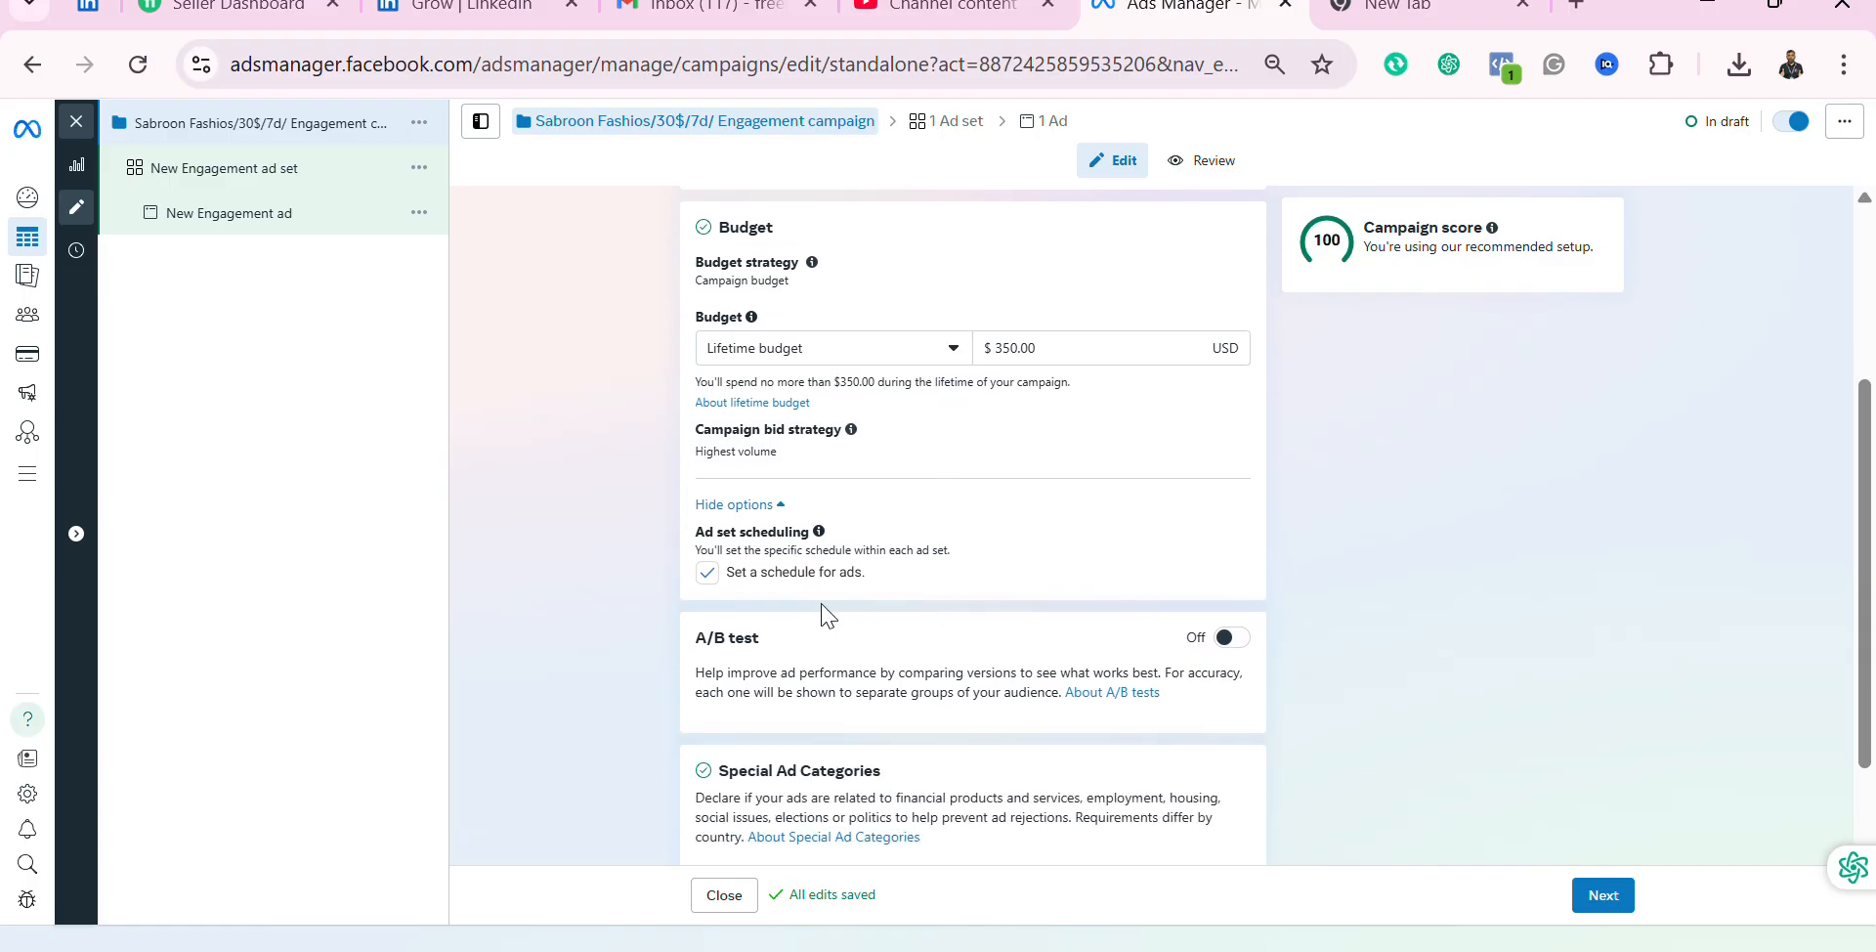
{"action": "left_click", "coordinate": [706, 572]}
{"action": "left_click", "coordinate": [1145, 434]}
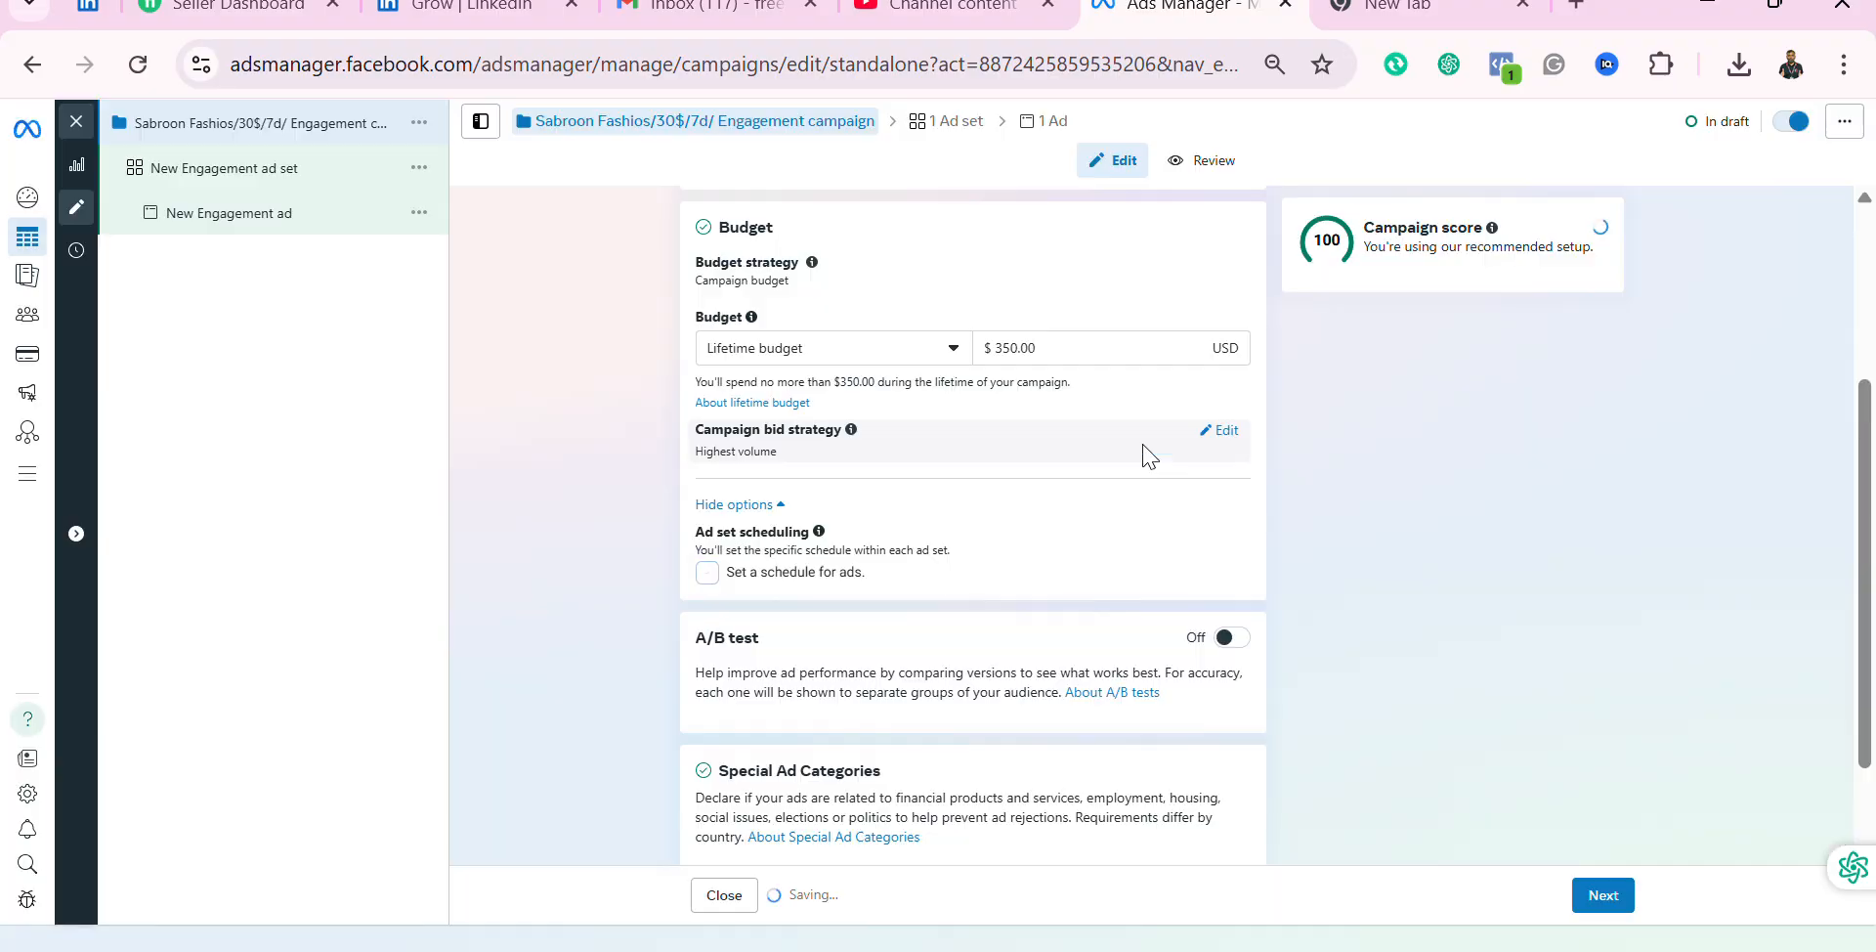
Step: Check the ad set's budget, start and end dates, and audience settings
{"action": "left_click", "coordinate": [291, 170]}
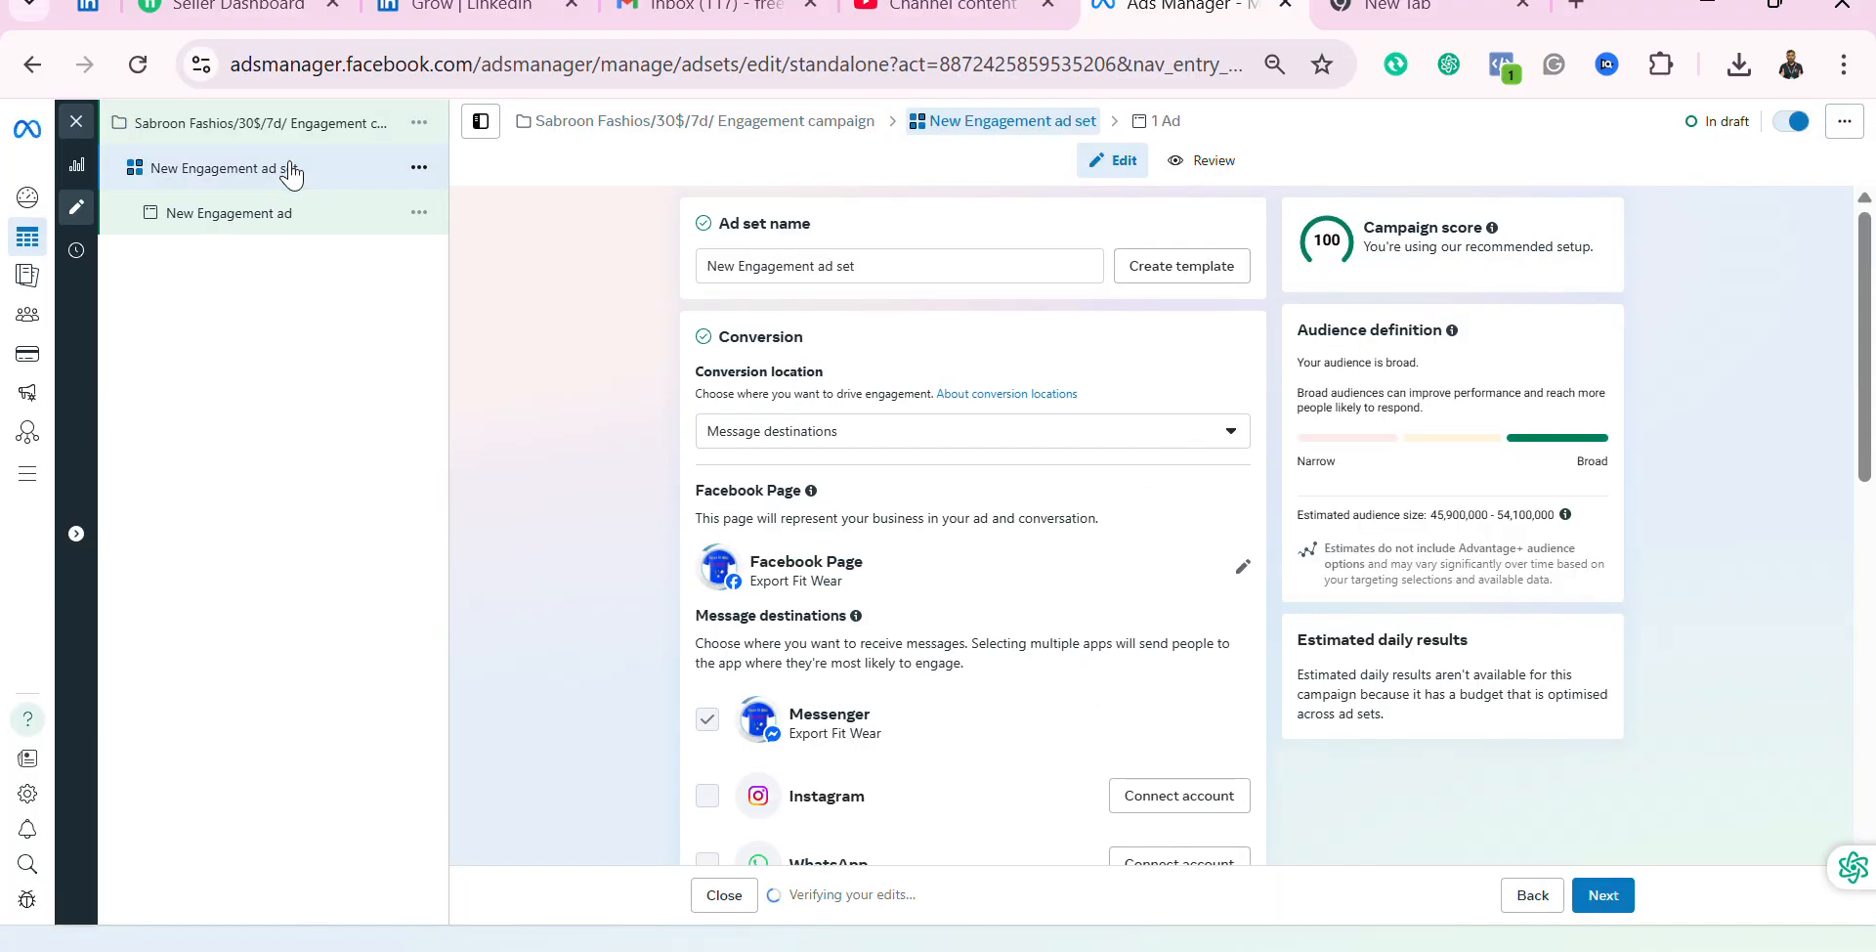
{"action": "scroll", "coordinate": [976, 574], "scroll_direction": "down", "scroll_amount": 8}
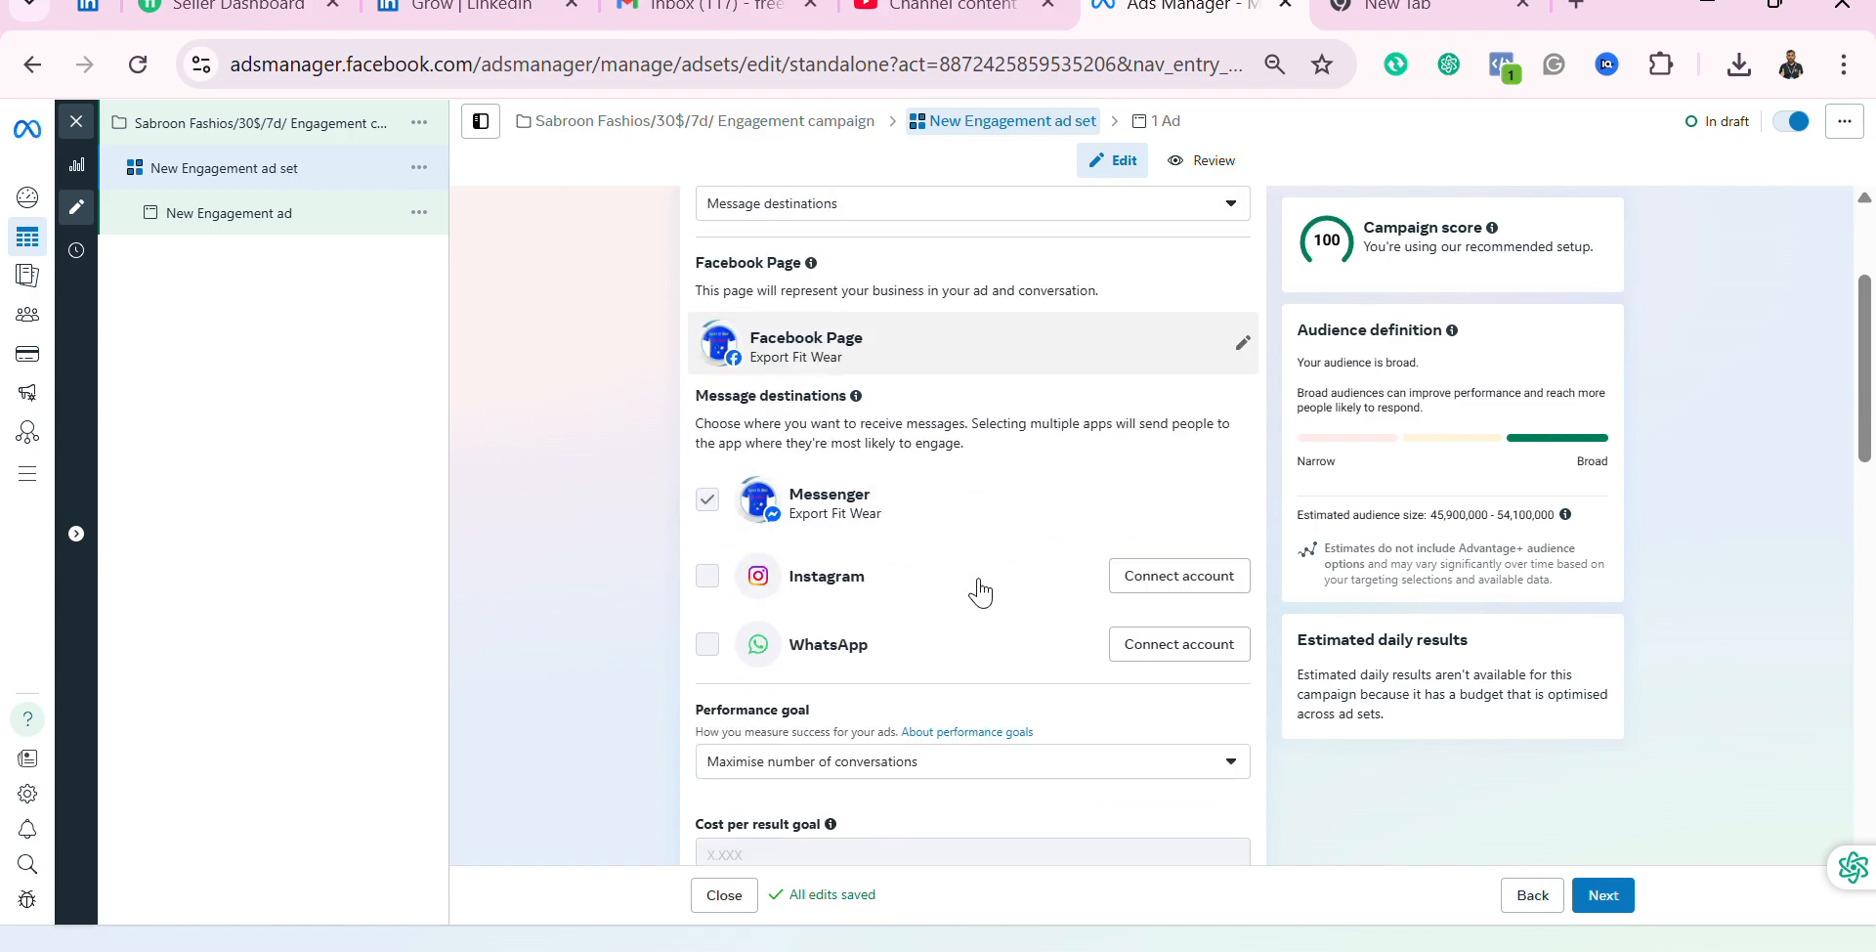
{"action": "scroll", "coordinate": [985, 588], "scroll_direction": "down", "scroll_amount": 3}
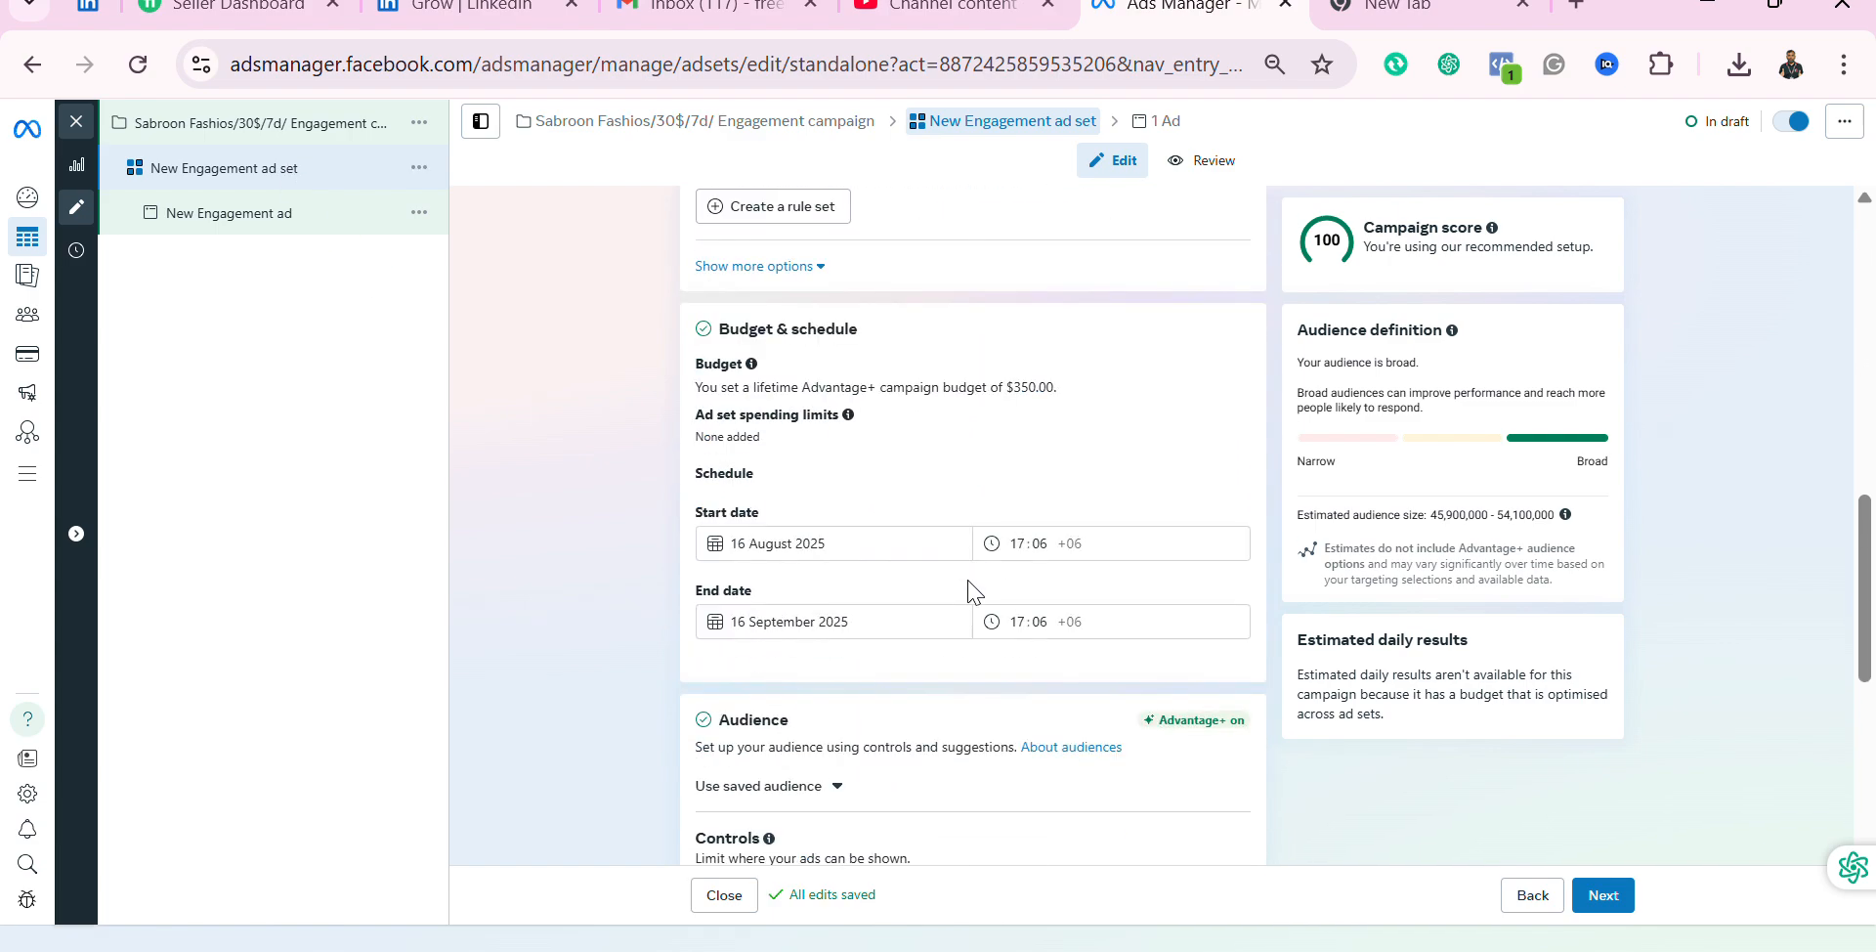
{"action": "scroll", "coordinate": [877, 754], "scroll_direction": "down", "scroll_amount": 4}
{"action": "scroll", "coordinate": [876, 746], "scroll_direction": "up", "scroll_amount": 2}
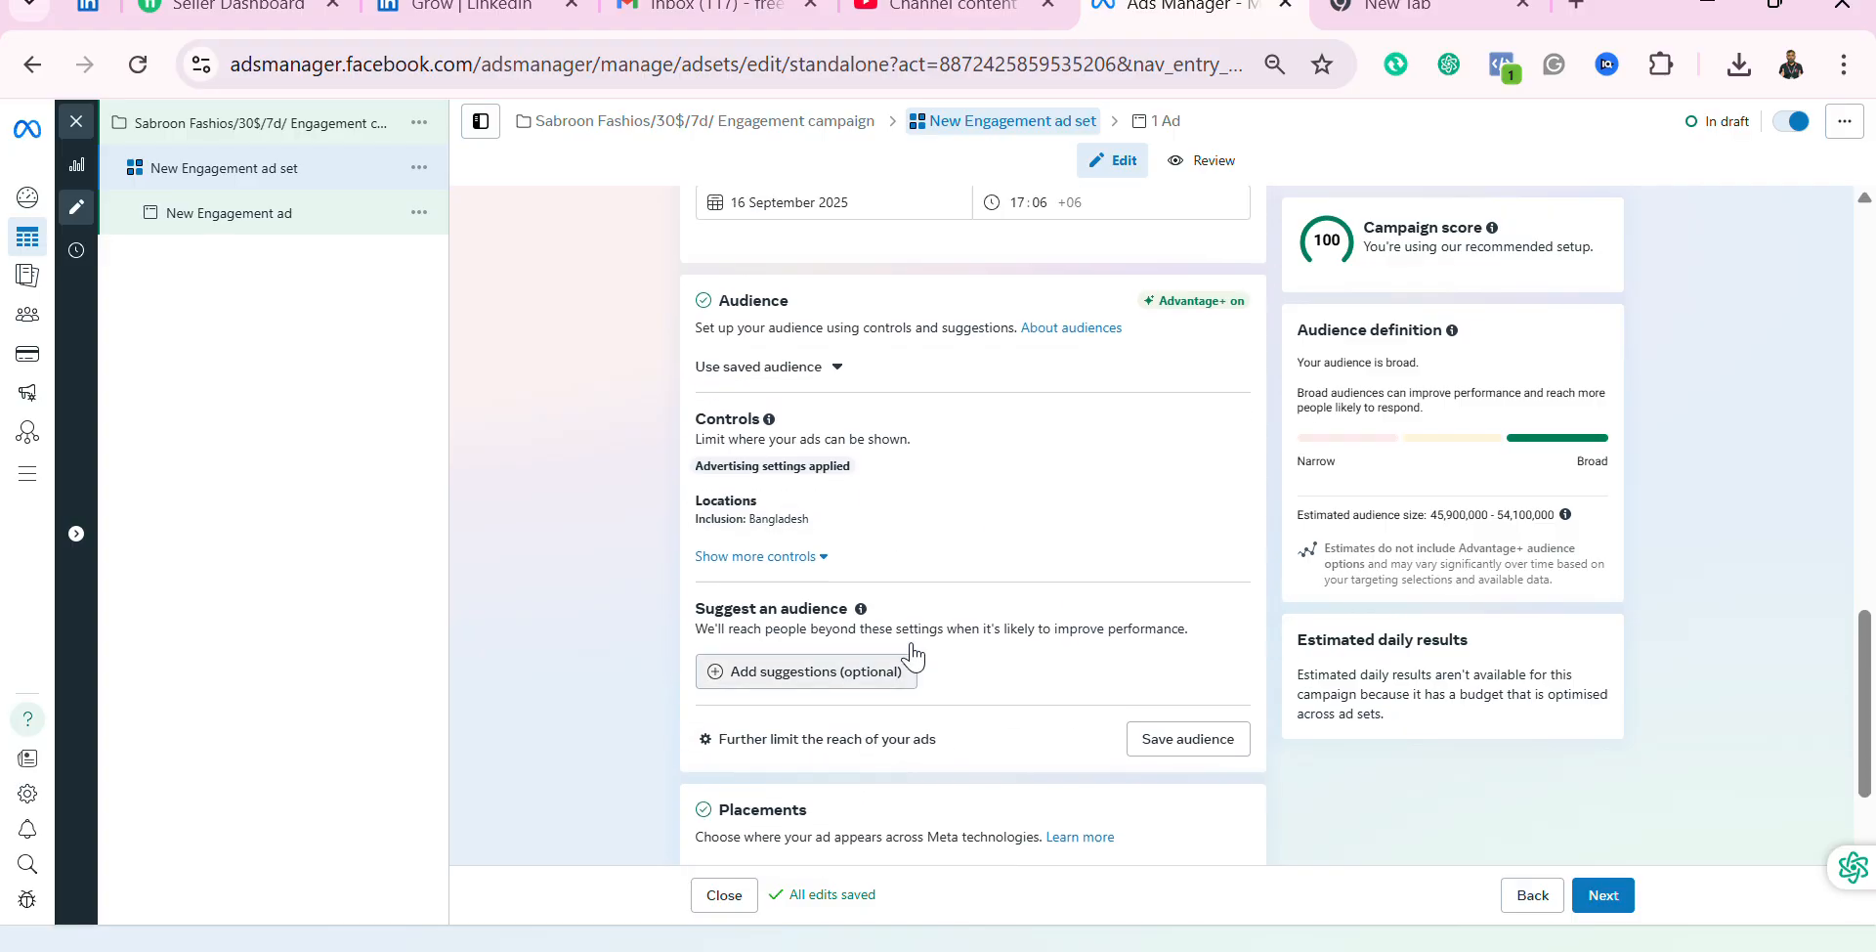
{"action": "scroll", "coordinate": [884, 700], "scroll_direction": "up", "scroll_amount": 6}
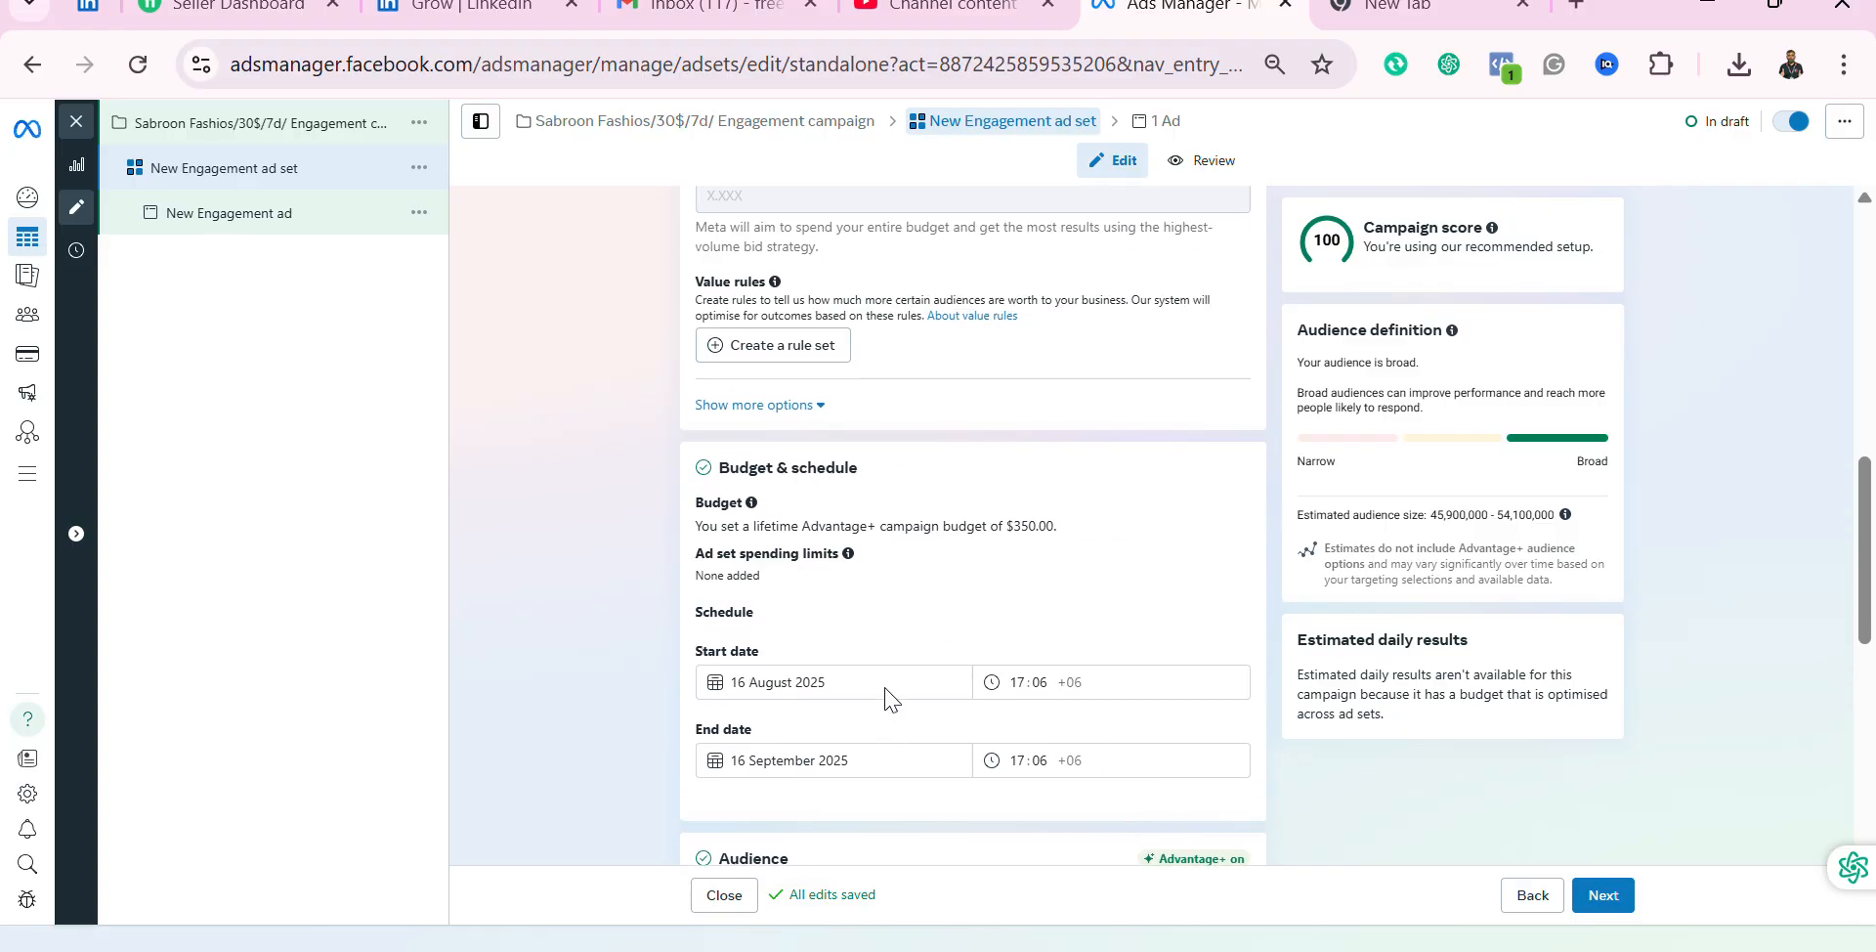
Step: Return to the campaign settings and set the lifetime budget to $30.00
{"action": "left_click", "coordinate": [254, 123]}
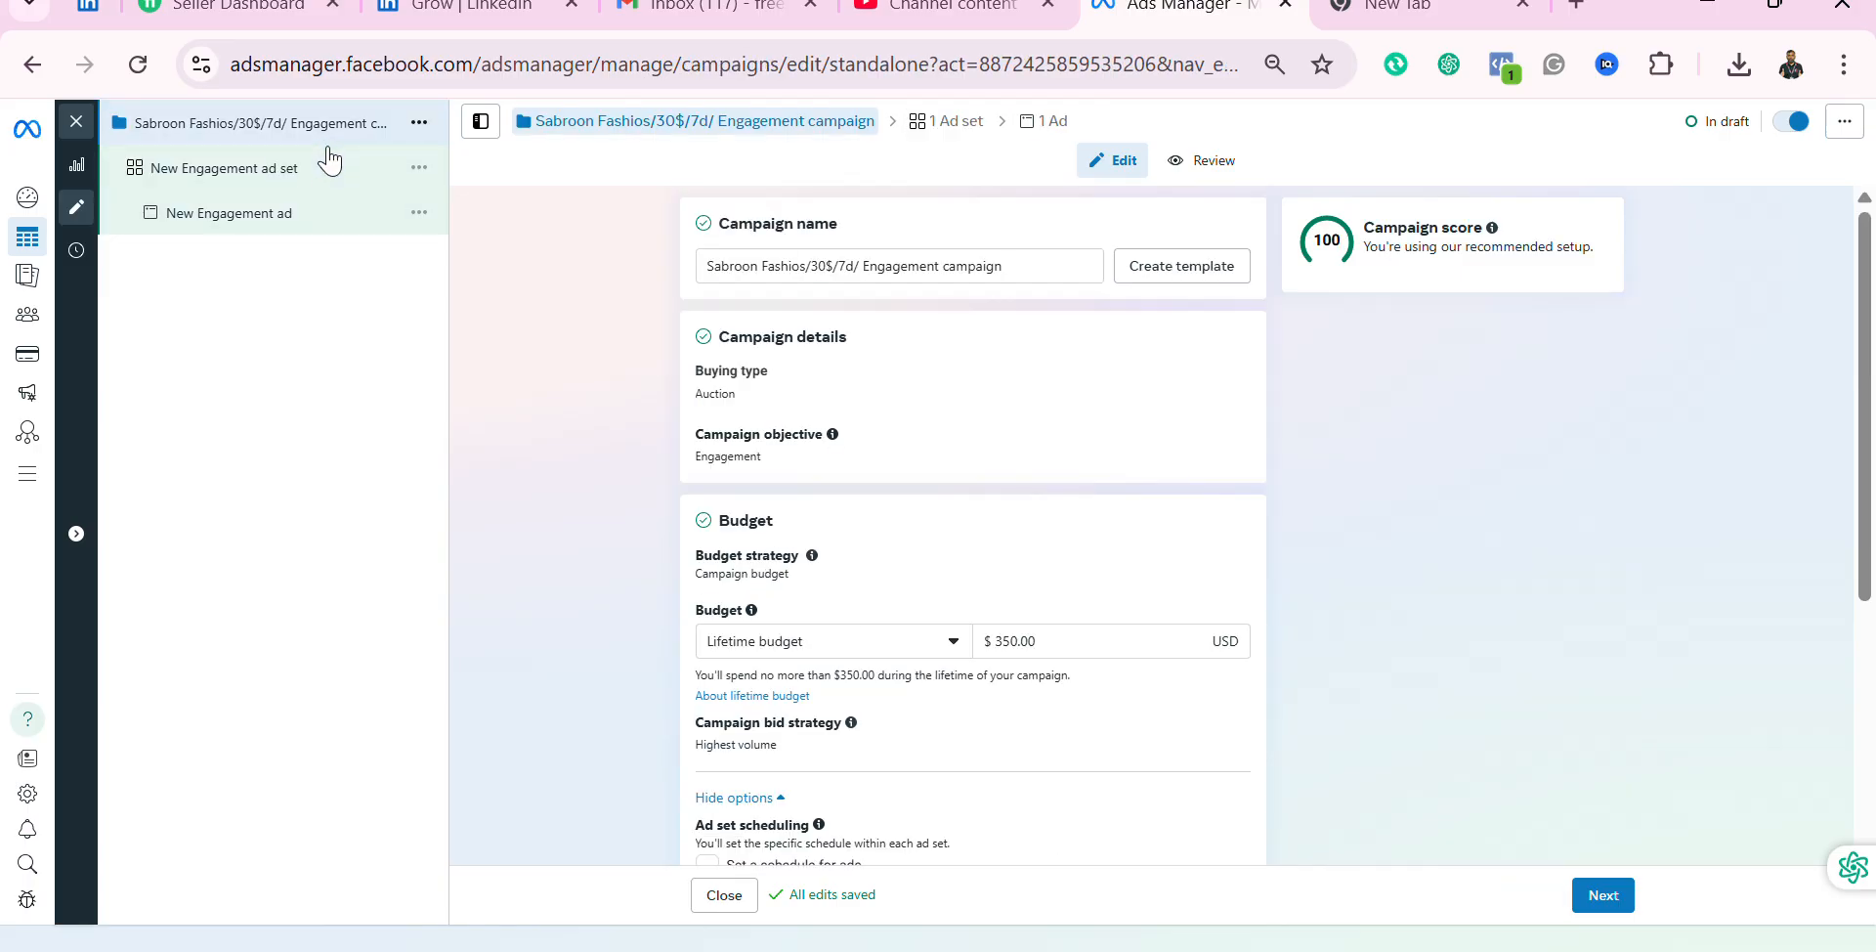
{"action": "scroll", "coordinate": [928, 738], "scroll_direction": "down", "scroll_amount": 2}
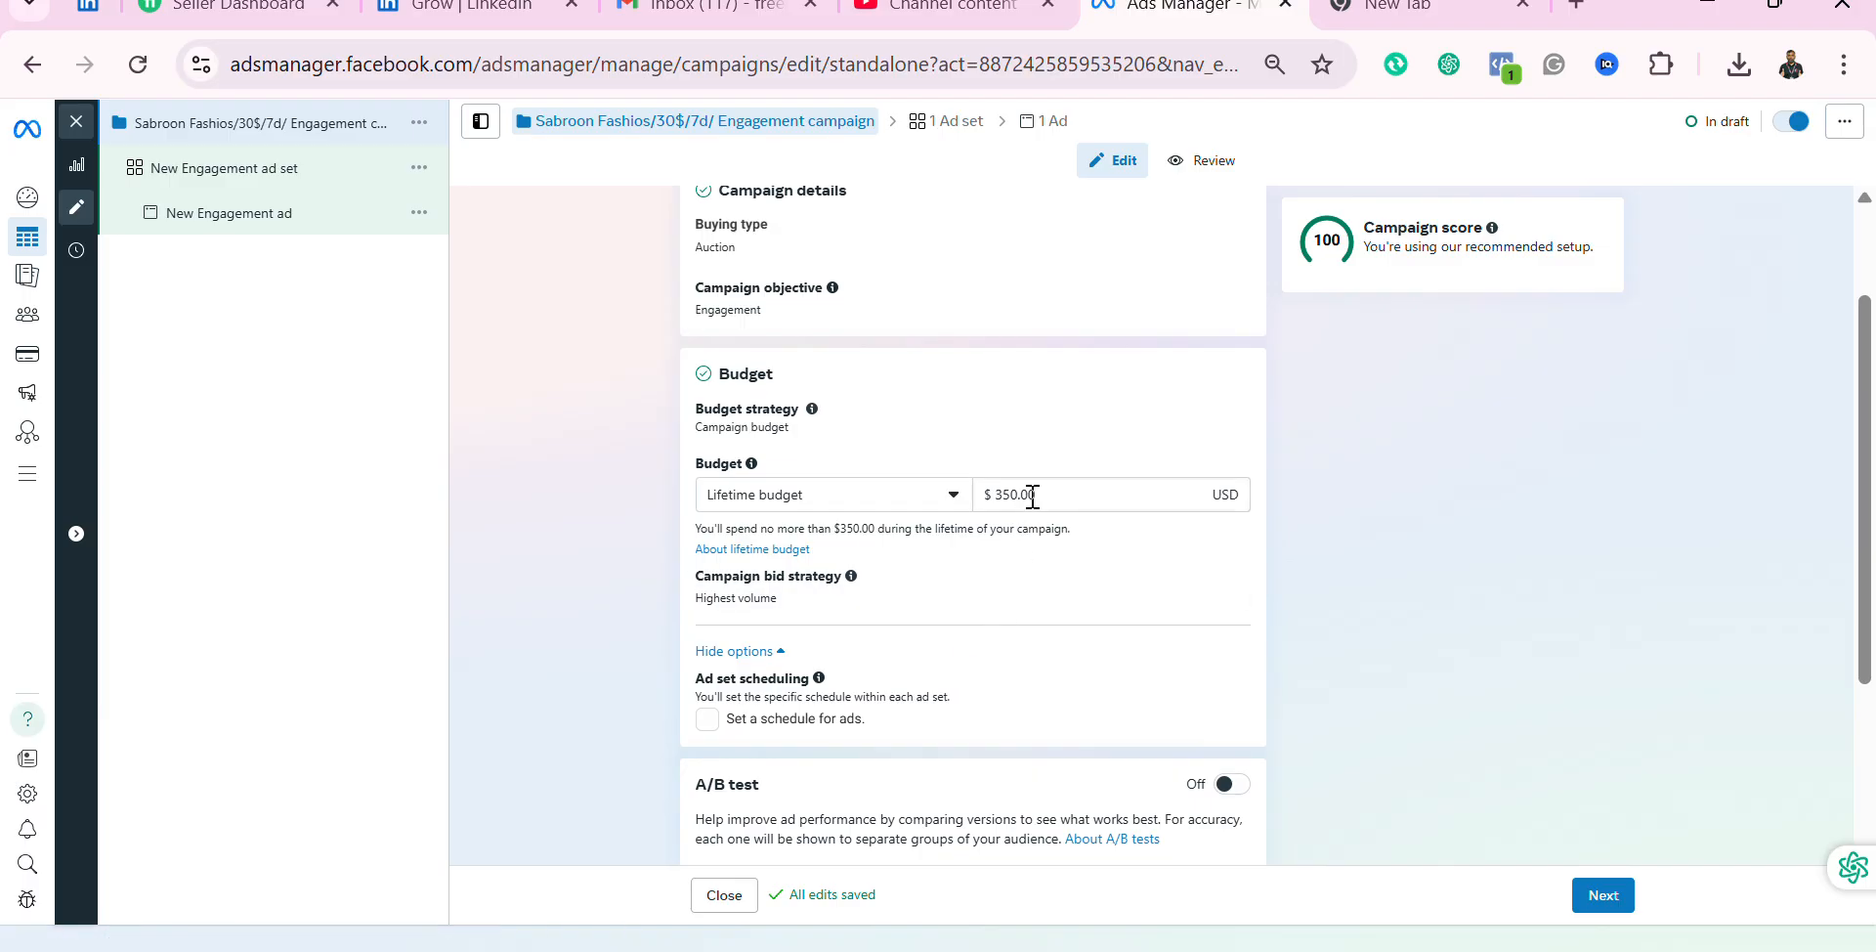
{"action": "left_click", "coordinate": [1019, 491]}
{"action": "left_click_drag", "start_coordinate": [1018, 491], "coordinate": [985, 498]}
{"action": "type", "text": "3"}
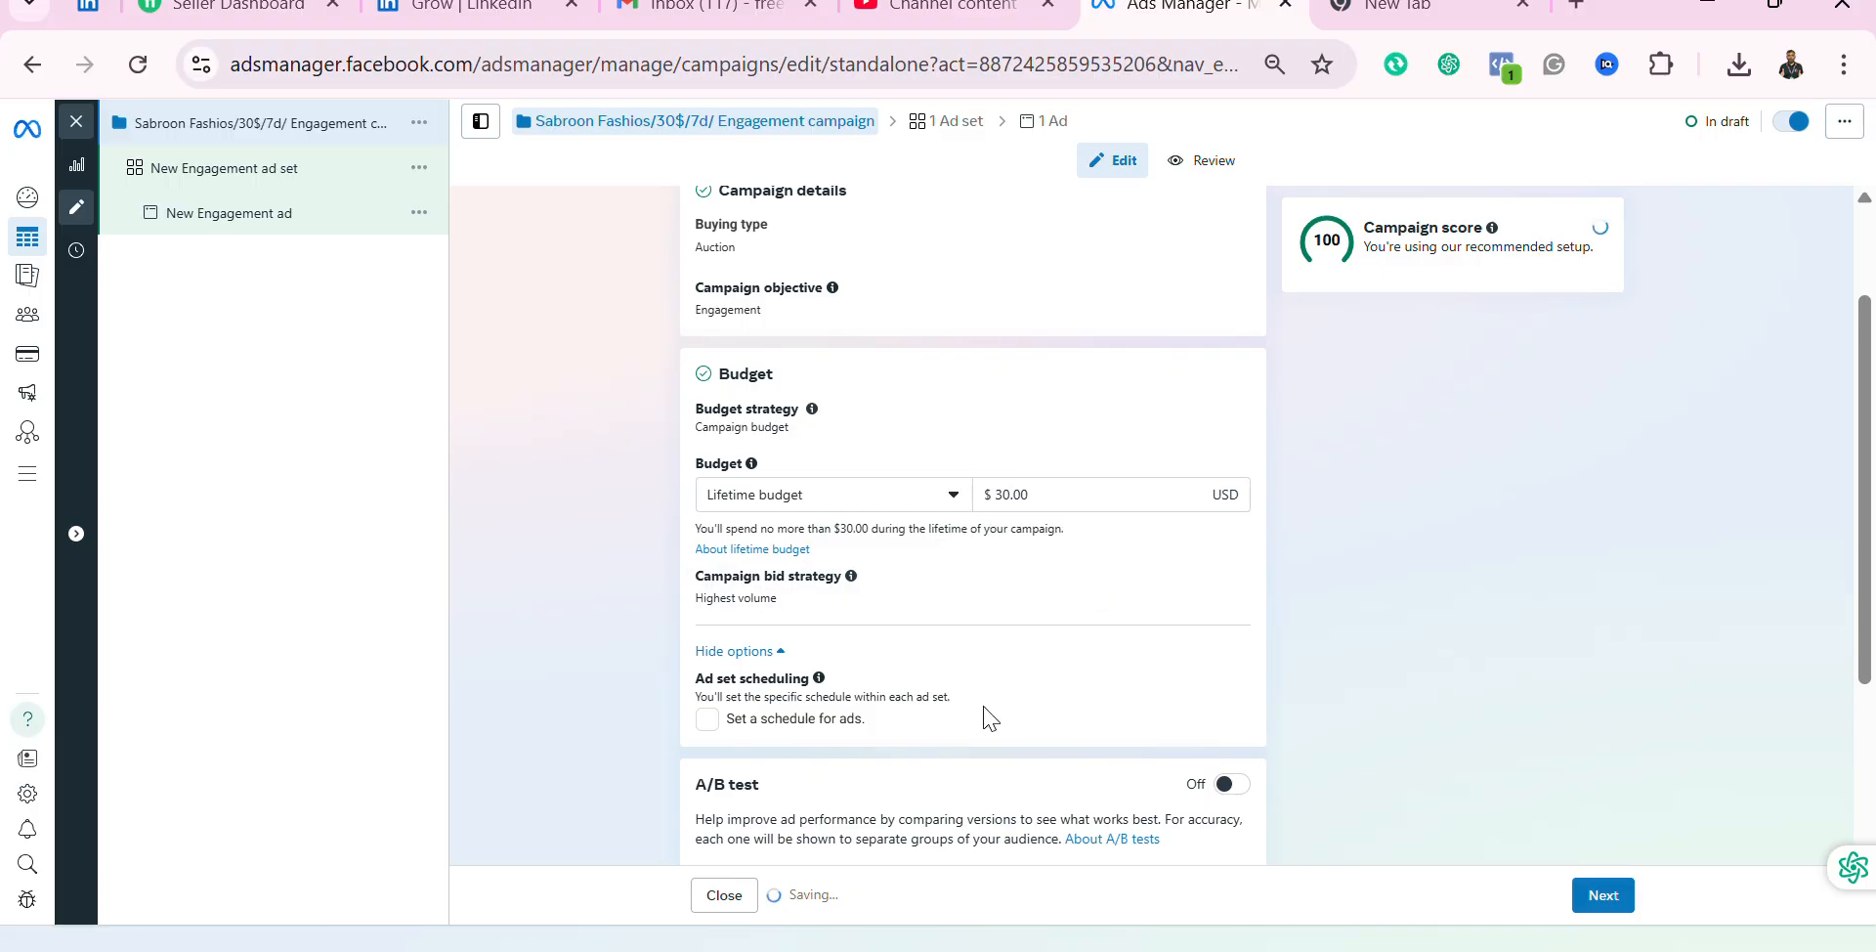
Step: Review the campaign's A/B test section and the available Special Ad Categories without declaring one
{"action": "scroll", "coordinate": [763, 738], "scroll_direction": "down", "scroll_amount": 1}
{"action": "scroll", "coordinate": [764, 738], "scroll_direction": "down", "scroll_amount": 2}
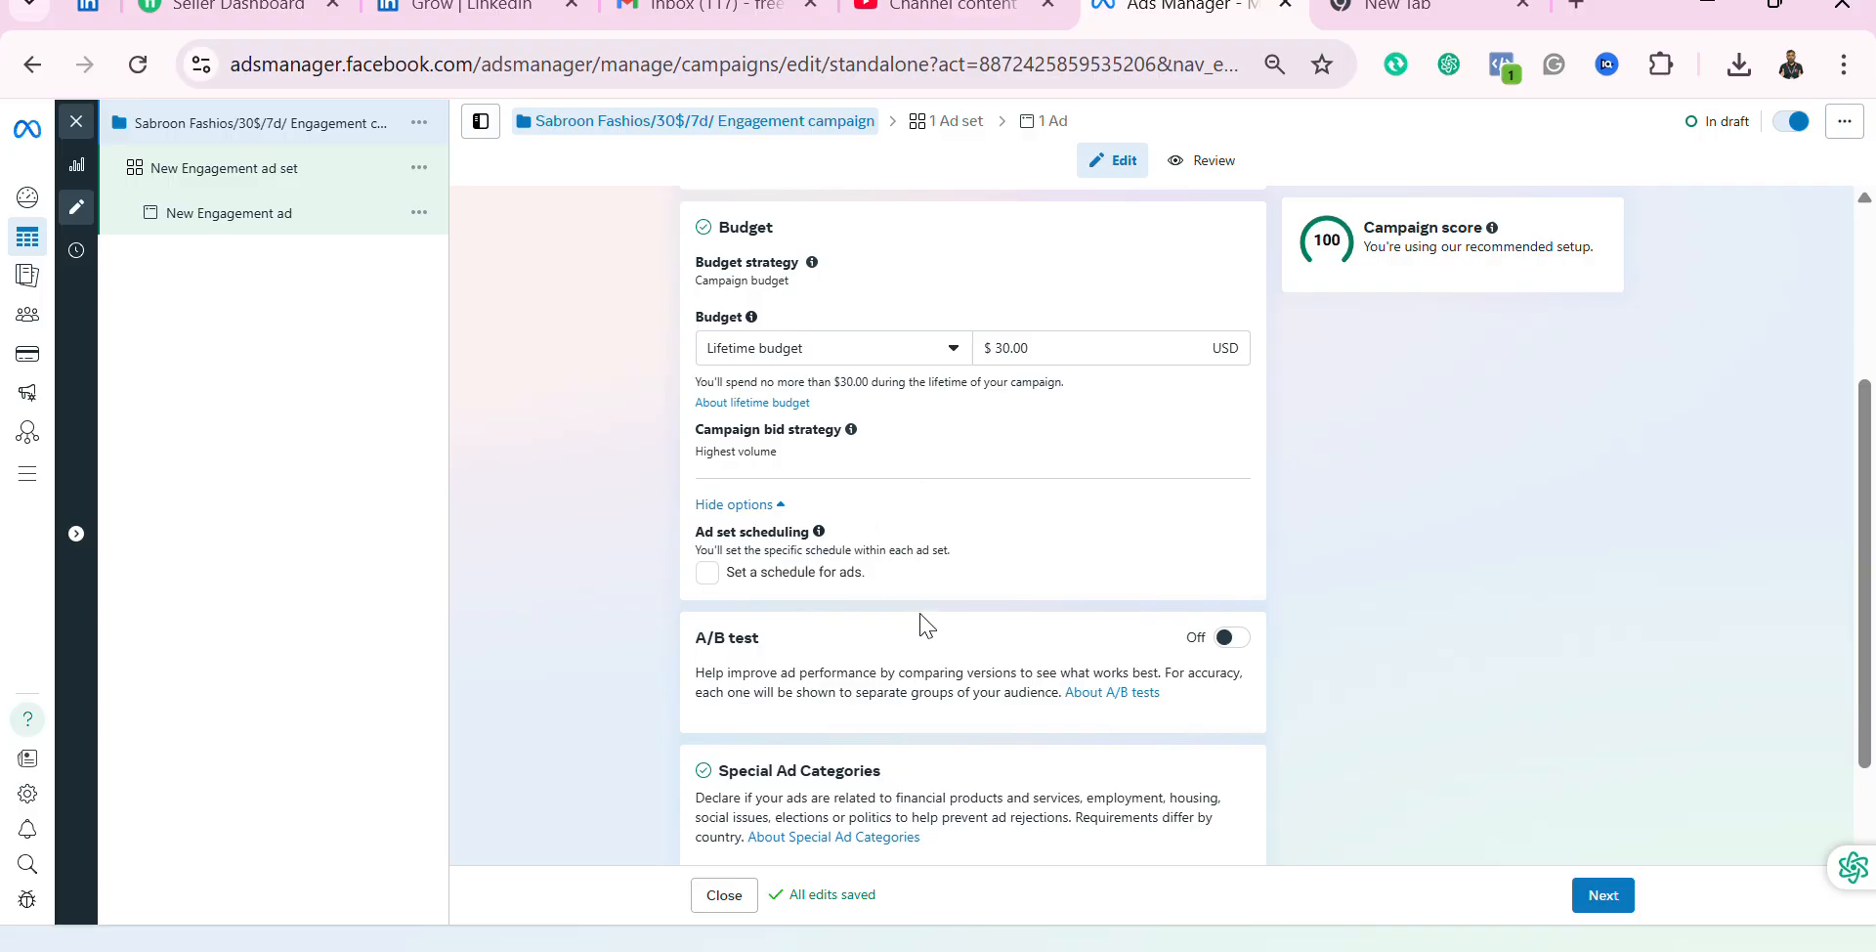
{"action": "scroll", "coordinate": [928, 615], "scroll_direction": "down", "scroll_amount": 1}
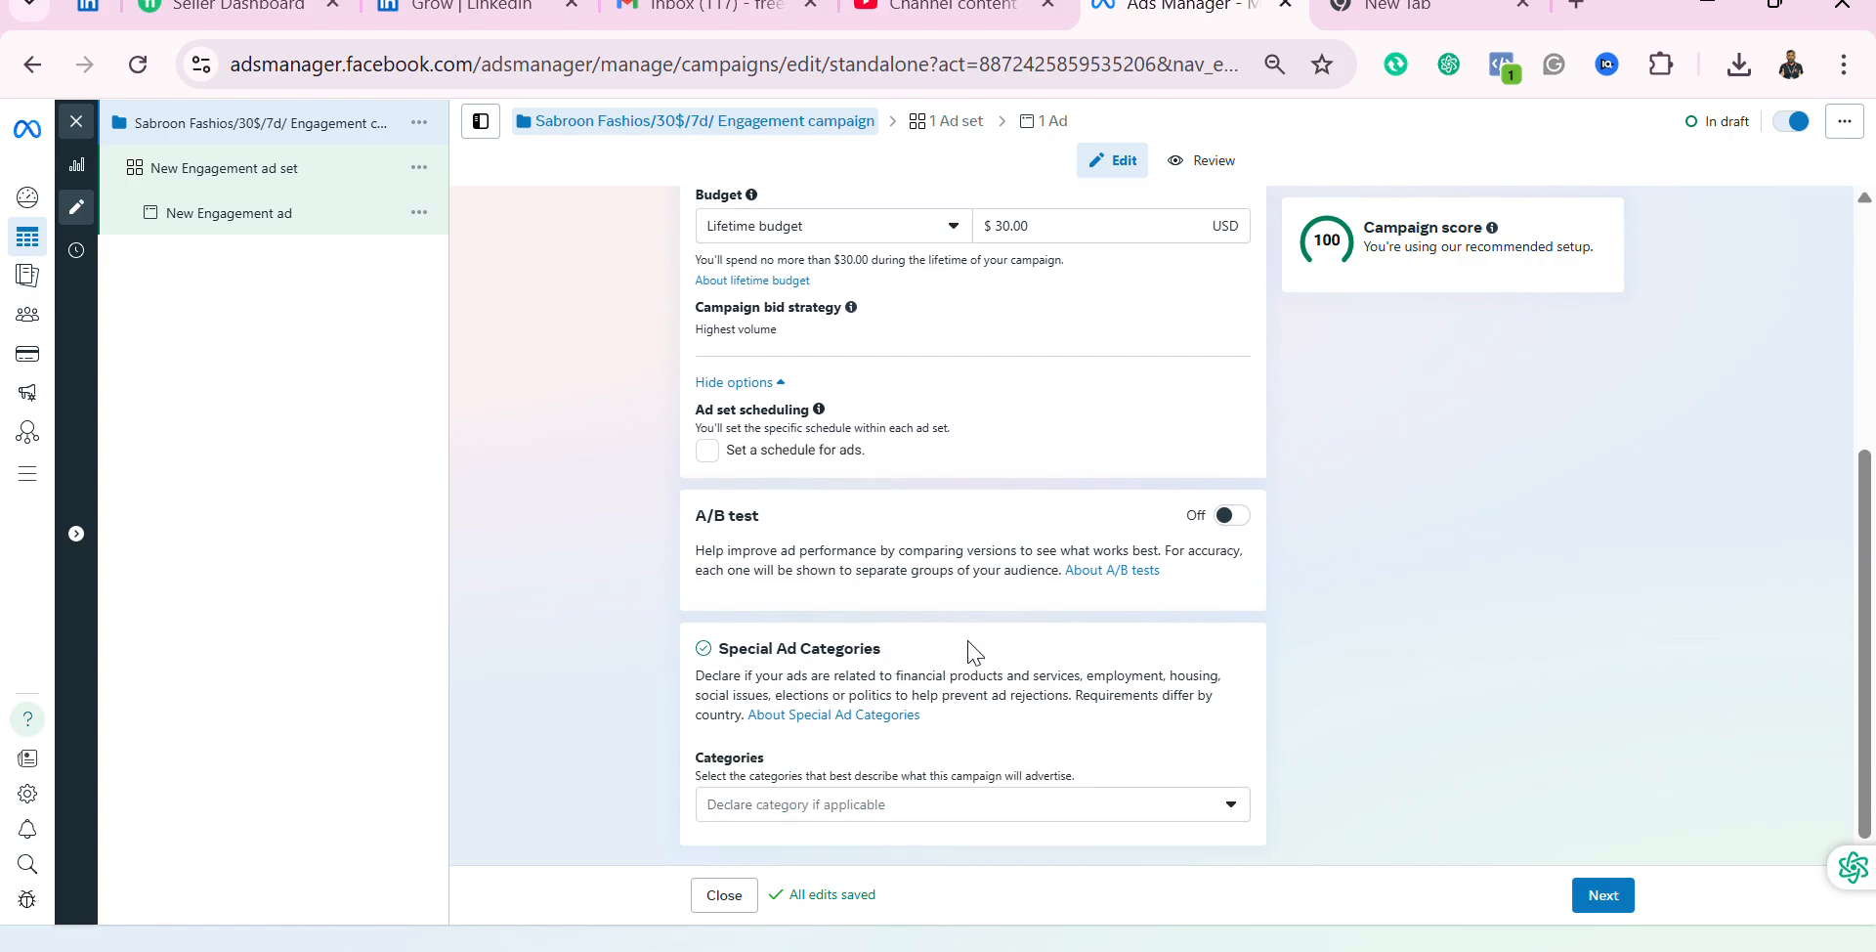
{"action": "left_click", "coordinate": [1231, 810]}
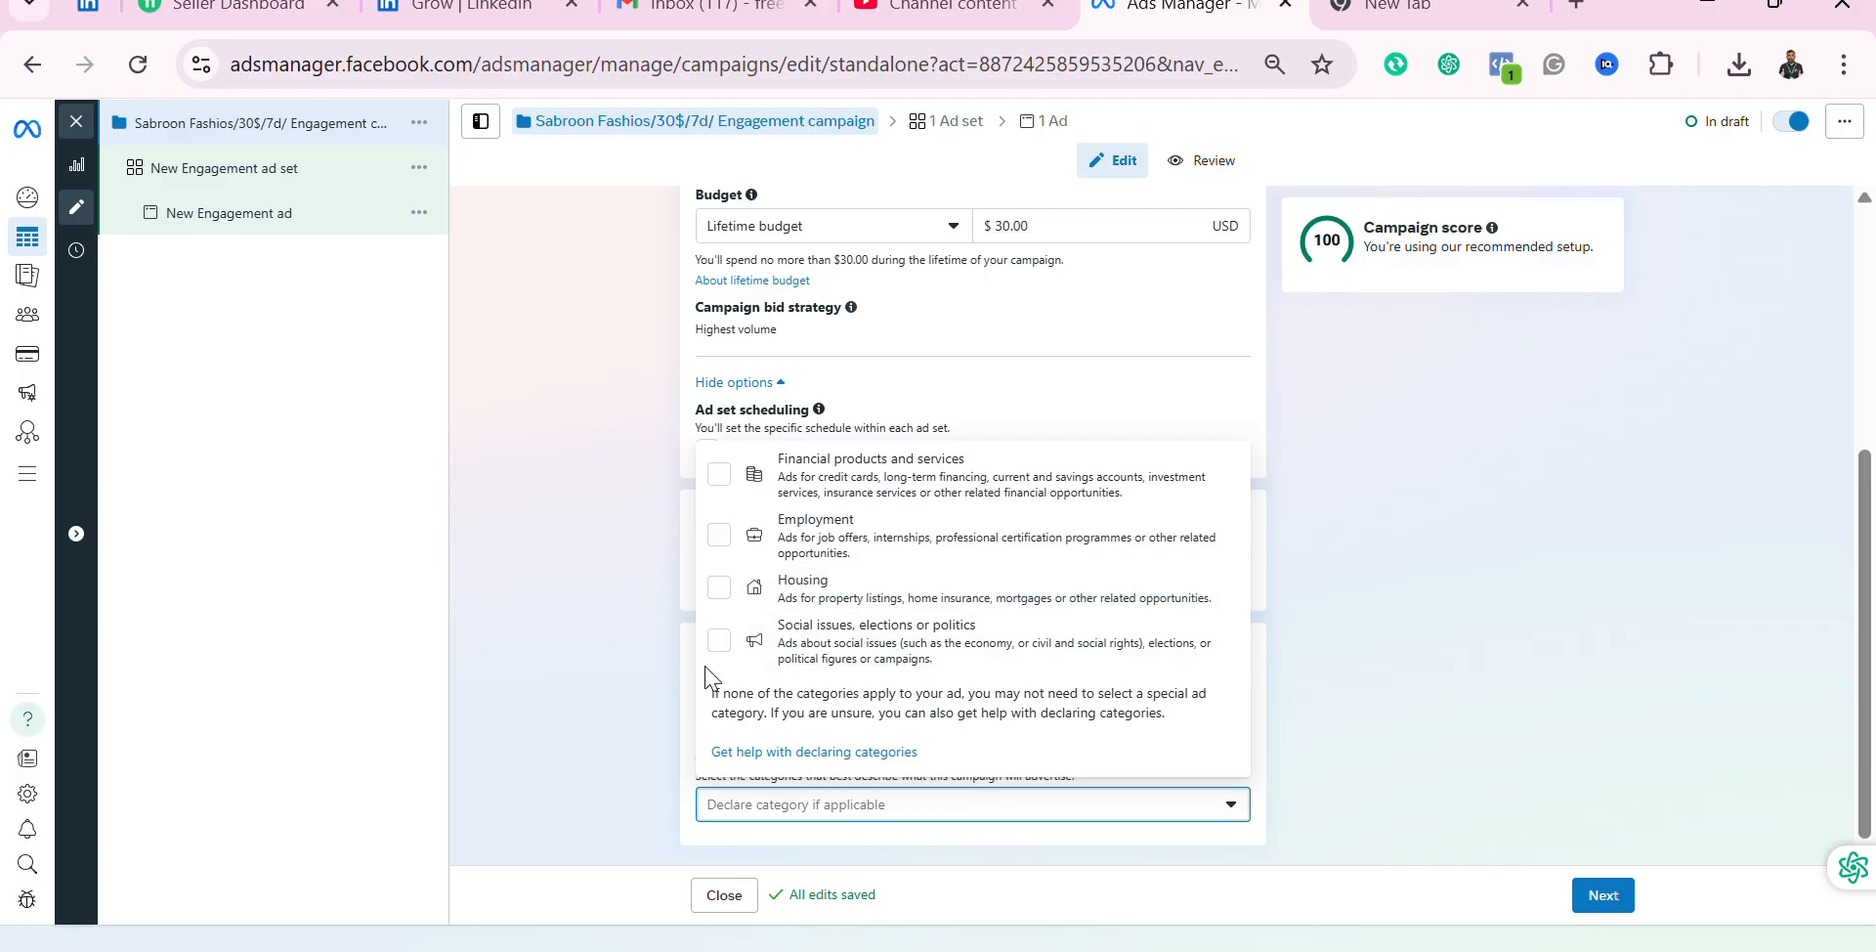
{"action": "left_click", "coordinate": [1112, 395]}
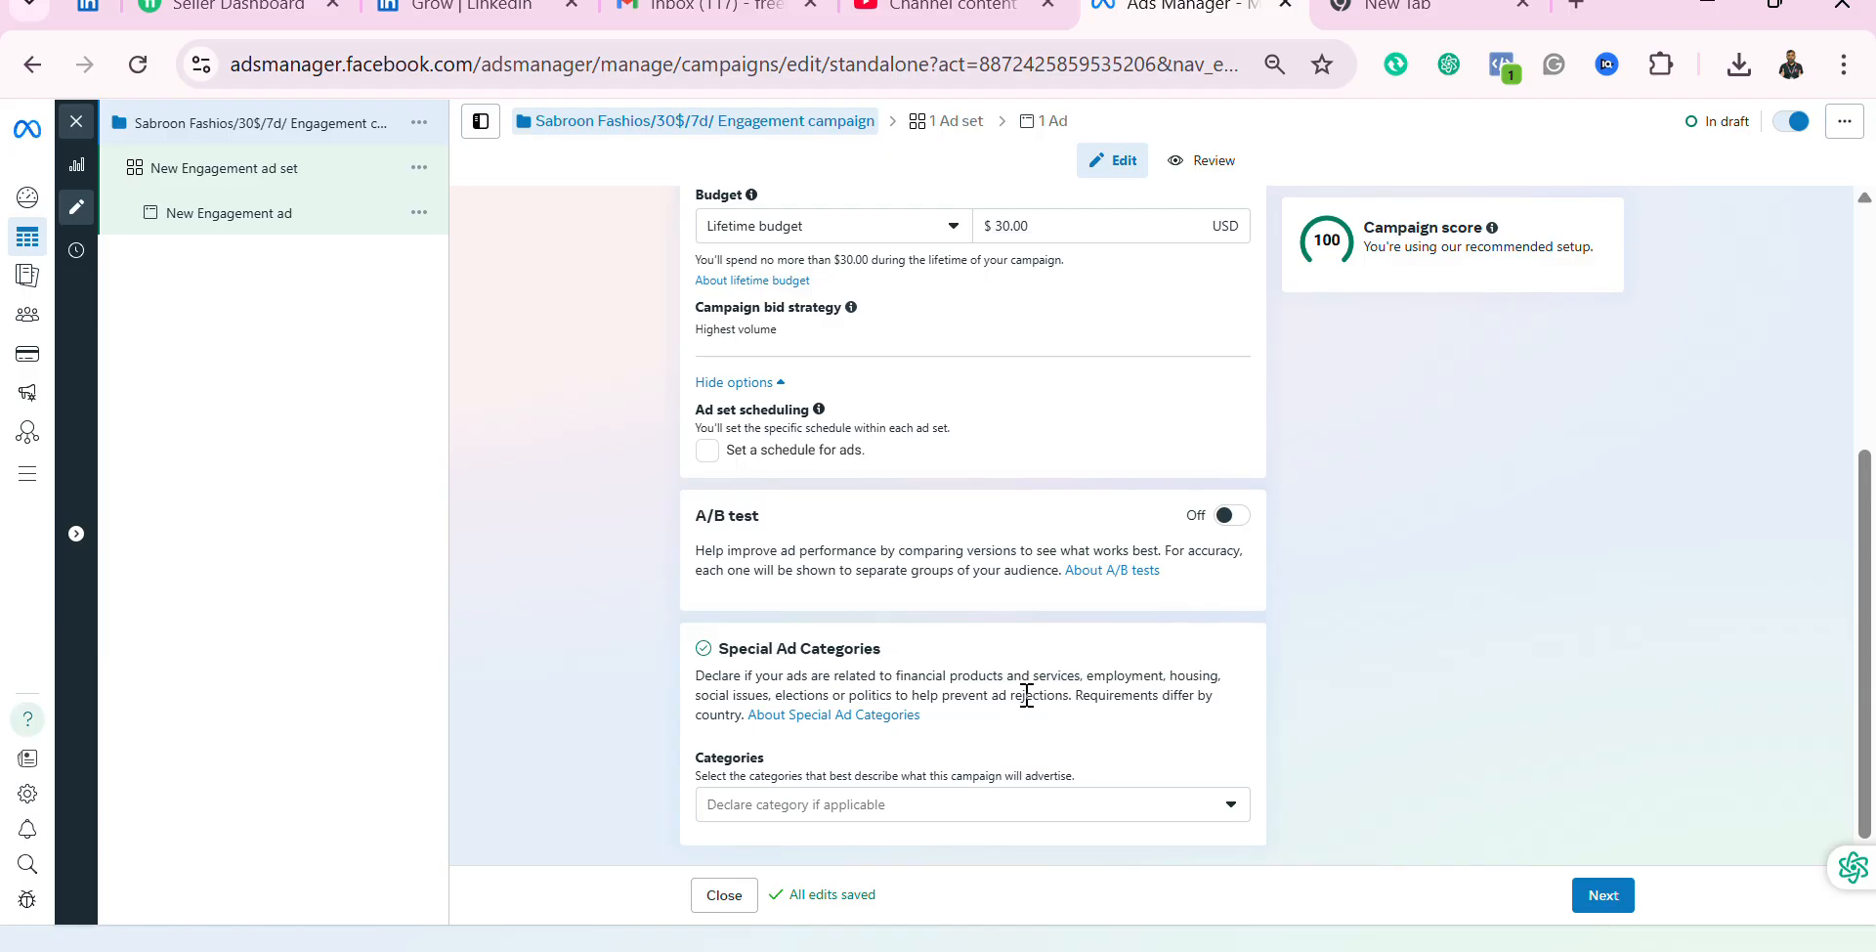
{"action": "scroll", "coordinate": [997, 637], "scroll_direction": "up", "scroll_amount": 4}
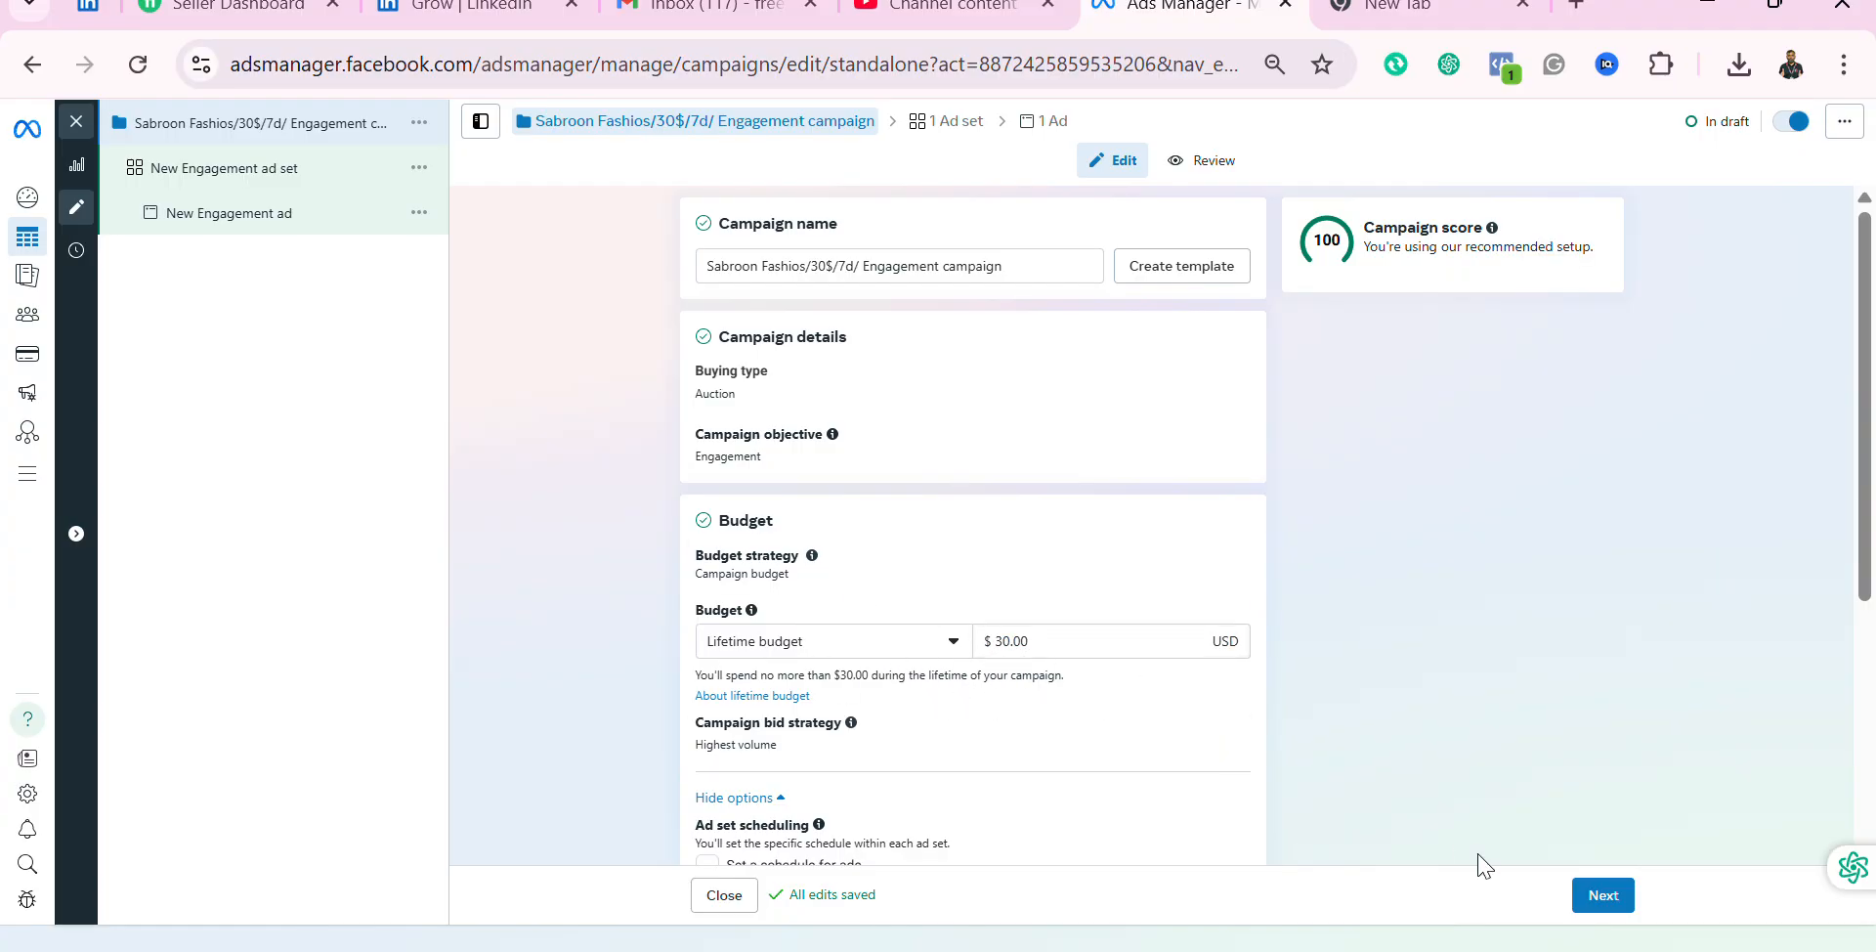
Step: Proceed to the ad set and rename it "Sabroon Fashion New Engagement ad set"
{"action": "left_click", "coordinate": [1600, 893]}
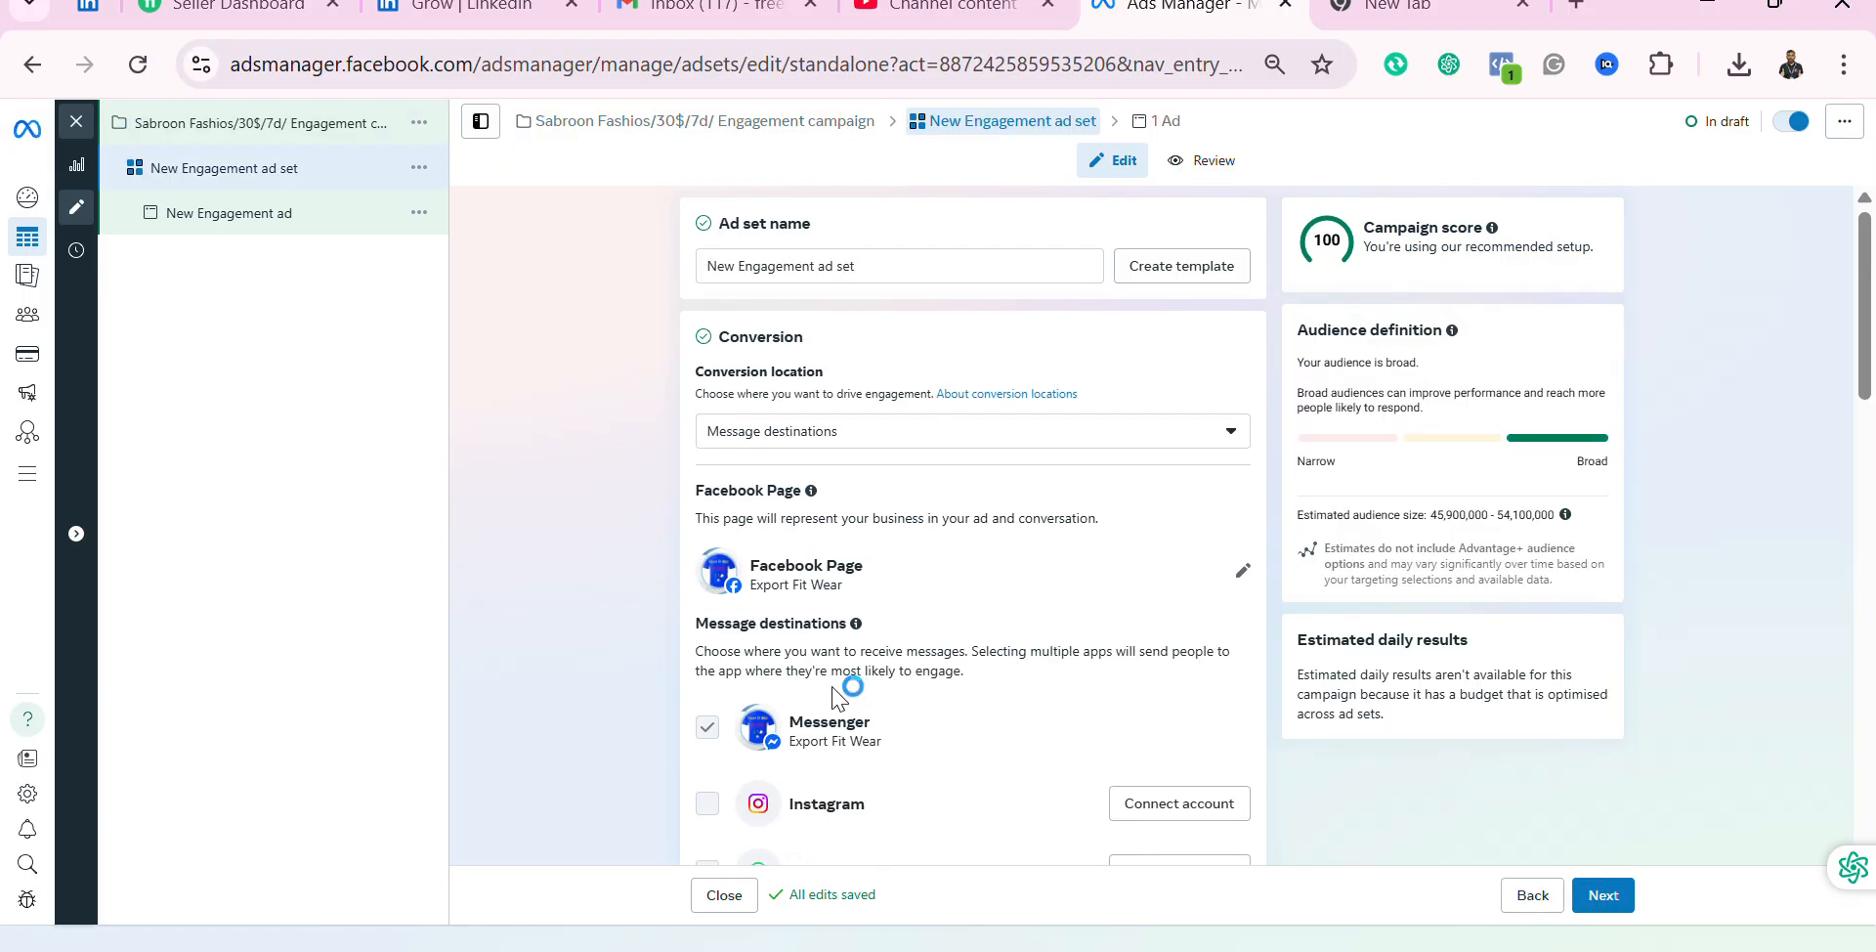
{"action": "left_click", "coordinate": [709, 267]}
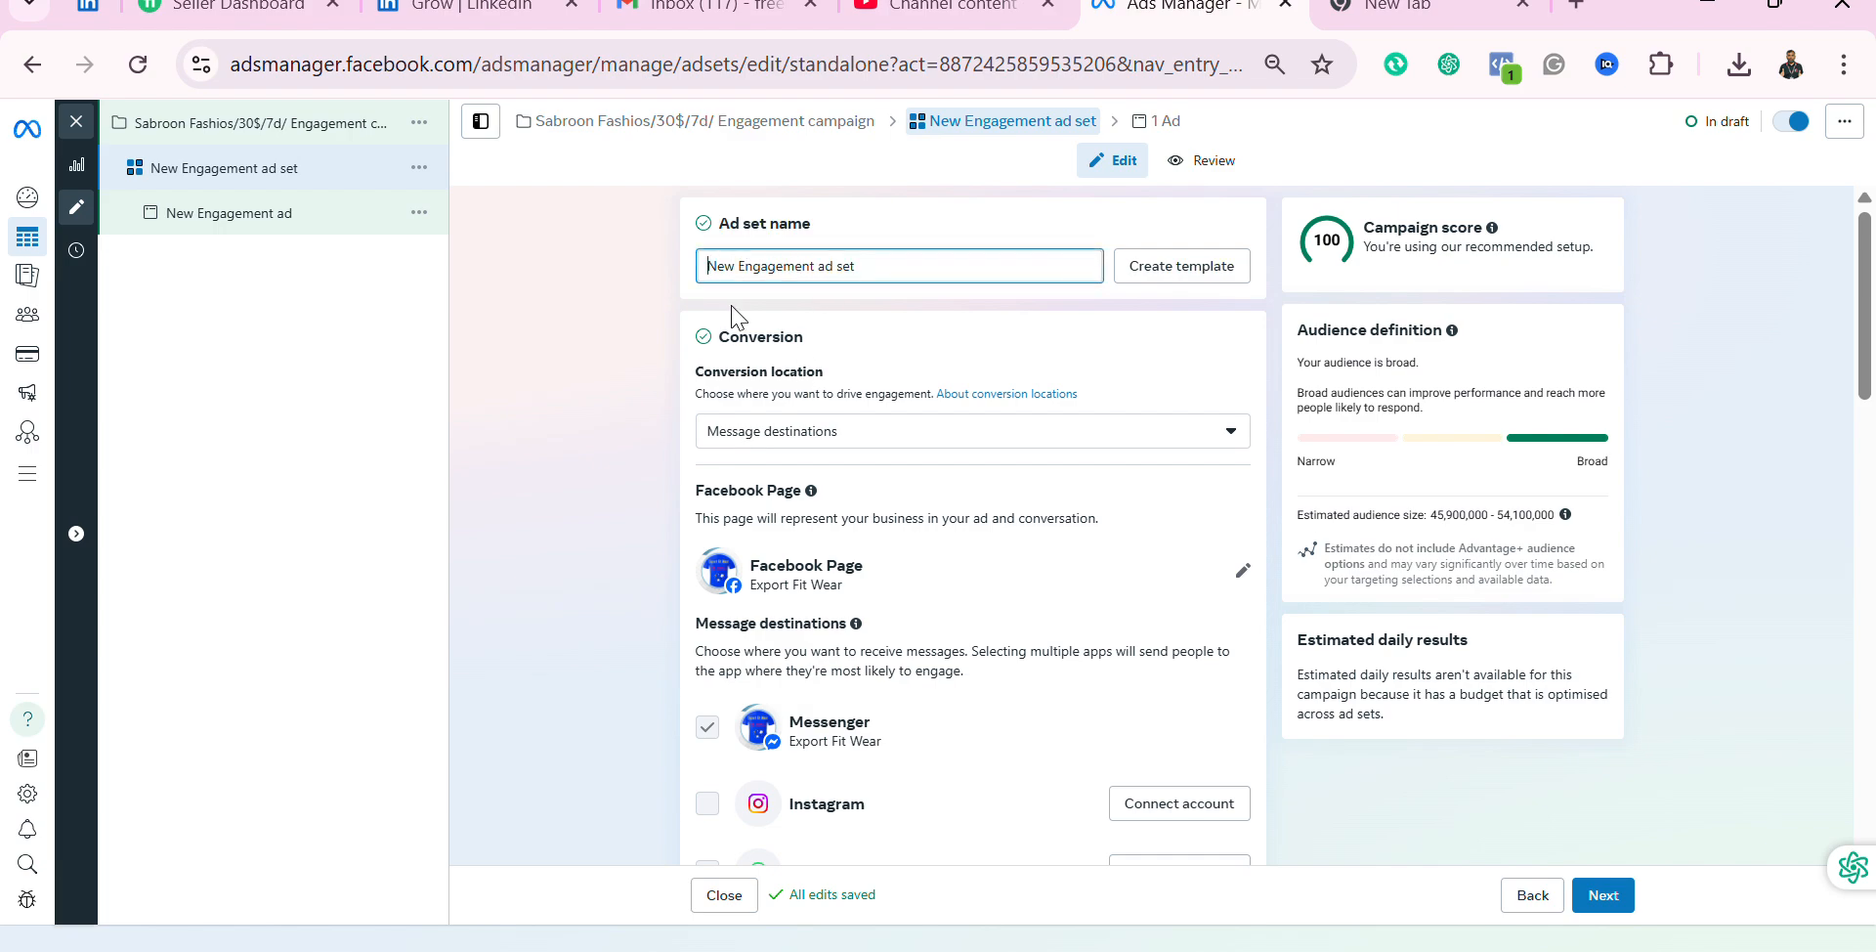
{"action": "type", "text": "Sa"}
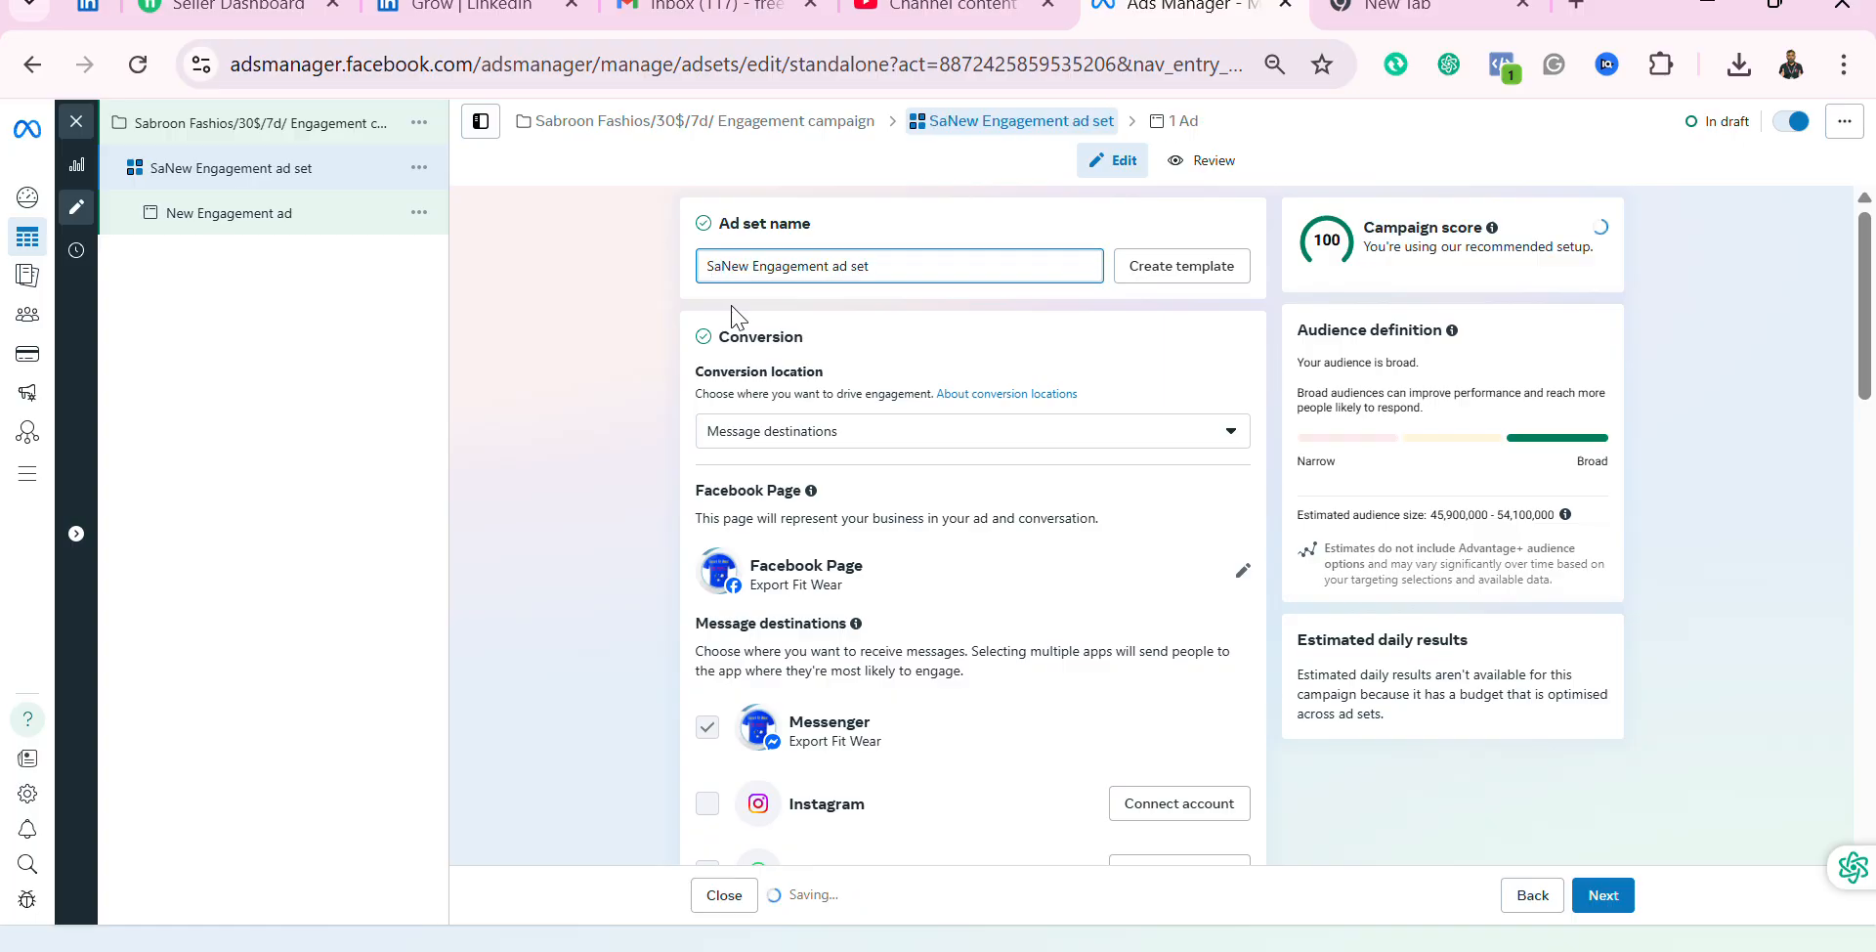
{"action": "type", "text": "broon"}
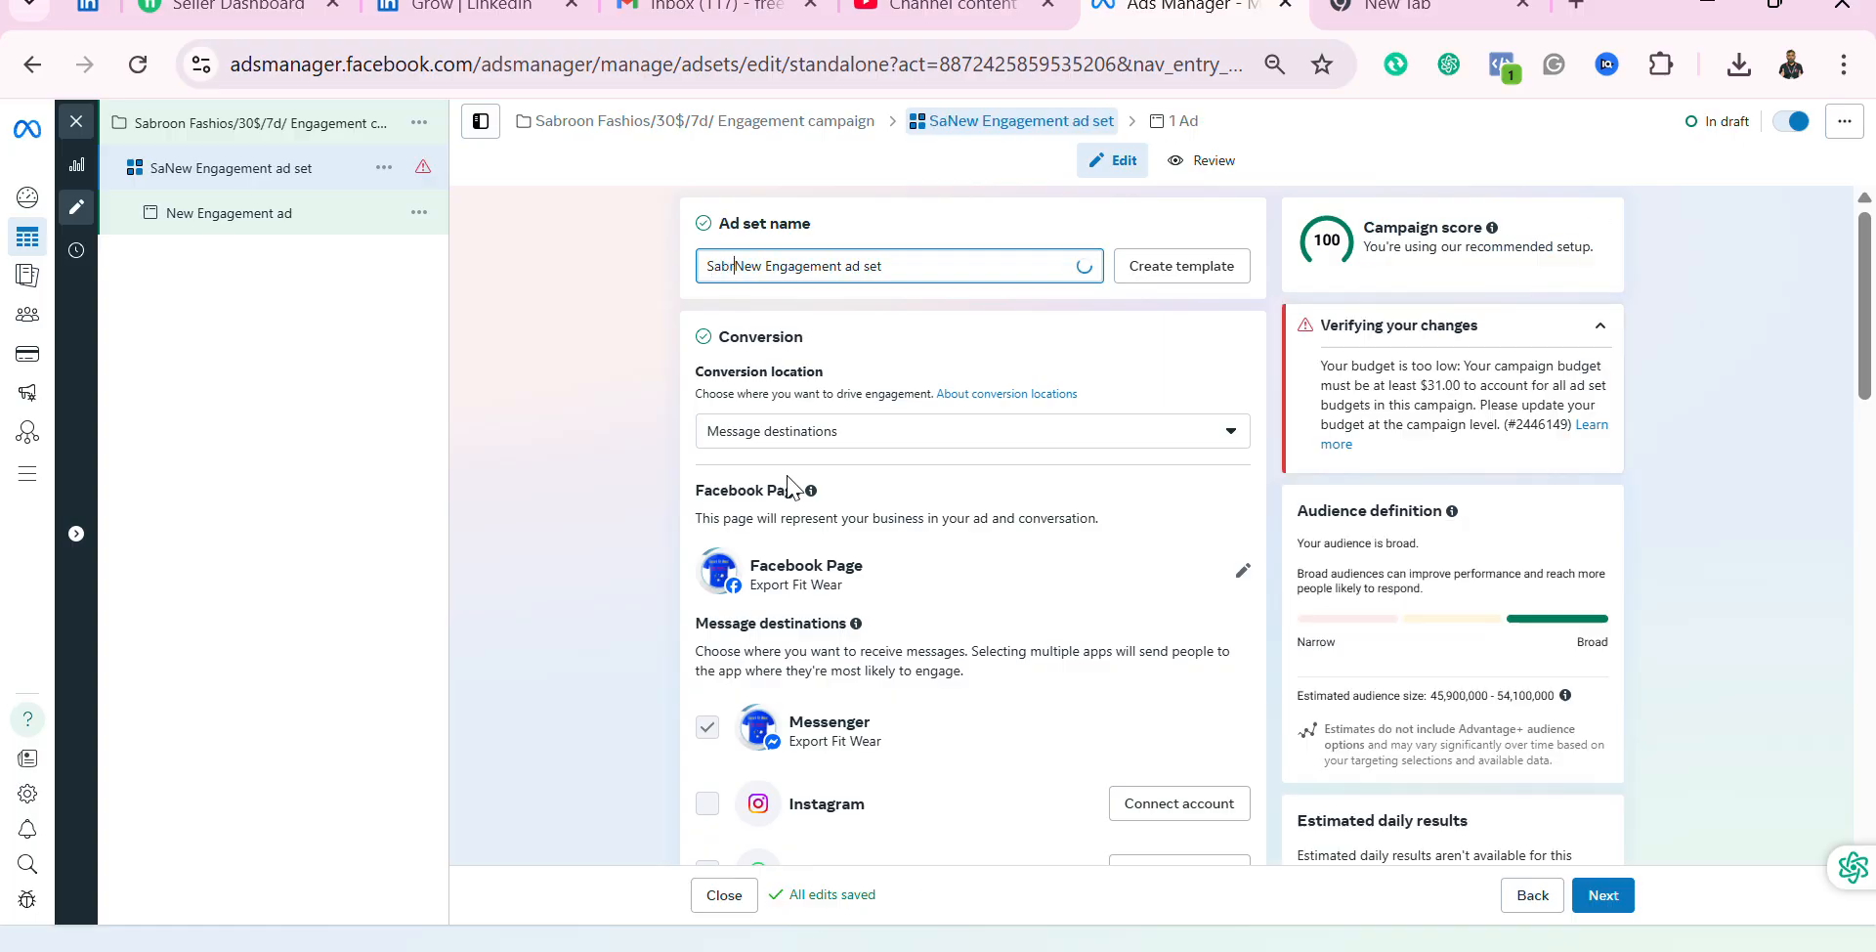
{"action": "type", "text": " Fas"}
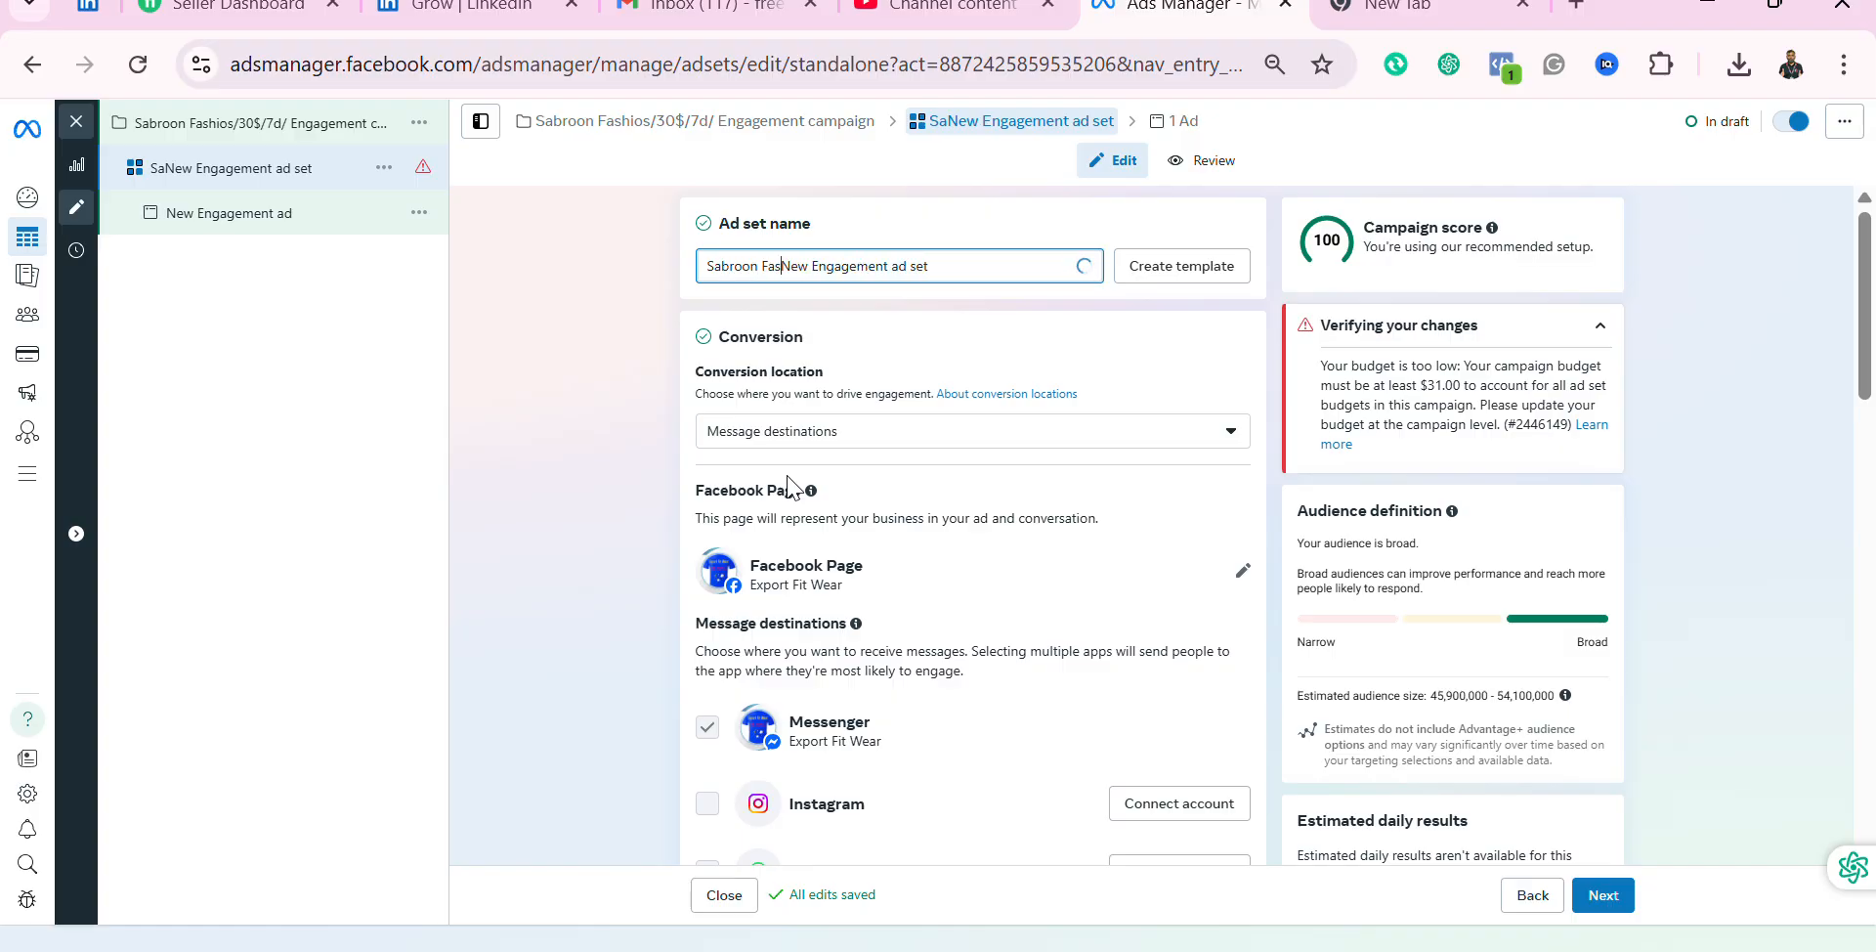
{"action": "type", "text": "hion"}
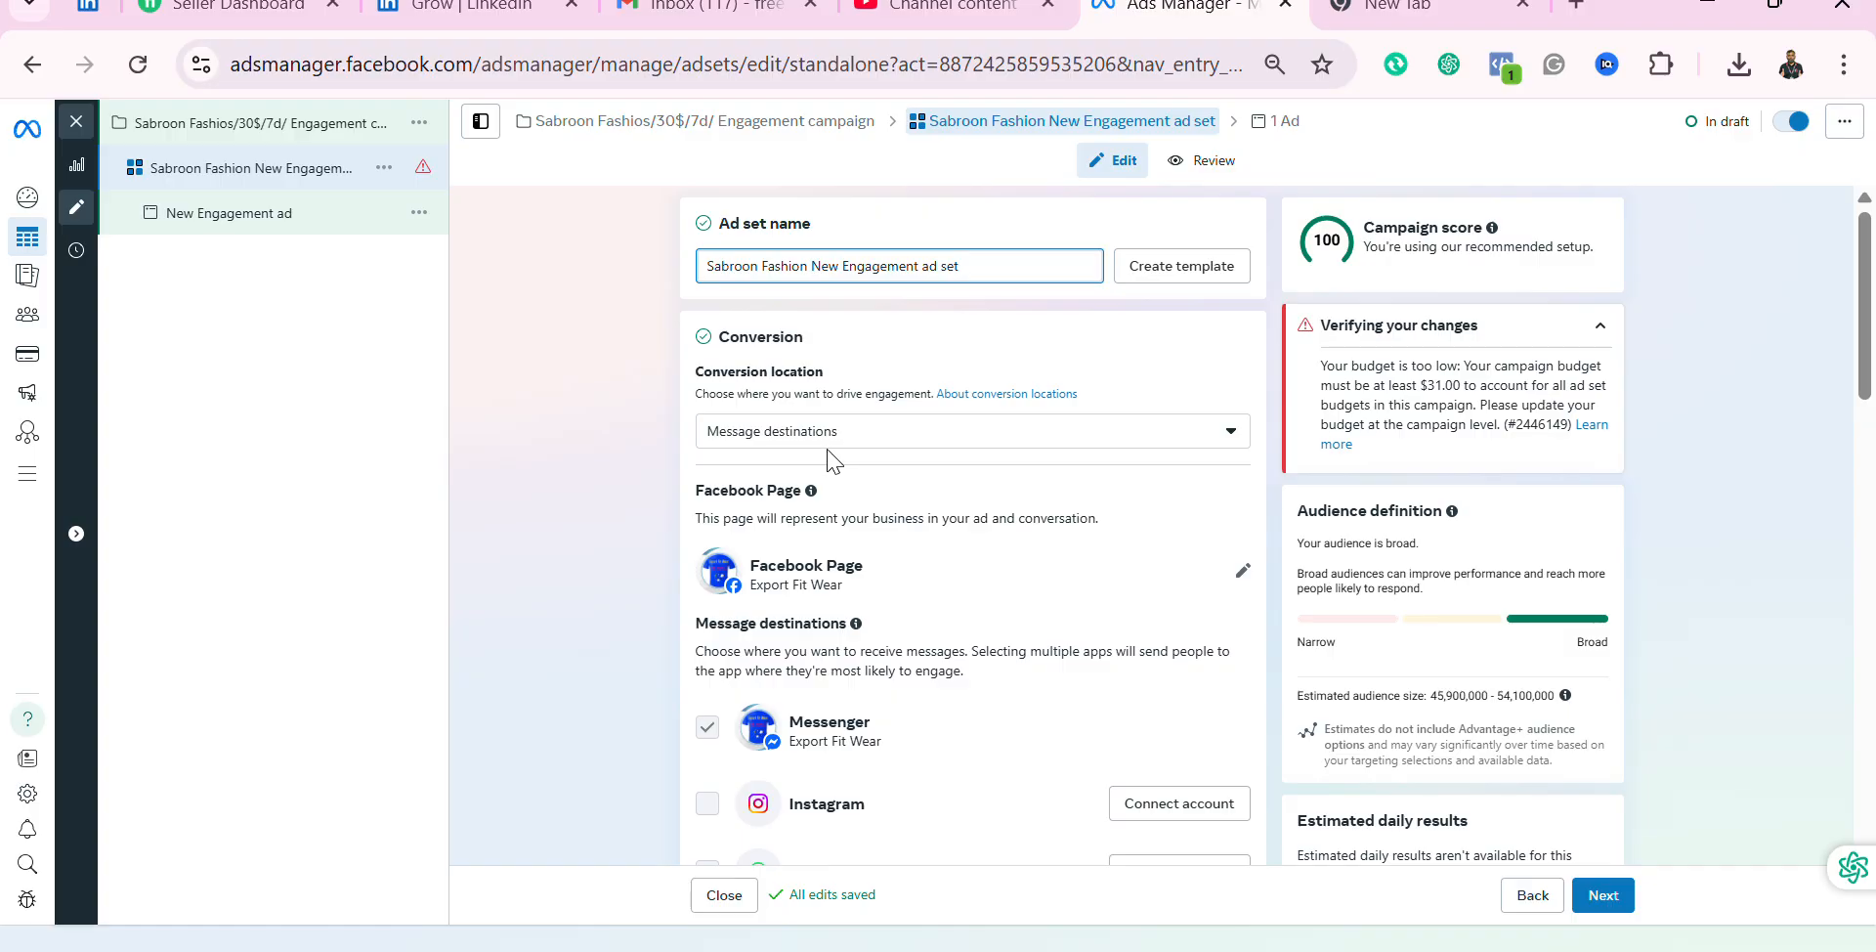
Step: Keep Message destinations as the conversion location and switch the Facebook Page to Sabroon Fashions
{"action": "left_click", "coordinate": [1230, 436]}
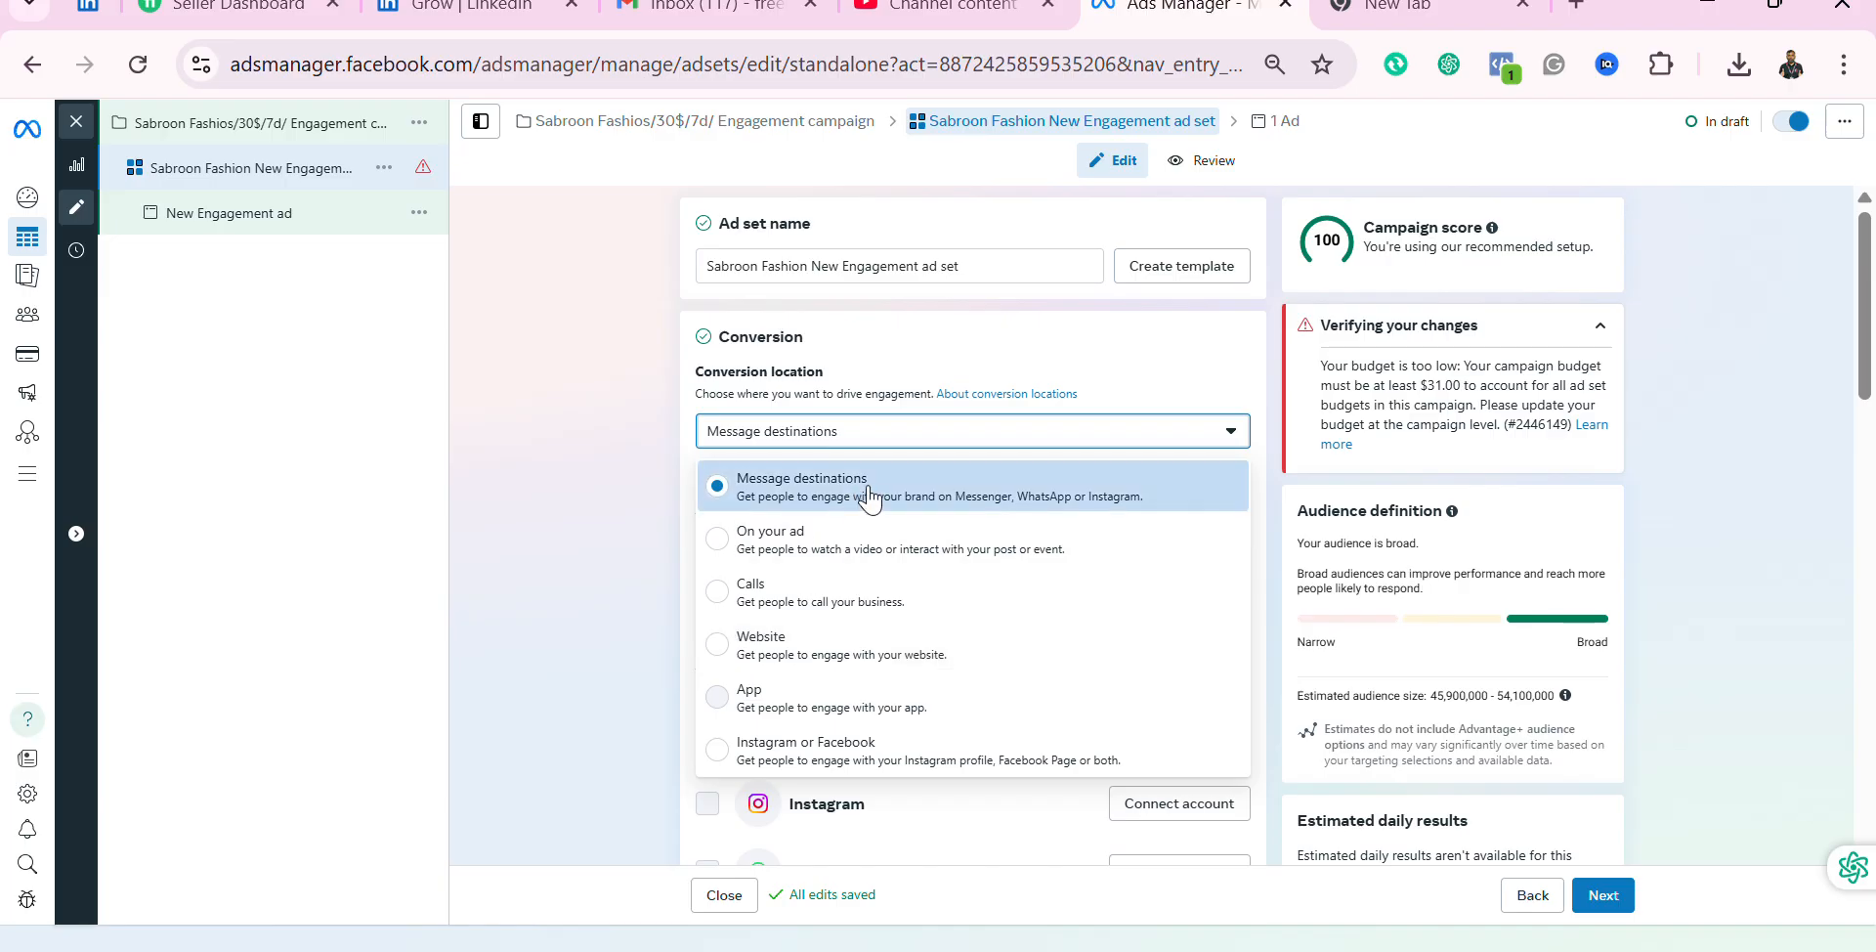
{"action": "left_click", "coordinate": [1200, 343]}
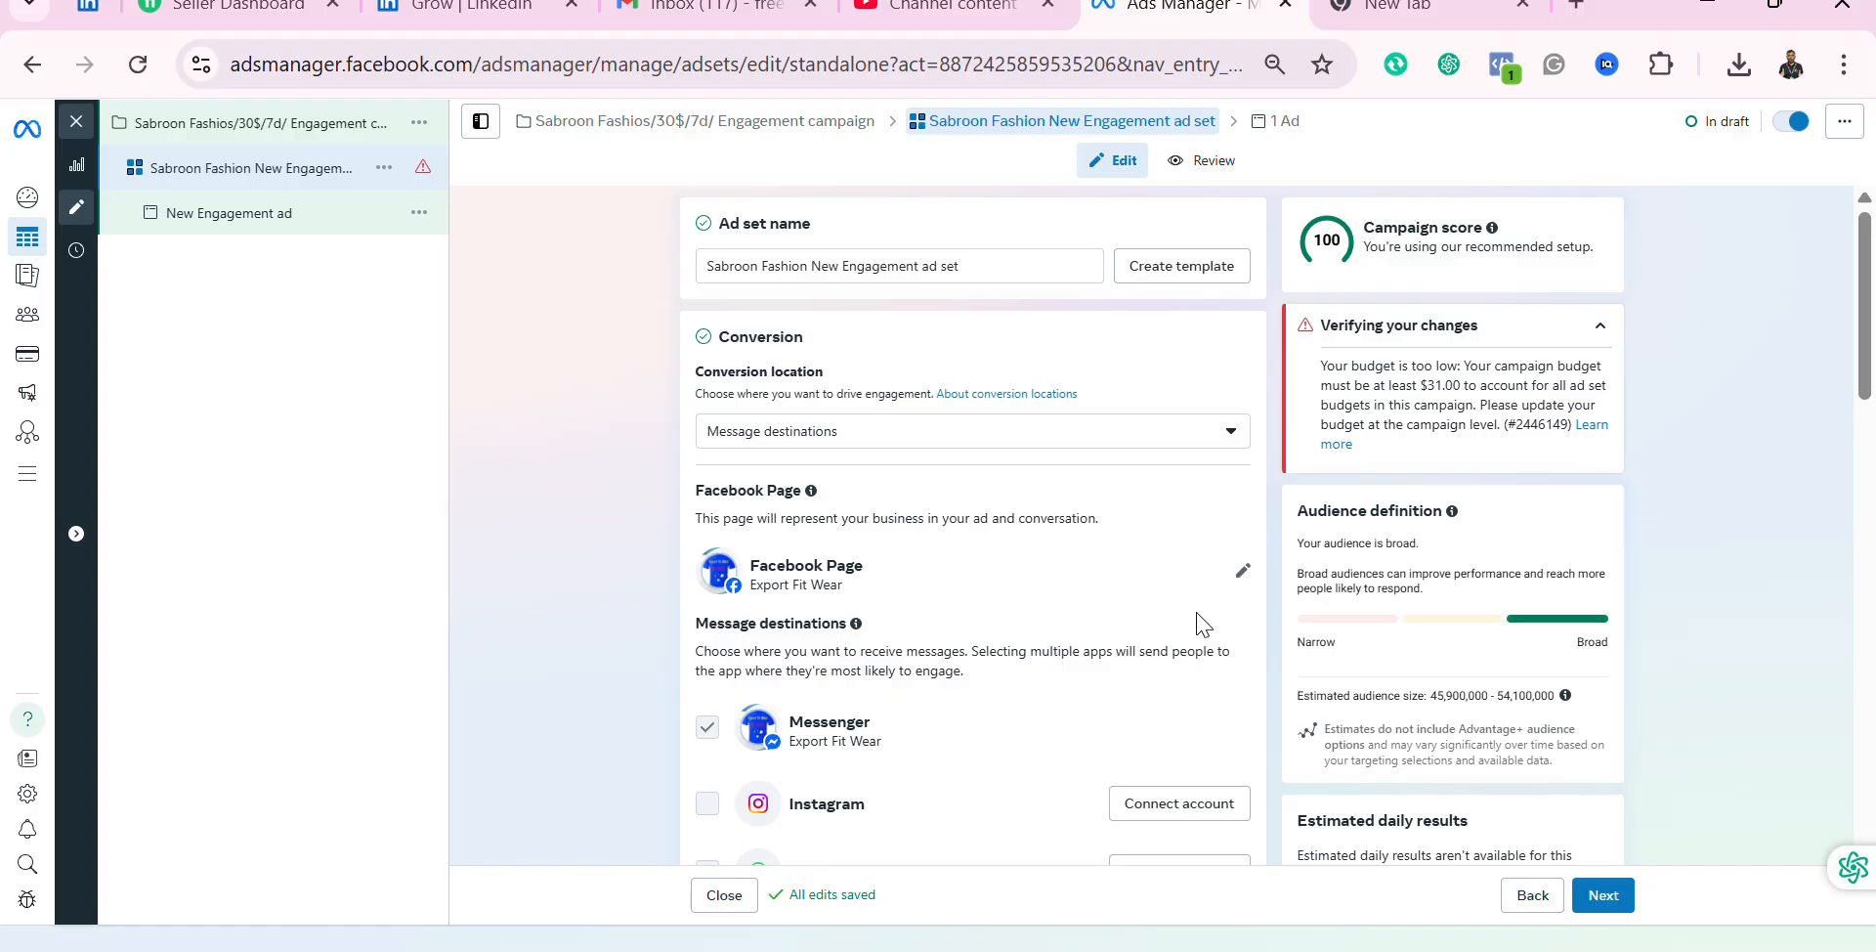
{"action": "left_click", "coordinate": [1239, 577]}
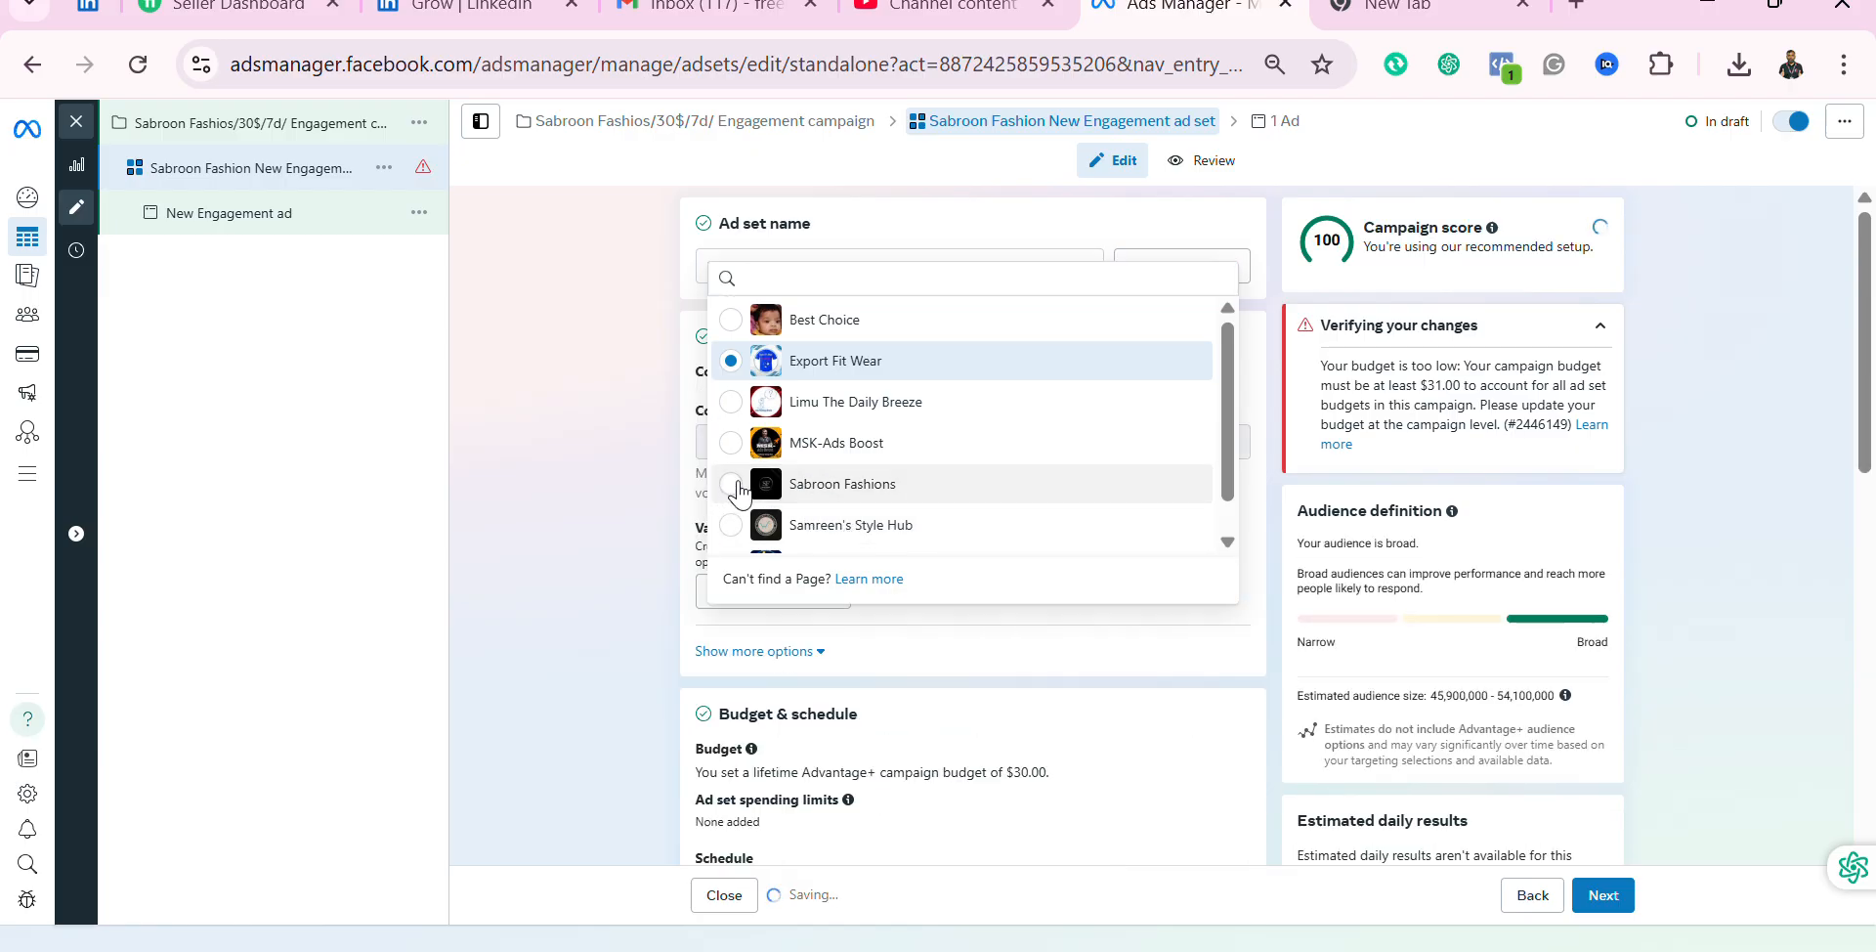
{"action": "left_click", "coordinate": [731, 485]}
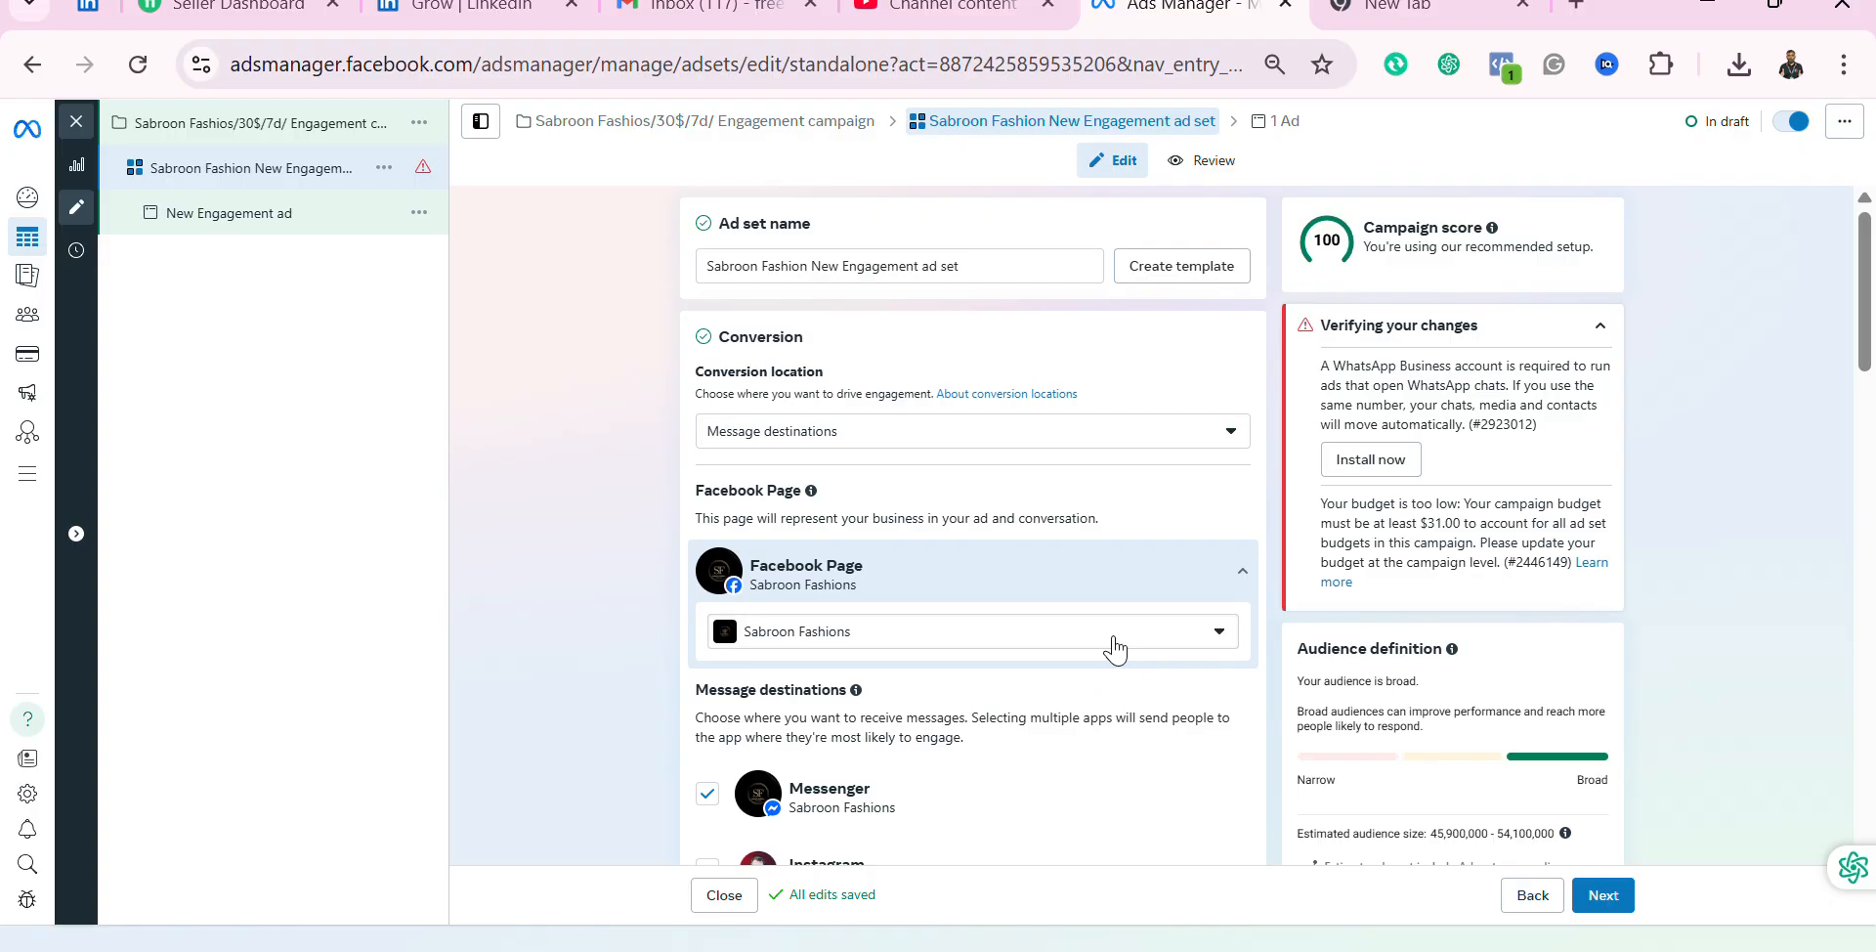
Step: Deselect WhatsApp and Instagram as message destinations, leaving only Messenger selected
{"action": "scroll", "coordinate": [1095, 655], "scroll_direction": "down", "scroll_amount": 2}
{"action": "scroll", "coordinate": [931, 643], "scroll_direction": "down", "scroll_amount": 1}
{"action": "scroll", "coordinate": [928, 655], "scroll_direction": "down", "scroll_amount": 2}
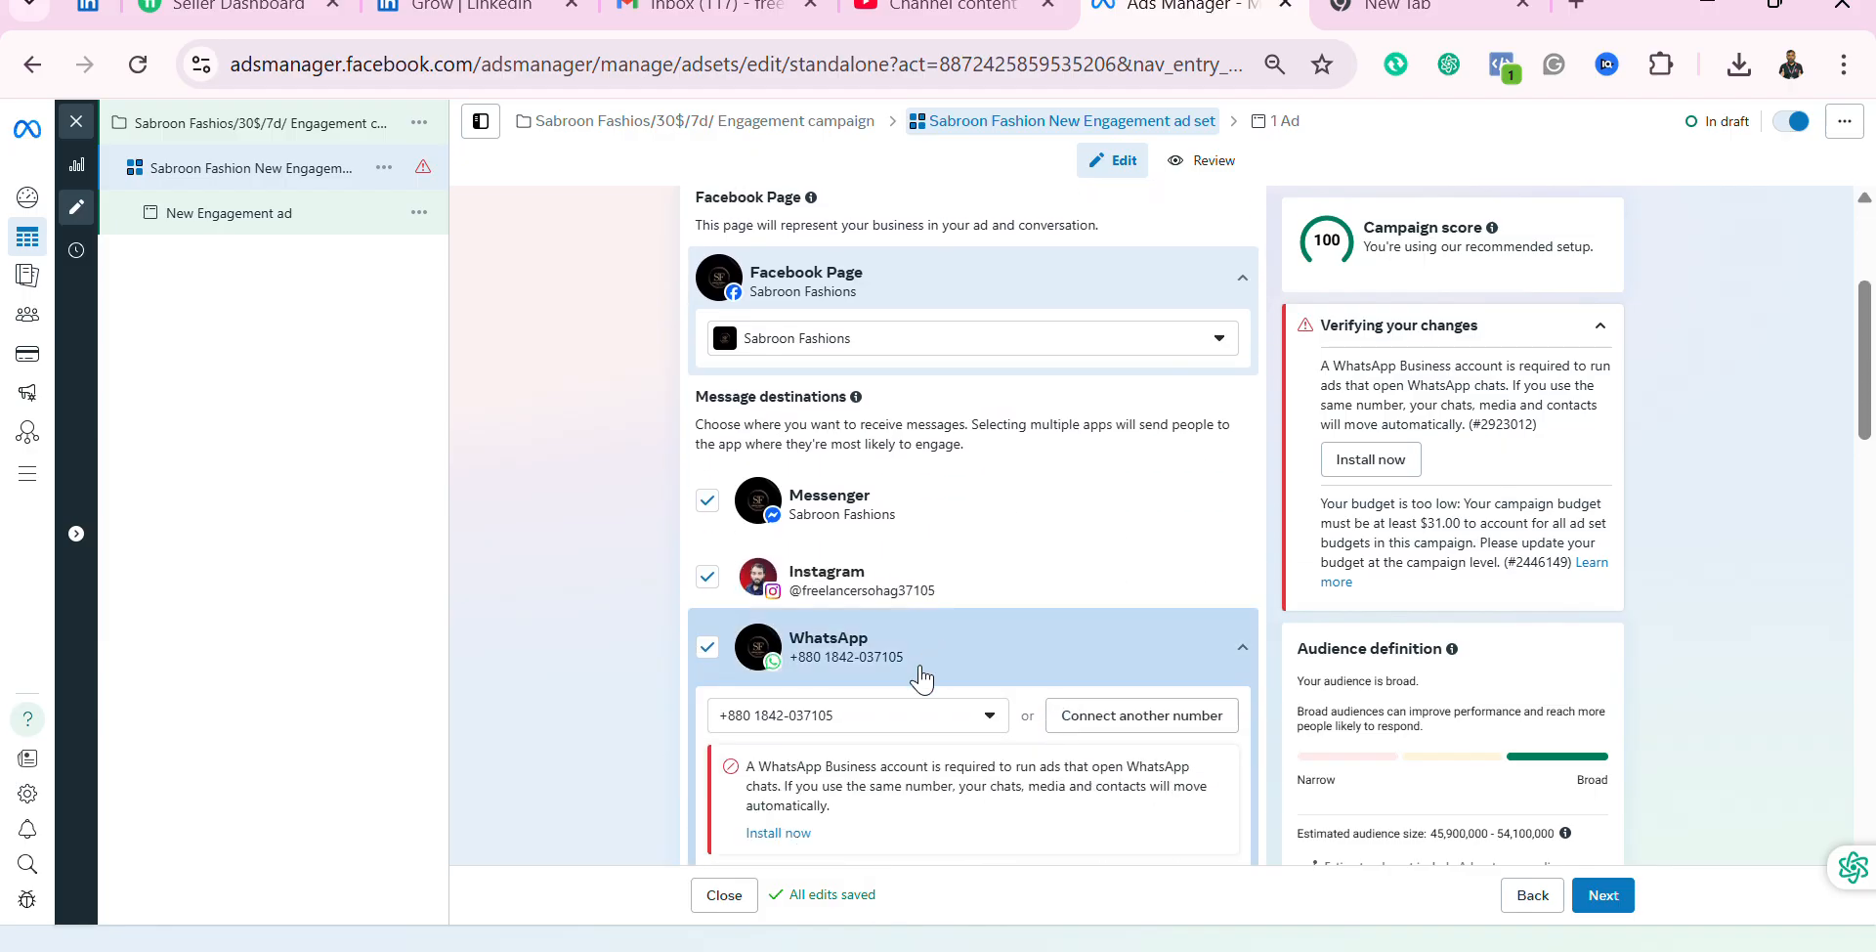
{"action": "left_click", "coordinate": [709, 649]}
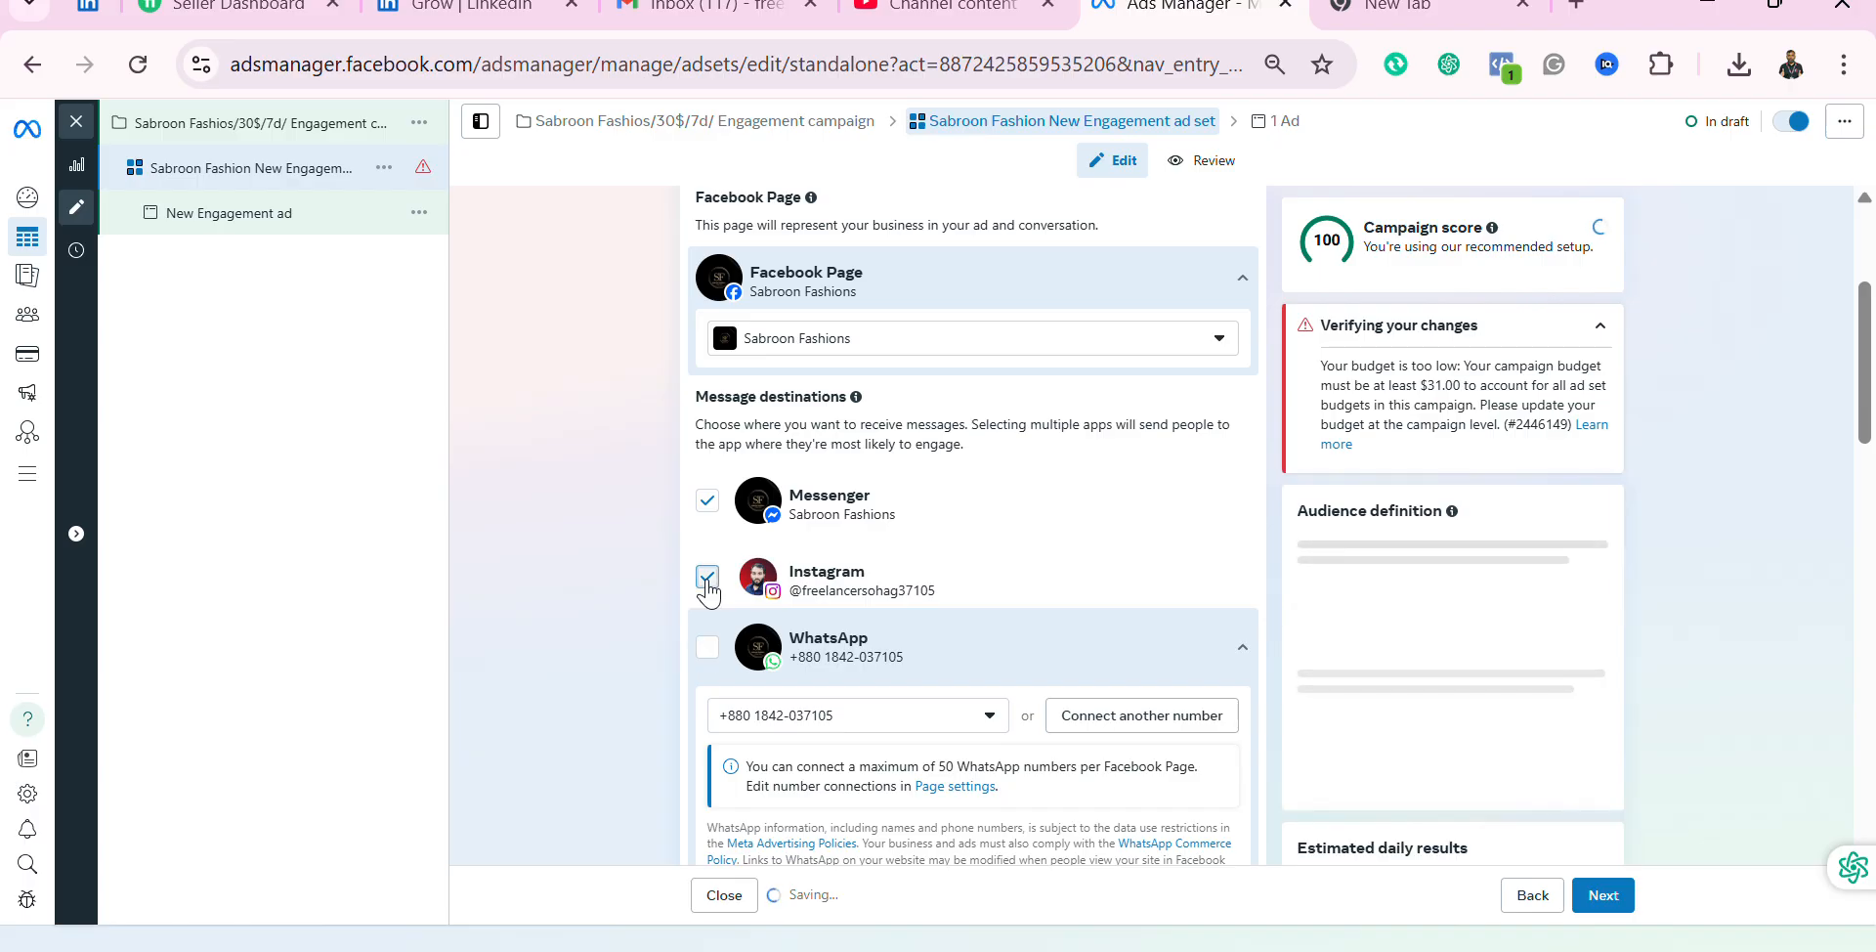
{"action": "left_click", "coordinate": [707, 578]}
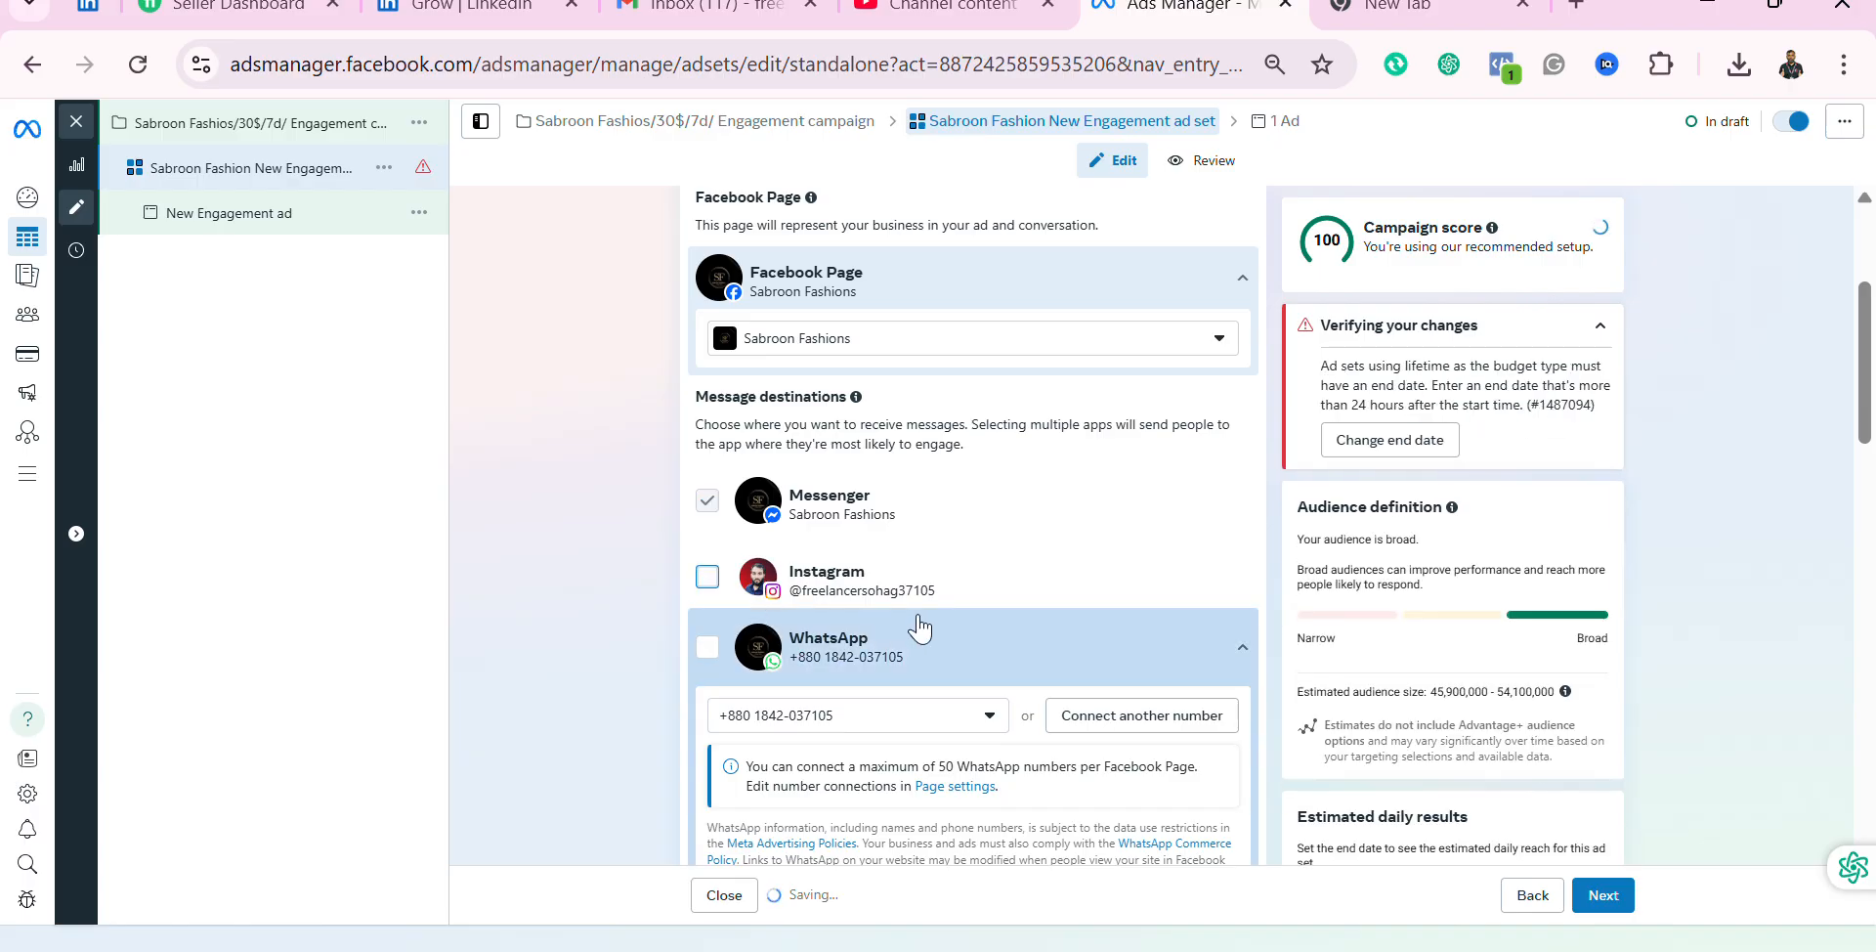
Step: Review the available performance goals and keep Maximise number of conversations
{"action": "scroll", "coordinate": [920, 625], "scroll_direction": "down", "scroll_amount": 2}
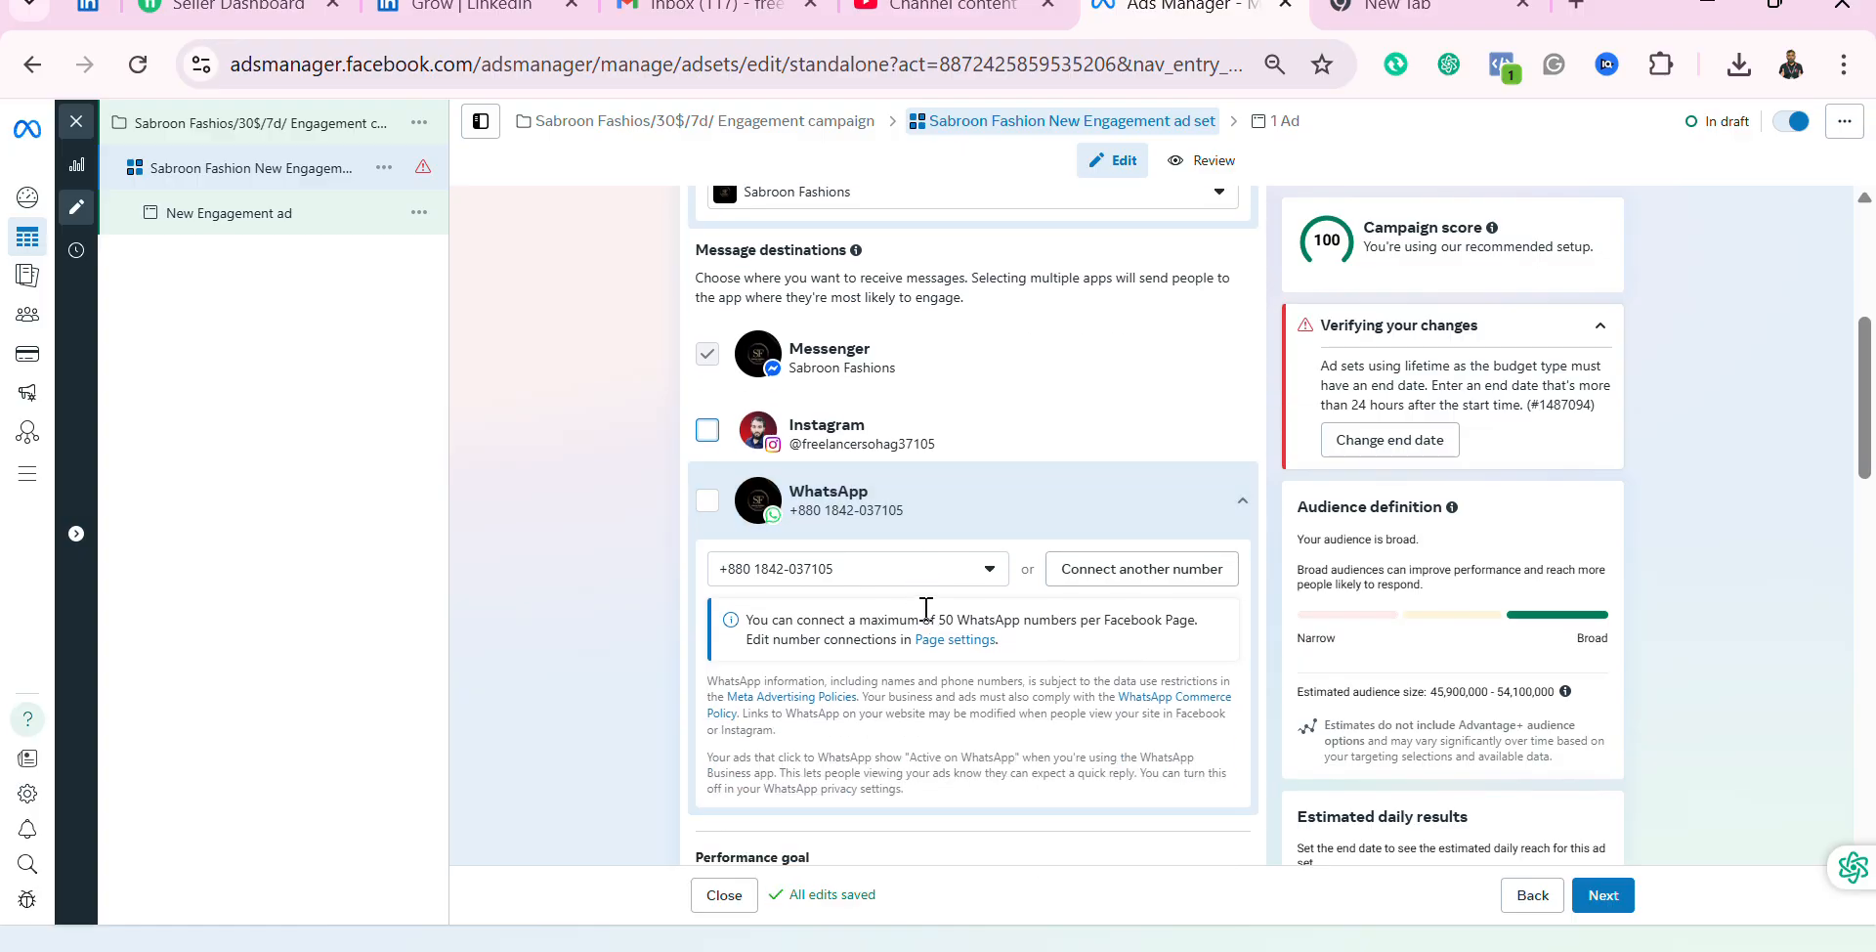
{"action": "scroll", "coordinate": [926, 608], "scroll_direction": "down", "scroll_amount": 2}
{"action": "scroll", "coordinate": [926, 608], "scroll_direction": "down", "scroll_amount": 2}
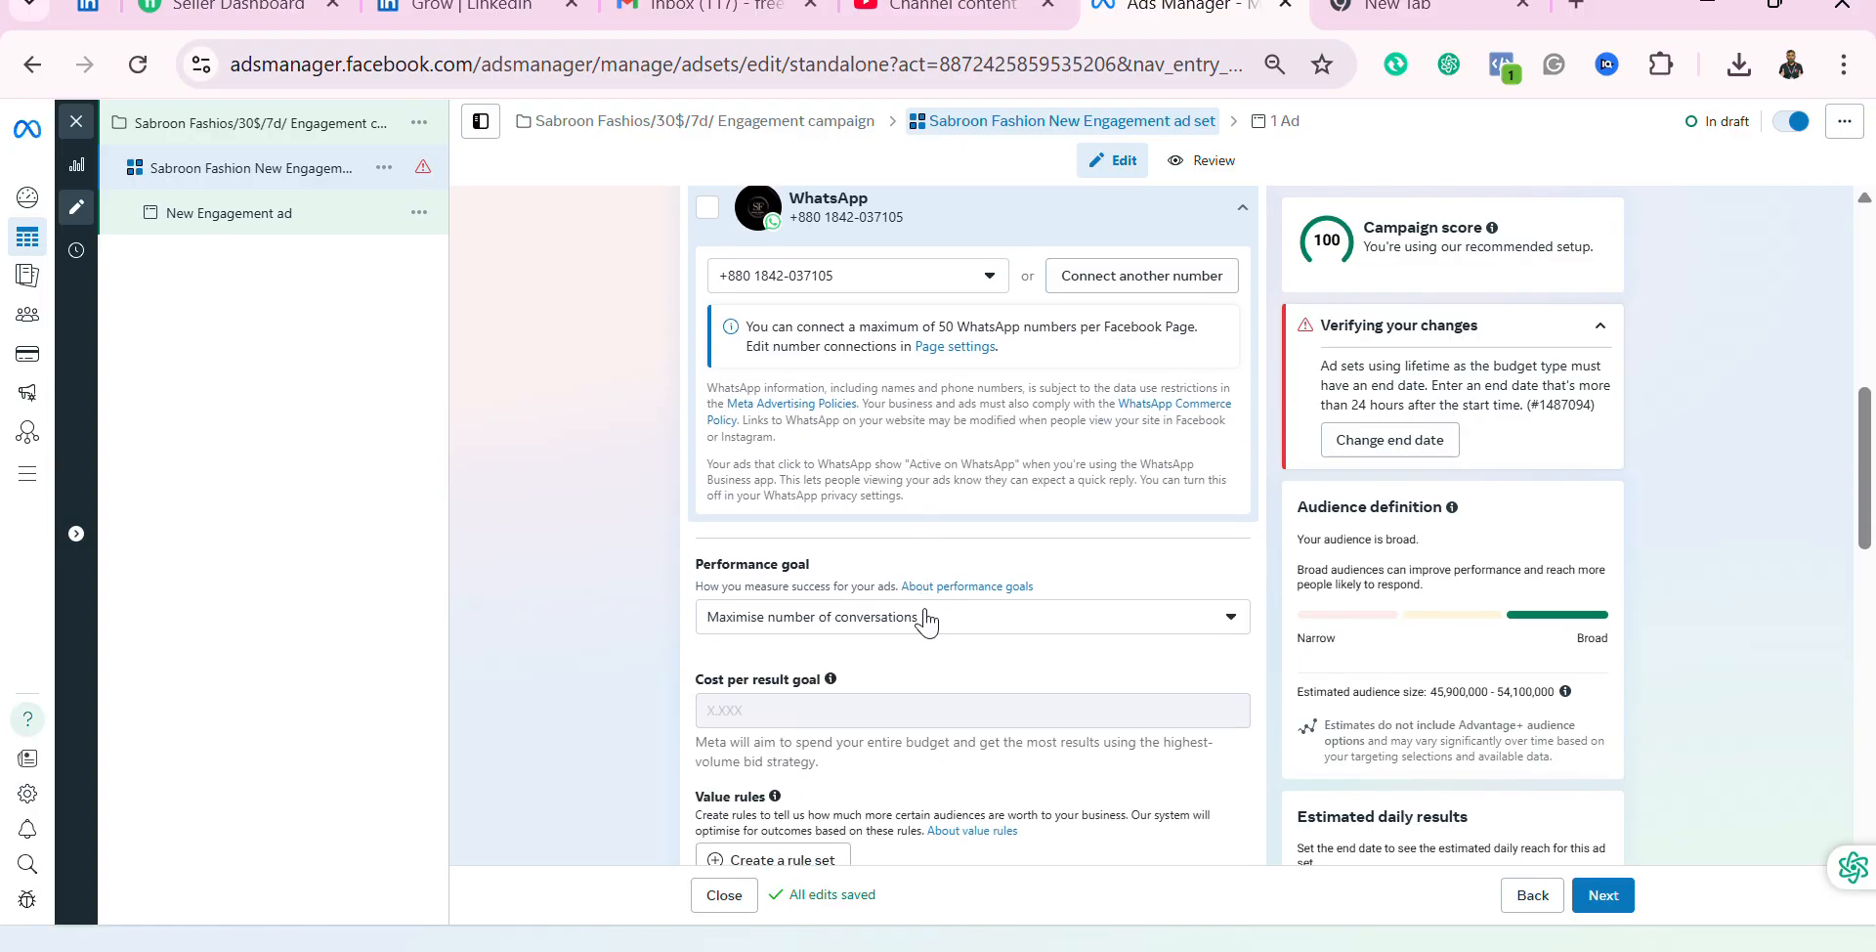
{"action": "scroll", "coordinate": [928, 615], "scroll_direction": "up", "scroll_amount": 4}
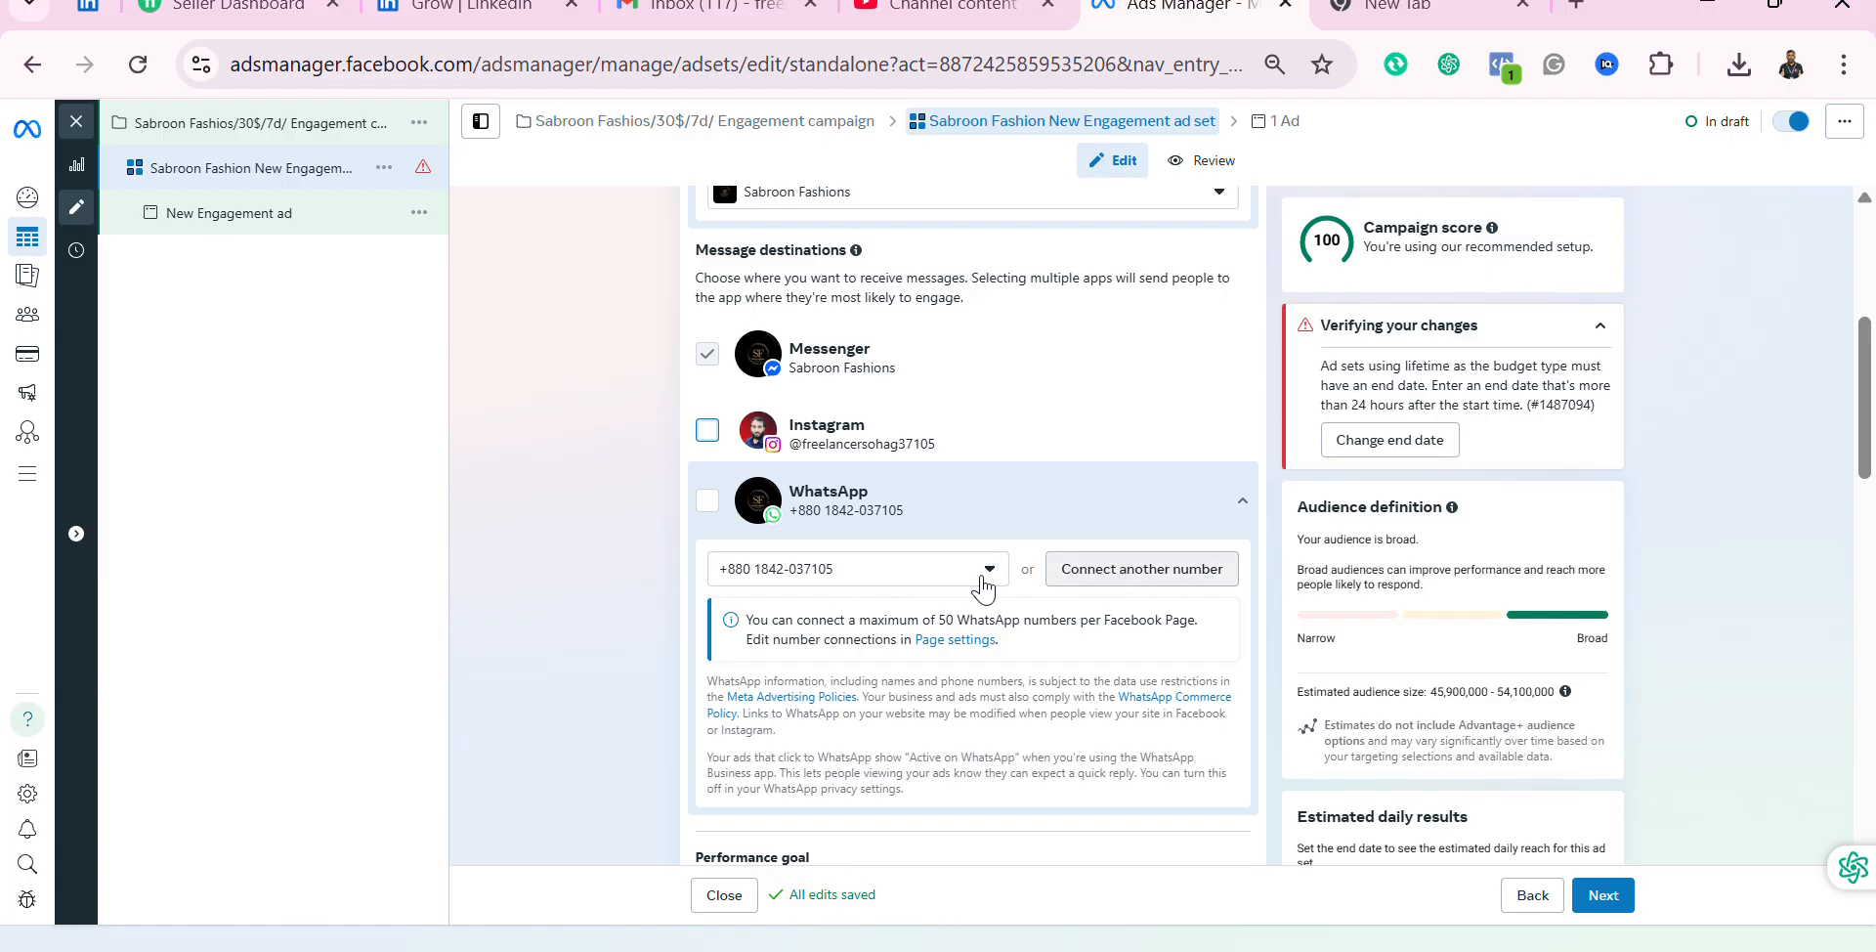
{"action": "scroll", "coordinate": [909, 682], "scroll_direction": "down", "scroll_amount": 3}
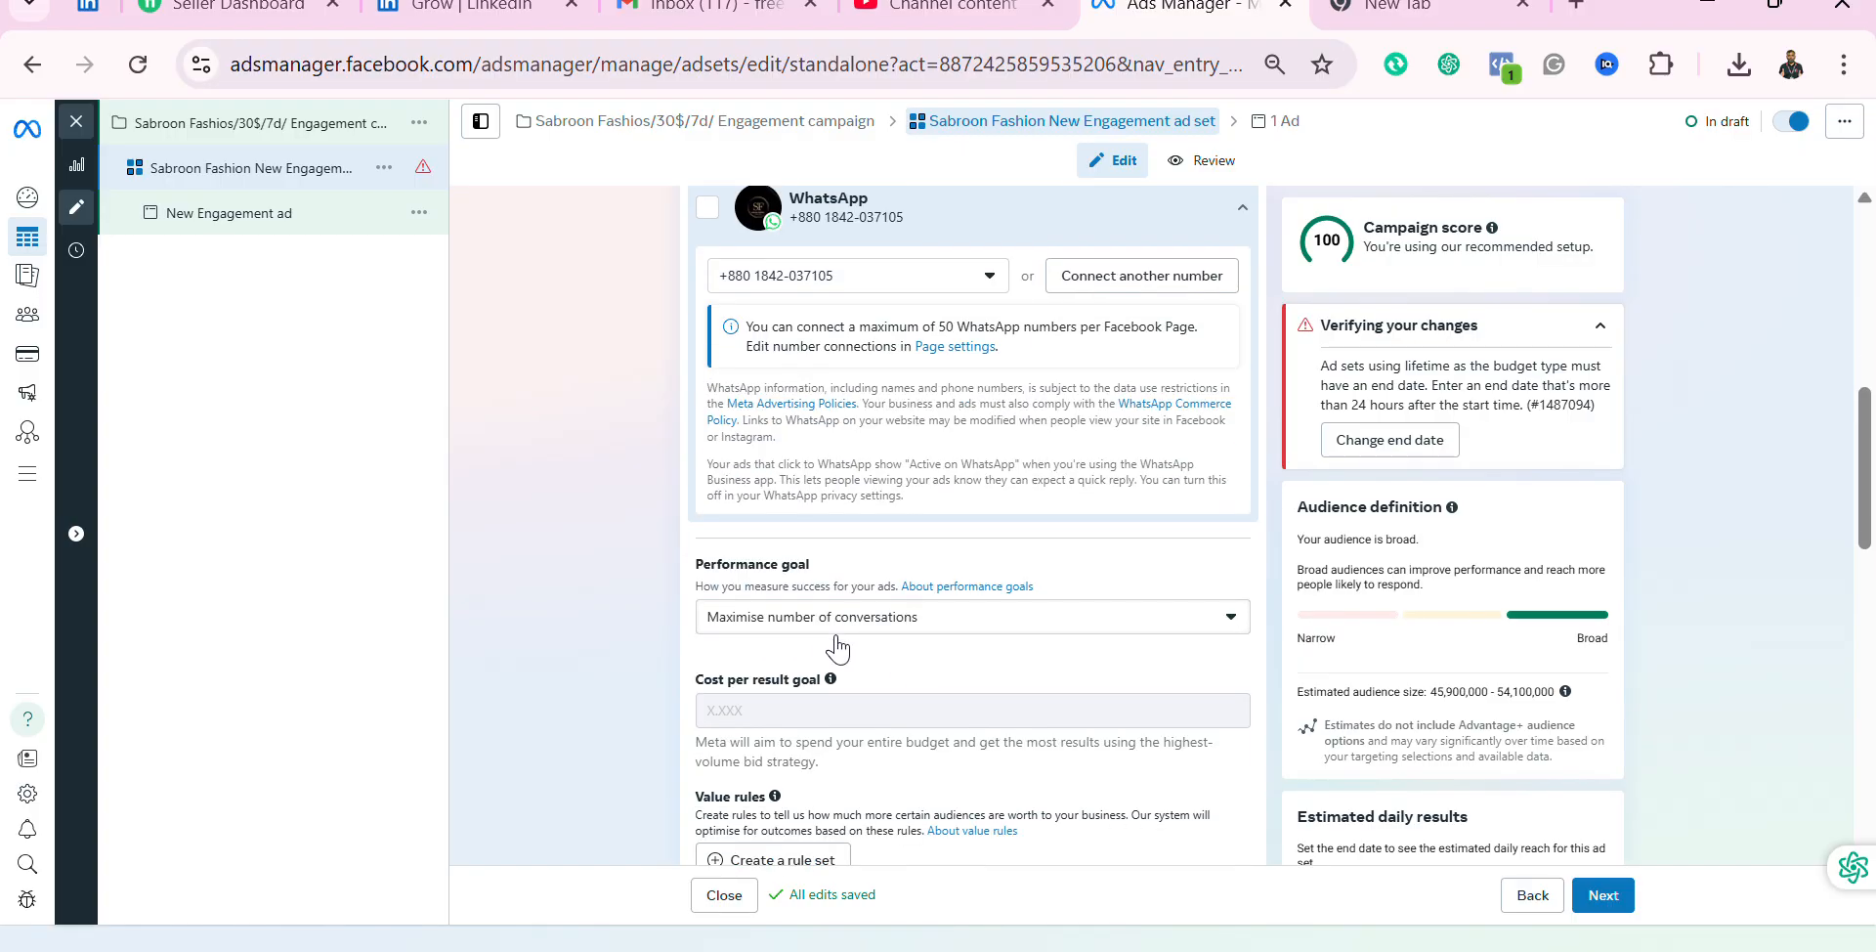
{"action": "left_click", "coordinate": [1229, 628]}
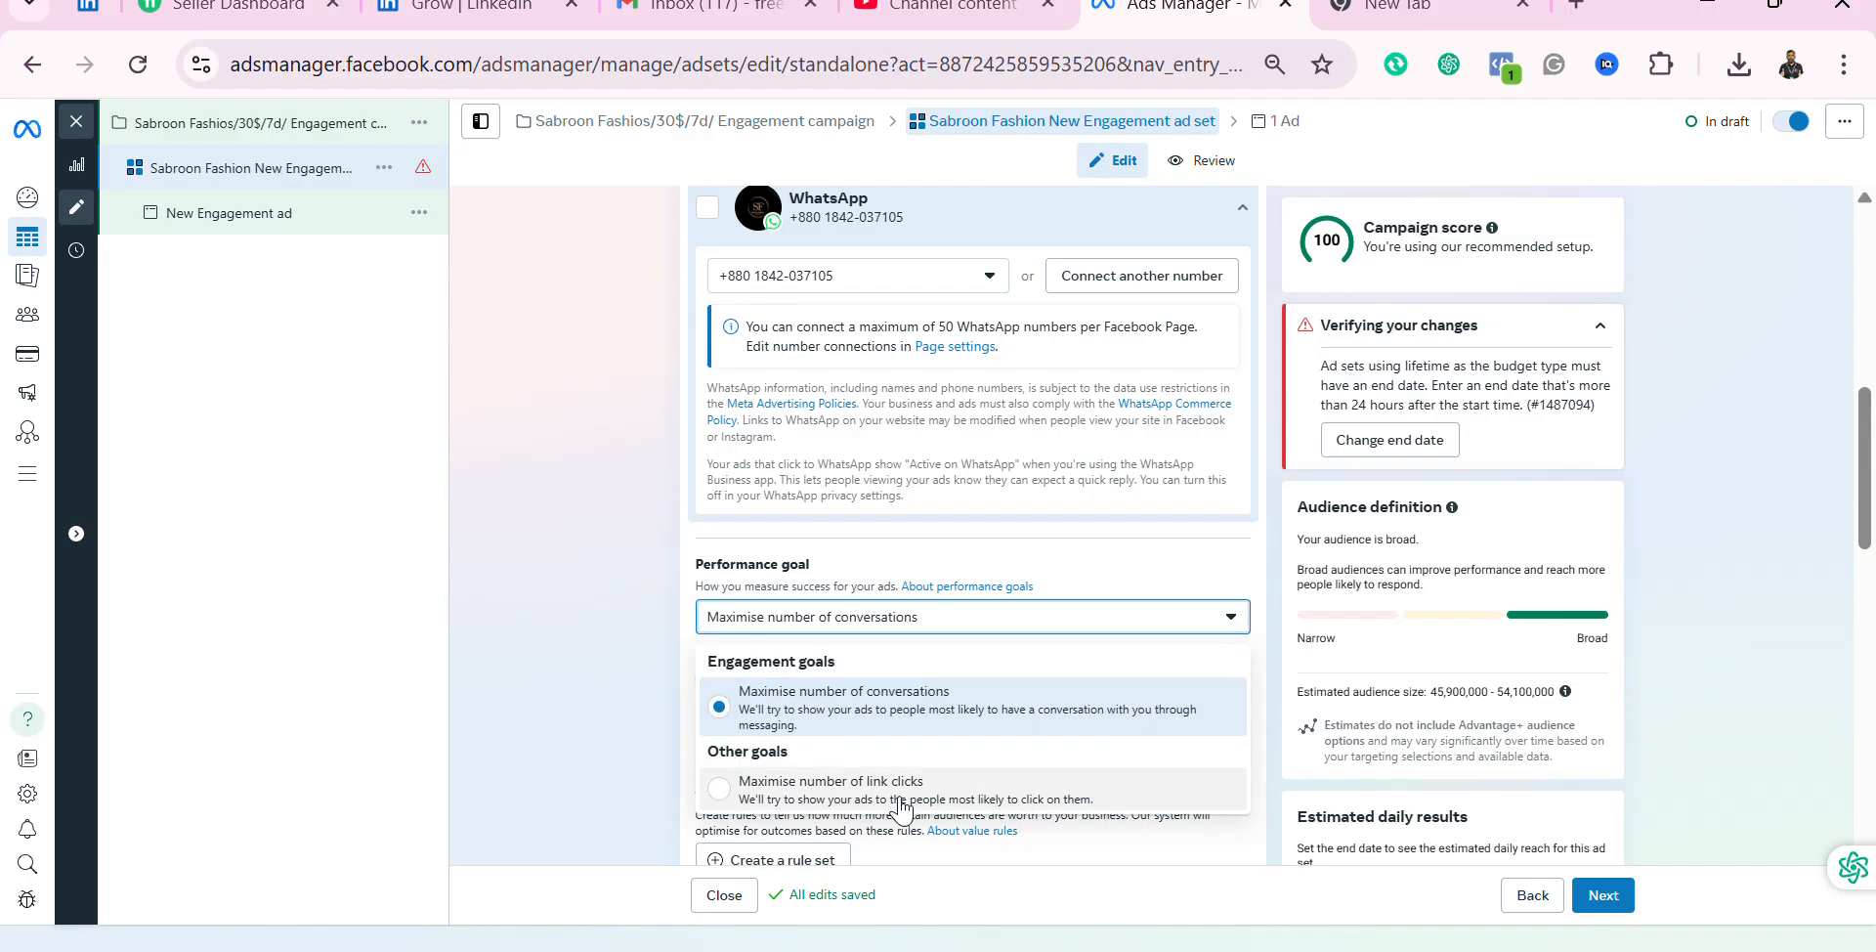
{"action": "left_click", "coordinate": [1118, 572]}
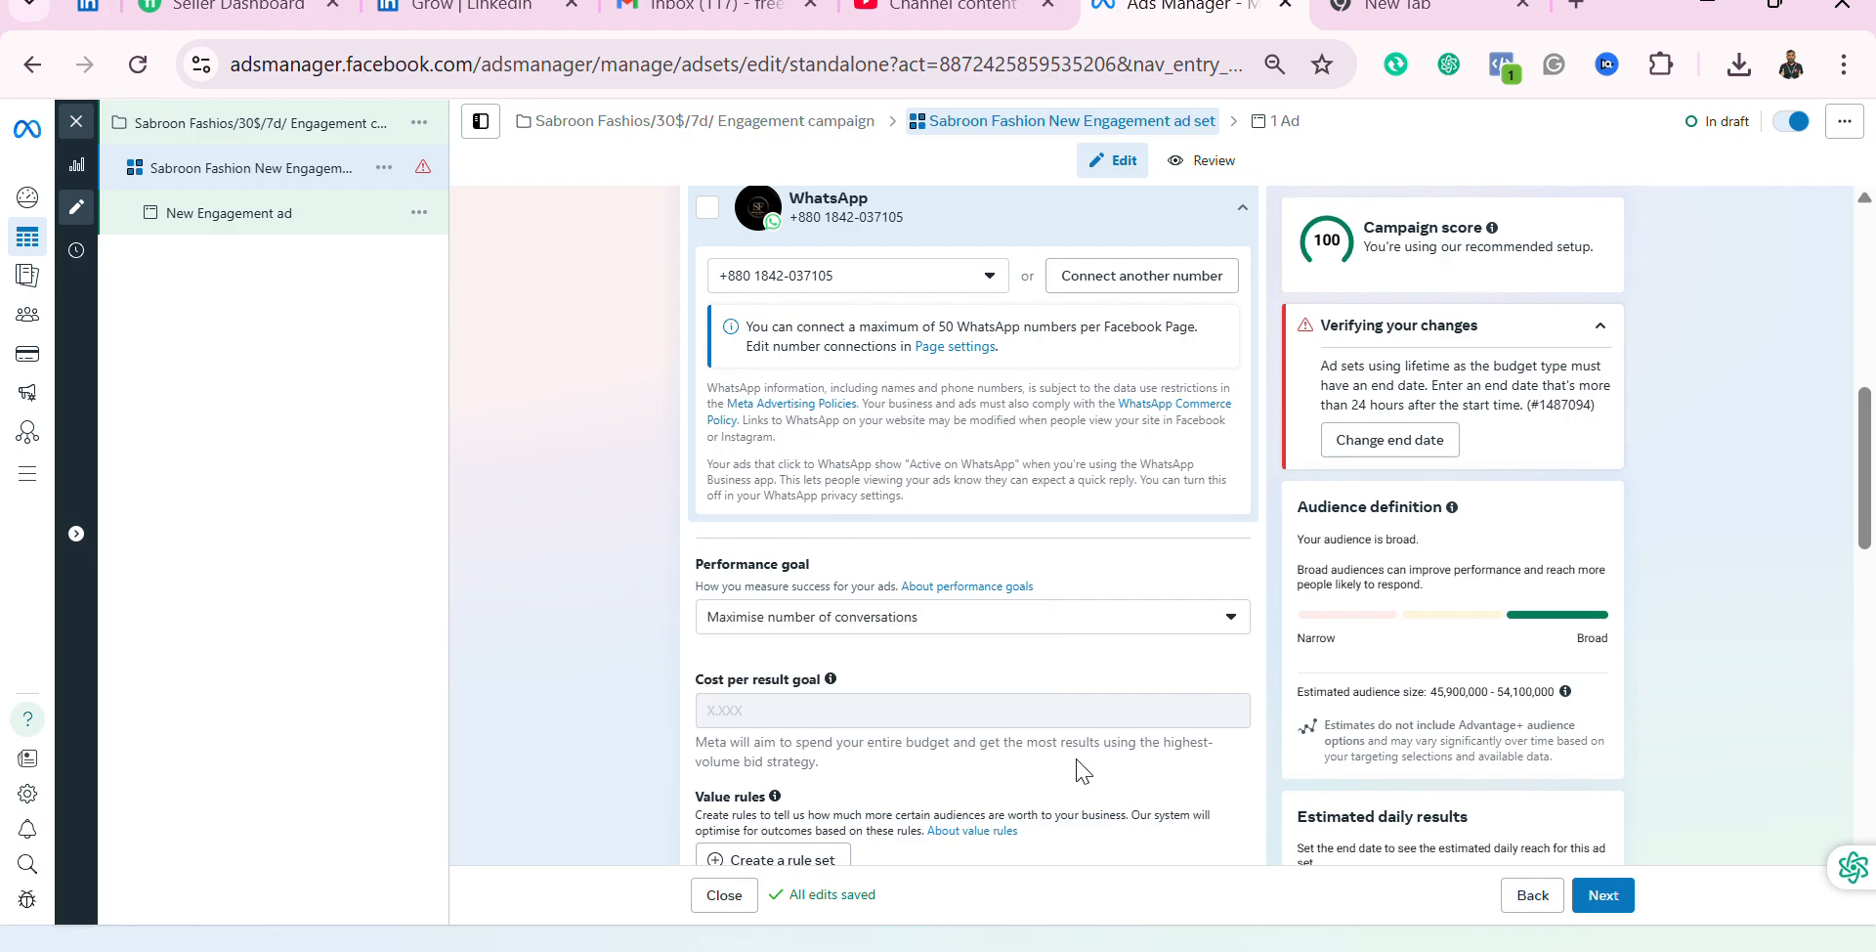
Step: Schedule the ad set to start on 17 August 2025 and end on 23 August 2025
{"action": "scroll", "coordinate": [1080, 770], "scroll_direction": "down", "scroll_amount": 3}
{"action": "scroll", "coordinate": [1080, 771], "scroll_direction": "down", "scroll_amount": 3}
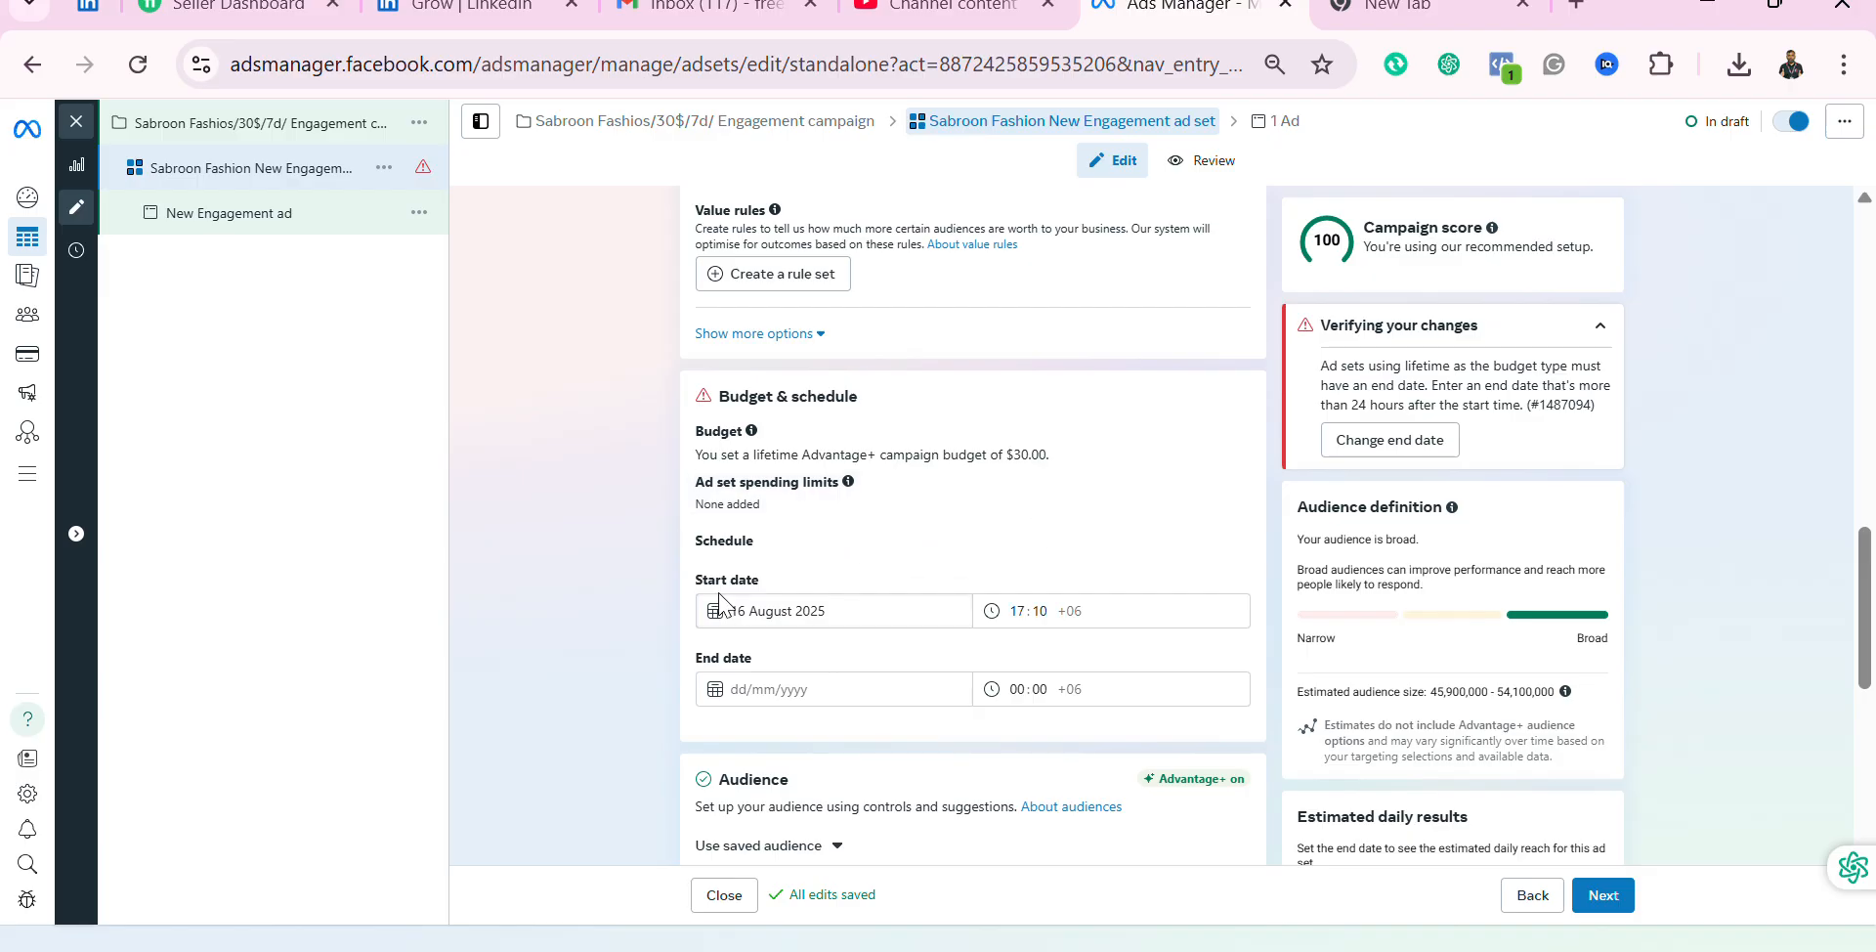
{"action": "left_click", "coordinate": [826, 613]}
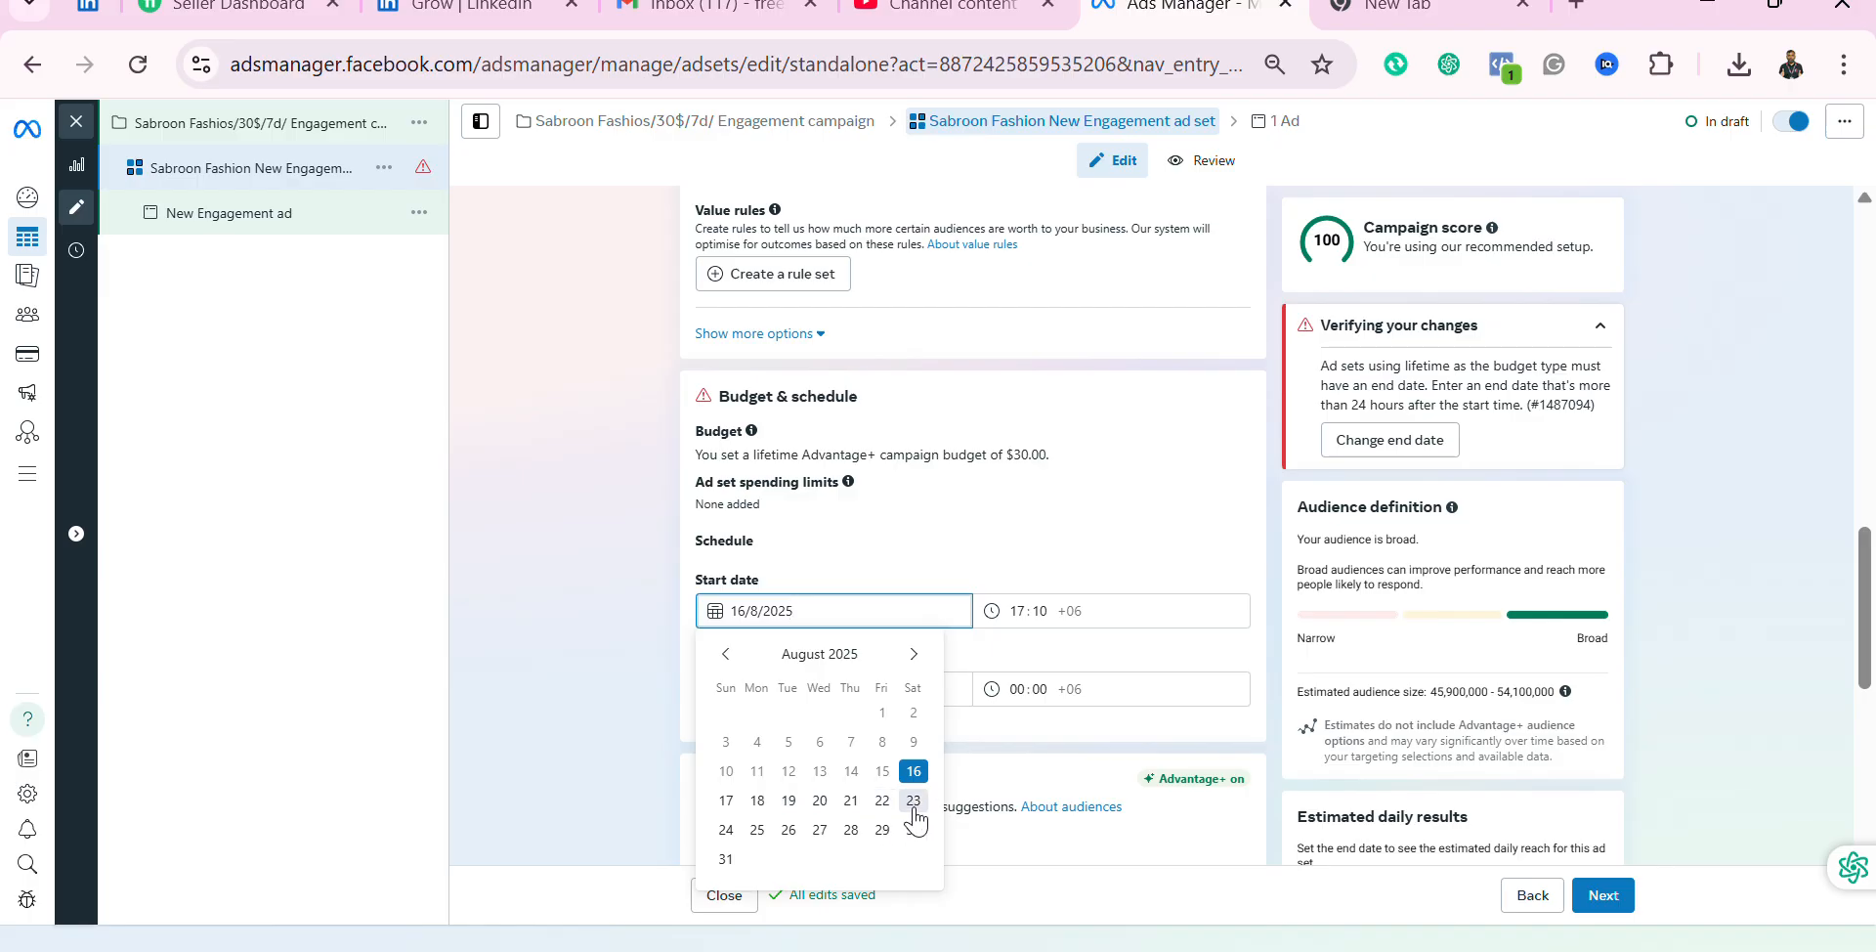
{"action": "left_click", "coordinate": [723, 801]}
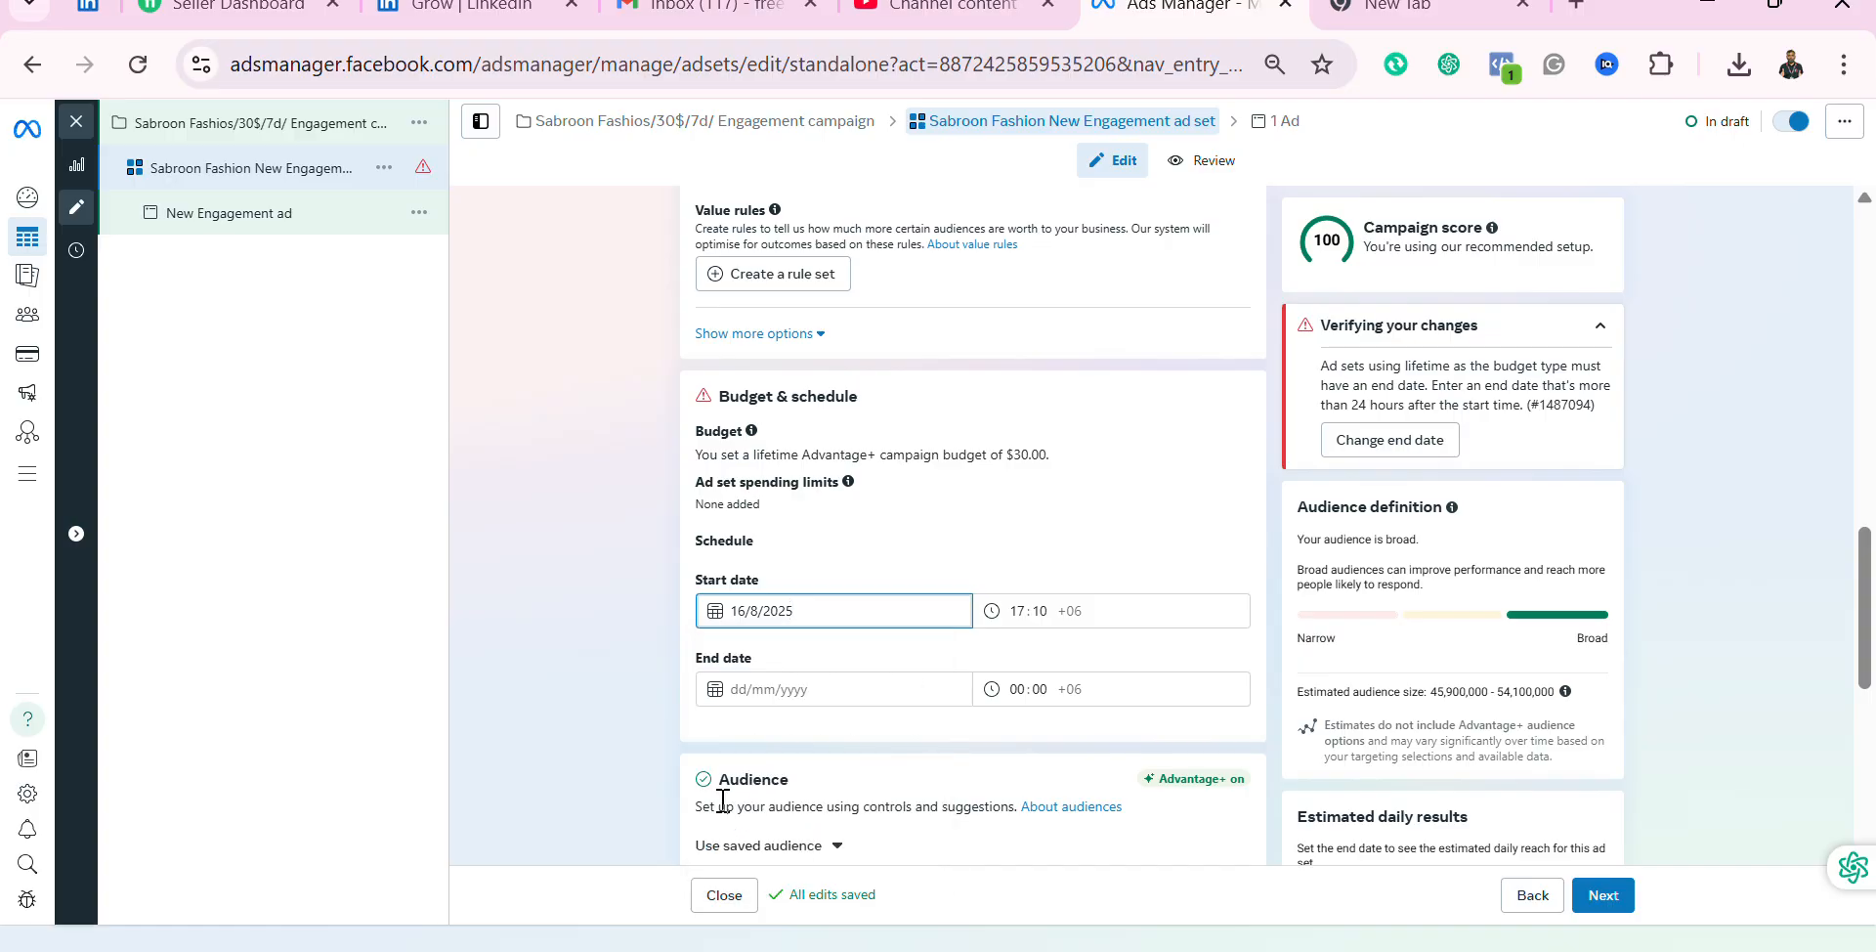
{"action": "left_click", "coordinate": [914, 696]}
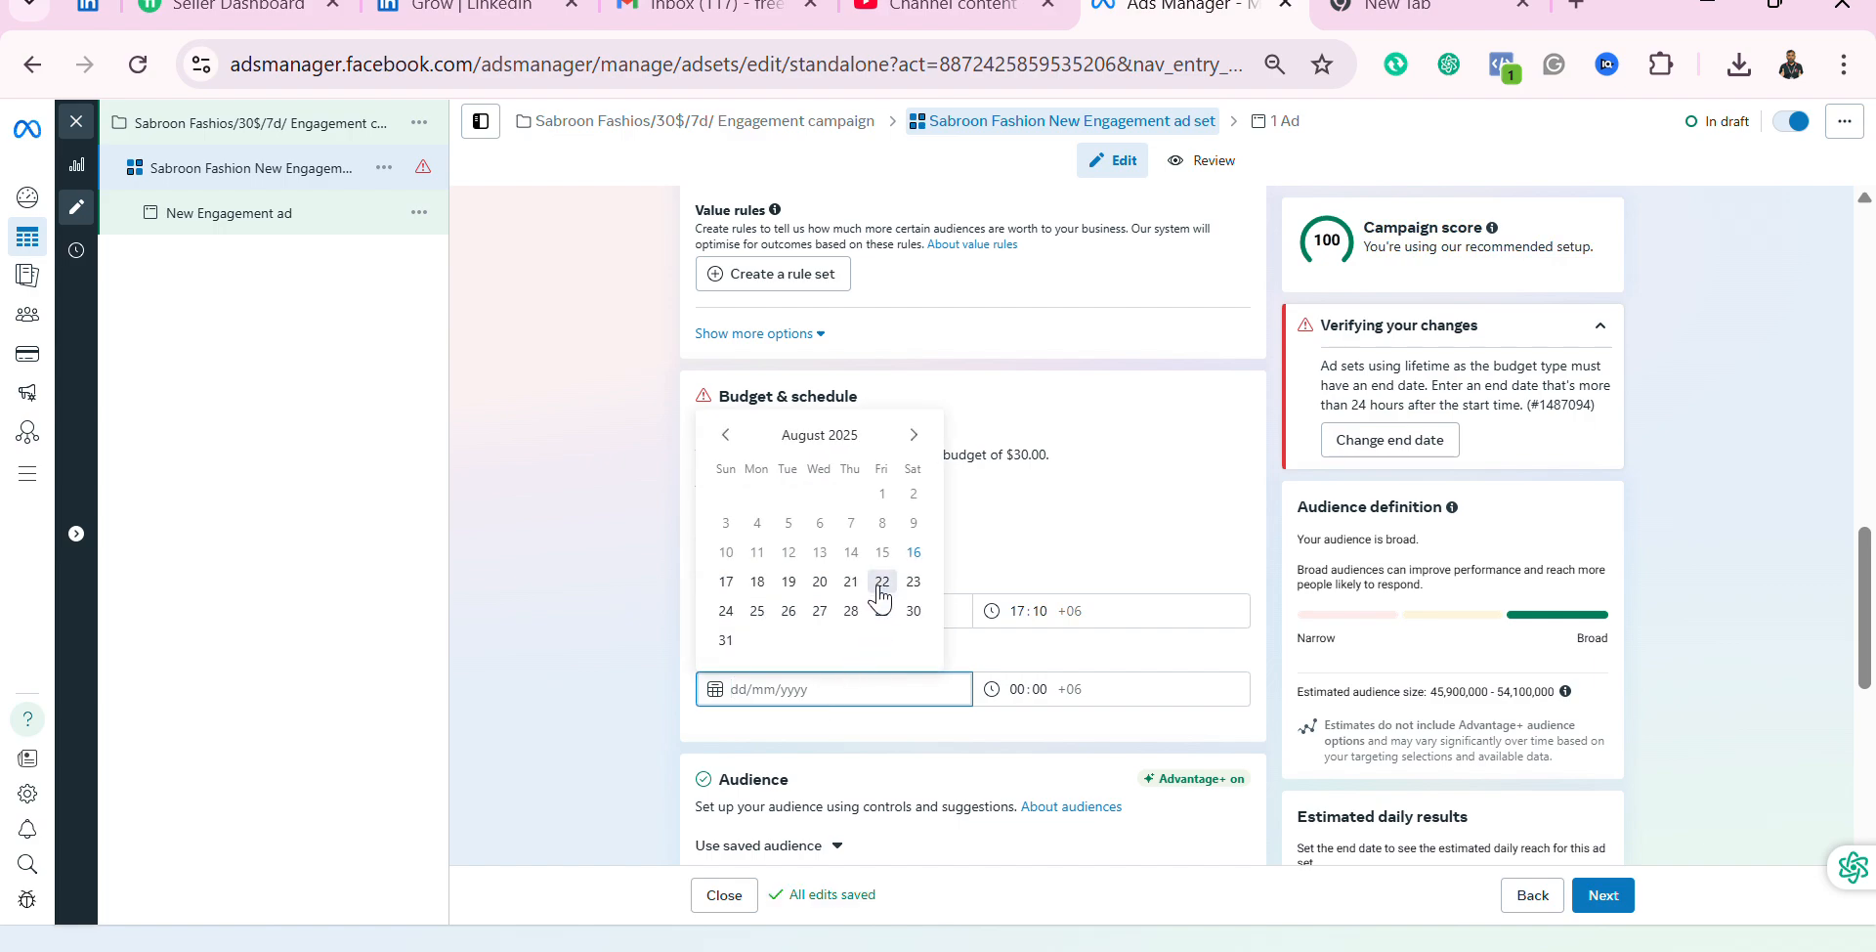
{"action": "left_click", "coordinate": [914, 581]}
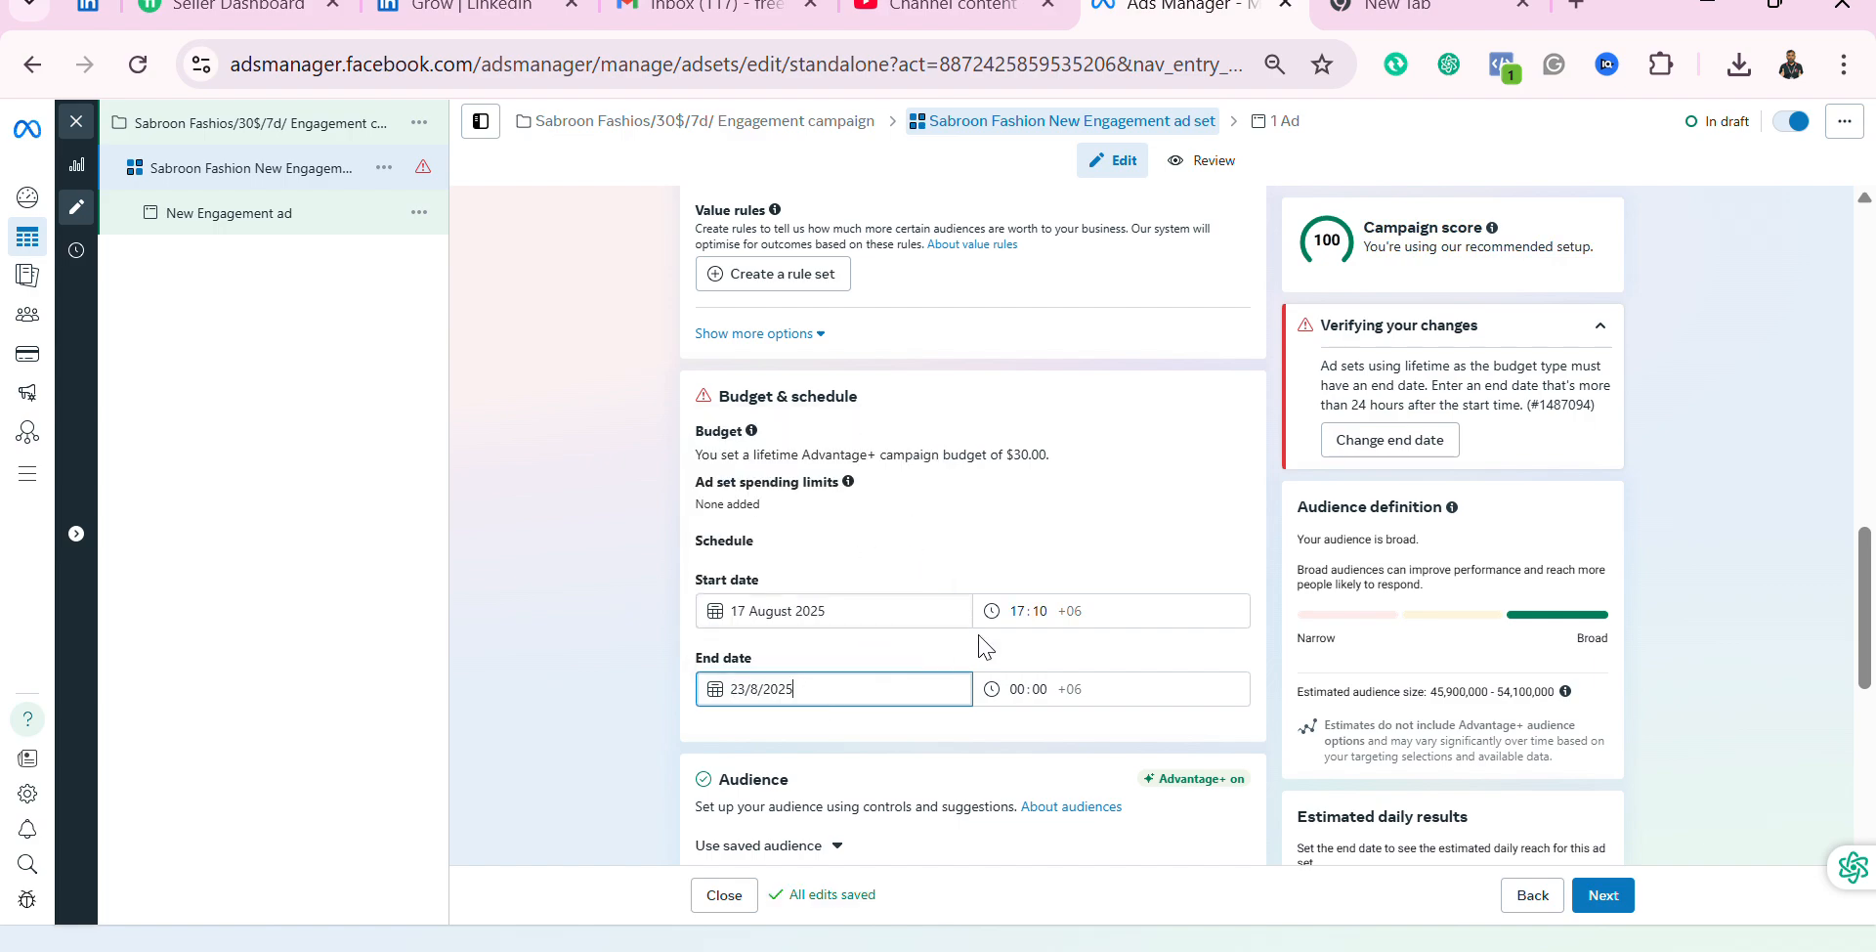
Step: Set the ad set's start time to 09:00
{"action": "left_click", "coordinate": [1025, 611]}
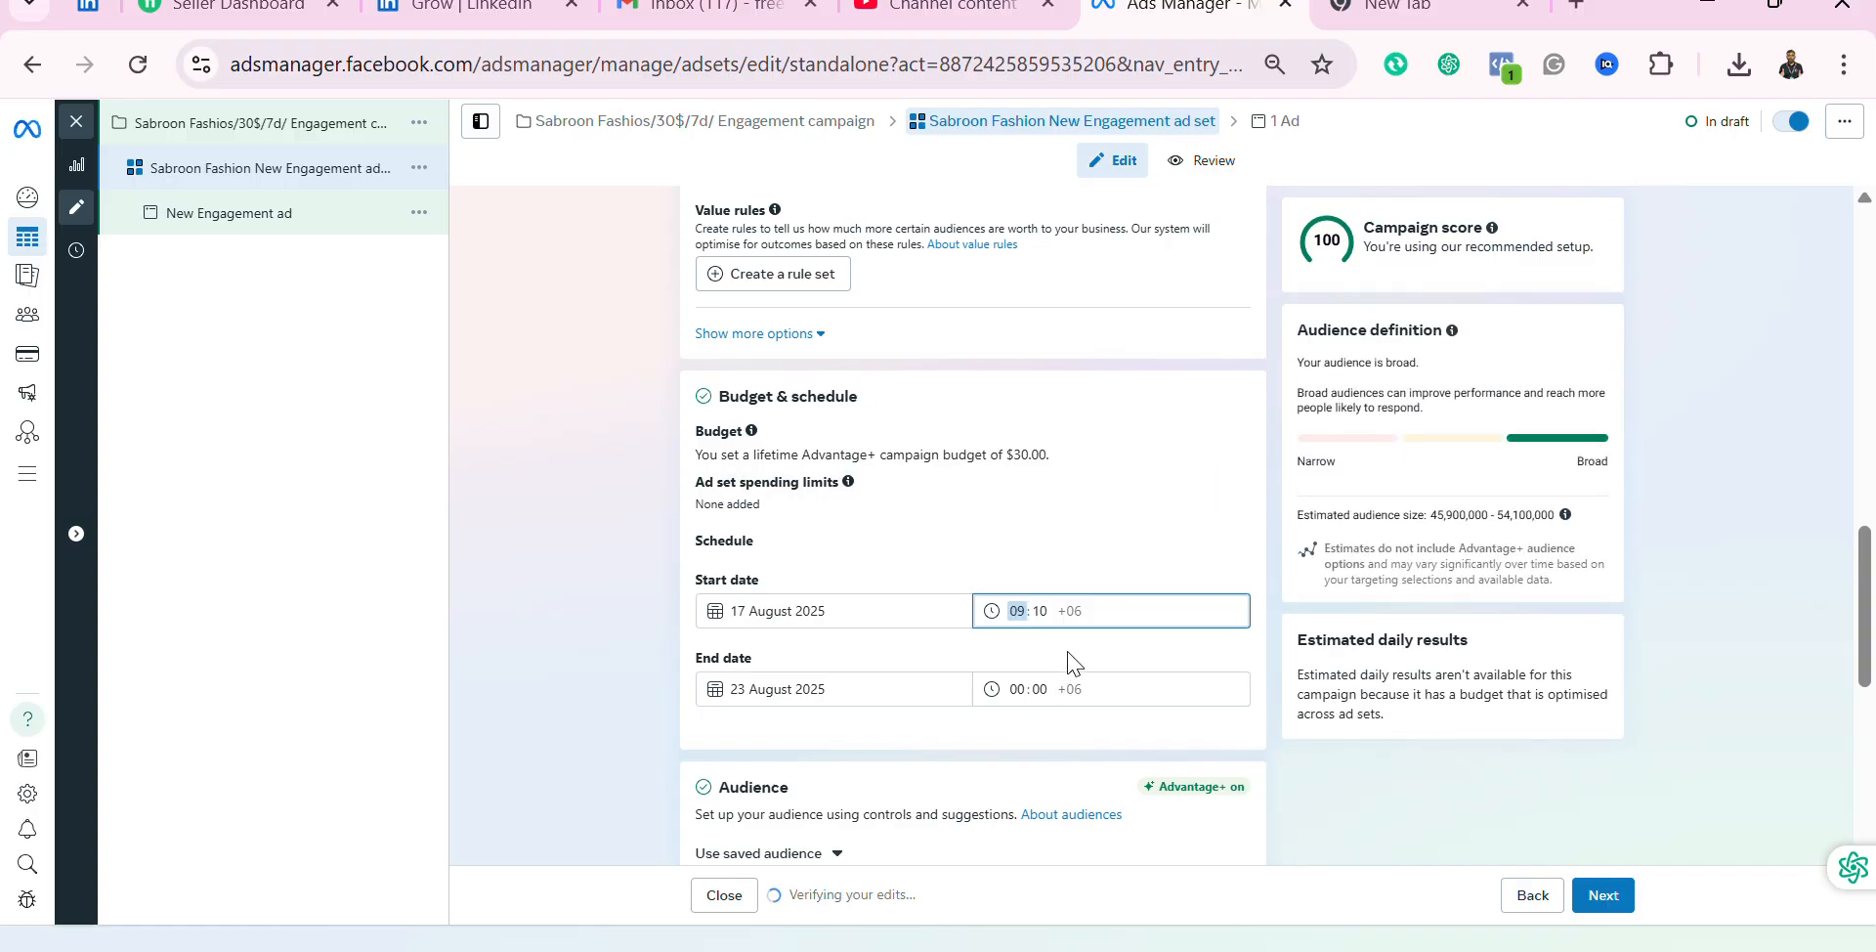
{"action": "left_click", "coordinate": [1046, 612]}
{"action": "left_click", "coordinate": [1029, 692]}
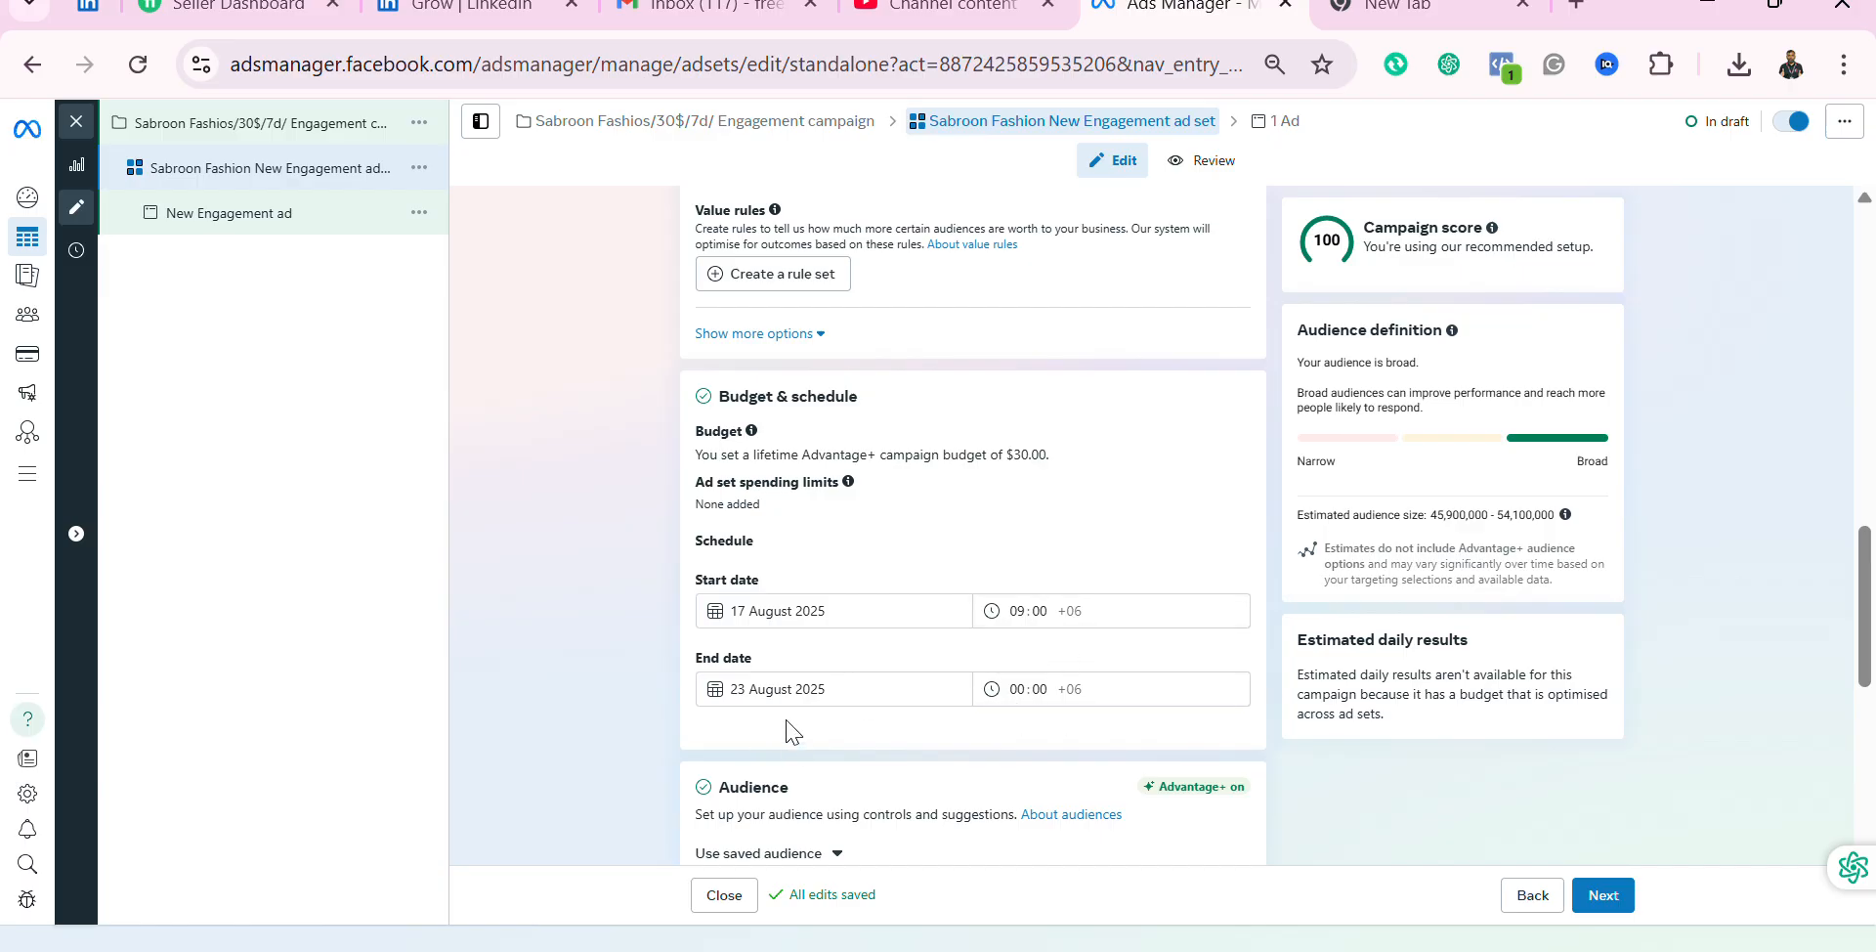
Step: Review the ad set's audience controls, audience suggestion and placement sections along with the schedule
{"action": "scroll", "coordinate": [795, 734], "scroll_direction": "down", "scroll_amount": 2}
{"action": "scroll", "coordinate": [847, 767], "scroll_direction": "down", "scroll_amount": 2}
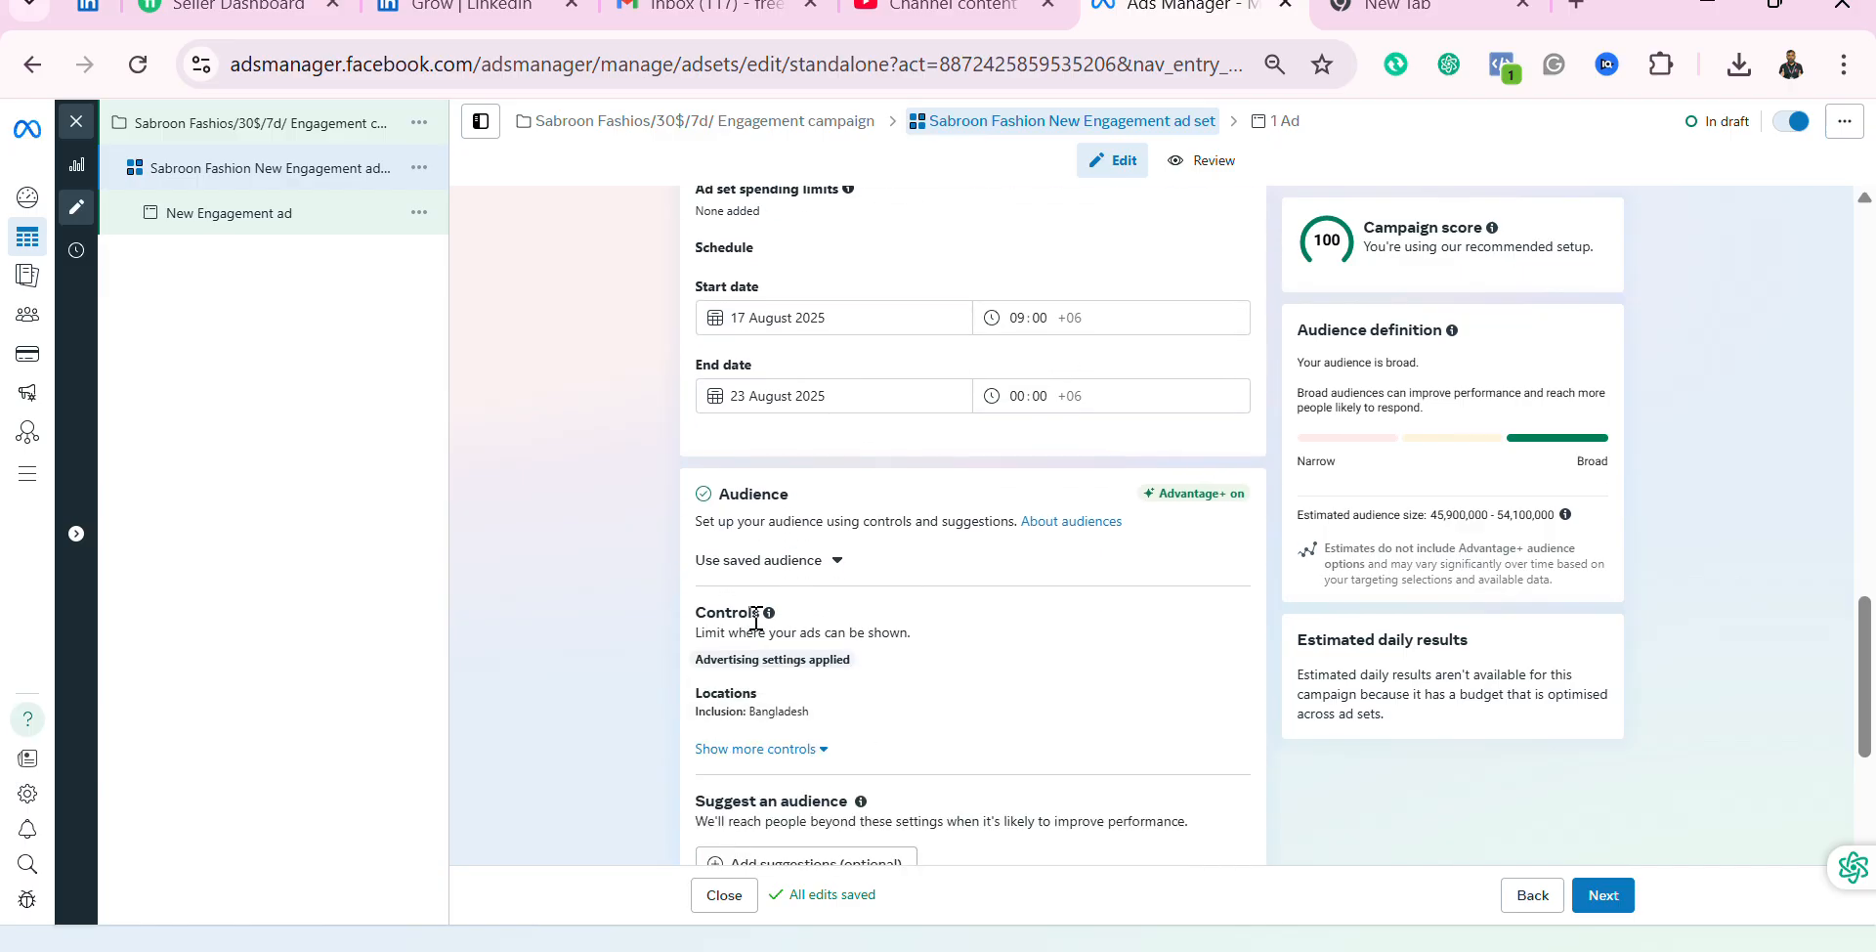
{"action": "scroll", "coordinate": [796, 552], "scroll_direction": "down", "scroll_amount": 1}
{"action": "scroll", "coordinate": [806, 547], "scroll_direction": "down", "scroll_amount": 1}
{"action": "scroll", "coordinate": [918, 577], "scroll_direction": "up", "scroll_amount": 2}
{"action": "scroll", "coordinate": [980, 671], "scroll_direction": "down", "scroll_amount": 2}
{"action": "scroll", "coordinate": [967, 657], "scroll_direction": "up", "scroll_amount": 2}
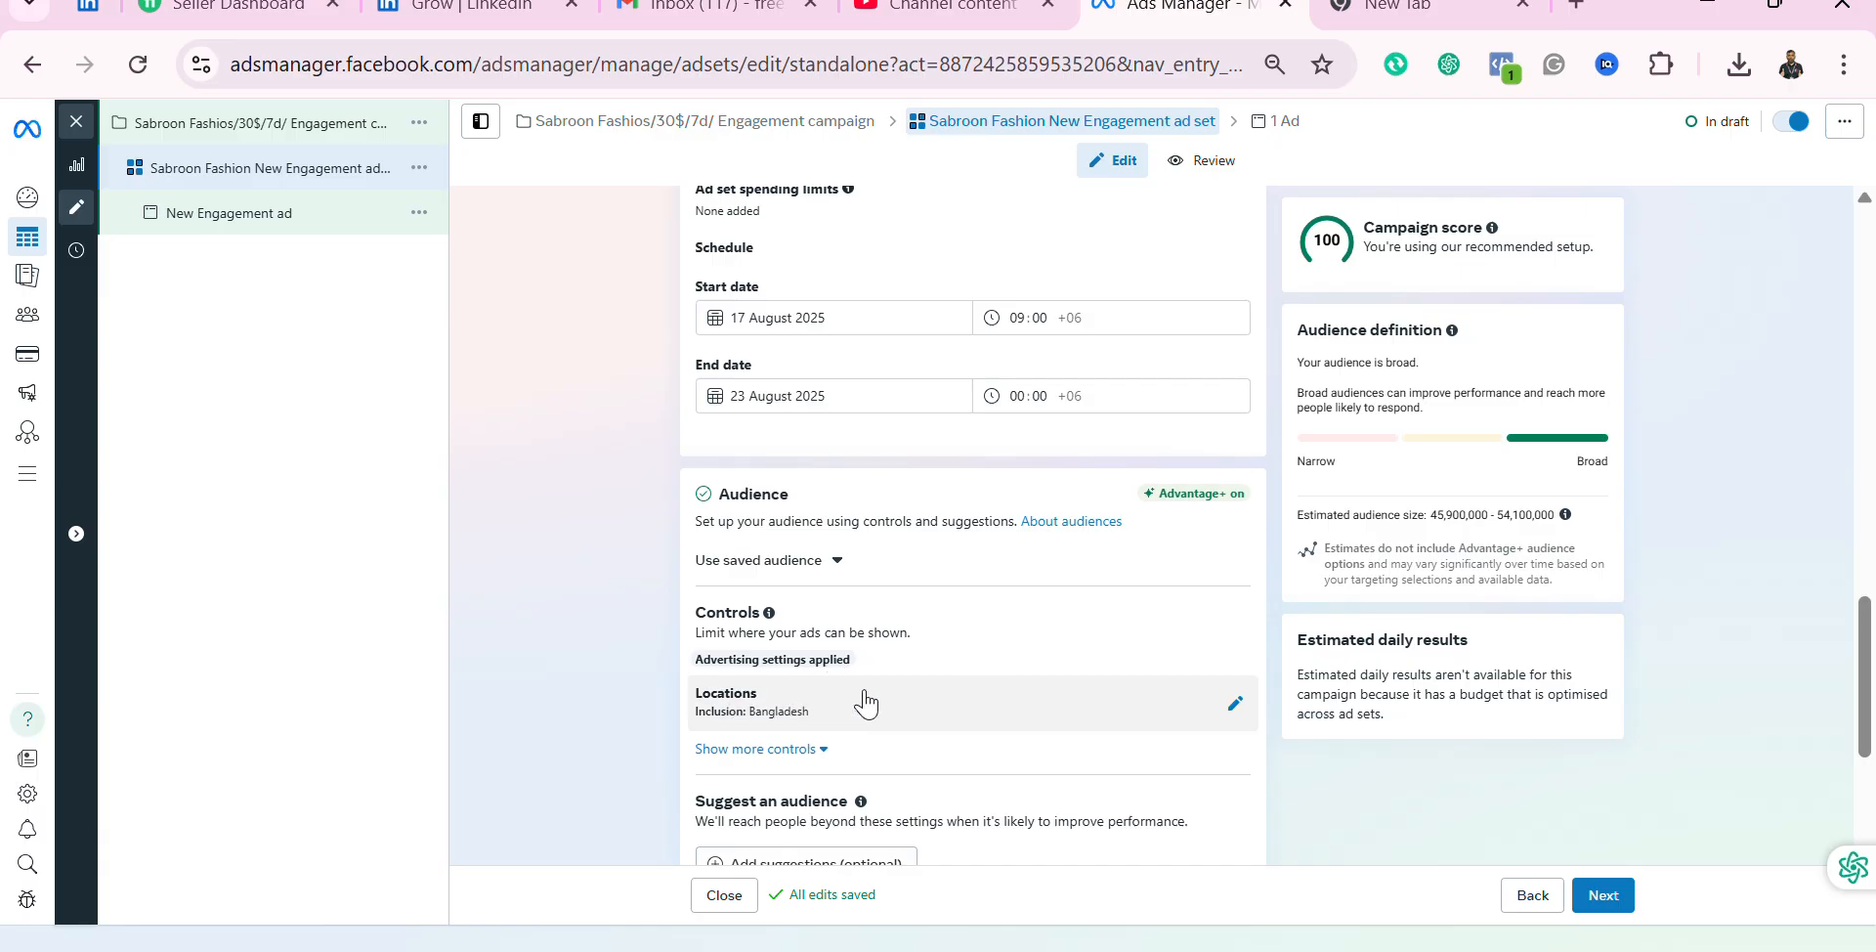
{"action": "scroll", "coordinate": [1048, 578], "scroll_direction": "down", "scroll_amount": 3}
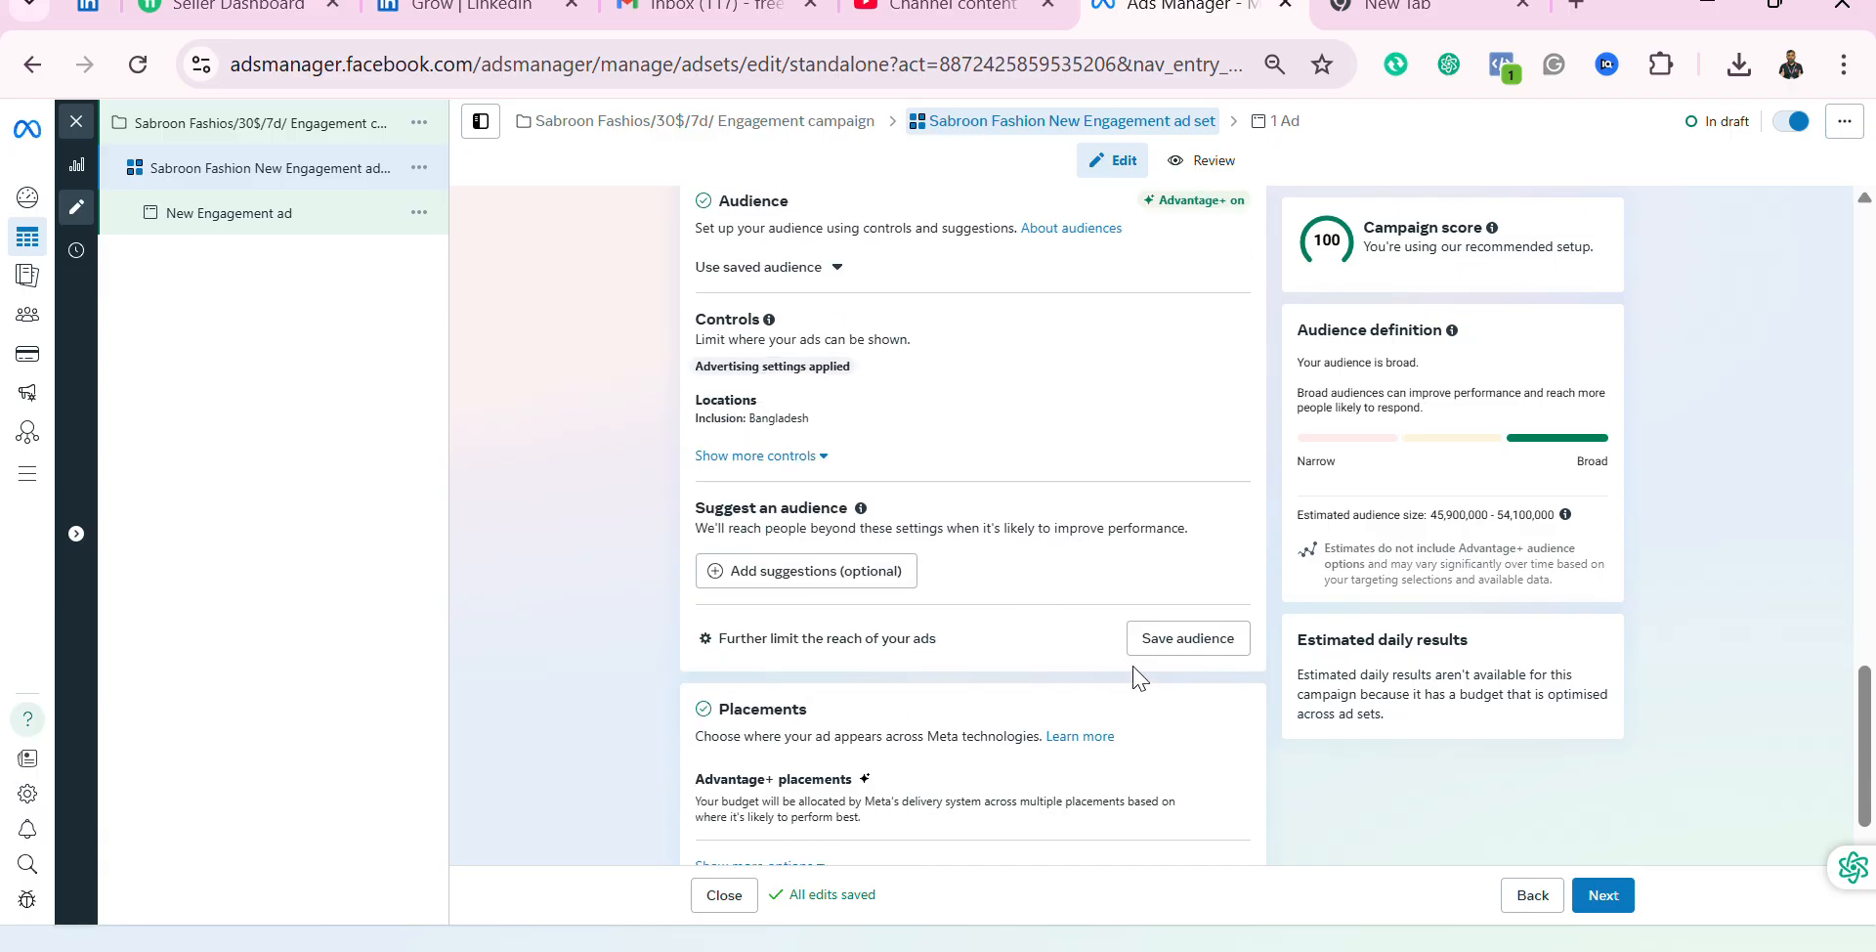
{"action": "scroll", "coordinate": [830, 616], "scroll_direction": "down", "scroll_amount": 1}
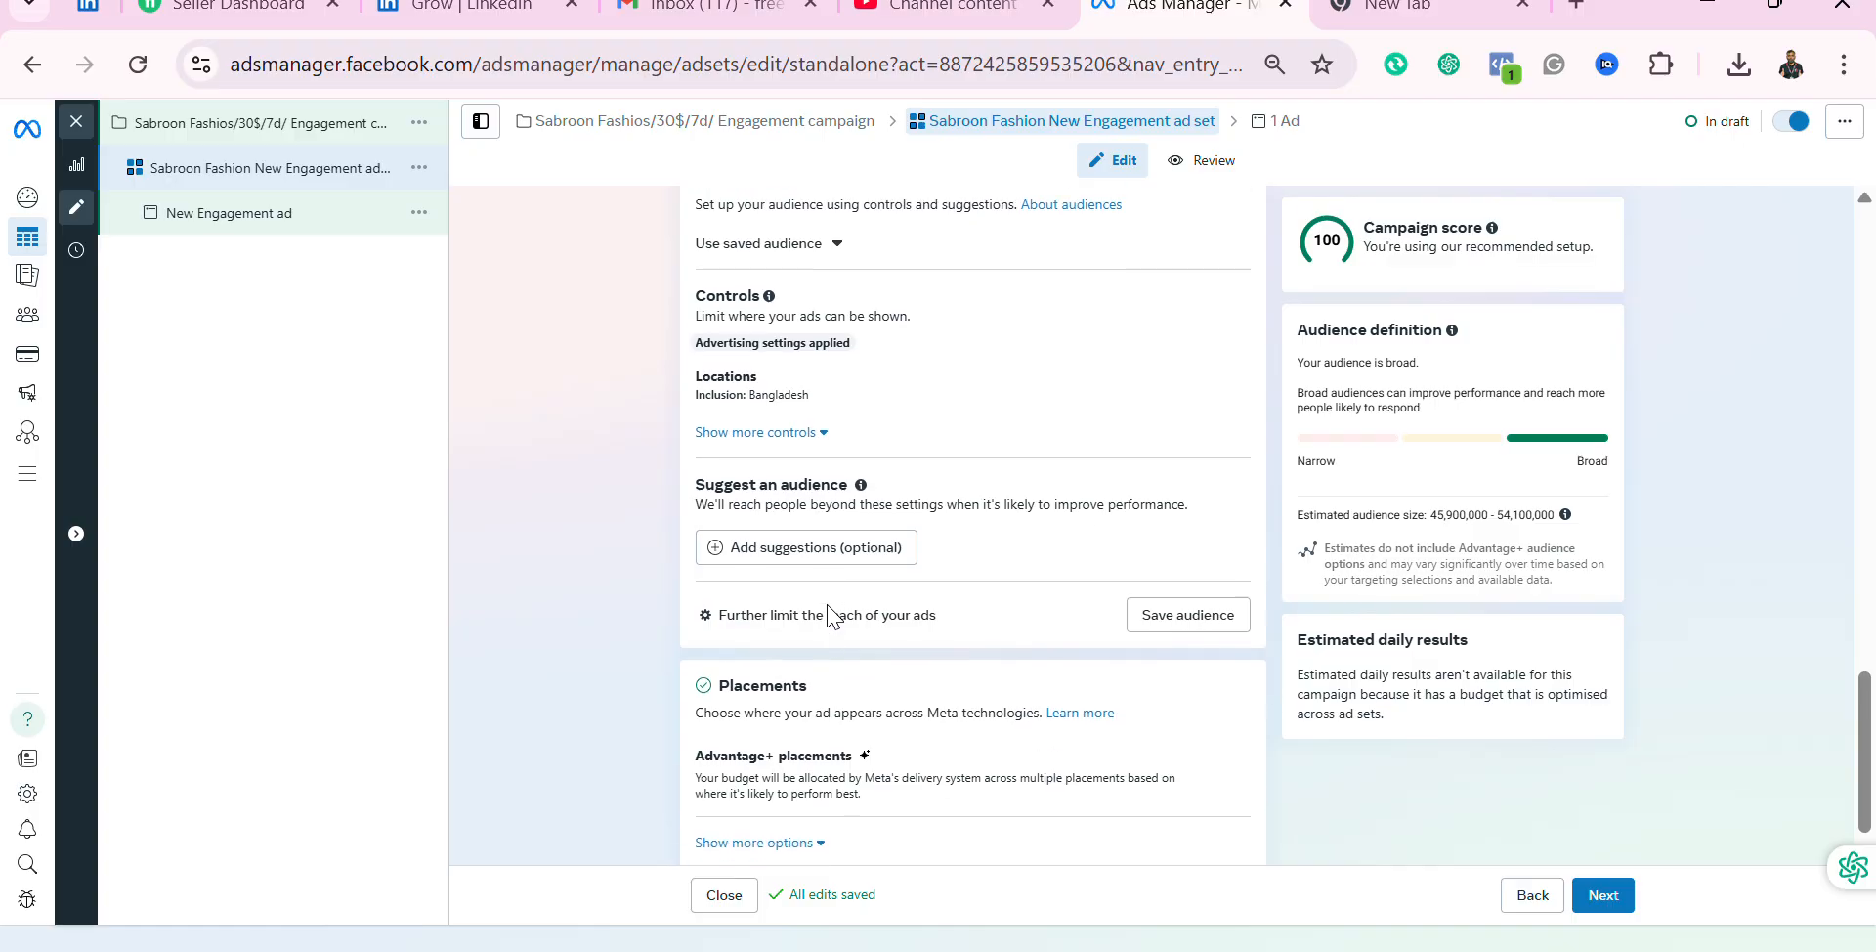
{"action": "scroll", "coordinate": [1026, 611], "scroll_direction": "up", "scroll_amount": 2}
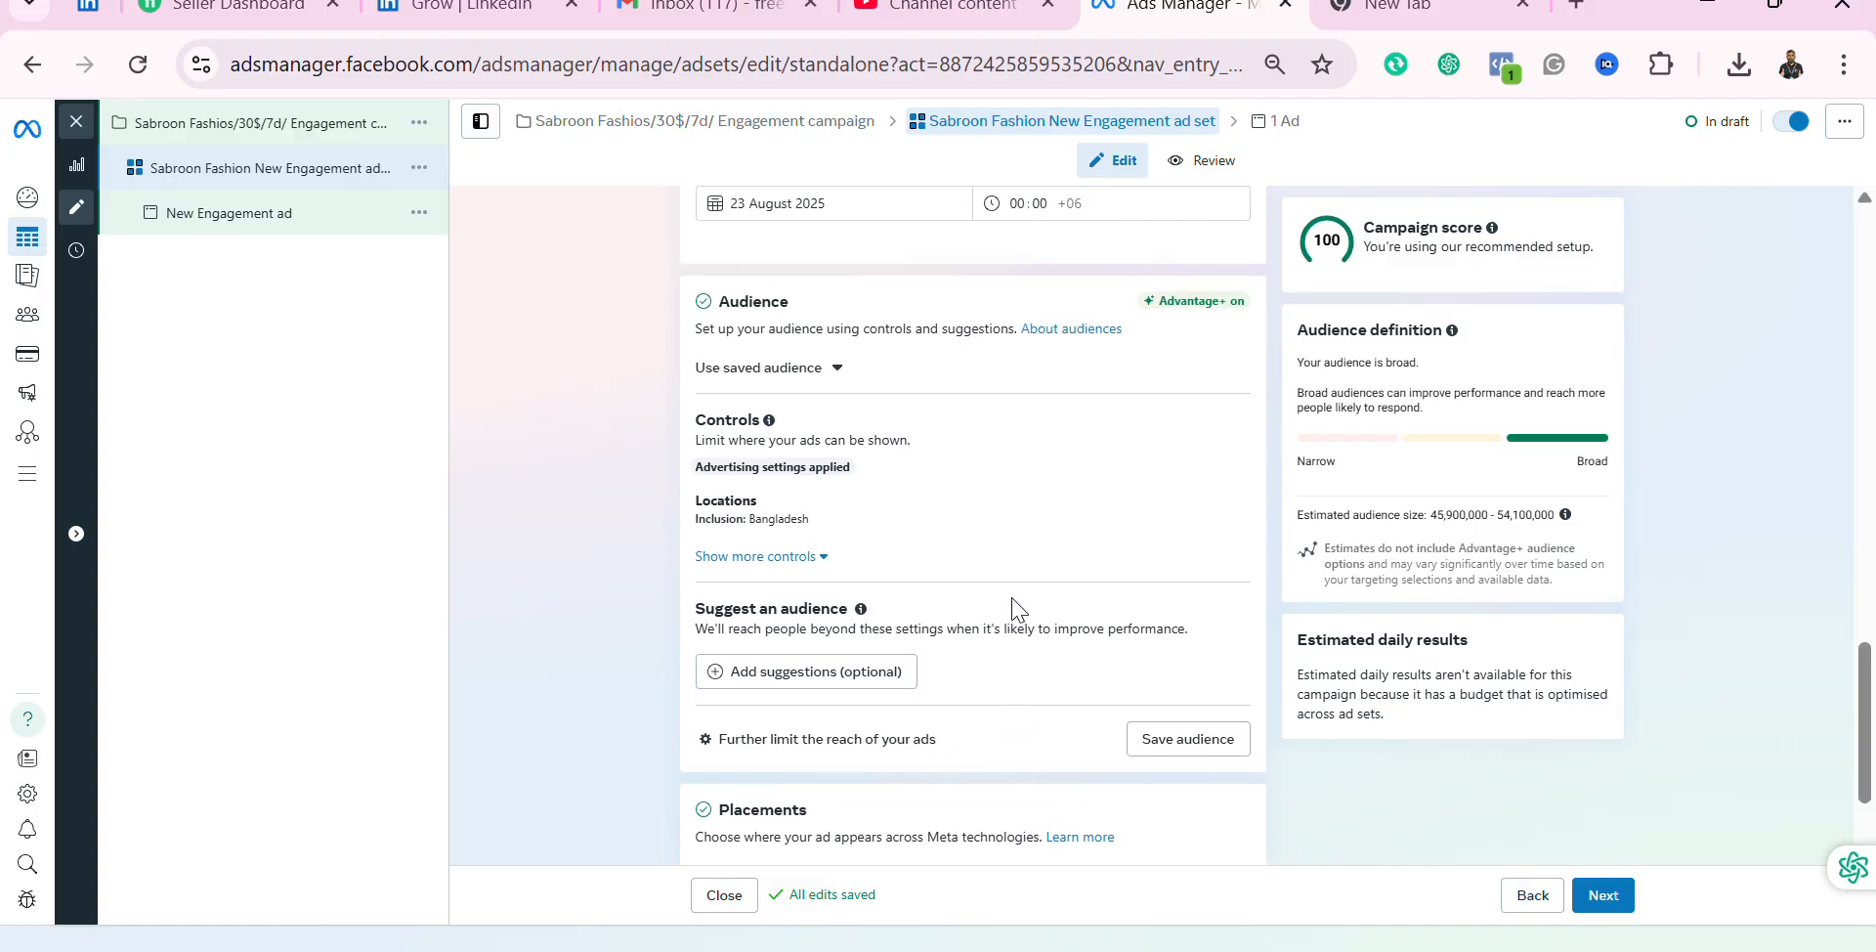
{"action": "scroll", "coordinate": [998, 608], "scroll_direction": "up", "scroll_amount": 3}
{"action": "scroll", "coordinate": [997, 609], "scroll_direction": "down", "scroll_amount": 5}
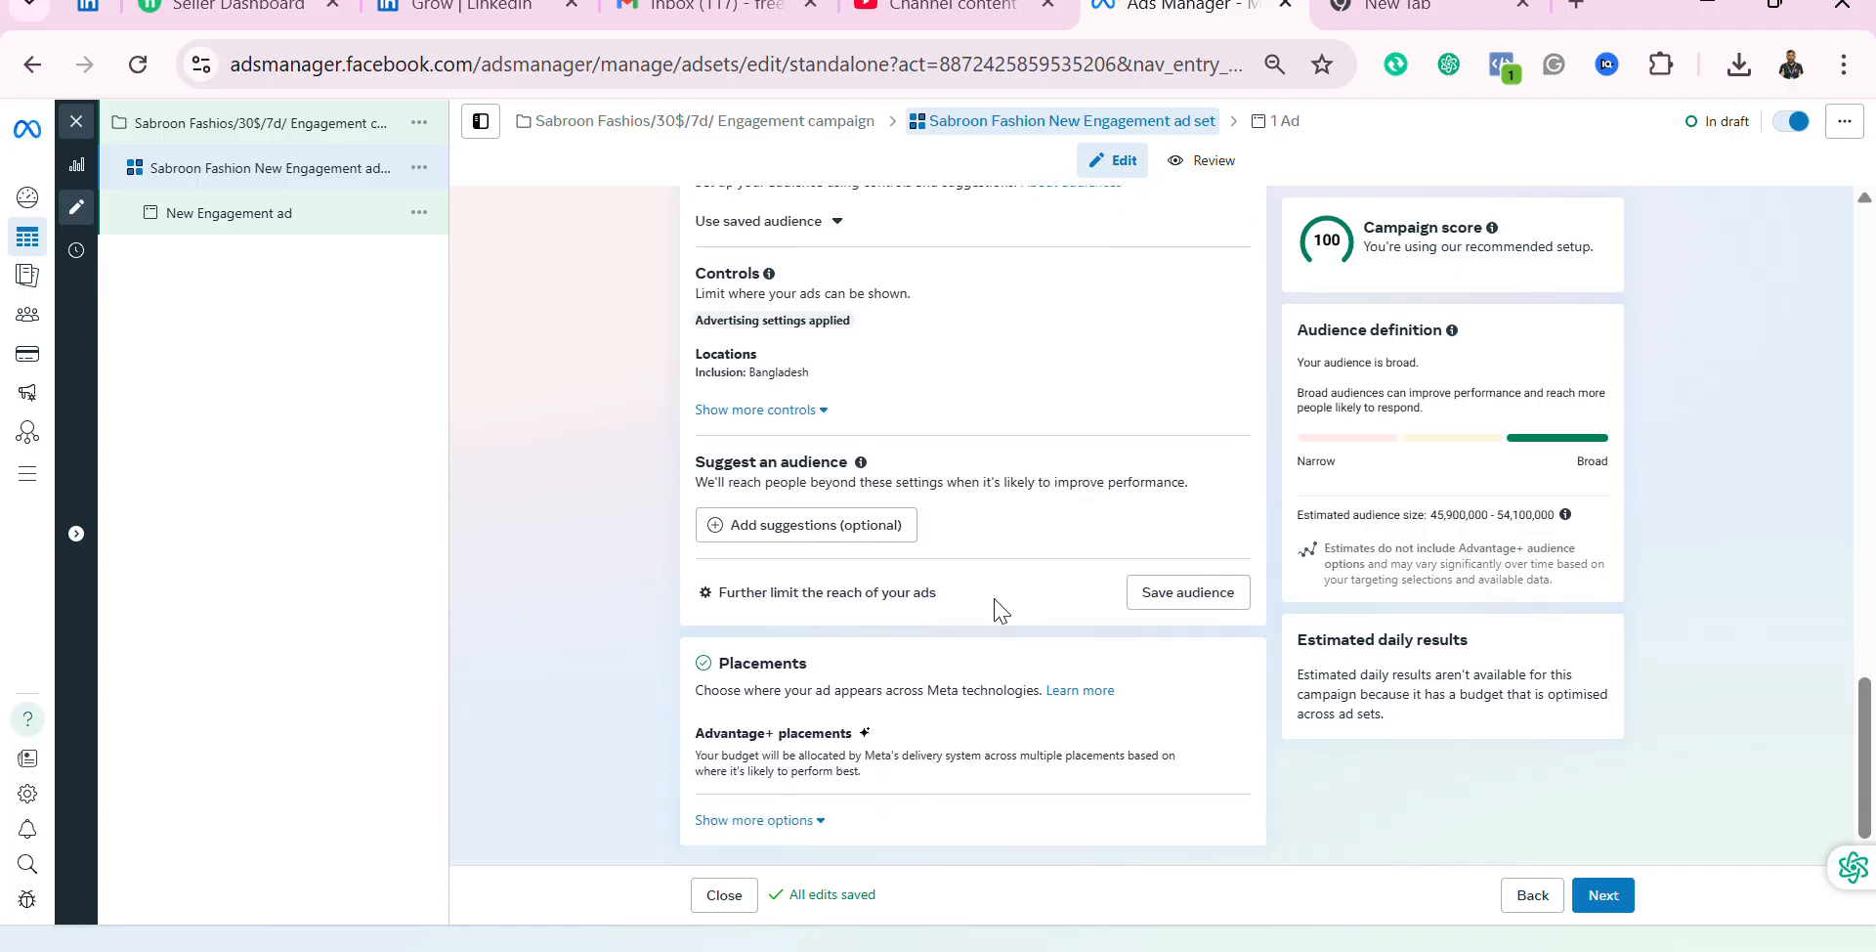
{"action": "scroll", "coordinate": [997, 611], "scroll_direction": "up", "scroll_amount": 5}
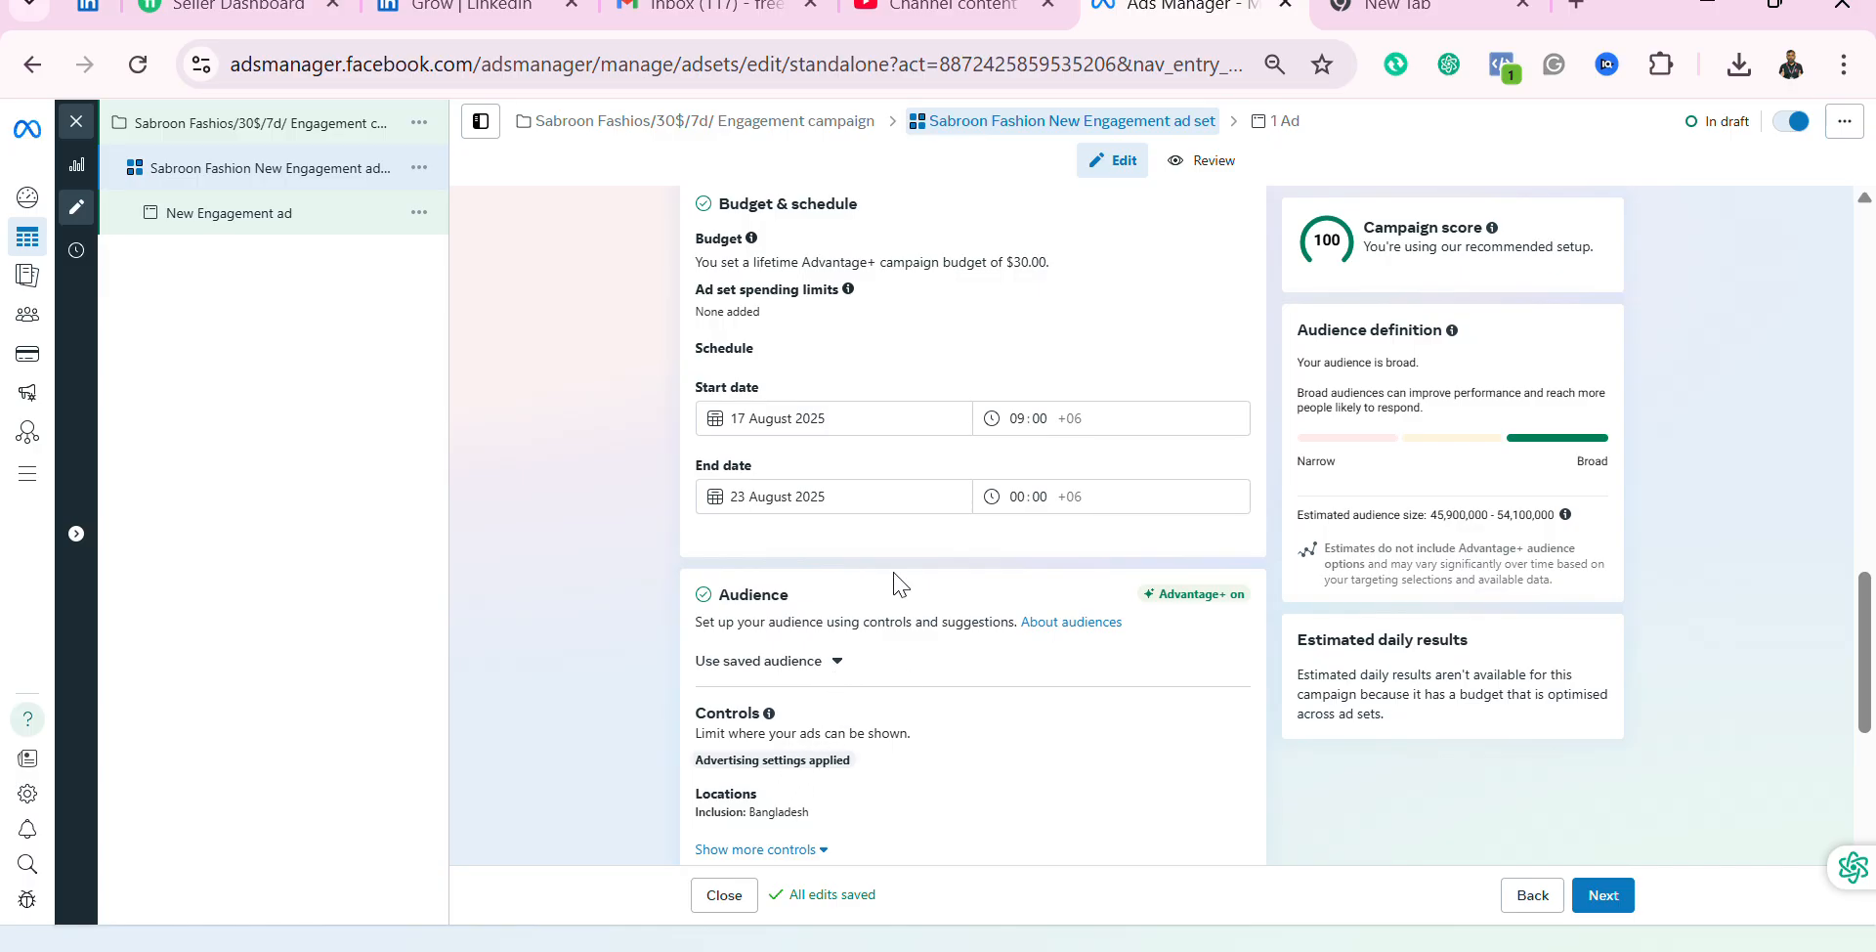
{"action": "scroll", "coordinate": [913, 645], "scroll_direction": "down", "scroll_amount": 2}
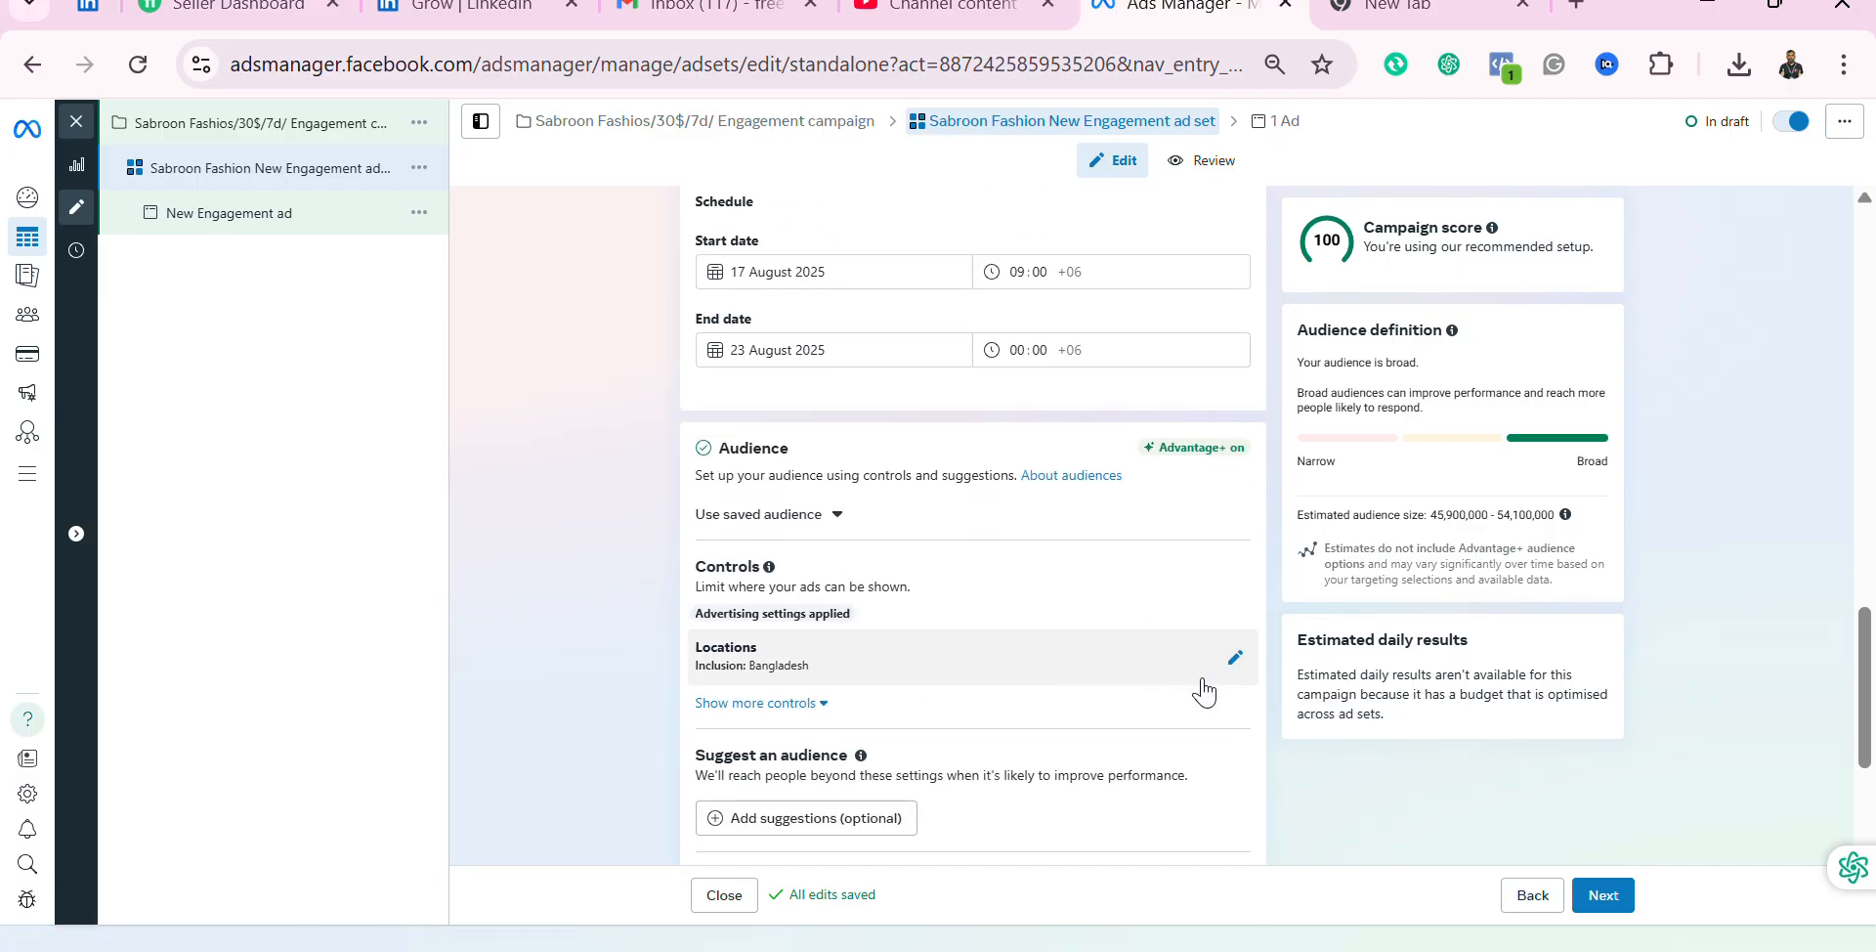
{"action": "scroll", "coordinate": [1199, 686], "scroll_direction": "down", "scroll_amount": 2}
{"action": "scroll", "coordinate": [989, 687], "scroll_direction": "down", "scroll_amount": 2}
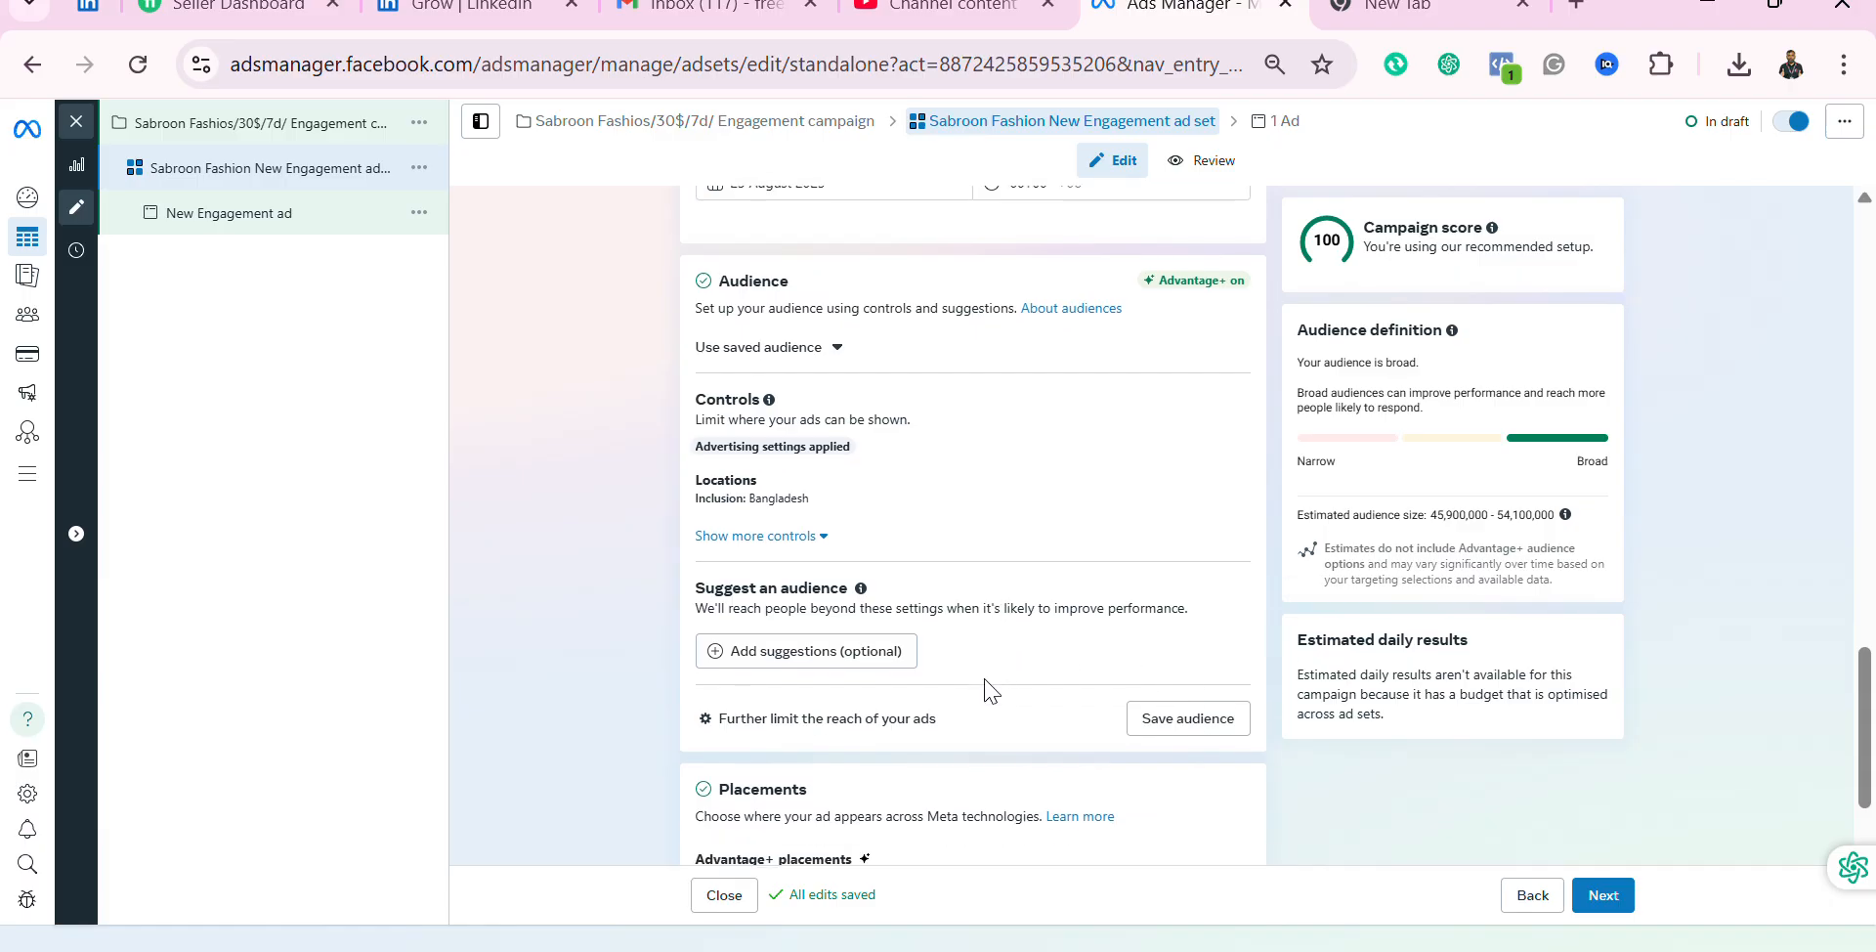
{"action": "scroll", "coordinate": [986, 683], "scroll_direction": "up", "scroll_amount": 2}
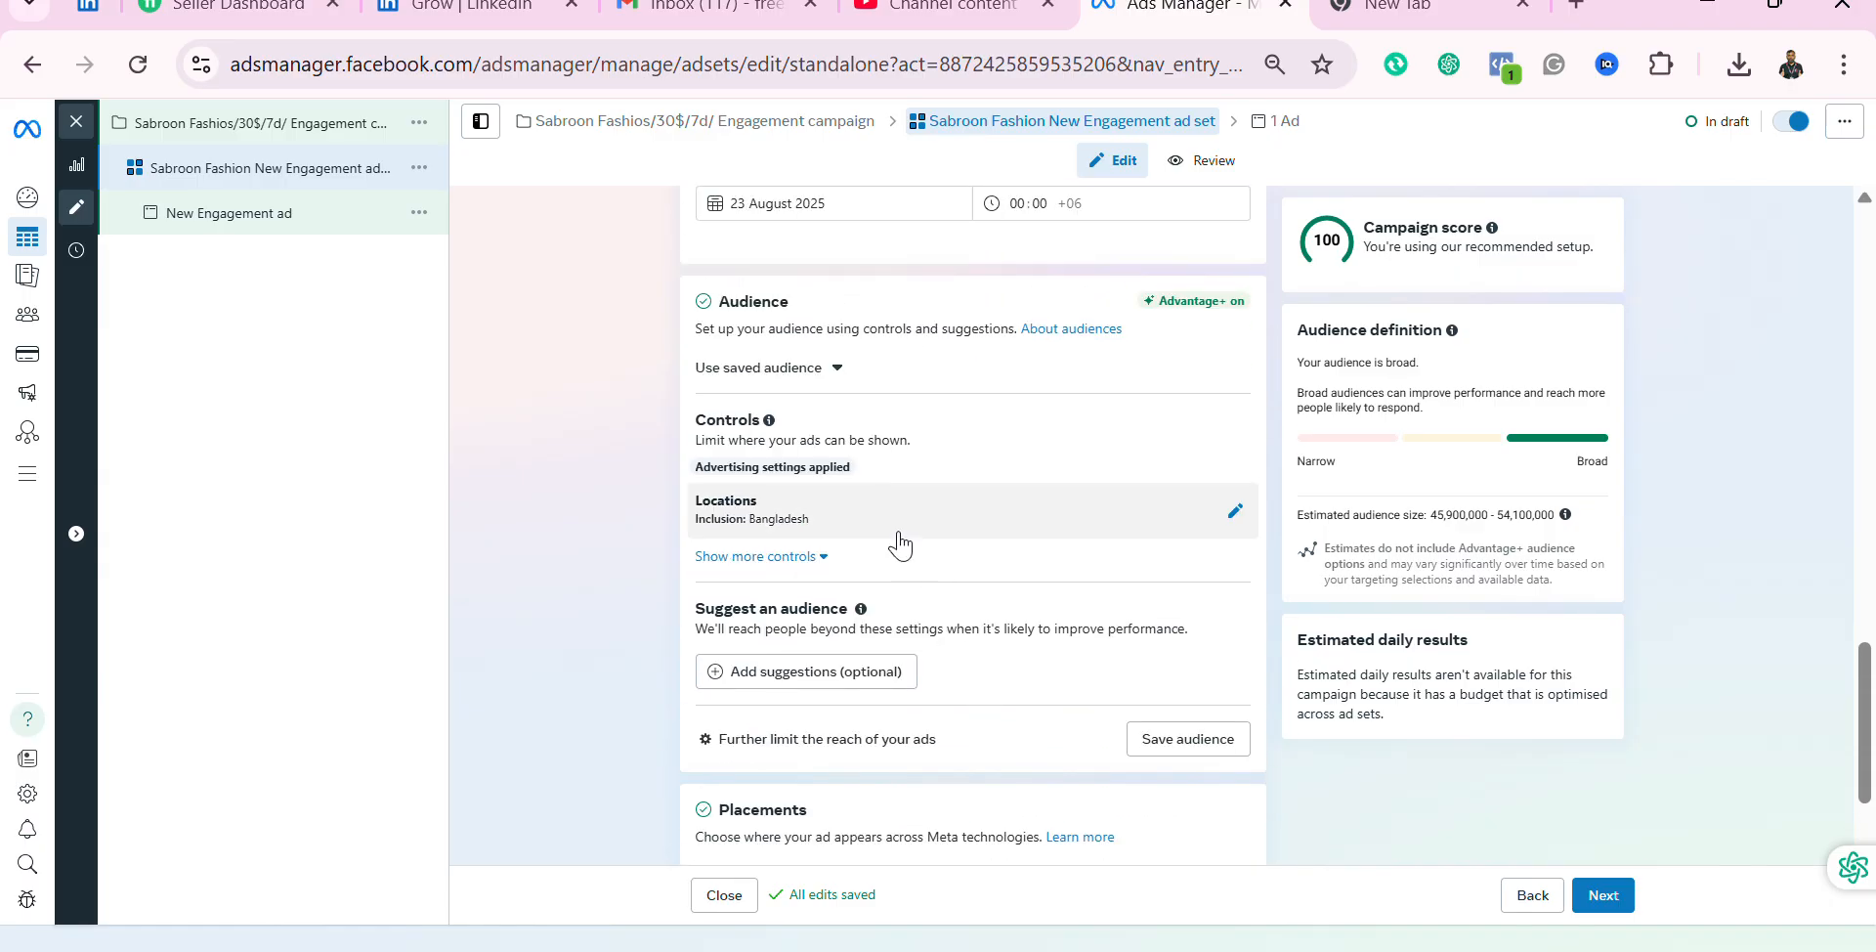
{"action": "scroll", "coordinate": [1092, 549], "scroll_direction": "up", "scroll_amount": 2}
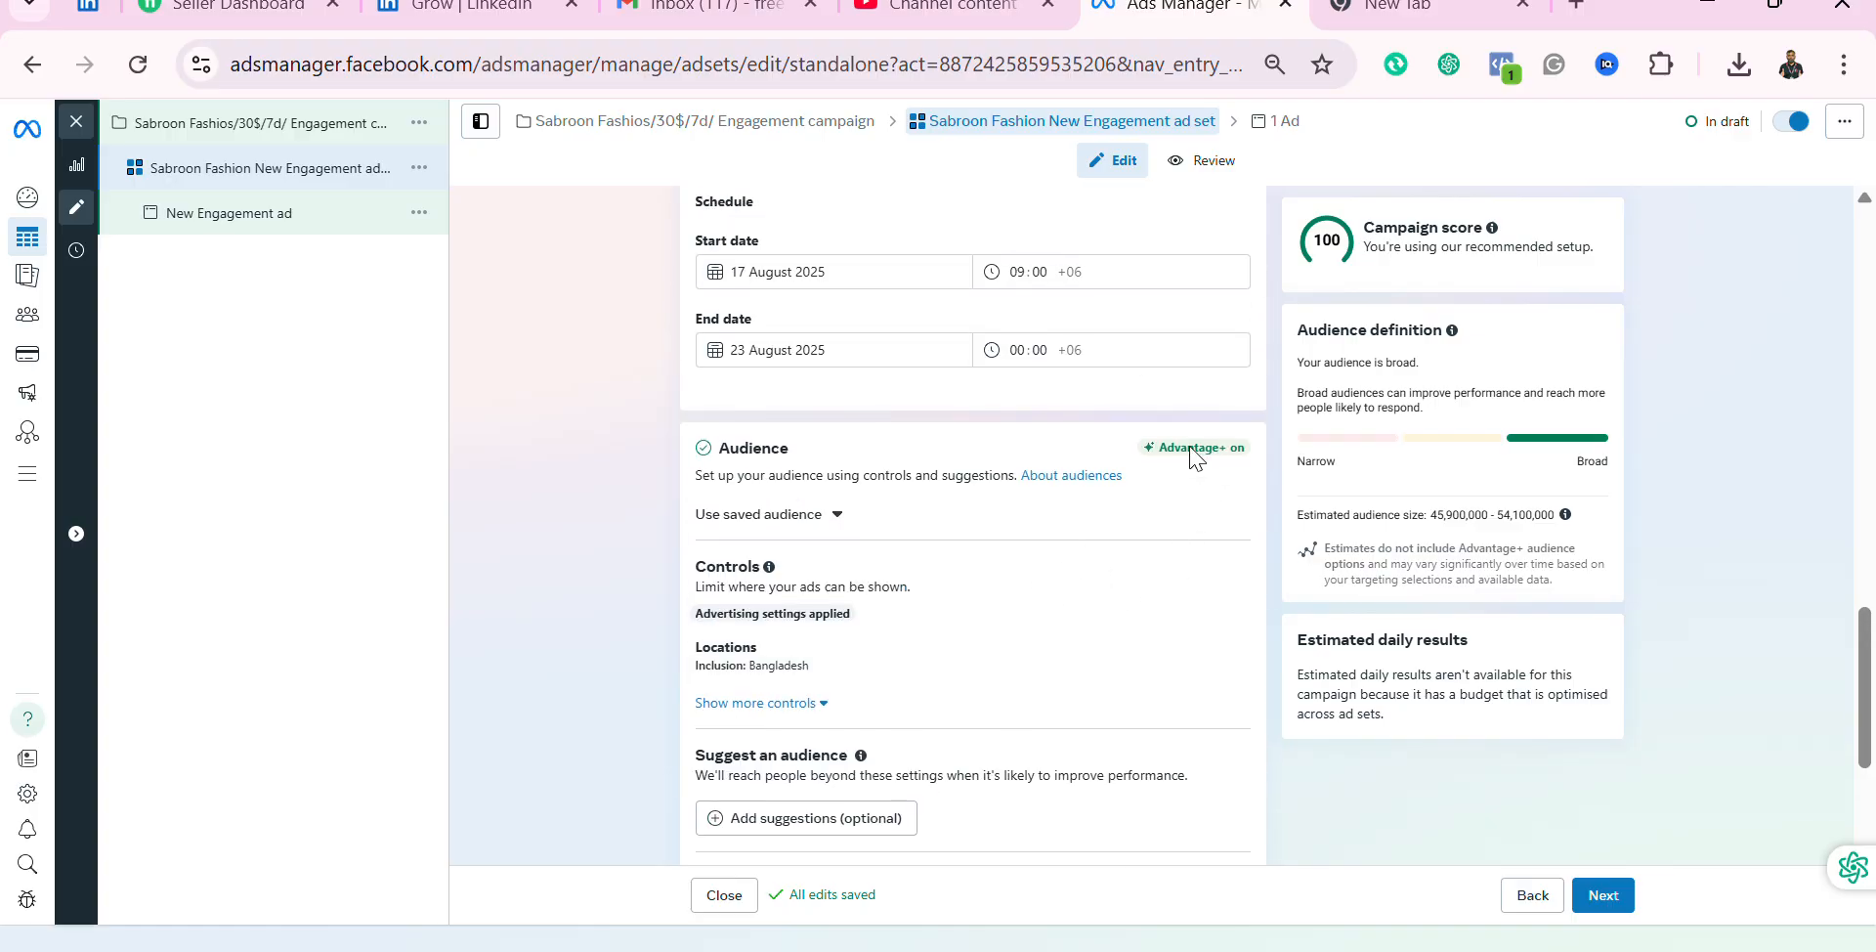
Step: Open the audience locations for editing and examine the area inclusion and exclusion options for Bangladesh
{"action": "left_click", "coordinate": [1233, 665]}
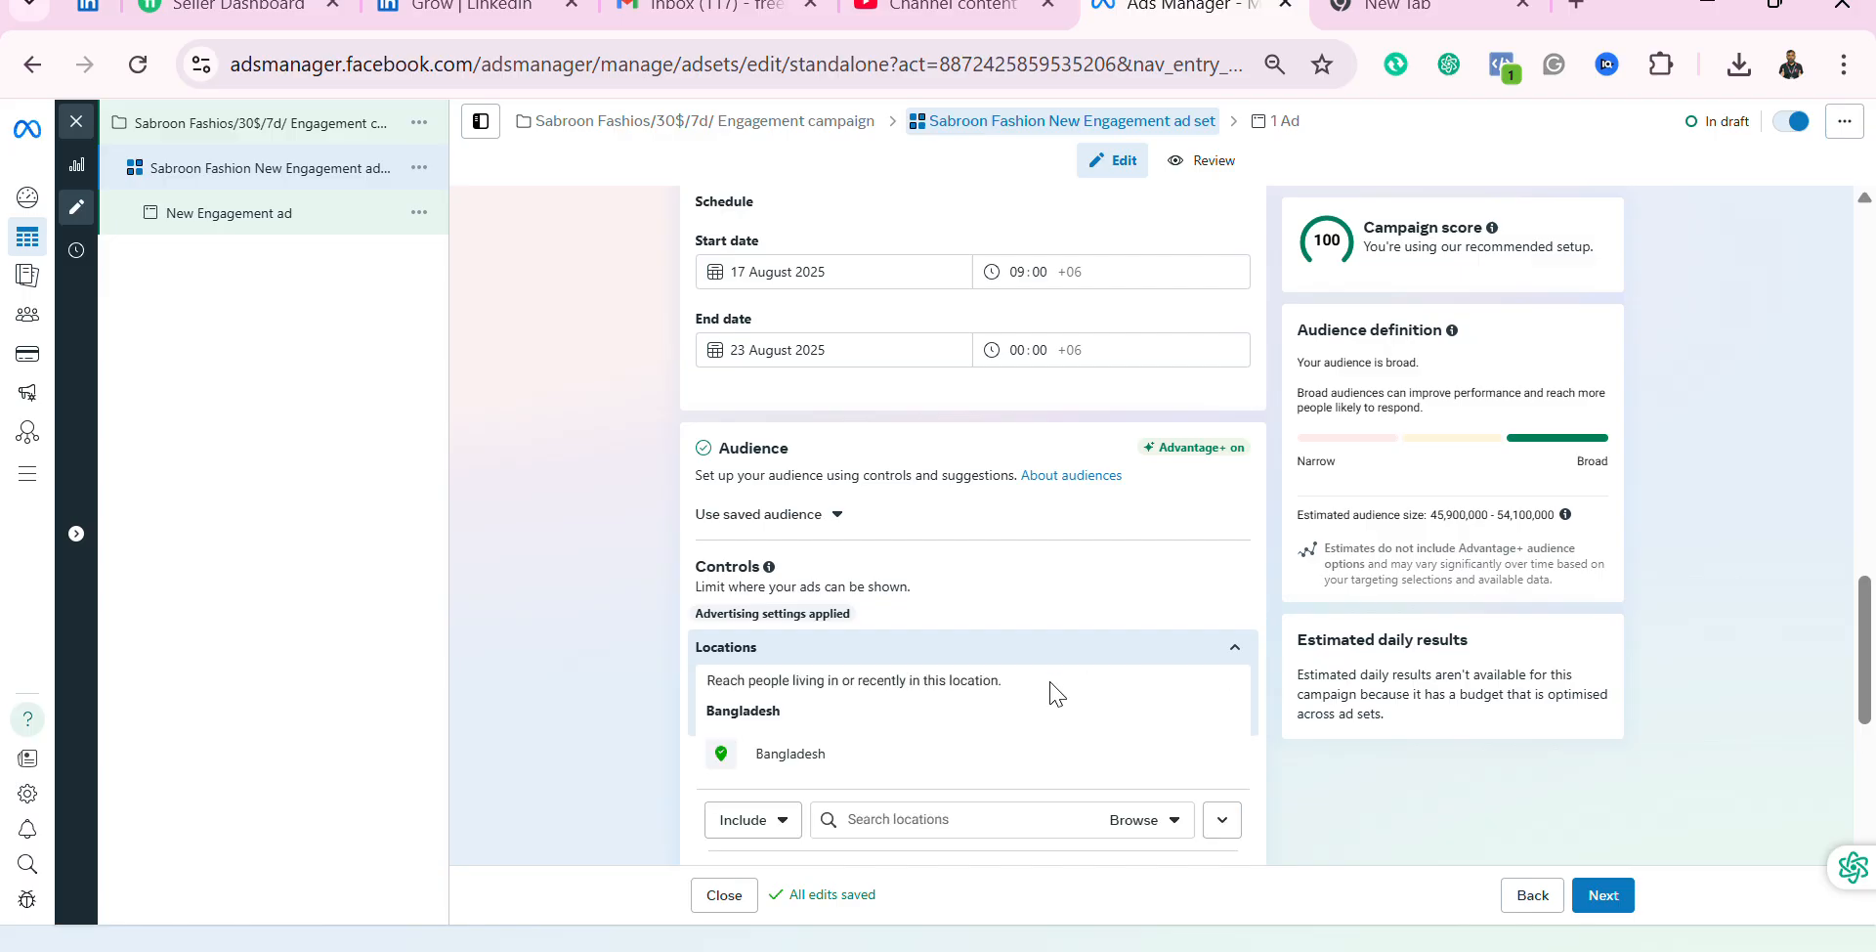
{"action": "scroll", "coordinate": [1053, 693], "scroll_direction": "down", "scroll_amount": 1}
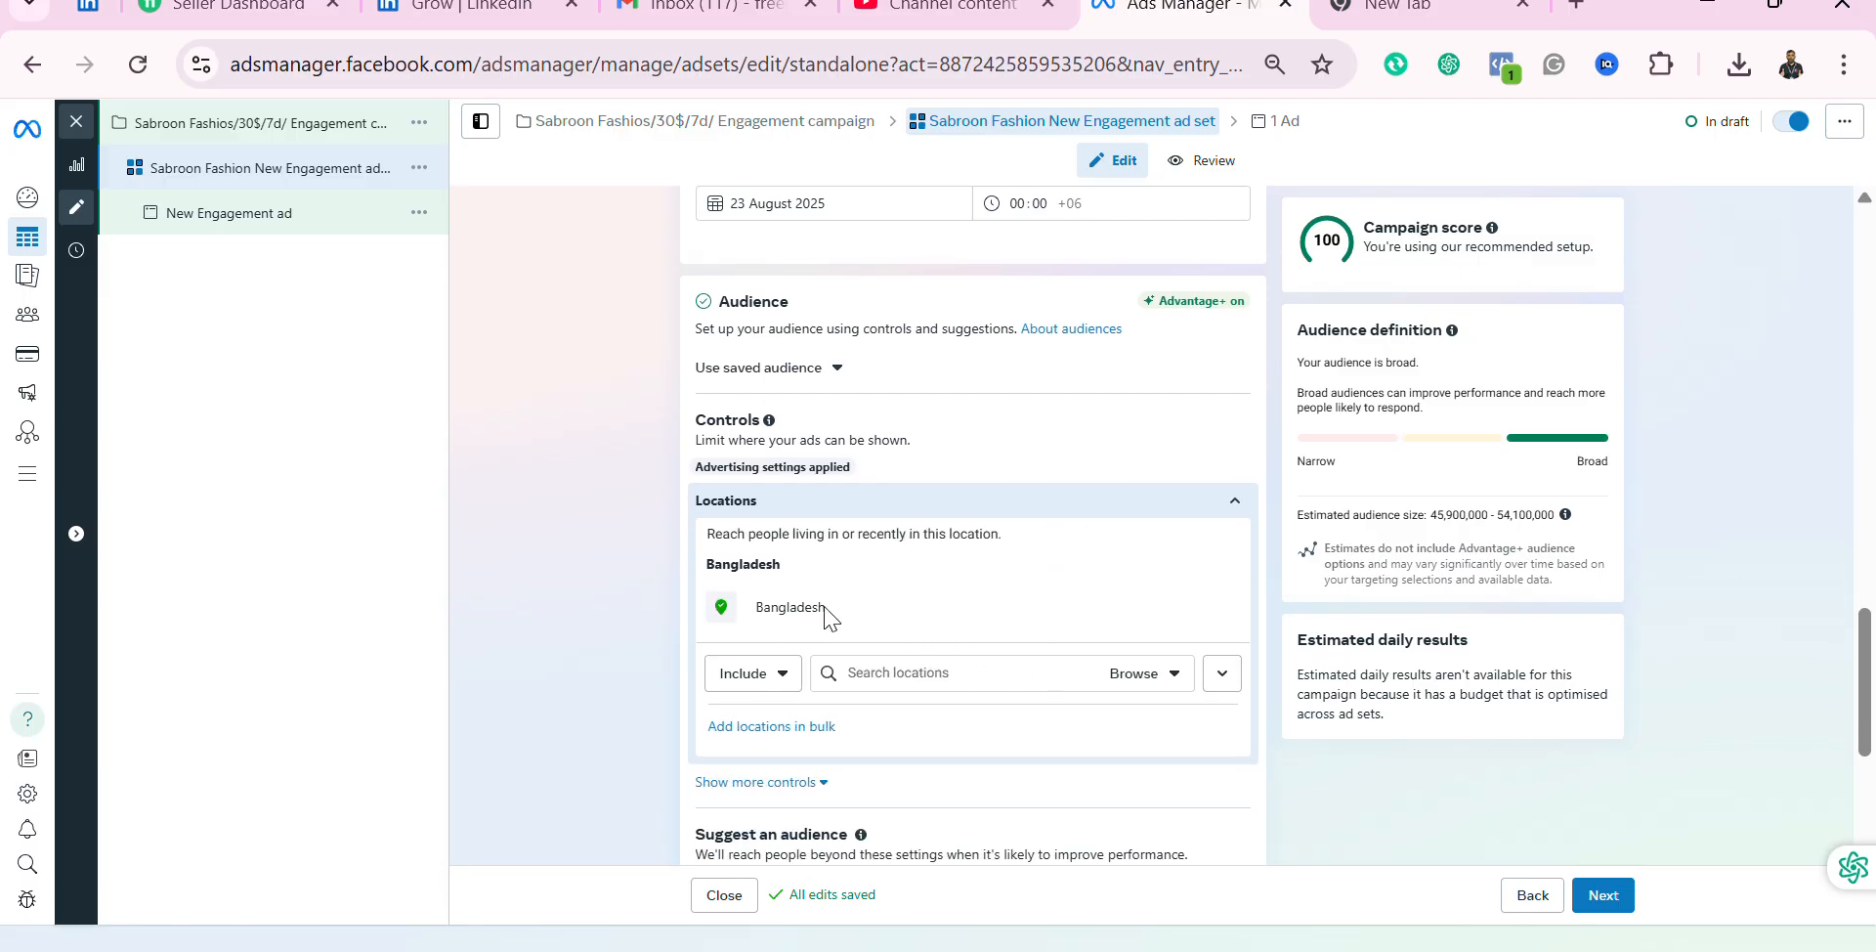
{"action": "mouse_move", "coordinate": [818, 604]}
{"action": "left_click", "coordinate": [1177, 611]}
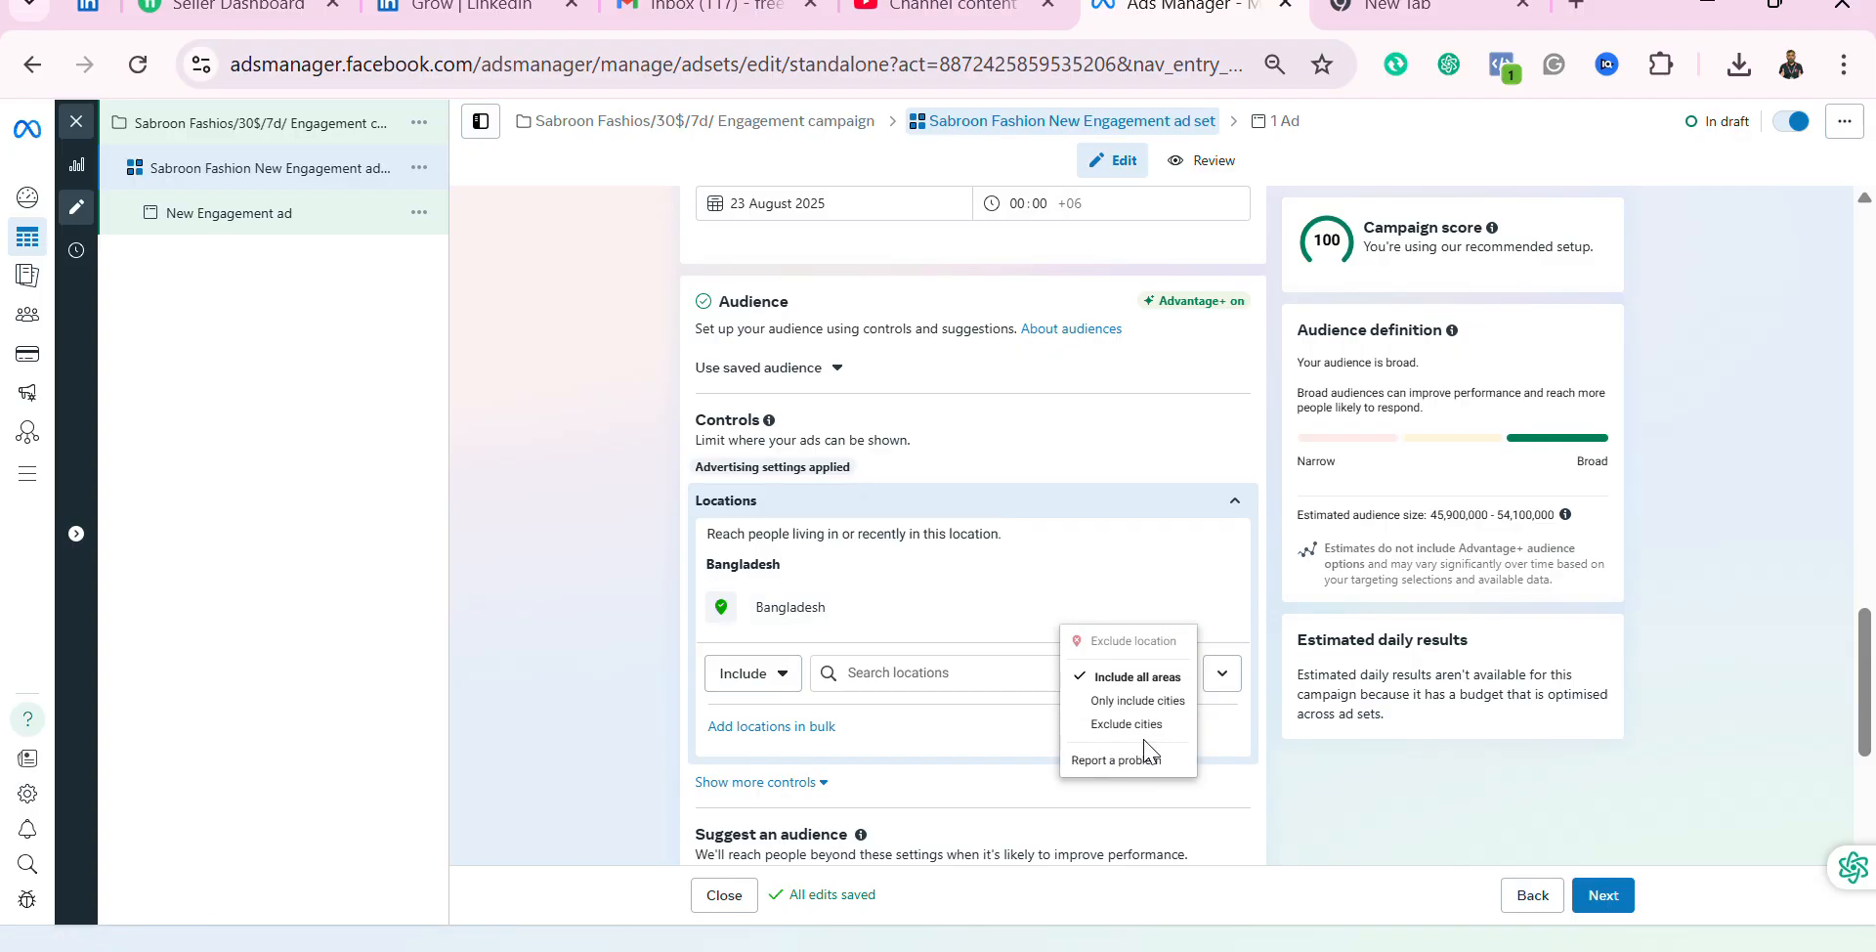
{"action": "left_click", "coordinate": [1110, 549]}
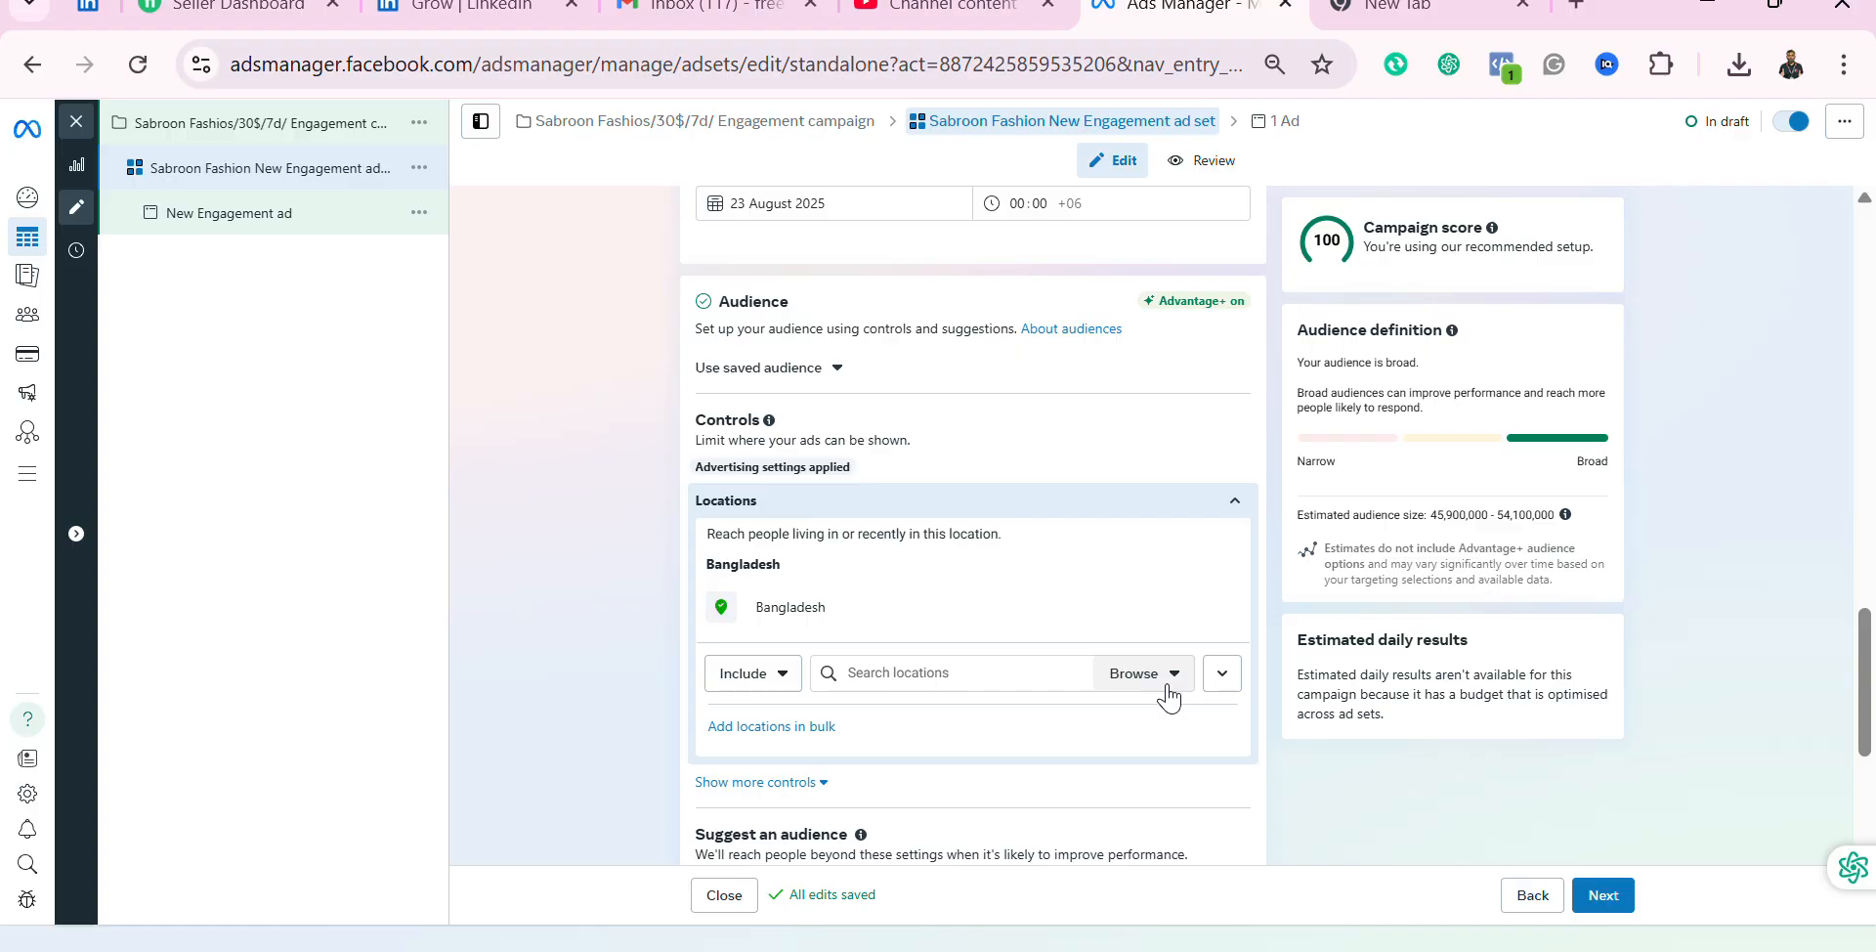
Step: Search the audience locations for dhaka and include the city of Dhaka, Dhaka Division, Bangladesh
{"action": "left_click", "coordinate": [1009, 678]}
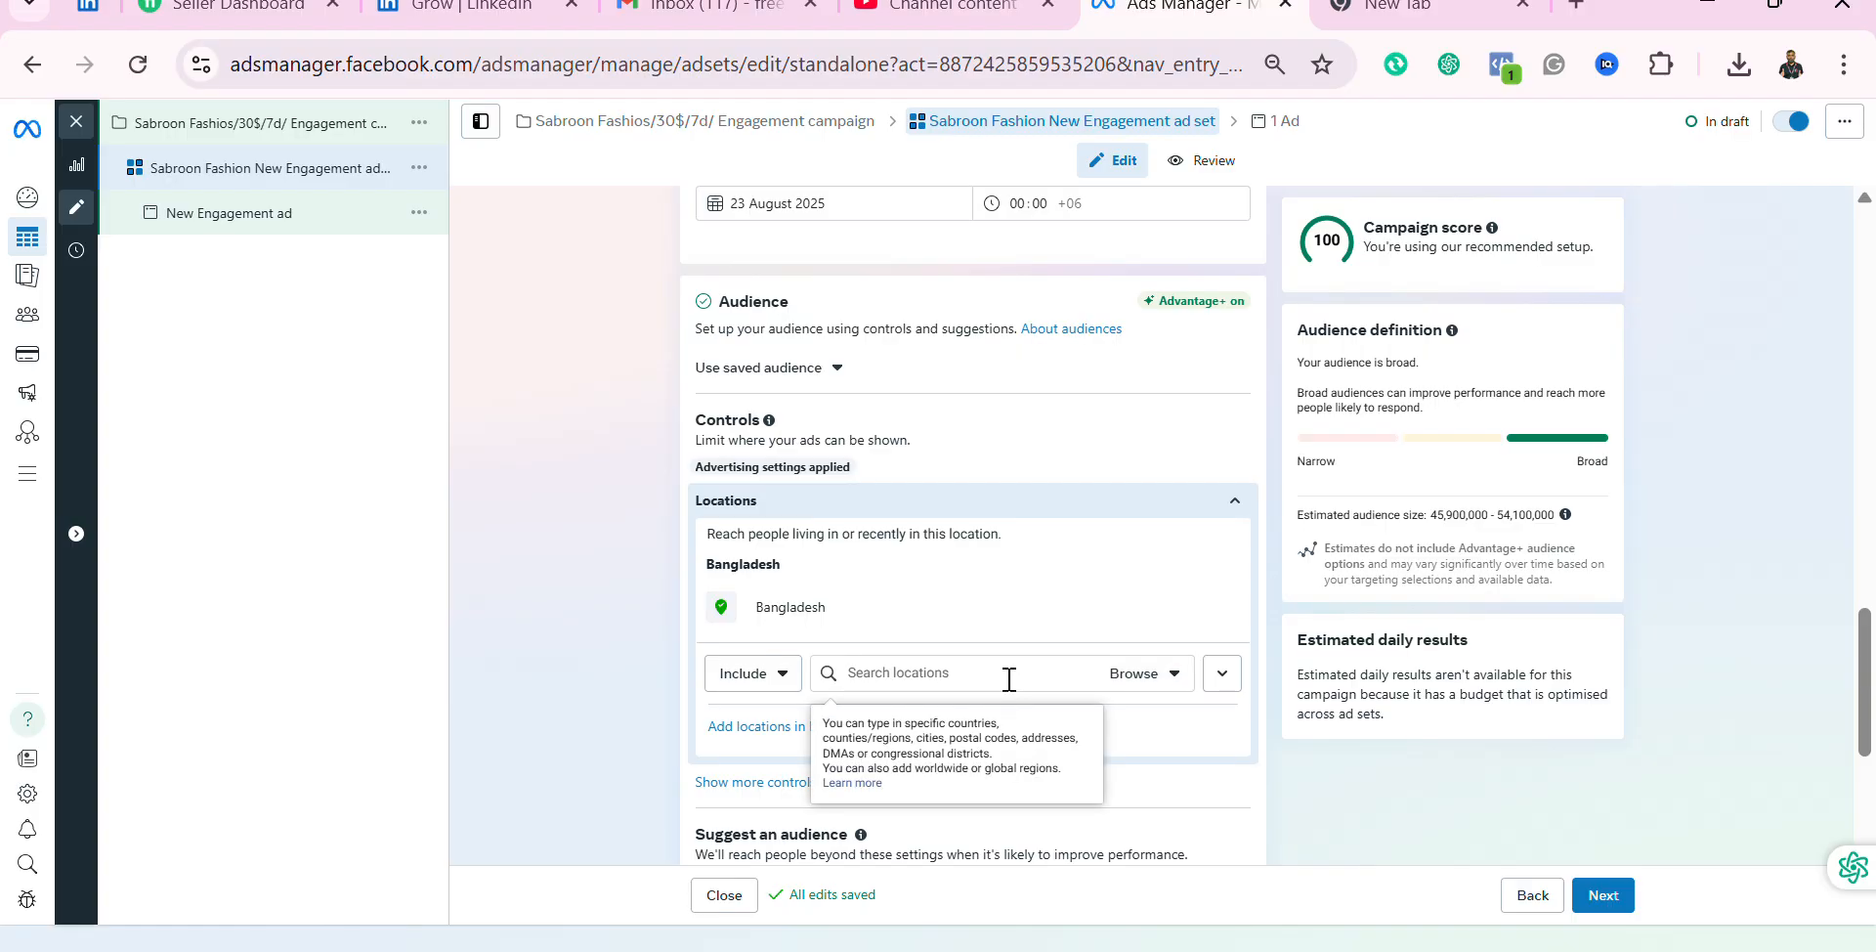
{"action": "left_click", "coordinate": [797, 682]}
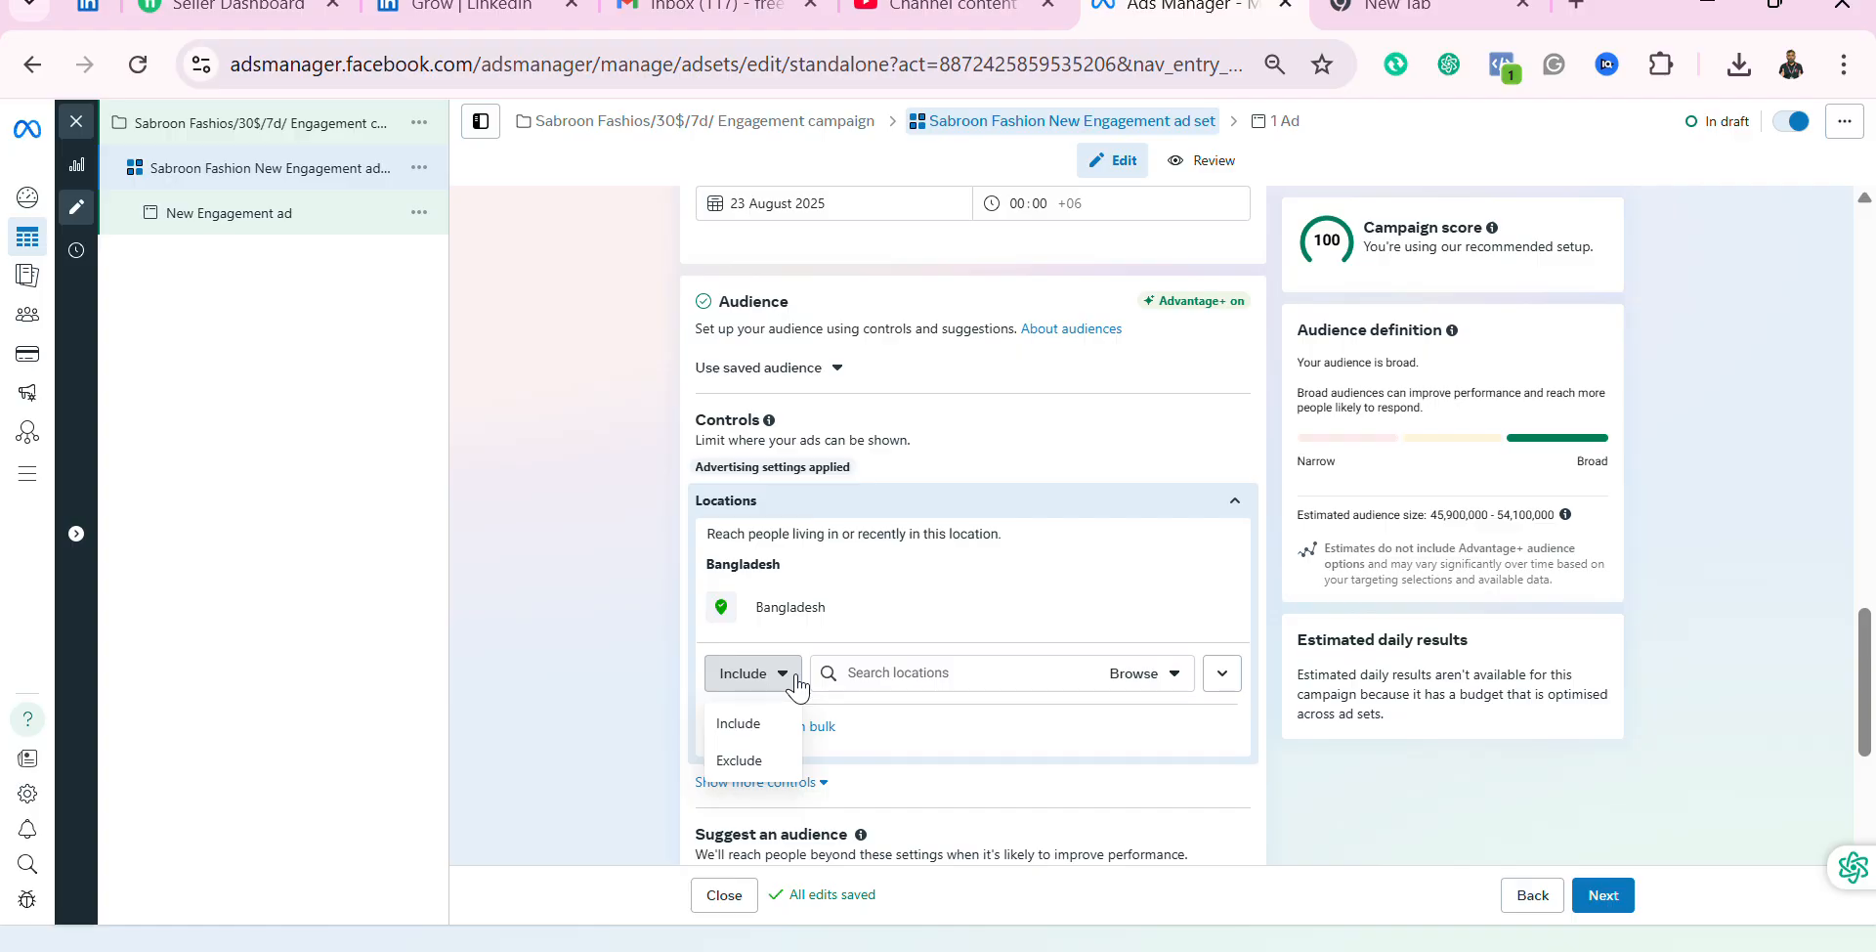
{"action": "left_click", "coordinate": [914, 671]}
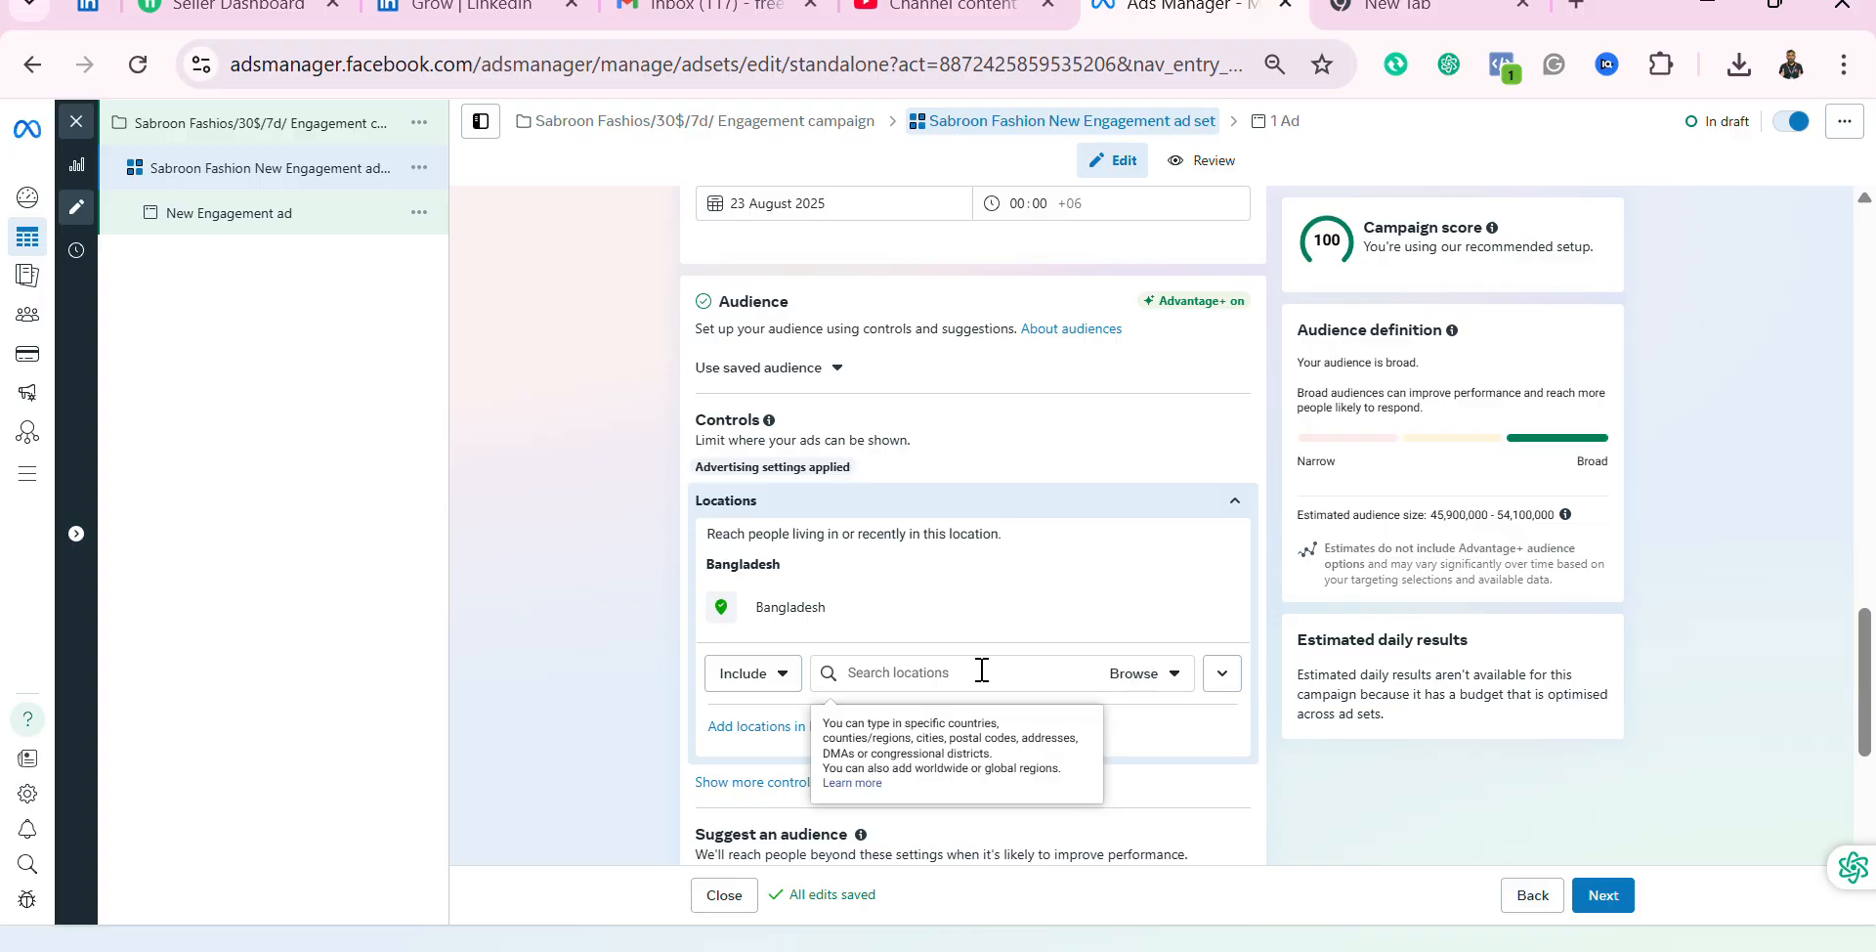
{"action": "type", "text": "dhaka"}
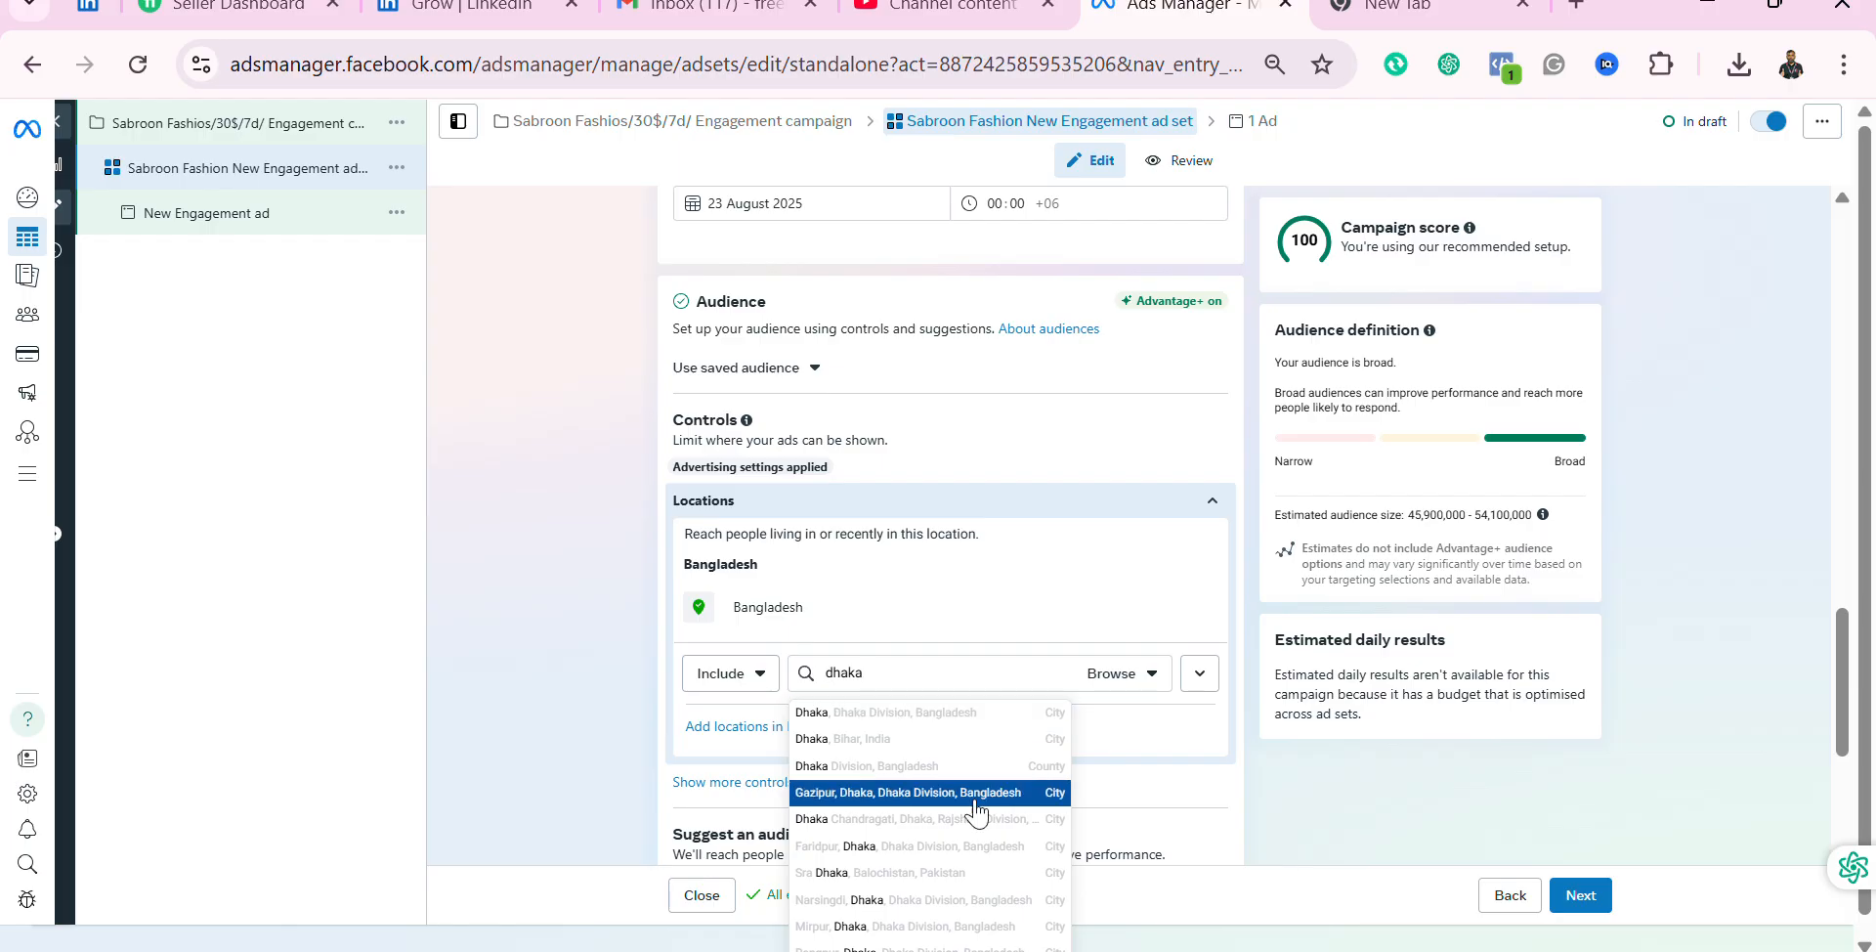
{"action": "left_click", "coordinate": [929, 735]}
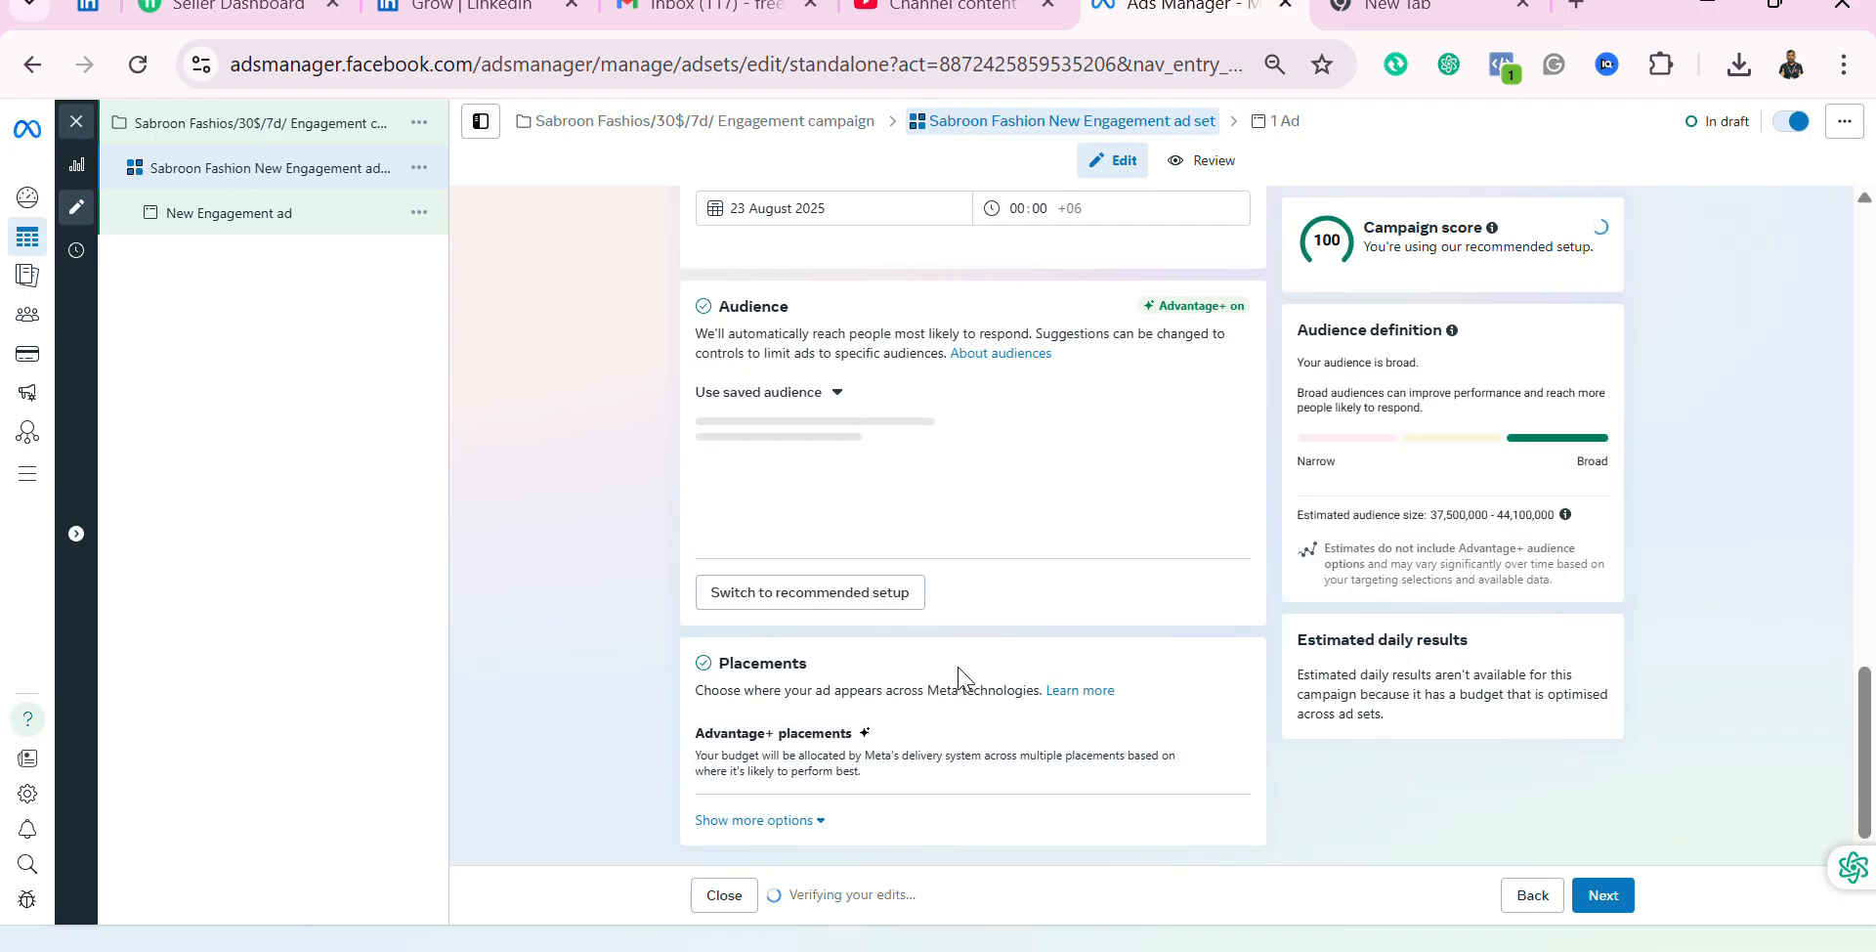
Step: Review the ad set's messaging destination, performance goal, budget and schedule, audience and placement sections
{"action": "scroll", "coordinate": [962, 656], "scroll_direction": "down", "scroll_amount": 2}
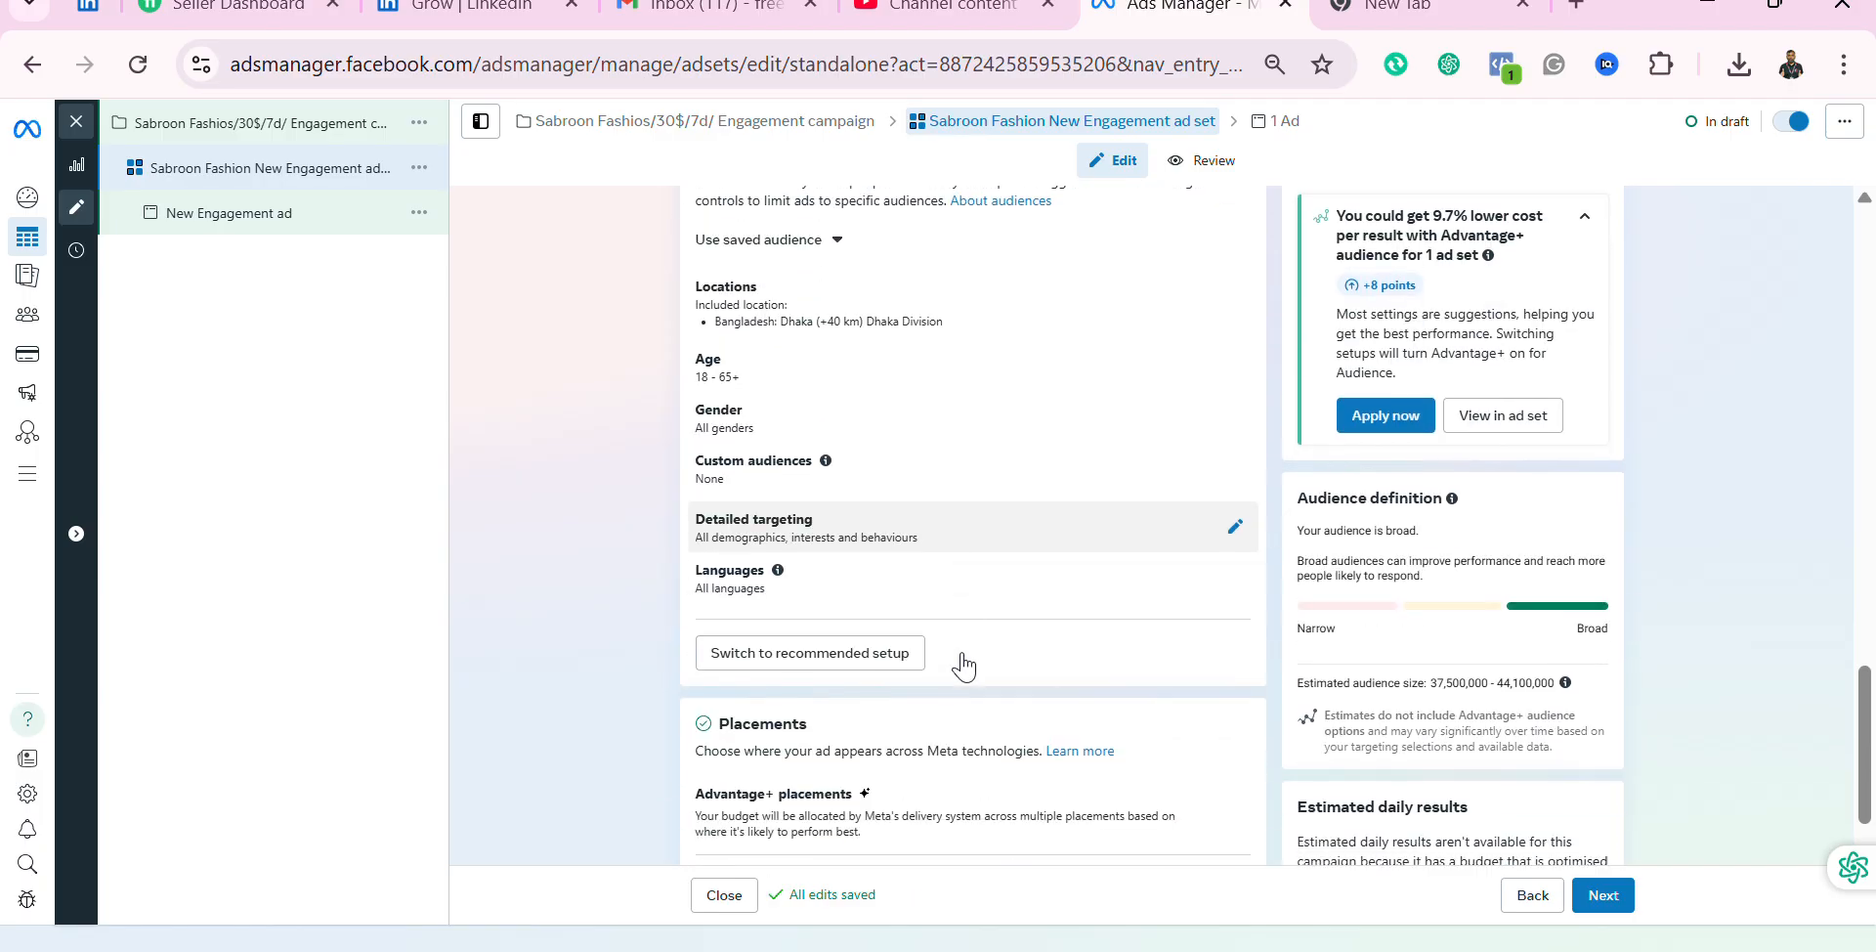
{"action": "scroll", "coordinate": [967, 661], "scroll_direction": "up", "scroll_amount": 5}
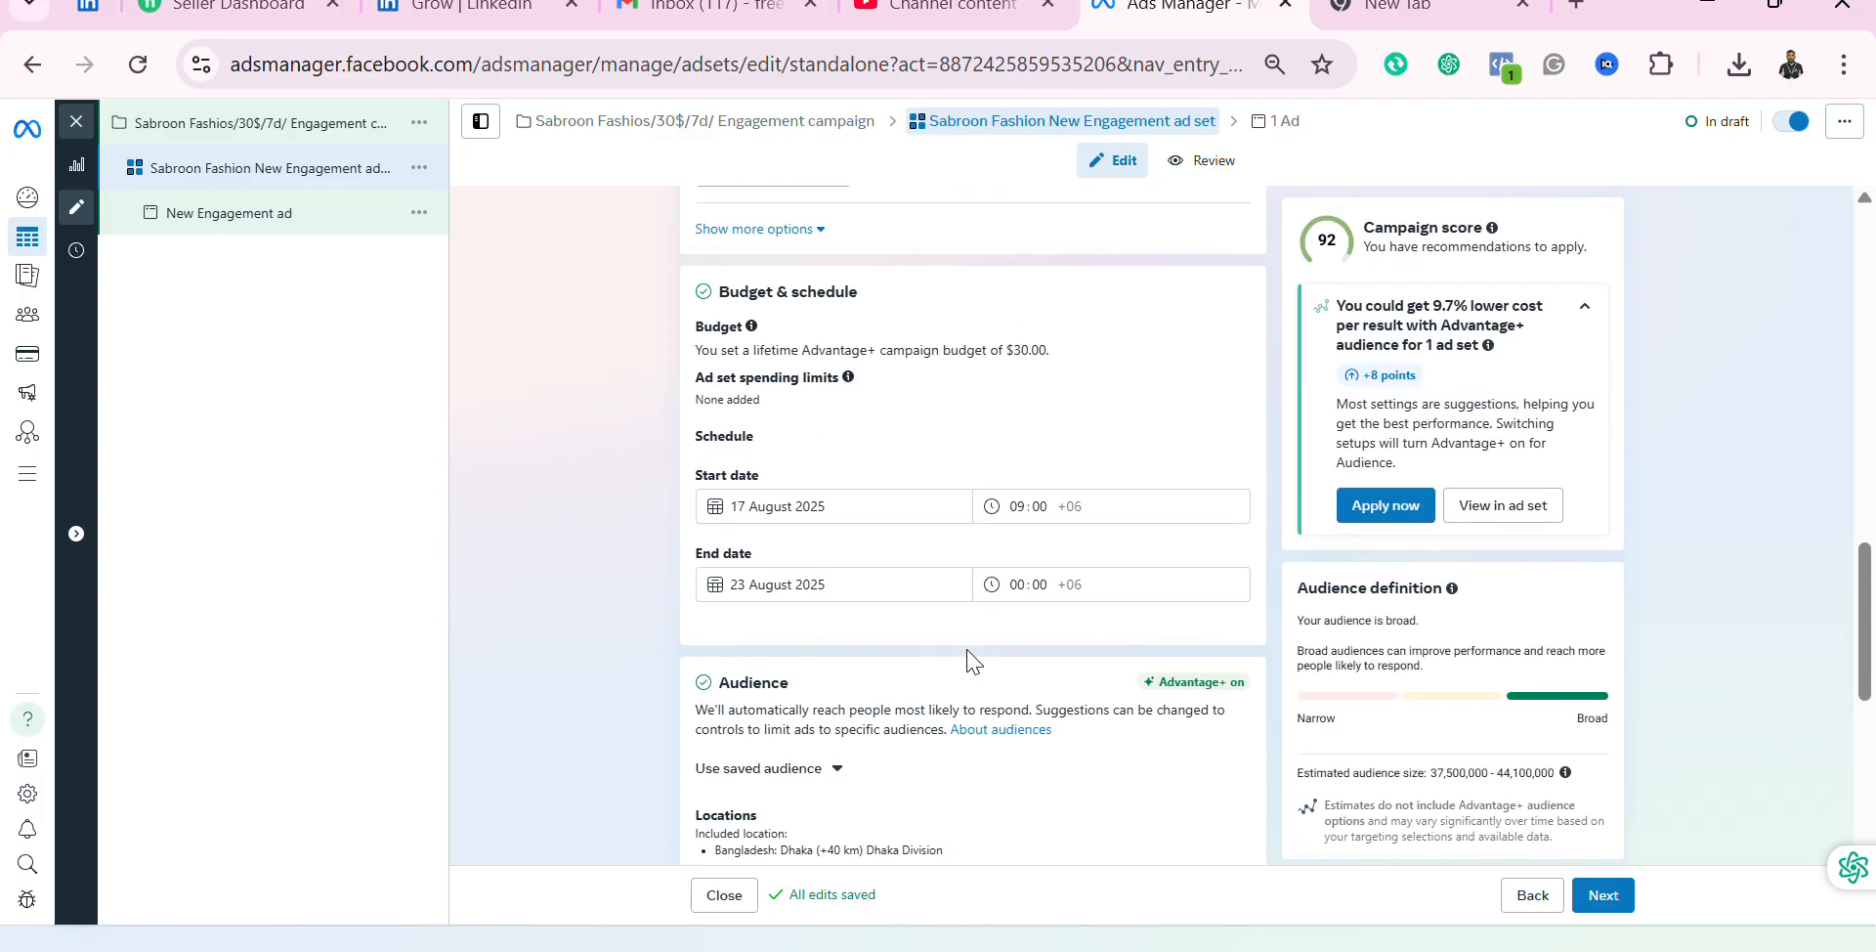
{"action": "scroll", "coordinate": [967, 661], "scroll_direction": "up", "scroll_amount": 7}
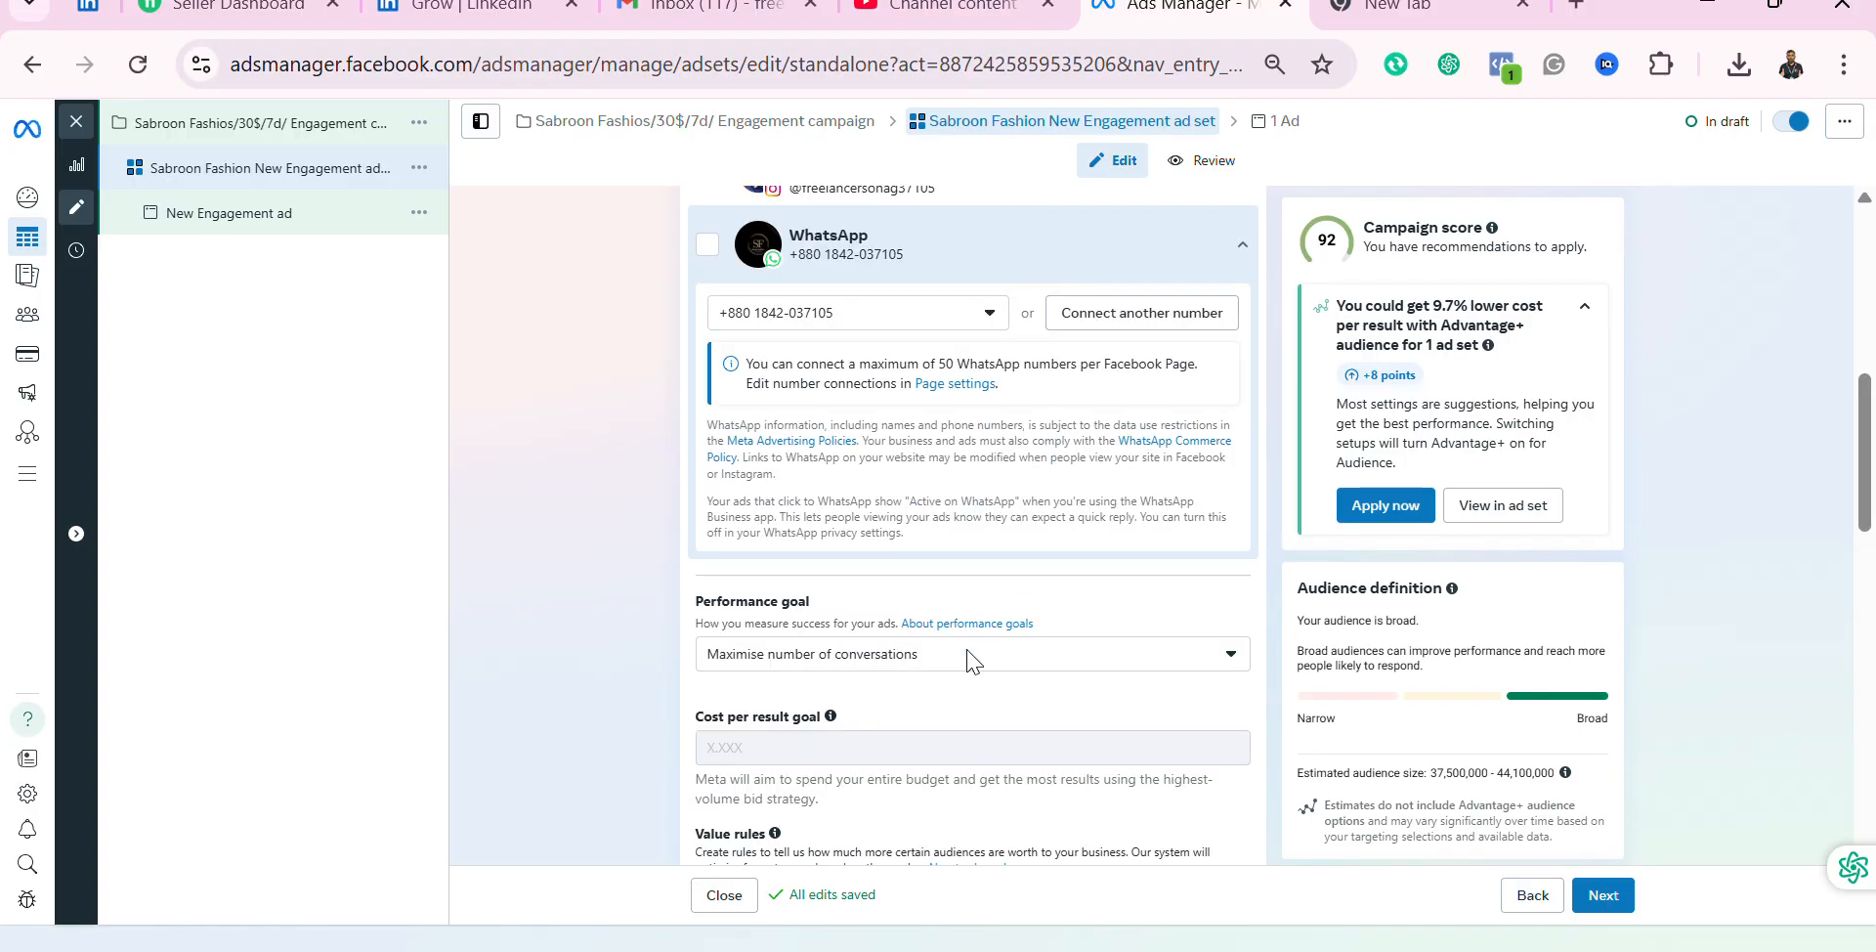
{"action": "scroll", "coordinate": [967, 661], "scroll_direction": "down", "scroll_amount": 10}
{"action": "scroll", "coordinate": [967, 662], "scroll_direction": "up", "scroll_amount": 4}
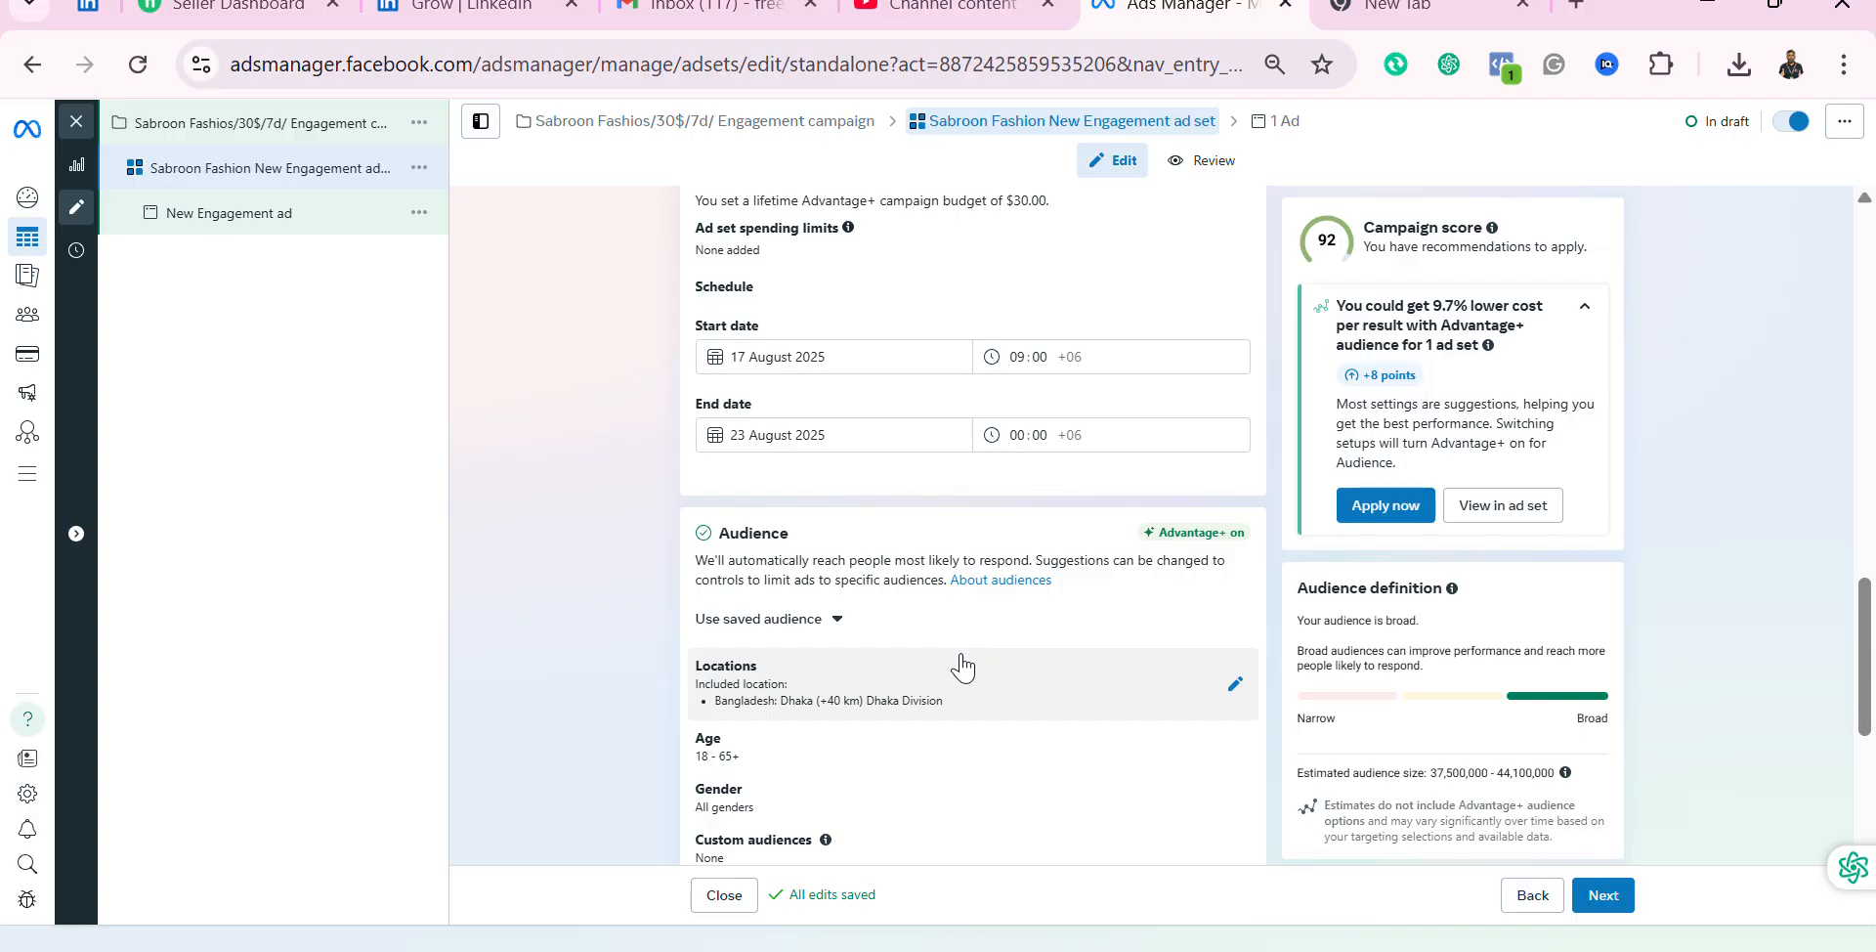
{"action": "scroll", "coordinate": [992, 718], "scroll_direction": "down", "scroll_amount": 2}
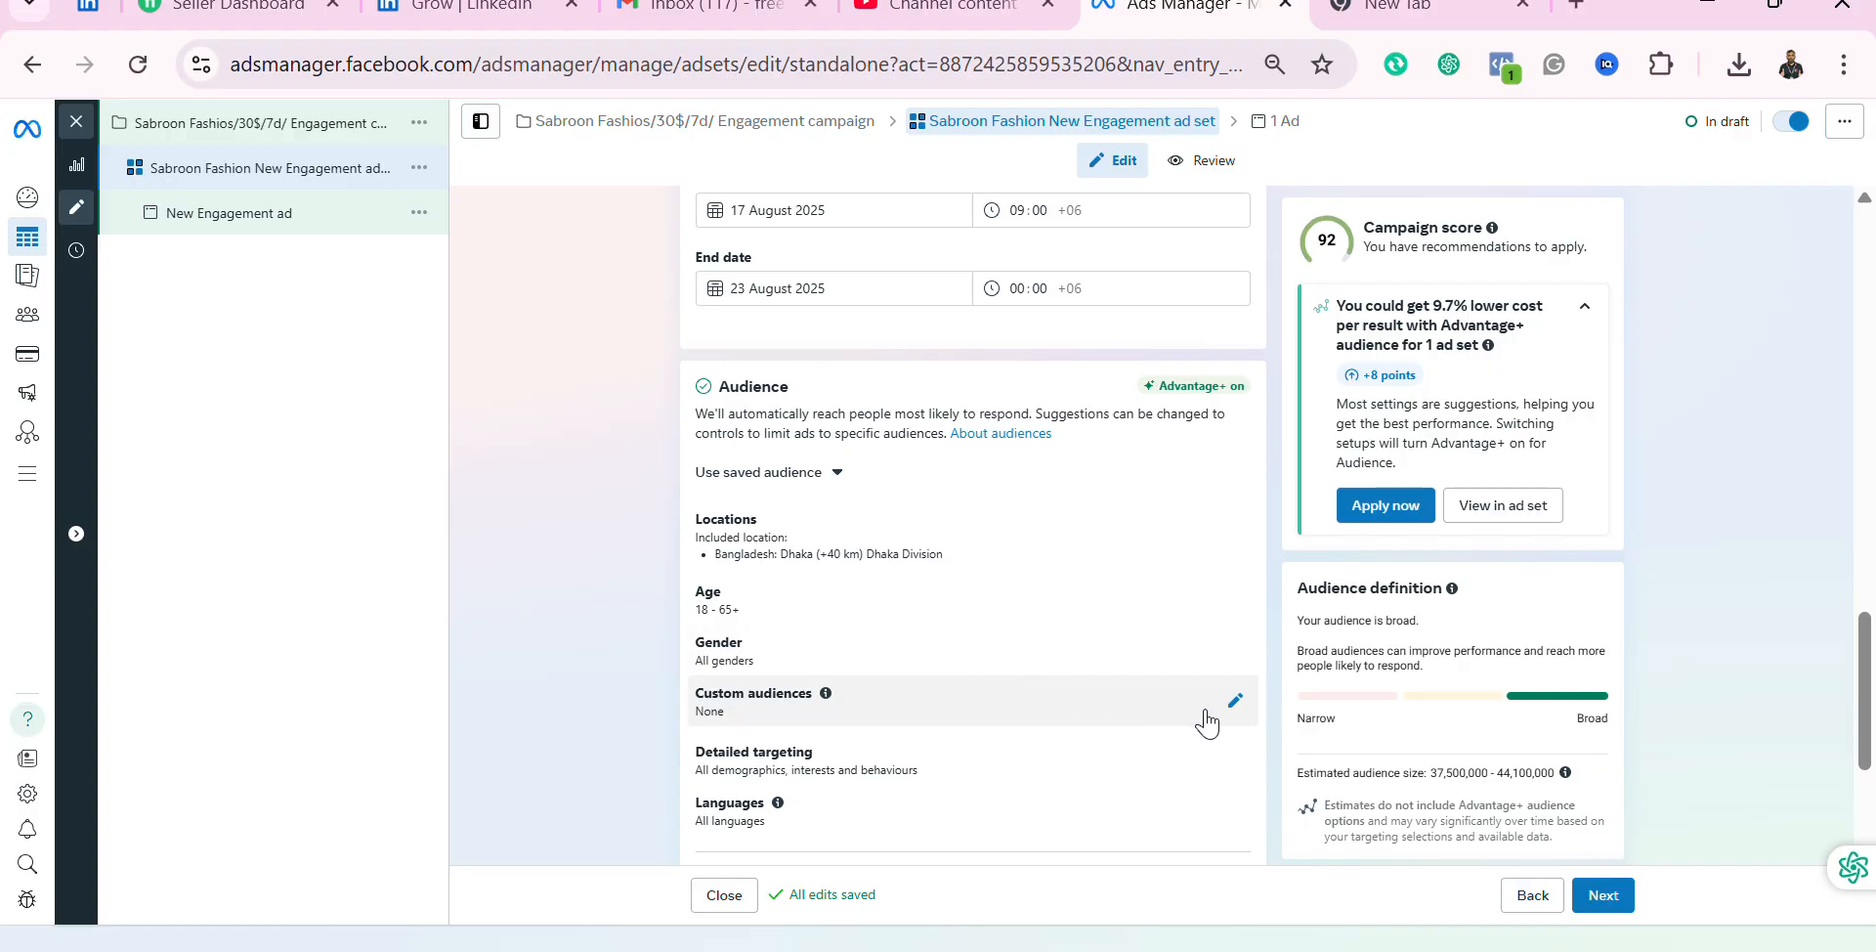
{"action": "scroll", "coordinate": [1080, 745], "scroll_direction": "down", "scroll_amount": 3}
{"action": "scroll", "coordinate": [1079, 744], "scroll_direction": "down", "scroll_amount": 1}
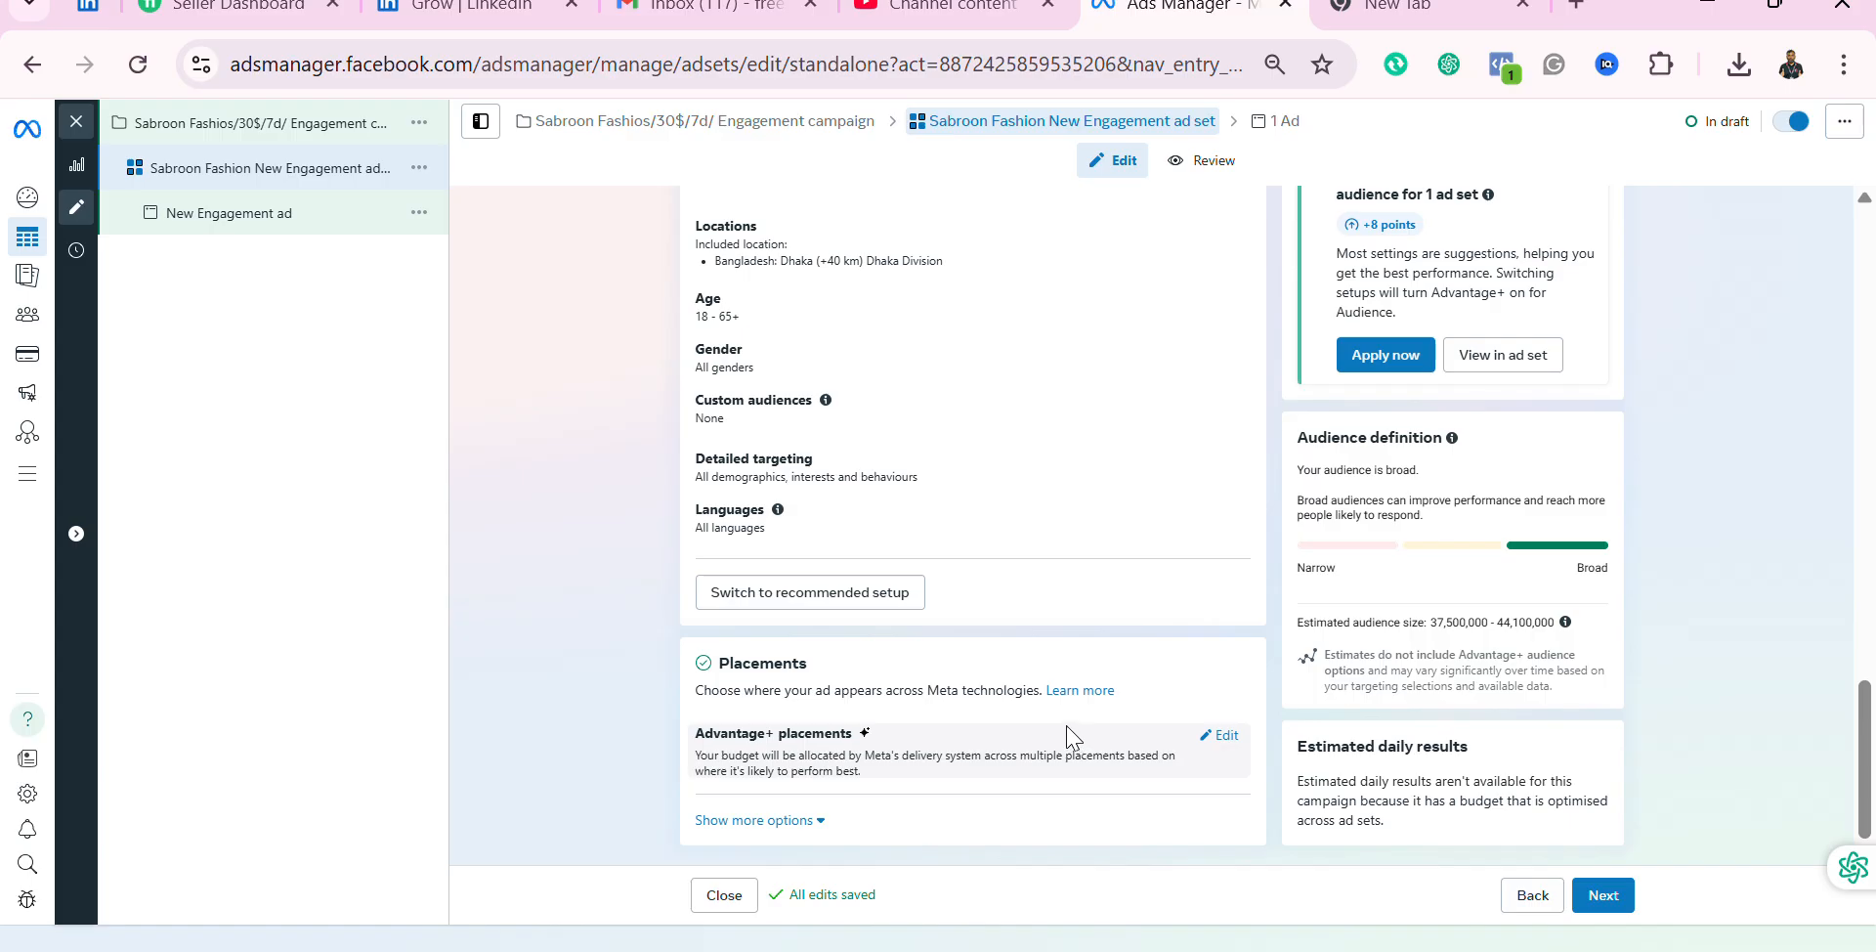
Step: Reopen the audience locations and include the city of Chittagong, Chittagong Division, Bangladesh
{"action": "scroll", "coordinate": [1072, 740], "scroll_direction": "up", "scroll_amount": 3}
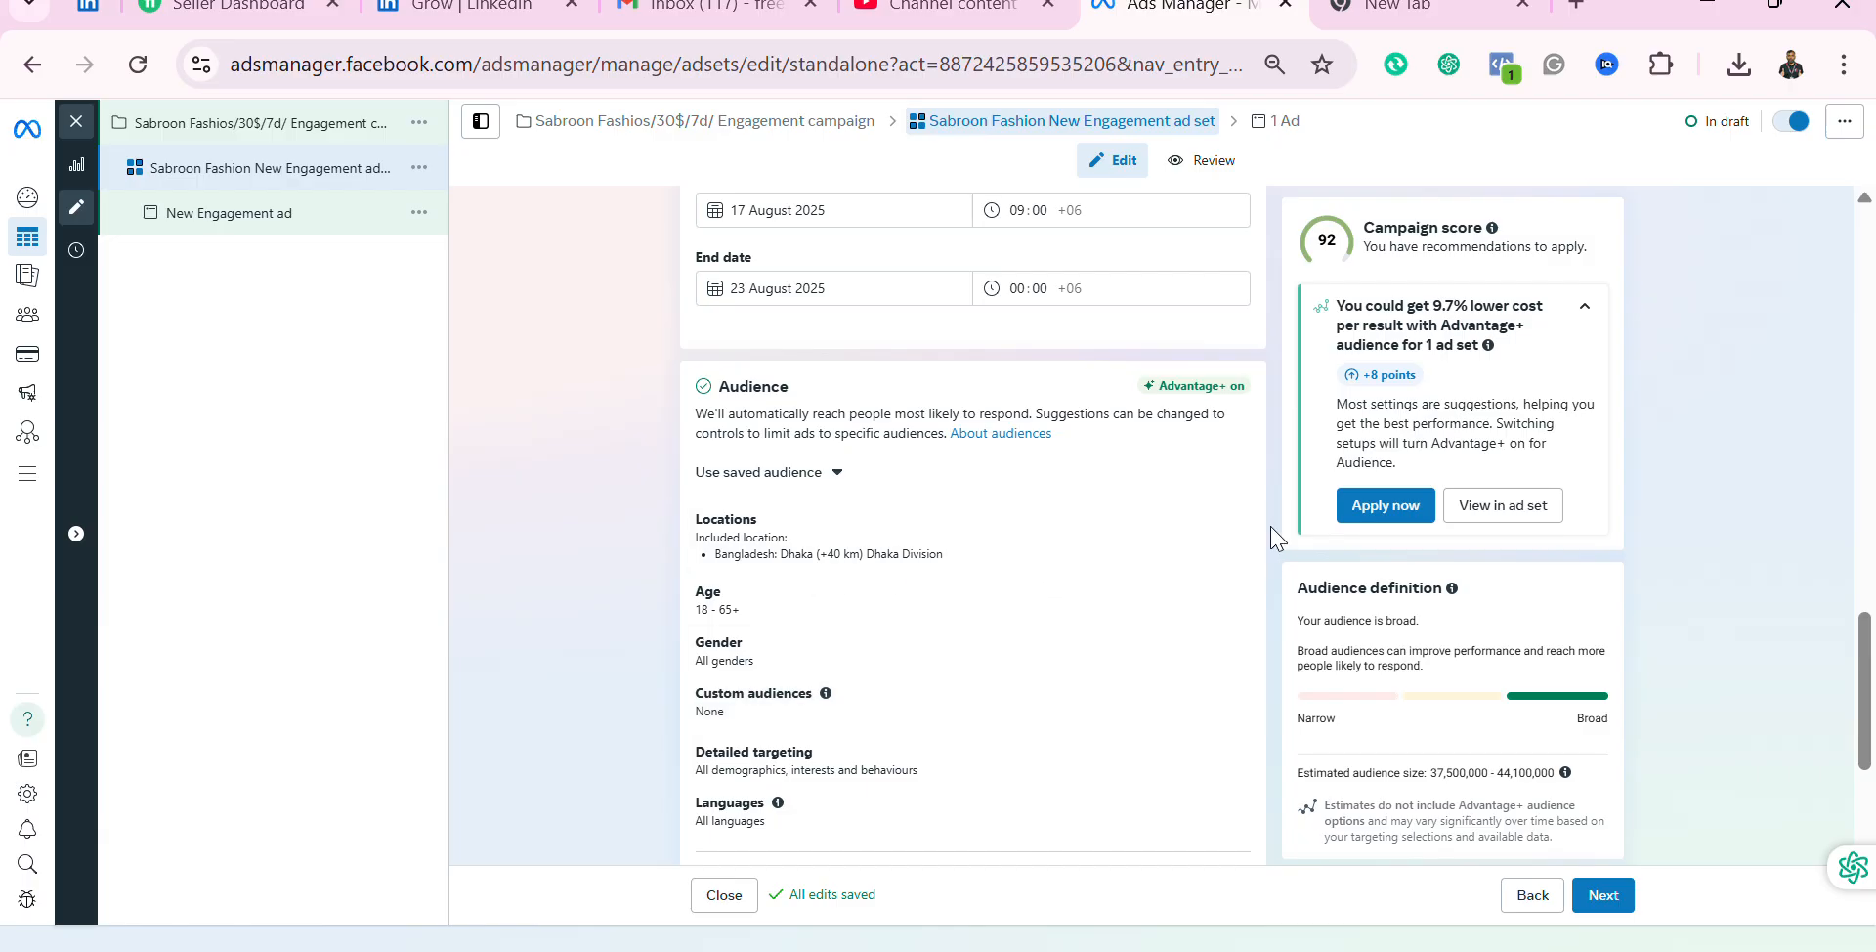
{"action": "left_click", "coordinate": [1235, 540]}
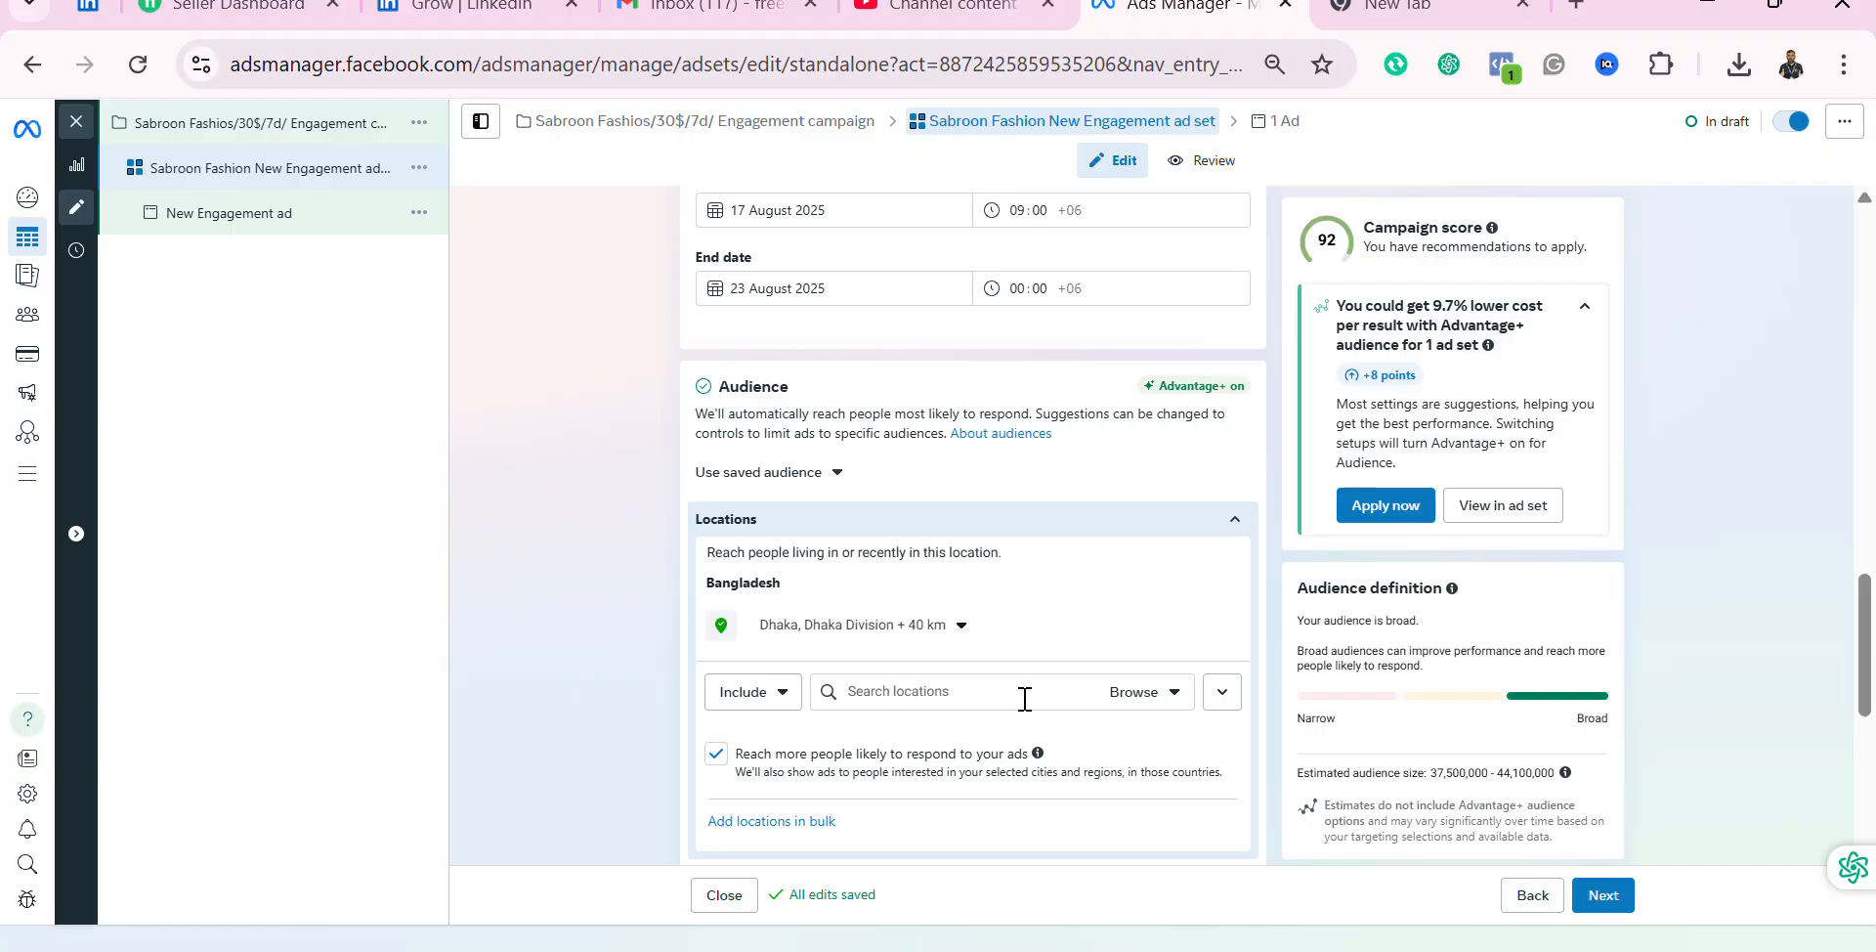
{"action": "left_click", "coordinate": [1176, 702]}
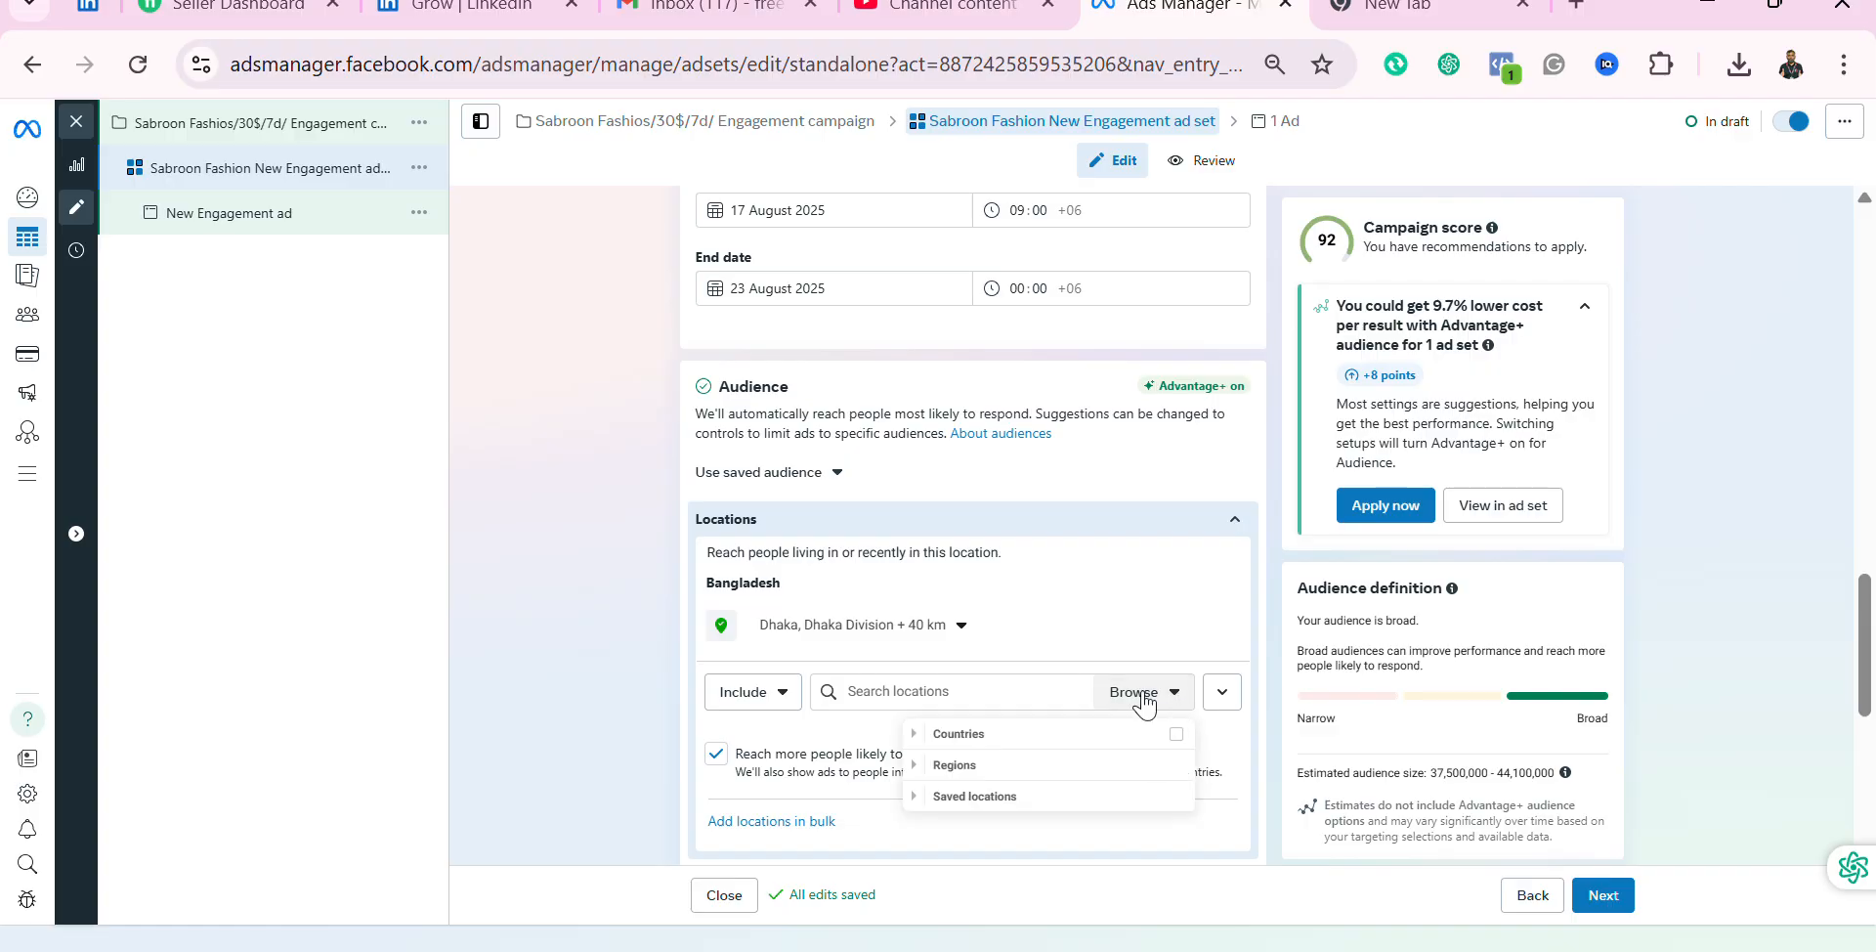
{"action": "left_click", "coordinate": [1020, 691]}
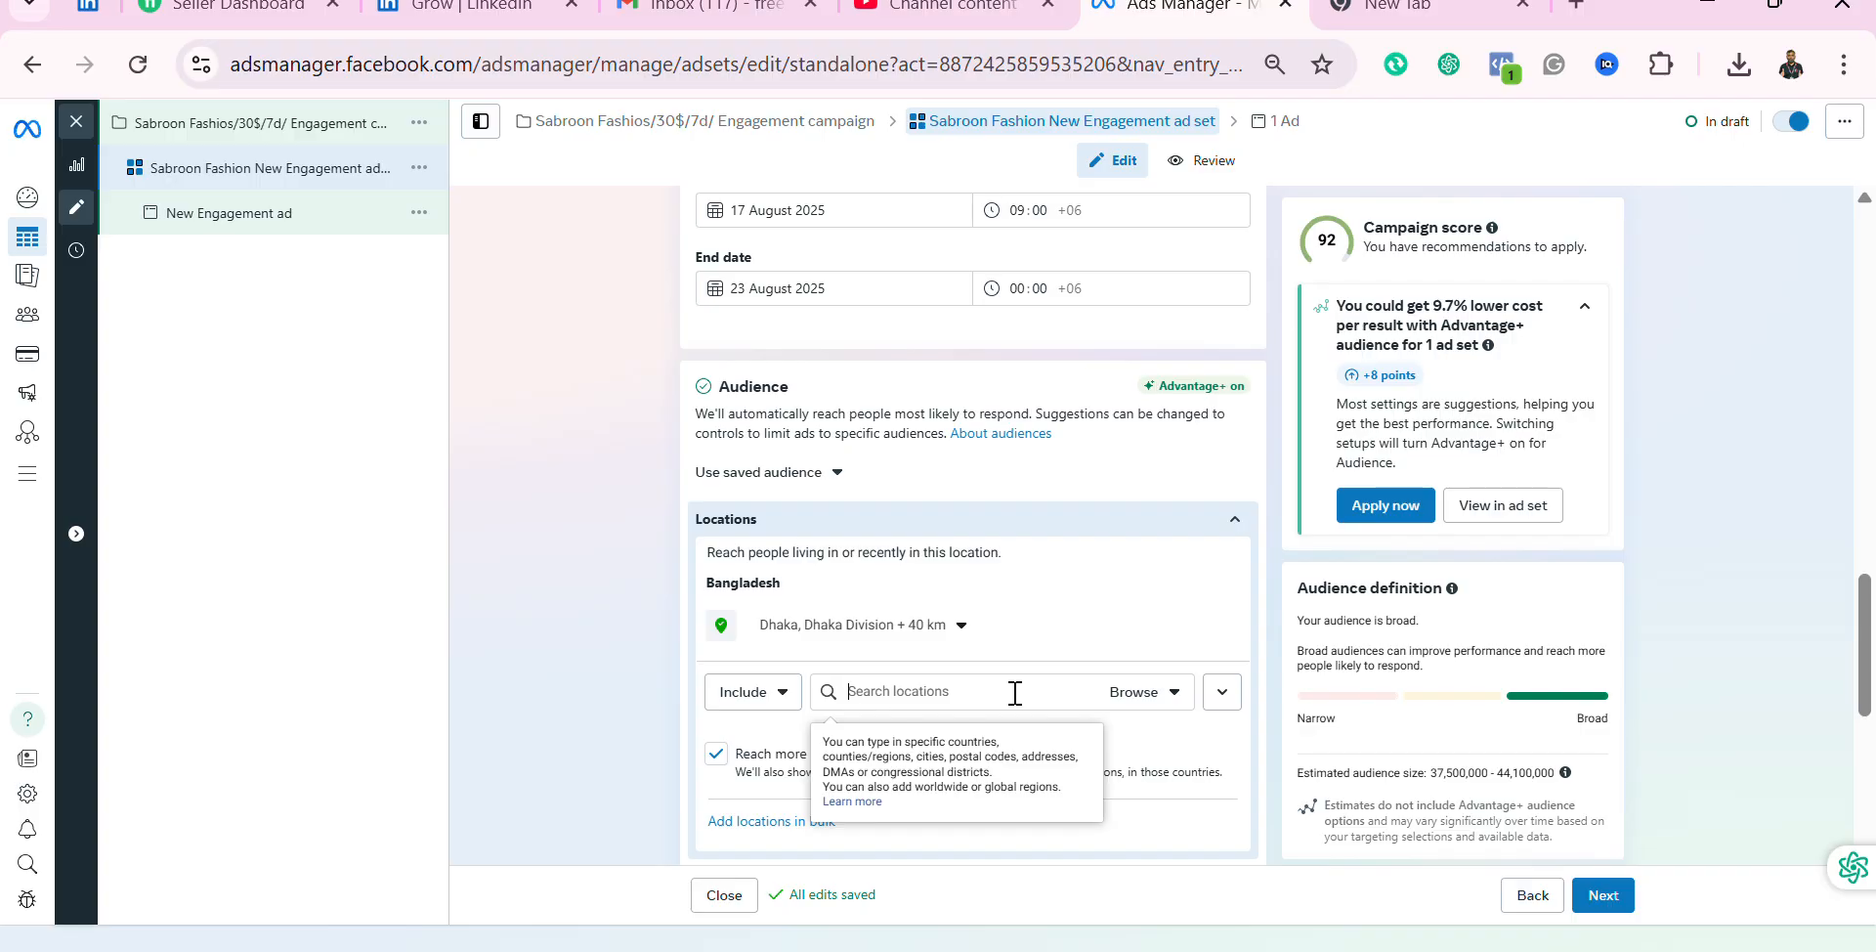
{"action": "type", "text": "ch"}
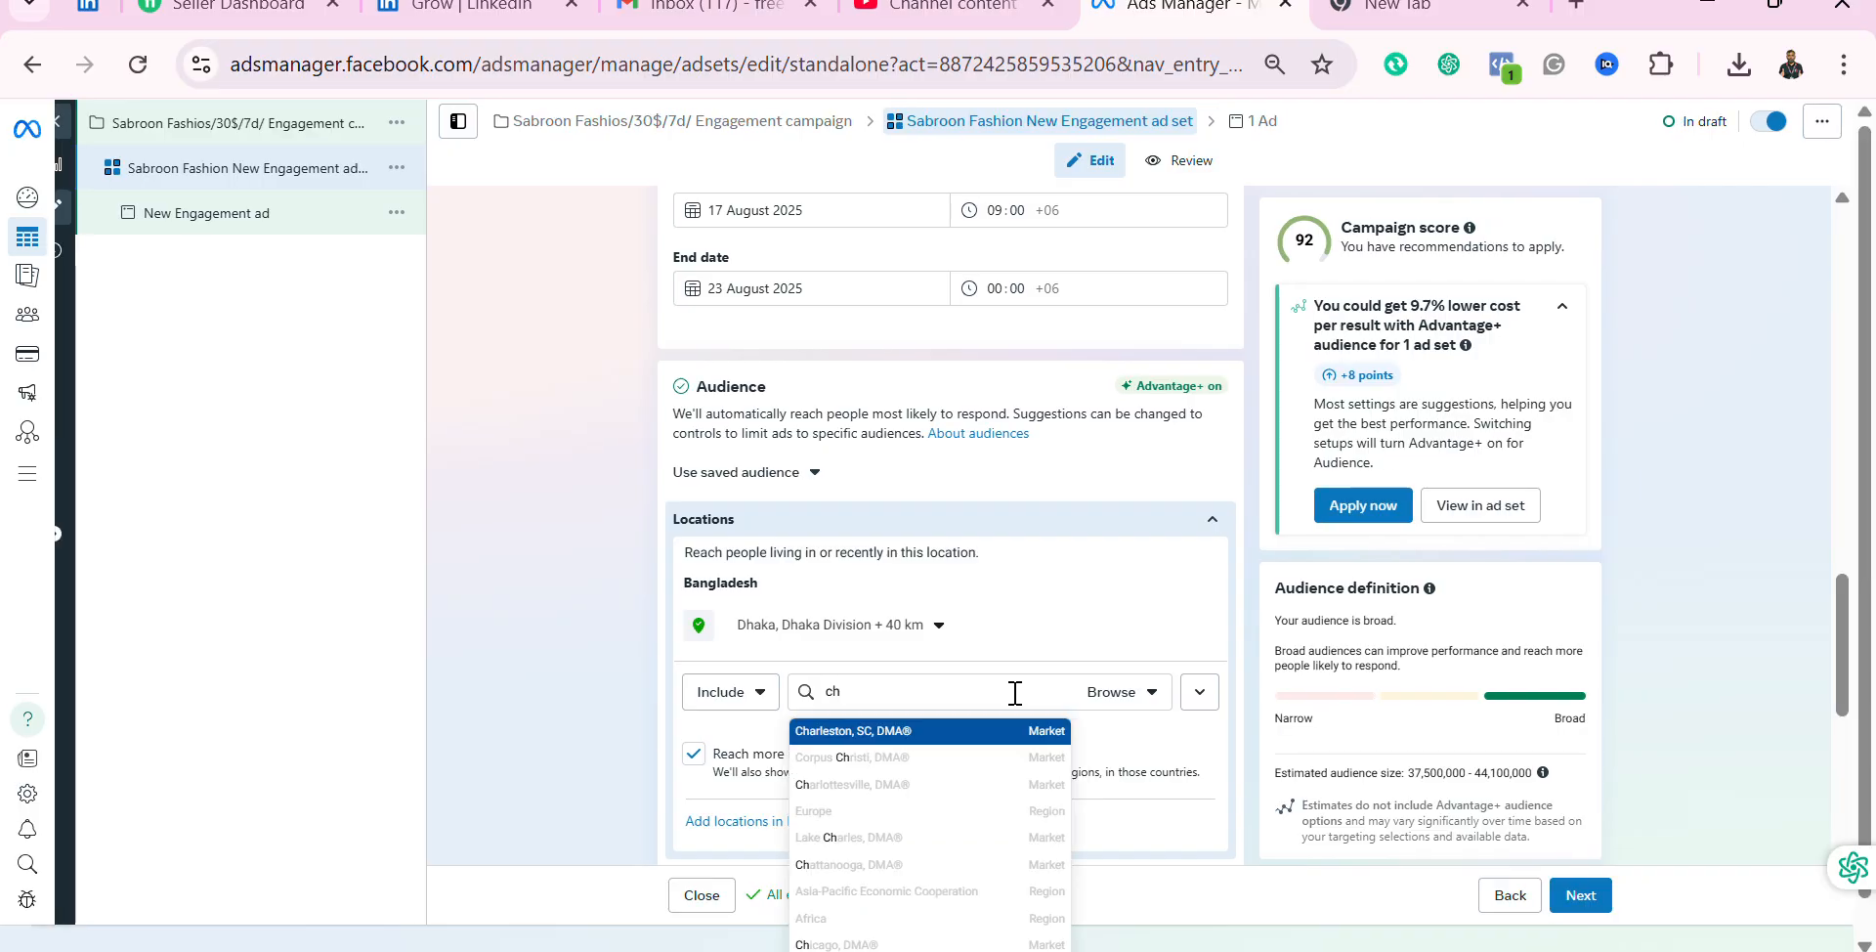
{"action": "type", "text": "itta"}
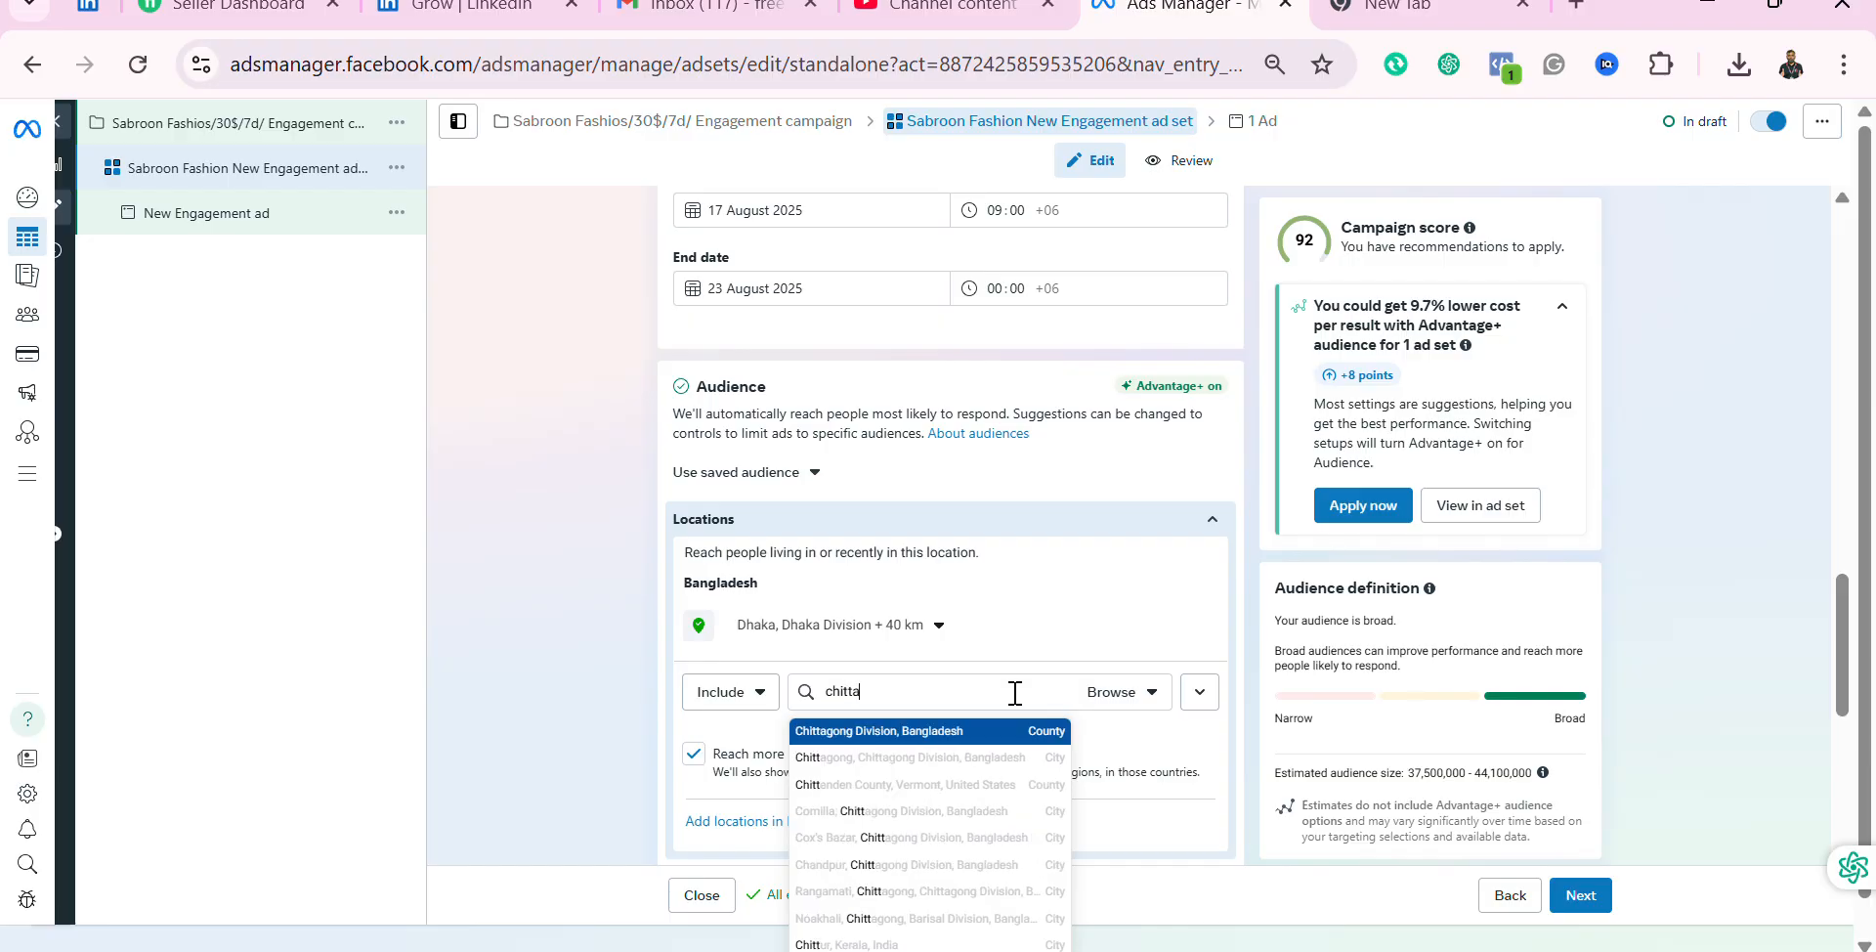
{"action": "type", "text": "gong"}
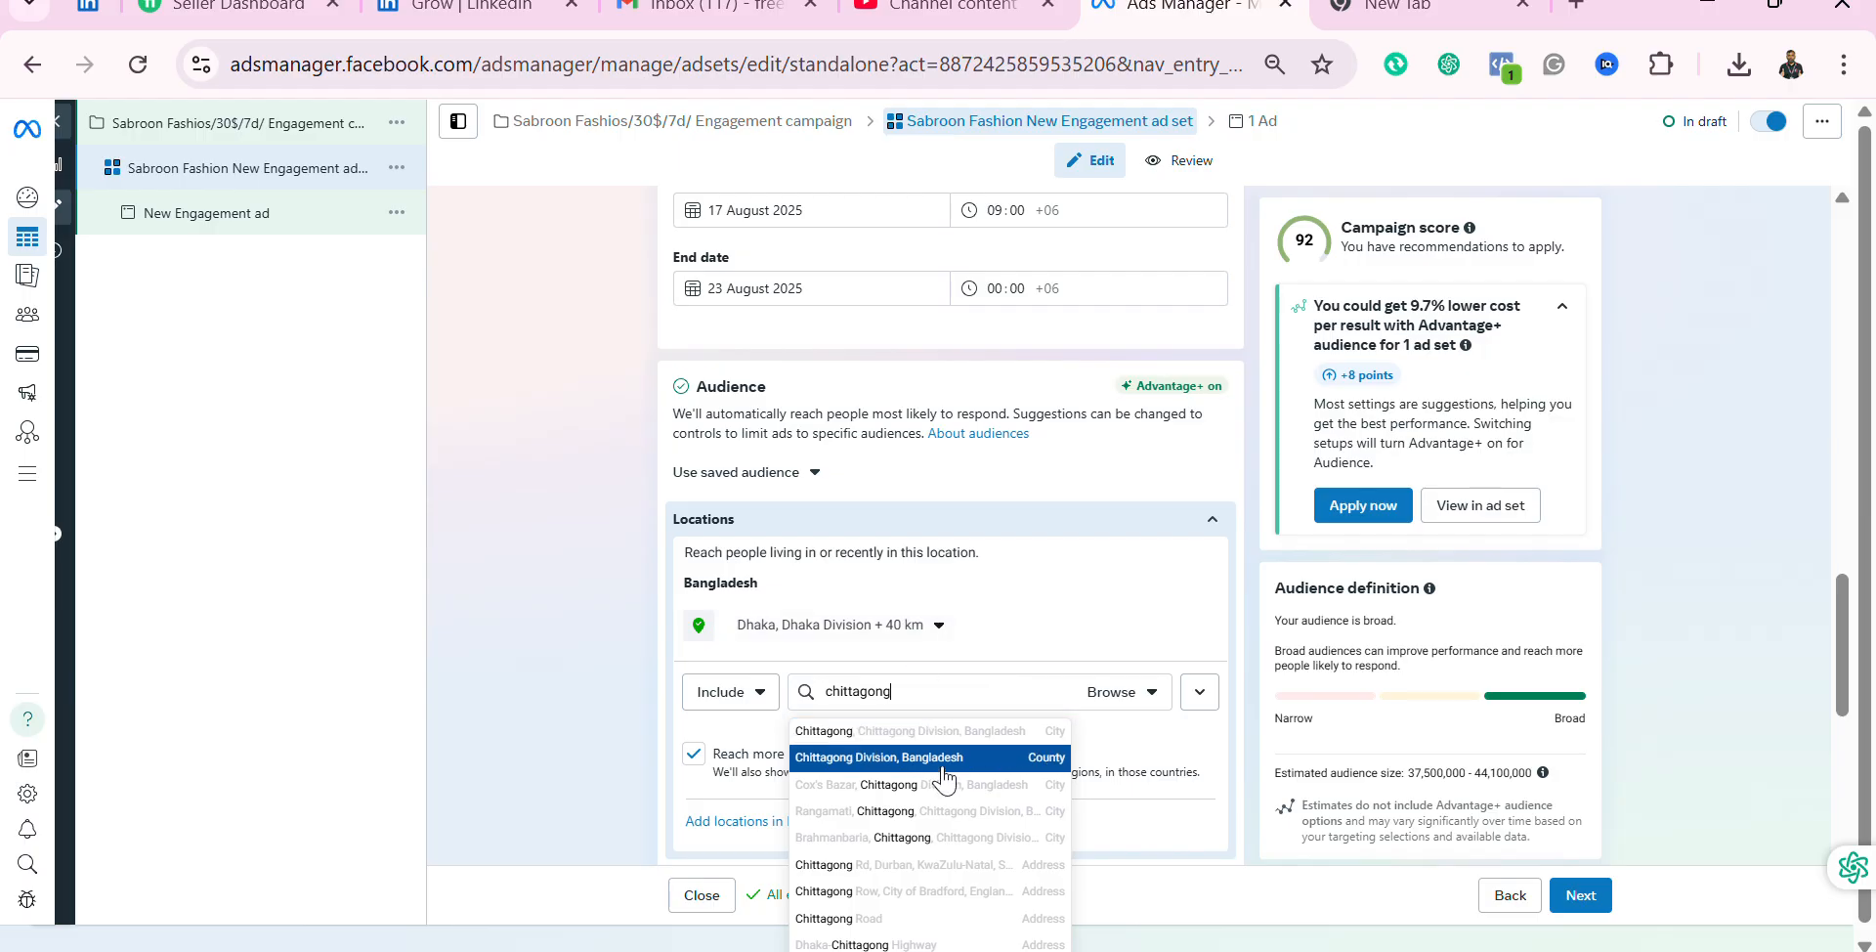
{"action": "left_click", "coordinate": [933, 735]}
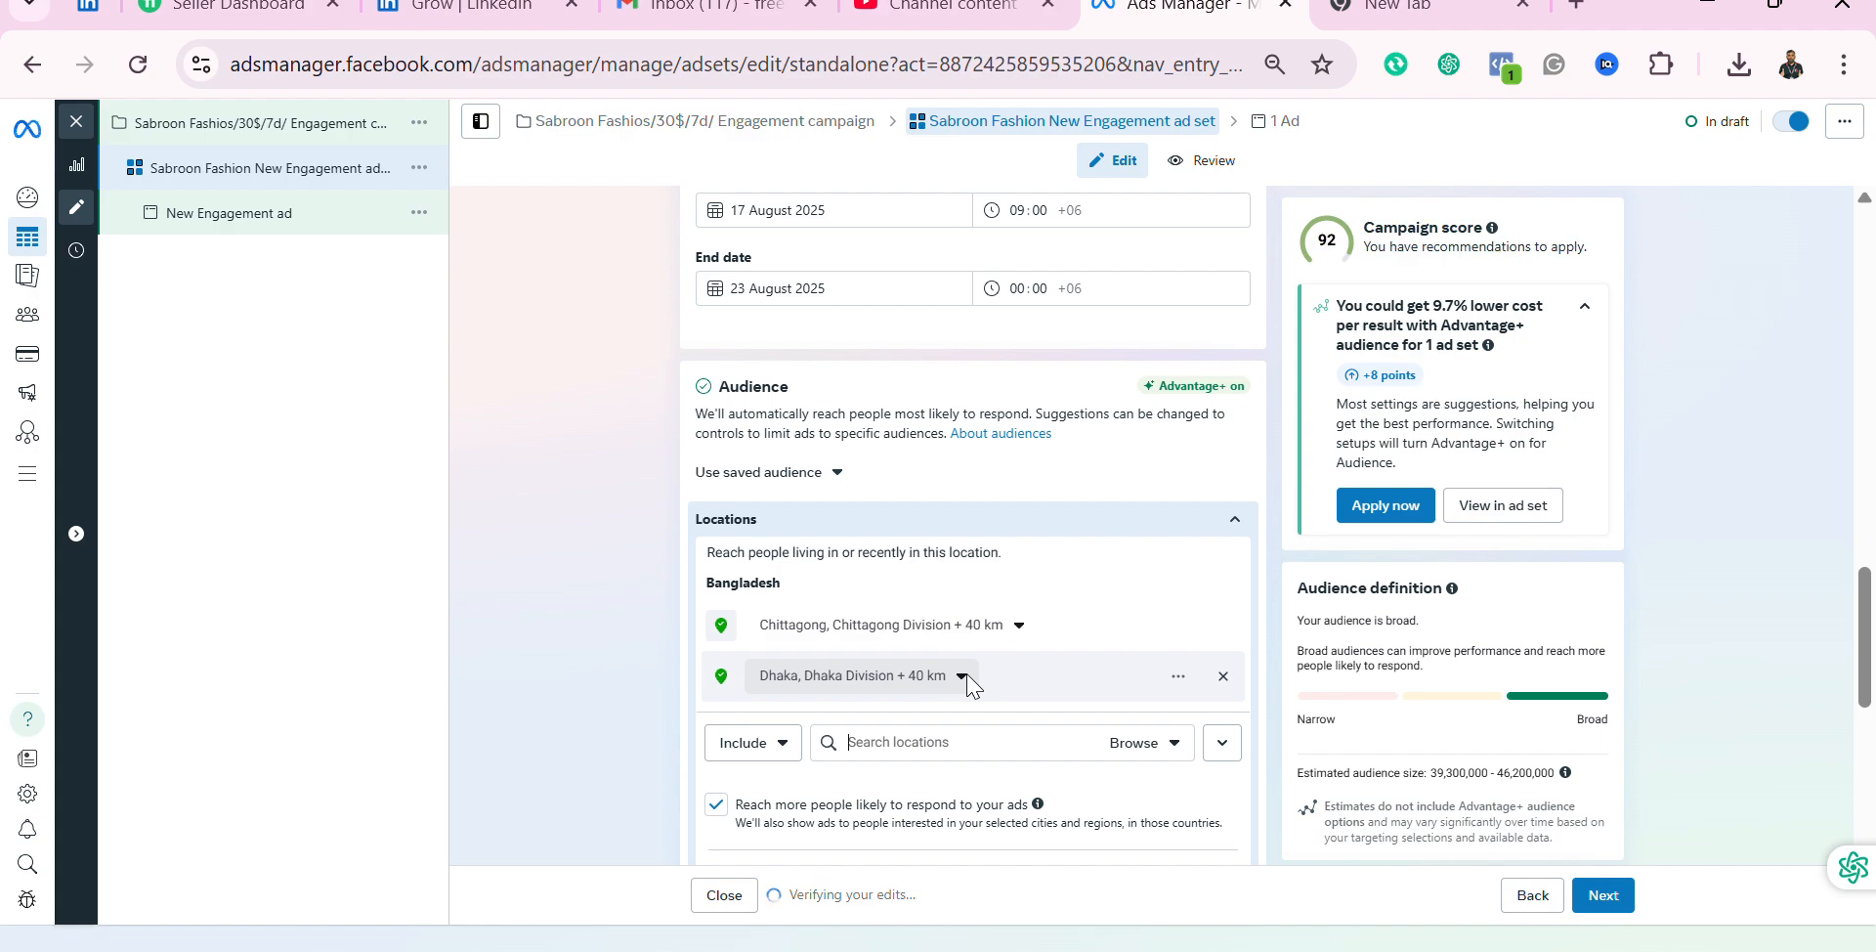
Step: Set the radius around the included Dhaka location to 17 km and check its radius options
{"action": "left_click", "coordinate": [961, 677]}
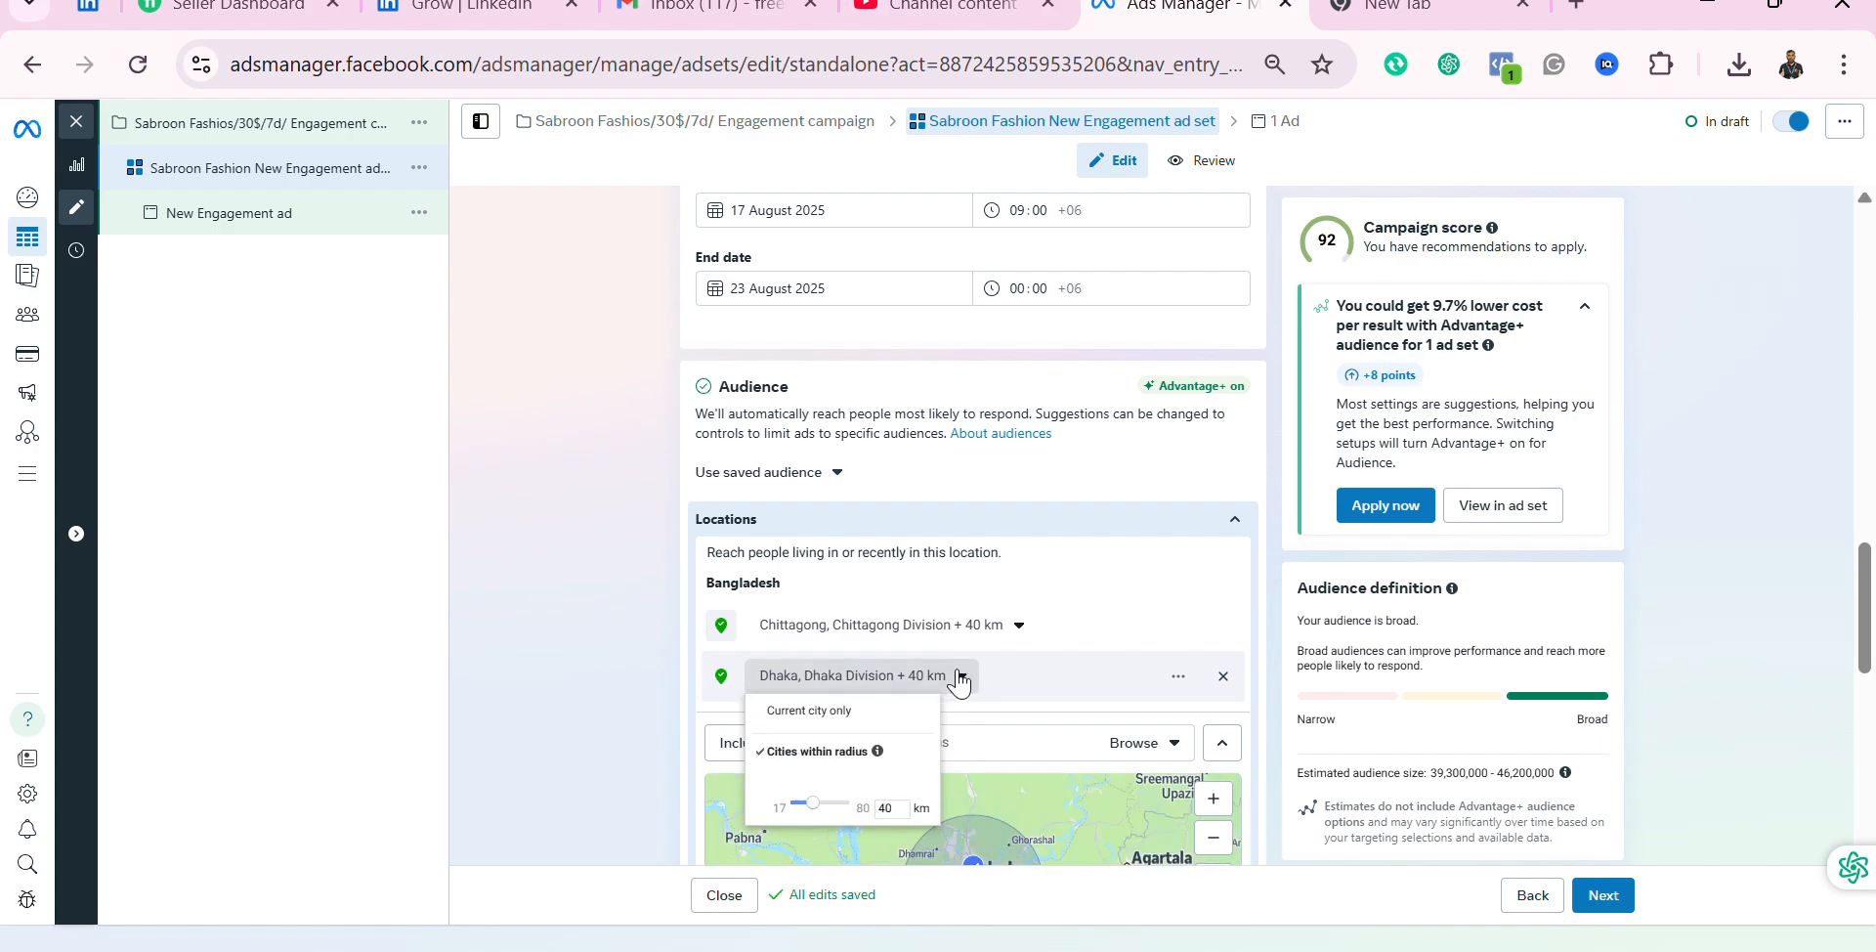
{"action": "left_click_drag", "start_coordinate": [812, 803], "coordinate": [779, 808]}
{"action": "left_click", "coordinate": [1075, 702]}
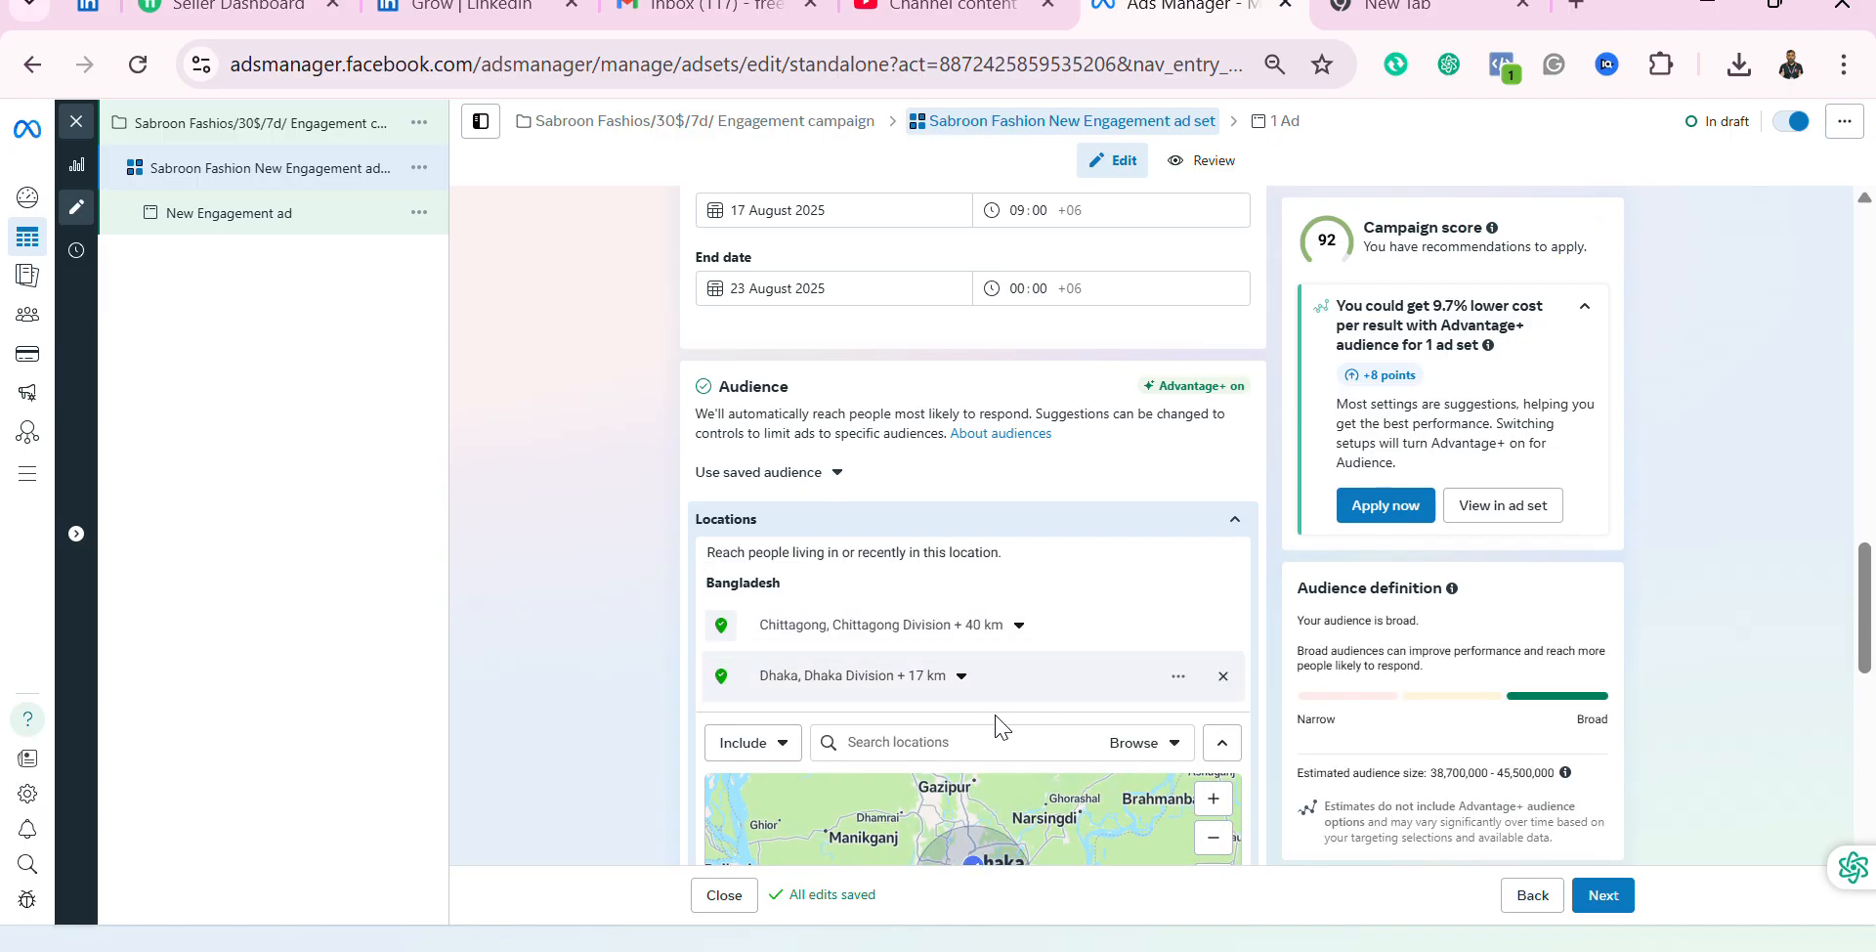
{"action": "scroll", "coordinate": [997, 728], "scroll_direction": "down", "scroll_amount": 2}
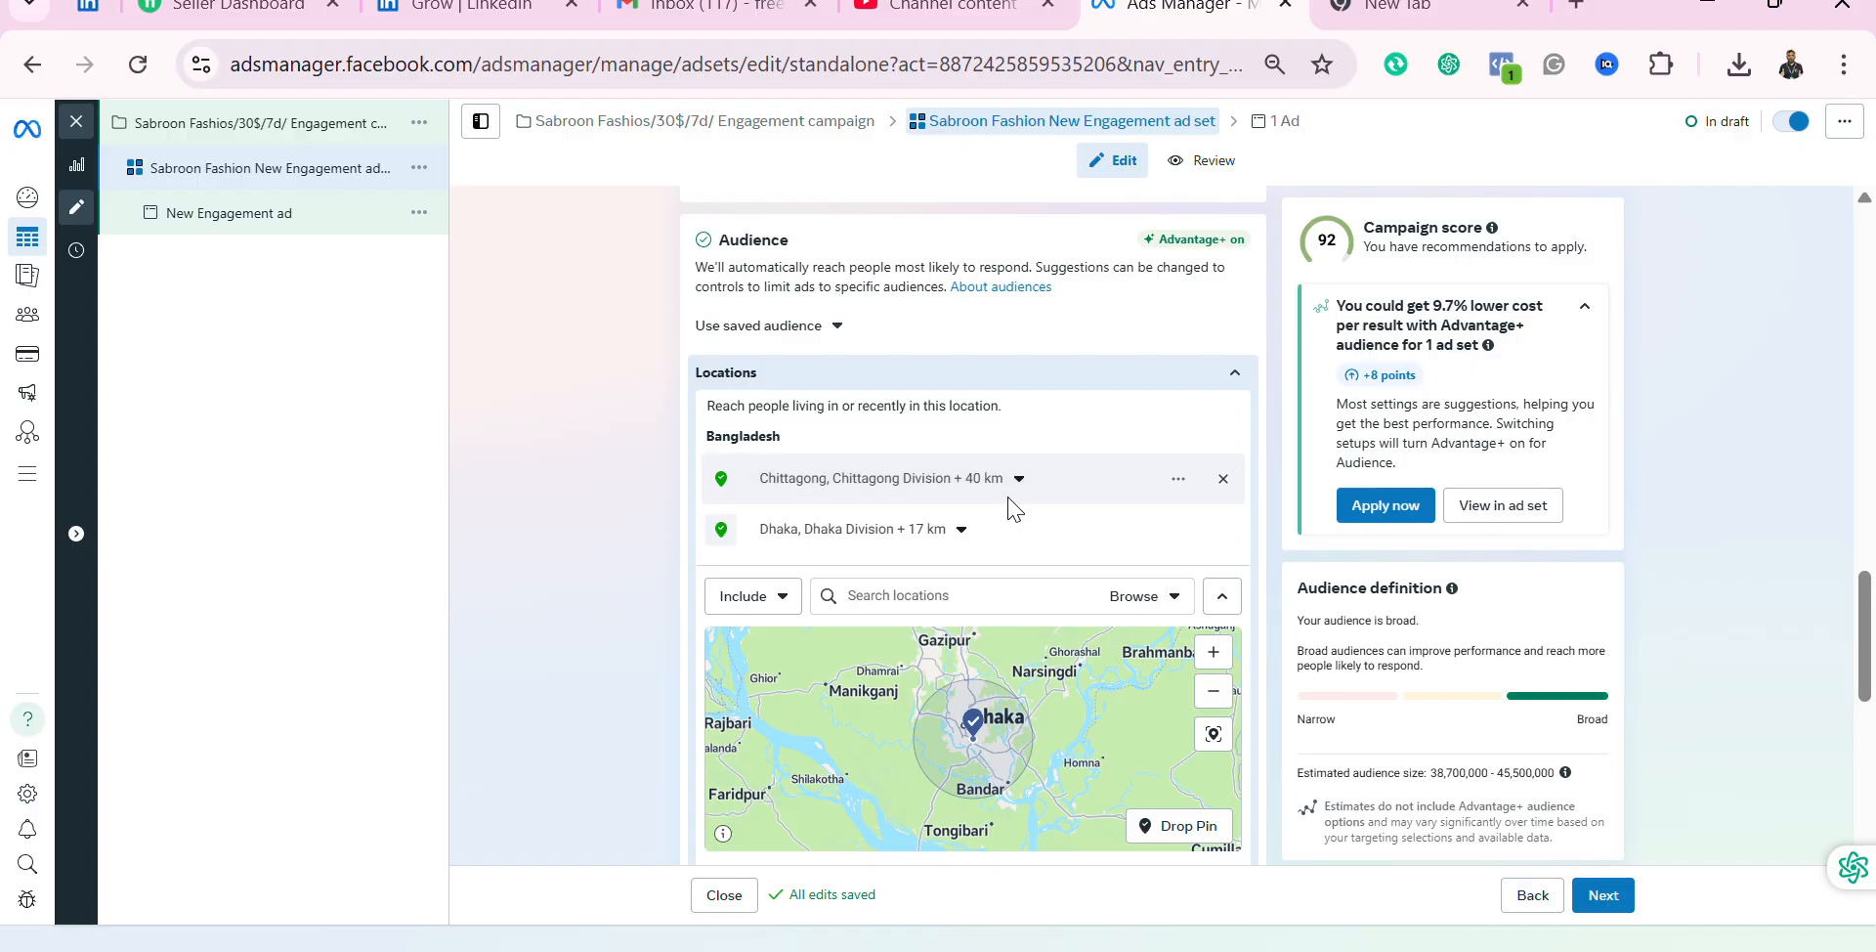
{"action": "left_click", "coordinate": [961, 533]}
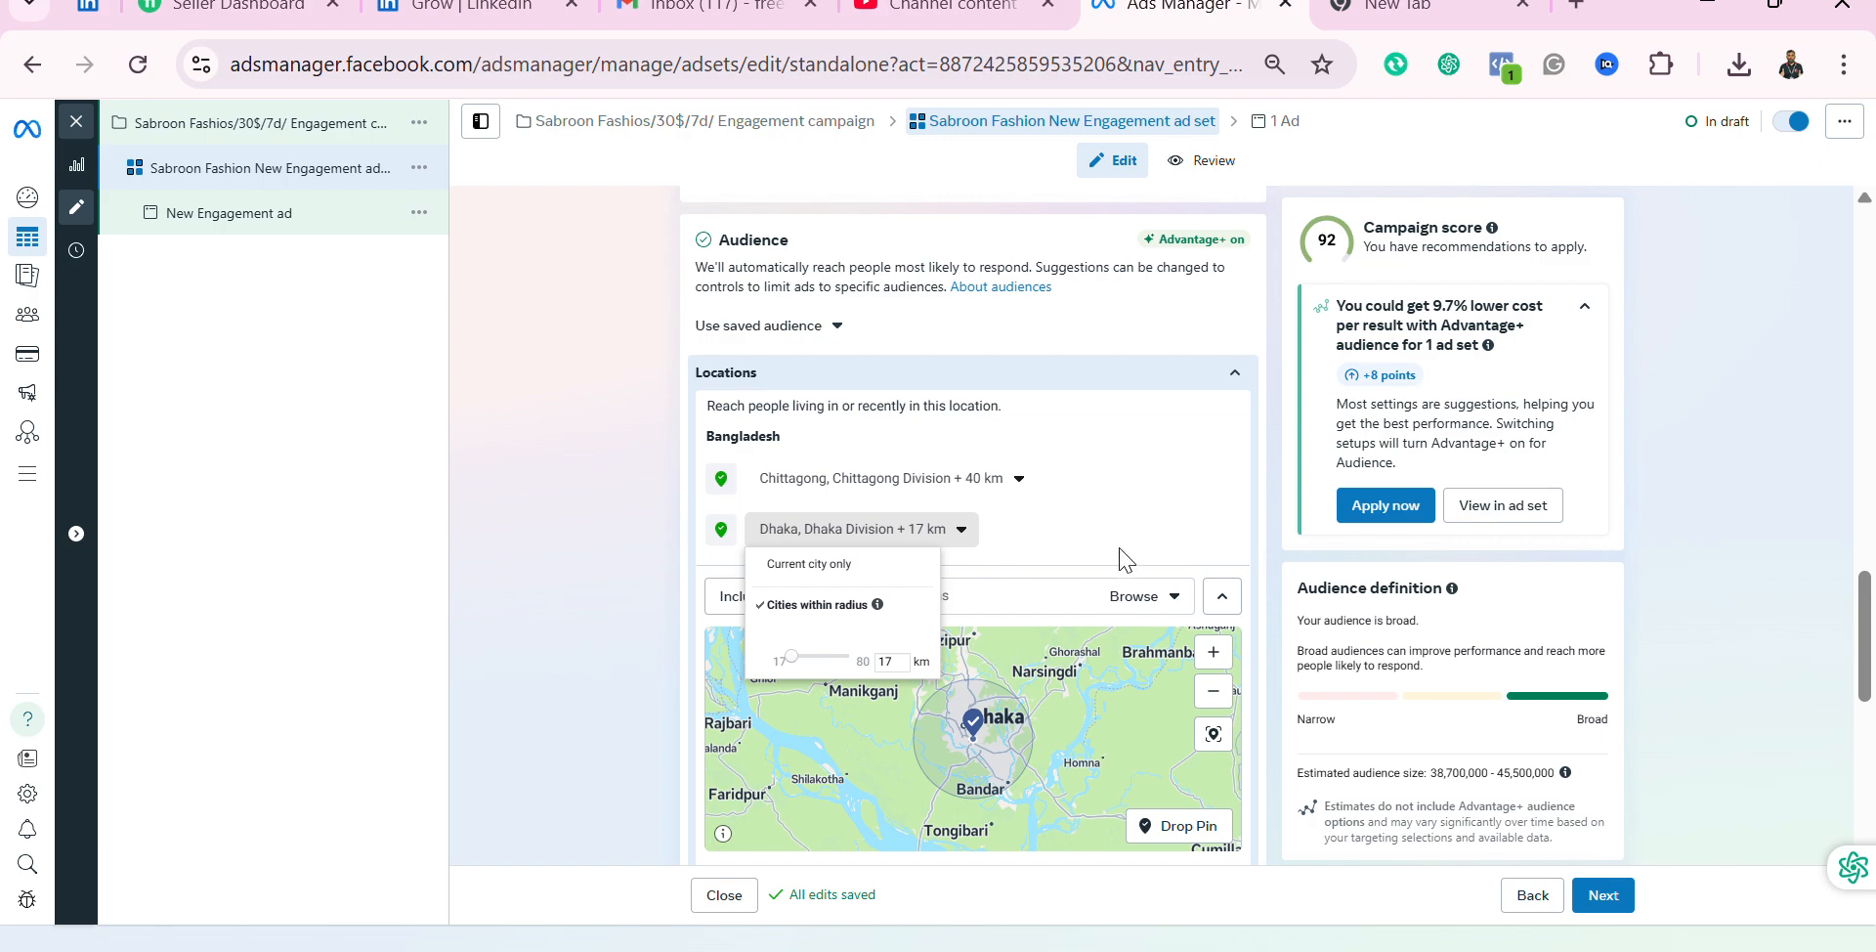
{"action": "left_click", "coordinate": [1075, 434]}
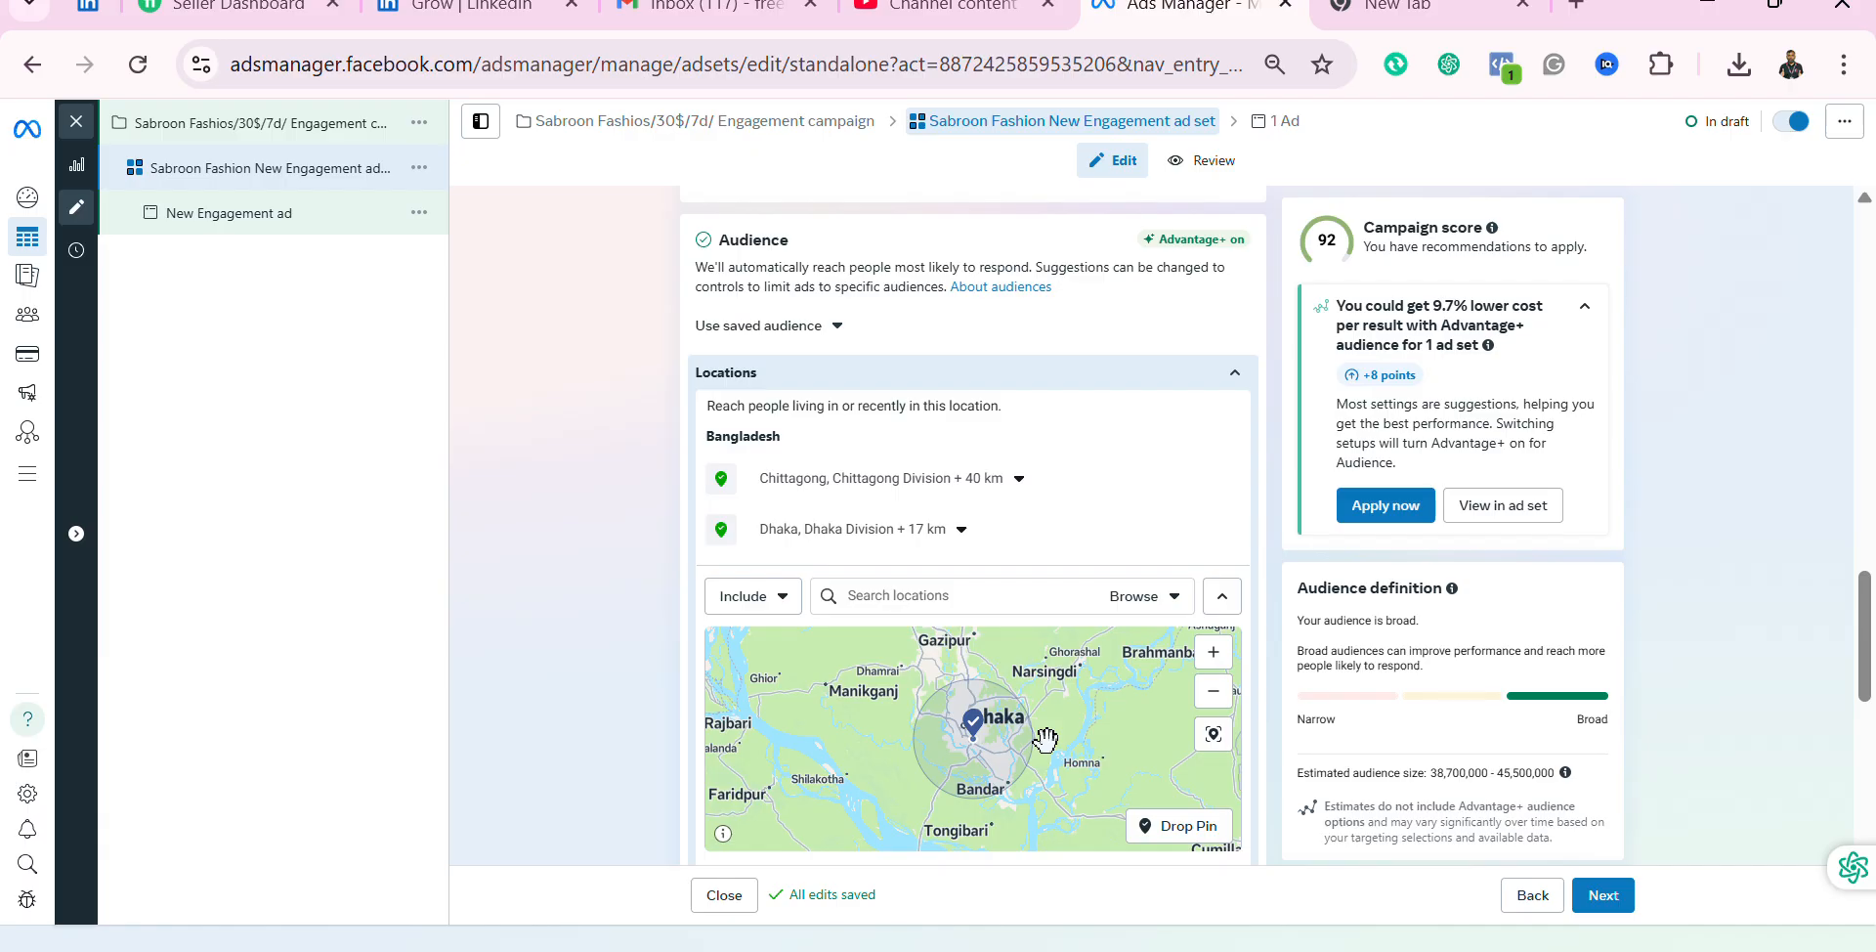
Step: Examine the targeted area around Dhaka and its neighbouring districts on the locations map
{"action": "scroll", "coordinate": [1046, 740], "scroll_direction": "down", "scroll_amount": 2}
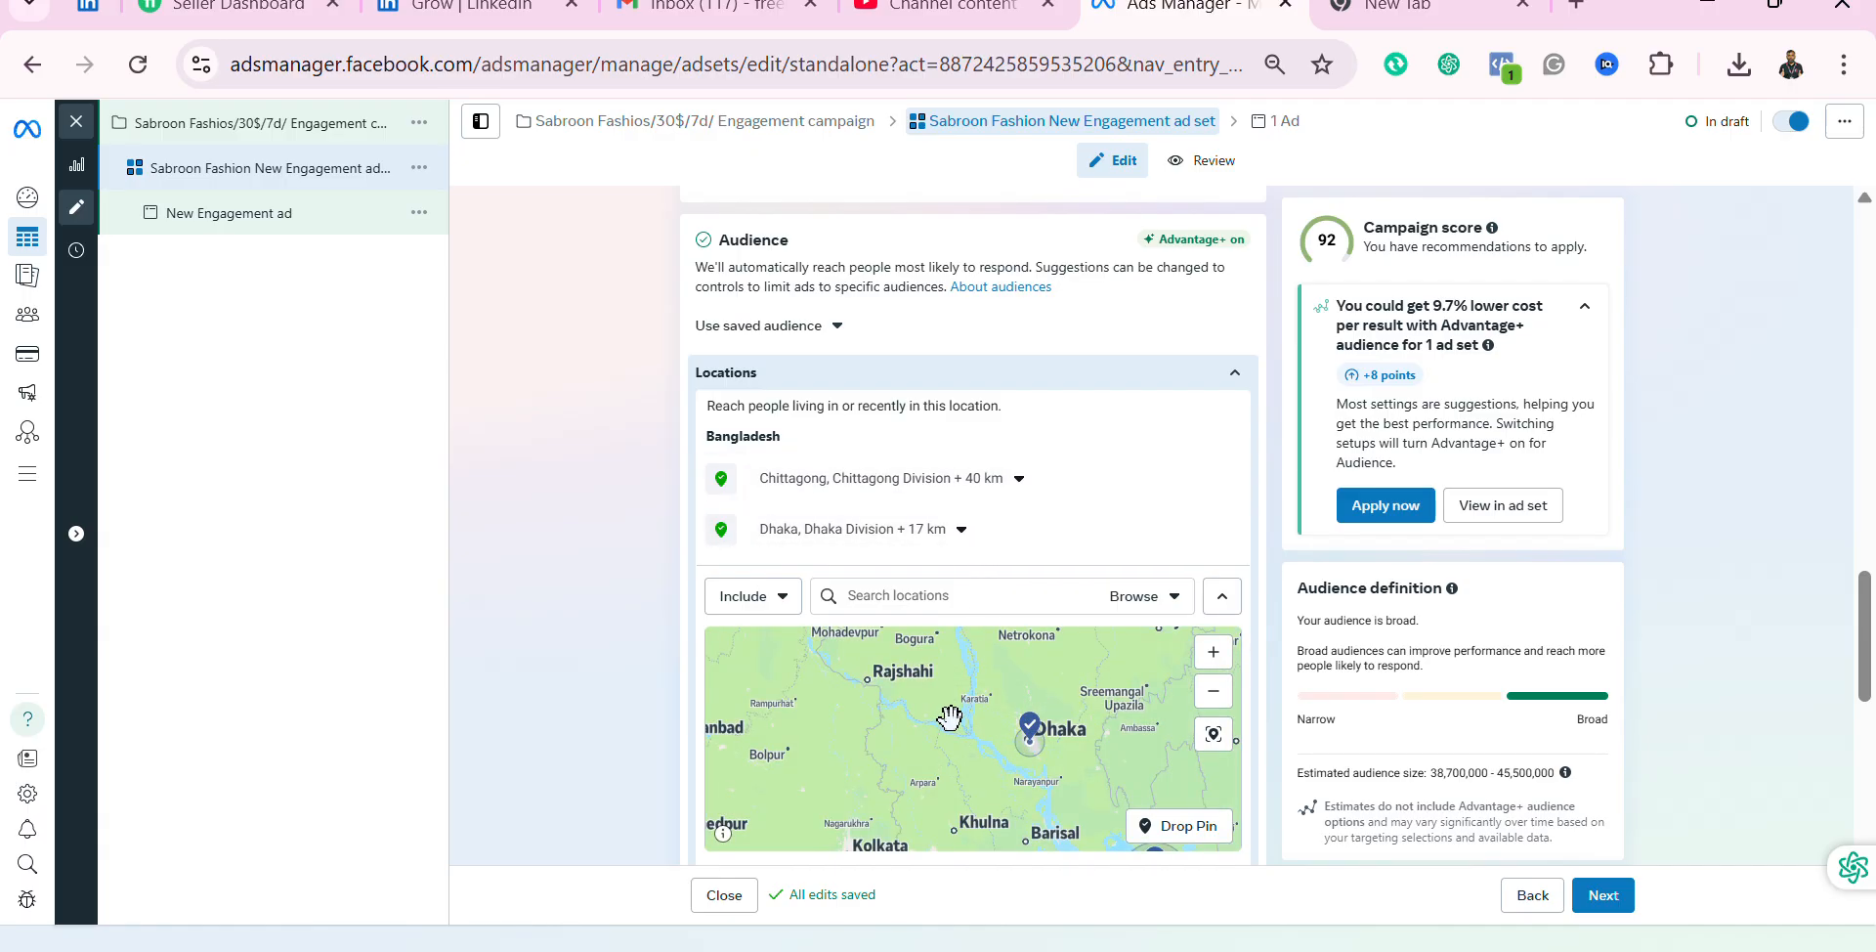
{"action": "scroll", "coordinate": [945, 715], "scroll_direction": "up", "scroll_amount": 2}
{"action": "left_click_drag", "start_coordinate": [1042, 745], "coordinate": [792, 771]}
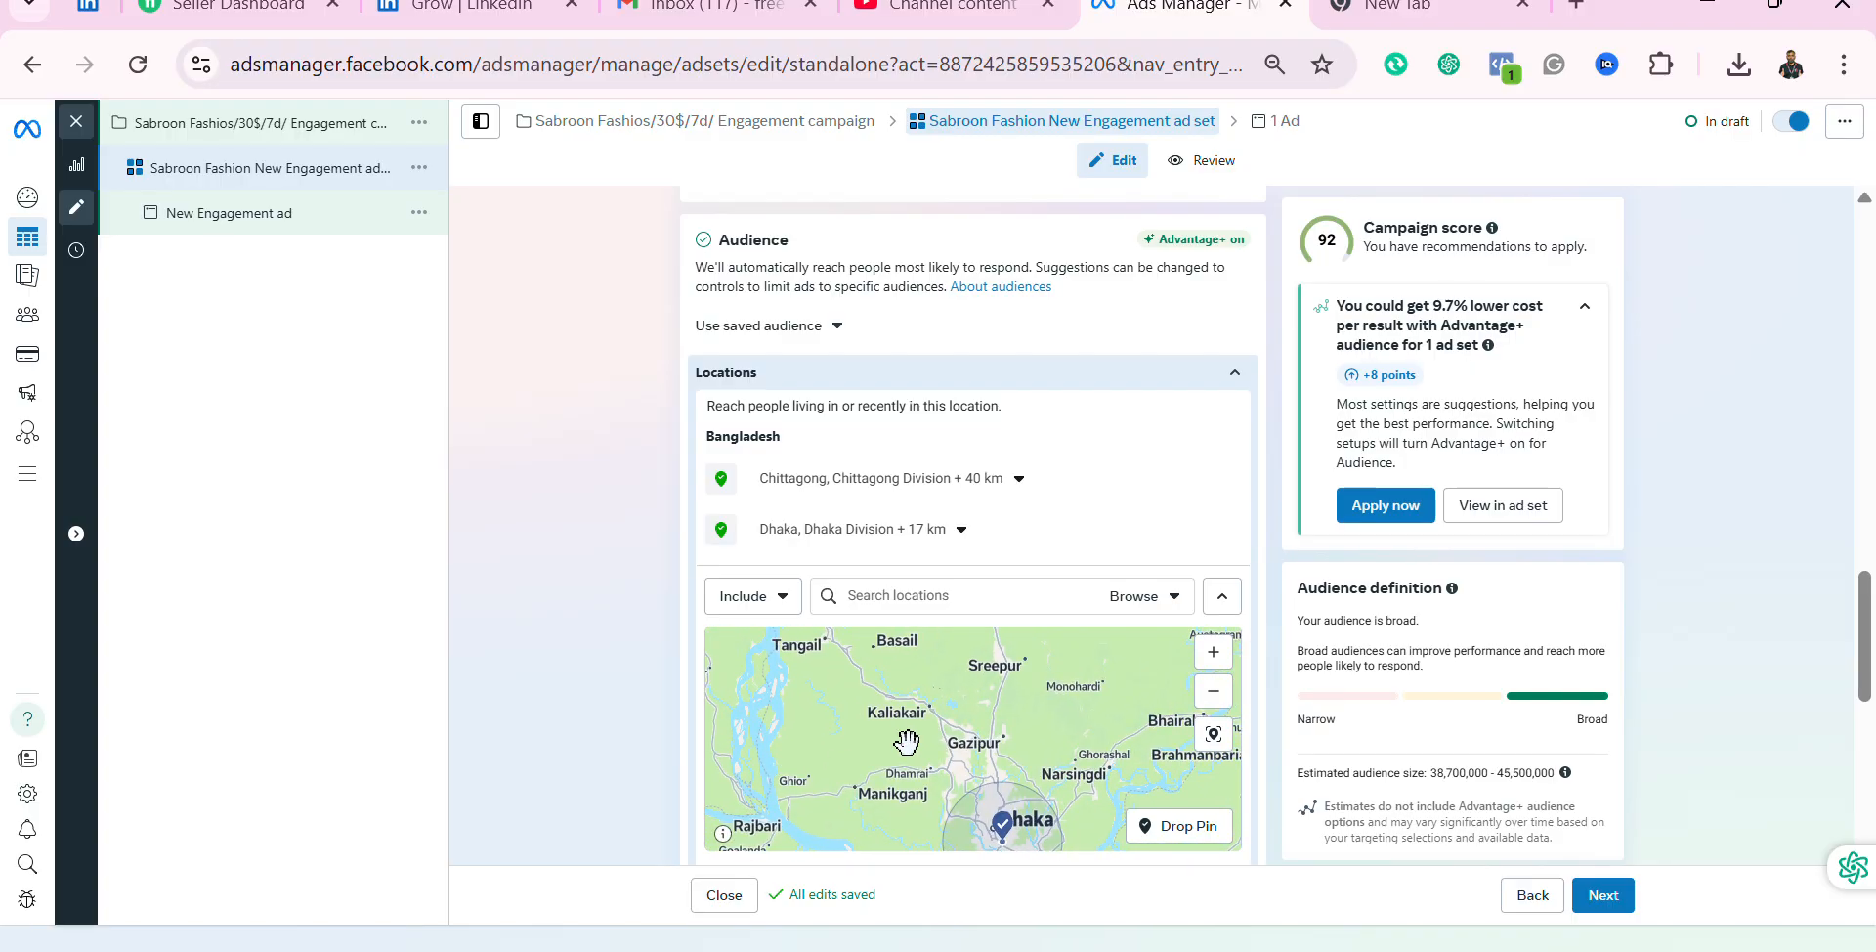
{"action": "left_click_drag", "start_coordinate": [979, 740], "coordinate": [837, 740]}
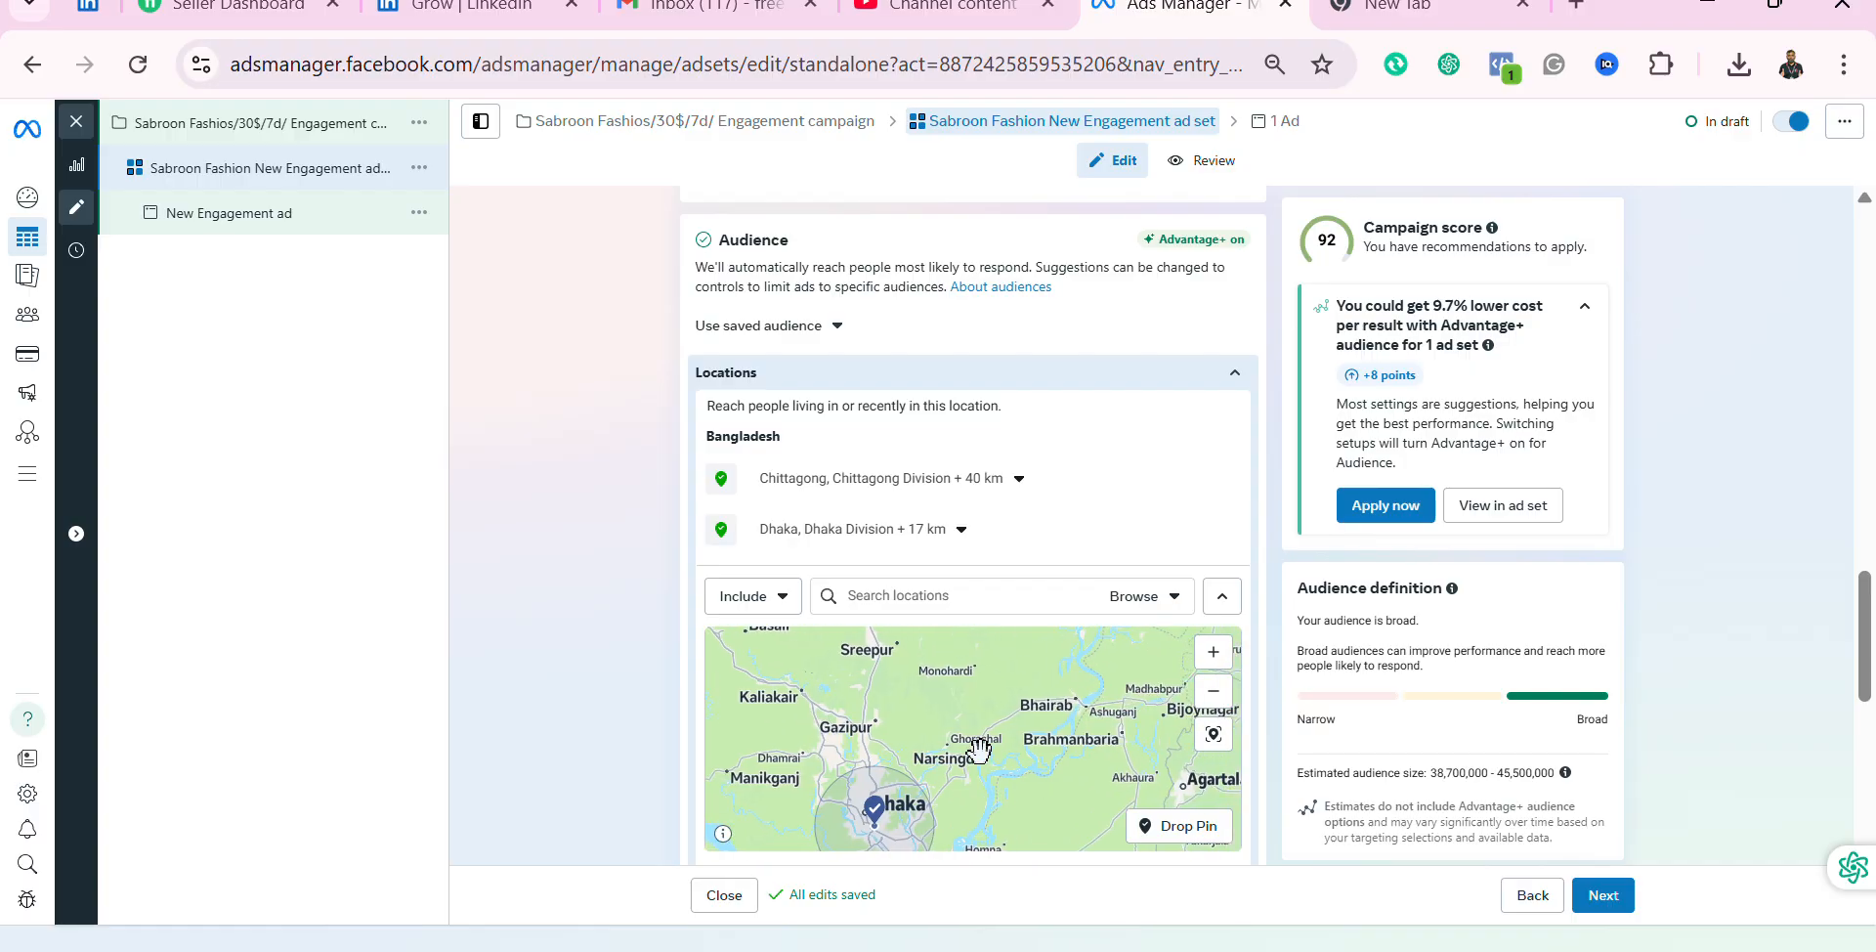
{"action": "left_click_drag", "start_coordinate": [979, 751], "coordinate": [910, 740]}
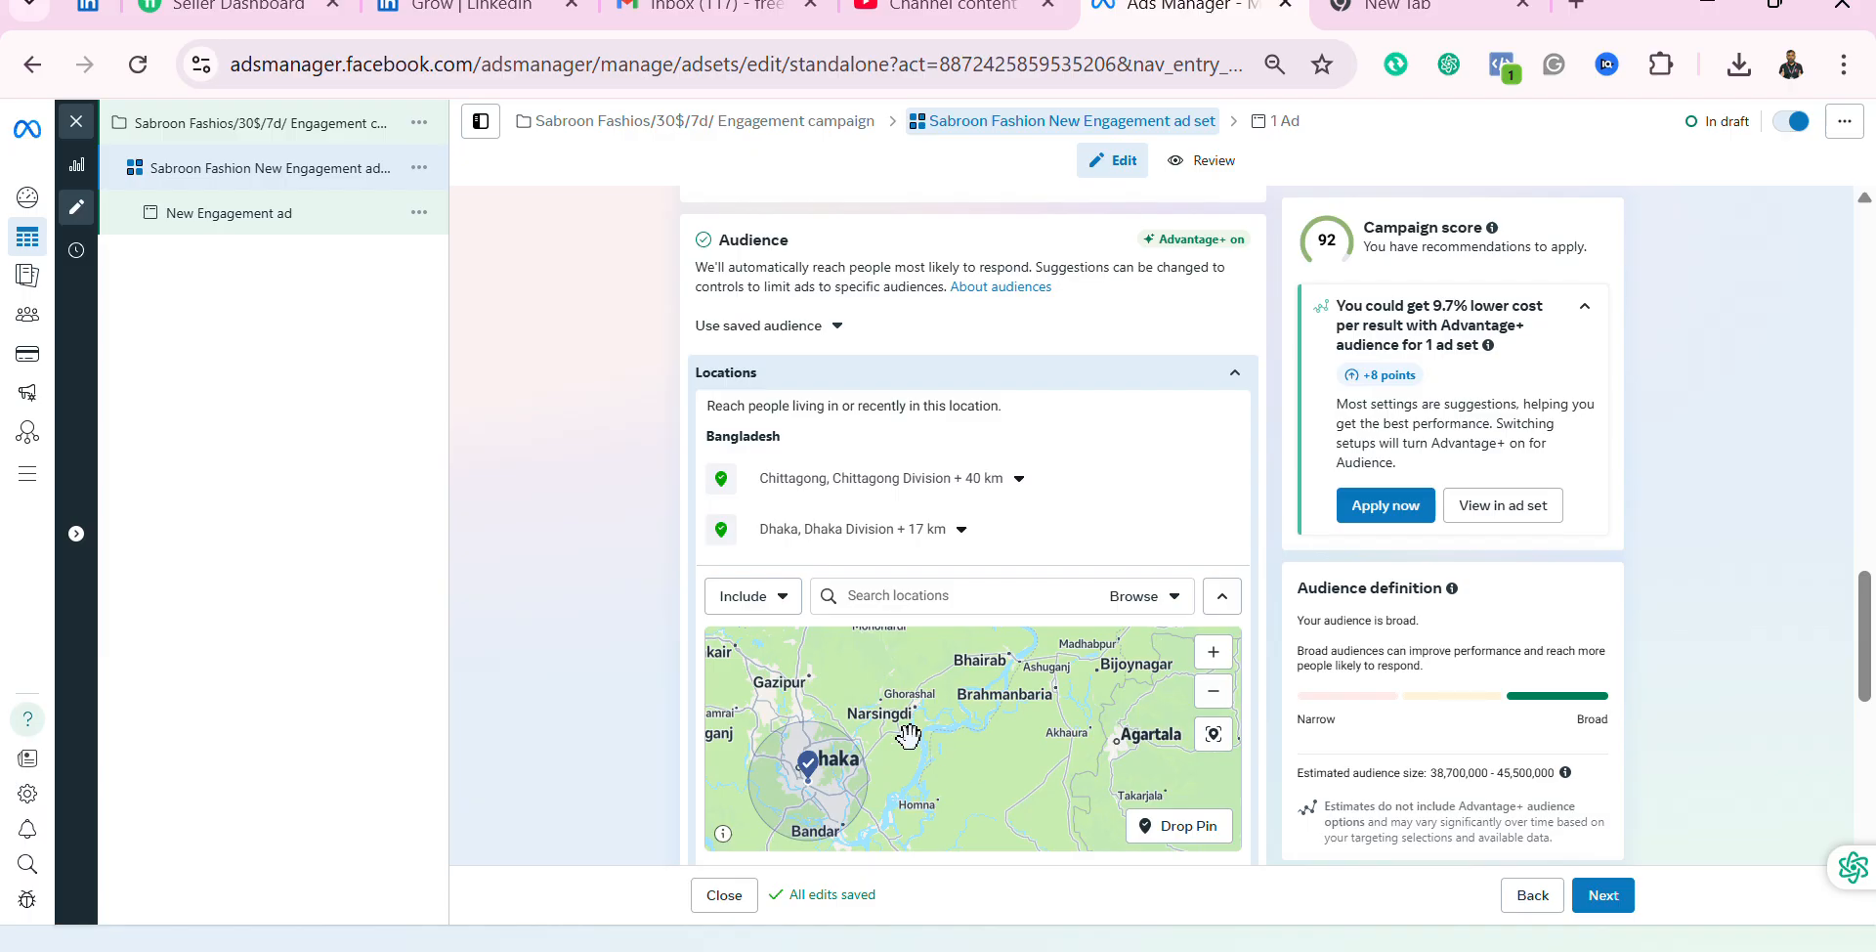
{"action": "left_click_drag", "start_coordinate": [909, 734], "coordinate": [956, 755]}
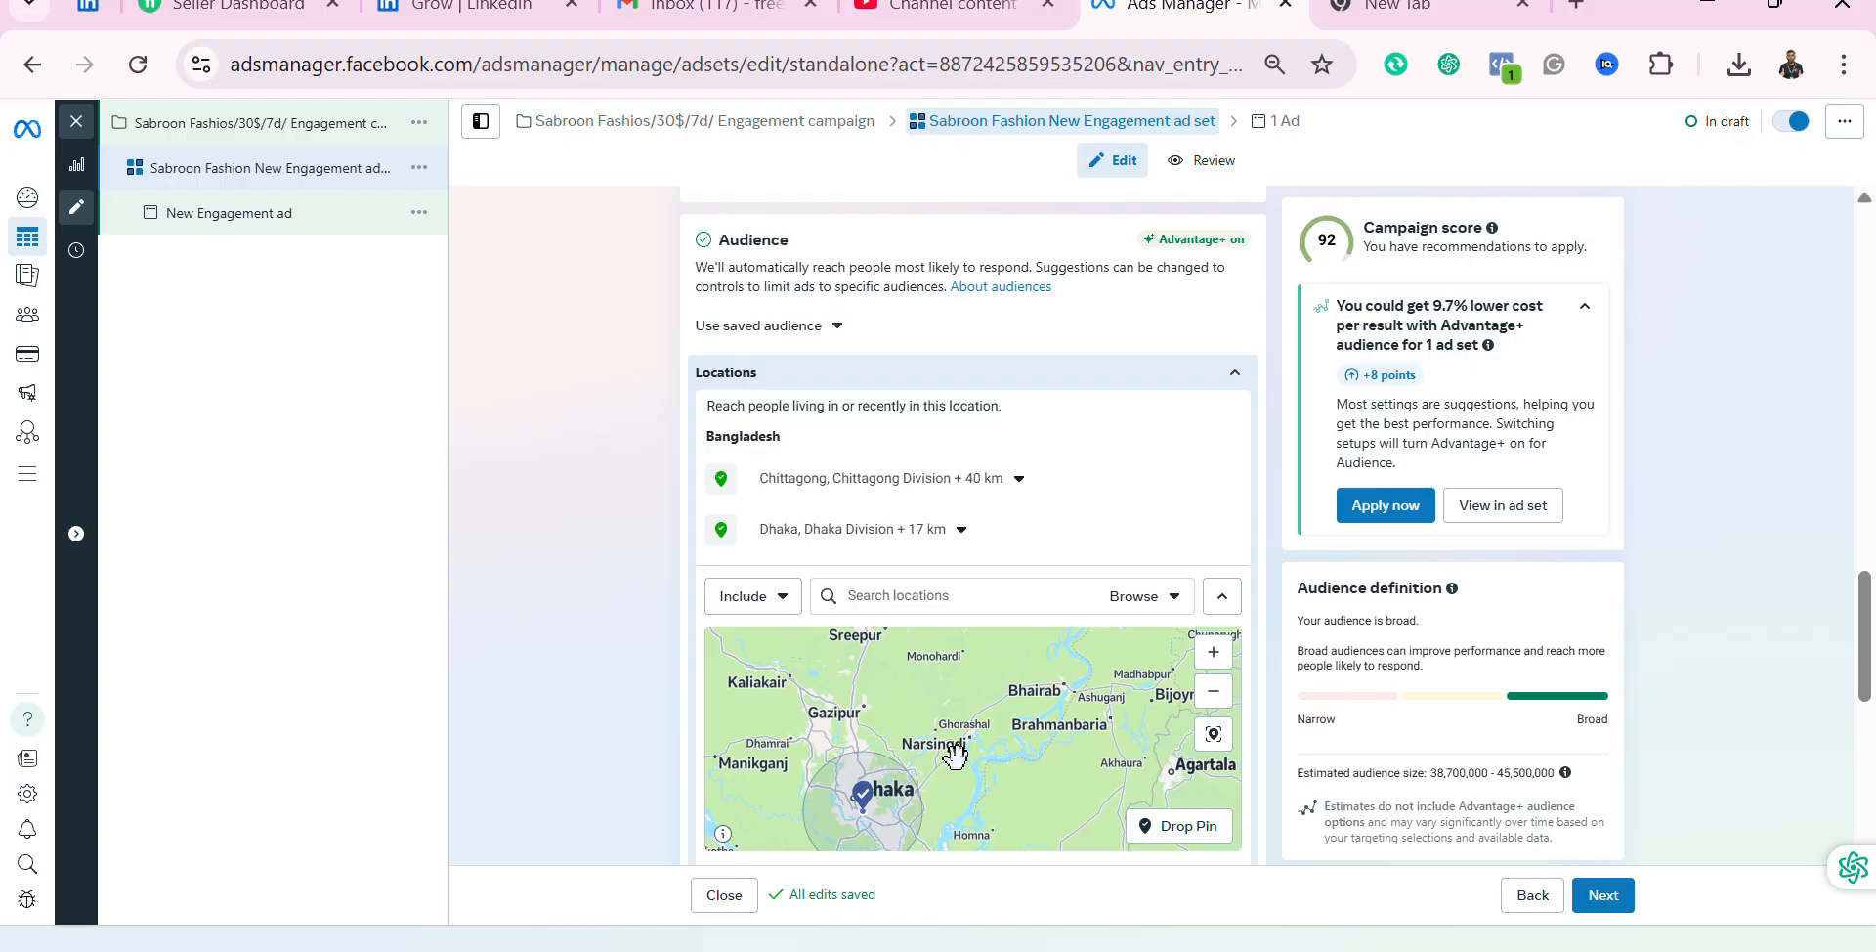
{"action": "left_click_drag", "start_coordinate": [953, 750], "coordinate": [925, 739]}
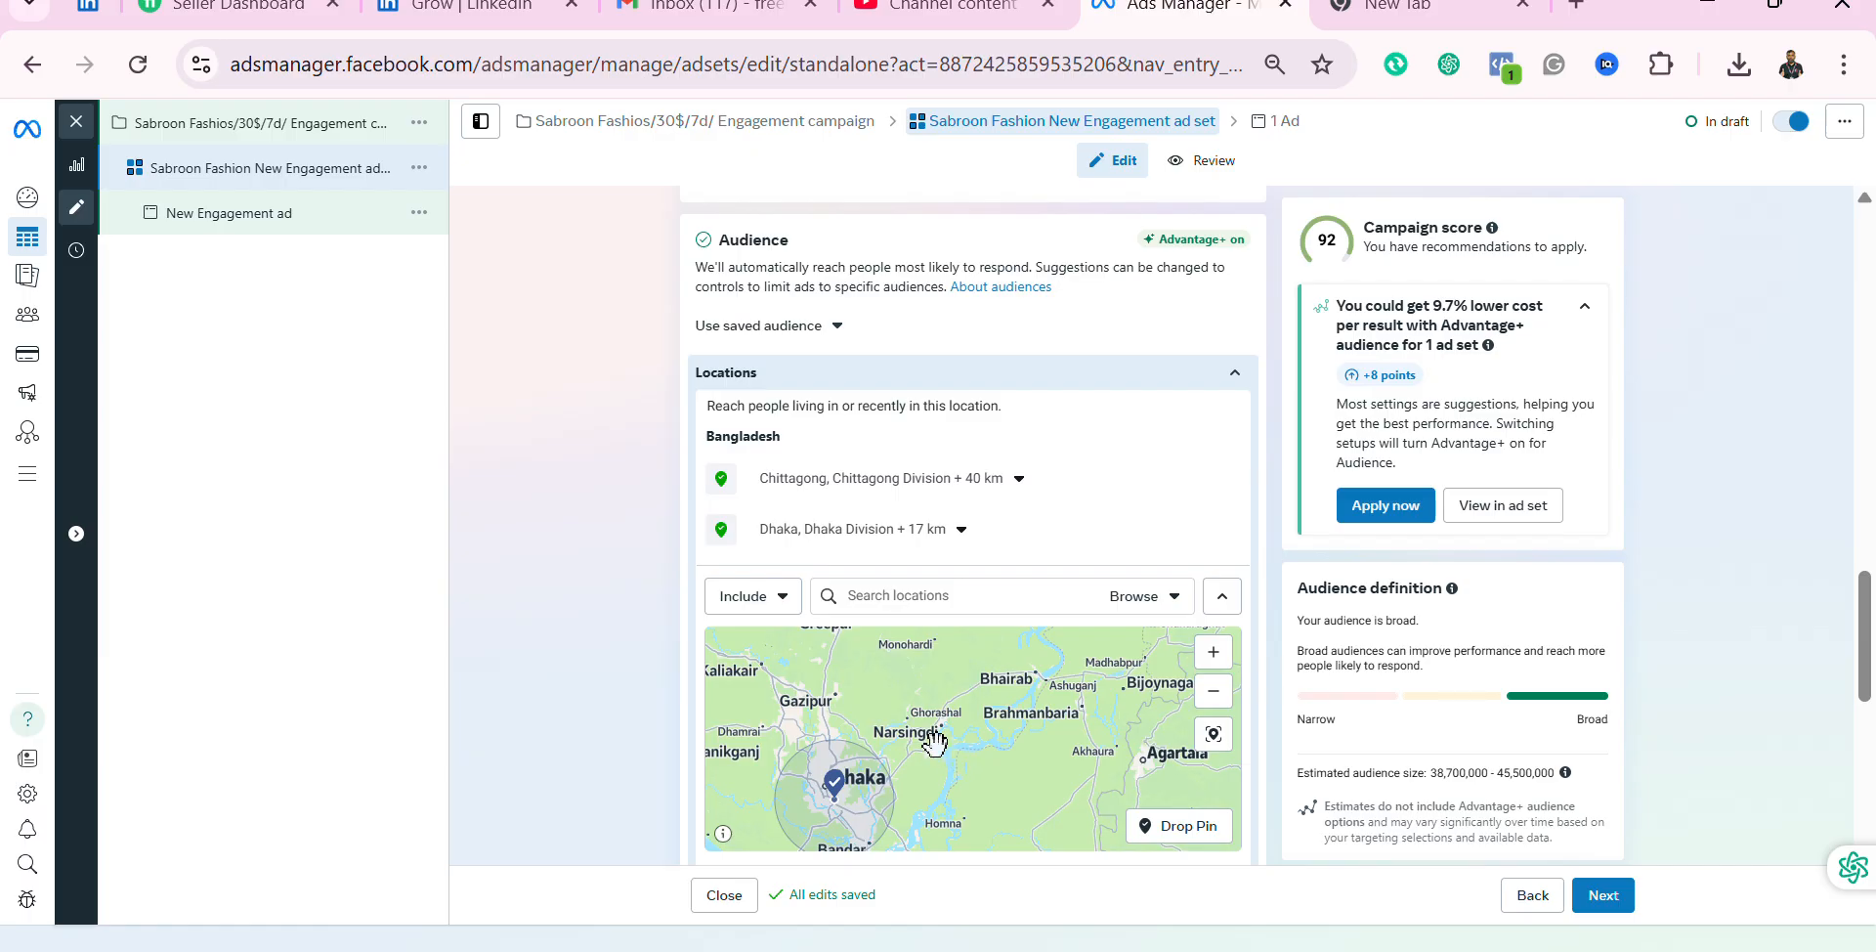
{"action": "mouse_move", "coordinate": [944, 750]}
{"action": "left_mouse_down"}
{"action": "mouse_move", "coordinate": [965, 766]}
{"action": "mouse_move", "coordinate": [950, 752]}
{"action": "mouse_move", "coordinate": [952, 821]}
{"action": "mouse_move", "coordinate": [1007, 814]}
{"action": "mouse_move", "coordinate": [941, 779]}
{"action": "mouse_move", "coordinate": [967, 798]}
{"action": "mouse_move", "coordinate": [983, 868]}
{"action": "mouse_move", "coordinate": [974, 782]}
{"action": "mouse_move", "coordinate": [928, 742]}
{"action": "mouse_move", "coordinate": [958, 765]}
{"action": "left_mouse_up"}
Step: Drop a pin near Sirajganj on the map to include that area, and inspect its coverage circle
{"action": "left_click_drag", "start_coordinate": [890, 701], "coordinate": [1016, 777]}
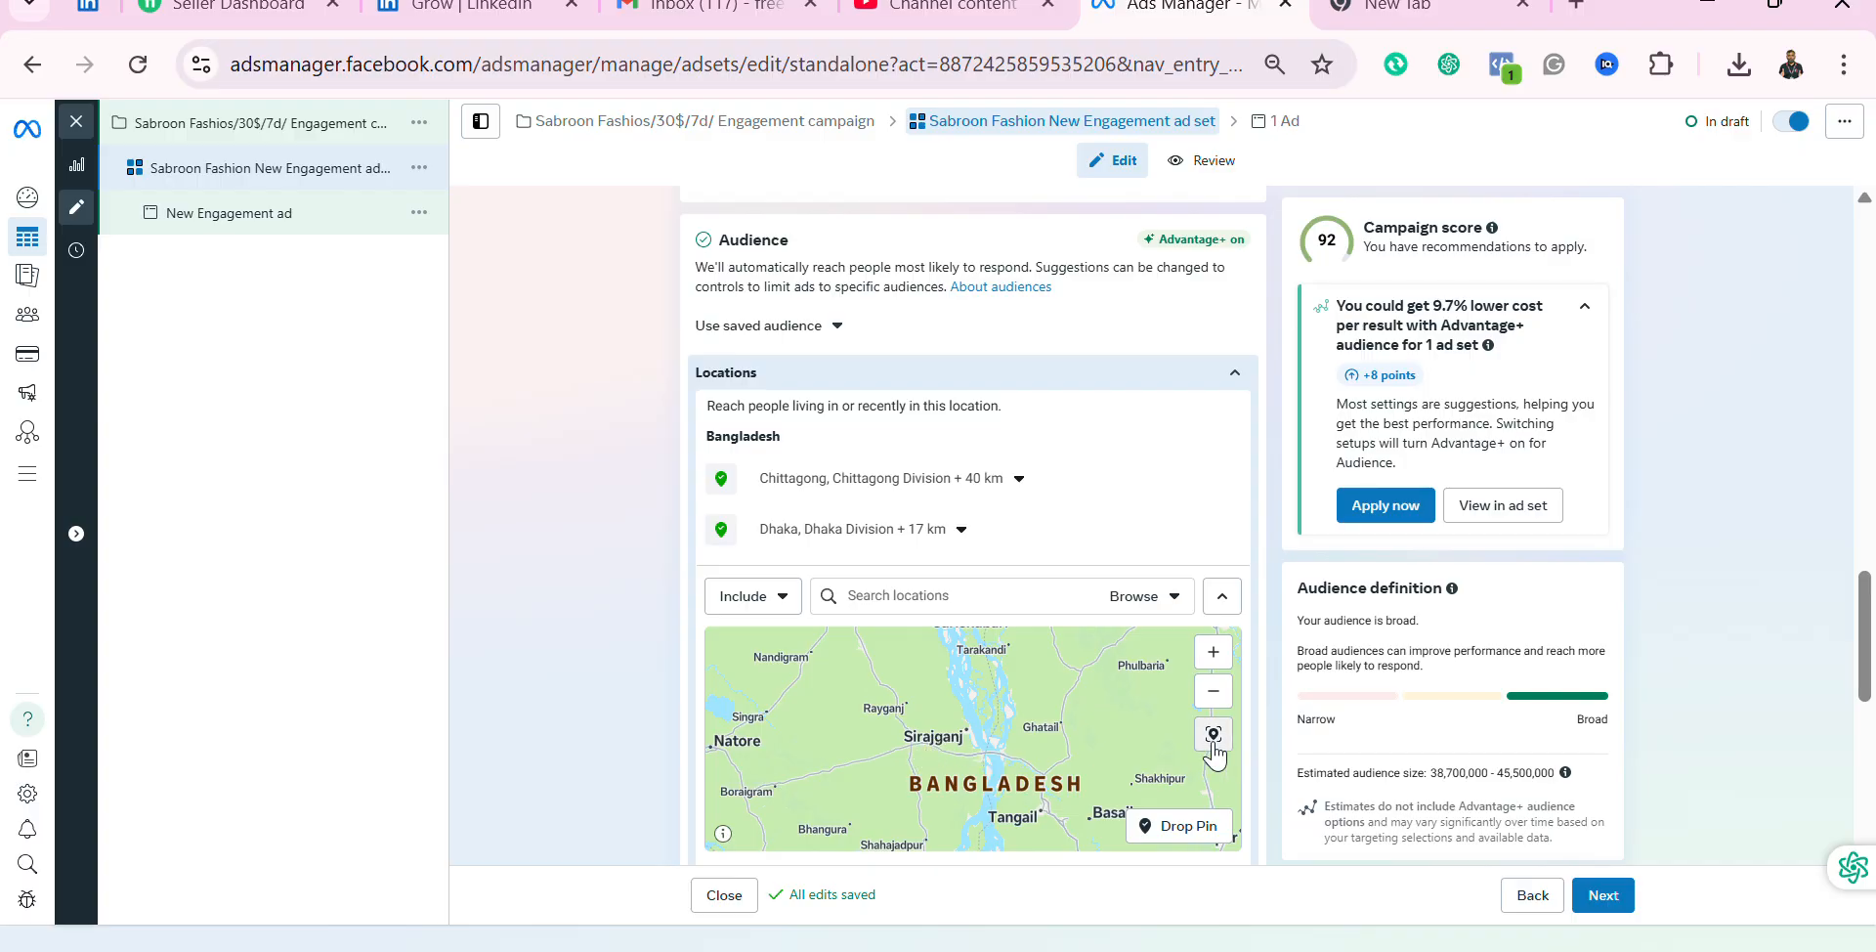
{"action": "left_click", "coordinate": [1180, 829]}
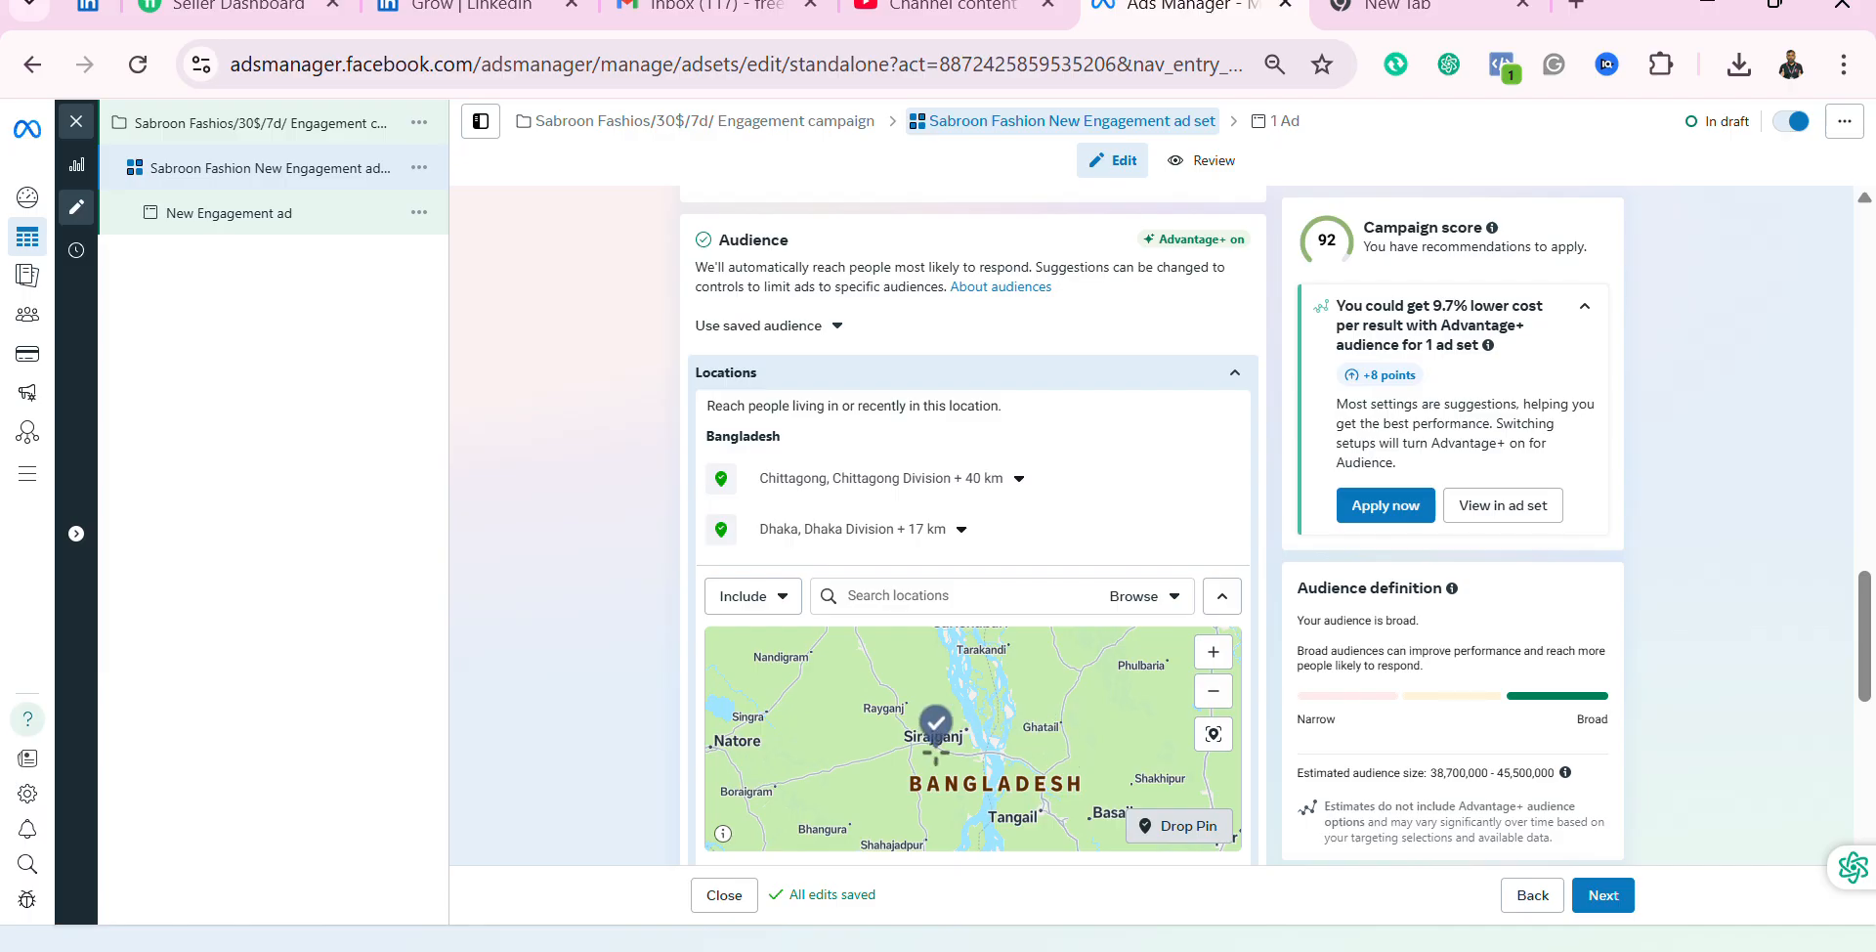
{"action": "left_click", "coordinate": [937, 749]}
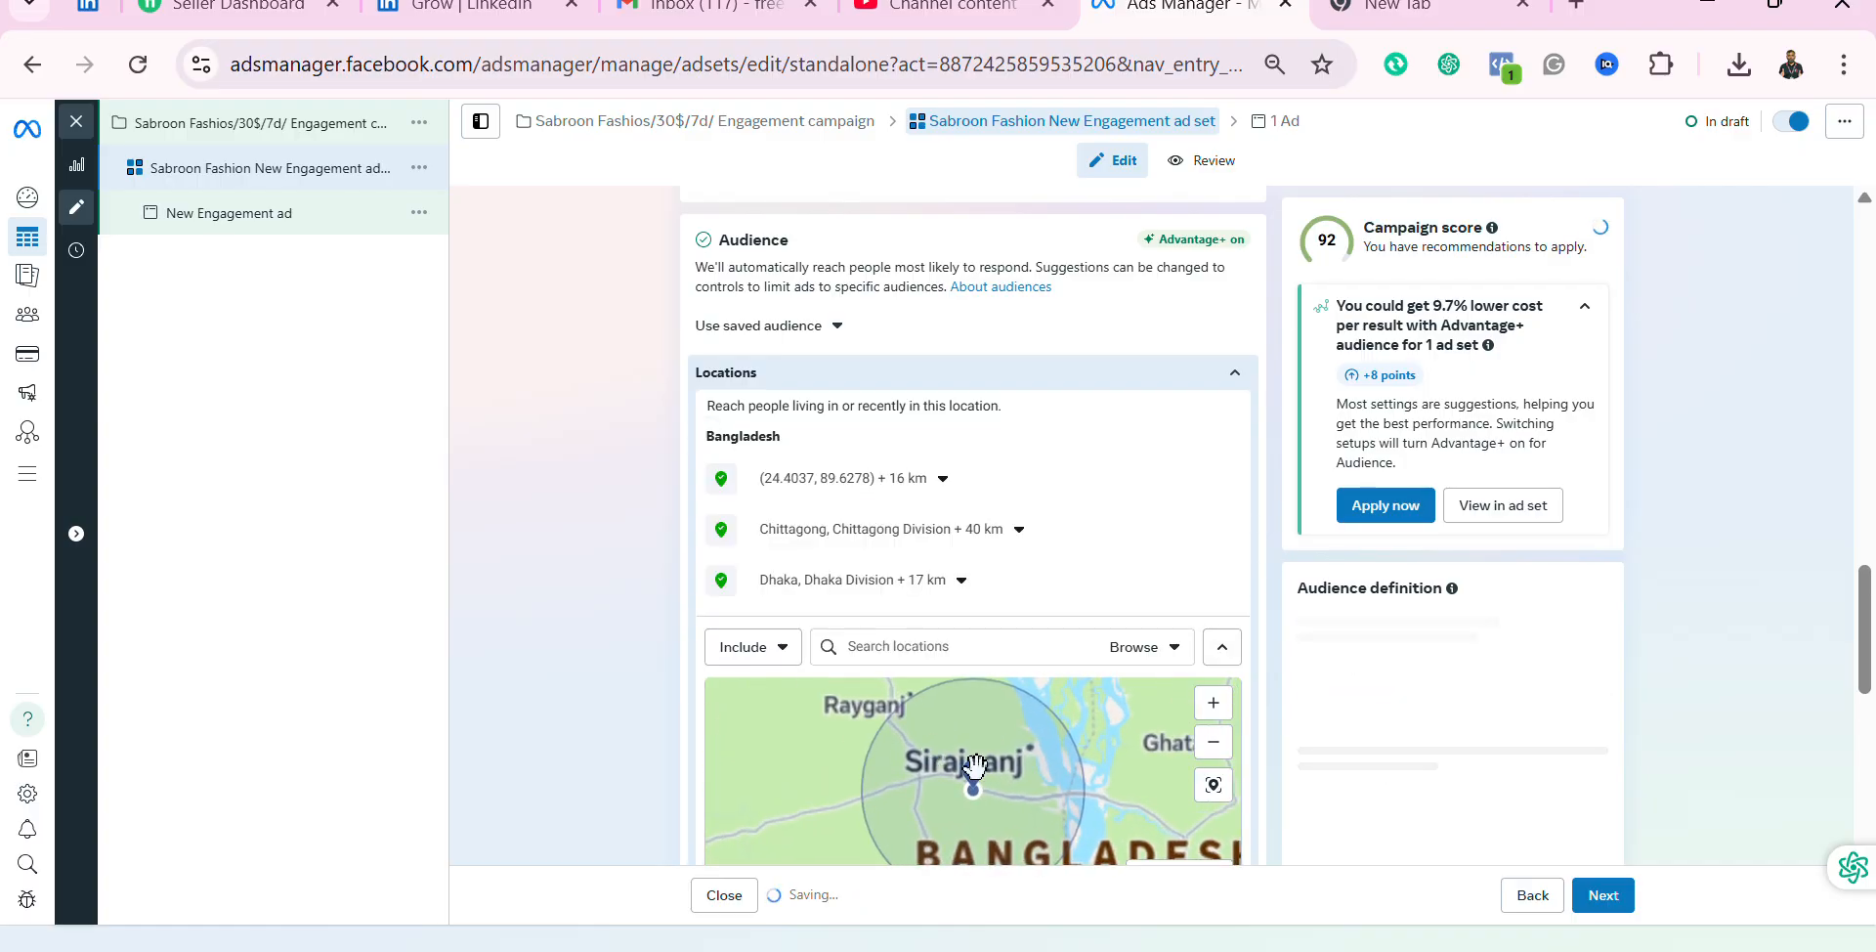
{"action": "scroll", "coordinate": [1074, 750], "scroll_direction": "down", "scroll_amount": 3}
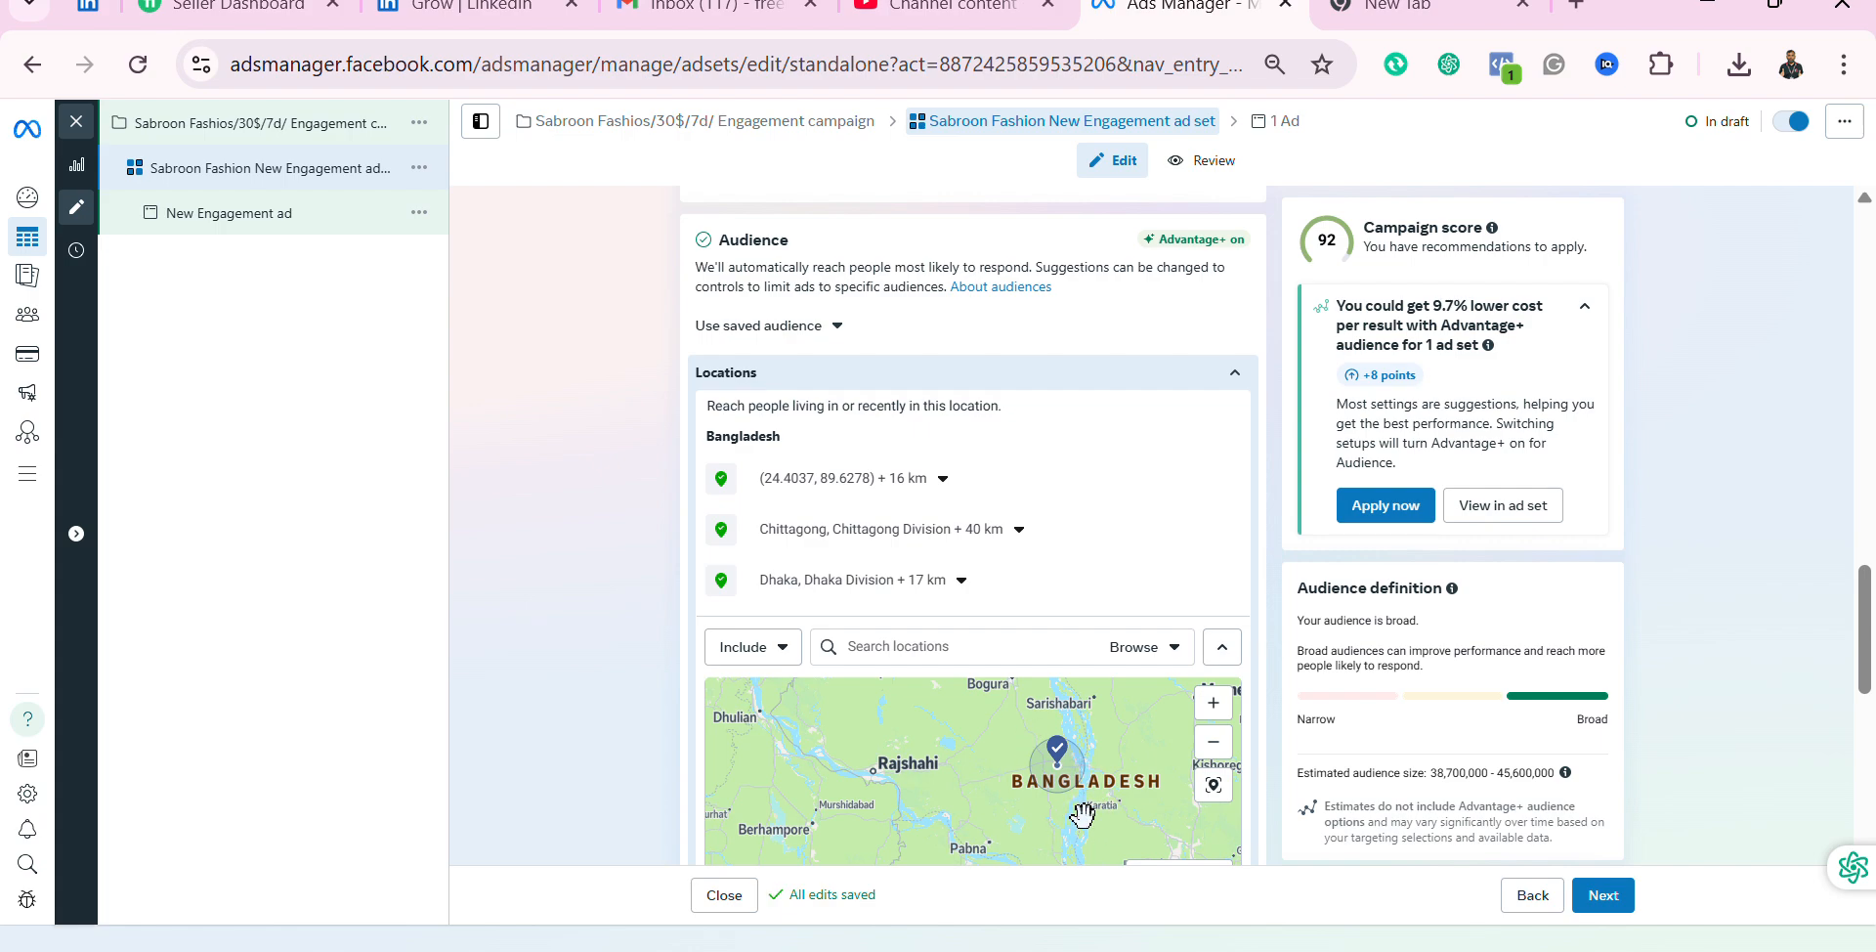
{"action": "scroll", "coordinate": [1082, 815], "scroll_direction": "up", "scroll_amount": 2}
{"action": "left_click_drag", "start_coordinate": [1026, 771], "coordinate": [1032, 901]}
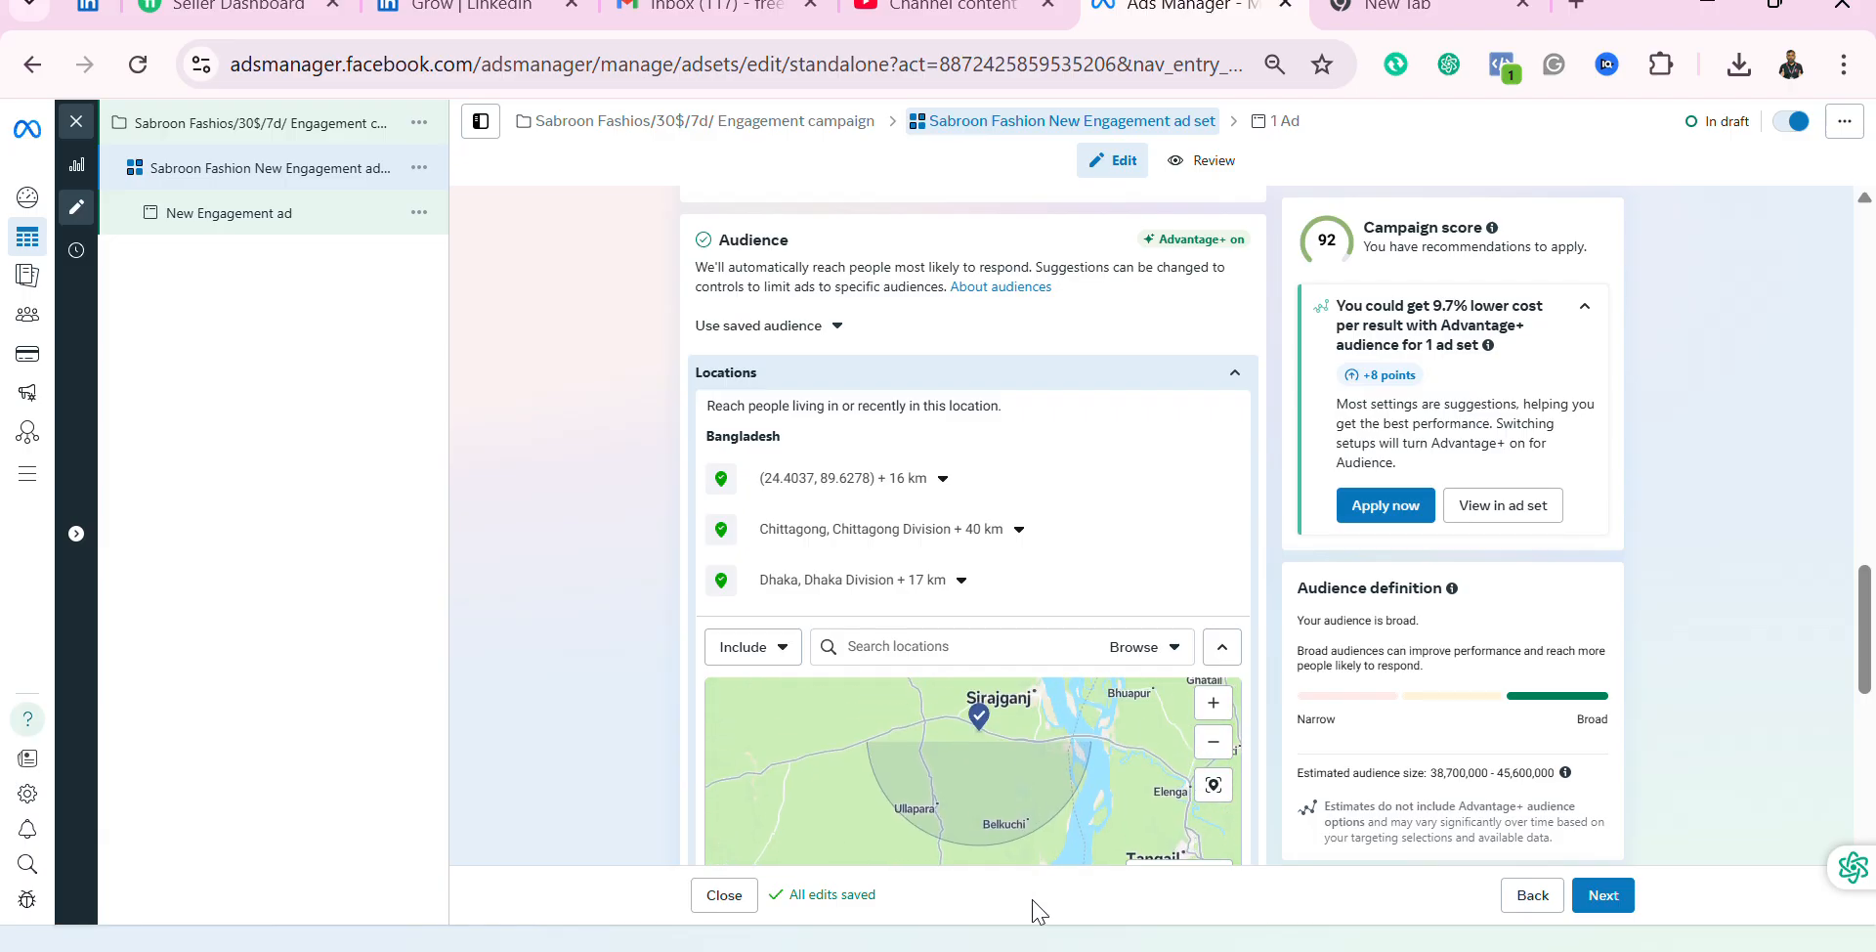
Step: Set the radius around the pinned location near Sirajganj to 12 km, trying 44 km first
{"action": "left_click", "coordinate": [948, 490]}
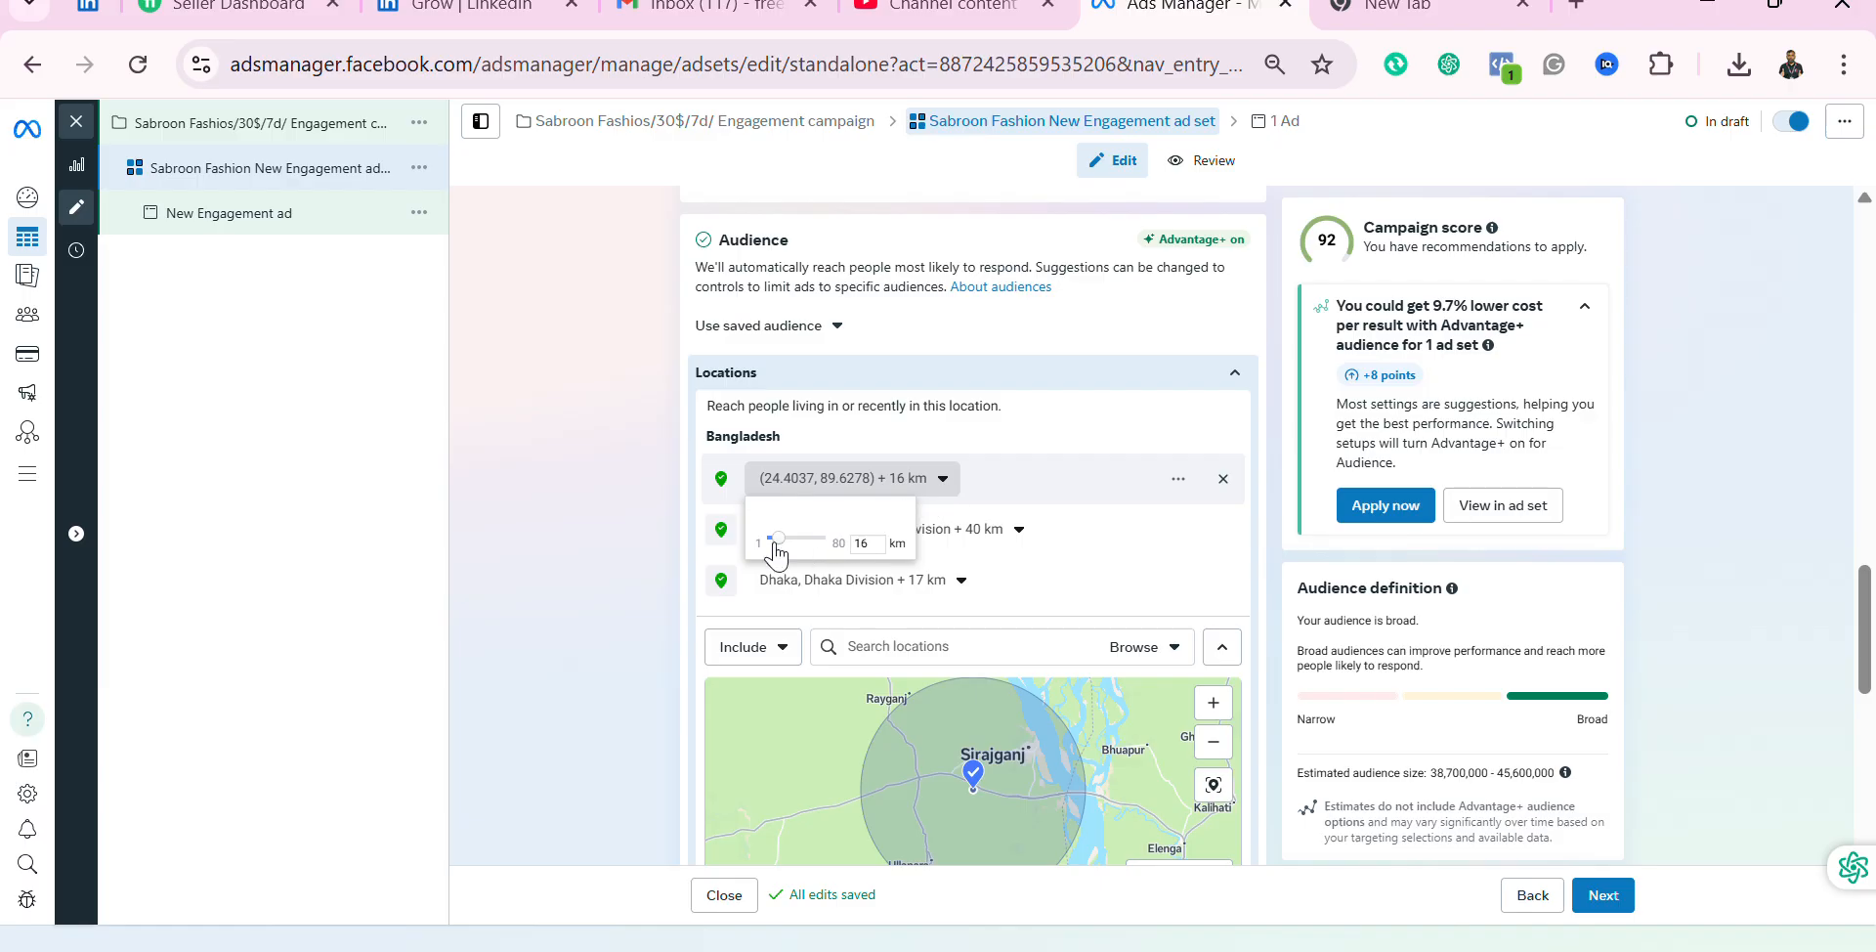
{"action": "left_click_drag", "start_coordinate": [777, 540], "coordinate": [803, 542]}
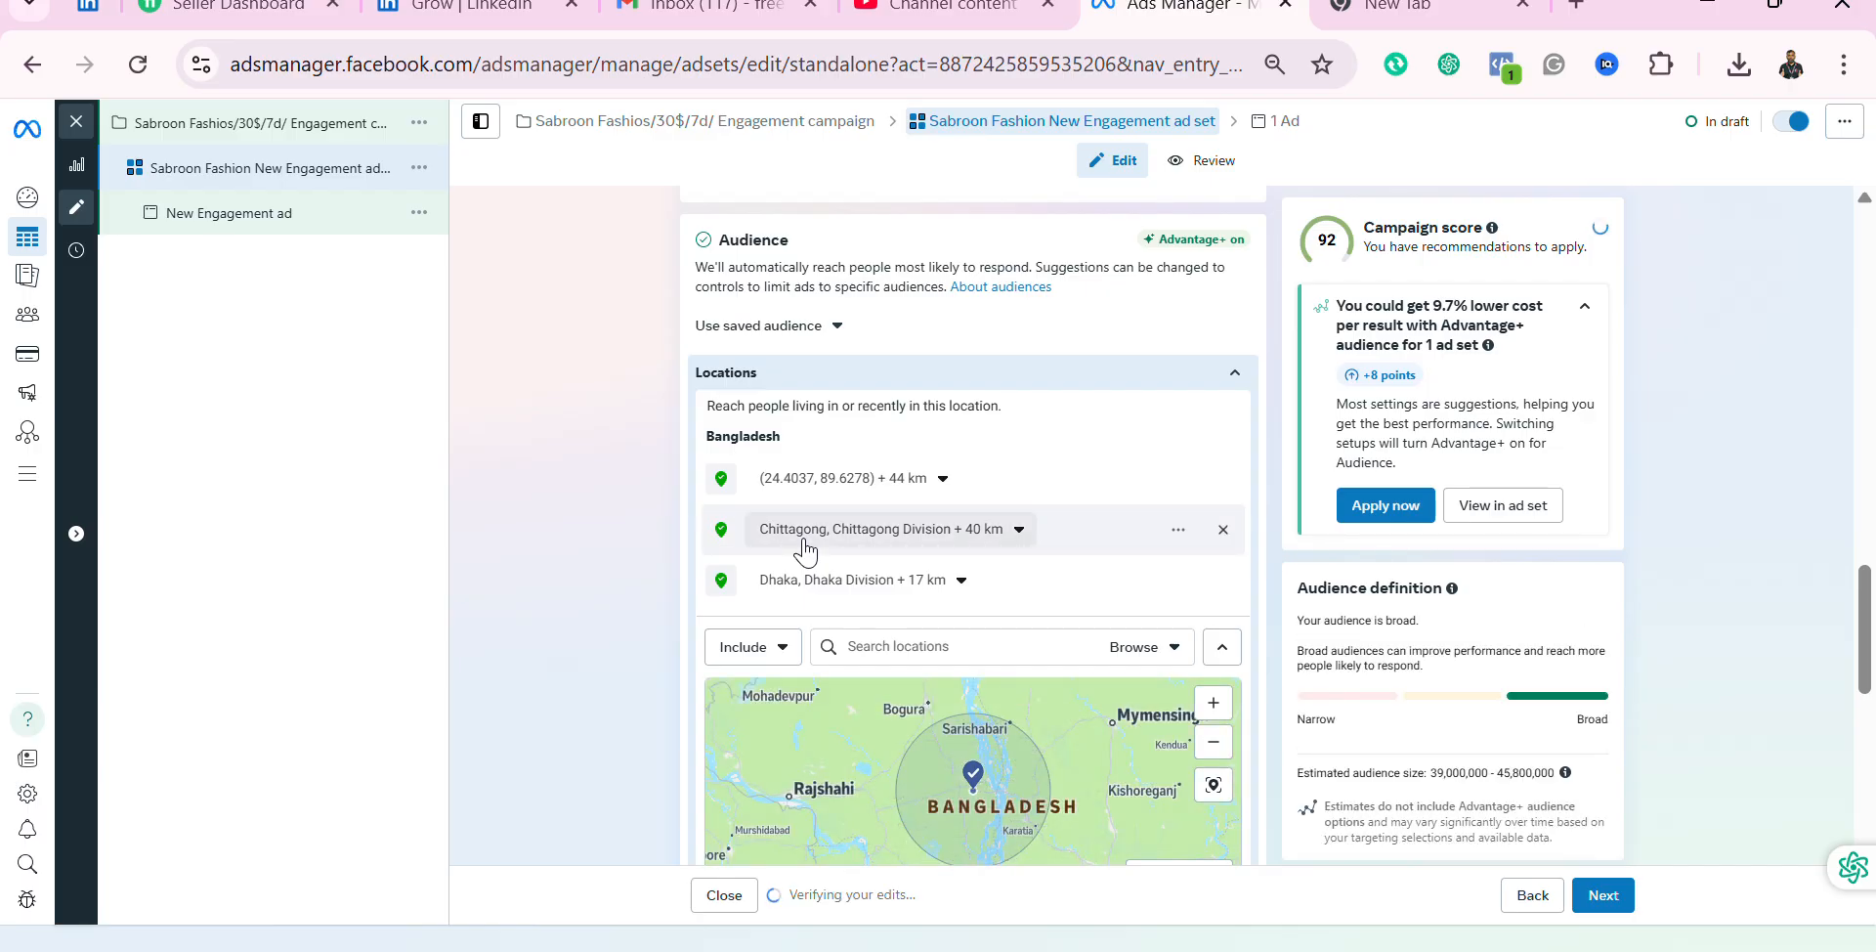
{"action": "left_click", "coordinate": [942, 482]}
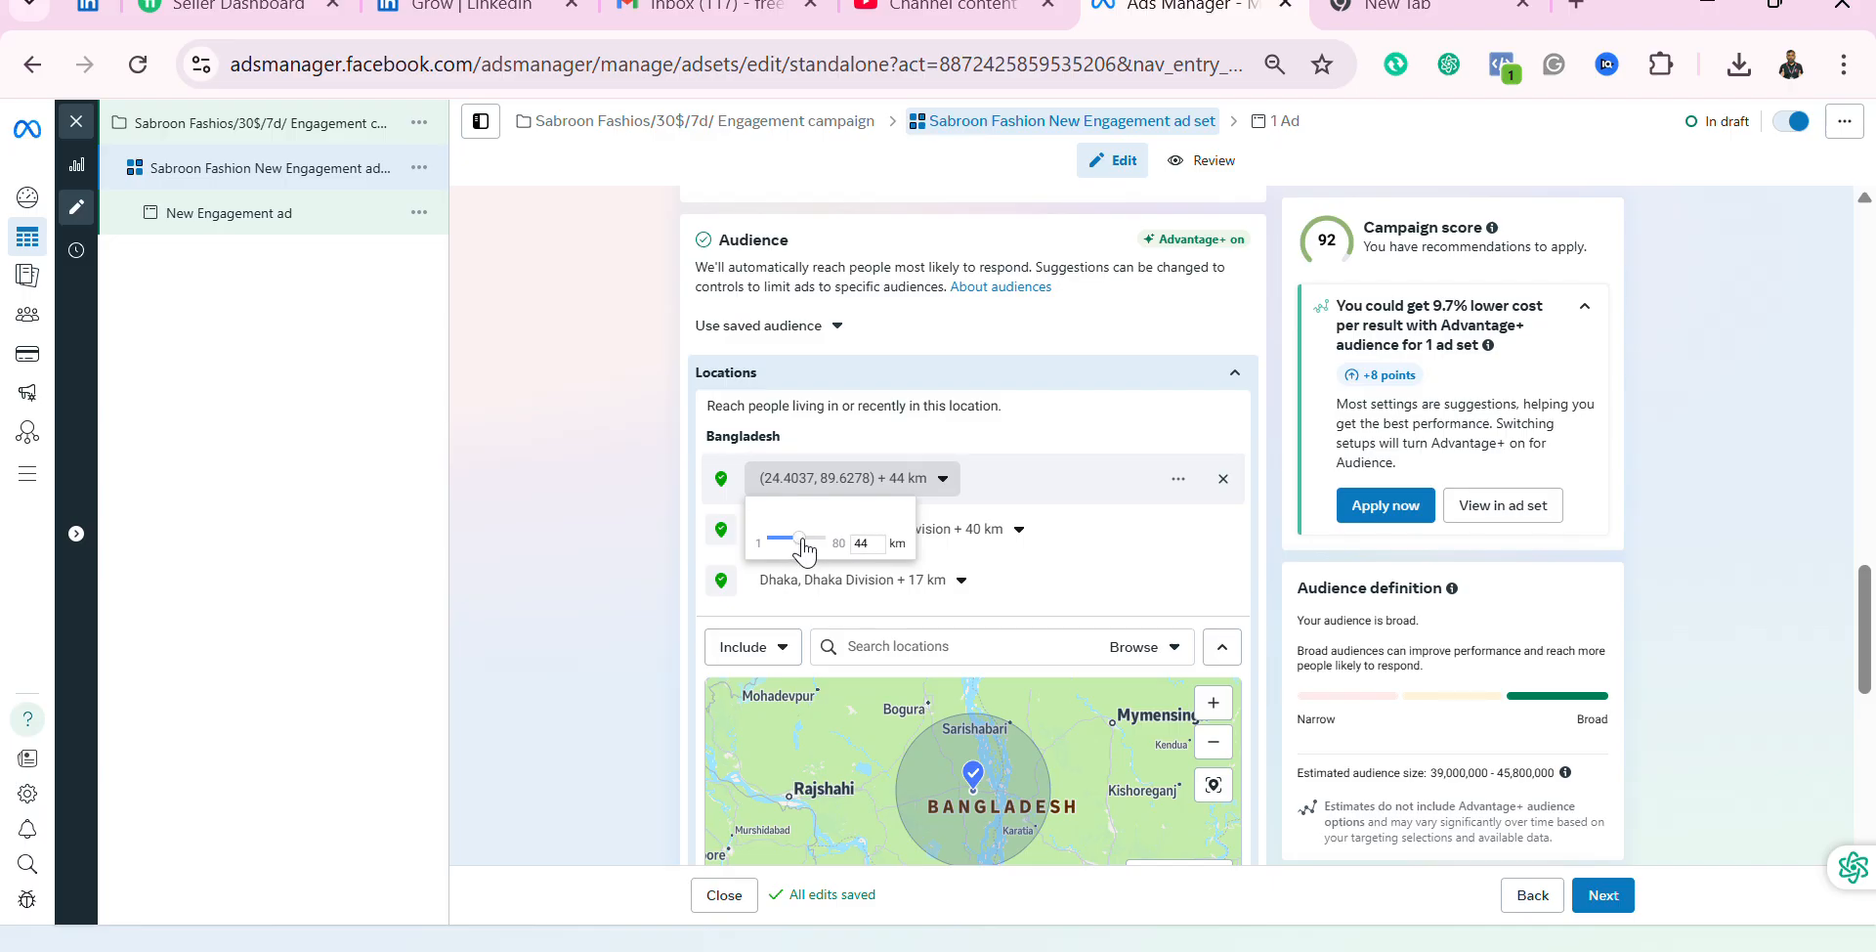
{"action": "mouse_move", "coordinate": [792, 540]}
{"action": "left_mouse_down"}
{"action": "mouse_move", "coordinate": [769, 540]}
{"action": "mouse_move", "coordinate": [793, 554]}
{"action": "left_mouse_up"}
Step: Drop another included pin between Mymensingh and Kendua on the locations map, and inspect its coverage circle
{"action": "left_click", "coordinate": [1194, 856]}
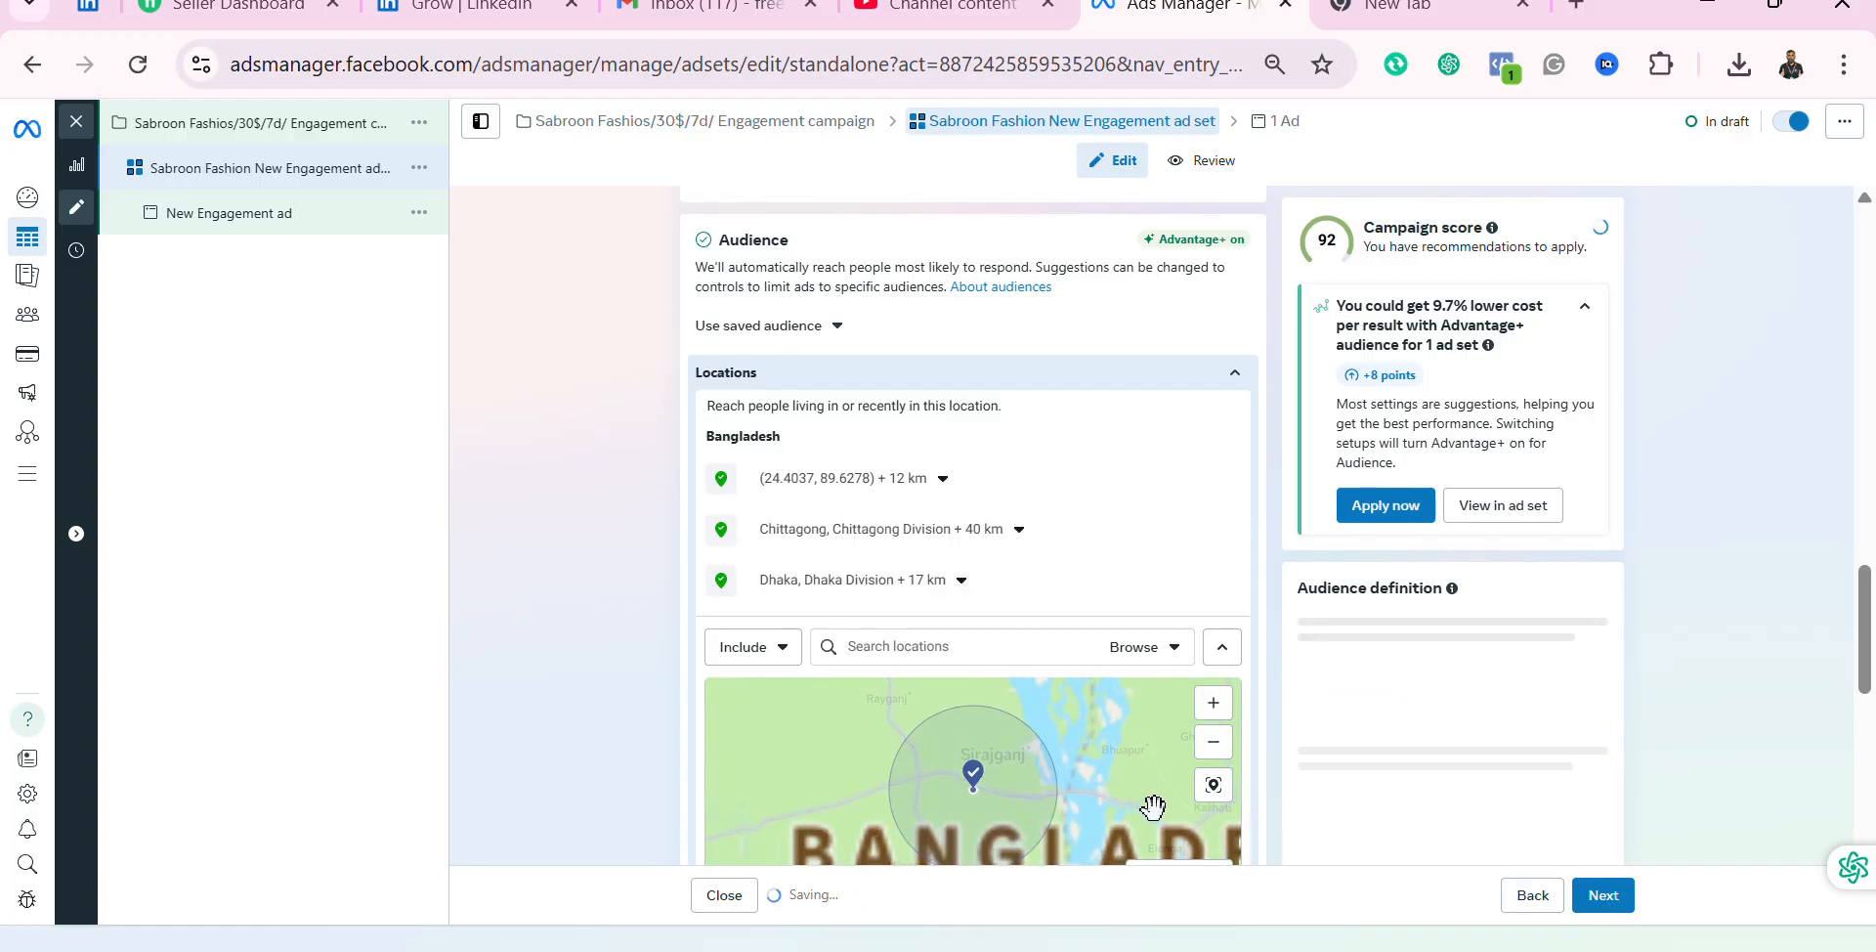
{"action": "scroll", "coordinate": [1111, 807], "scroll_direction": "down", "scroll_amount": 3}
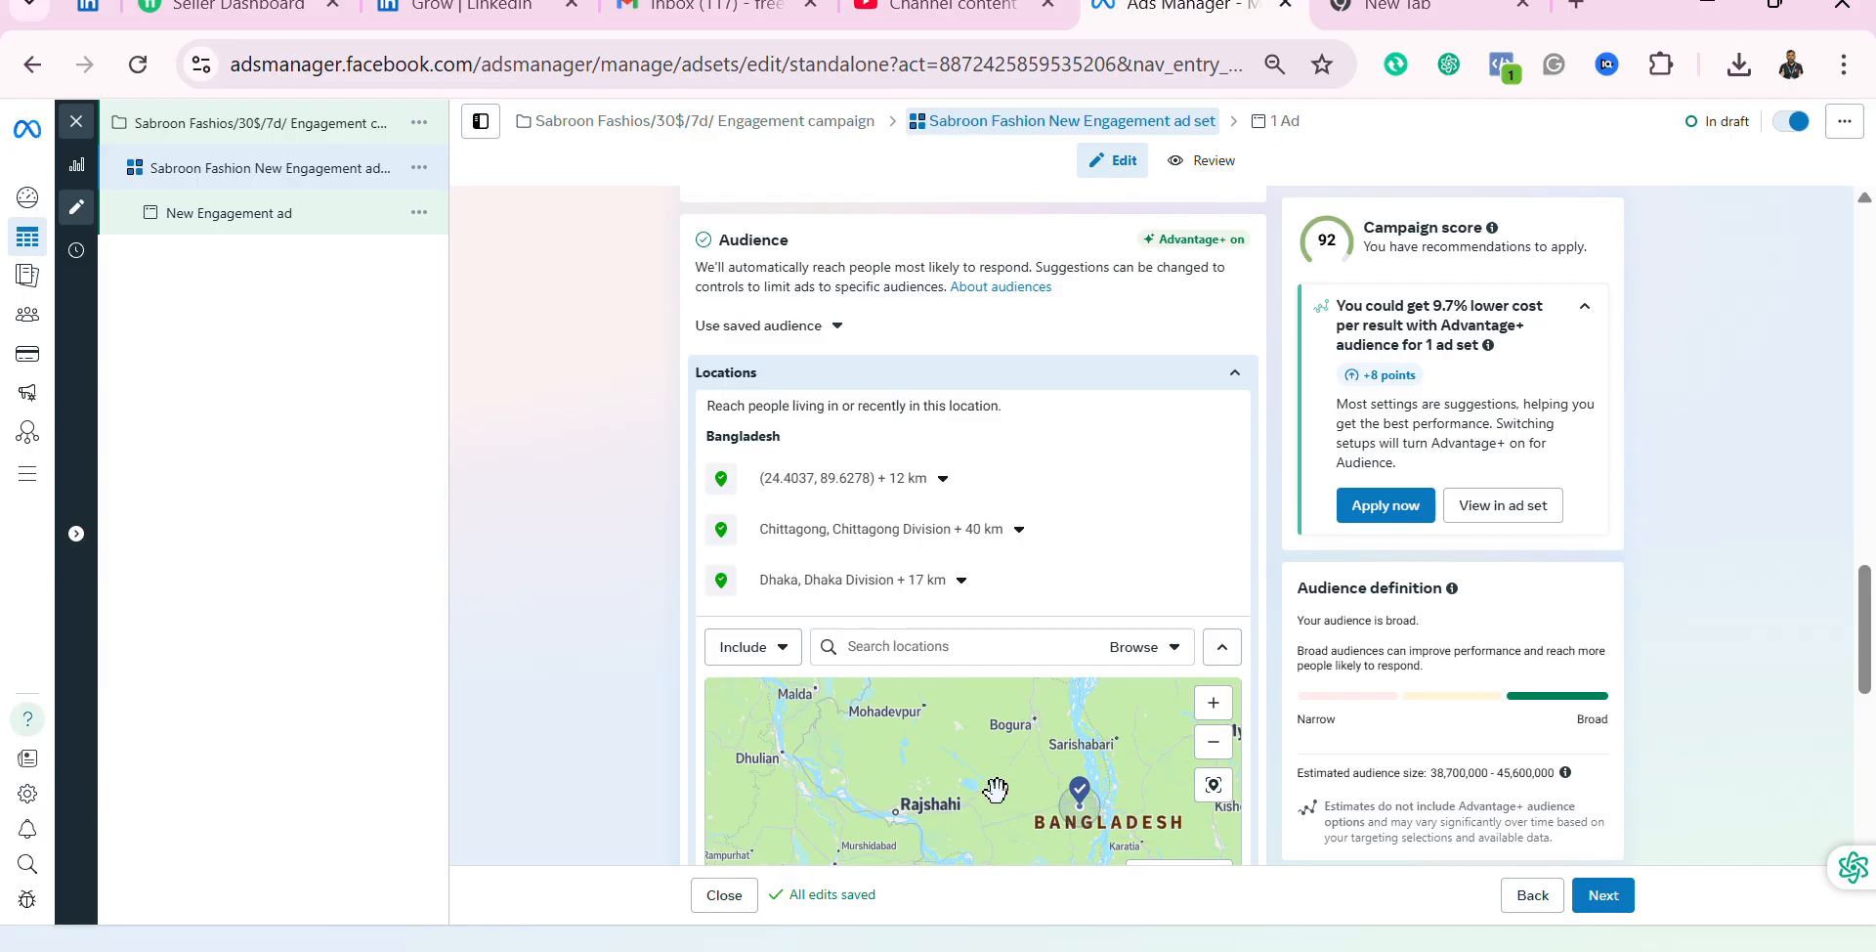
{"action": "left_click_drag", "start_coordinate": [988, 793], "coordinate": [807, 769]}
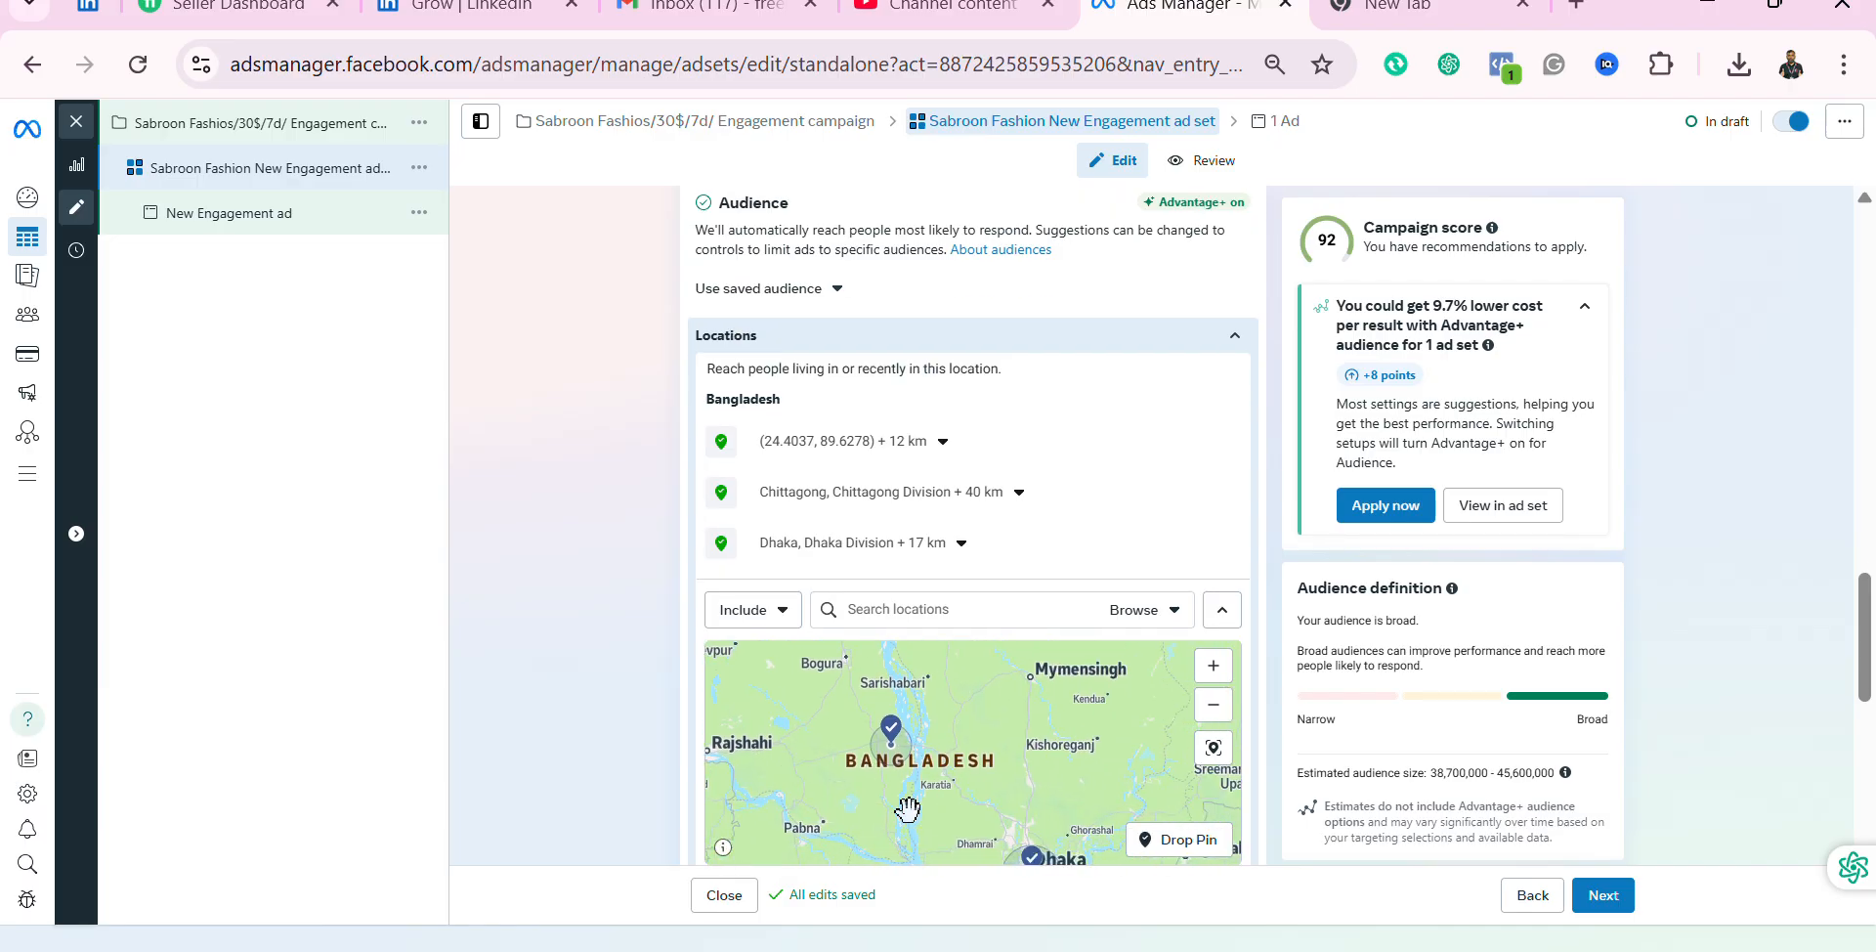
{"action": "left_click_drag", "start_coordinate": [1014, 794], "coordinate": [895, 824]}
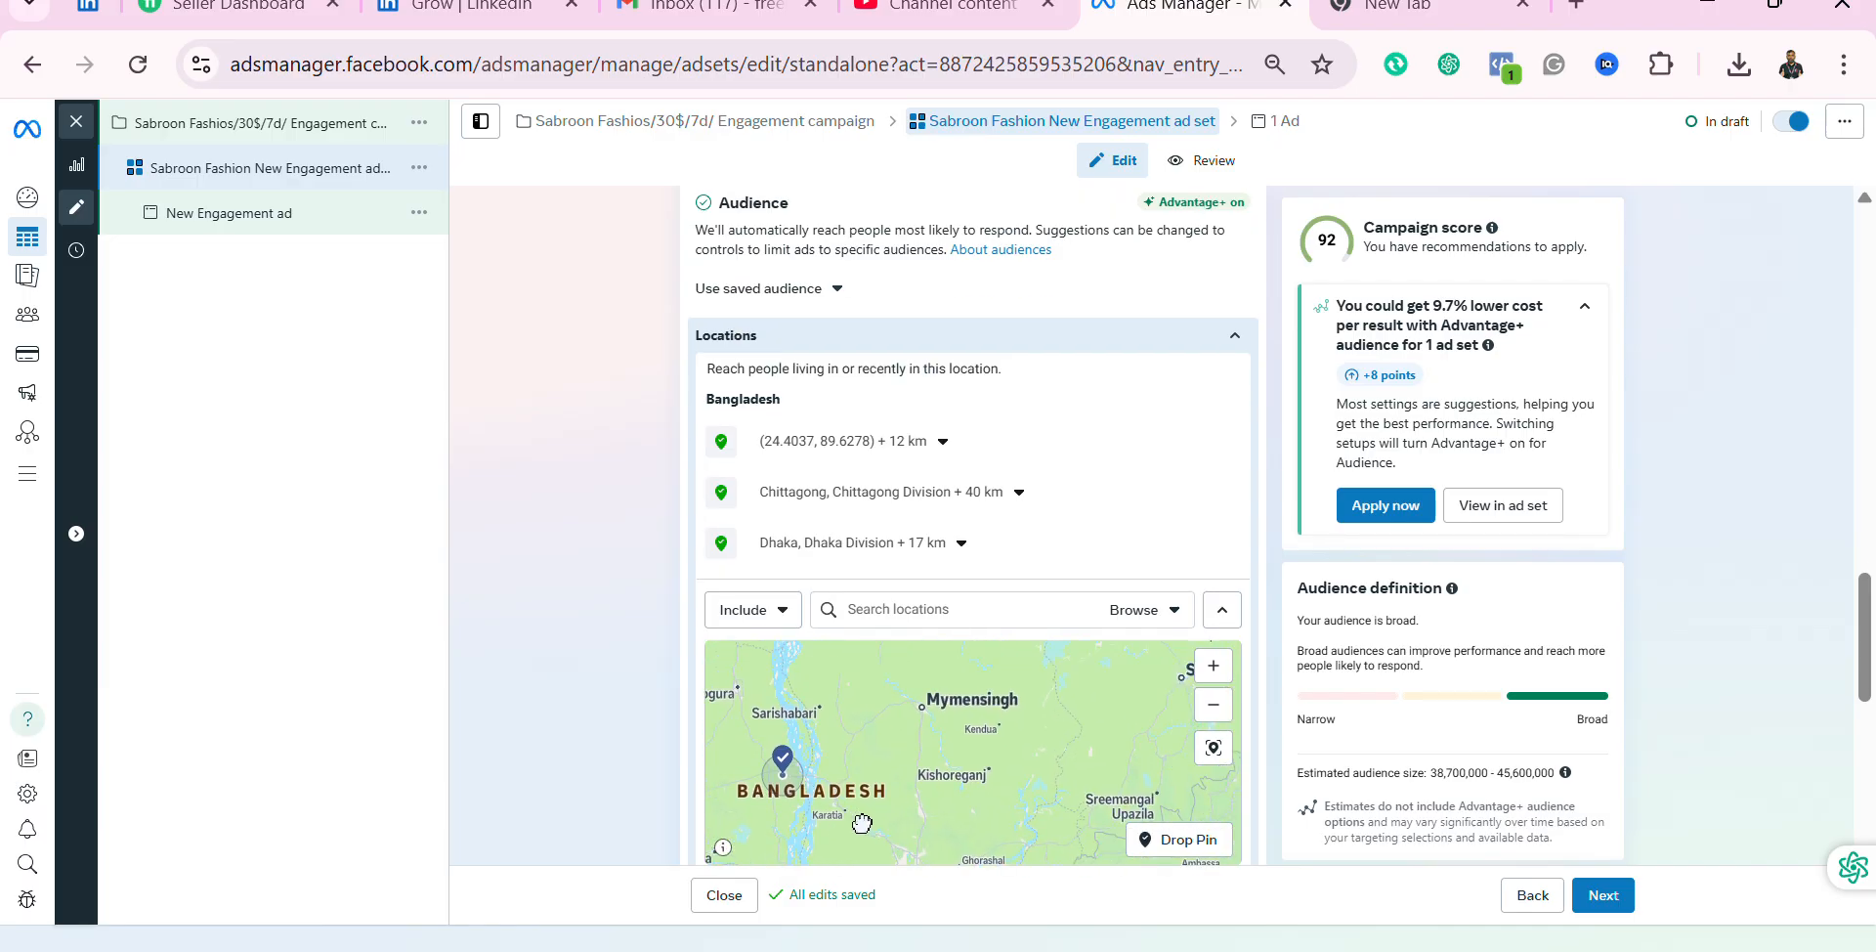
{"action": "left_click", "coordinate": [1194, 844]}
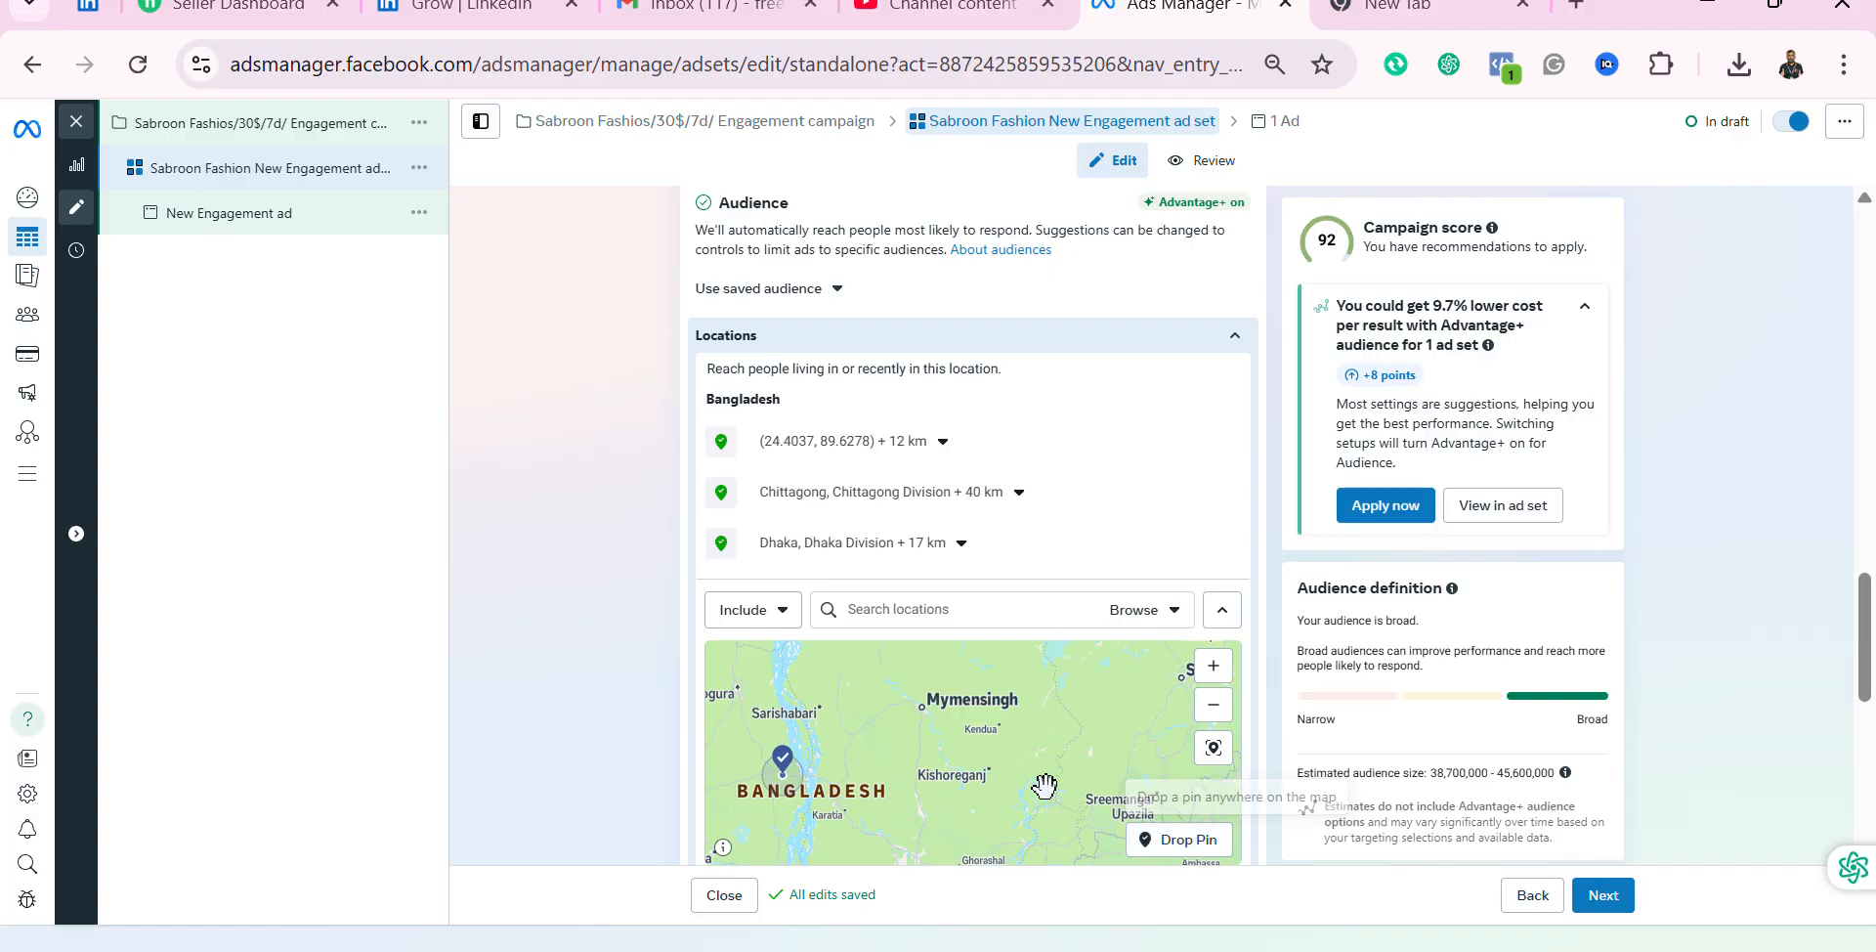
{"action": "left_click", "coordinate": [1160, 850]}
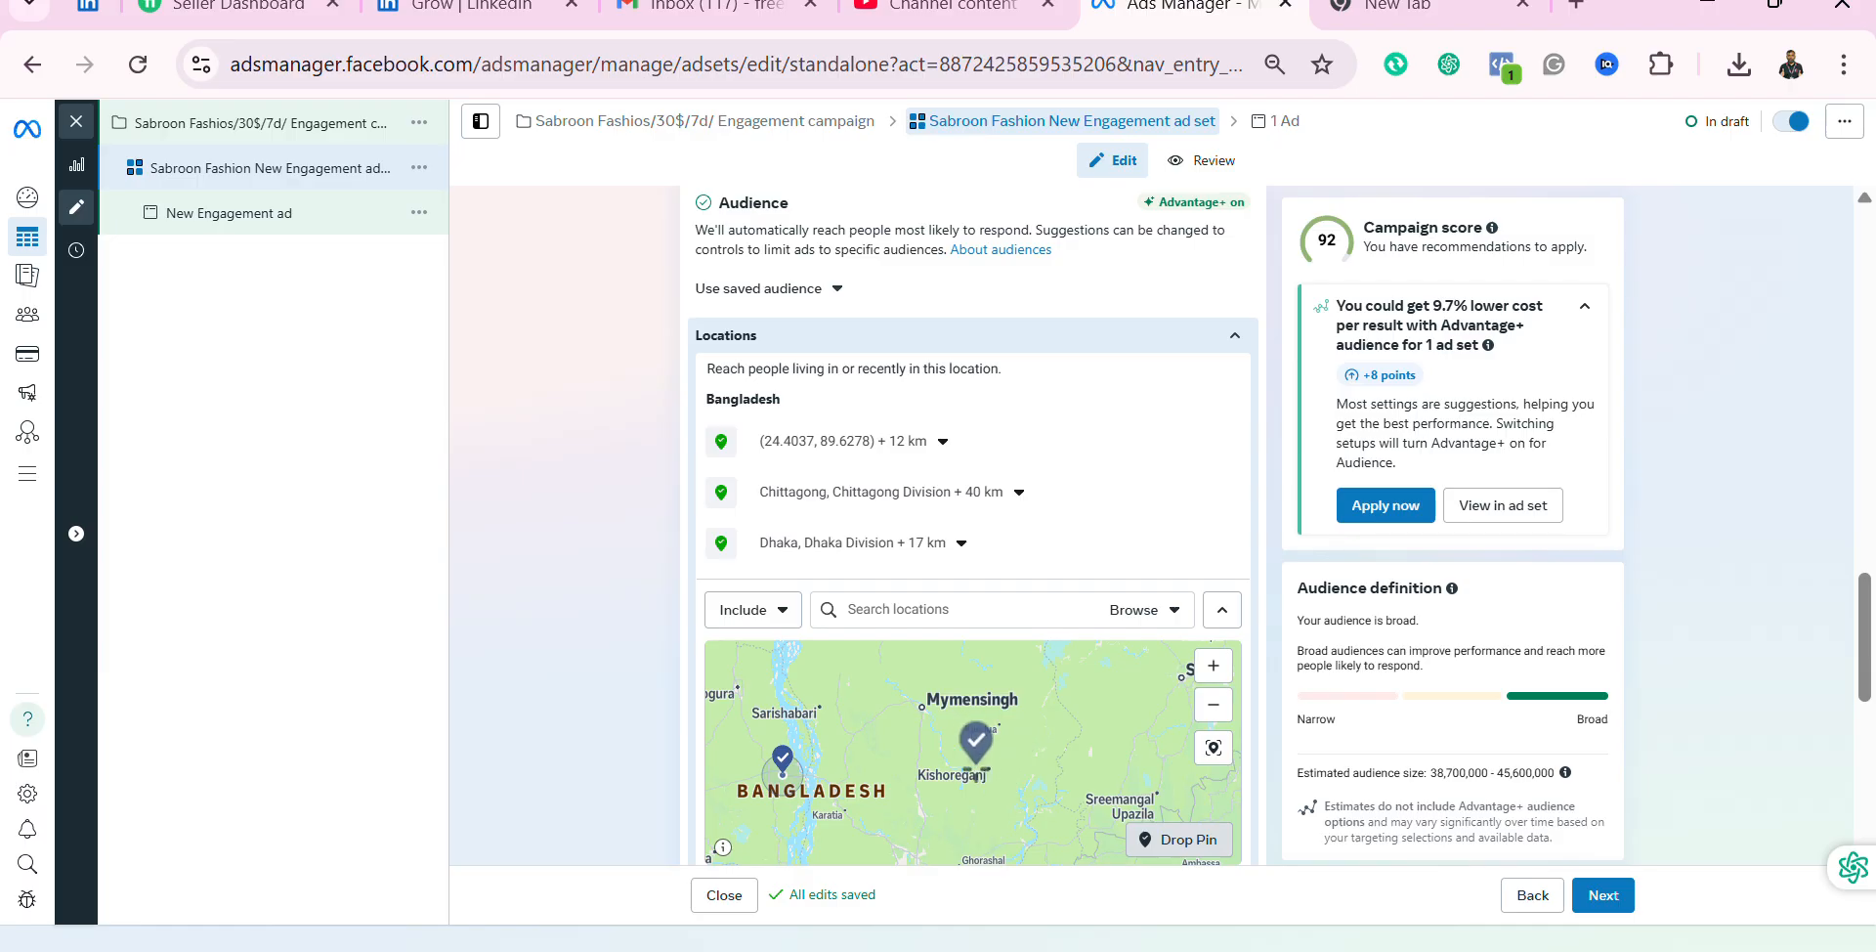
{"action": "left_click", "coordinate": [967, 727]}
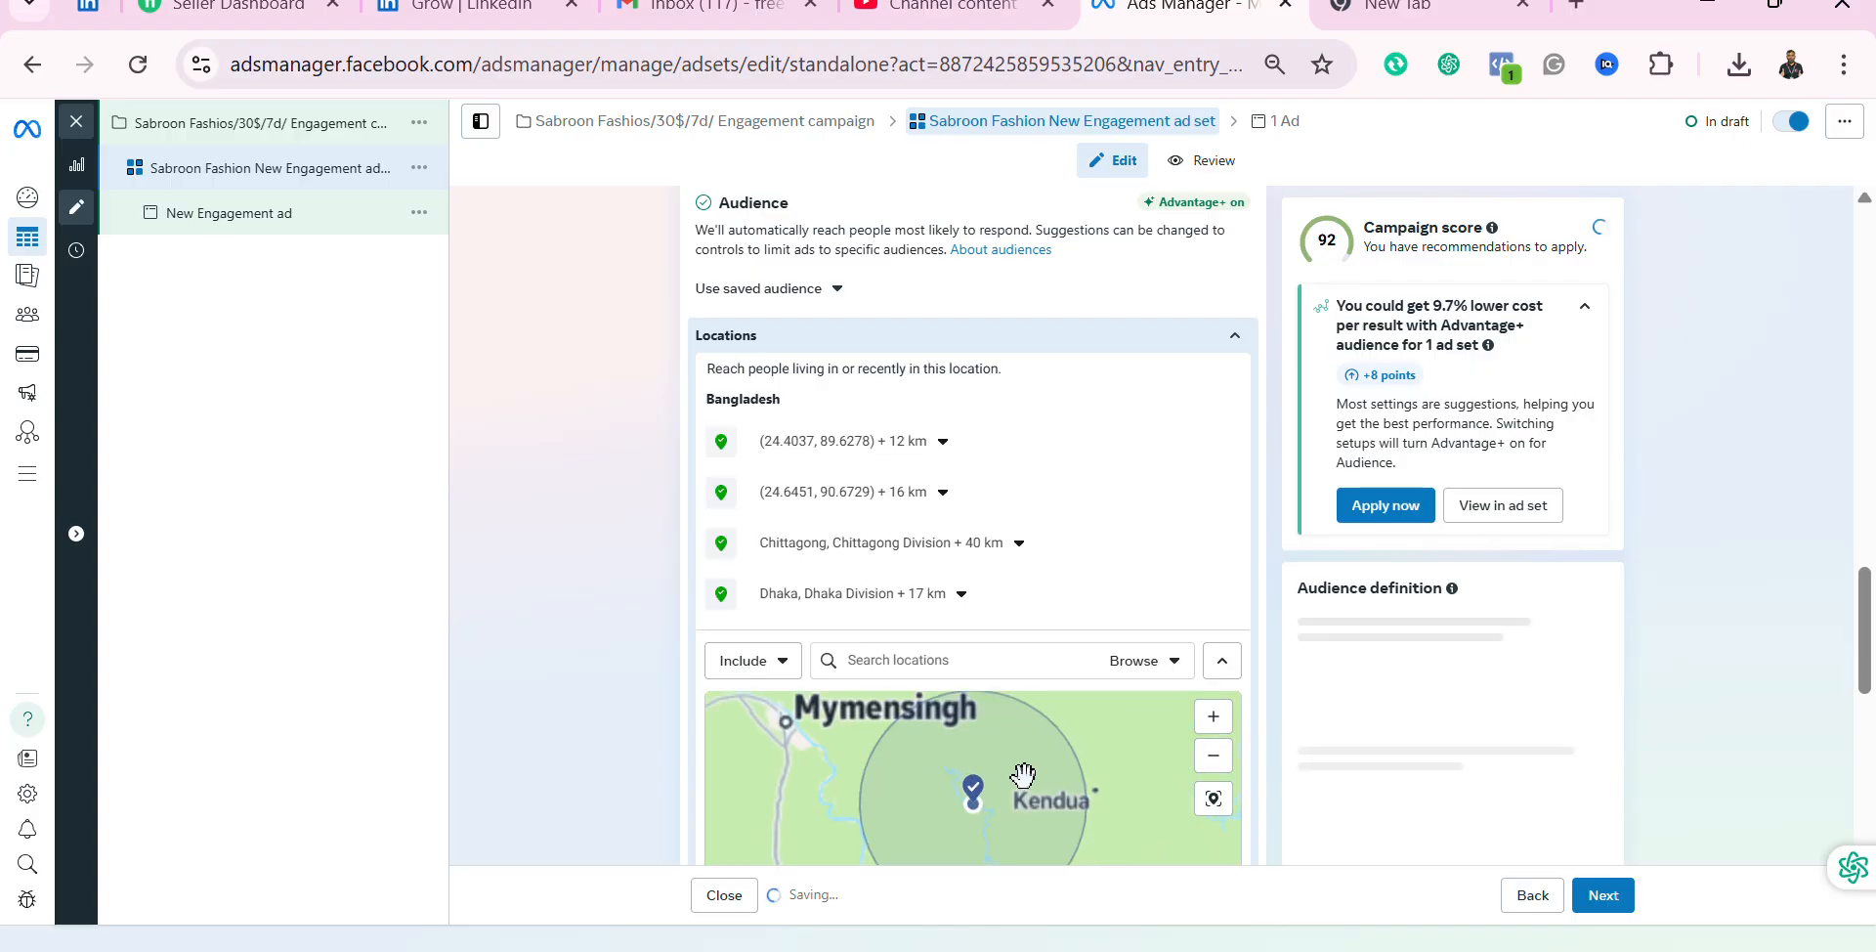
{"action": "scroll", "coordinate": [1022, 775], "scroll_direction": "down", "scroll_amount": 4}
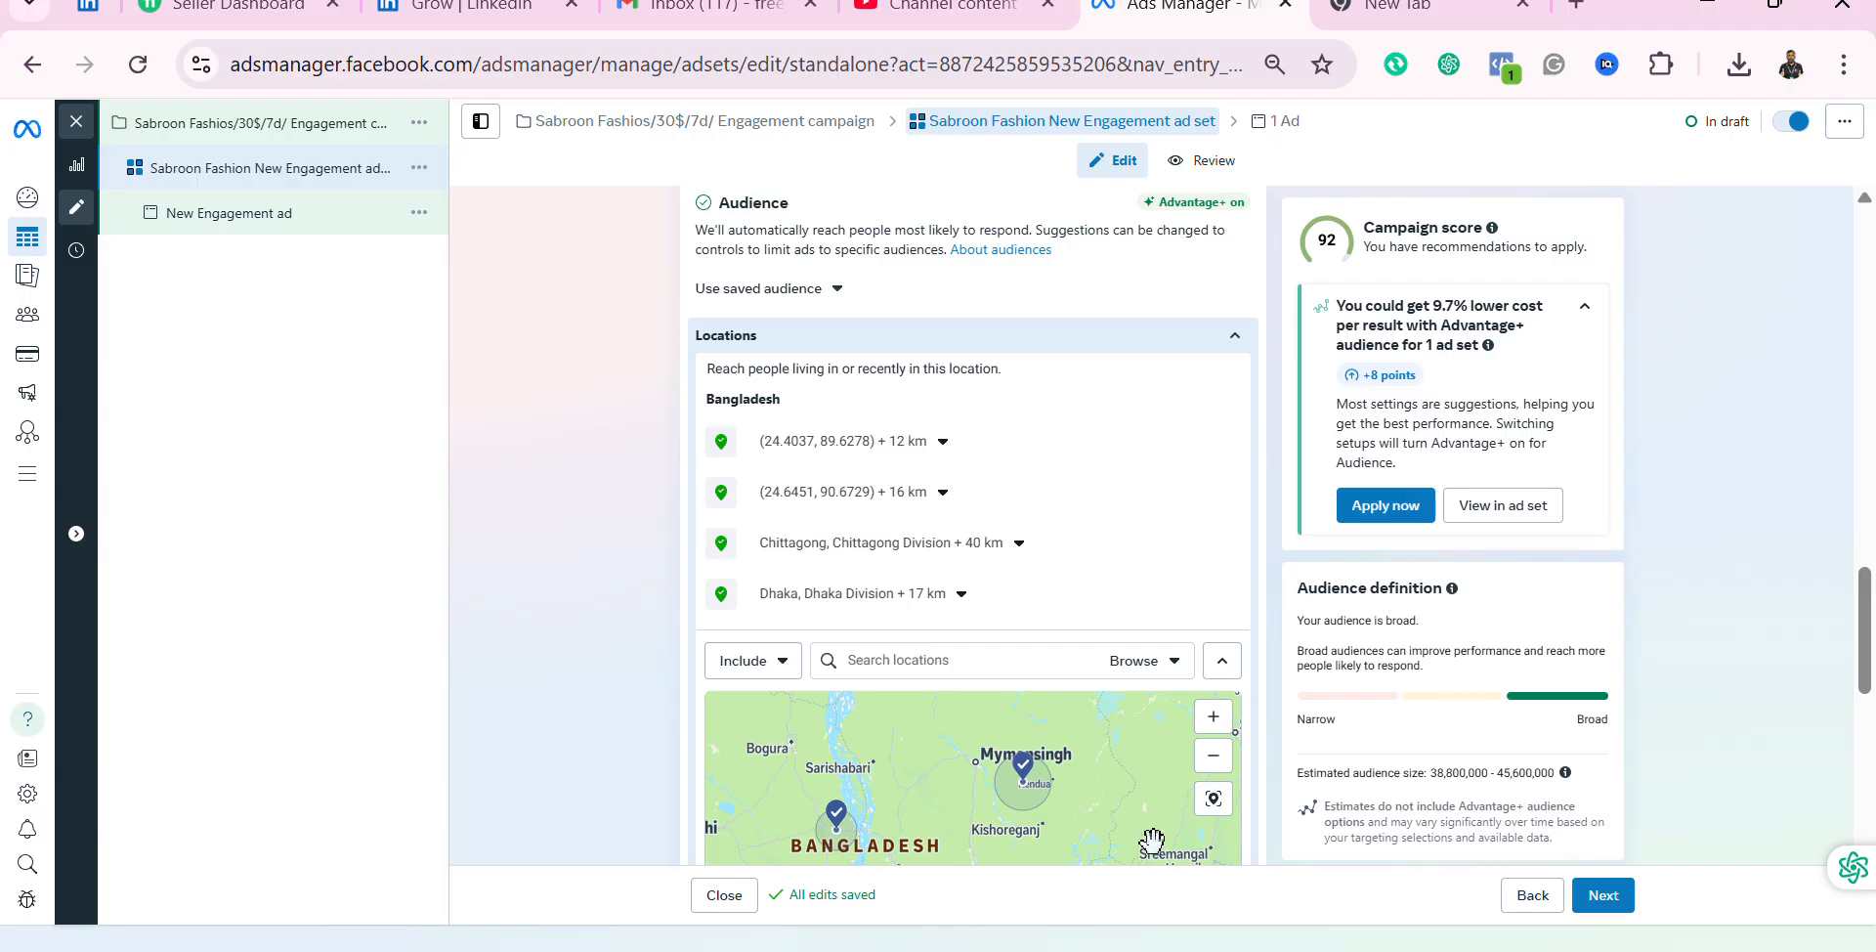
{"action": "scroll", "coordinate": [1082, 811], "scroll_direction": "up", "scroll_amount": 3}
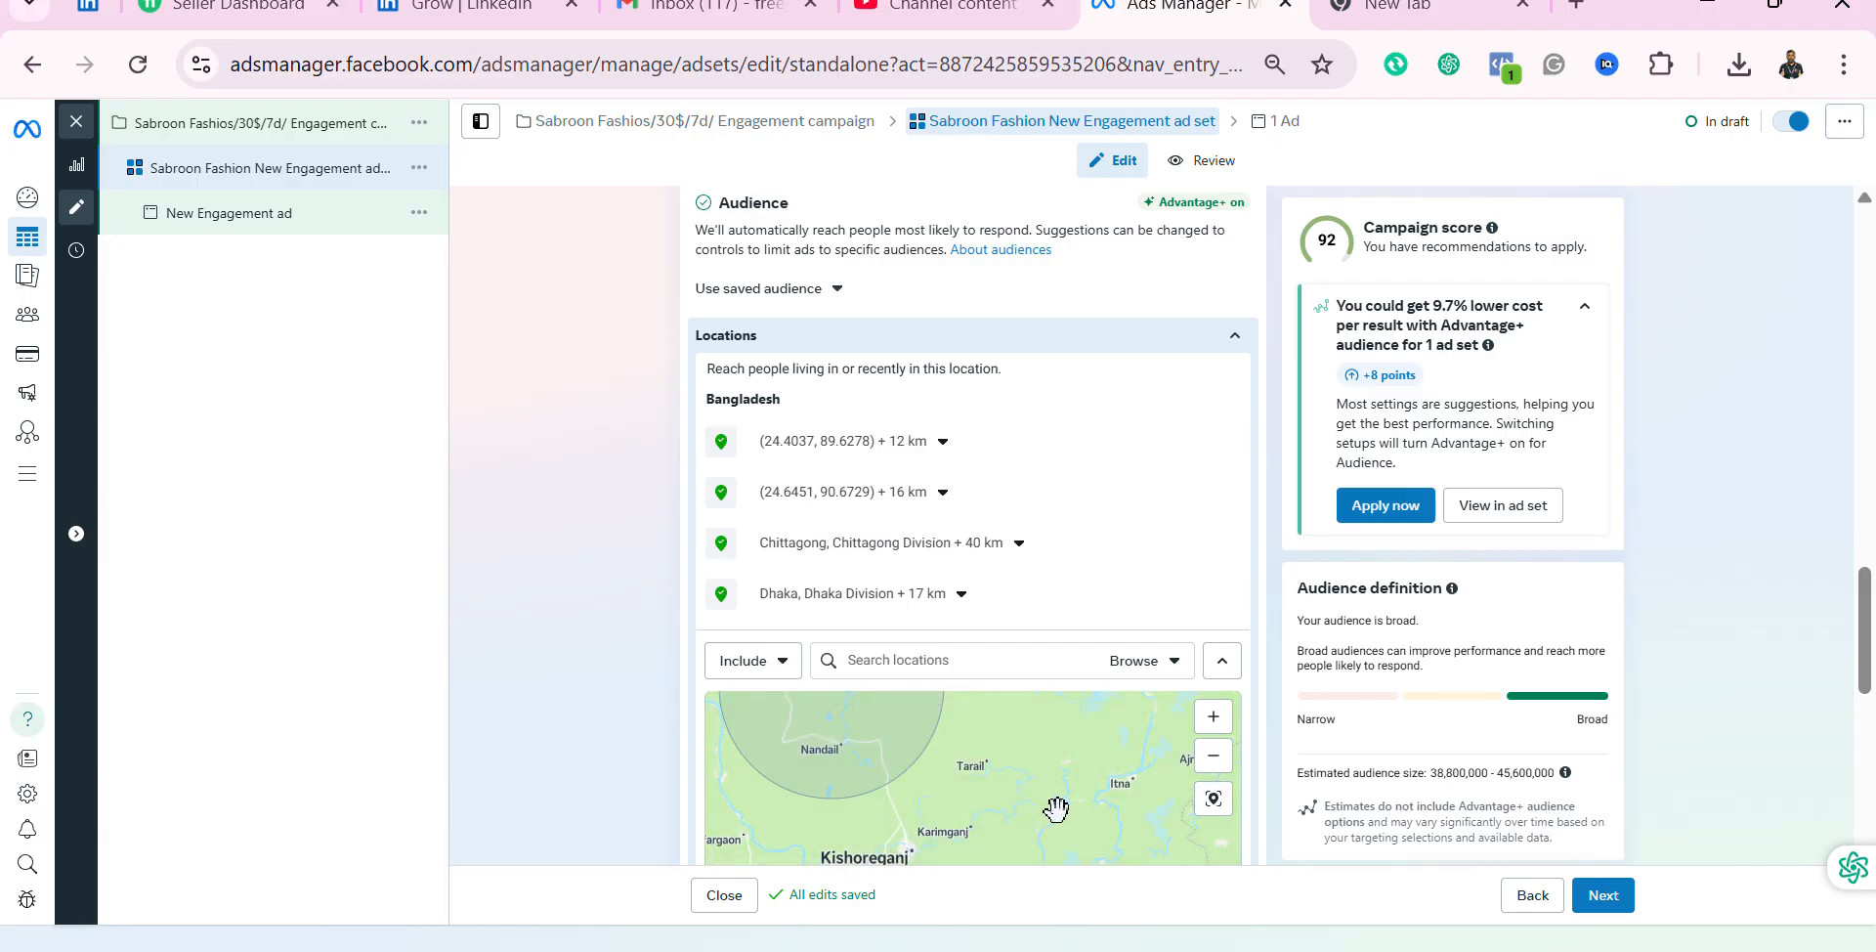
{"action": "scroll", "coordinate": [1056, 809], "scroll_direction": "down", "scroll_amount": 2}
{"action": "scroll", "coordinate": [1089, 795], "scroll_direction": "down", "scroll_amount": 2}
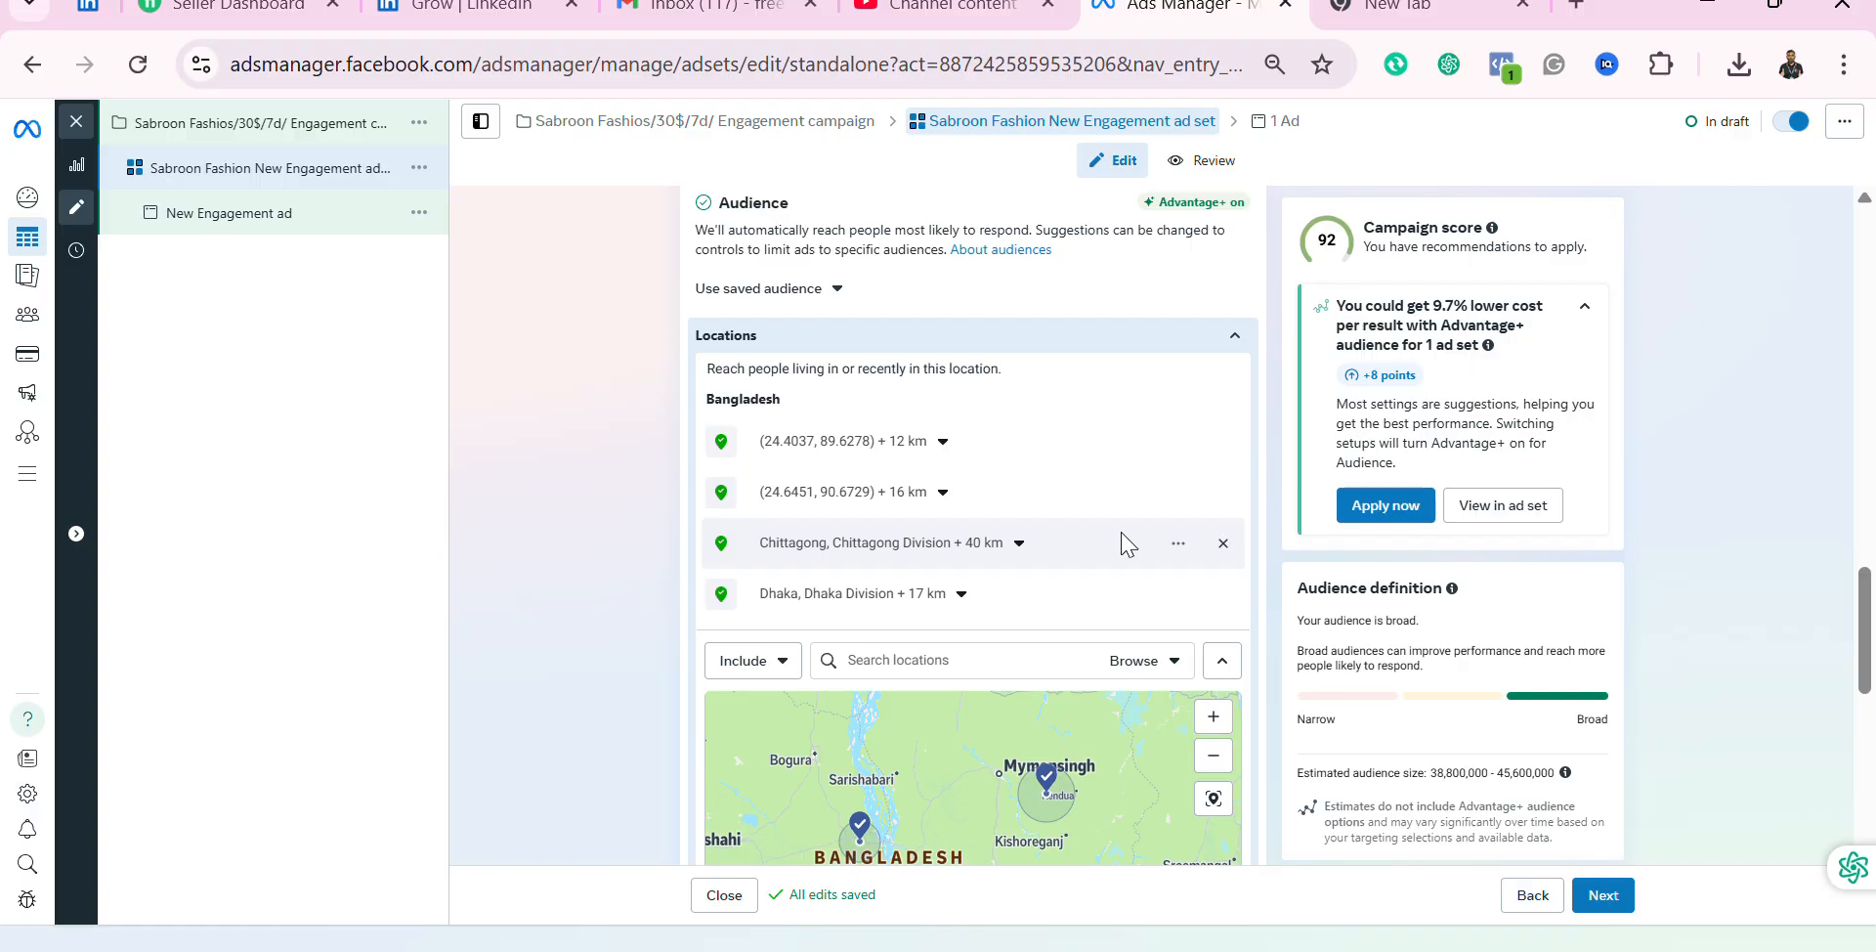
Step: Switch location targeting to Exclude and exclude the city of Mymensingh, Dhaka Division, Bangladesh
{"action": "left_click", "coordinate": [788, 682]}
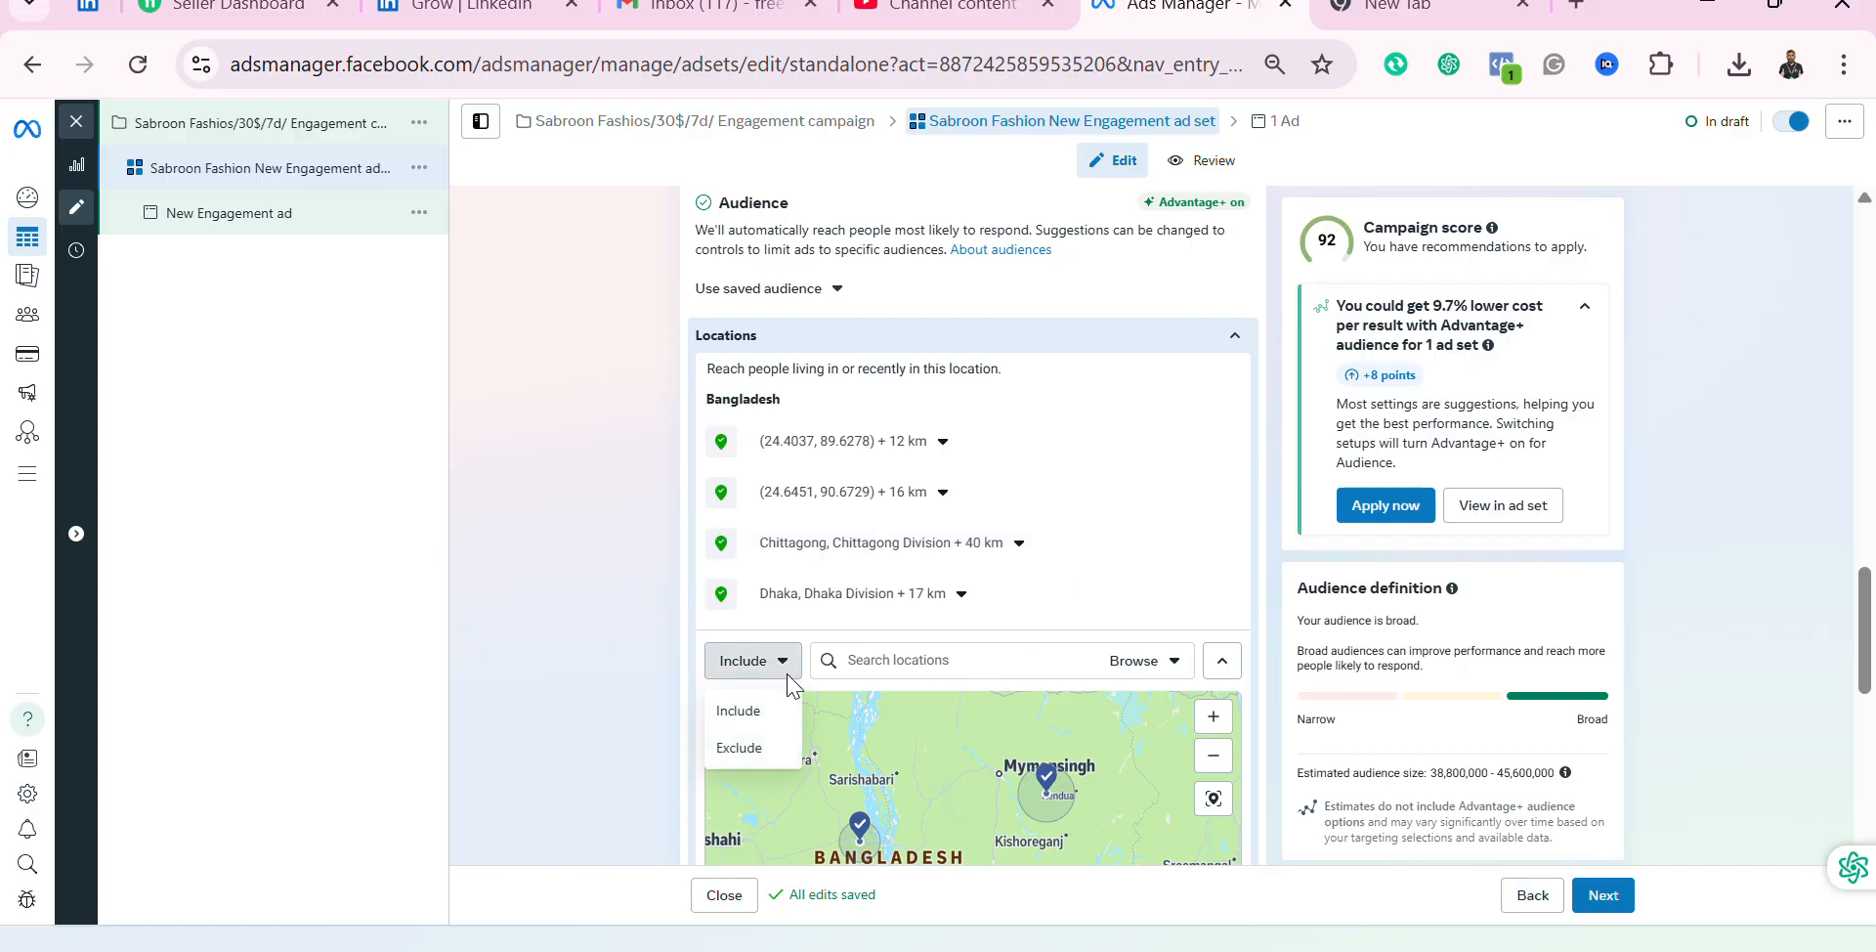
{"action": "left_click", "coordinate": [753, 748]}
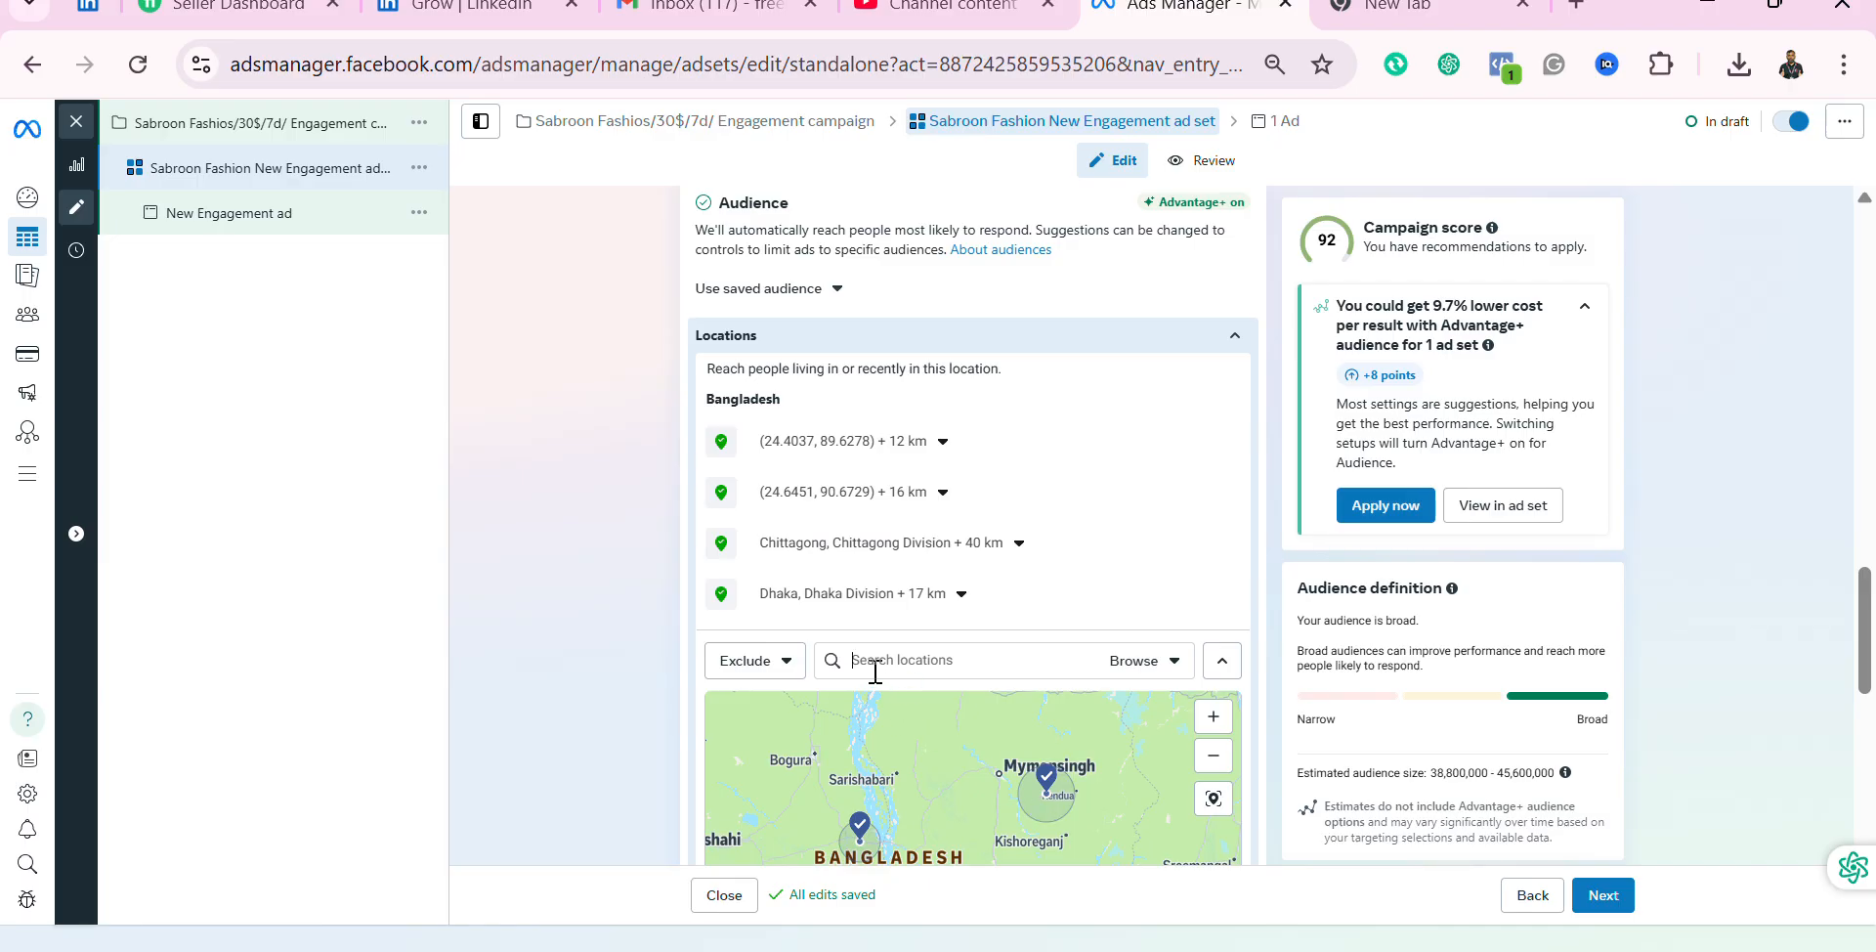
{"action": "type", "text": "mymensi"}
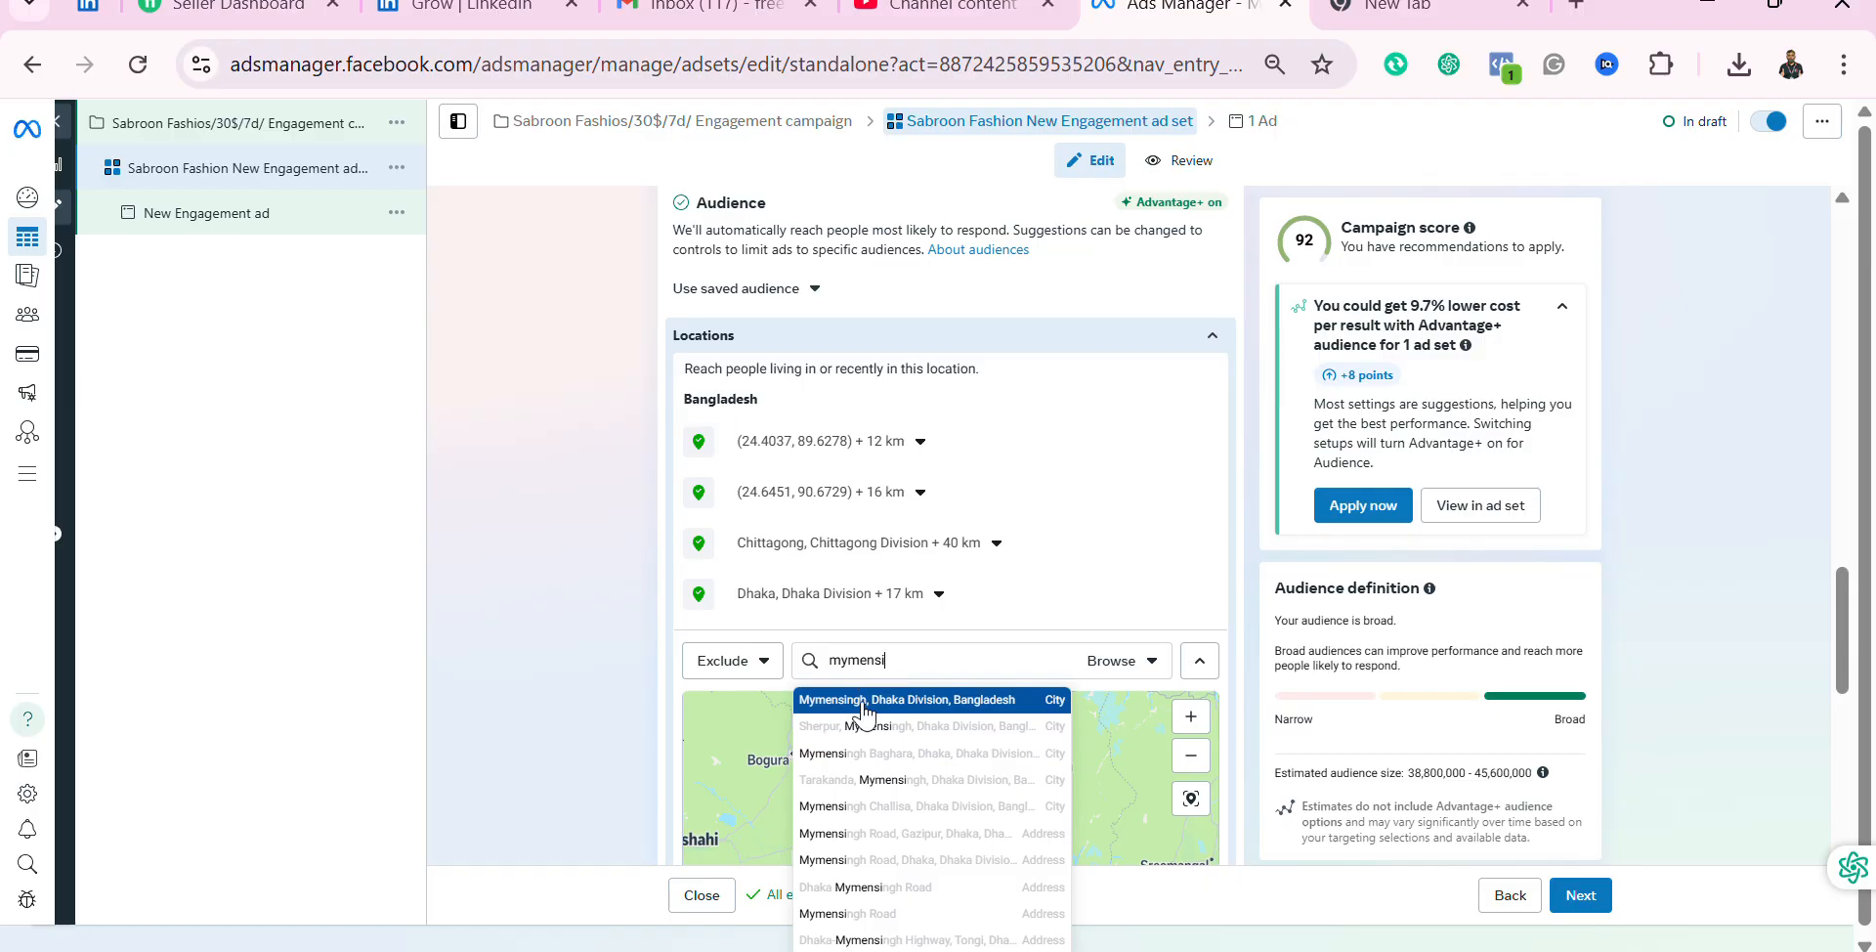
{"action": "left_click", "coordinate": [862, 699]}
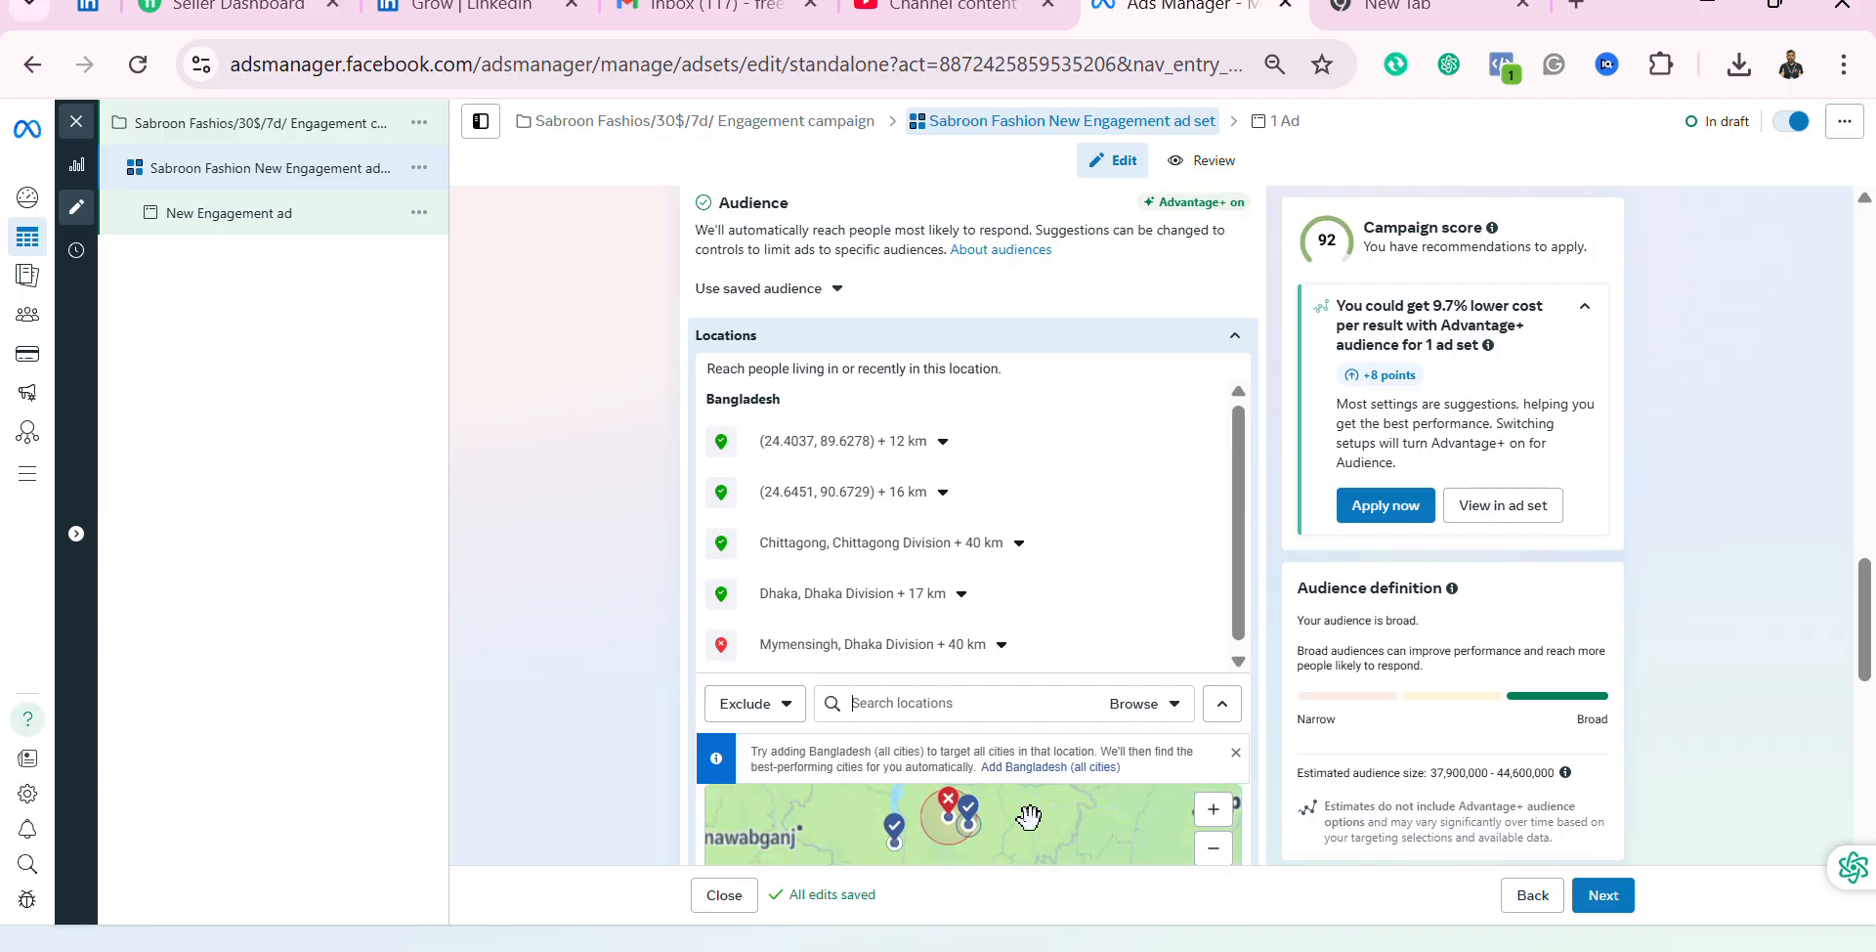
{"action": "scroll", "coordinate": [1022, 827], "scroll_direction": "down", "scroll_amount": 2}
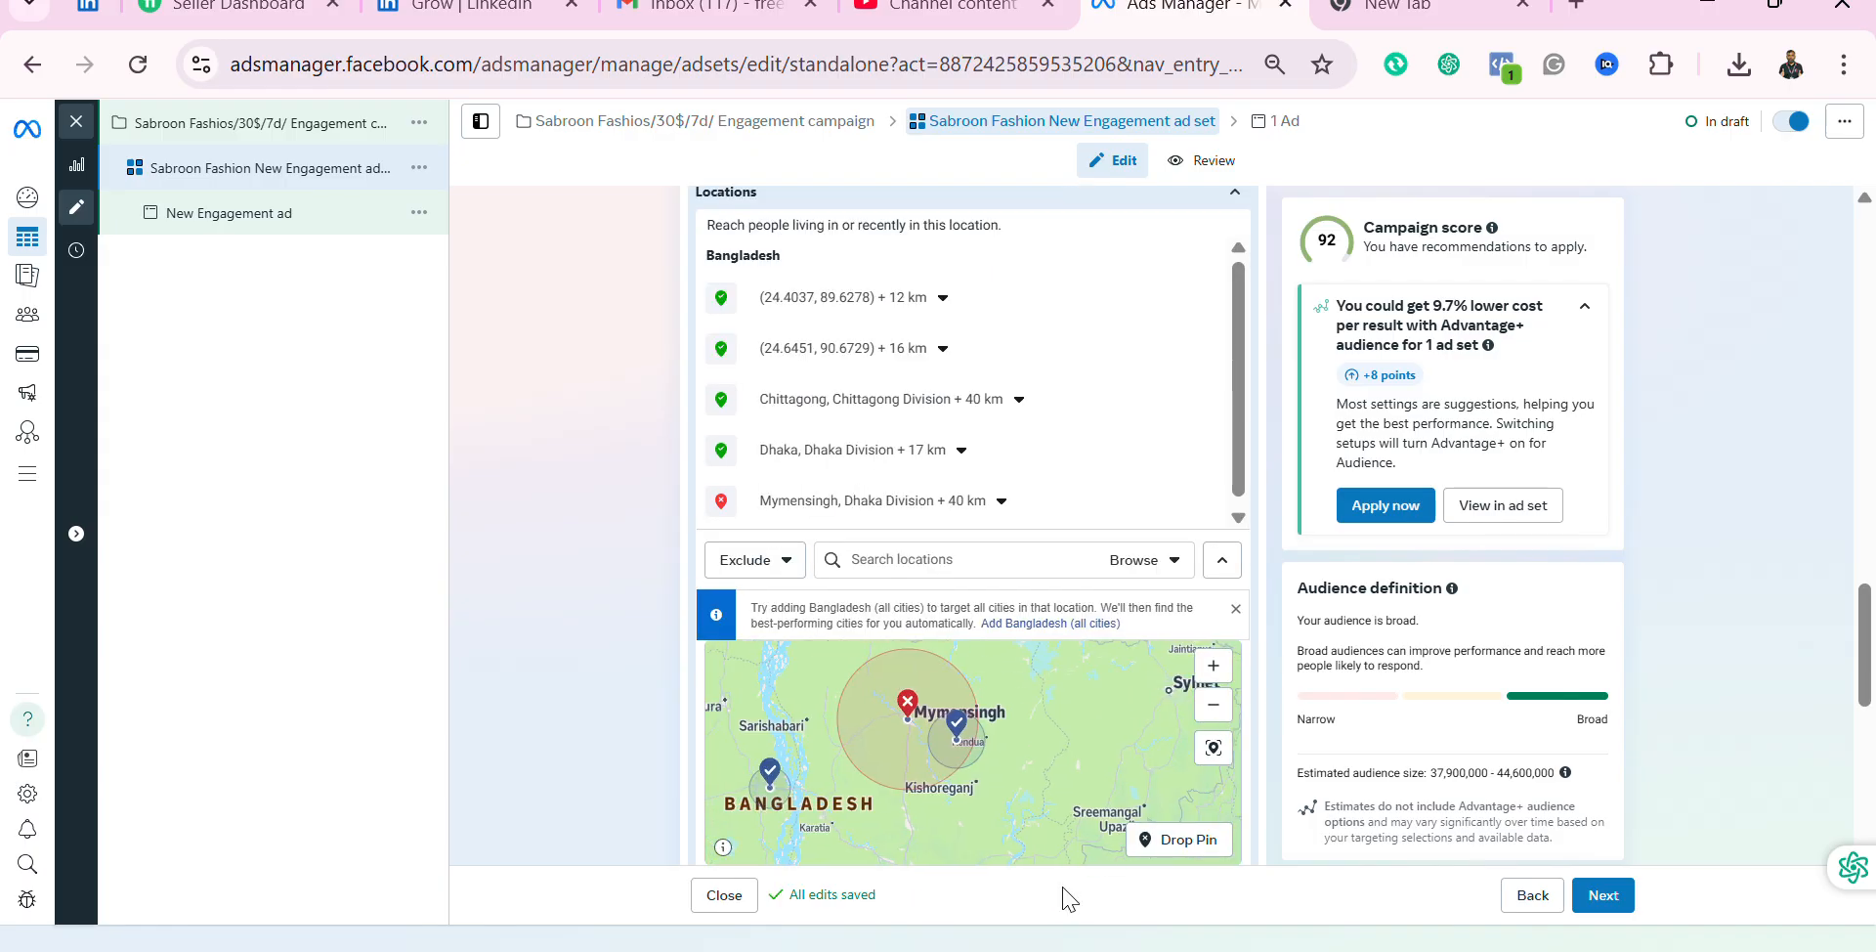
Step: Set the radius around the excluded Mymensingh location to 17 km
{"action": "left_click", "coordinate": [1001, 501]}
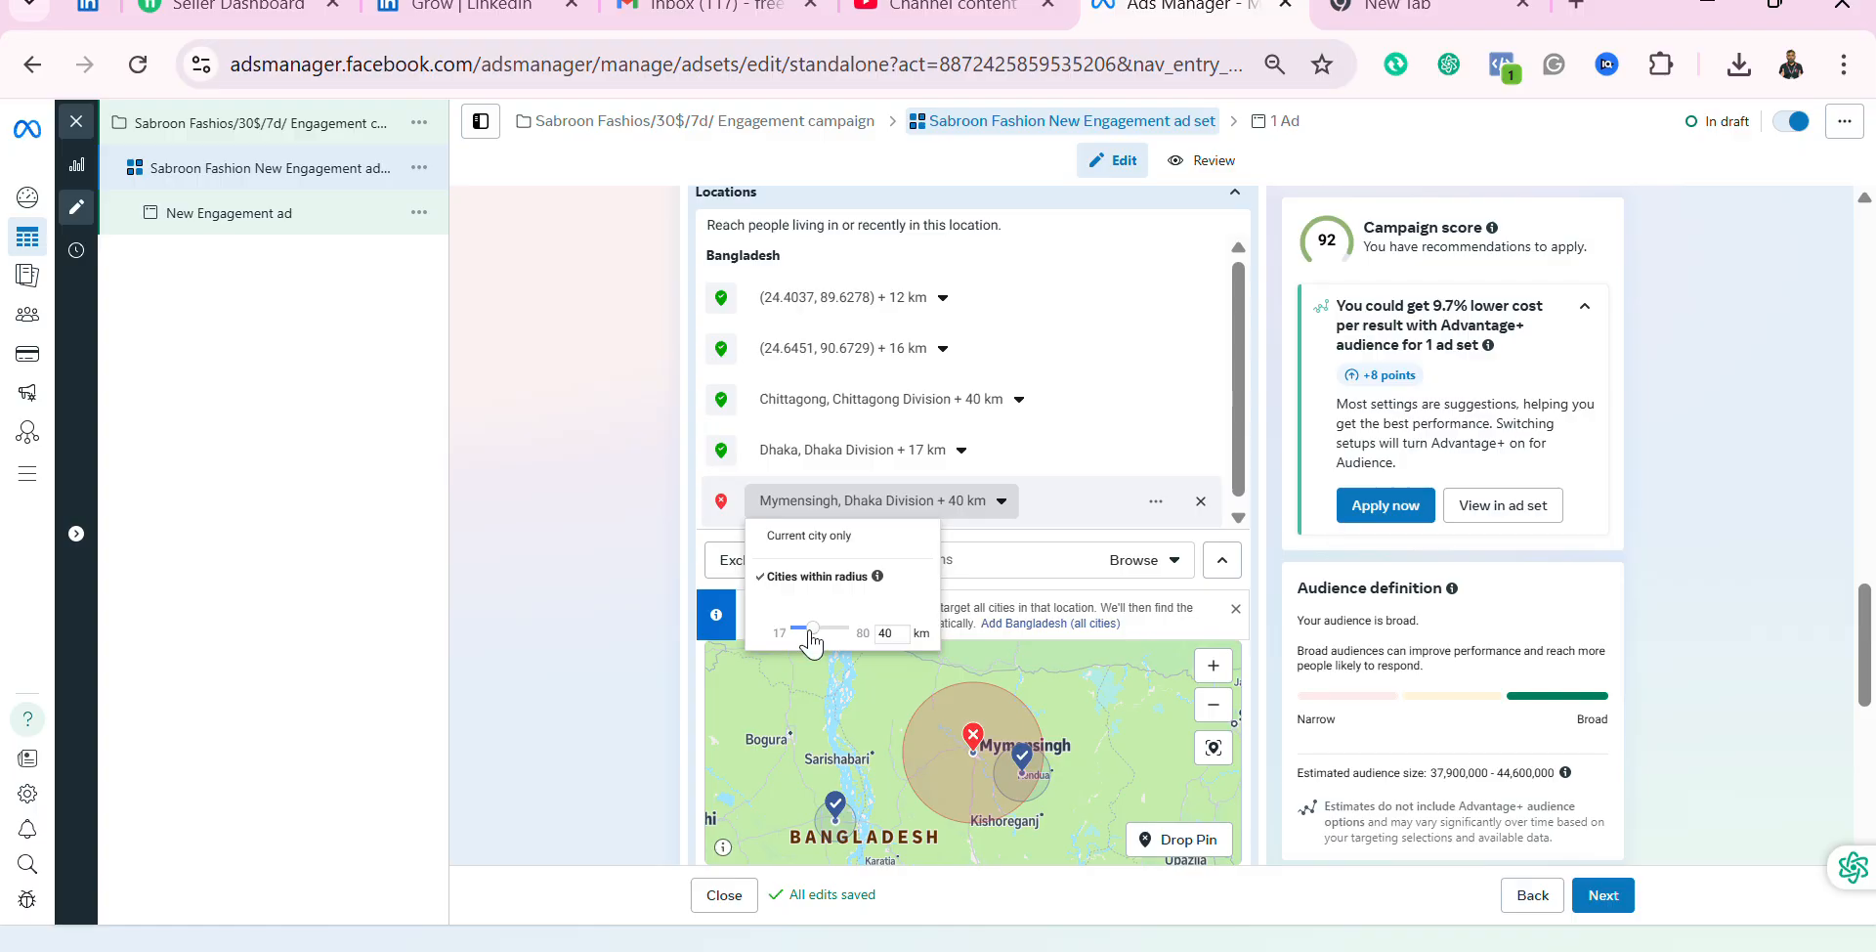
{"action": "left_click_drag", "start_coordinate": [810, 631], "coordinate": [791, 635]}
{"action": "left_click", "coordinate": [777, 672]}
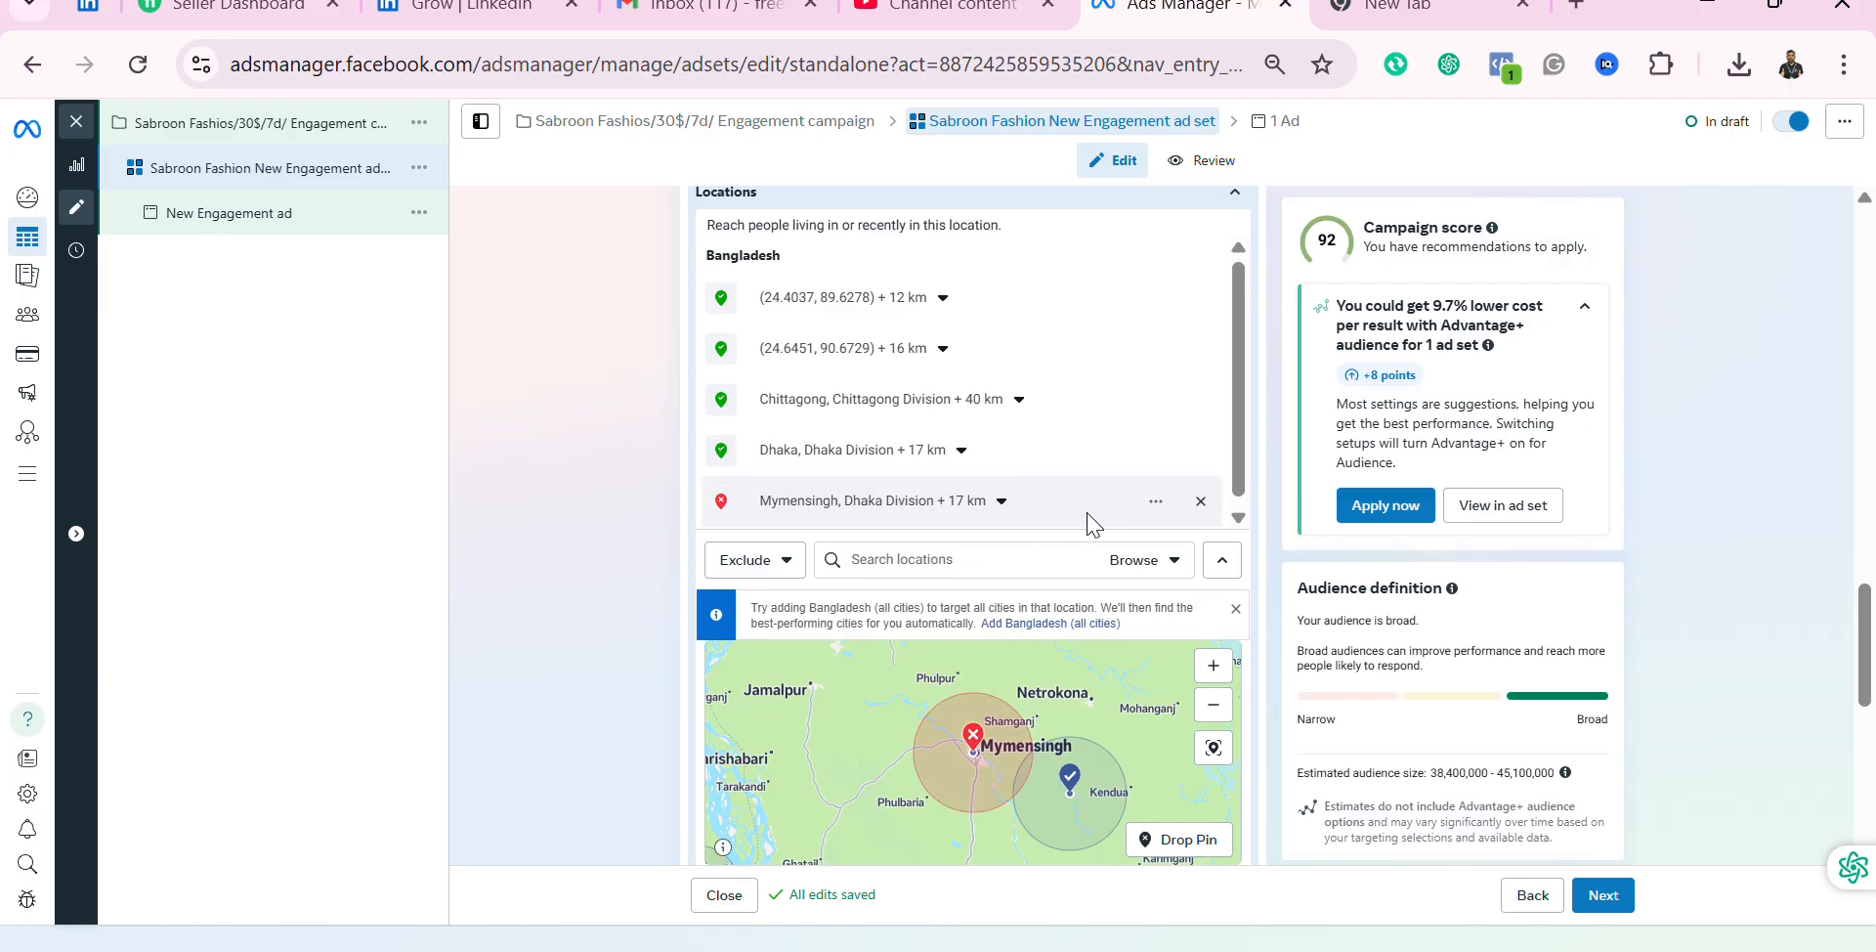
Step: Remove the excluded Mymensingh location from the audience and check the remaining pins on the map
{"action": "left_click", "coordinate": [1201, 502]}
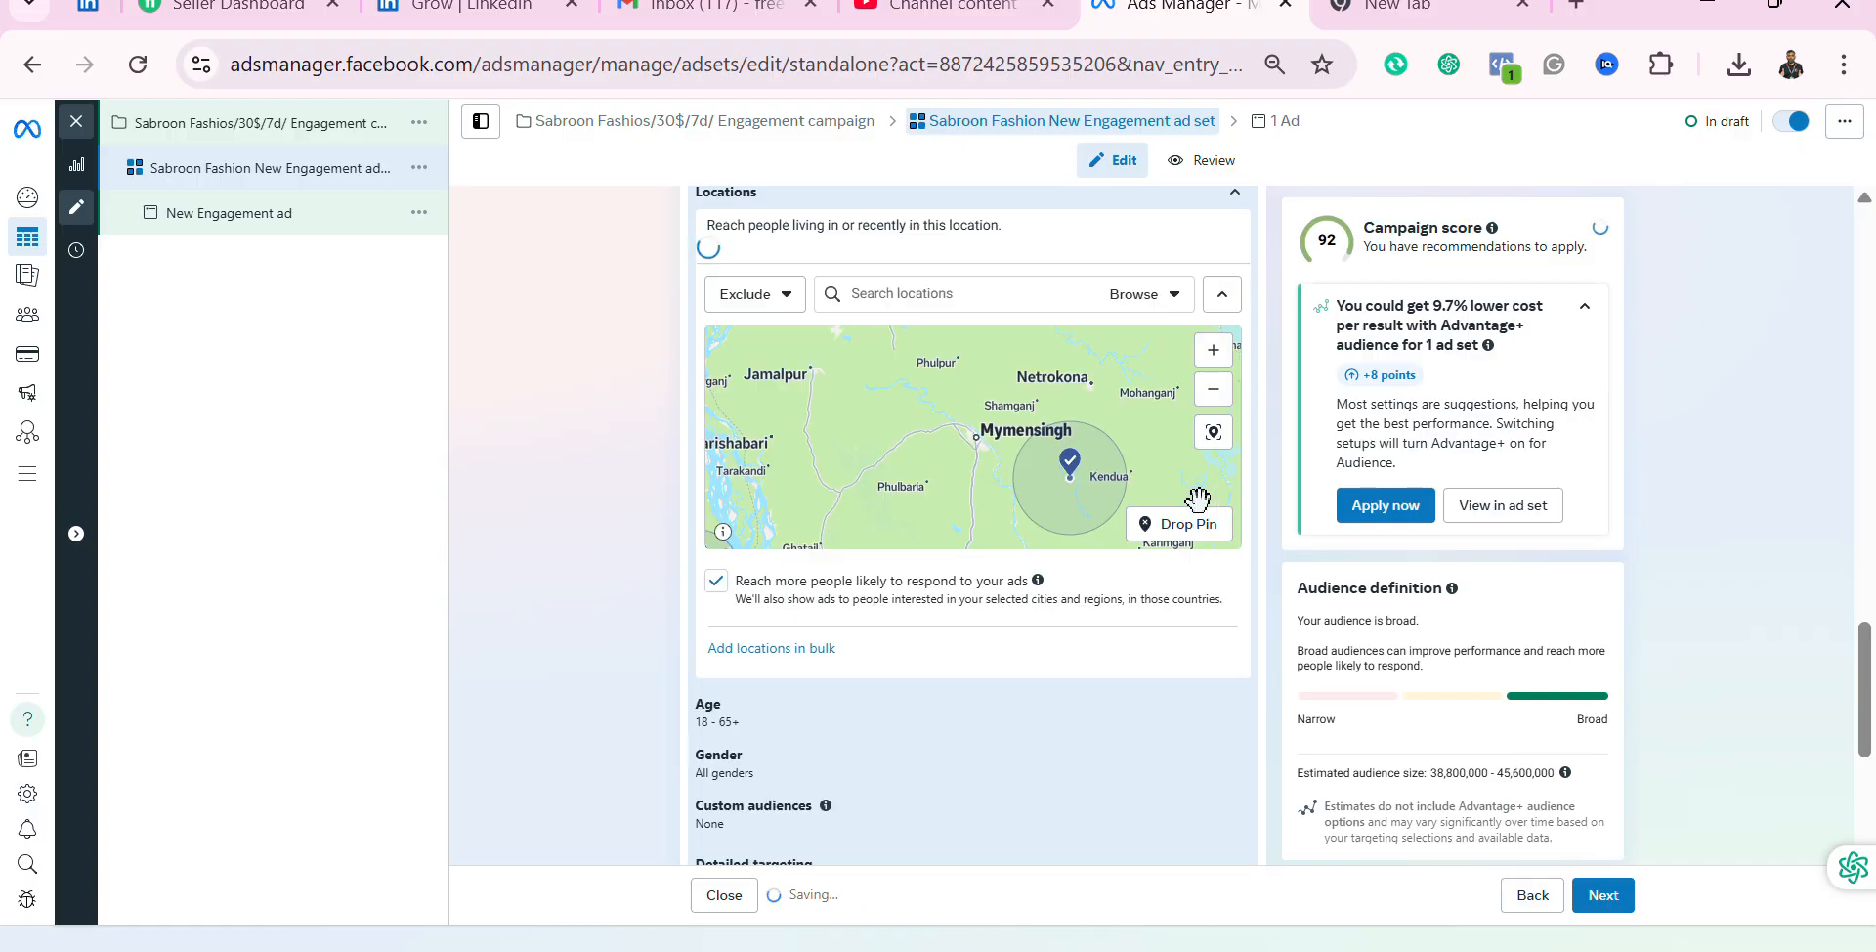
{"action": "scroll", "coordinate": [848, 655], "scroll_direction": "down", "scroll_amount": 2}
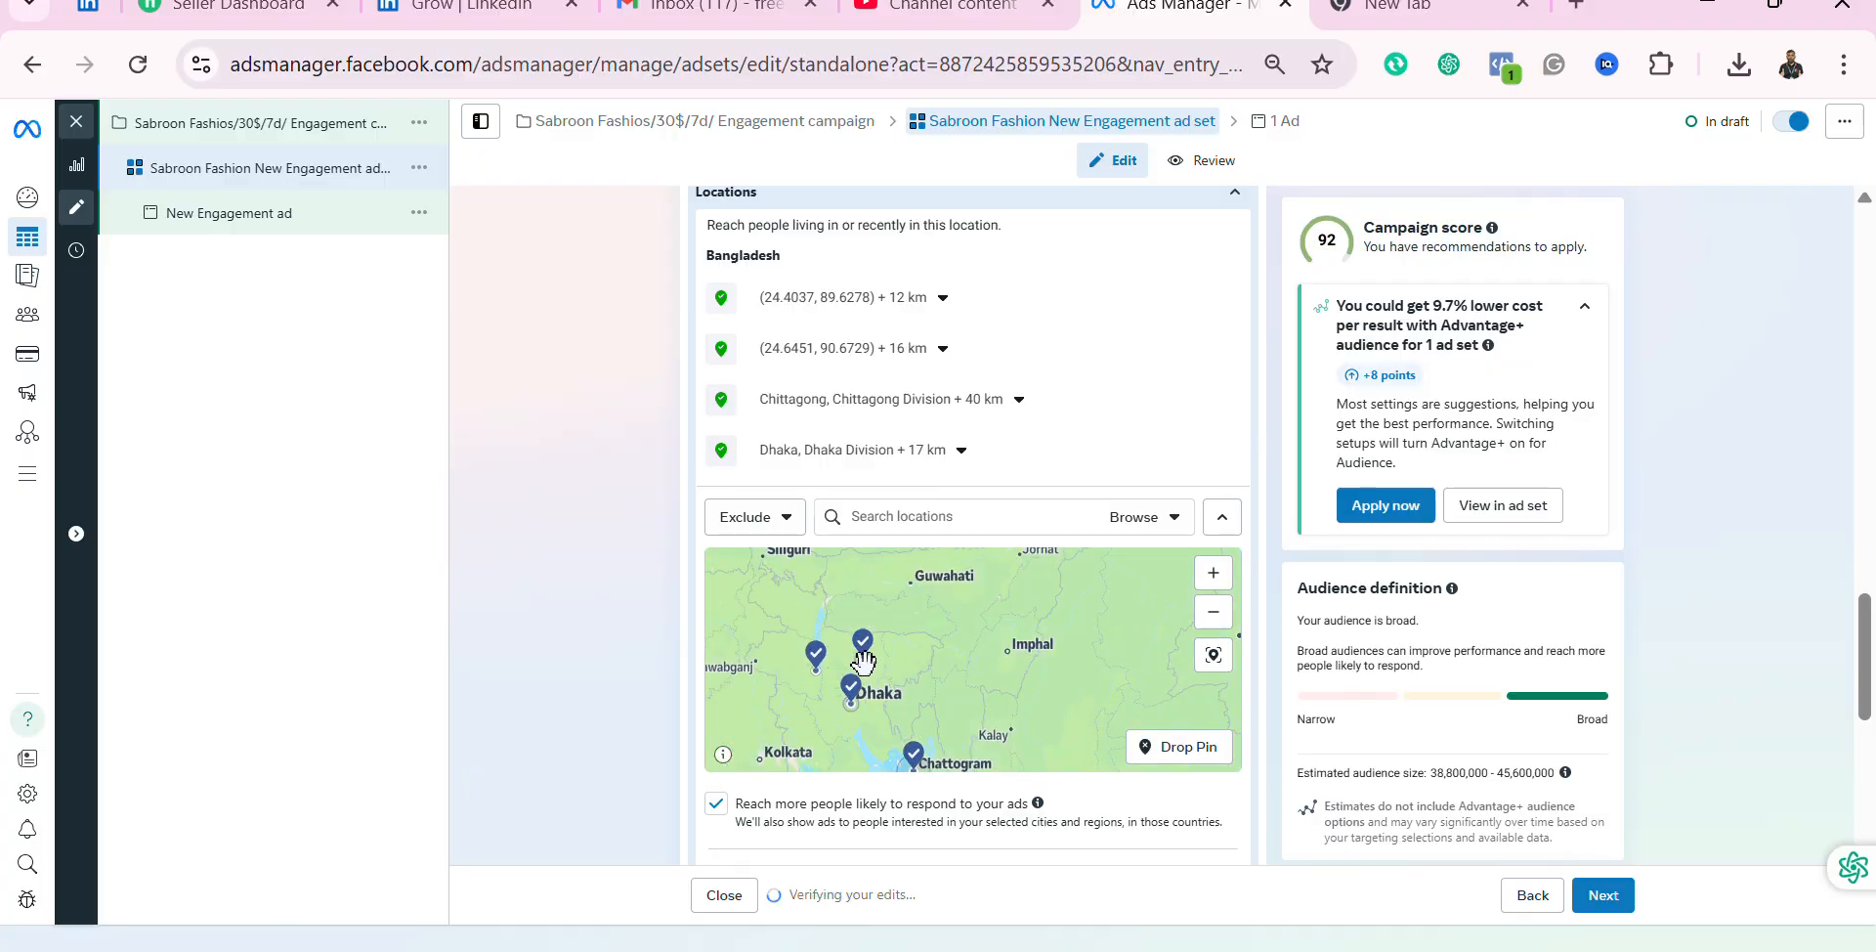
{"action": "scroll", "coordinate": [879, 668], "scroll_direction": "up", "scroll_amount": 2}
{"action": "left_click_drag", "start_coordinate": [992, 667], "coordinate": [1087, 692]}
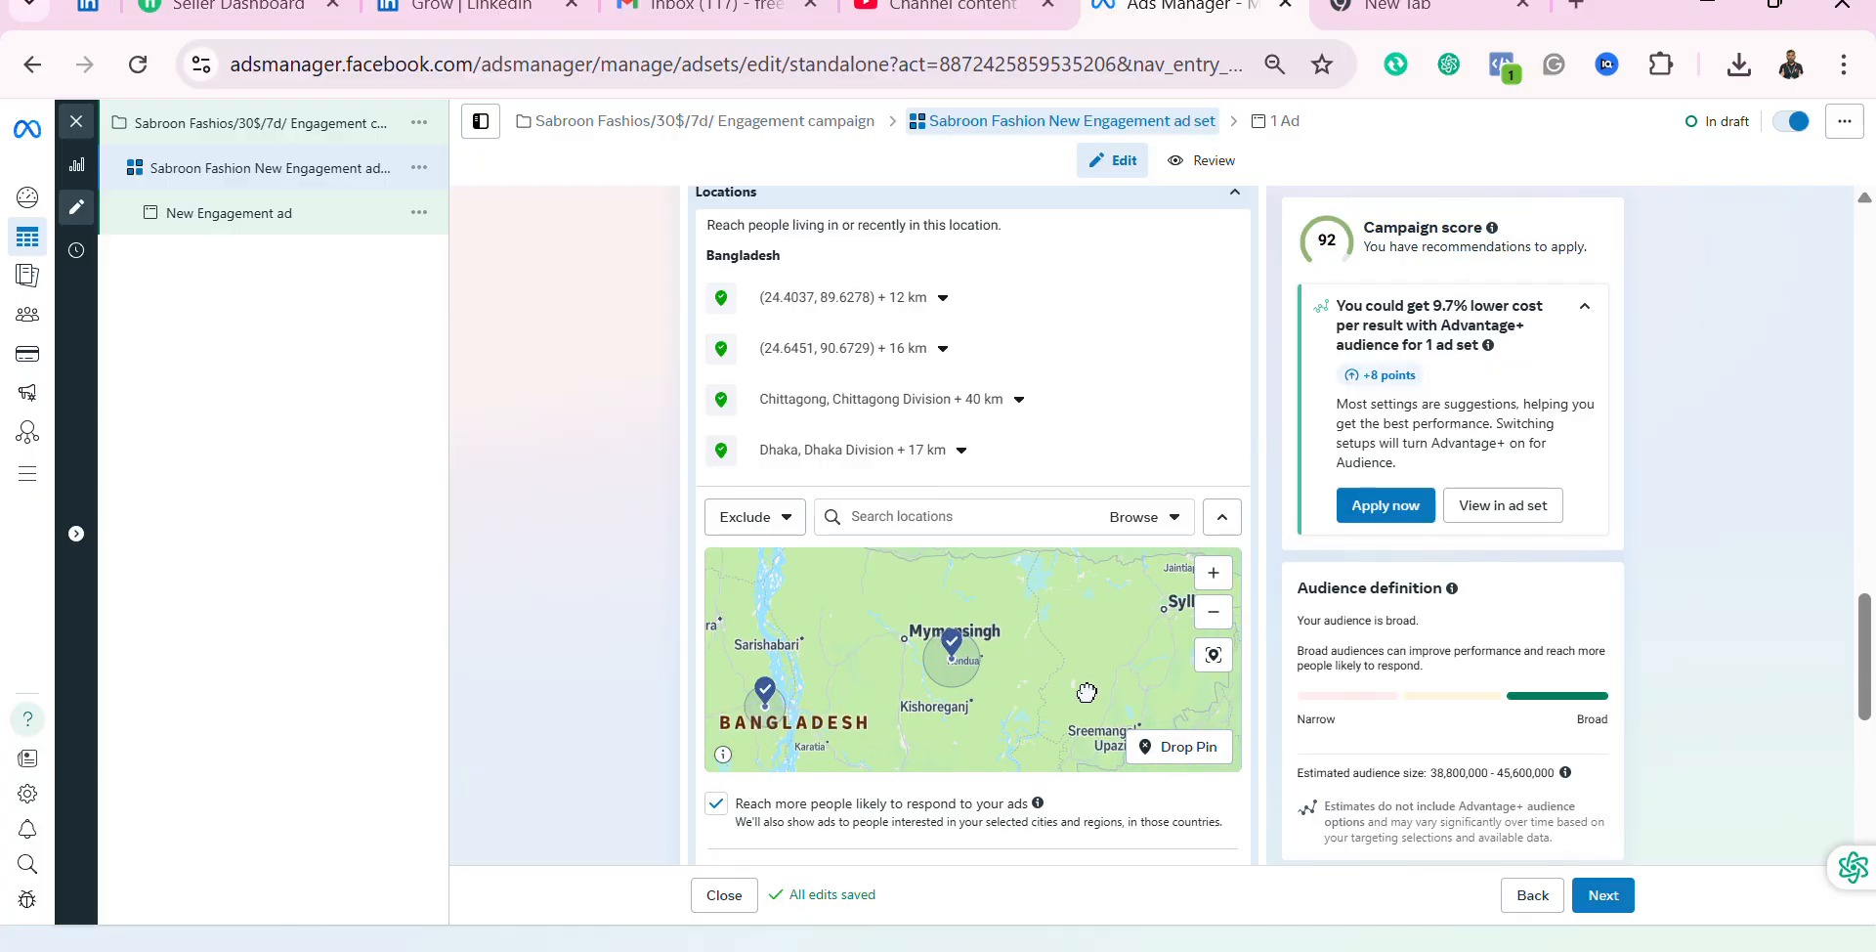
Step: Start adding locations in bulk with Postal codes as the location type, ready to enter codes for the United States
{"action": "scroll", "coordinate": [982, 845], "scroll_direction": "down", "scroll_amount": 3}
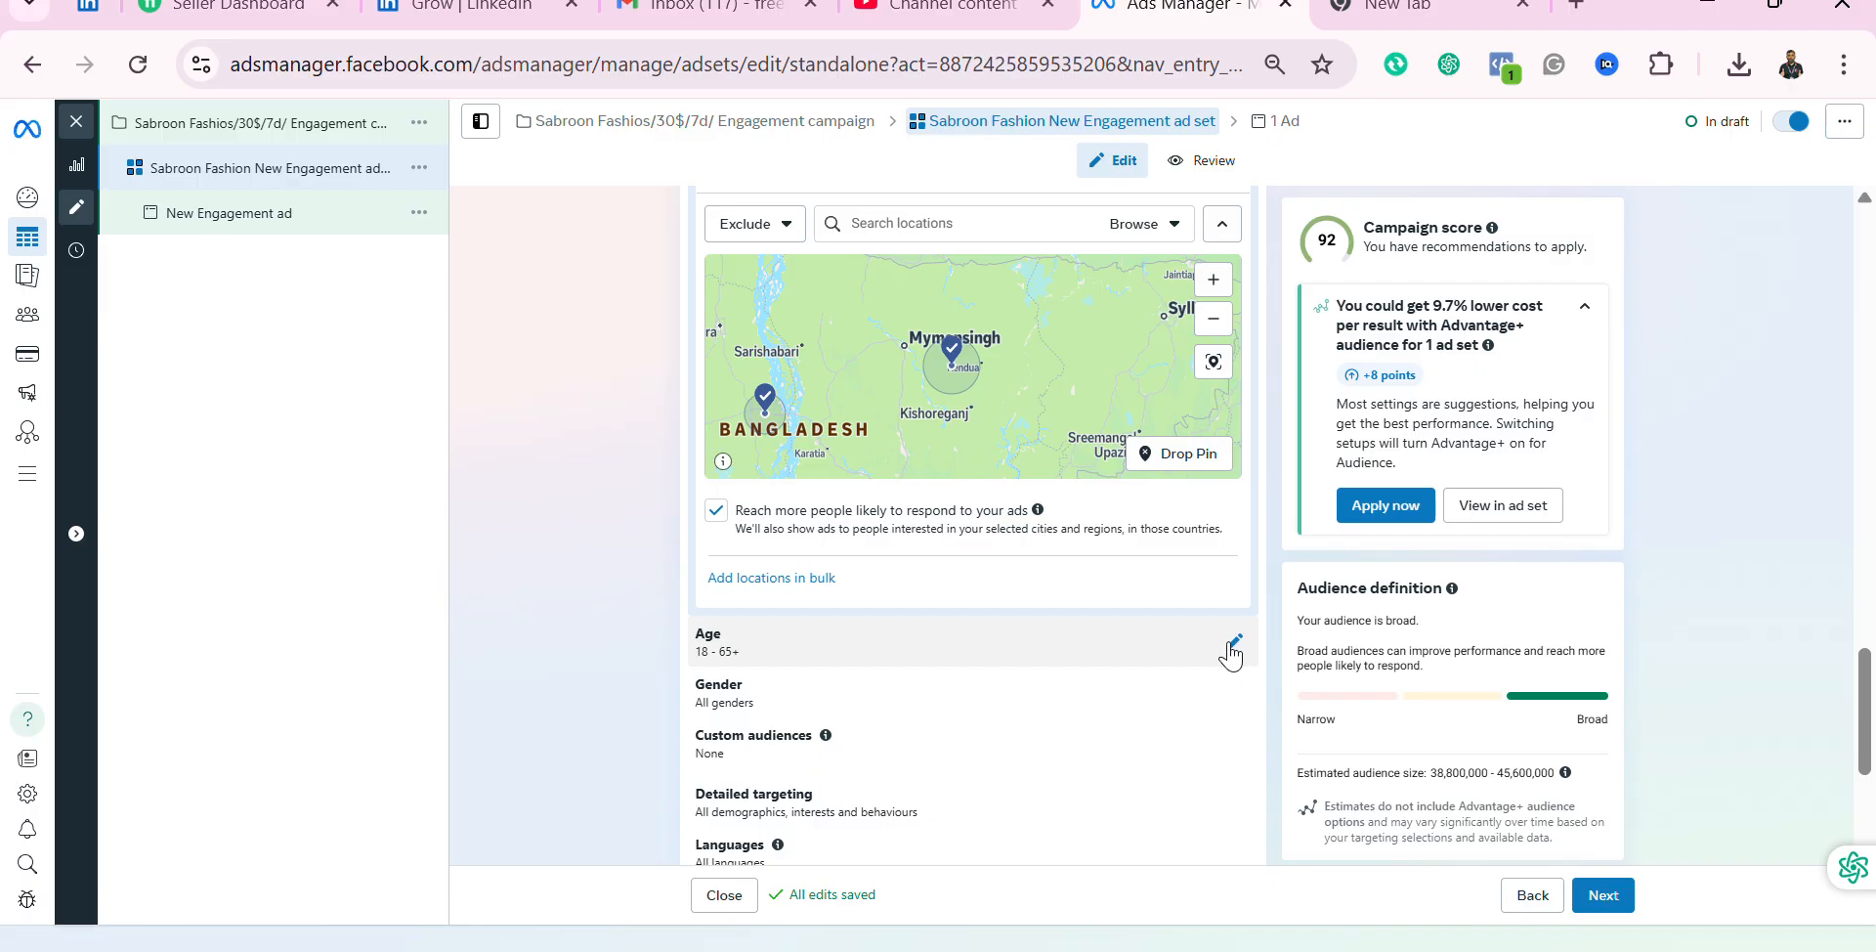
{"action": "left_click", "coordinate": [808, 581]}
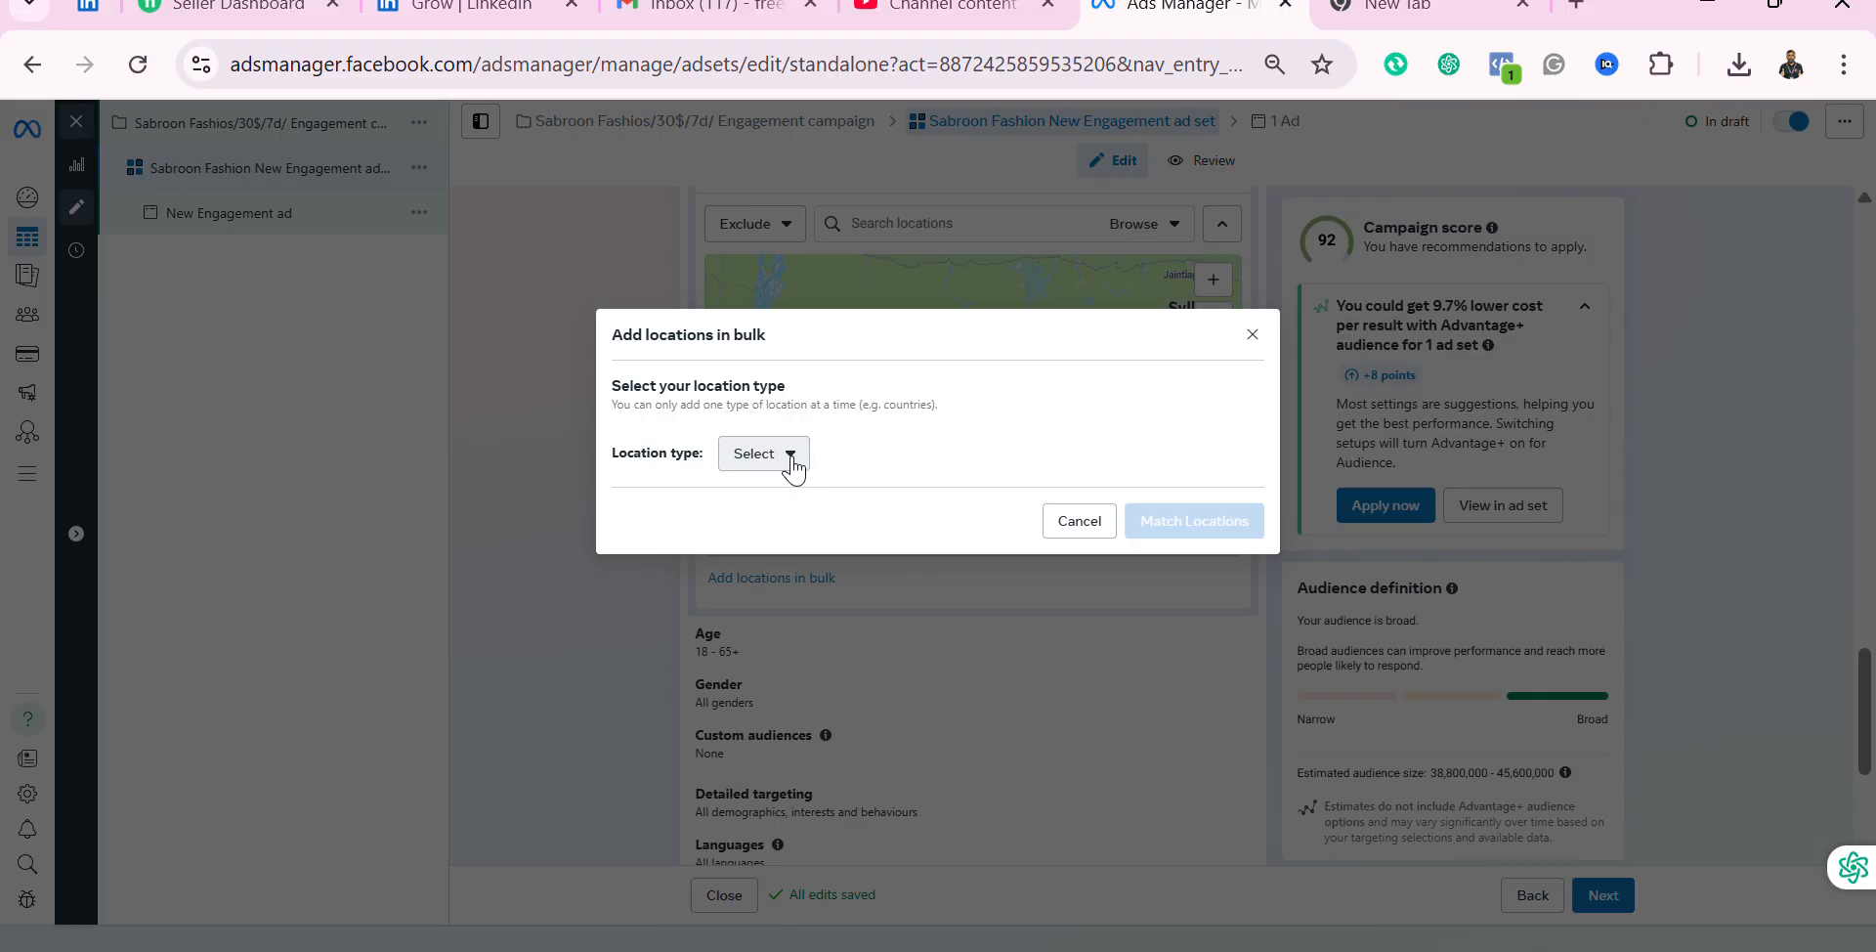
{"action": "left_click", "coordinate": [791, 459]}
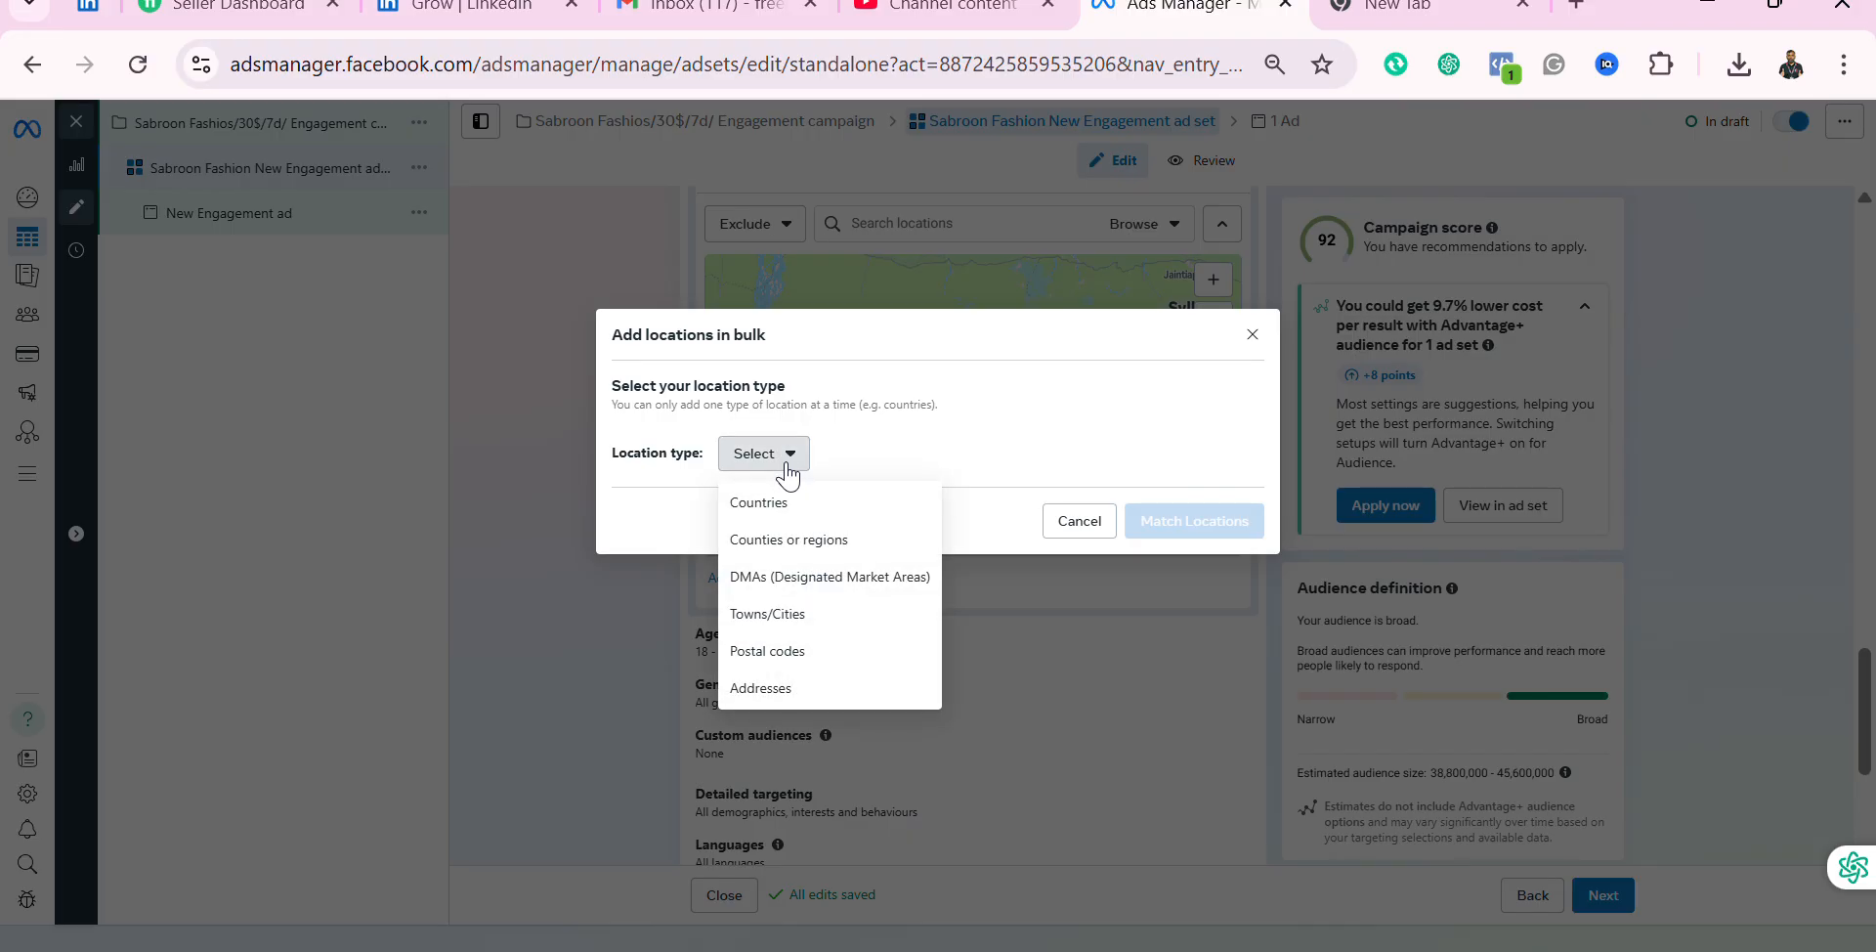
{"action": "left_click", "coordinate": [798, 655]}
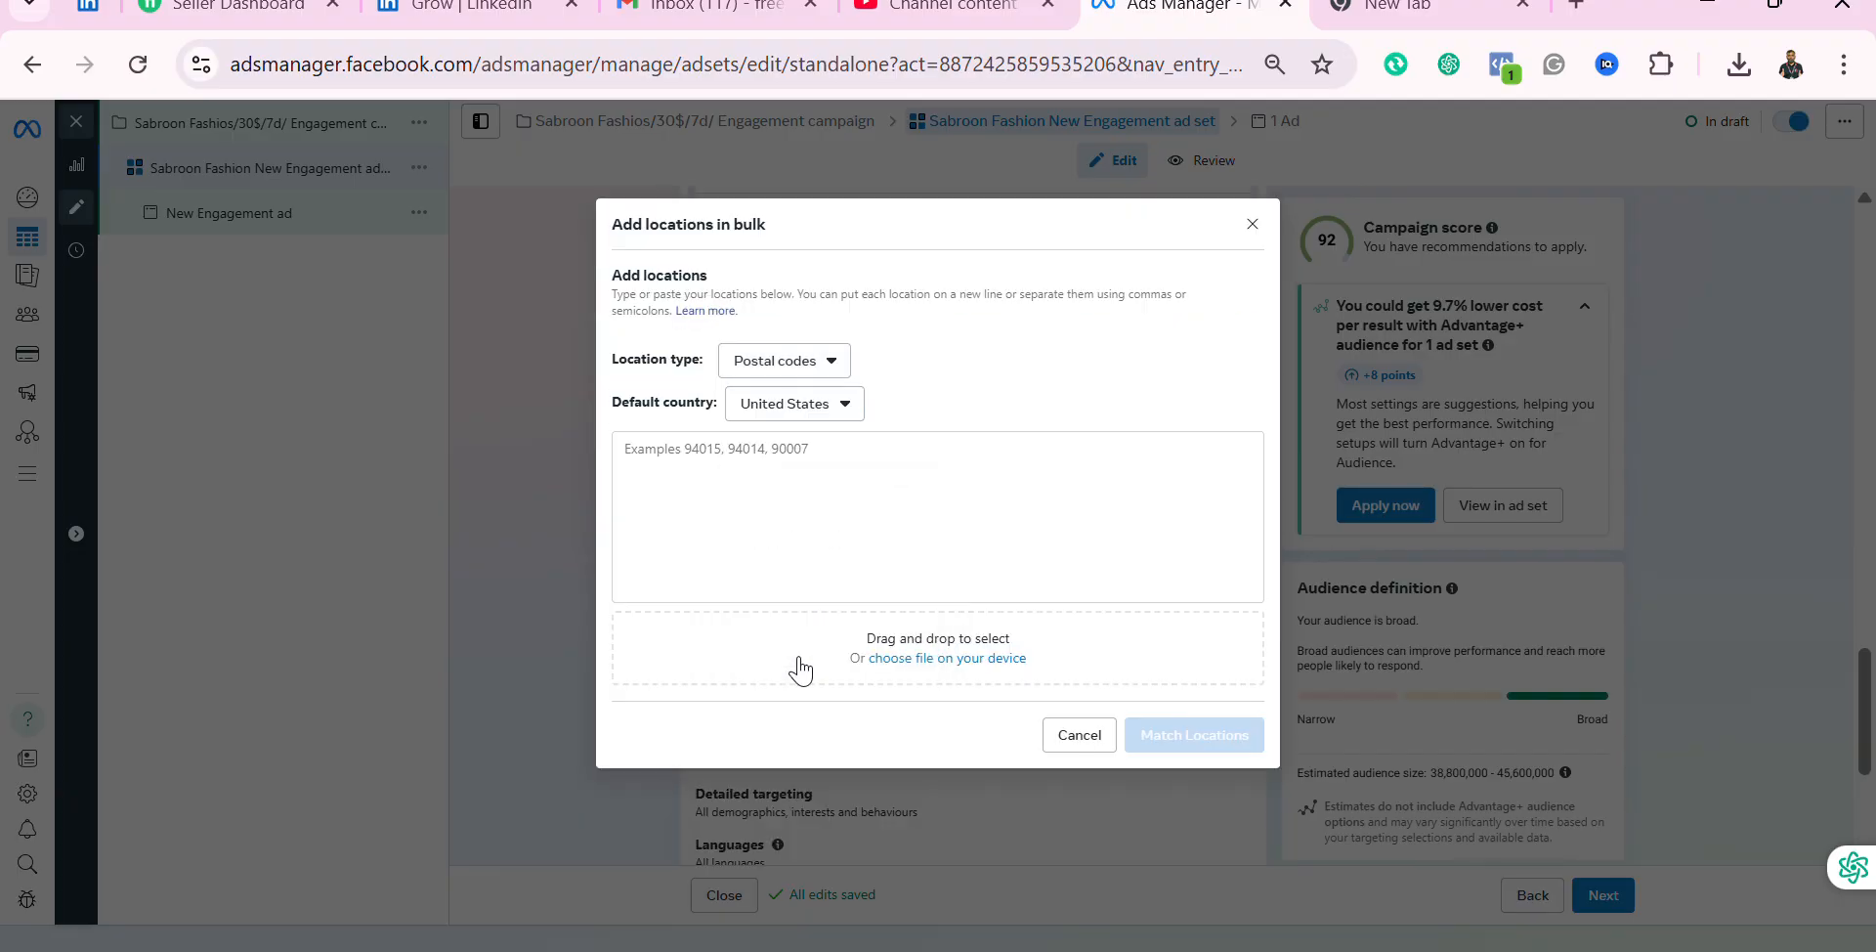
{"action": "left_click", "coordinate": [744, 491]}
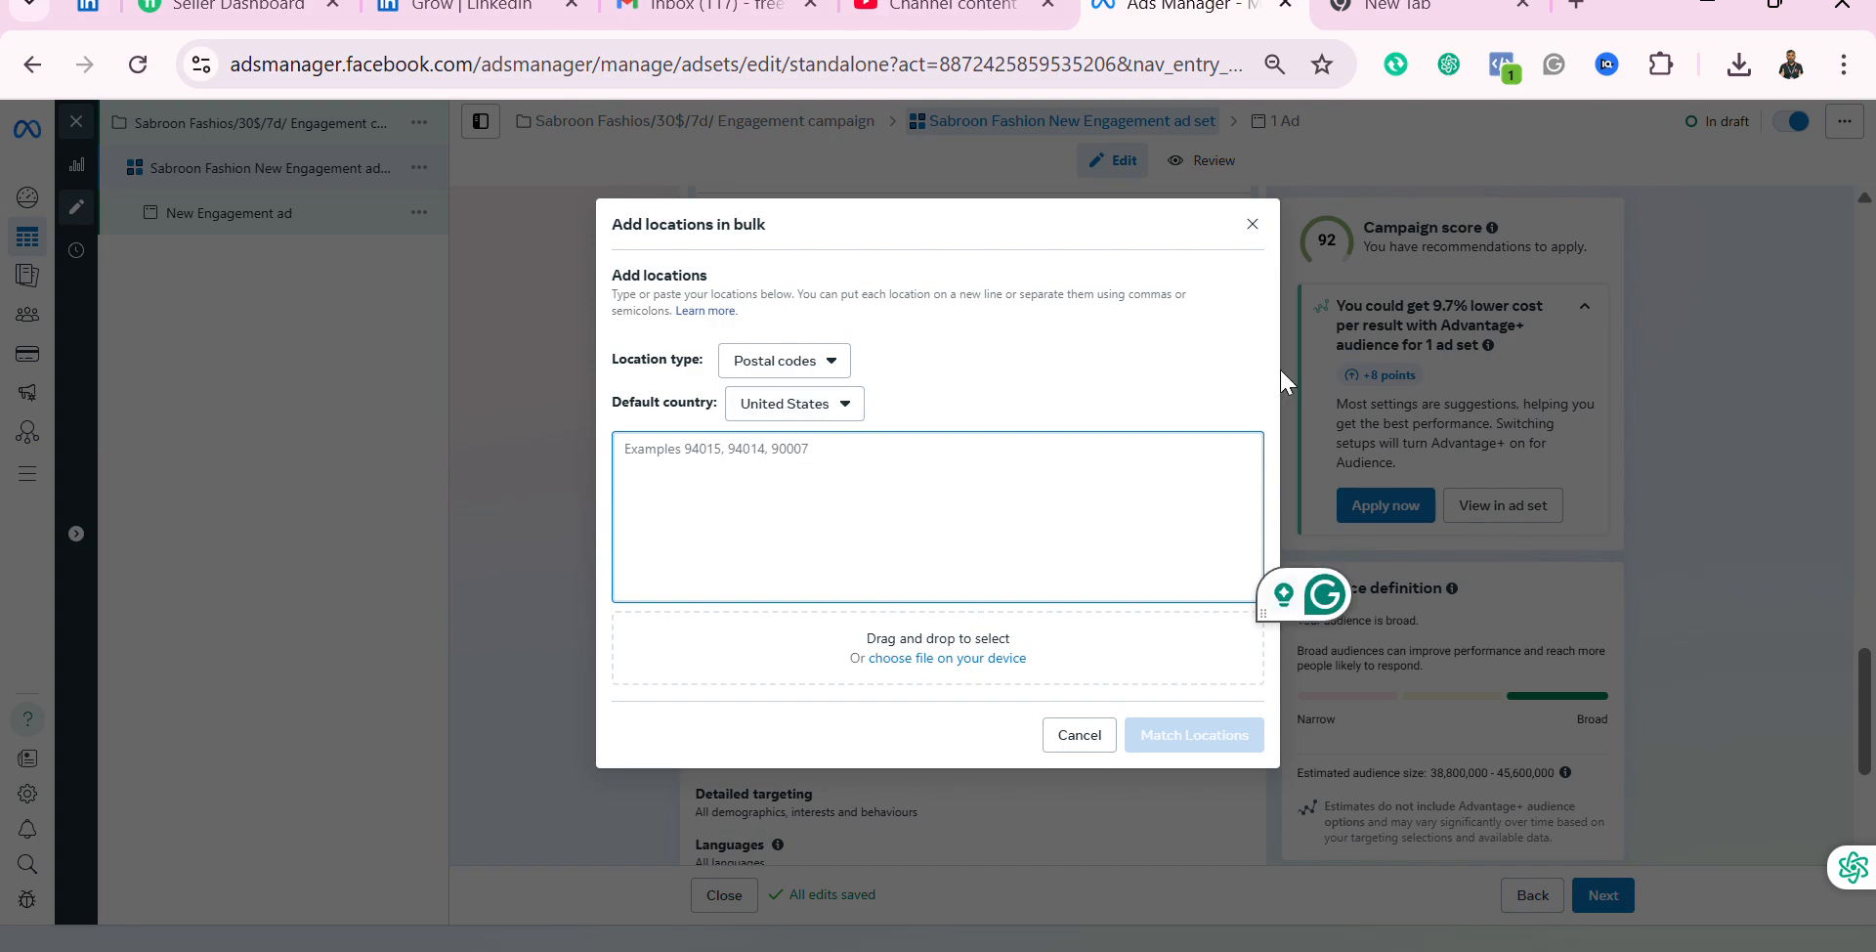
Step: Search Google for "united states post code" in a new browser tab
{"action": "left_click", "coordinate": [1575, 5]}
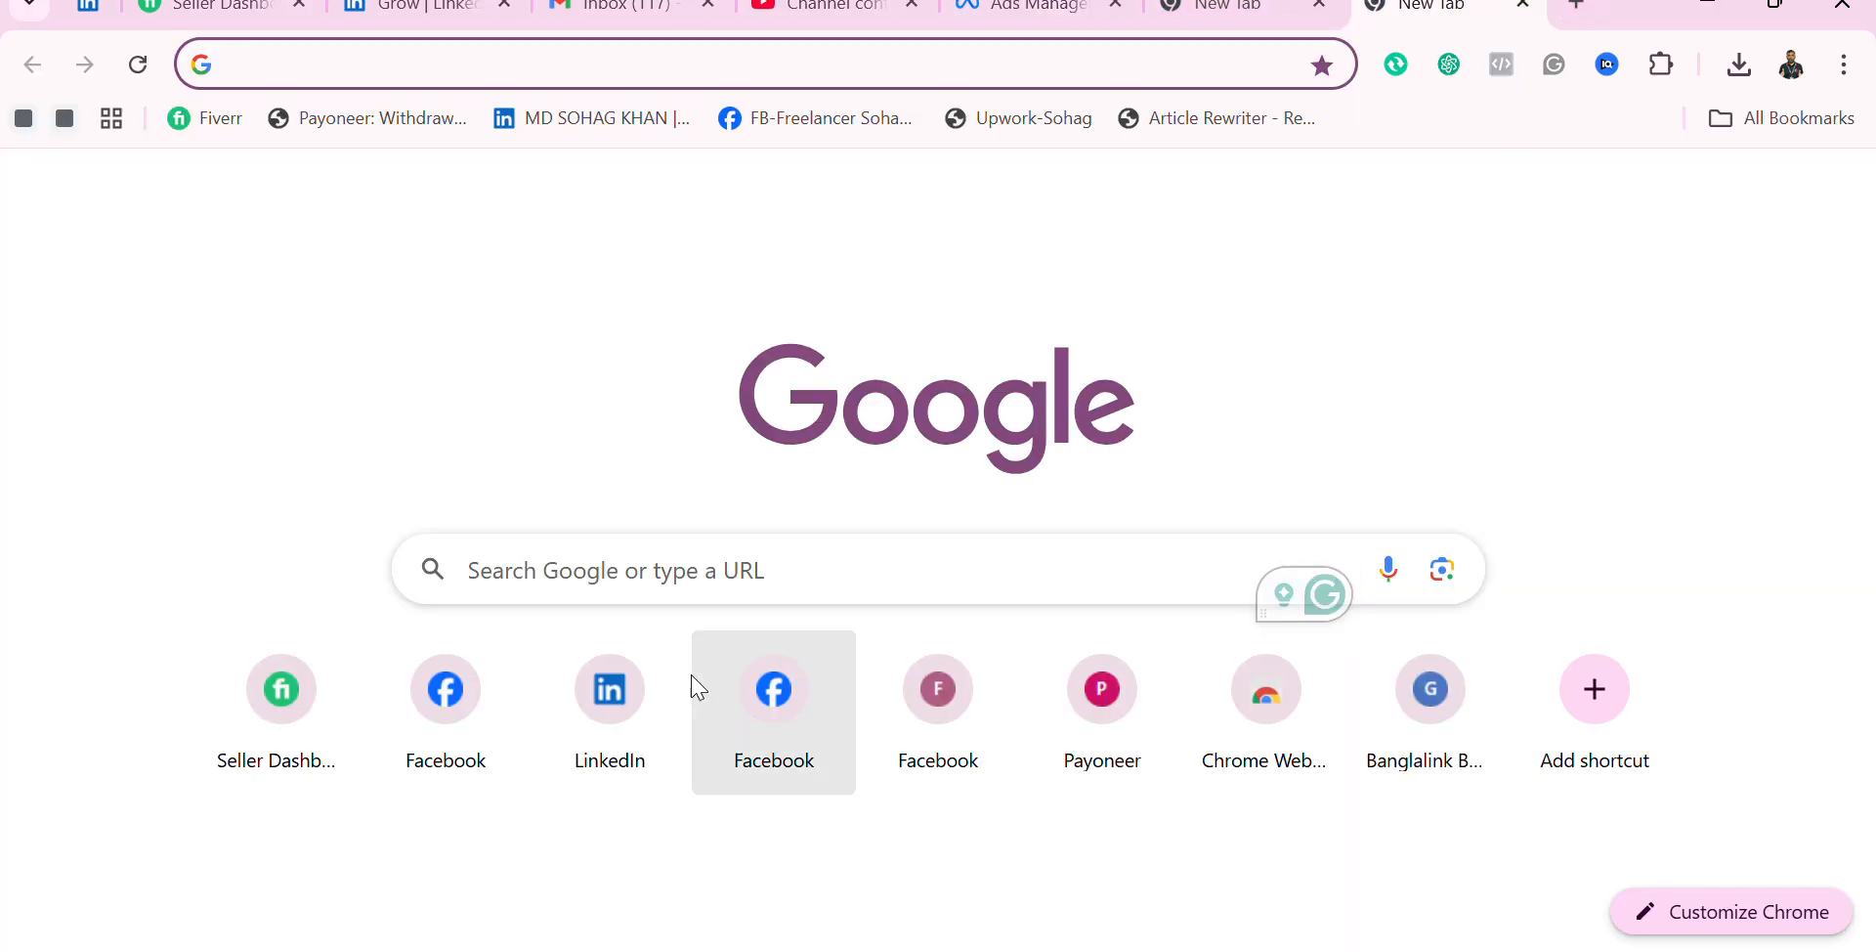
{"action": "left_click", "coordinate": [741, 587]}
{"action": "type", "text": "un"}
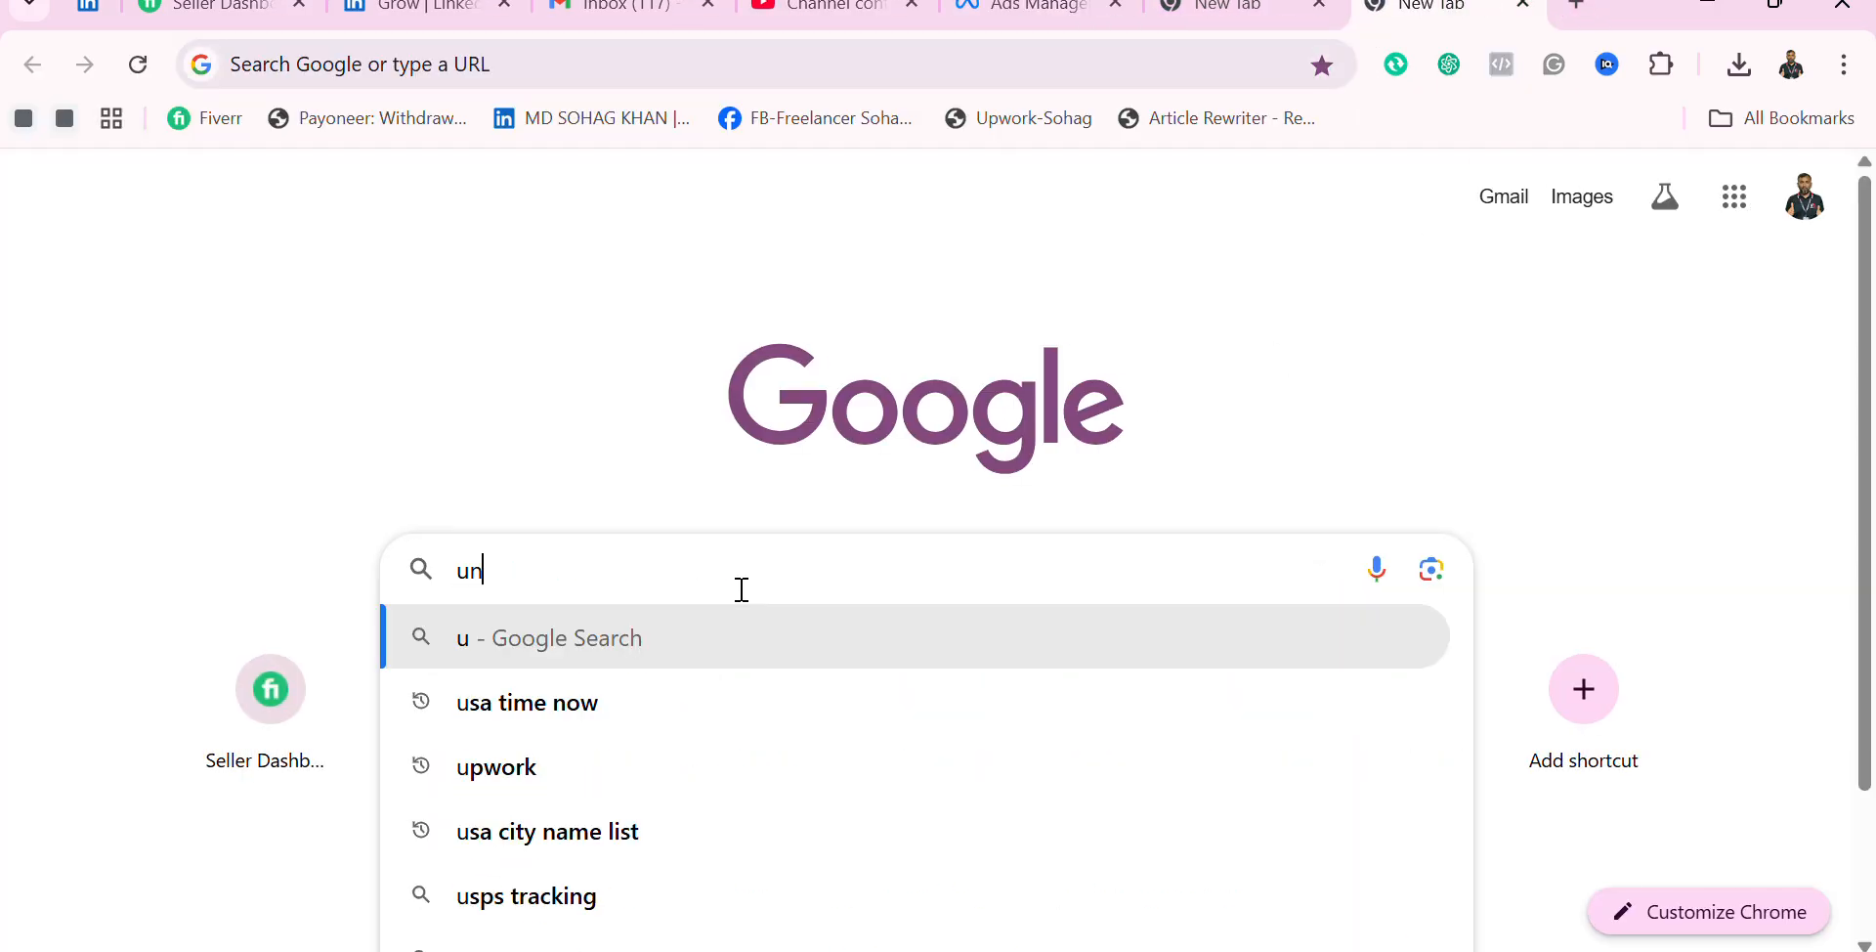
{"action": "type", "text": "ited"}
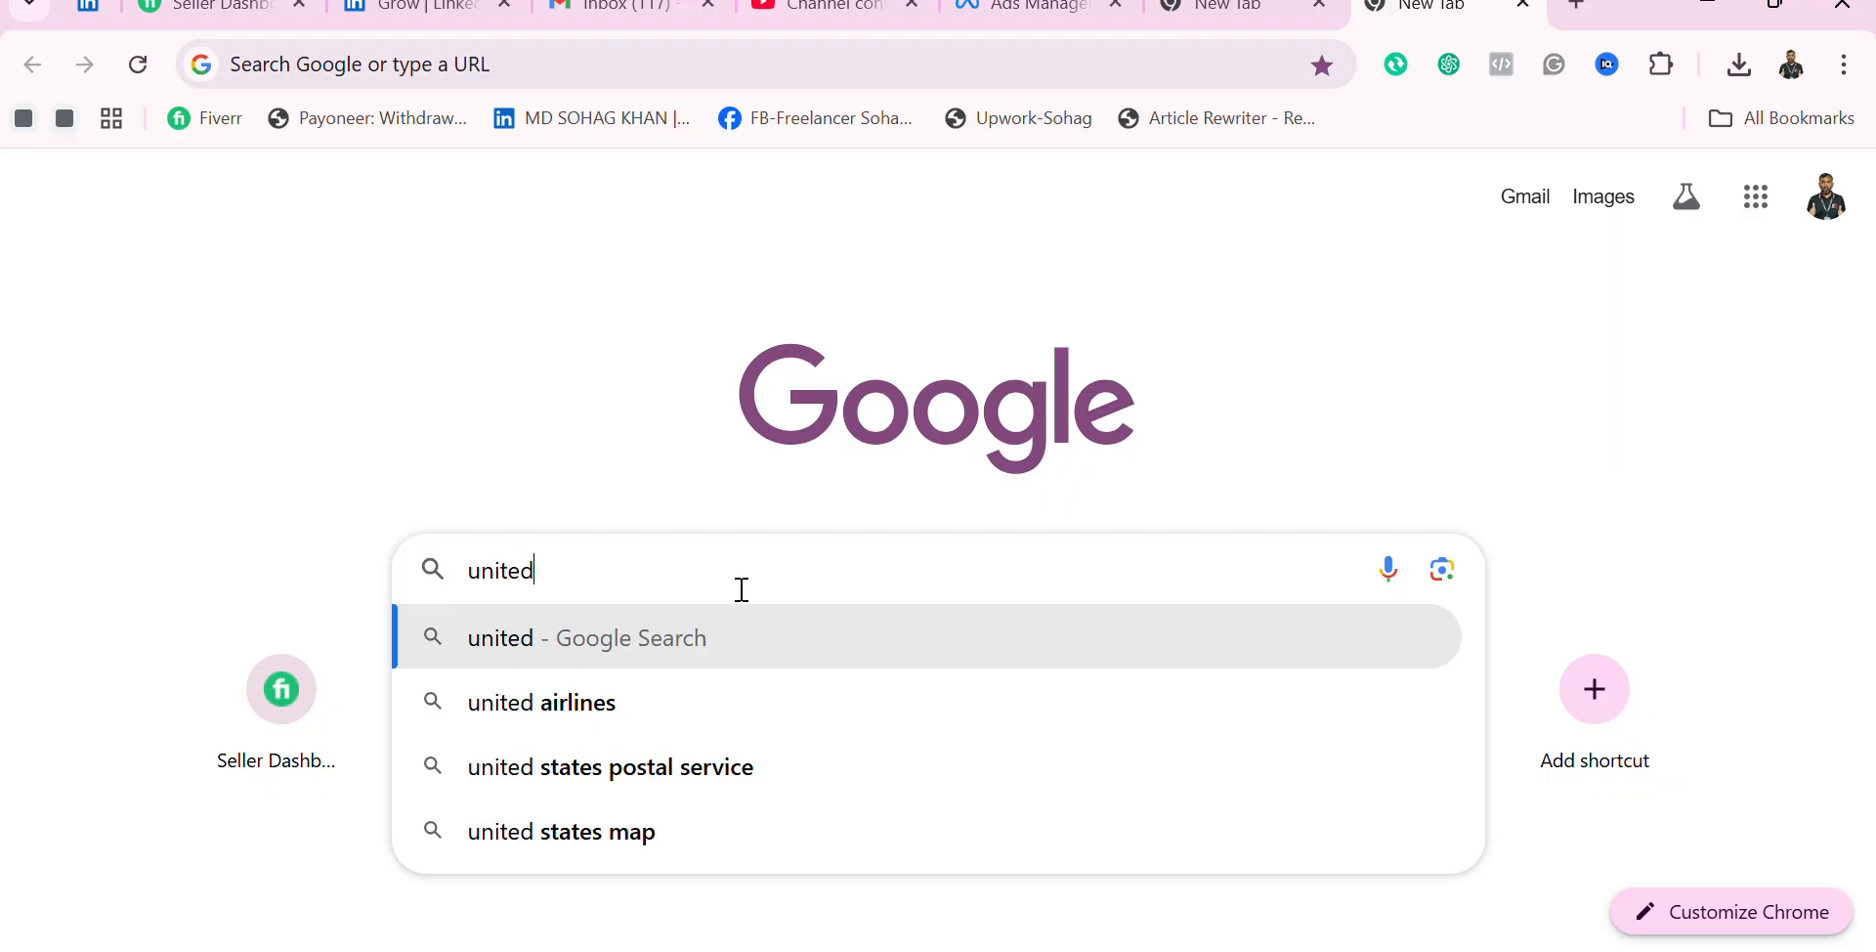
{"action": "type", "text": " sta"}
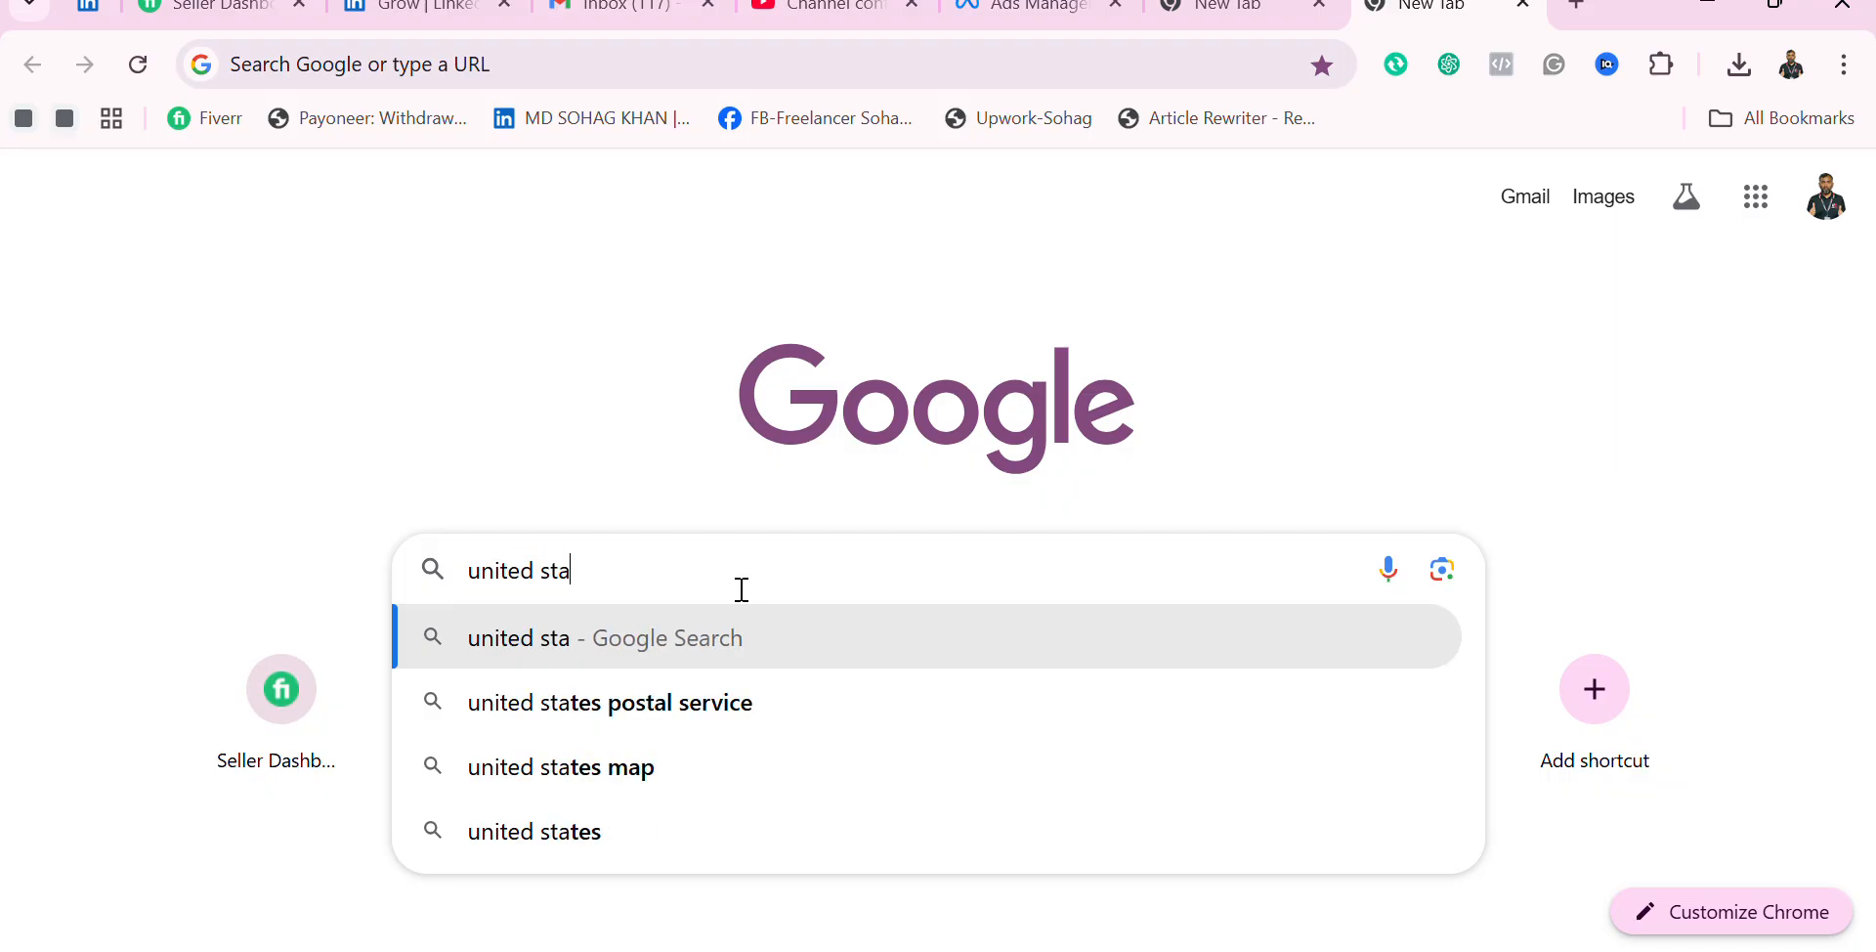
{"action": "type", "text": "tes p"}
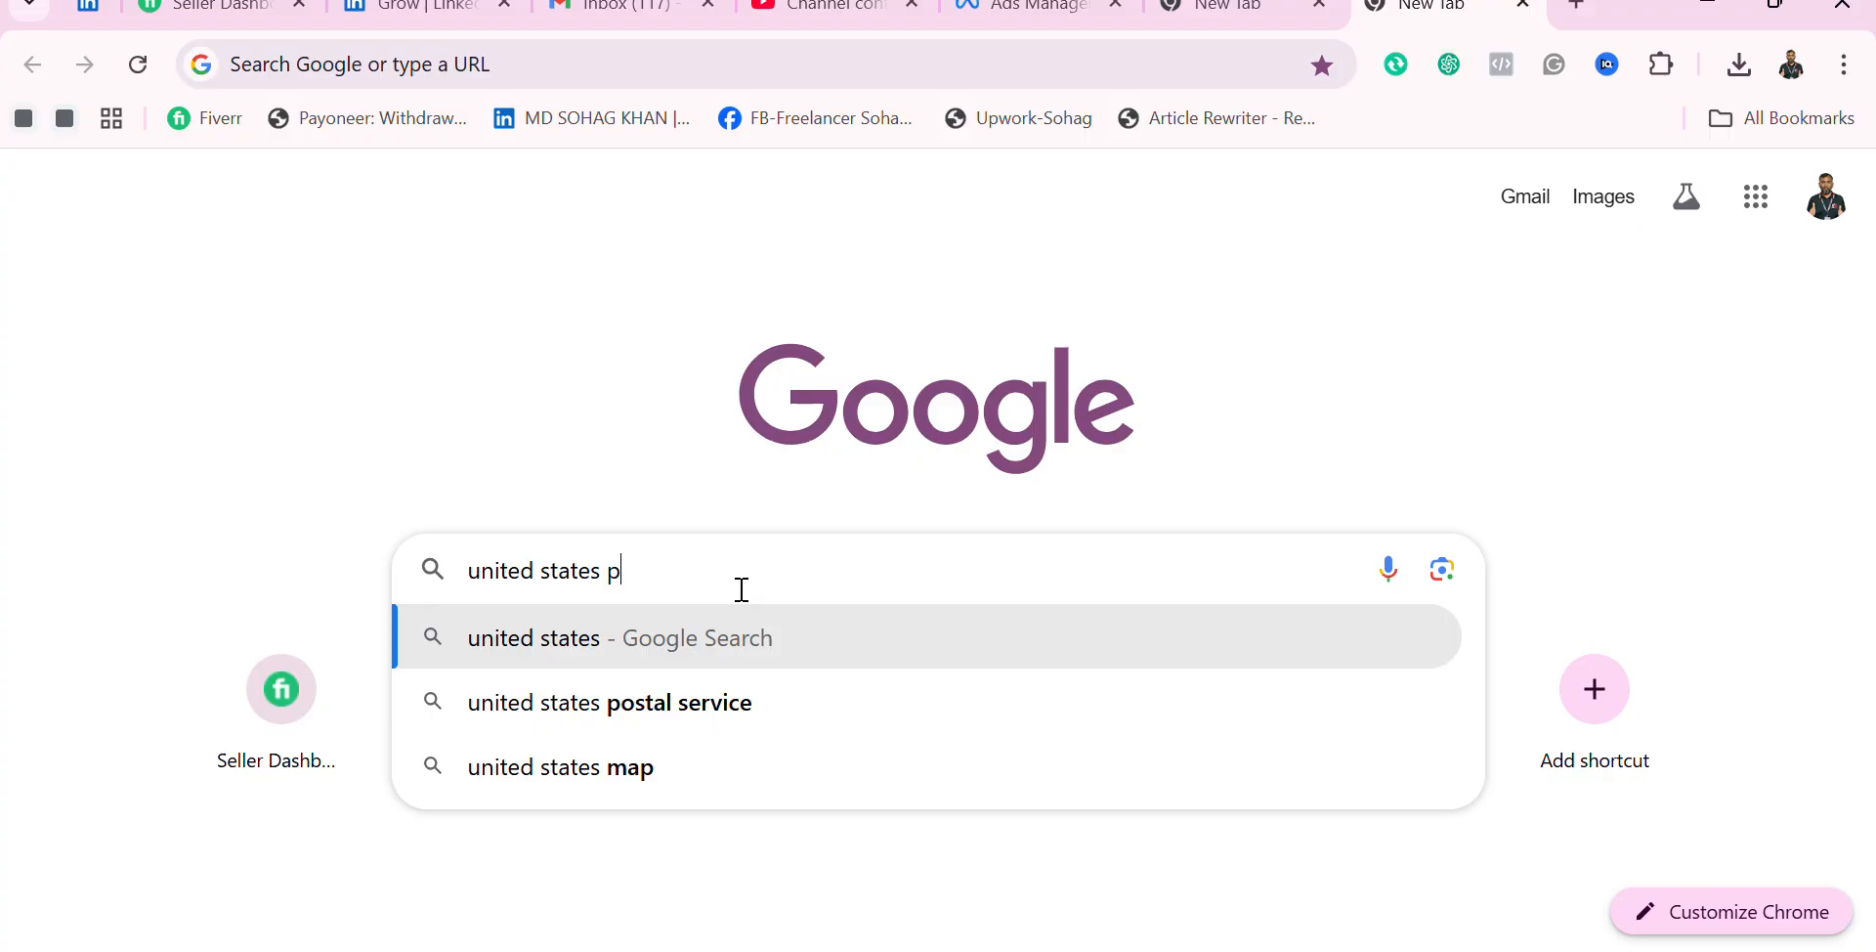
{"action": "type", "text": "ost co"}
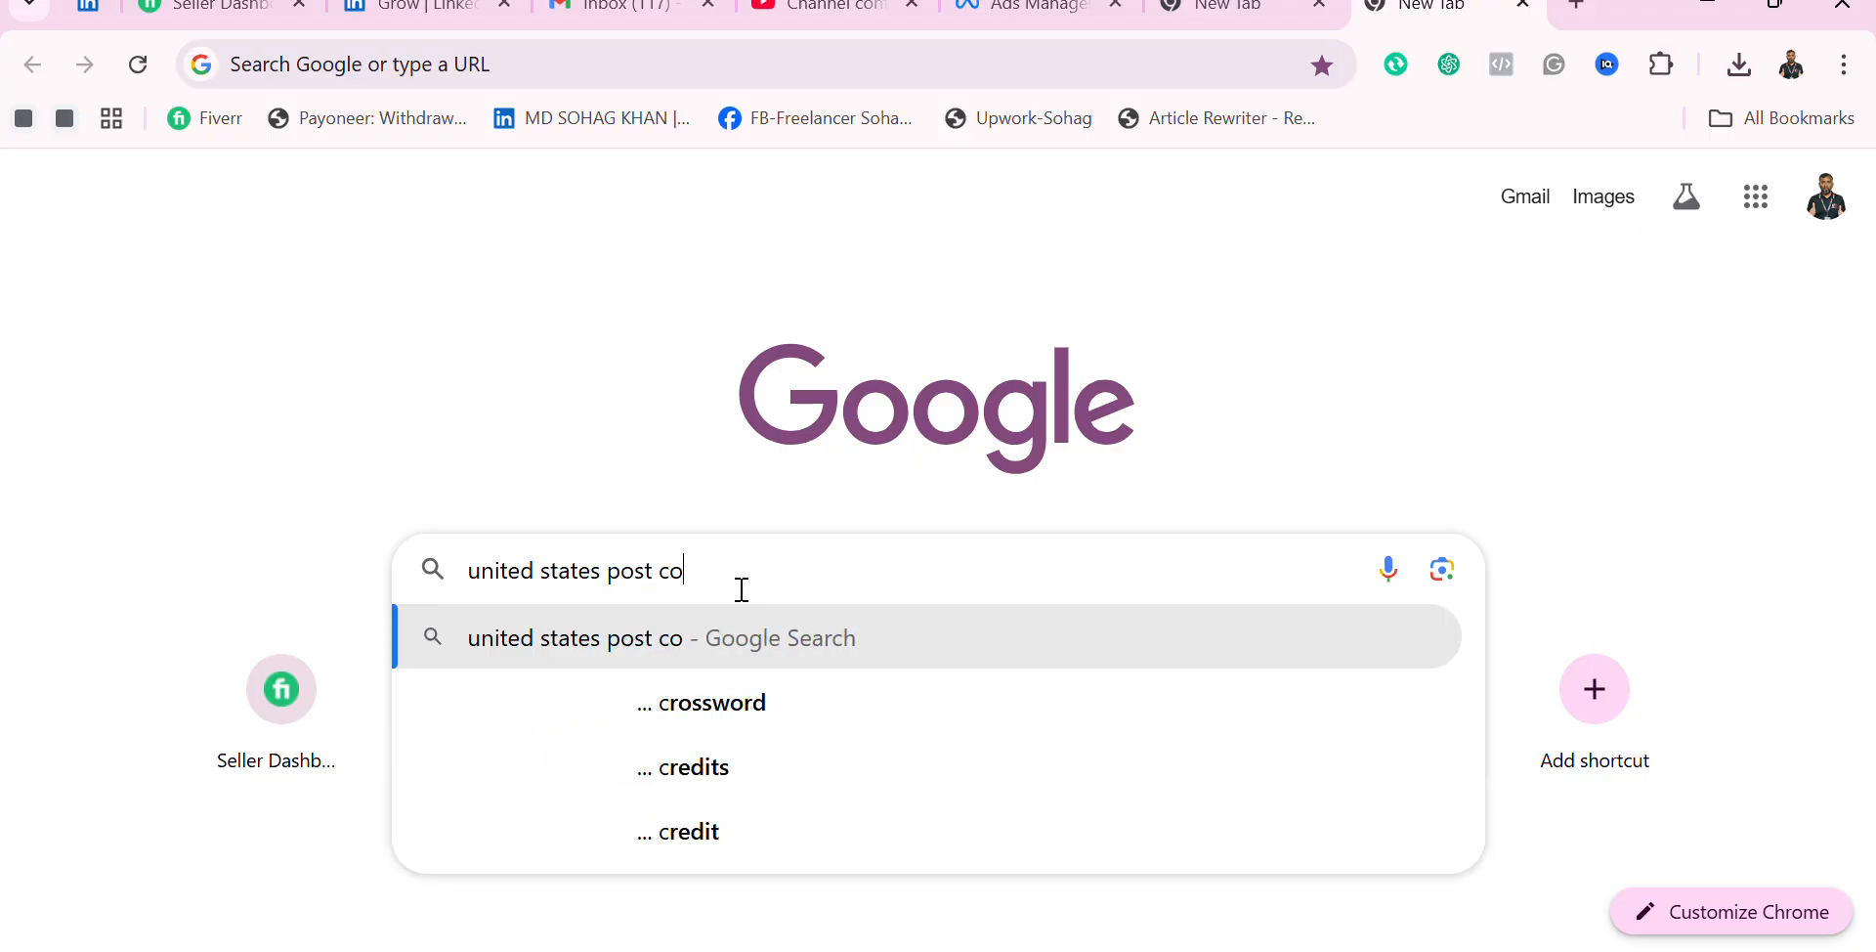
{"action": "type", "text": "de"}
{"action": "key", "text": "Return"}
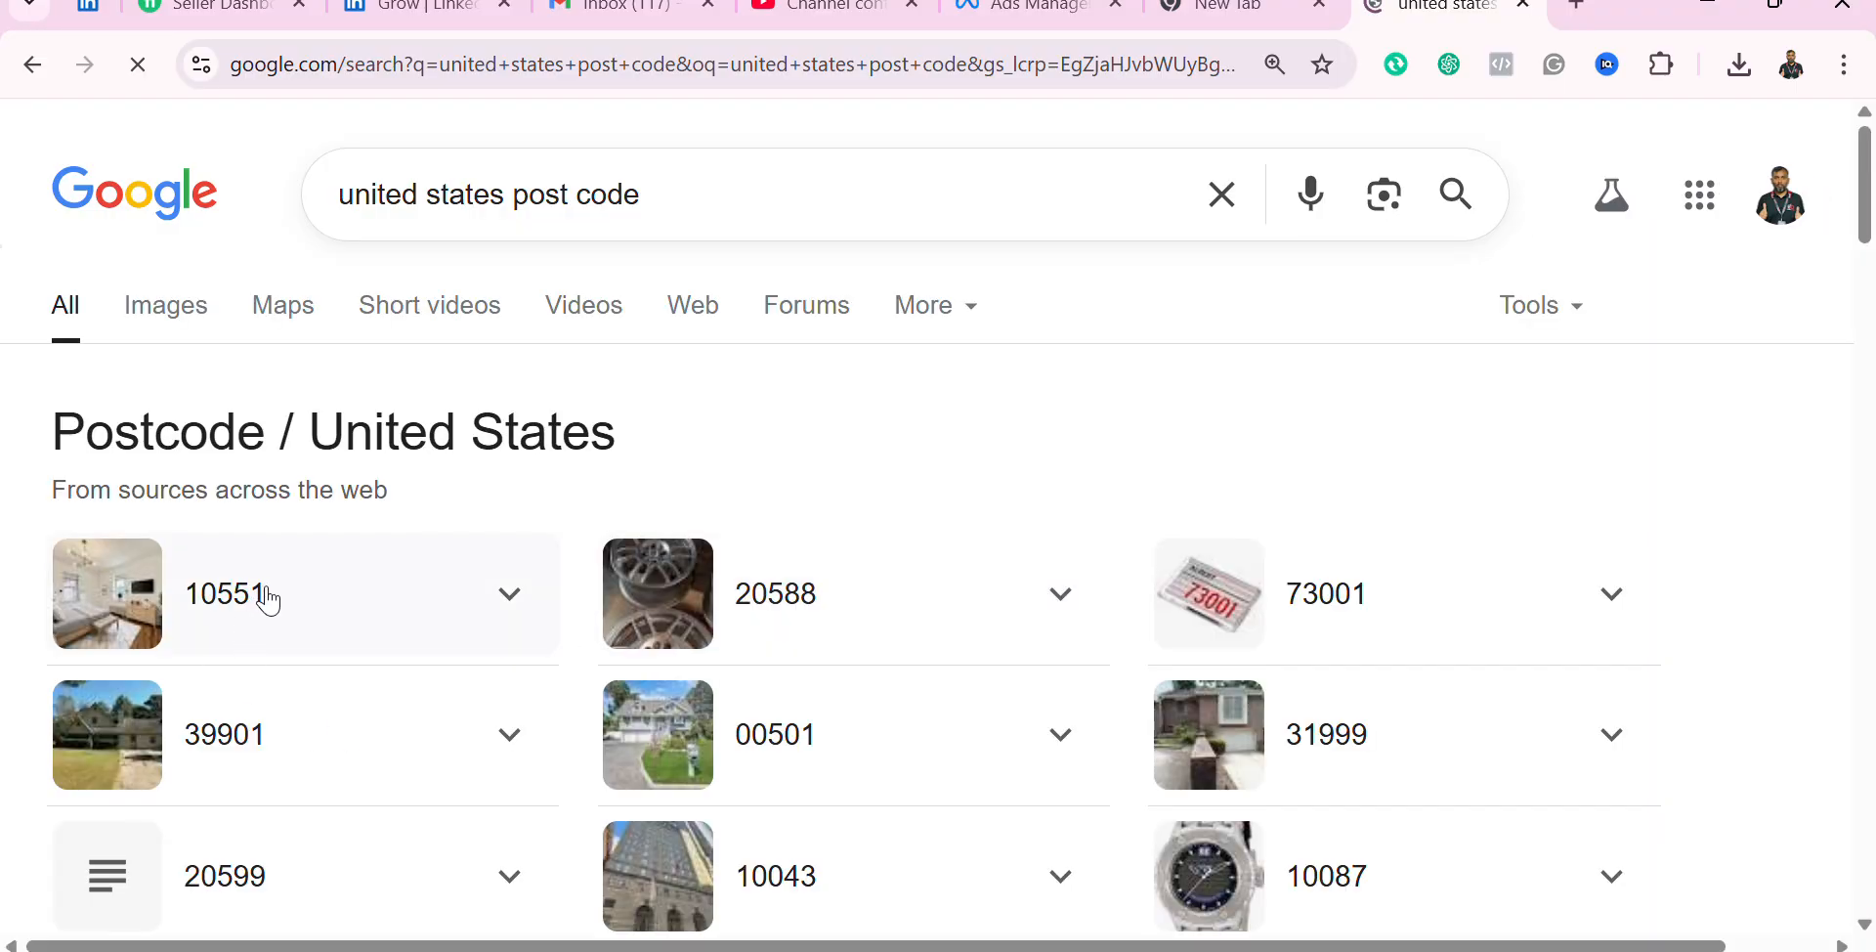
{"action": "scroll", "coordinate": [332, 674], "scroll_direction": "down", "scroll_amount": 1}
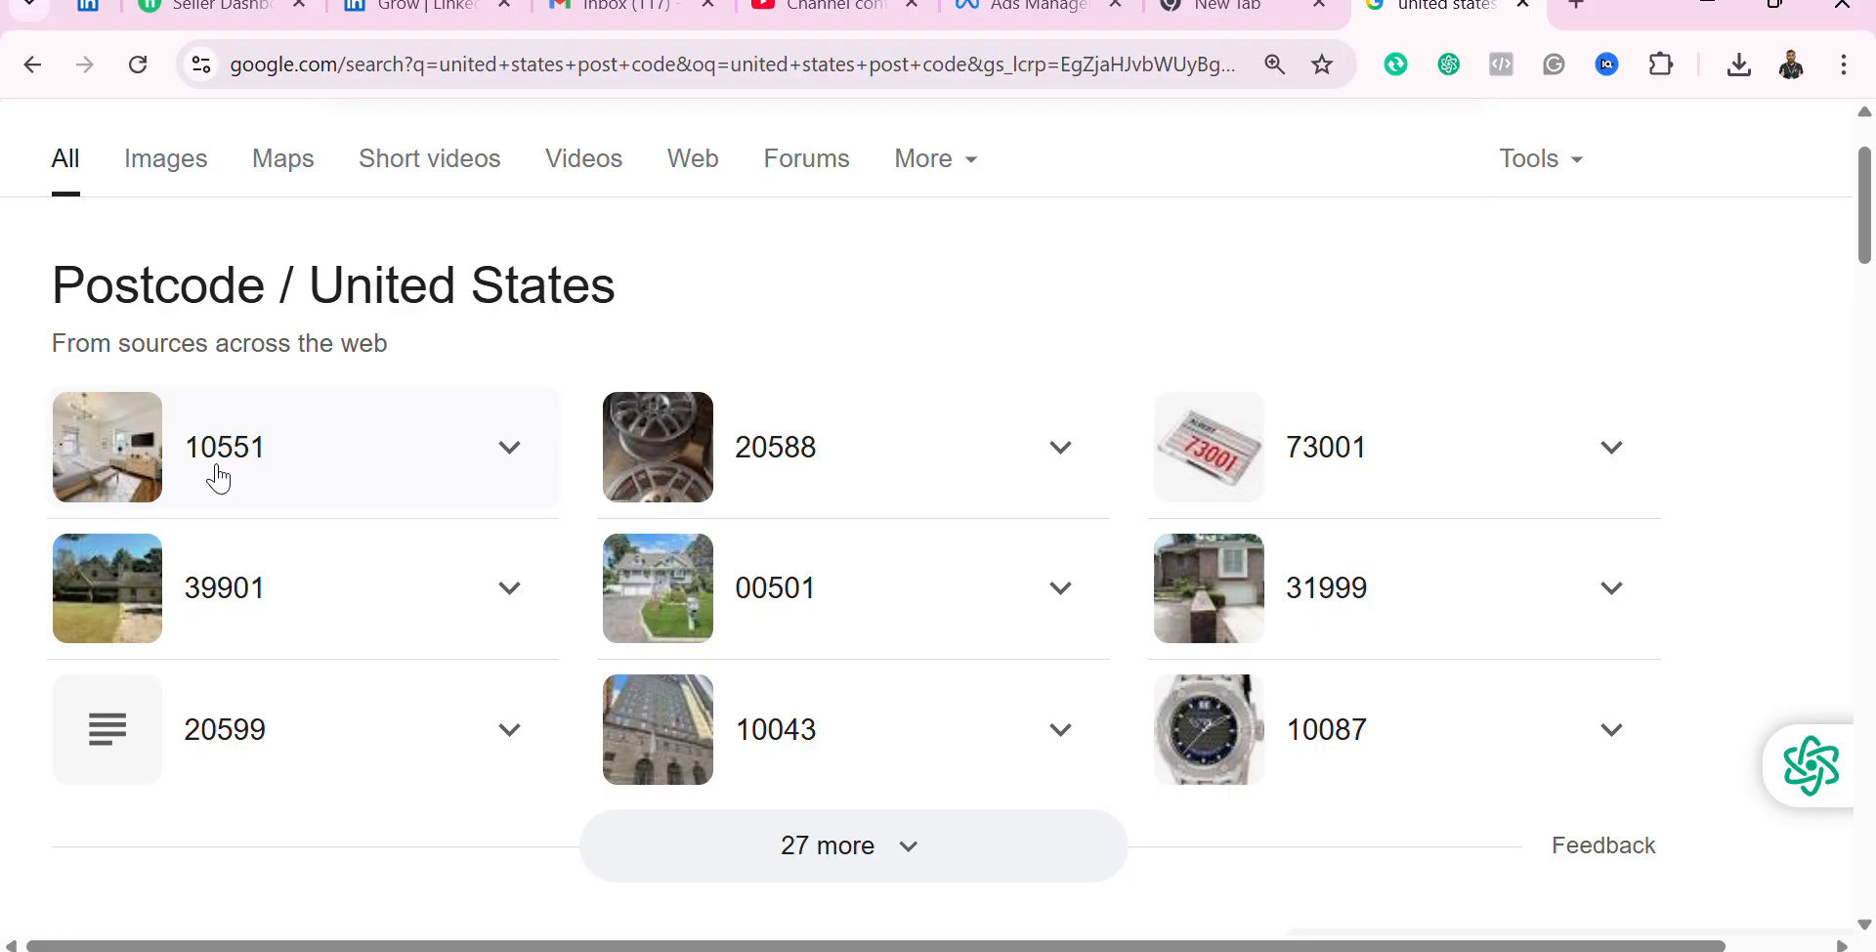
{"action": "left_click", "coordinate": [1256, 17]}
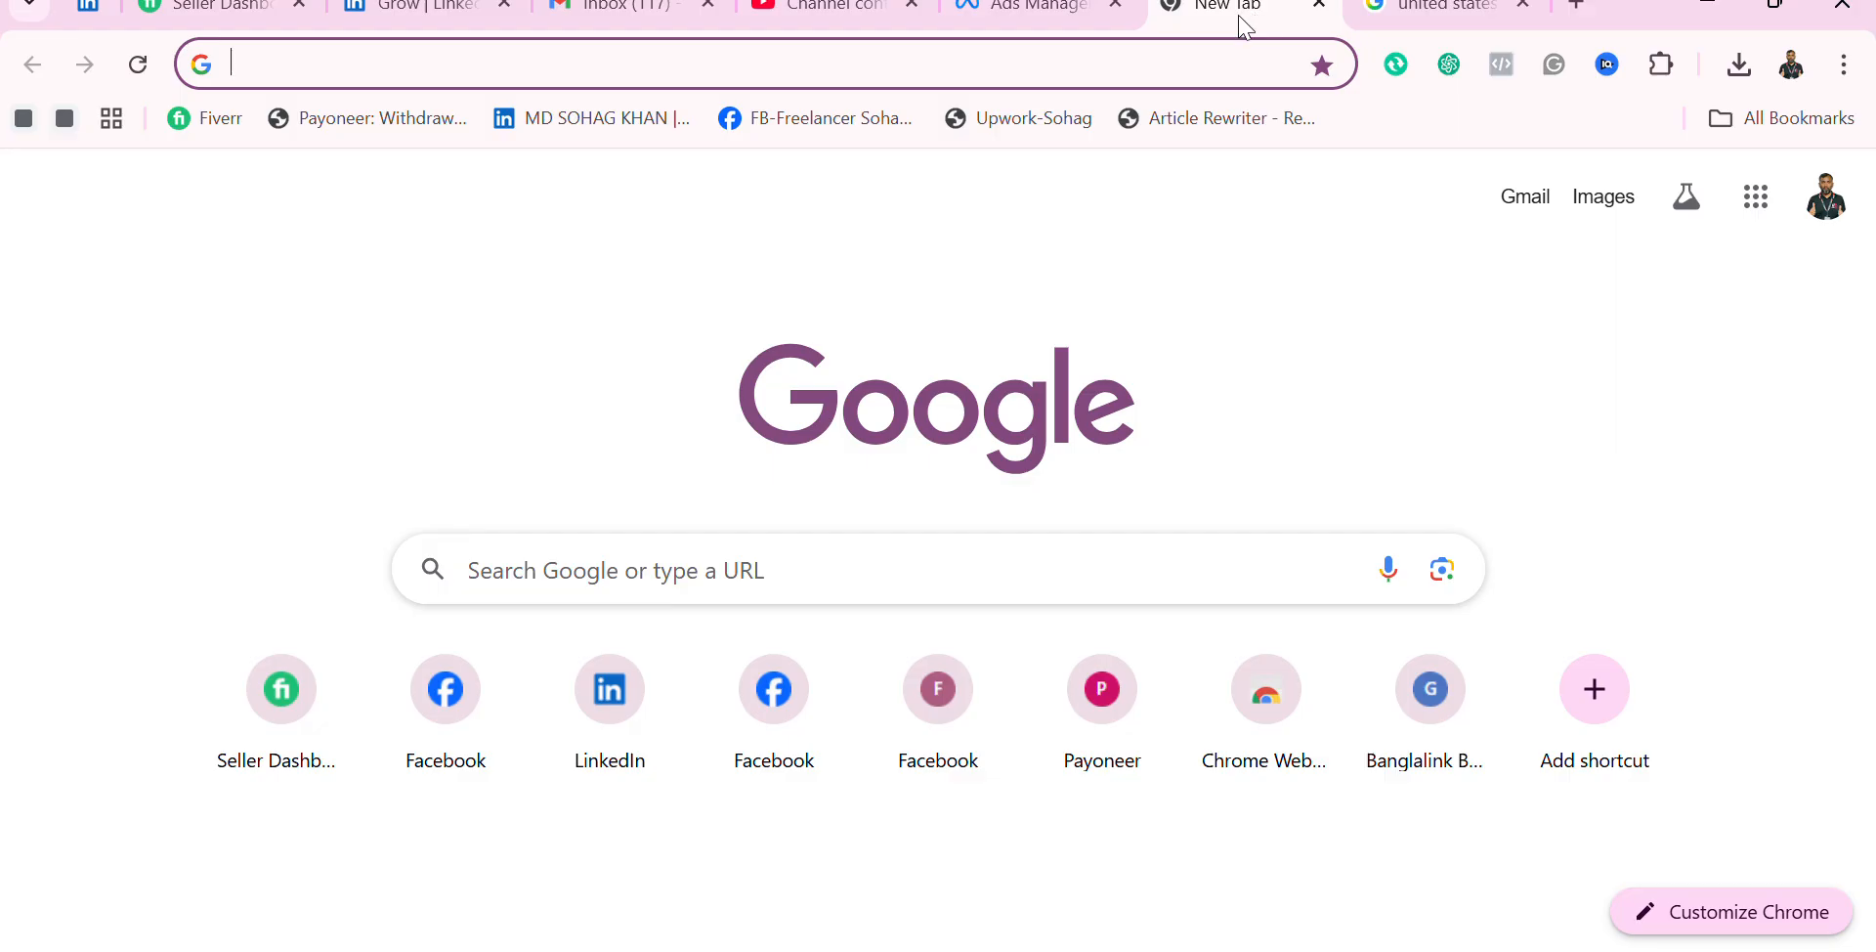
{"action": "left_click", "coordinate": [643, 14]}
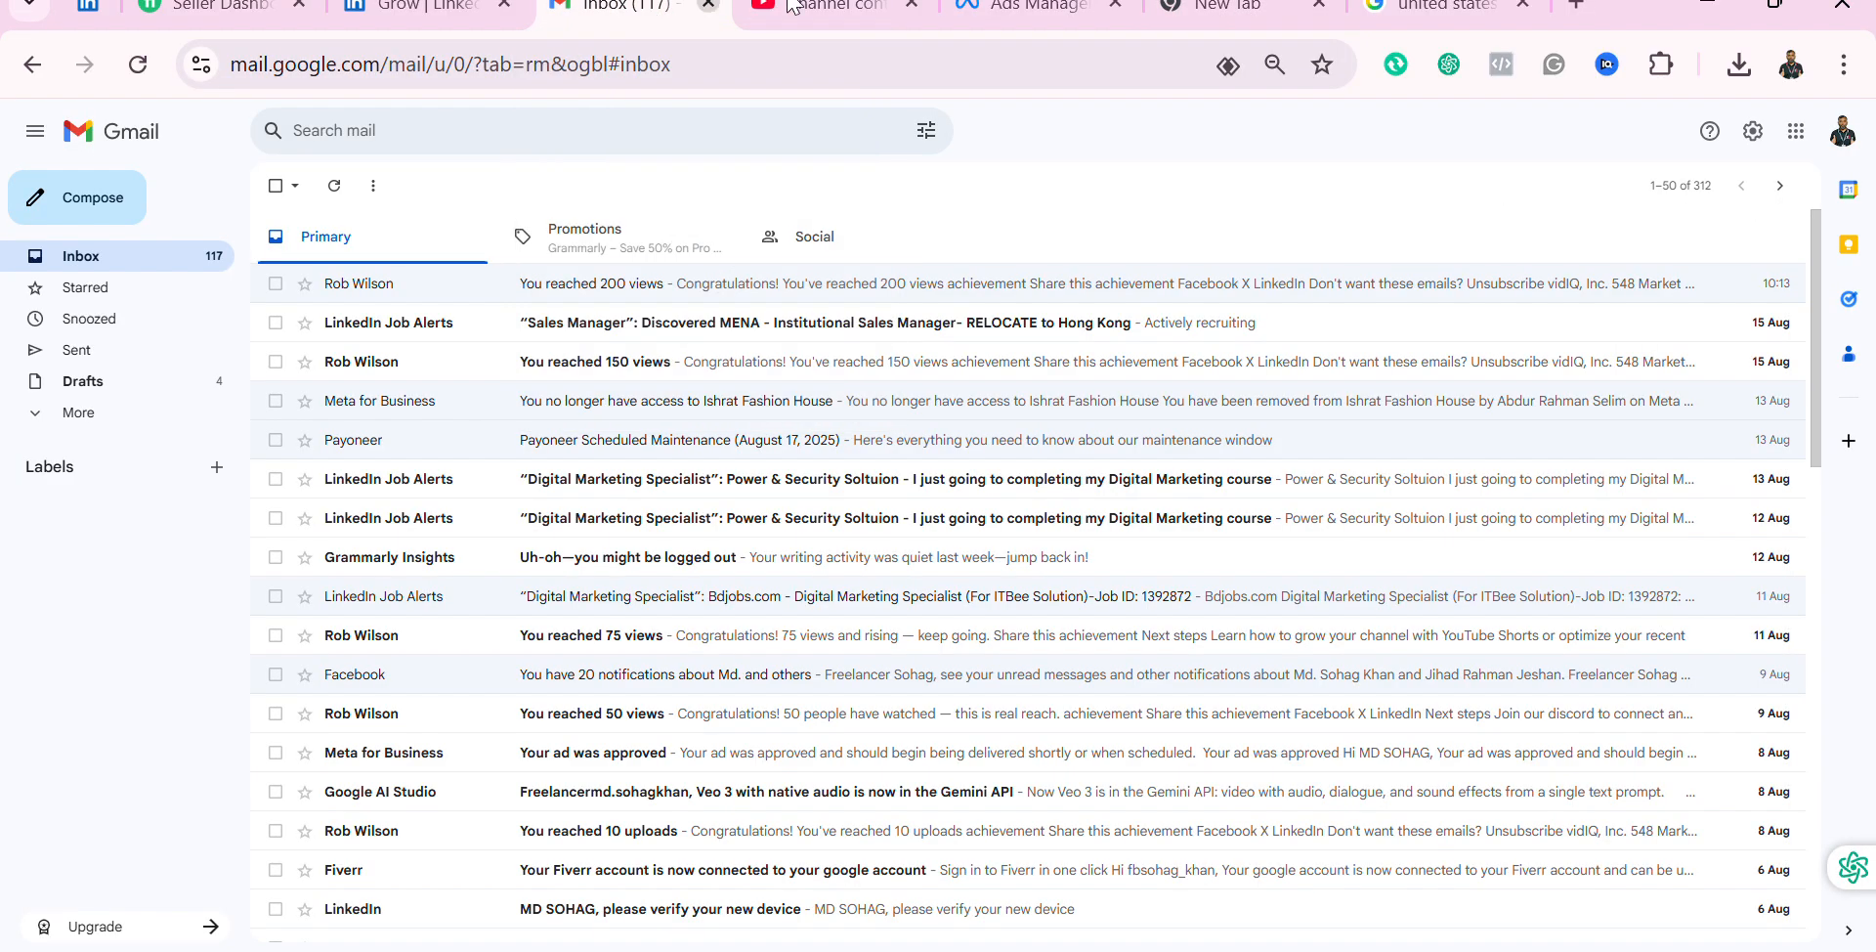
{"action": "left_click", "coordinate": [1221, 11]}
{"action": "left_click", "coordinate": [1421, 25]}
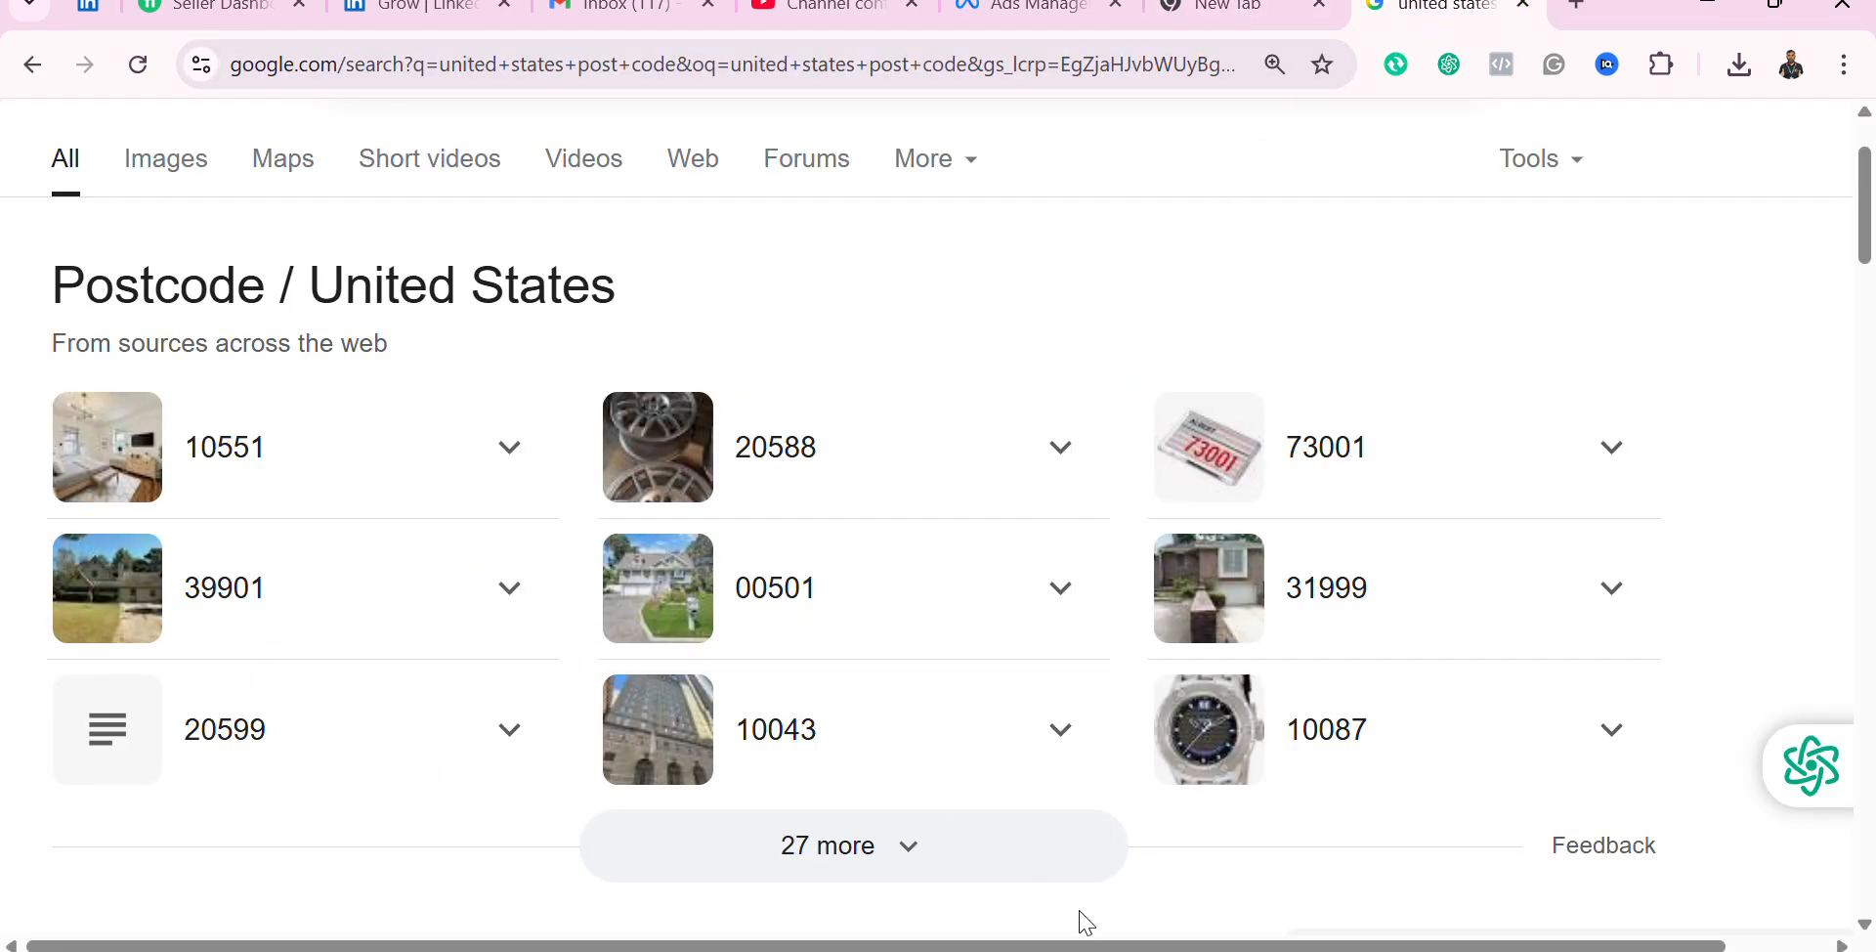
{"action": "left_click", "coordinate": [1712, 6]}
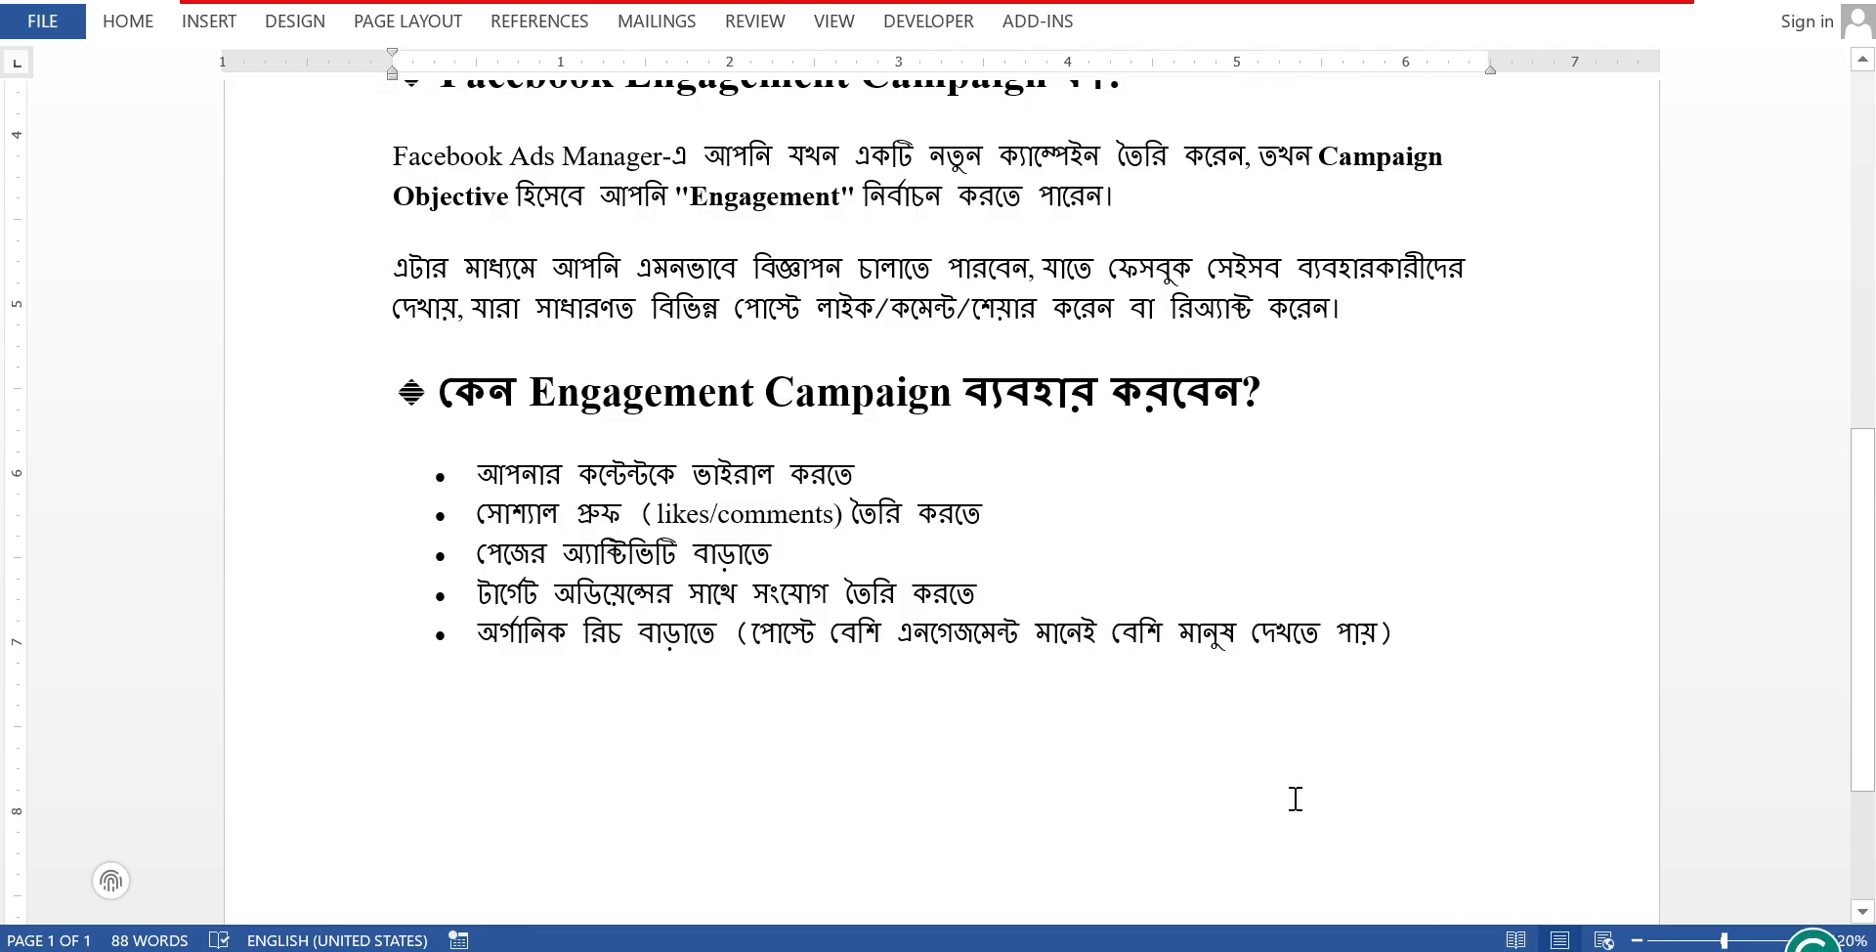
{"action": "mouse_move", "coordinate": [957, 940]}
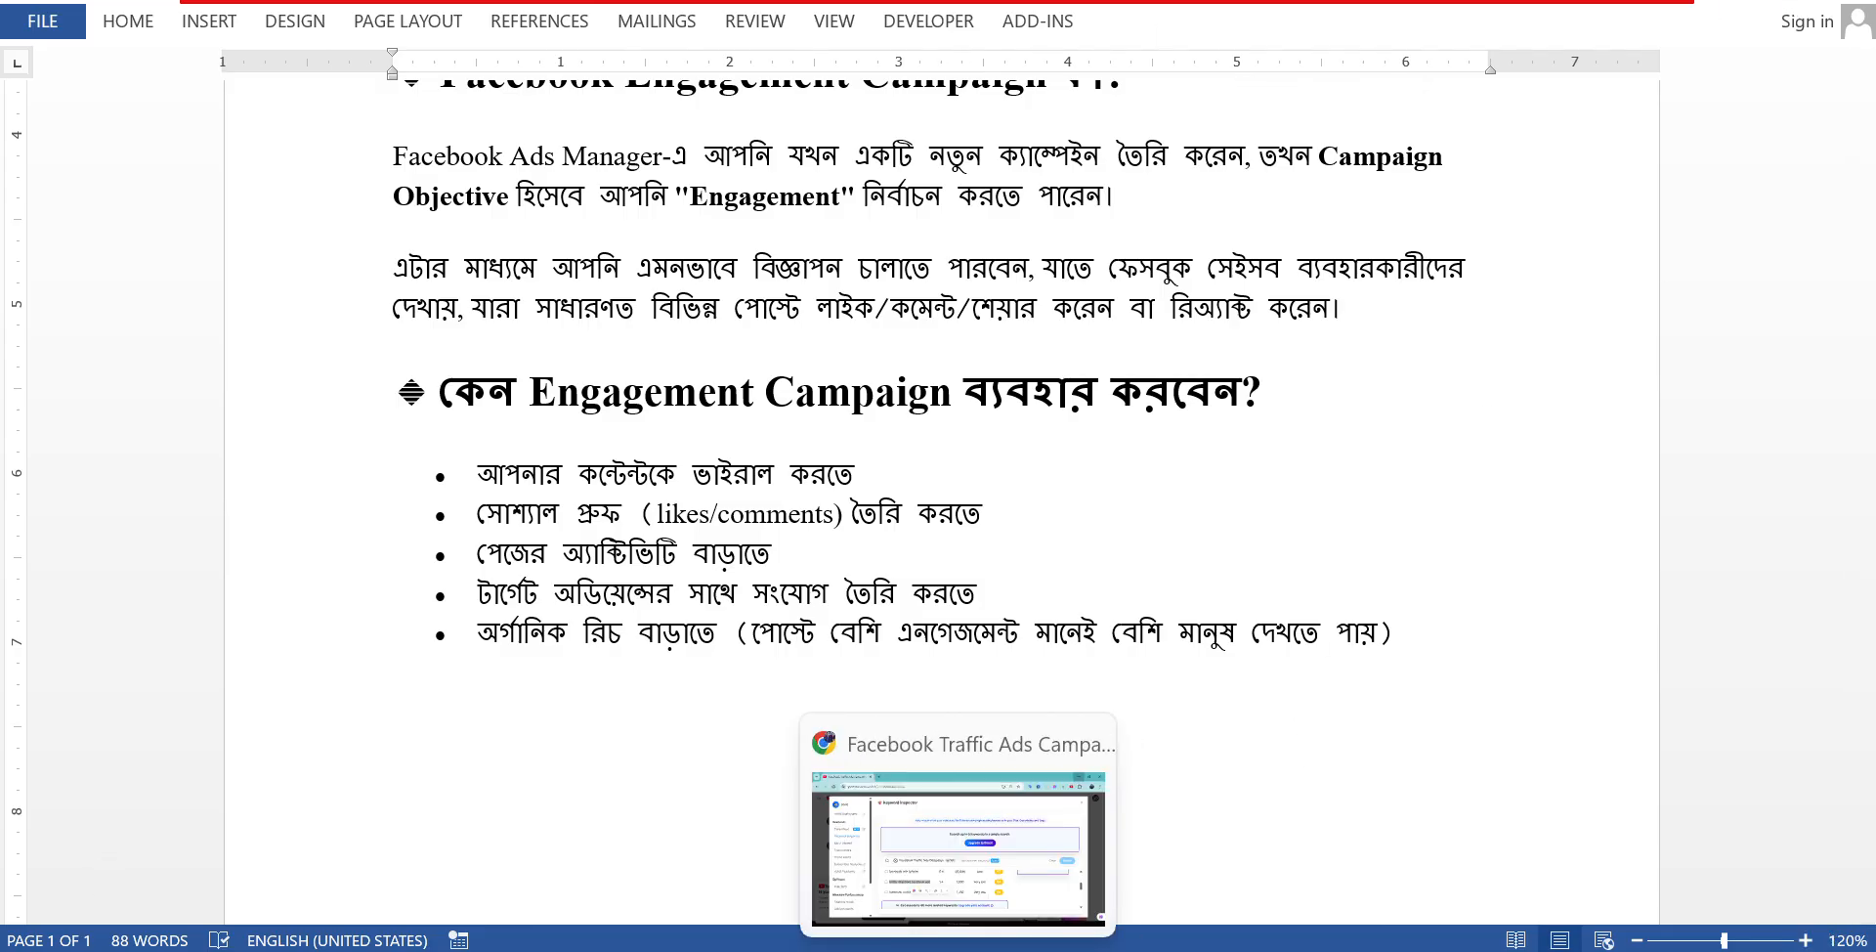
{"action": "left_click", "coordinate": [958, 840]}
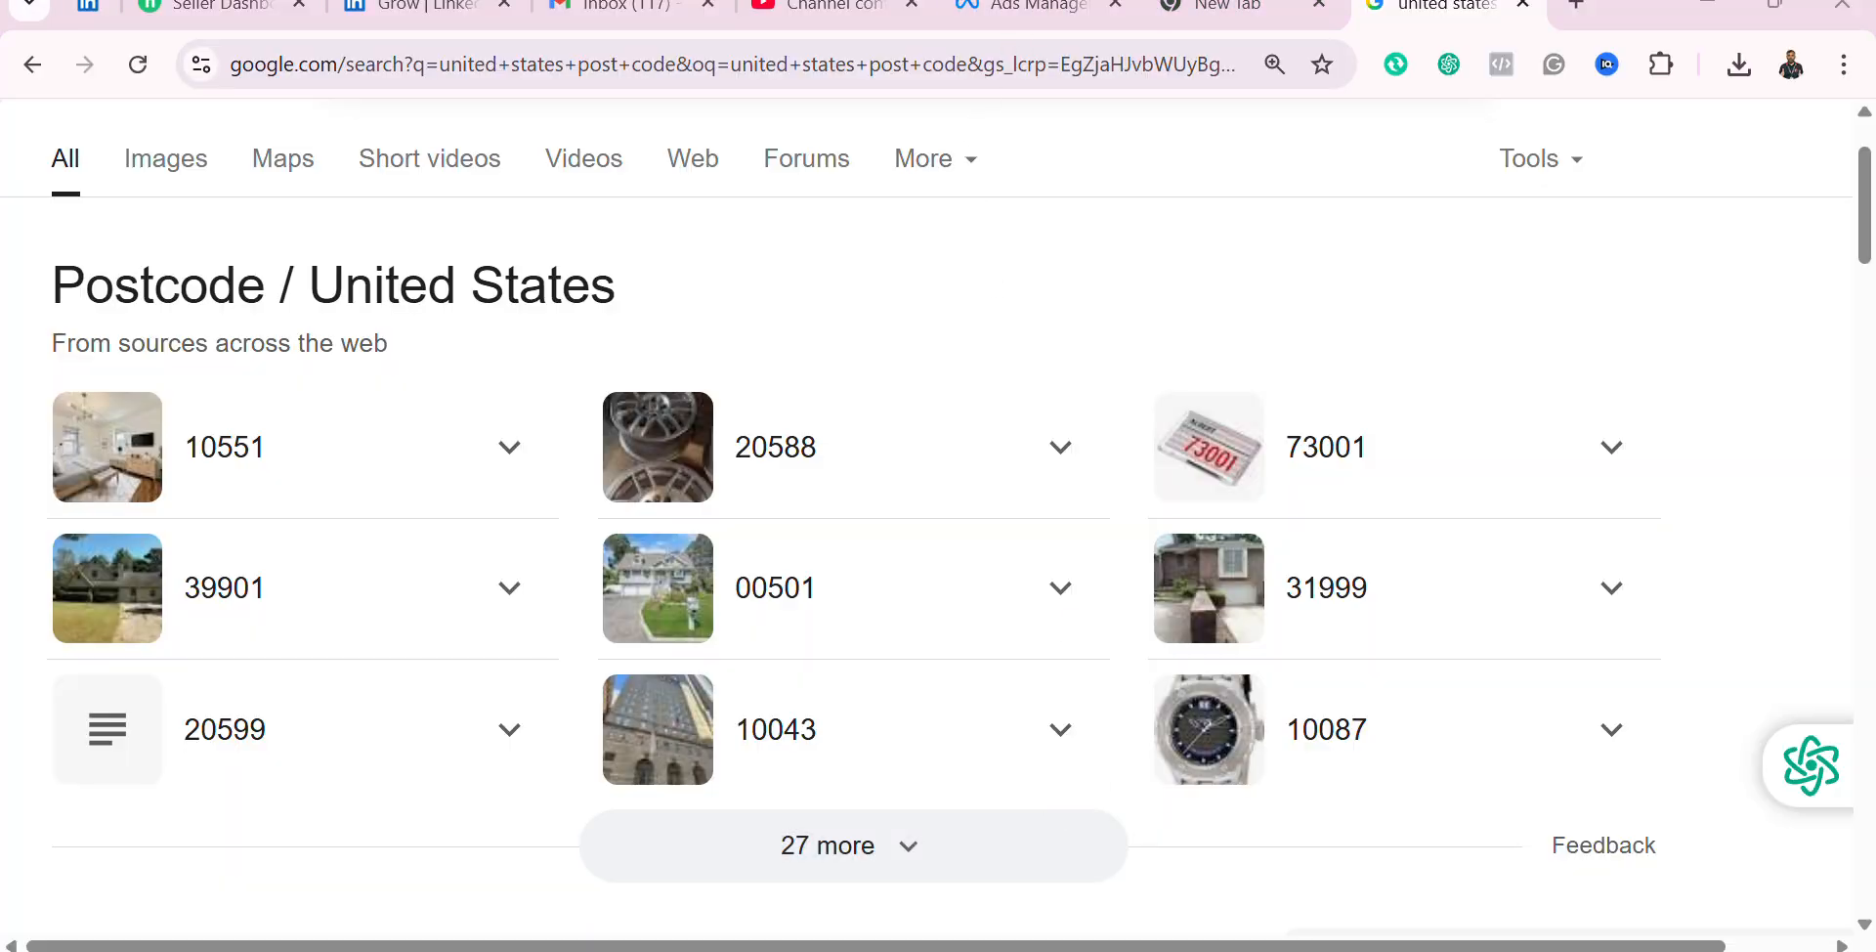
{"action": "left_click", "coordinate": [669, 10]}
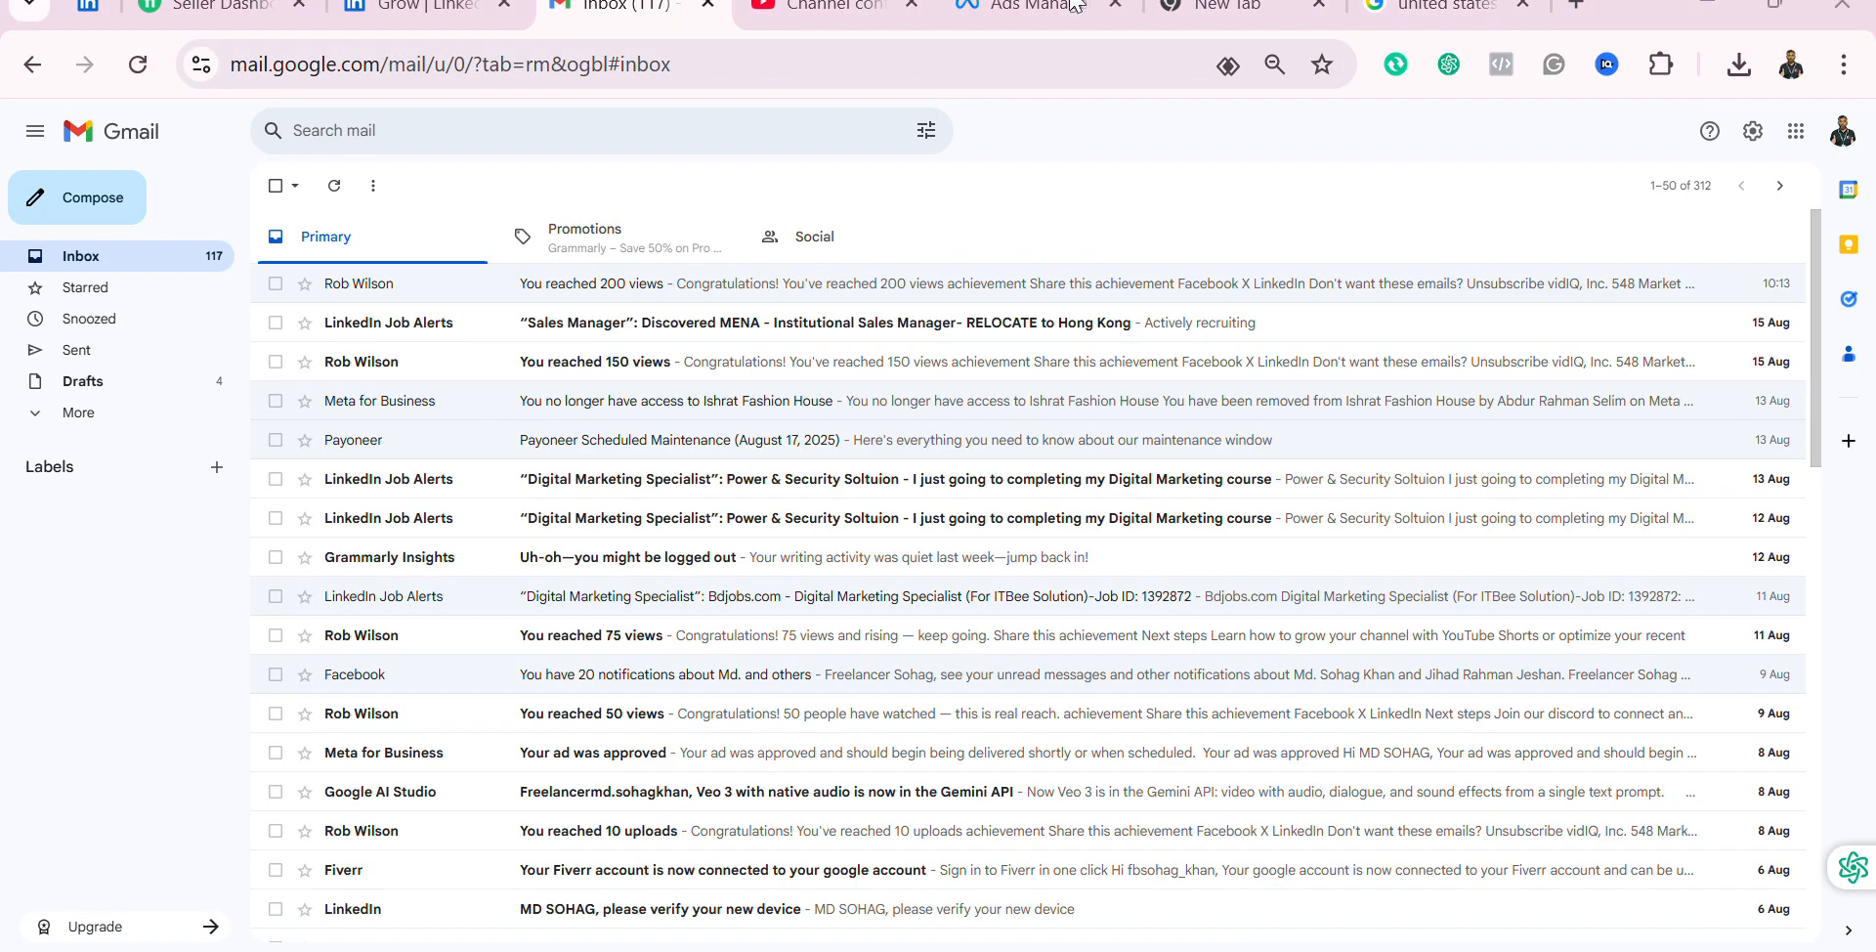
{"action": "left_click", "coordinate": [1204, 15]}
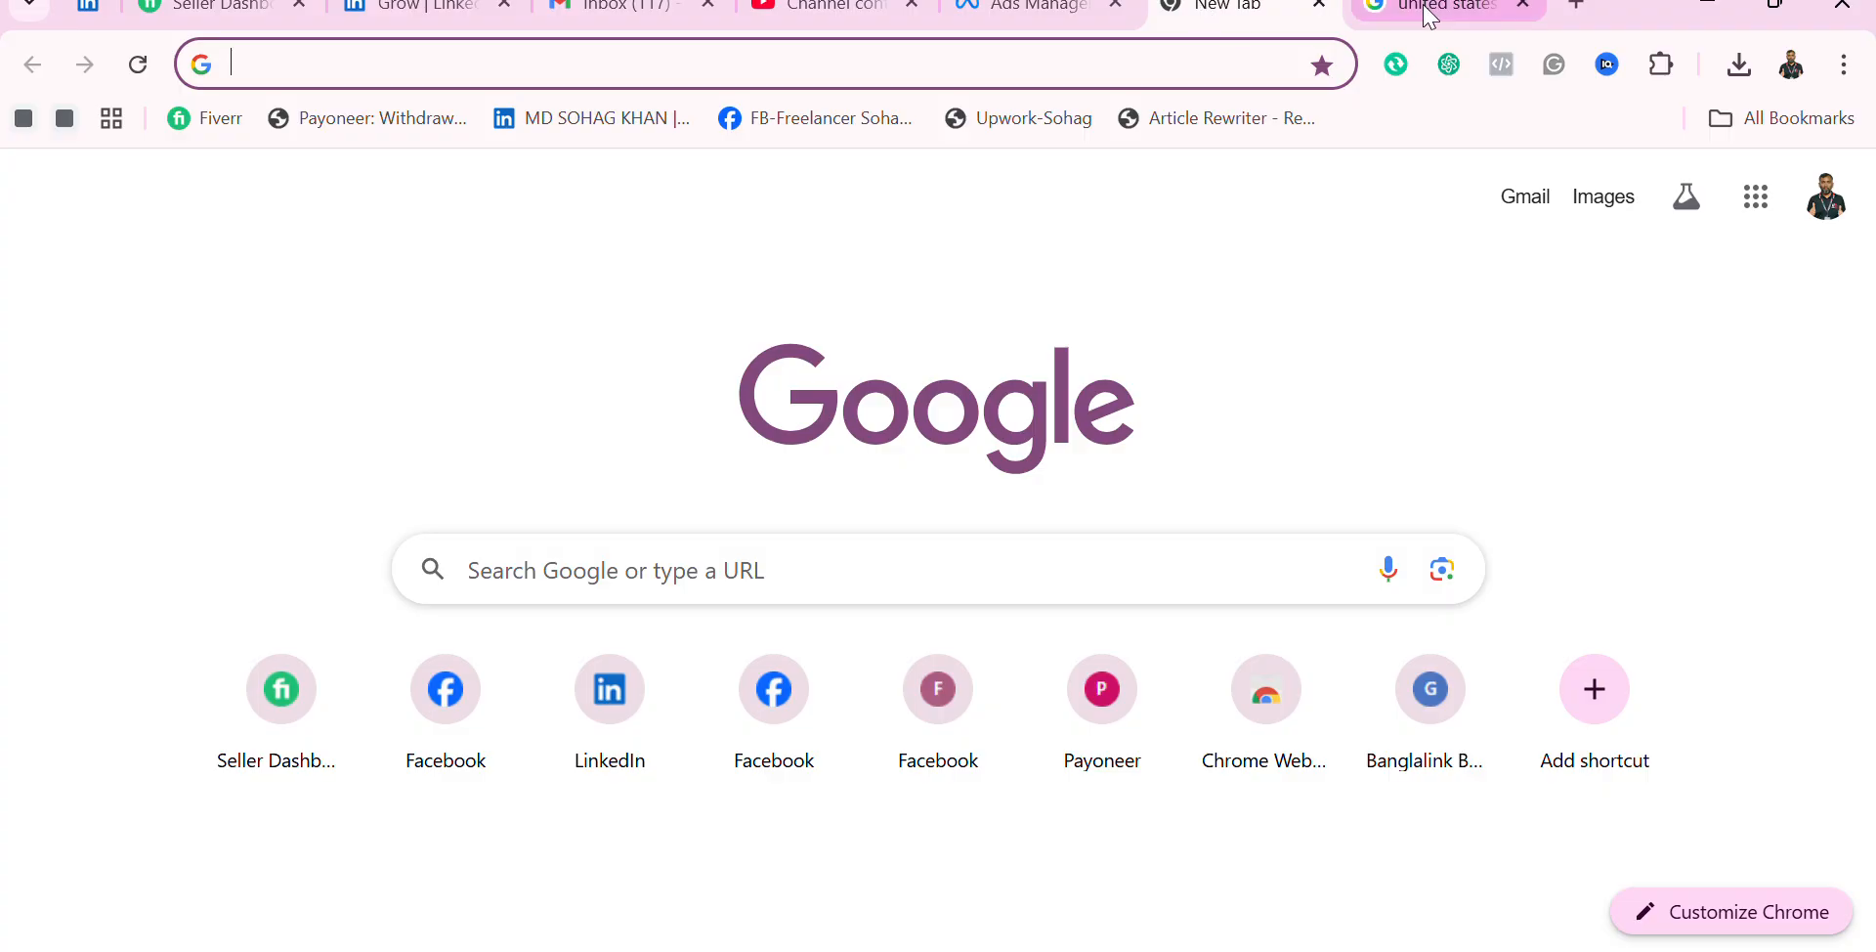
{"action": "left_click", "coordinate": [1428, 12]}
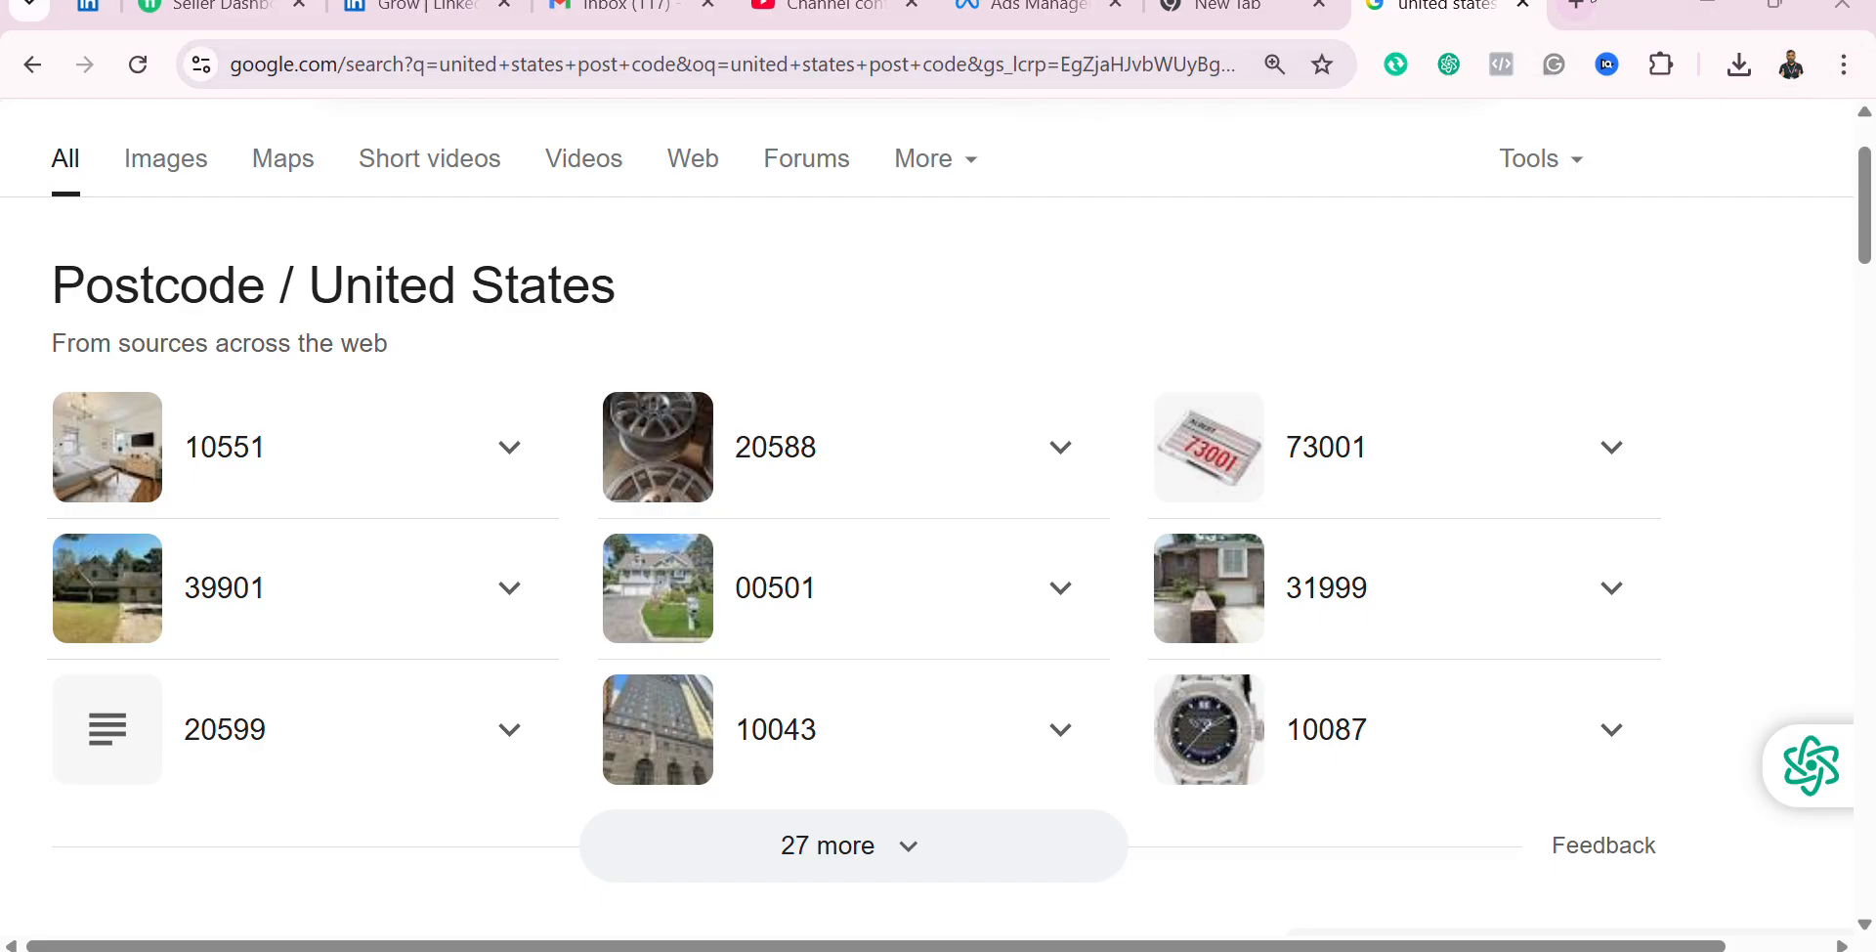
Step: Shrink the browser window, return to the bulk locations dialog in Ads Manager and enter the postal code 10551
{"action": "left_click", "coordinate": [1780, 10]}
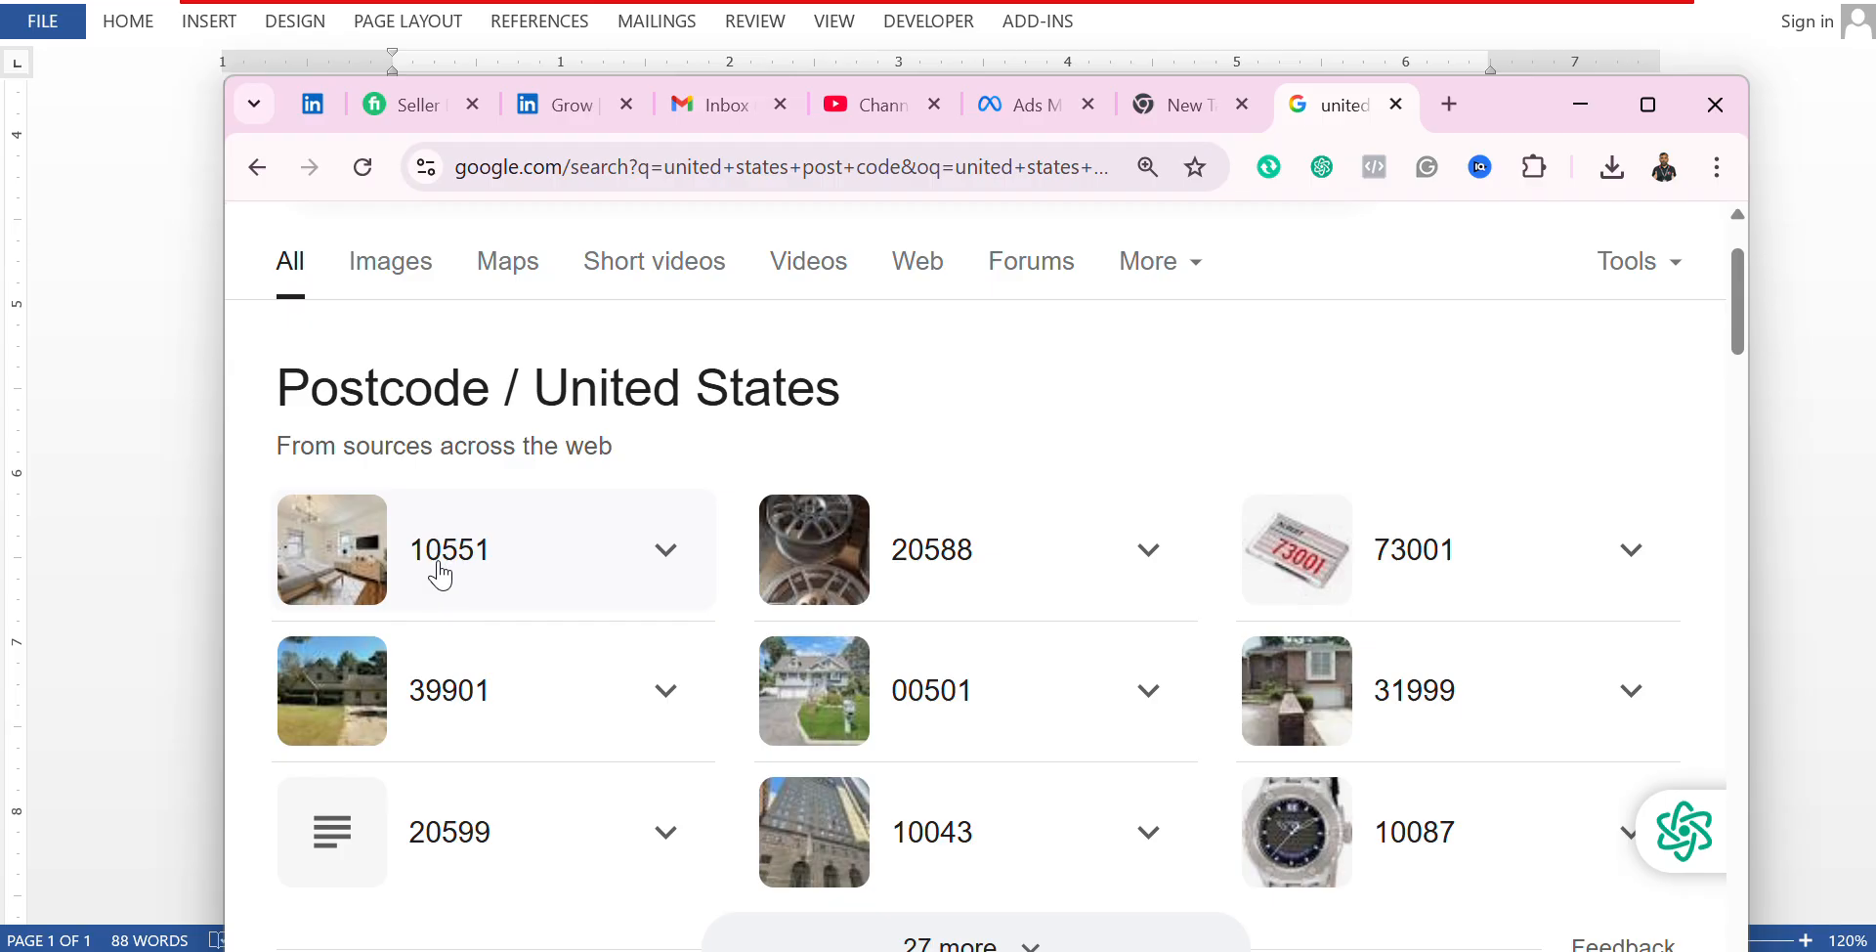
{"action": "left_click", "coordinate": [1025, 129]}
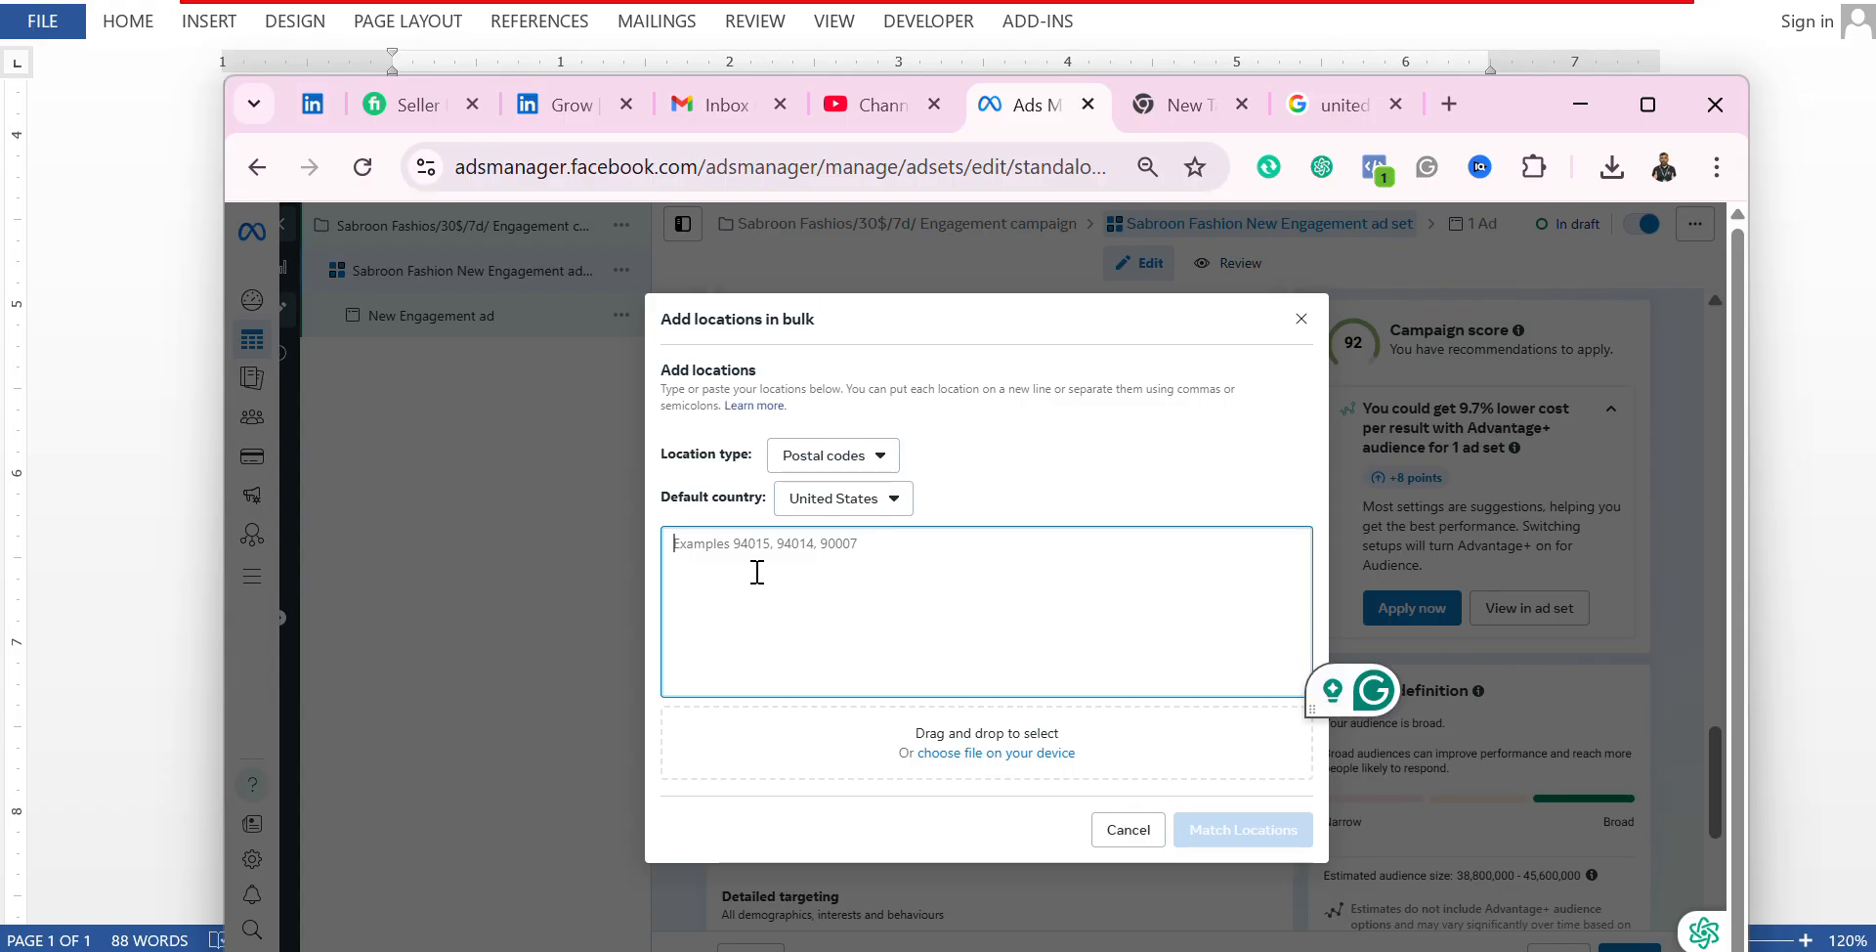
{"action": "type", "text": "1"}
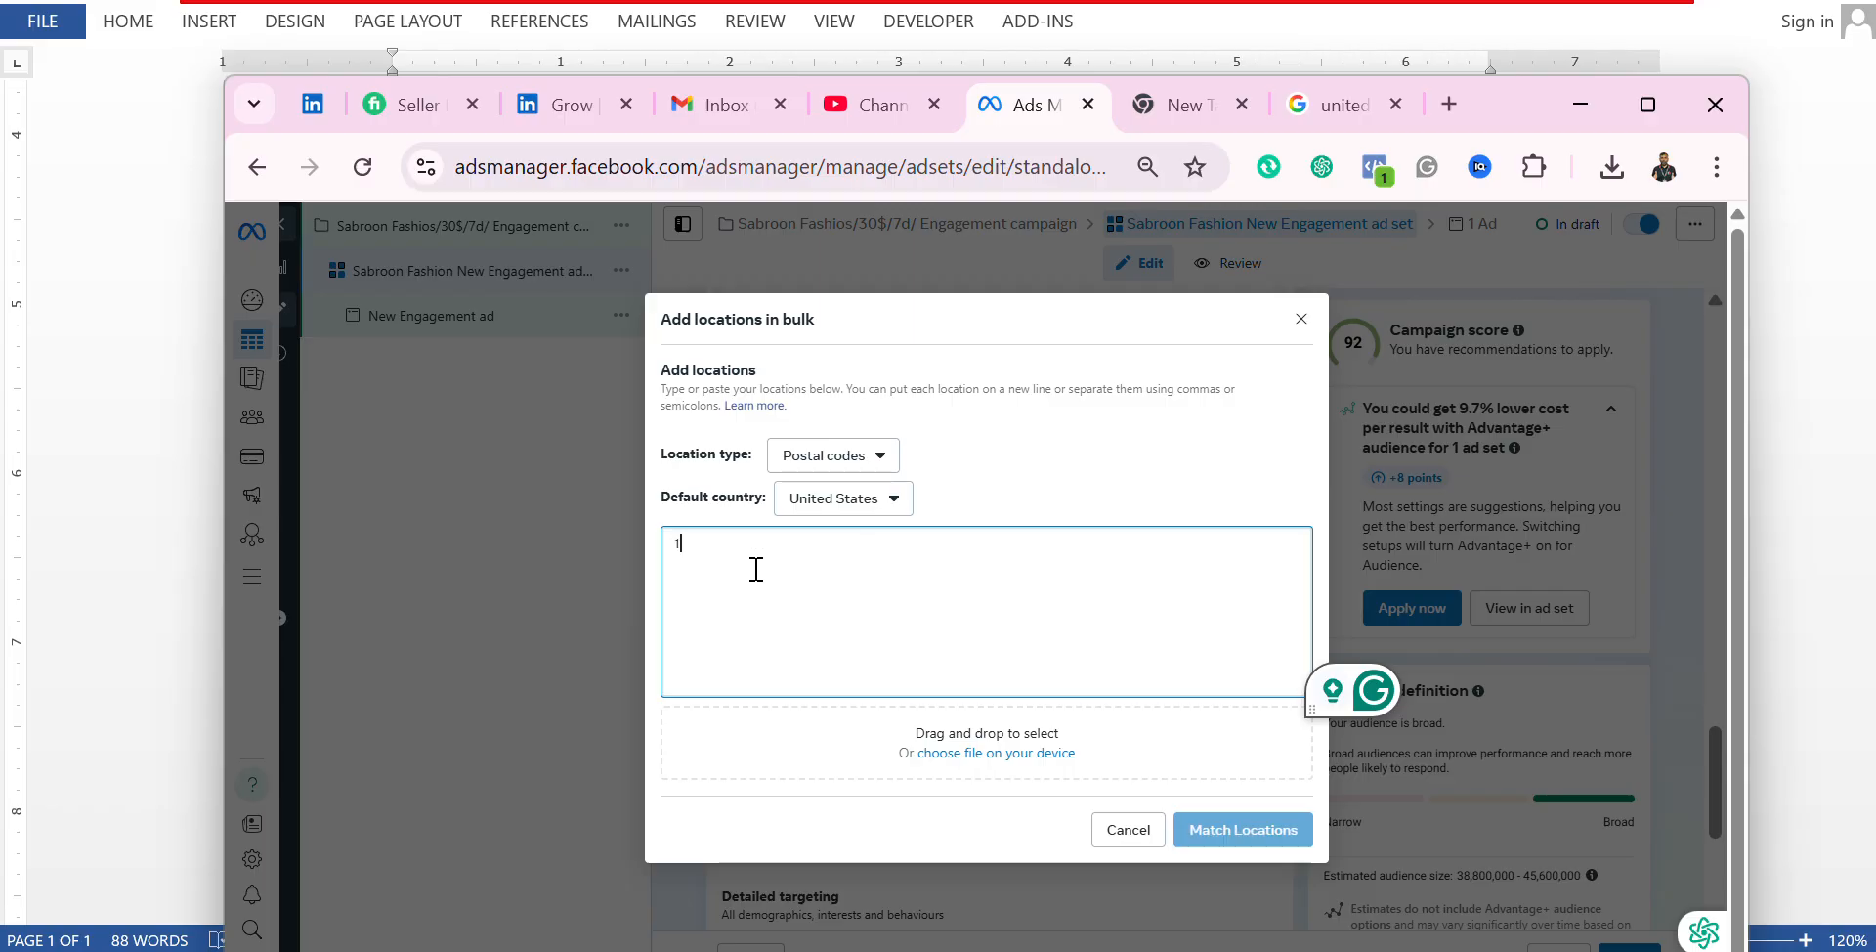
{"action": "type", "text": "0551"}
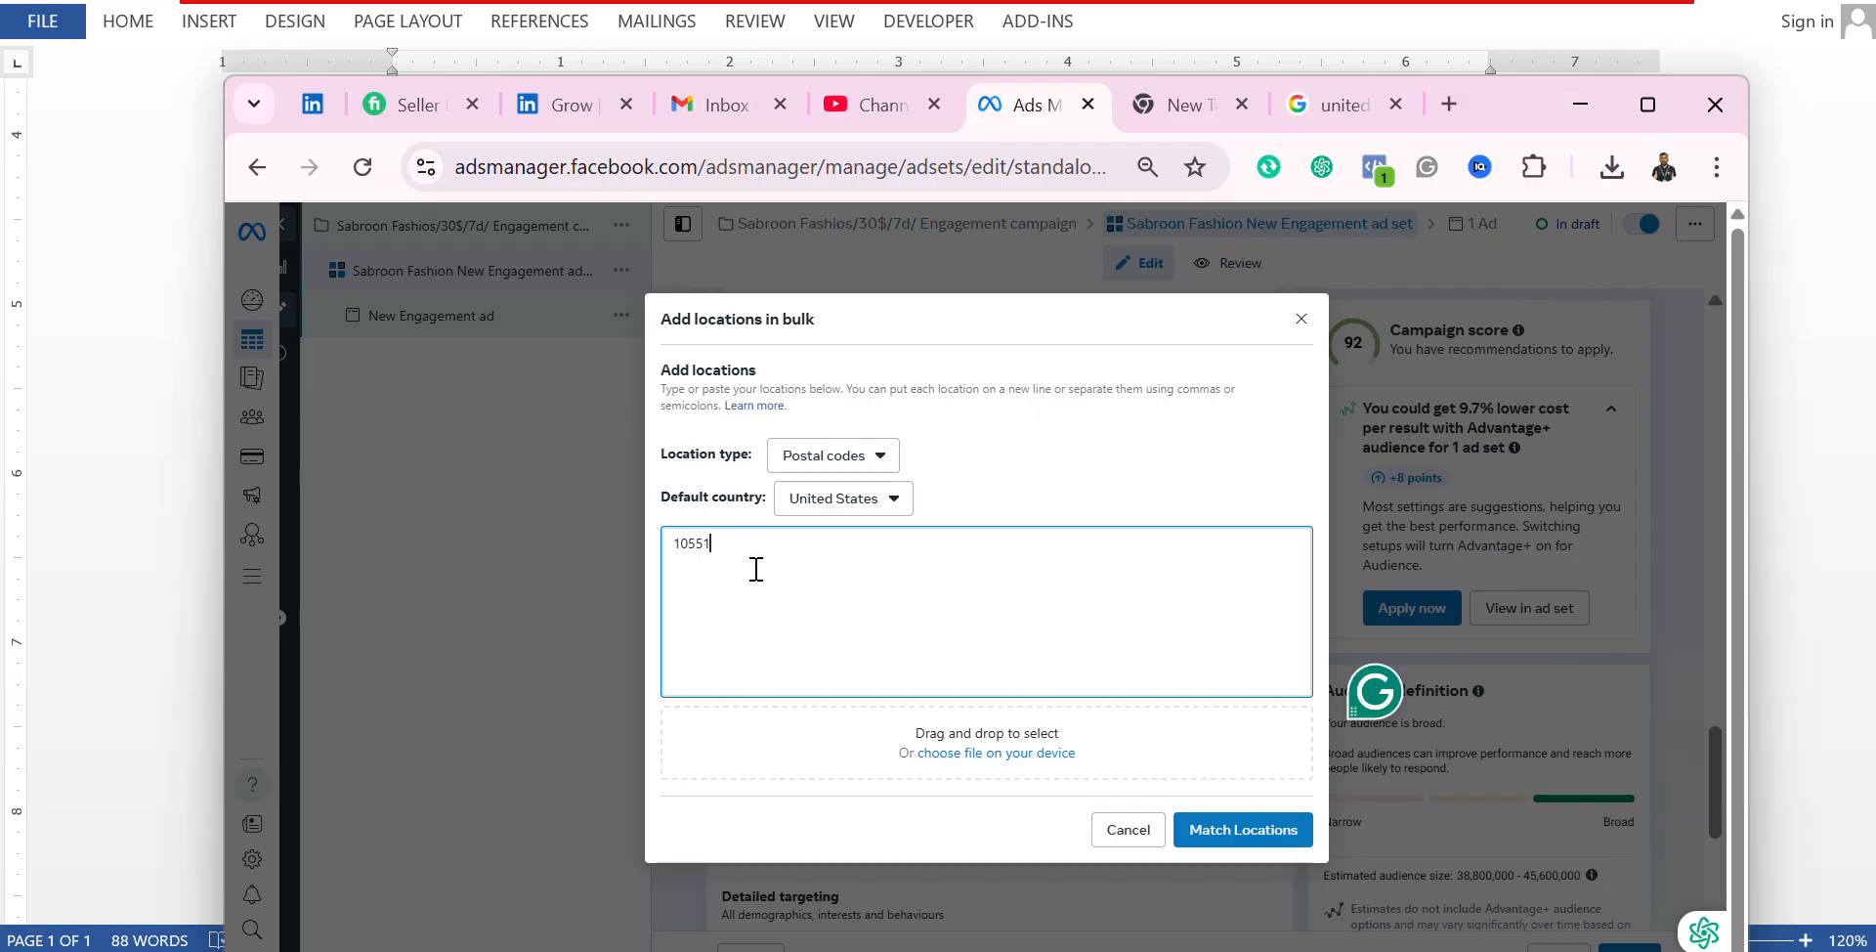
{"action": "type", "text": ","}
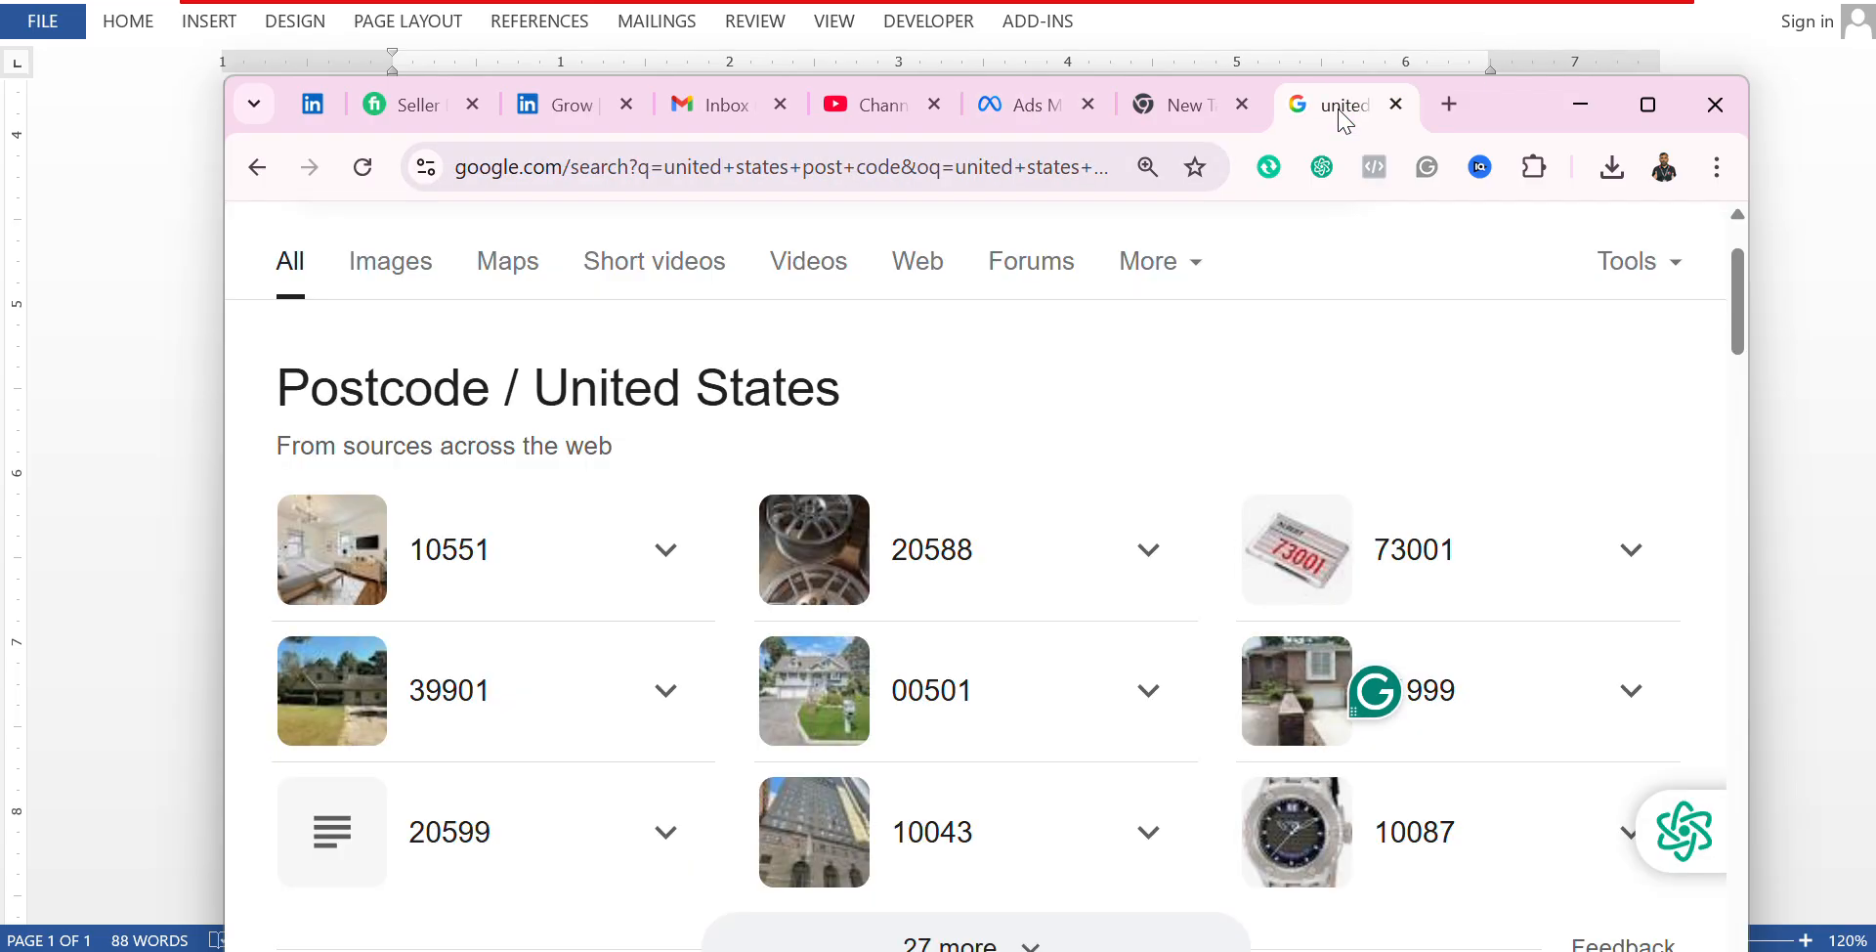
Step: Enter 20588 as the second postal code, match the locations and add both to the ad set's audience
{"action": "left_click", "coordinate": [1340, 107]}
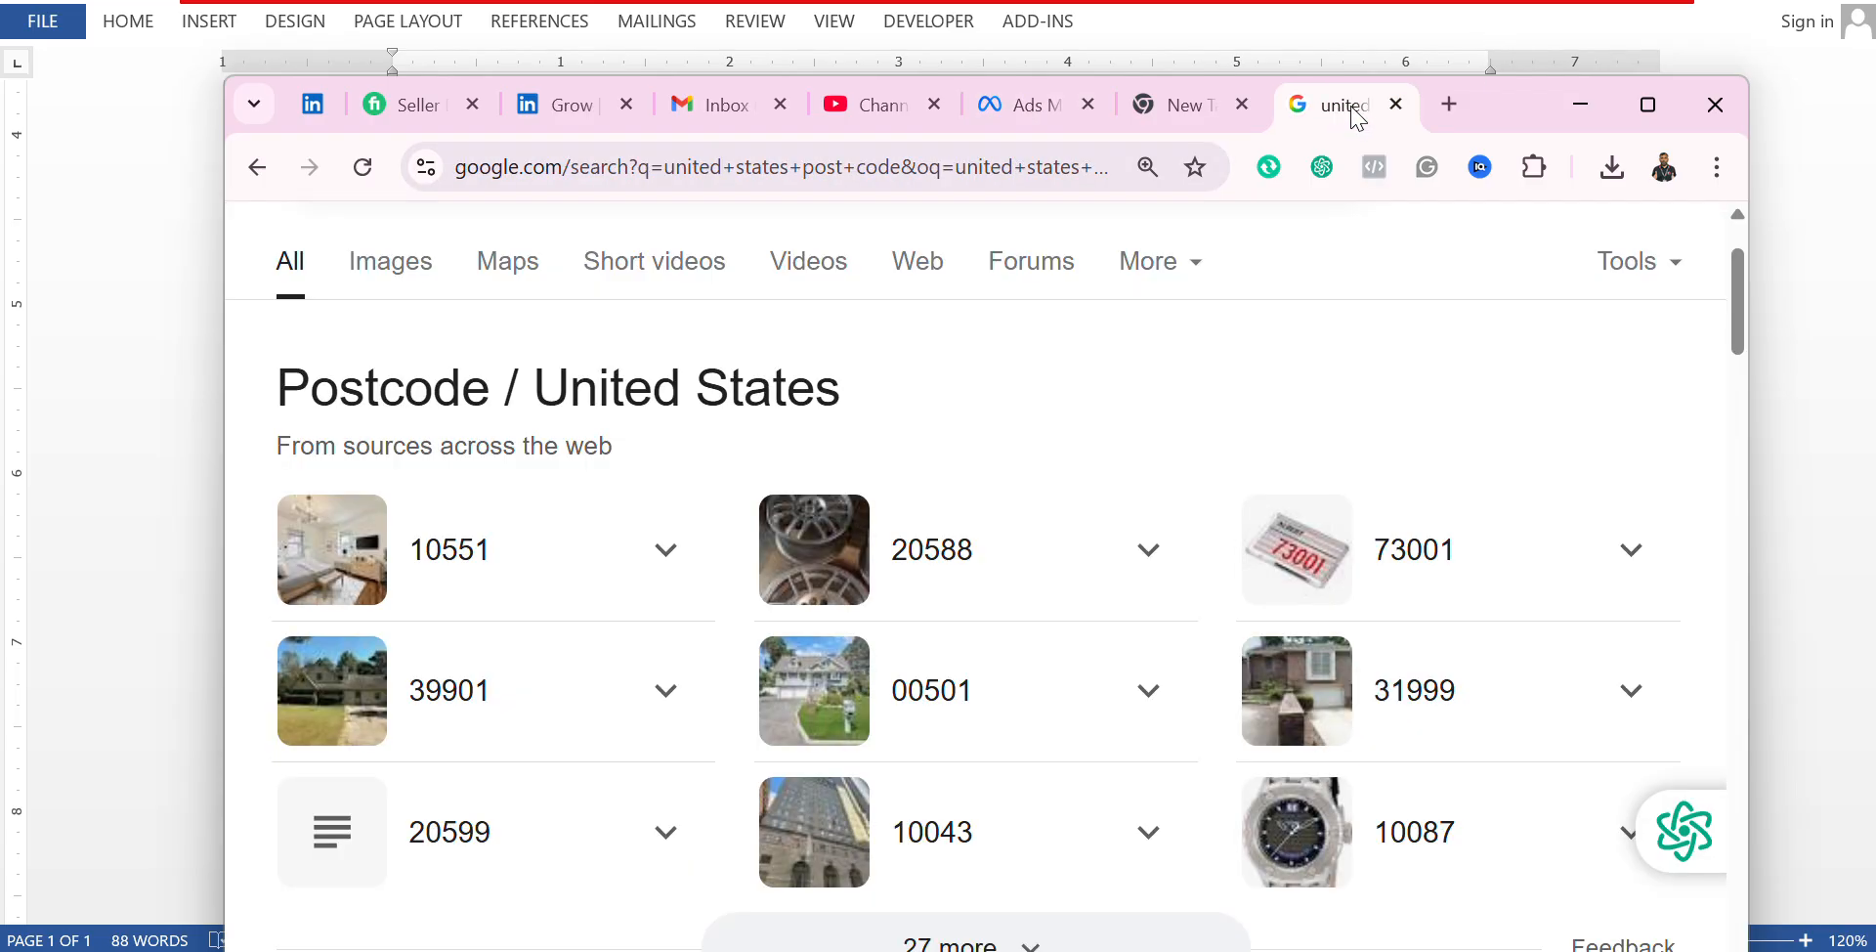
{"action": "left_click", "coordinate": [1055, 119]}
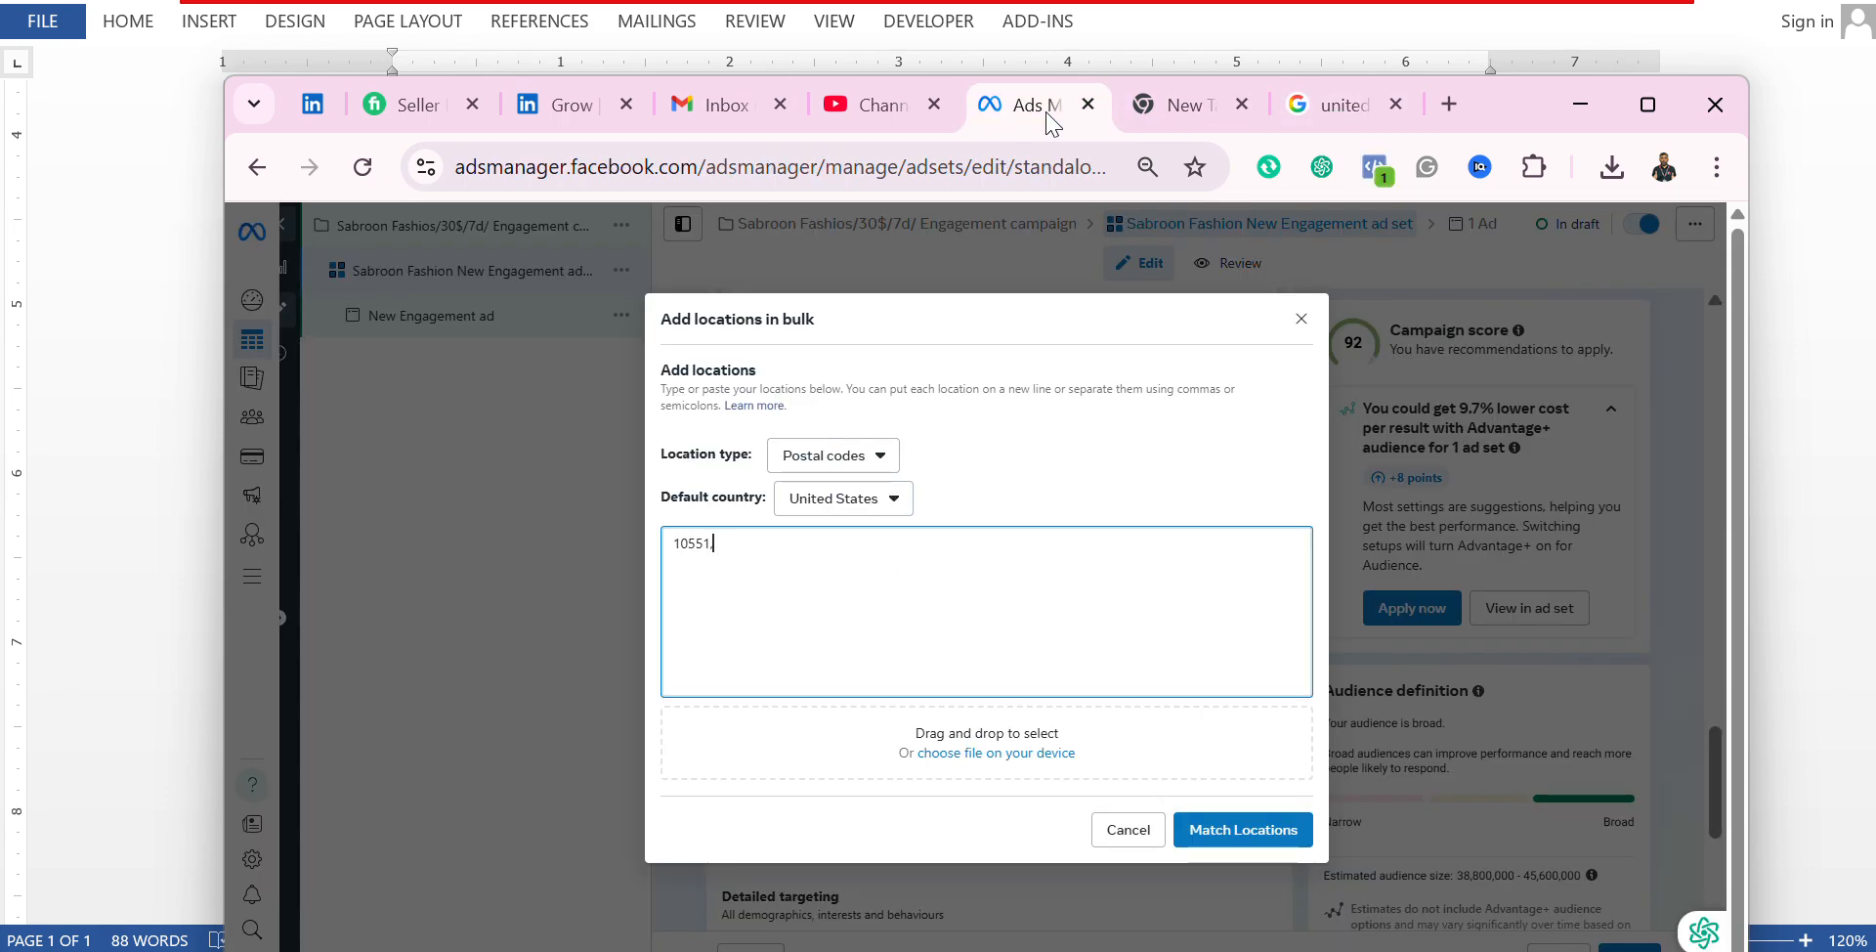
{"action": "type", "text": "20"}
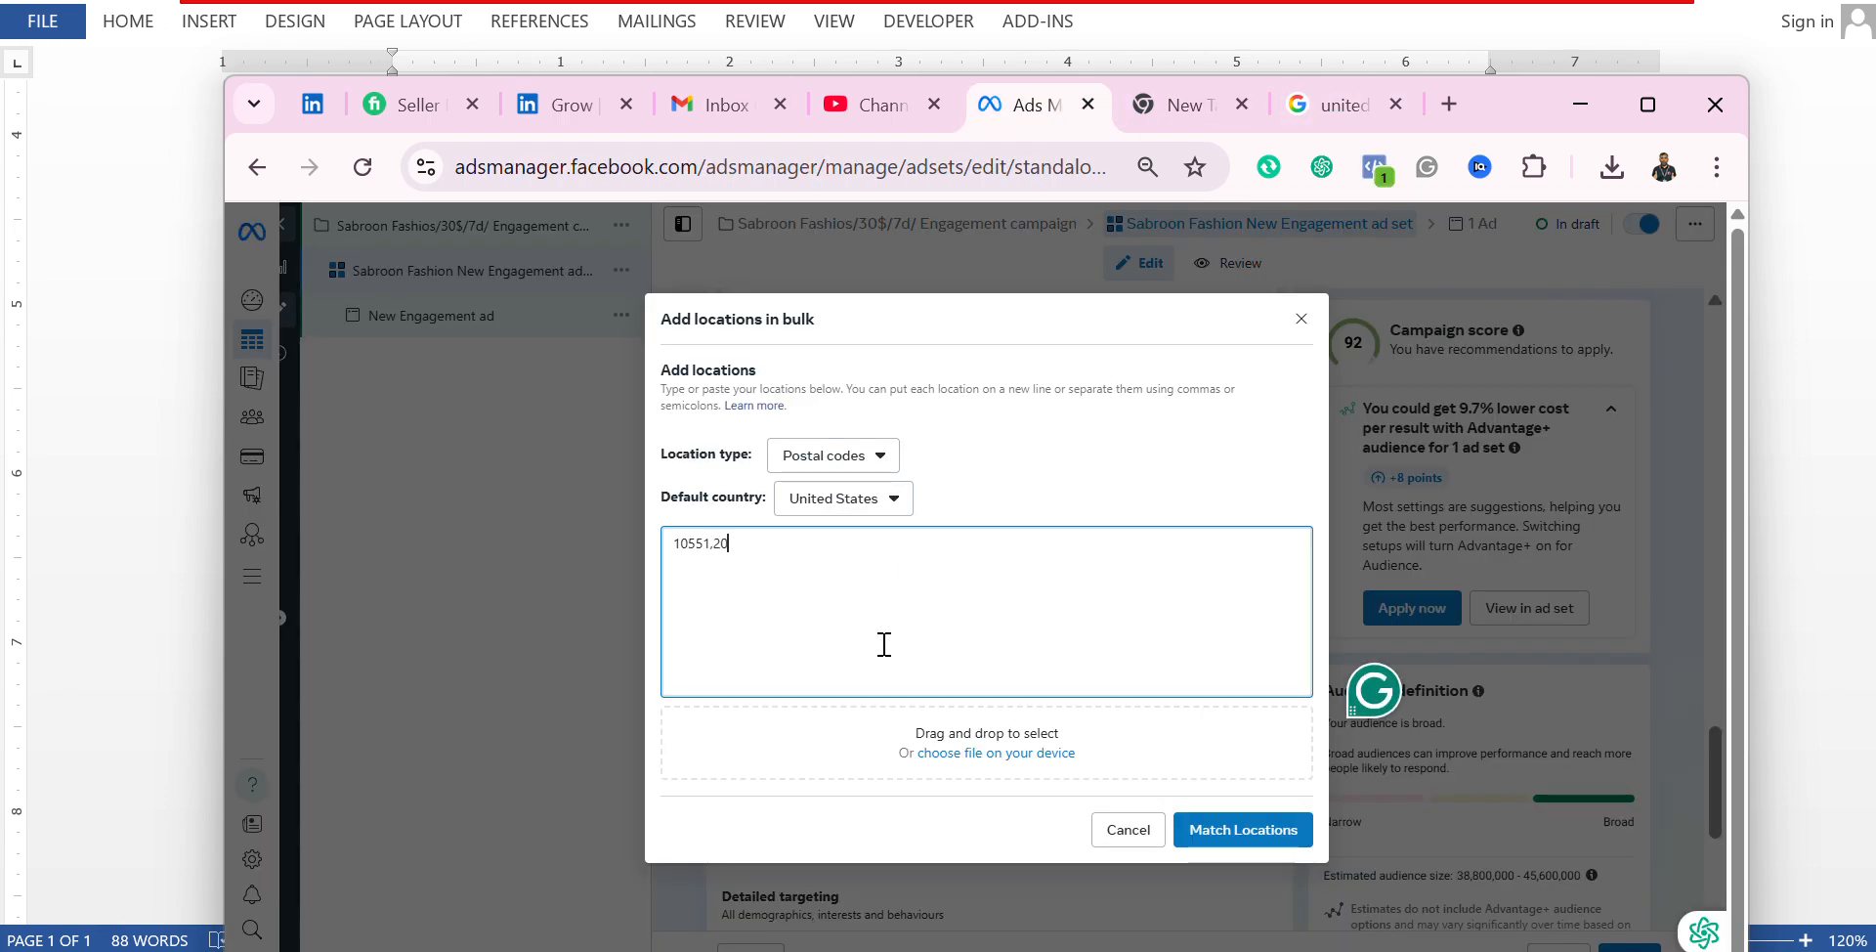
{"action": "type", "text": "588"}
{"action": "left_click", "coordinate": [1224, 830]}
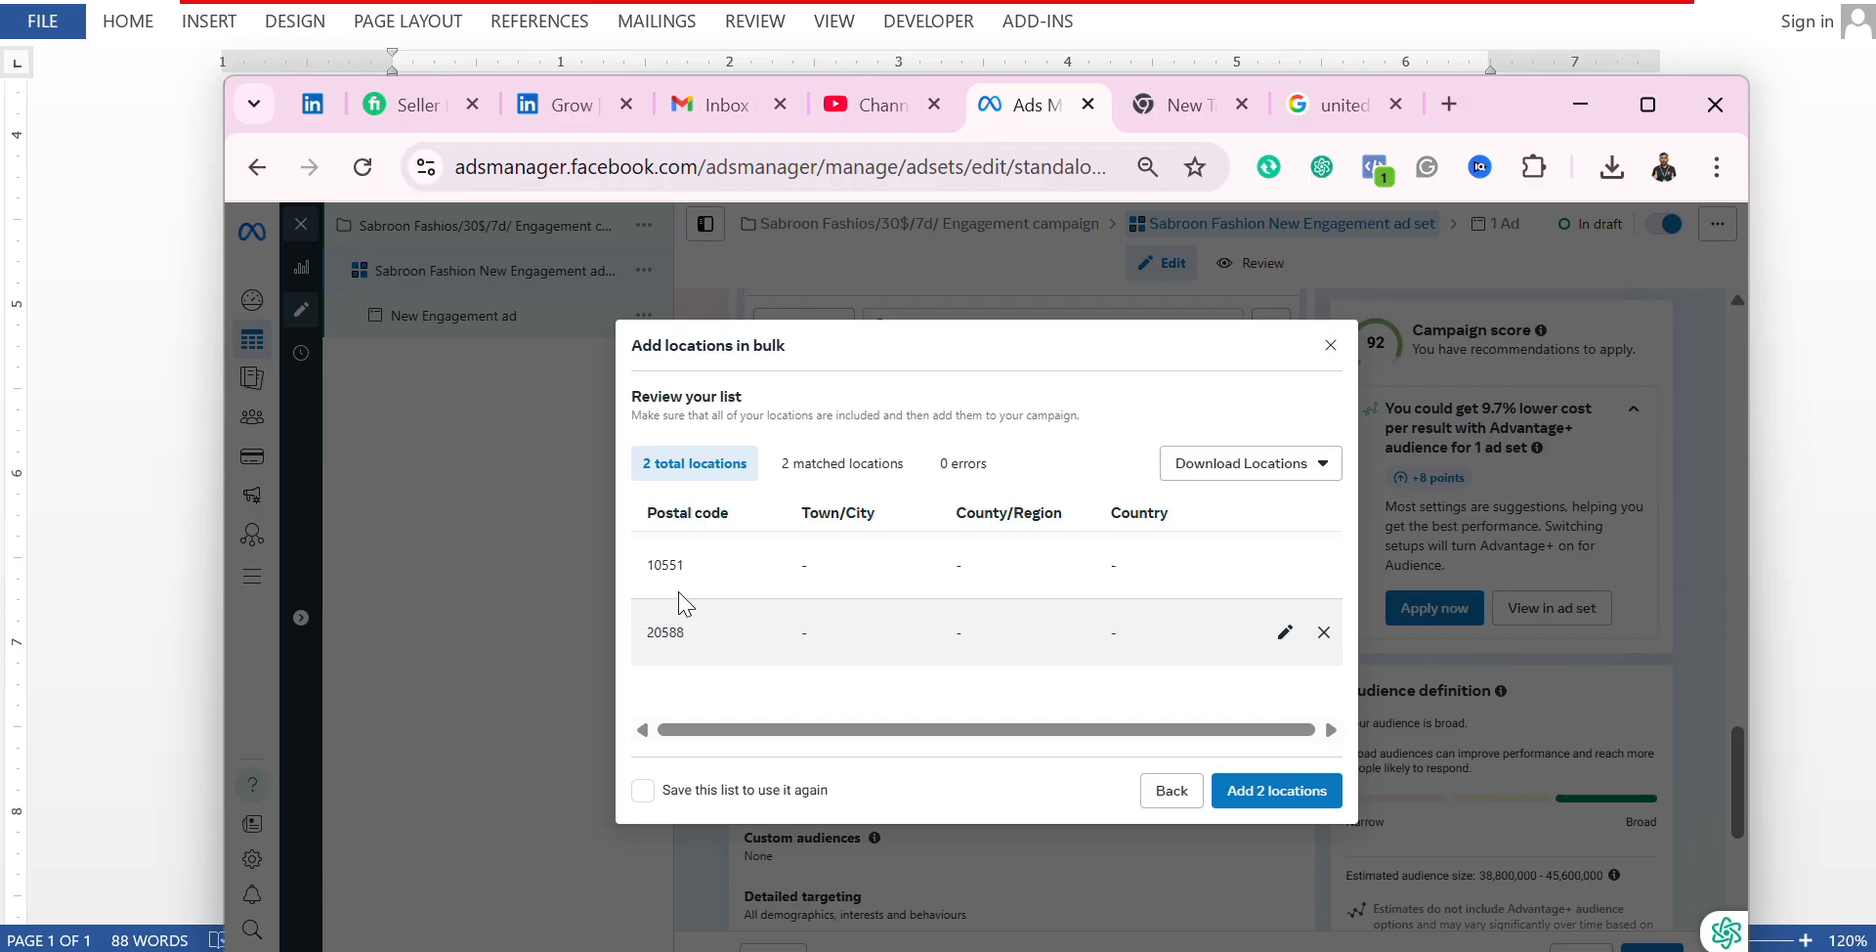
{"action": "left_click", "coordinate": [1264, 792]}
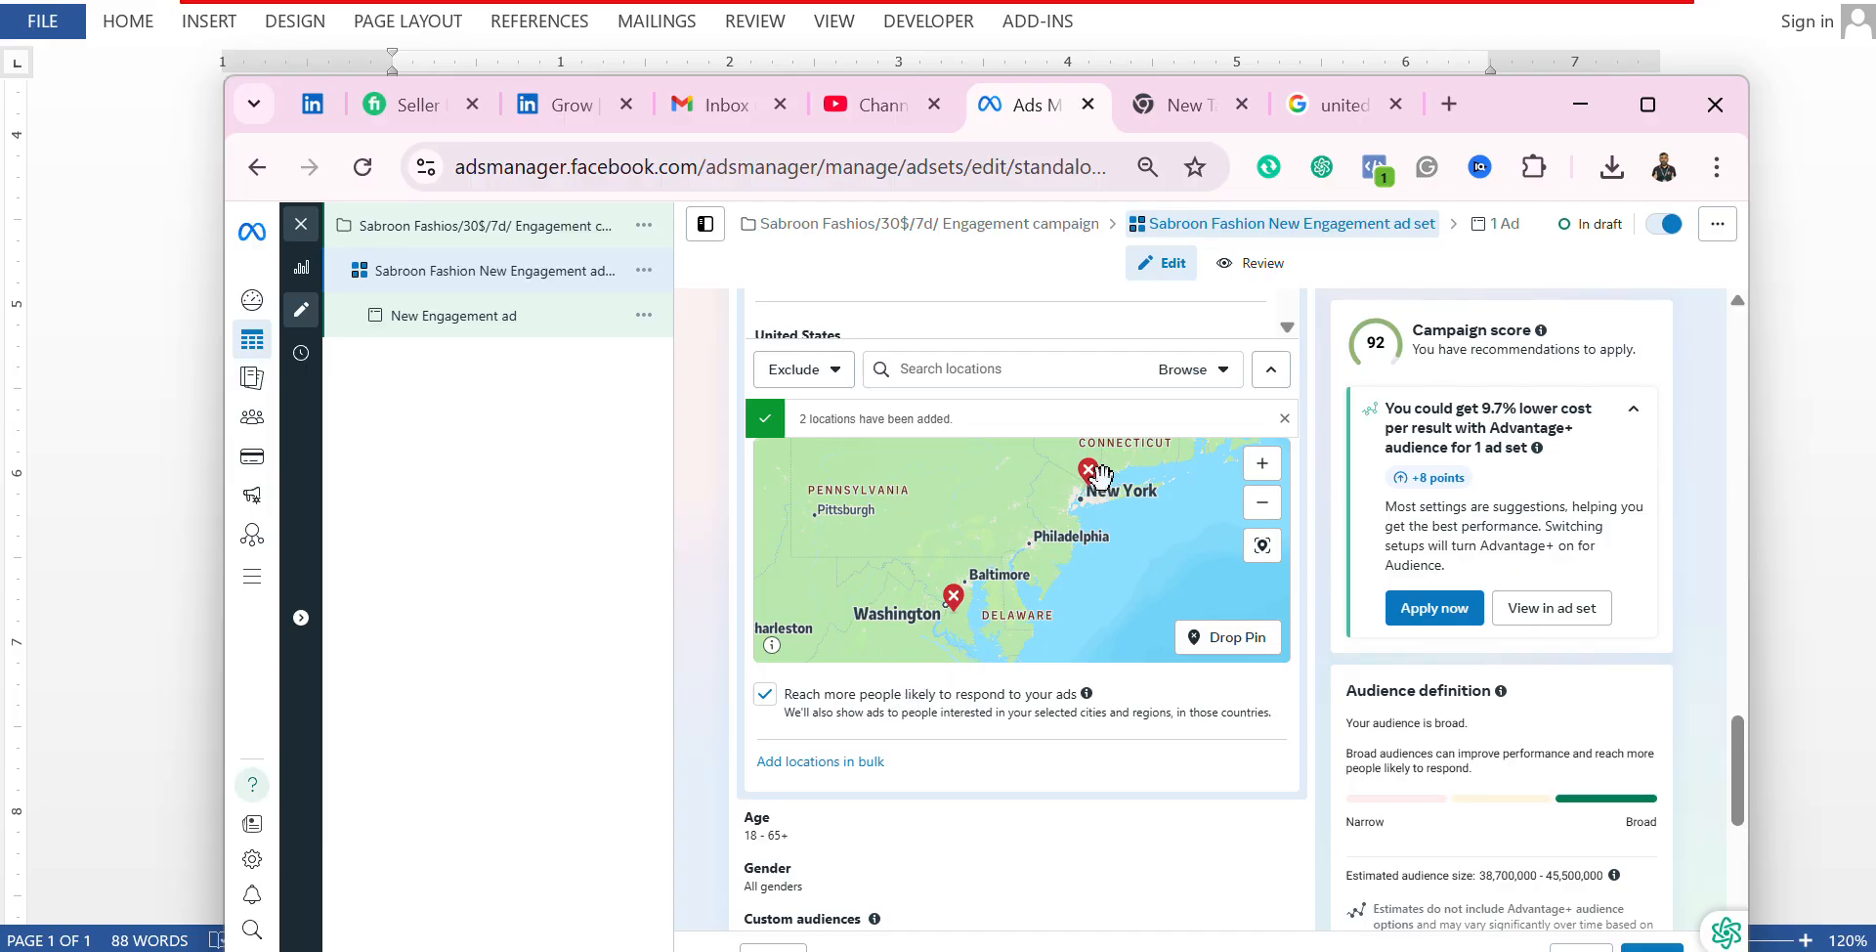
Step: Examine the excluded postal code 20588 and its surroundings on the locations map
{"action": "left_click", "coordinate": [953, 595]}
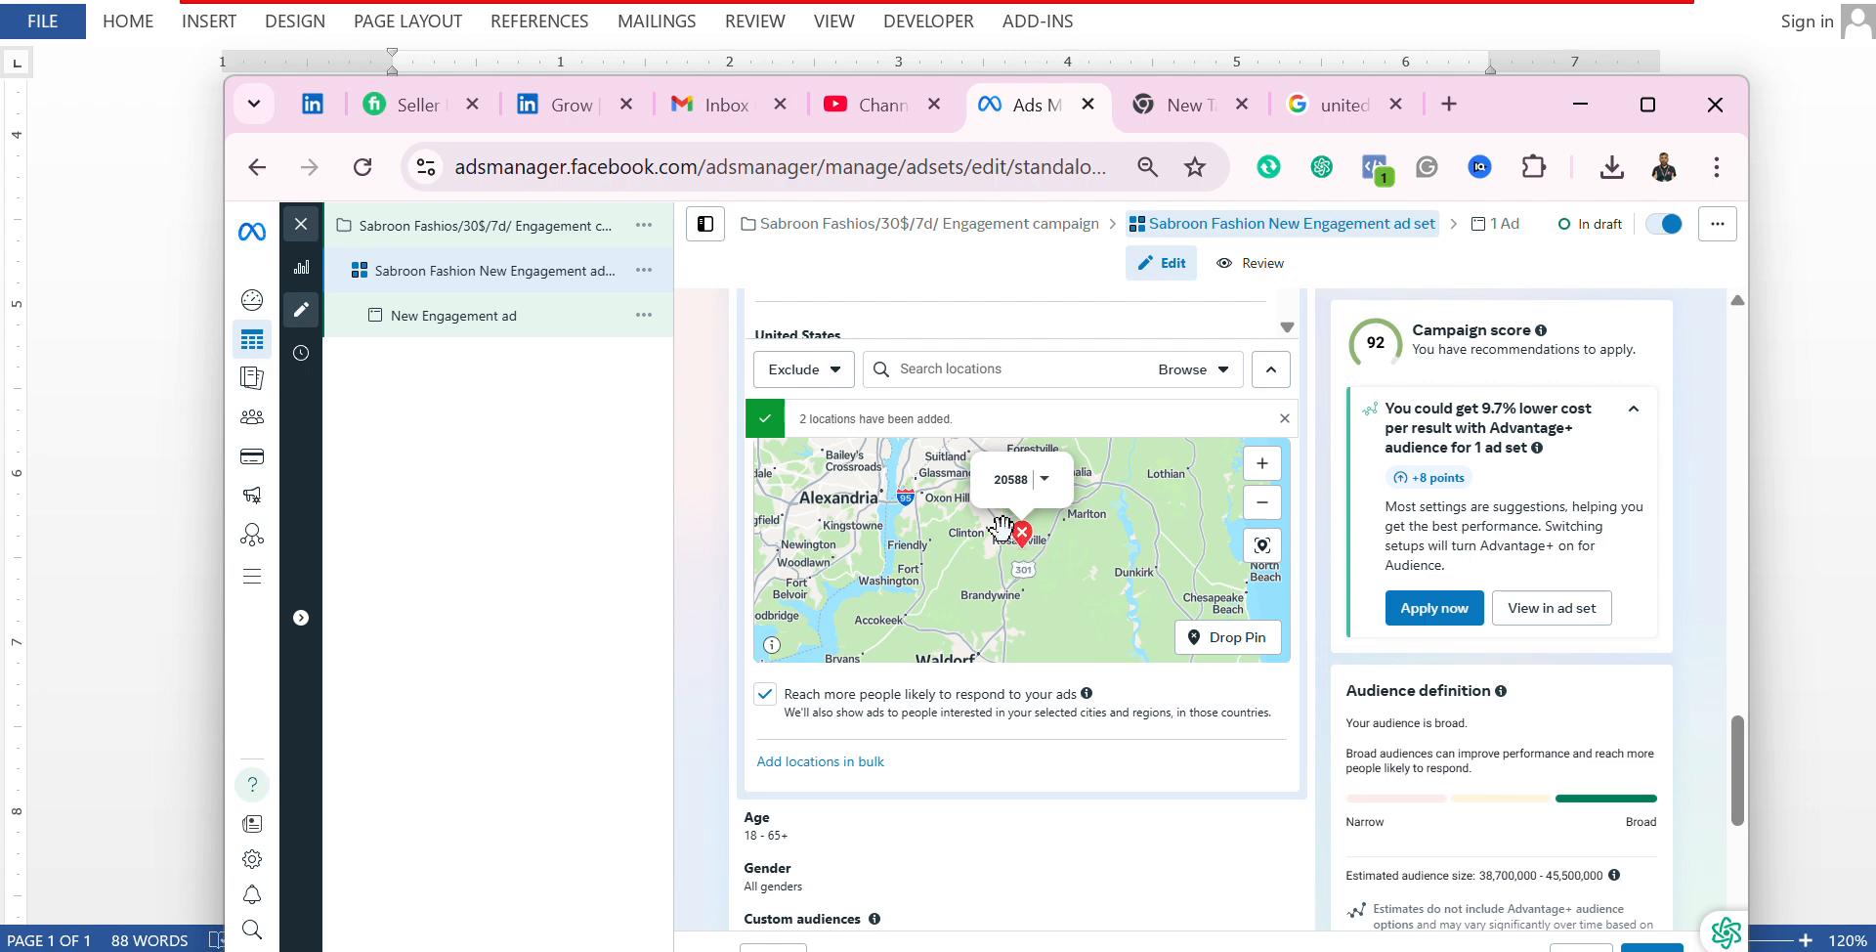
{"action": "scroll", "coordinate": [1044, 548], "scroll_direction": "up", "scroll_amount": 3}
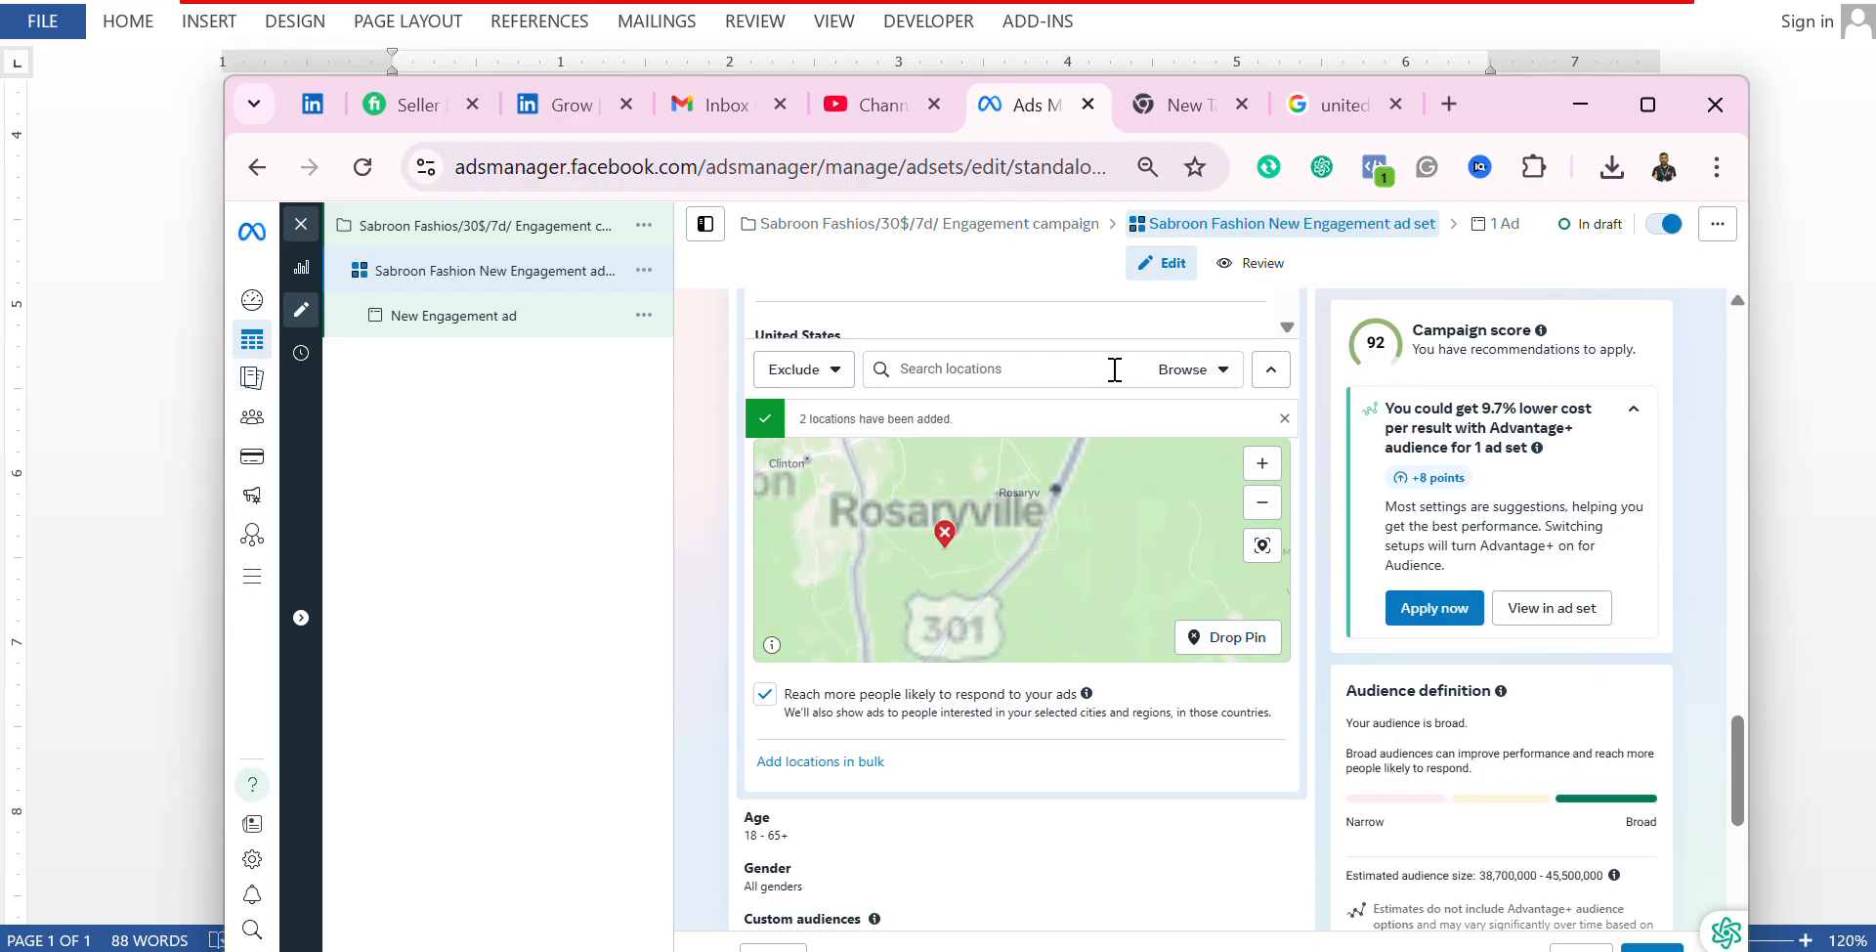
{"action": "scroll", "coordinate": [1111, 366], "scroll_direction": "down", "scroll_amount": 1}
{"action": "scroll", "coordinate": [1110, 365], "scroll_direction": "up", "scroll_amount": 1}
Step: Remove the two Bangladesh coordinate pins with radii of 12 km and 16 km from the audience locations
{"action": "scroll", "coordinate": [1110, 365], "scroll_direction": "up", "scroll_amount": 4}
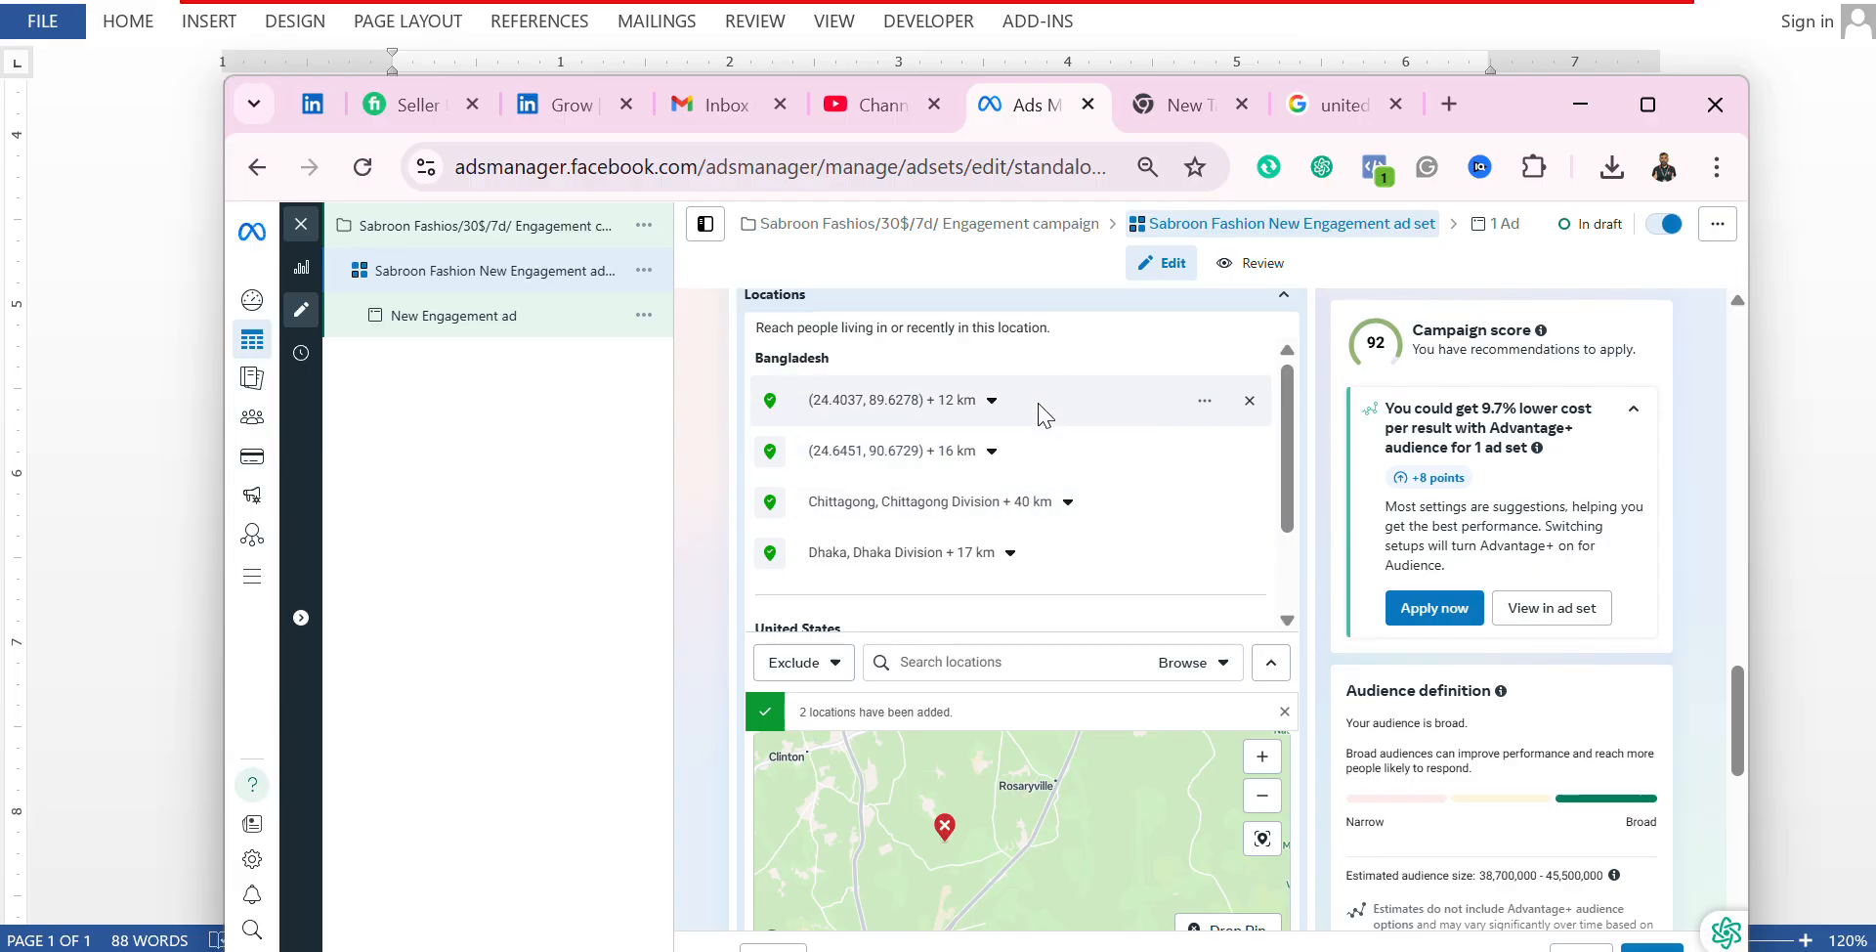
{"action": "left_click", "coordinate": [1249, 402]}
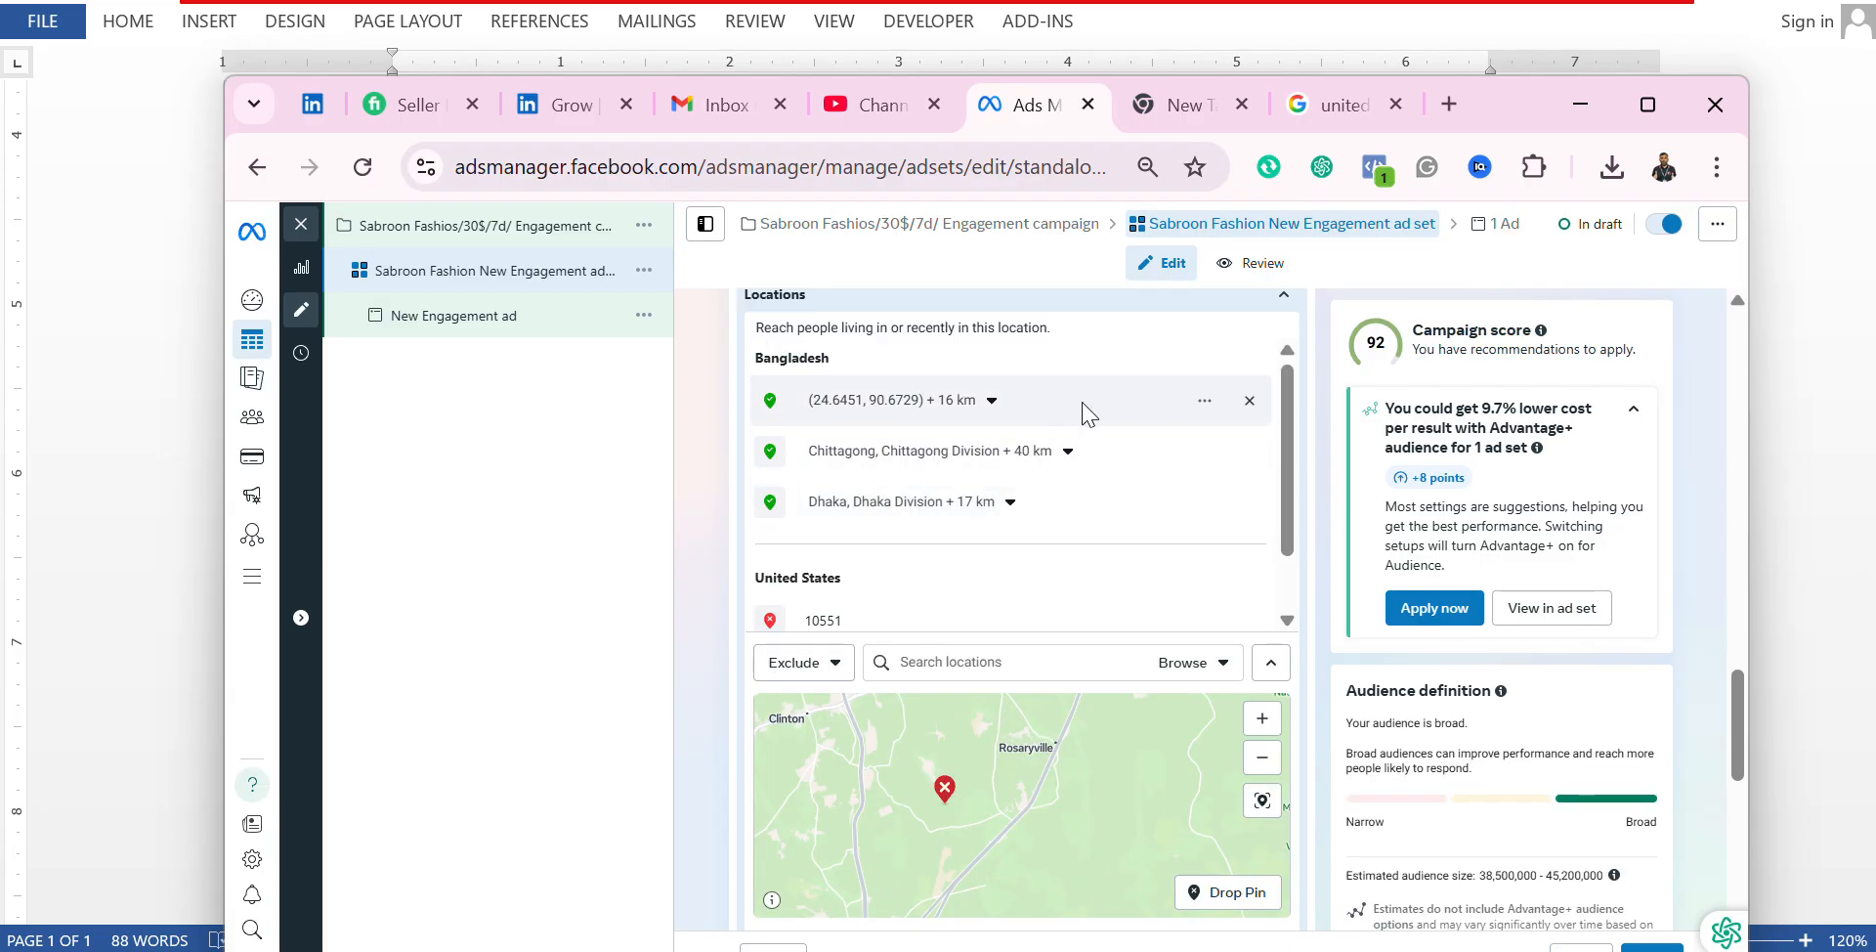
{"action": "left_click", "coordinate": [1248, 402]}
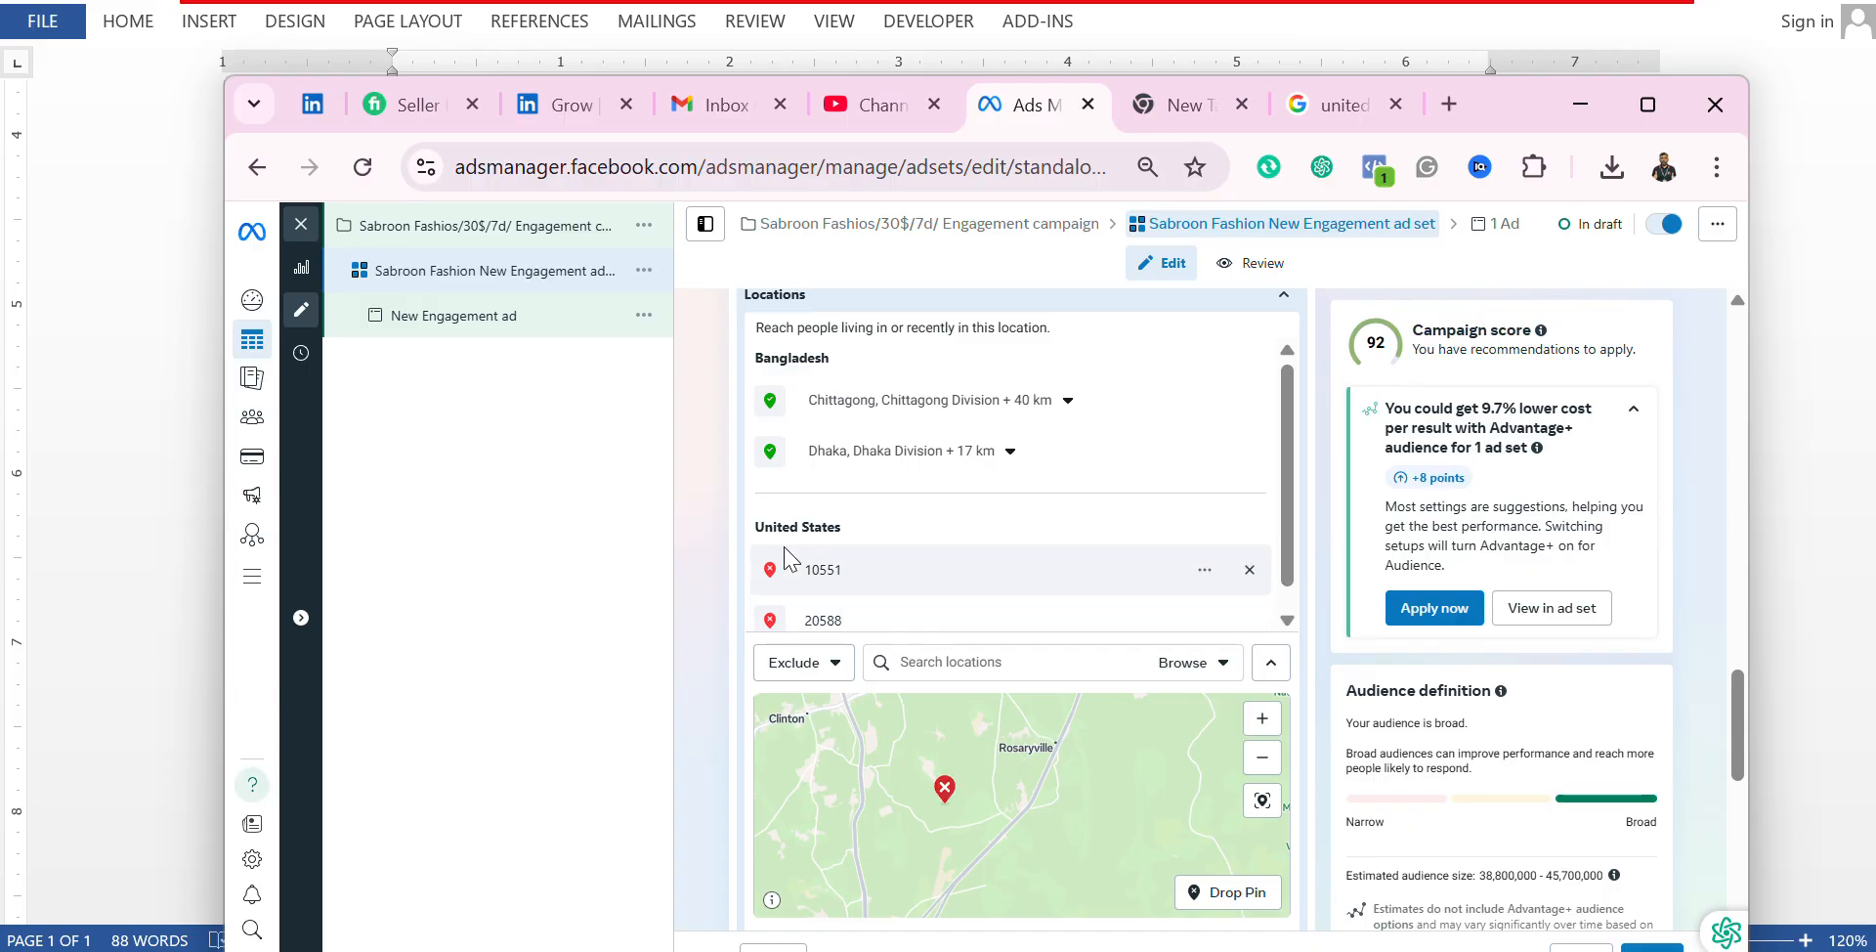
Step: Remove the excluded United States postal codes 10551 and 20588 from the audience locations
{"action": "scroll", "coordinate": [988, 533], "scroll_direction": "up", "scroll_amount": 2}
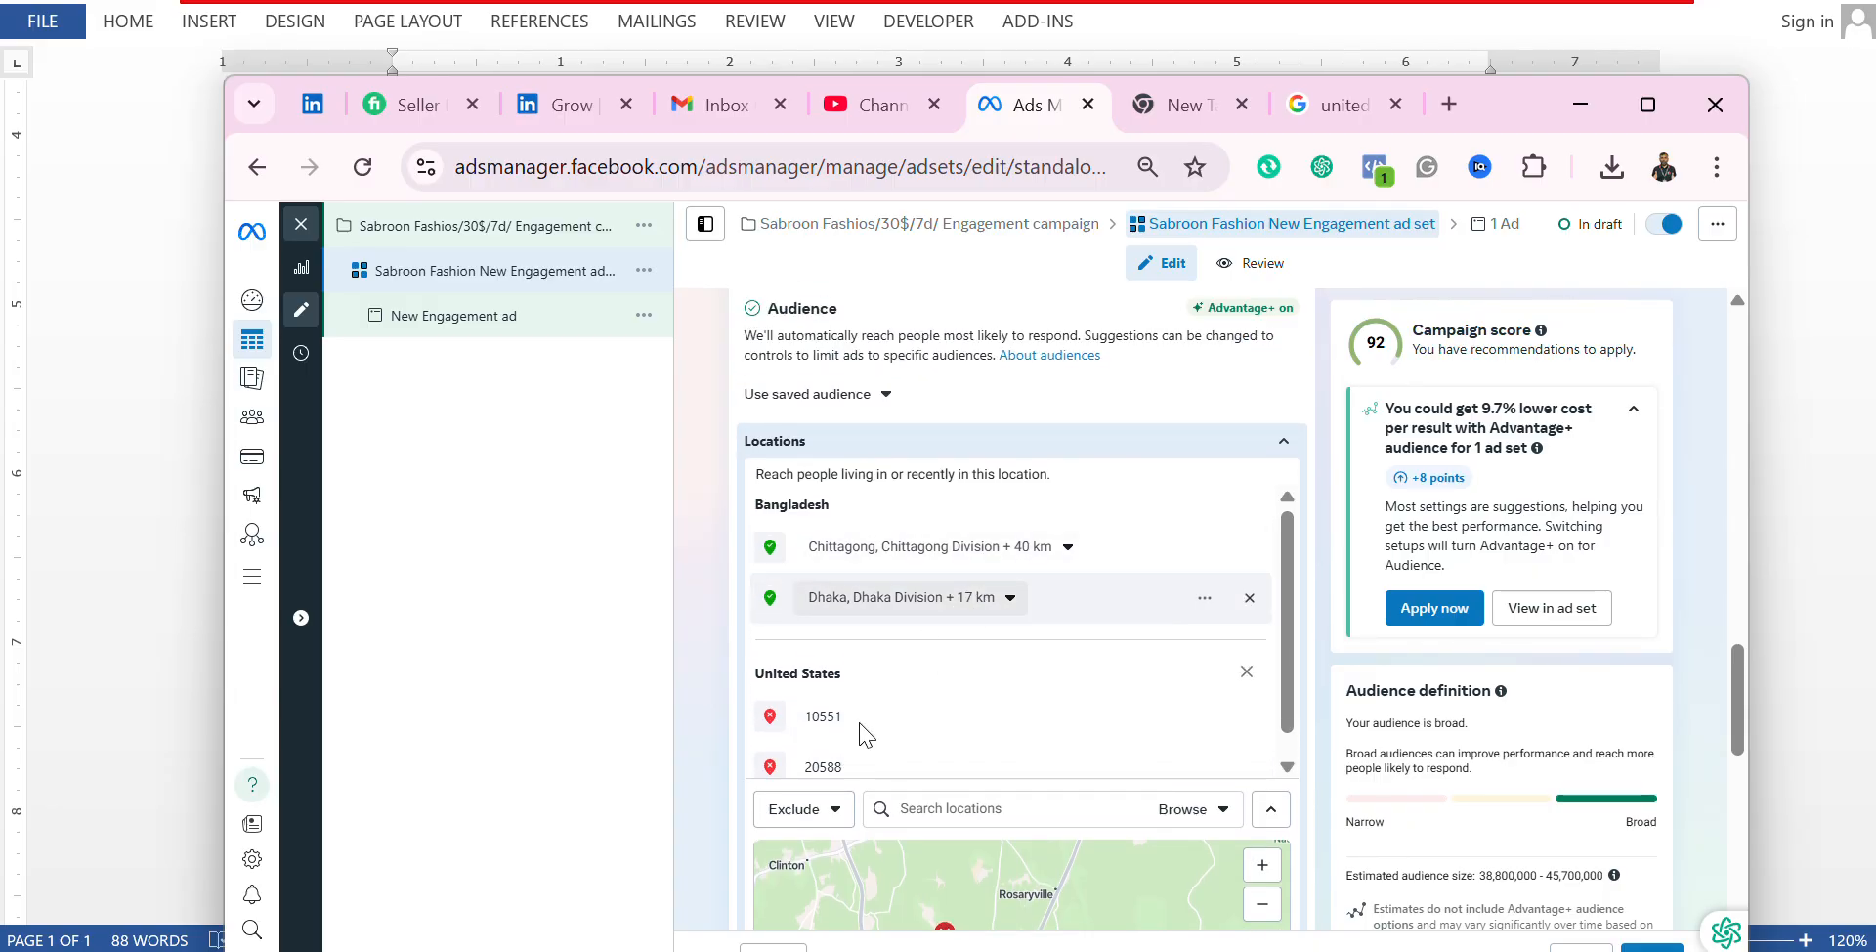
{"action": "scroll", "coordinate": [811, 674], "scroll_direction": "down", "scroll_amount": 1}
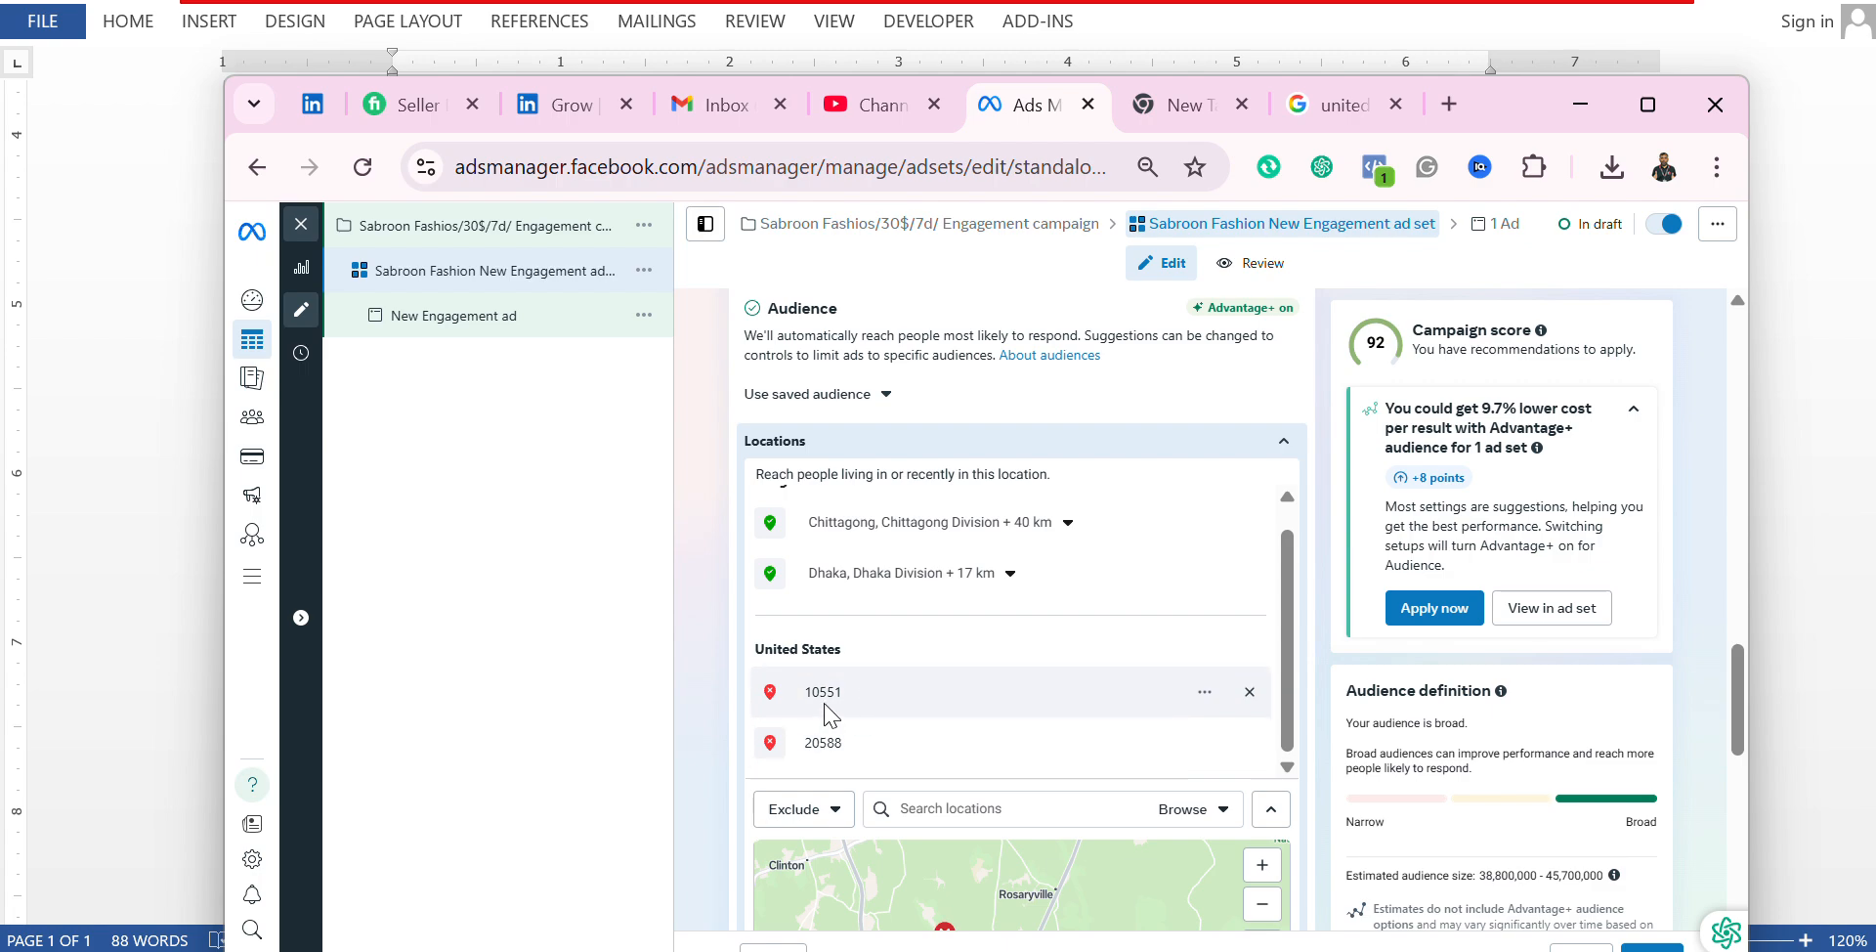
{"action": "left_click", "coordinate": [1249, 693]}
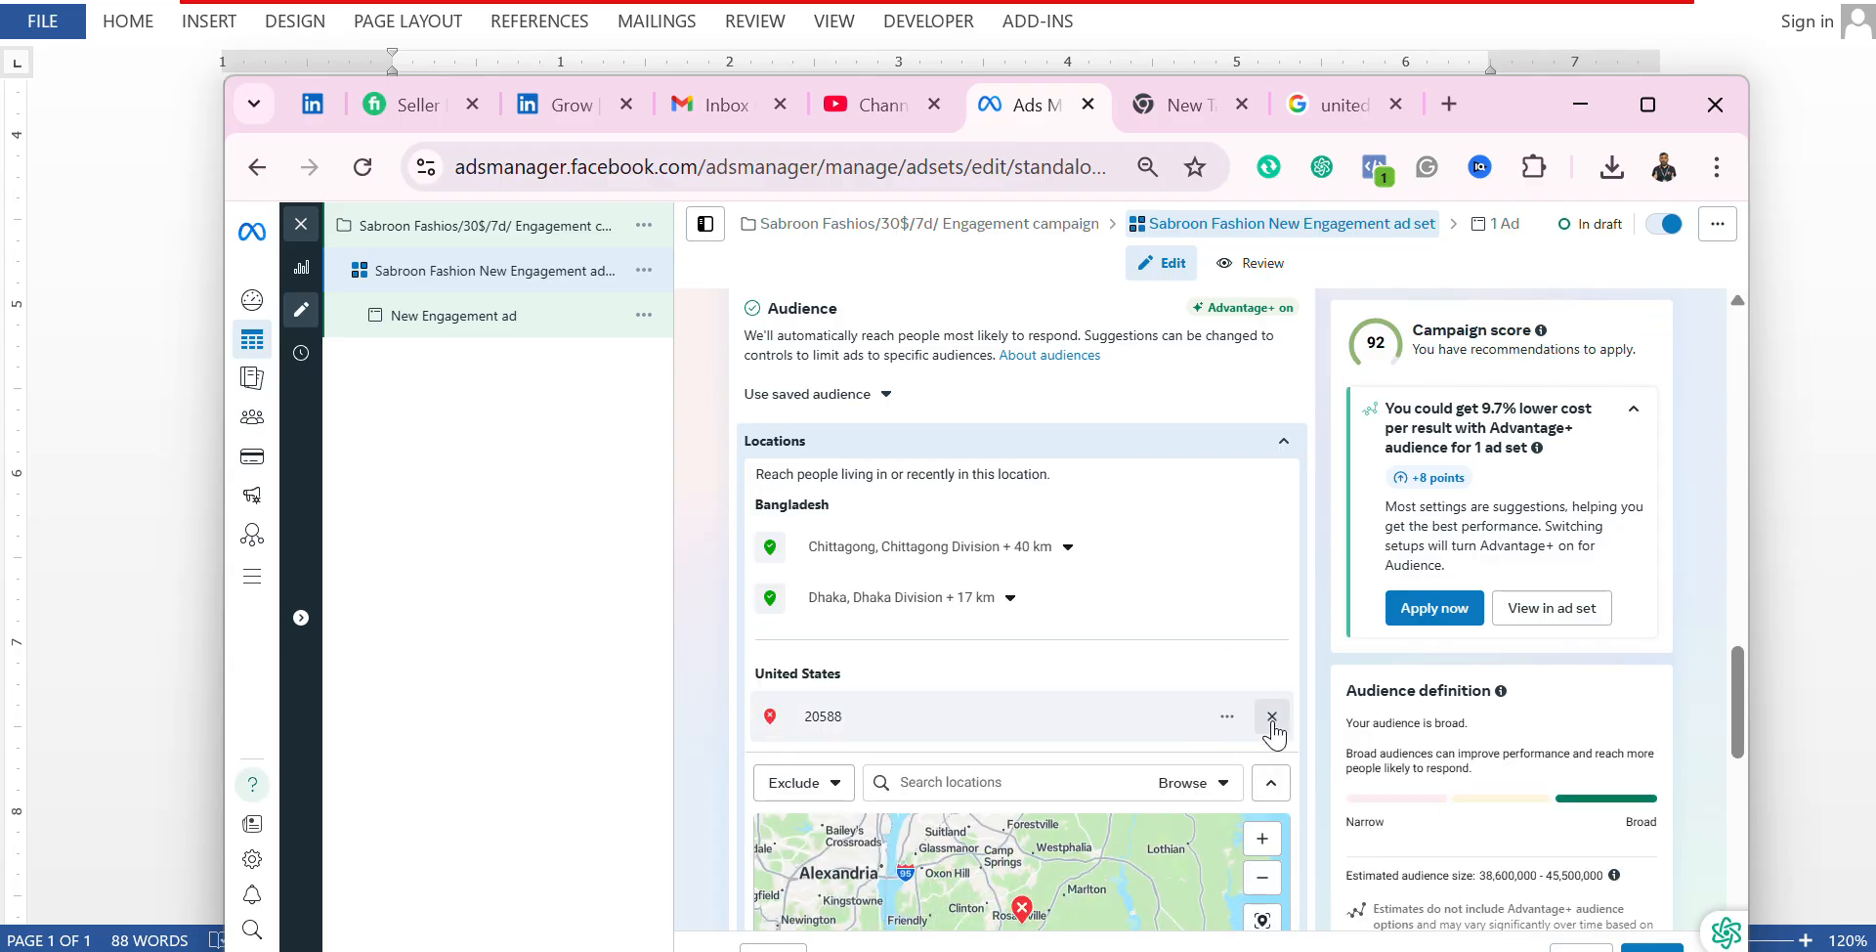
{"action": "left_click", "coordinate": [1270, 717]}
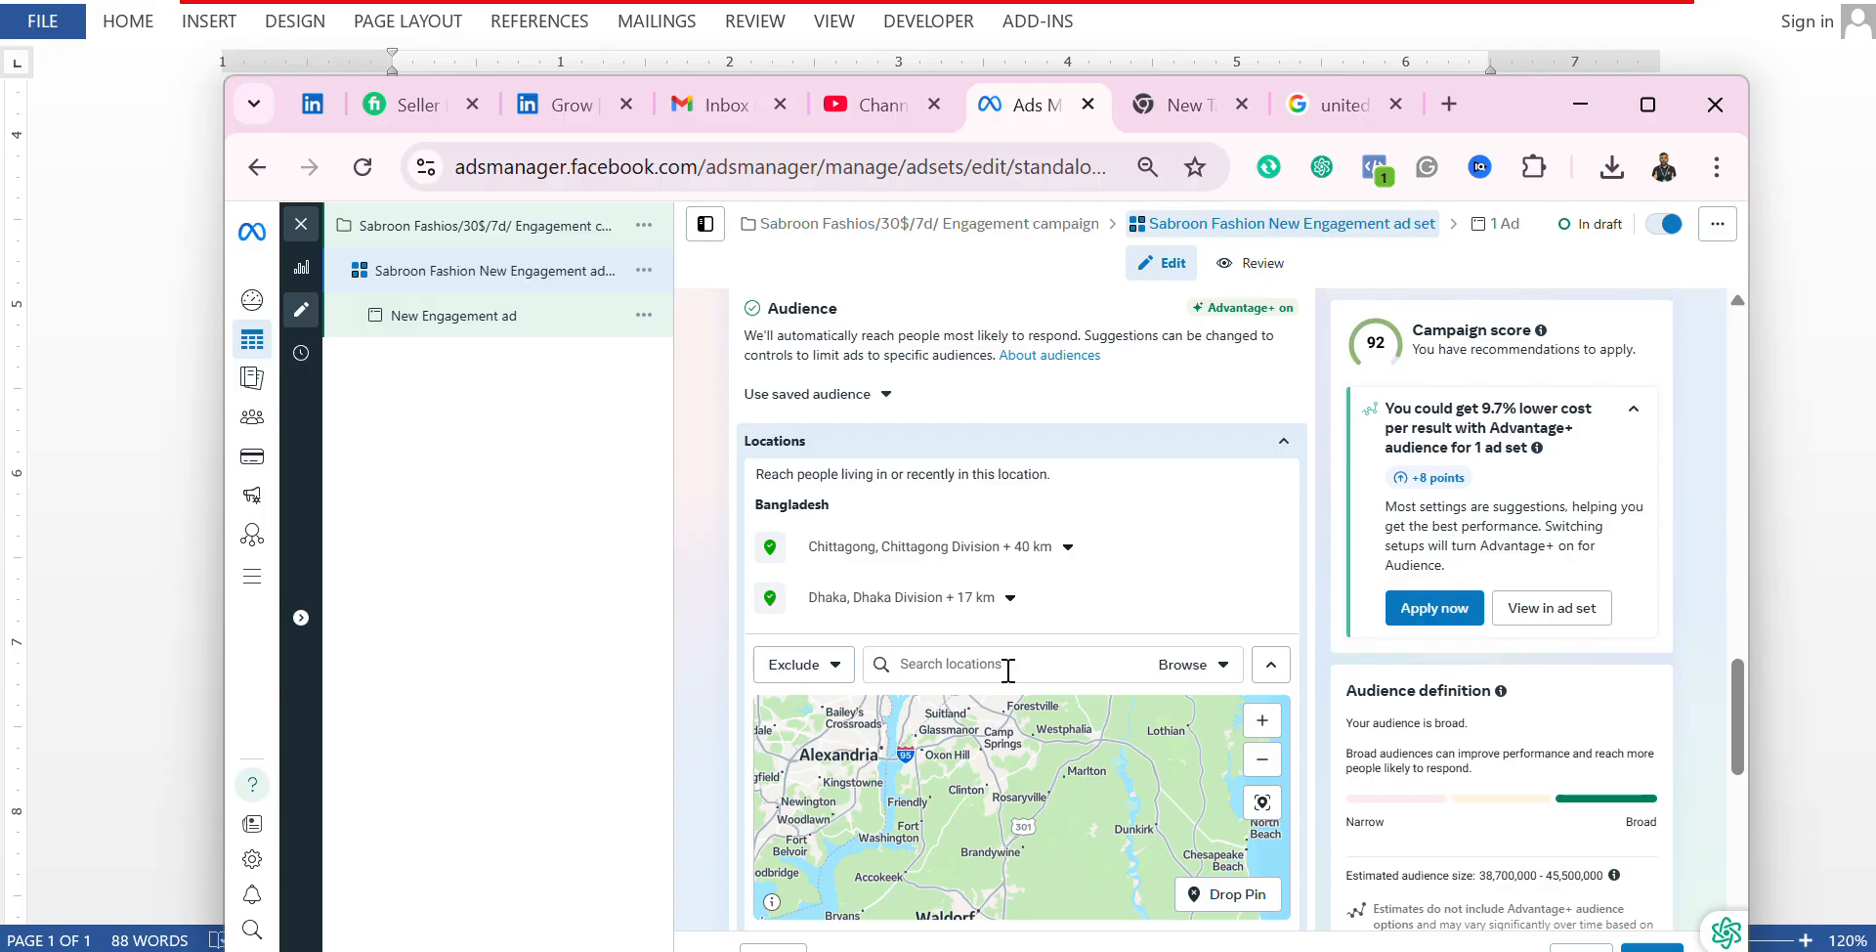
Step: Search the locations for "comila" and exclude the first Comila place suggestion from the audience
{"action": "left_click", "coordinate": [1007, 671]}
{"action": "type", "text": "comila"}
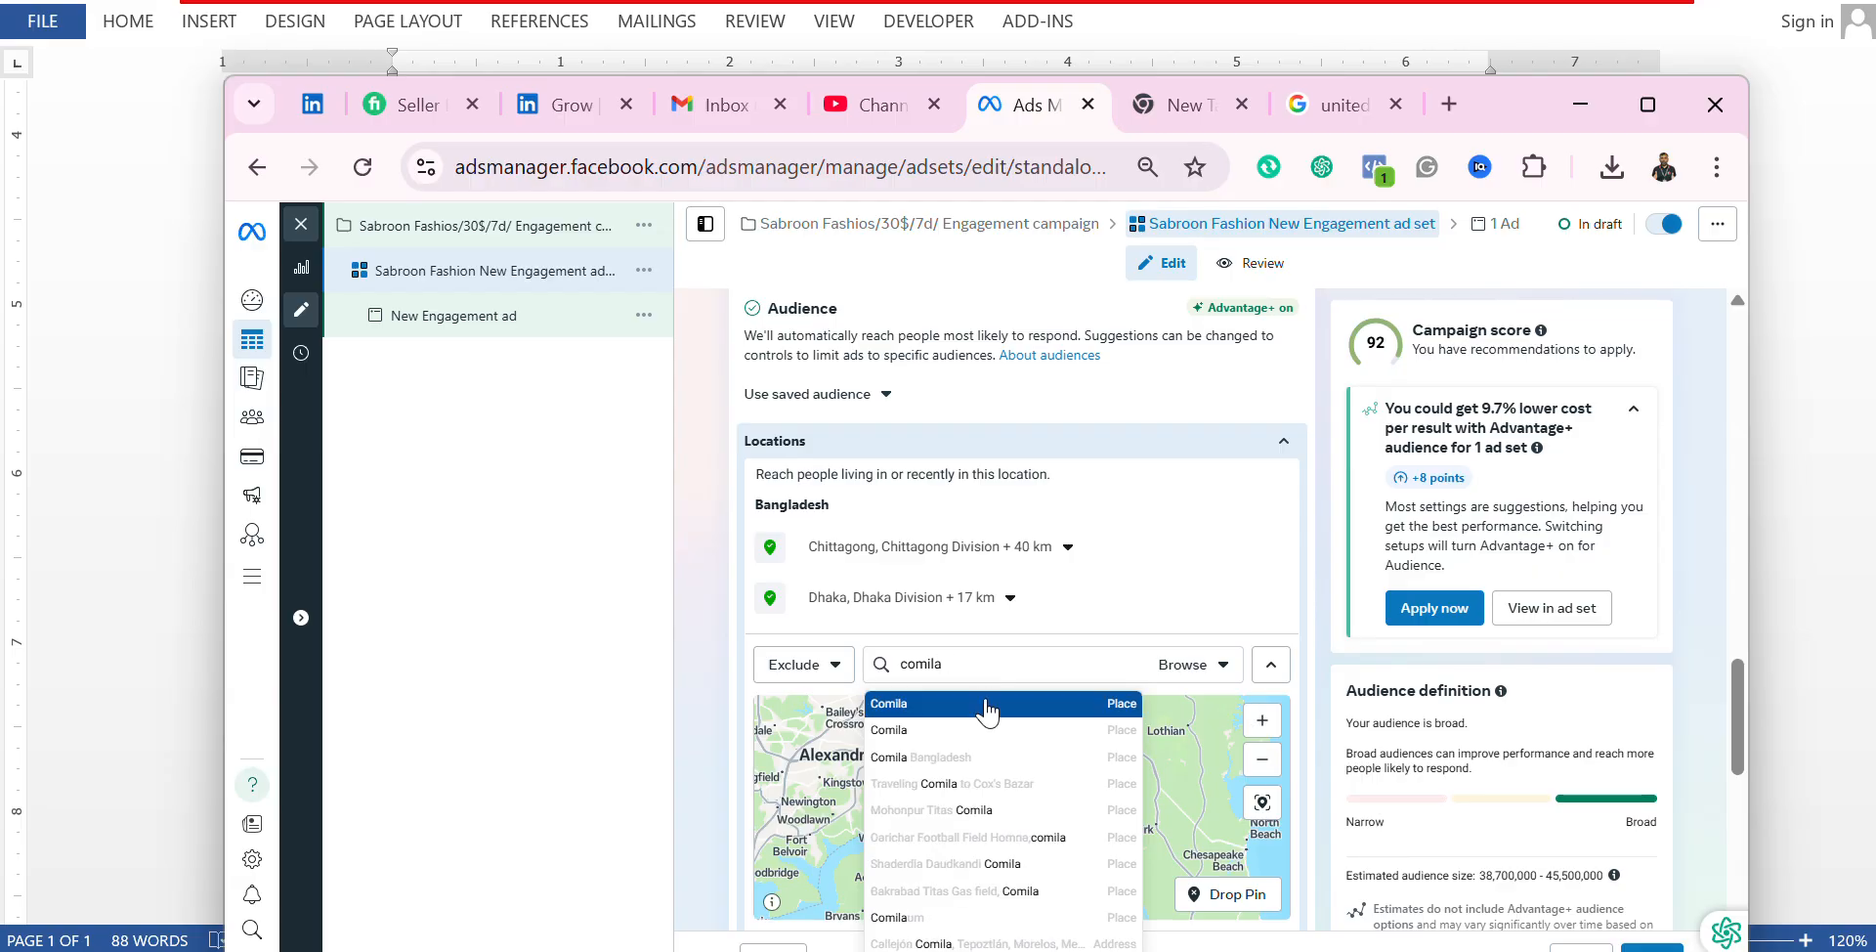
{"action": "left_click", "coordinate": [983, 702]}
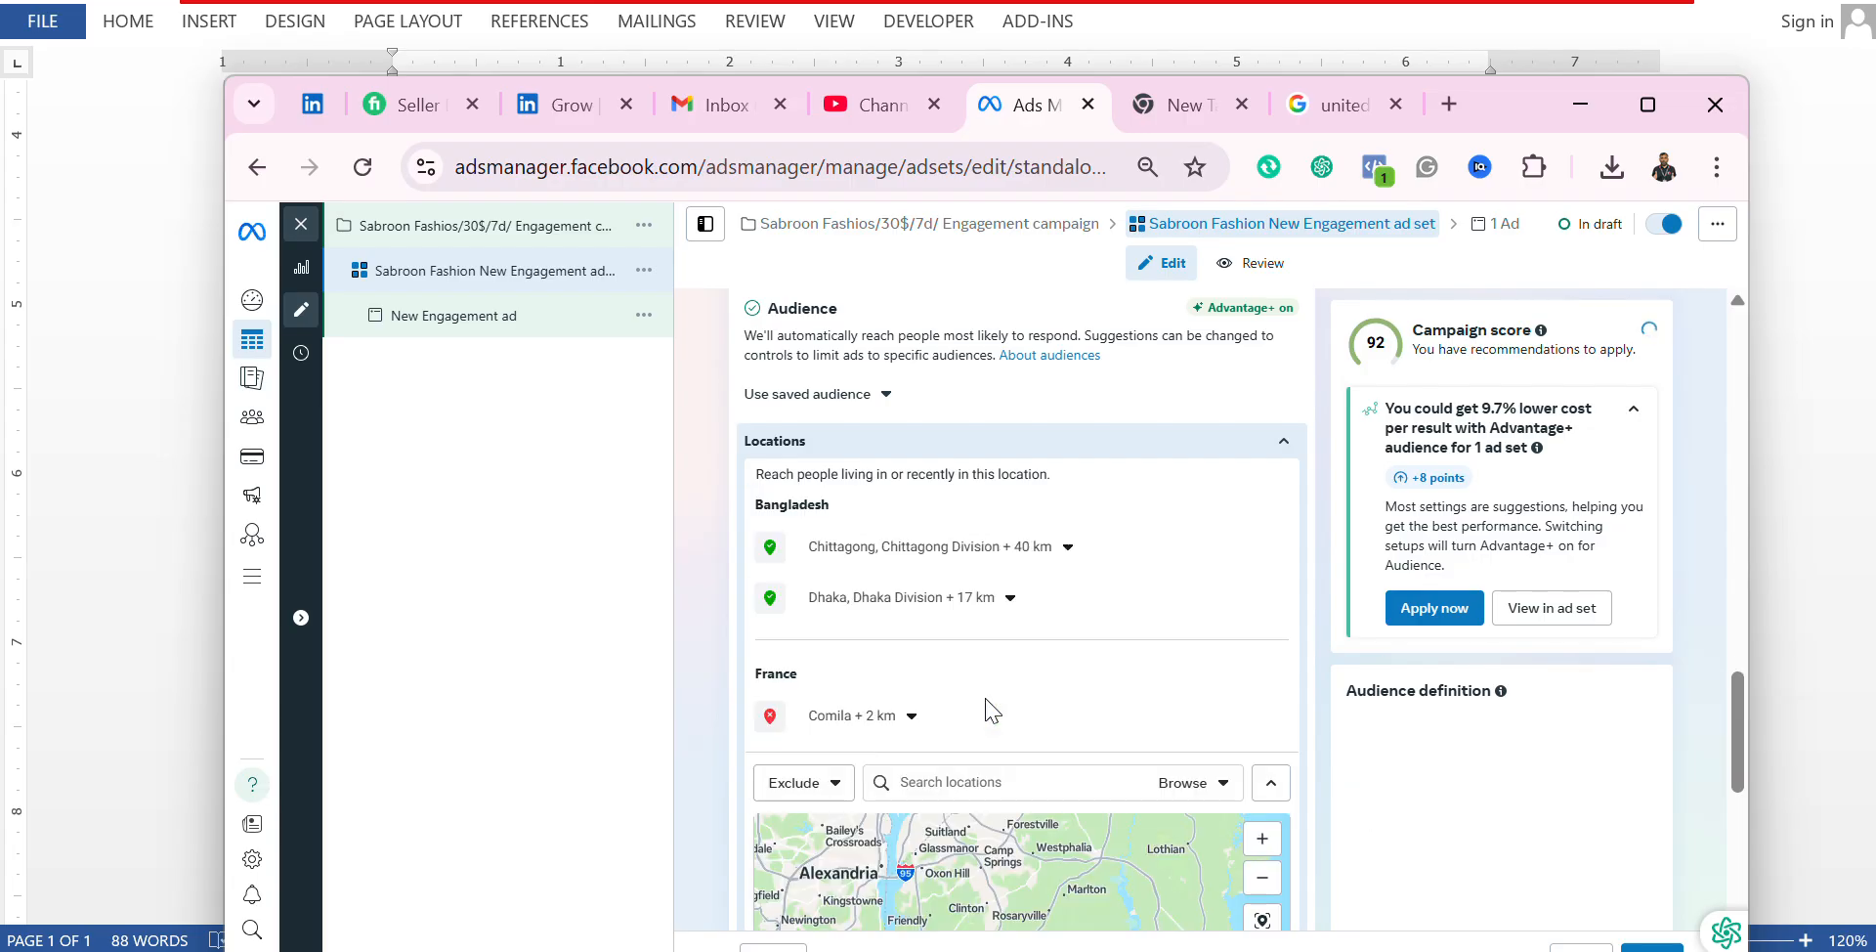
{"action": "scroll", "coordinate": [1032, 698], "scroll_direction": "down", "scroll_amount": 3}
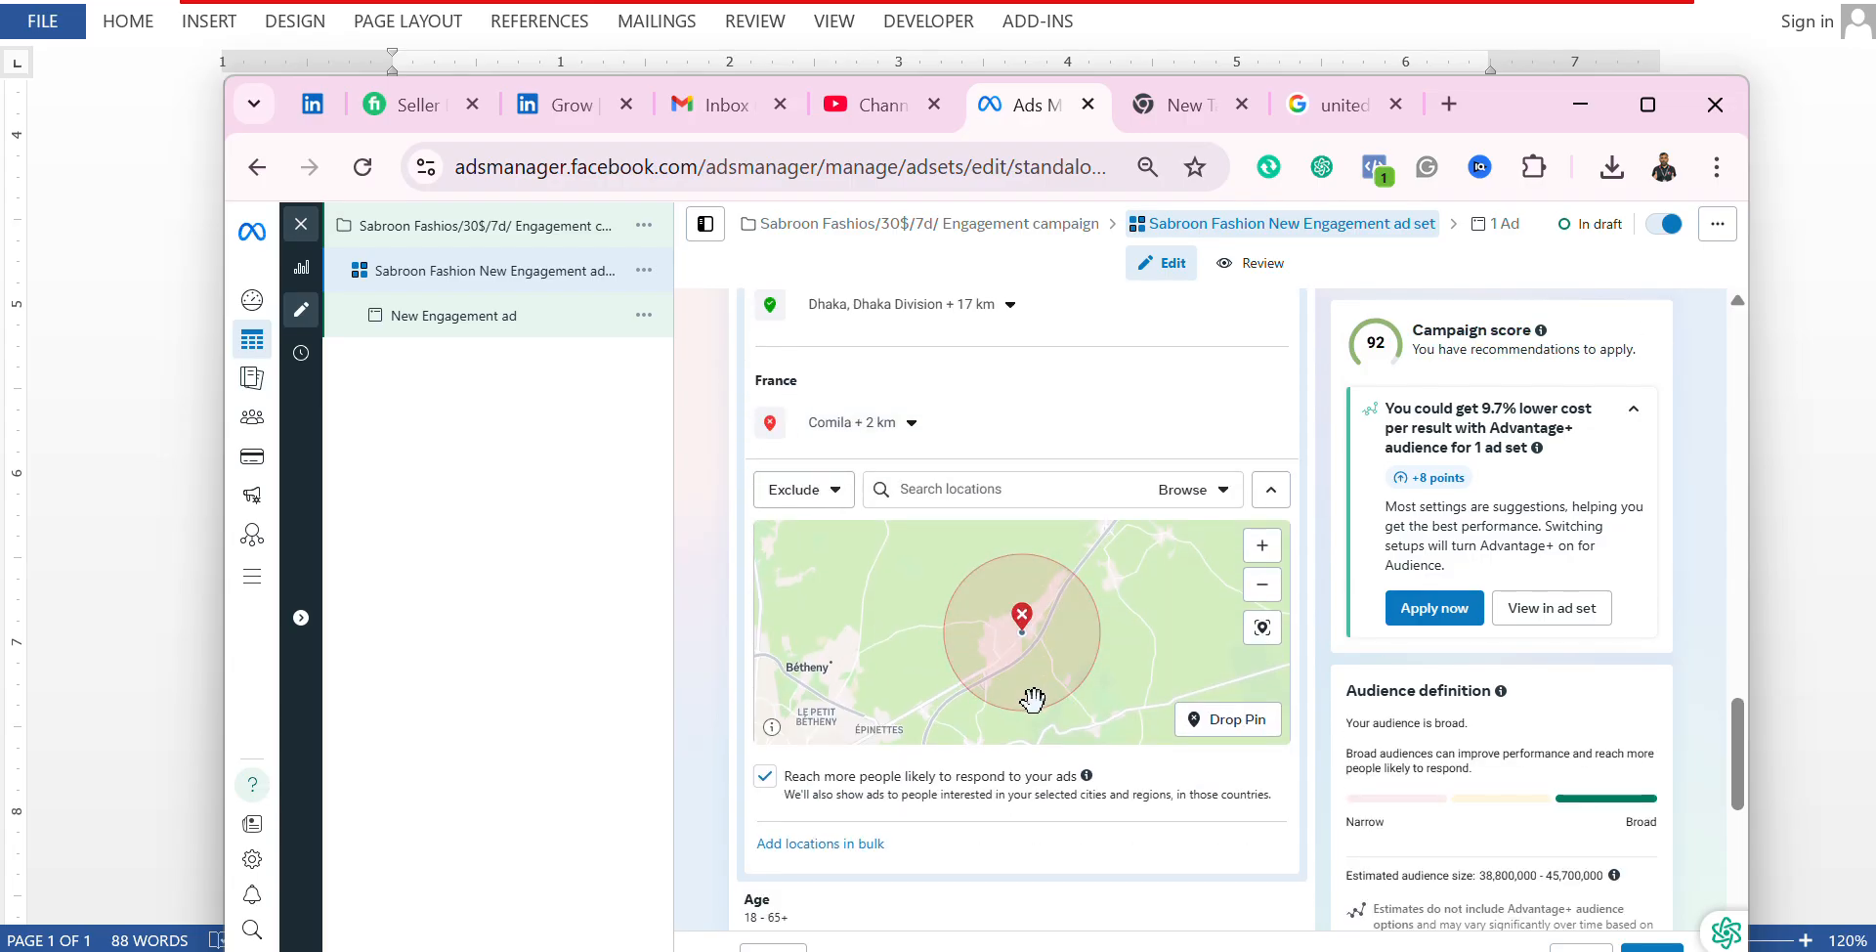
{"action": "scroll", "coordinate": [1016, 818], "scroll_direction": "down", "scroll_amount": 2}
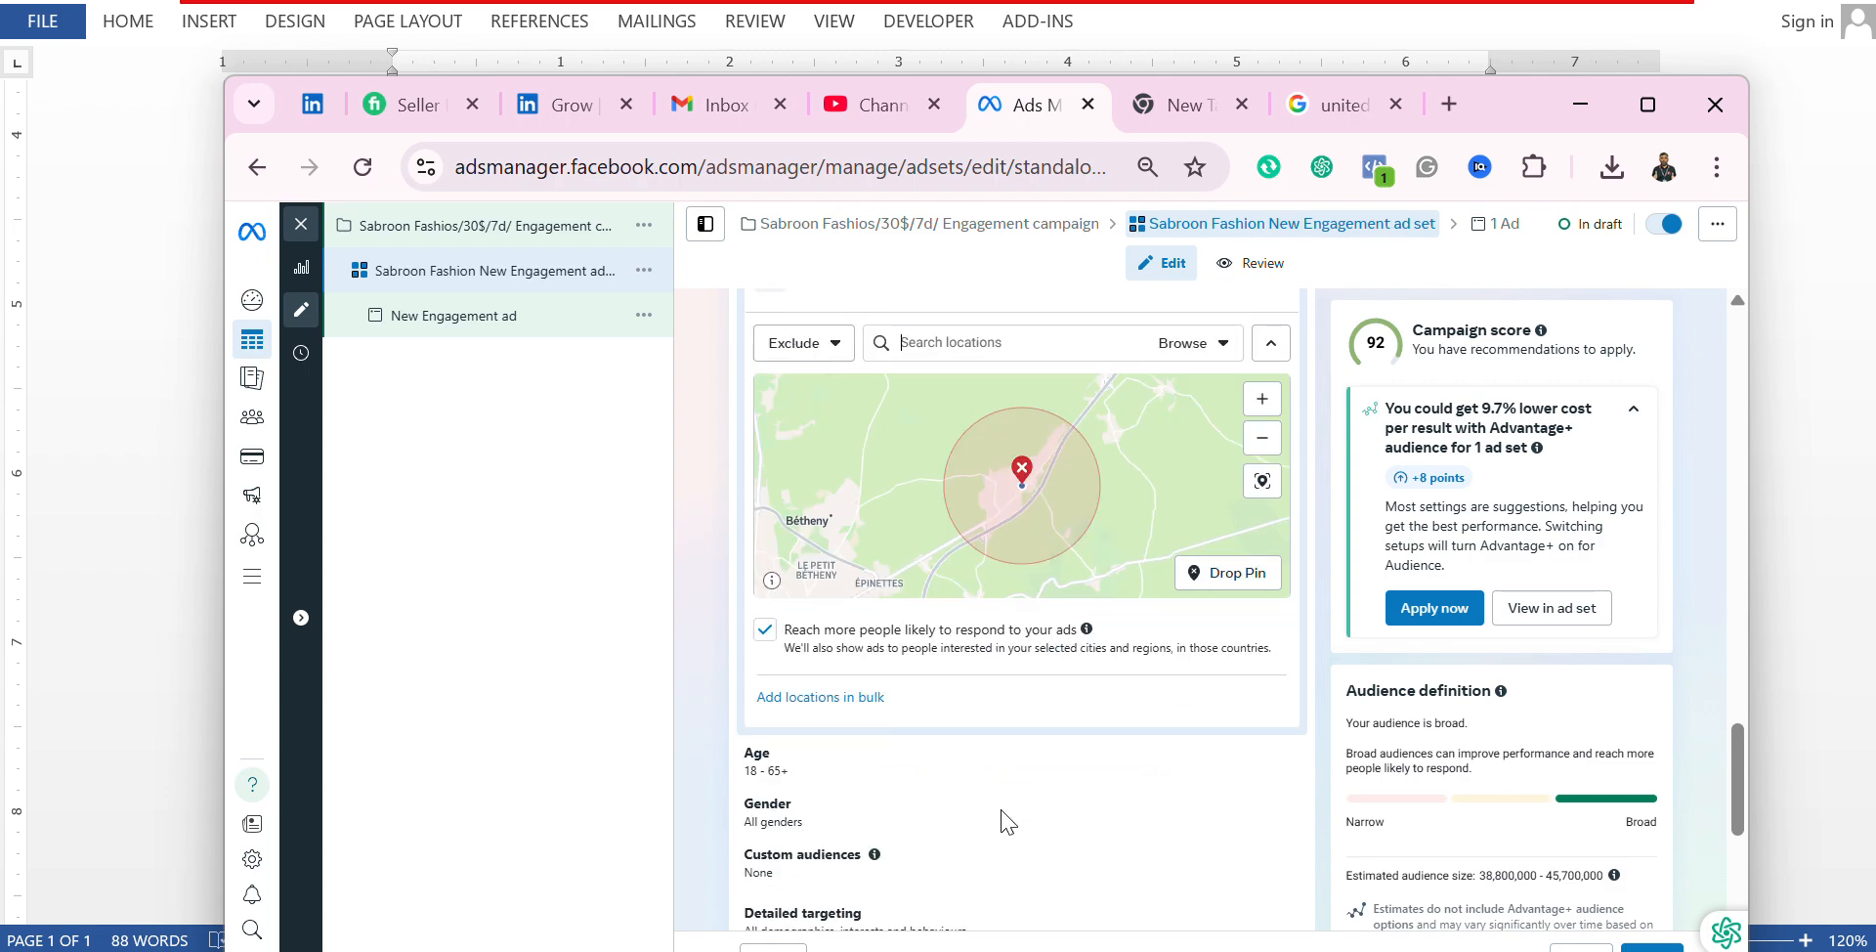
{"action": "left_click", "coordinate": [862, 703]}
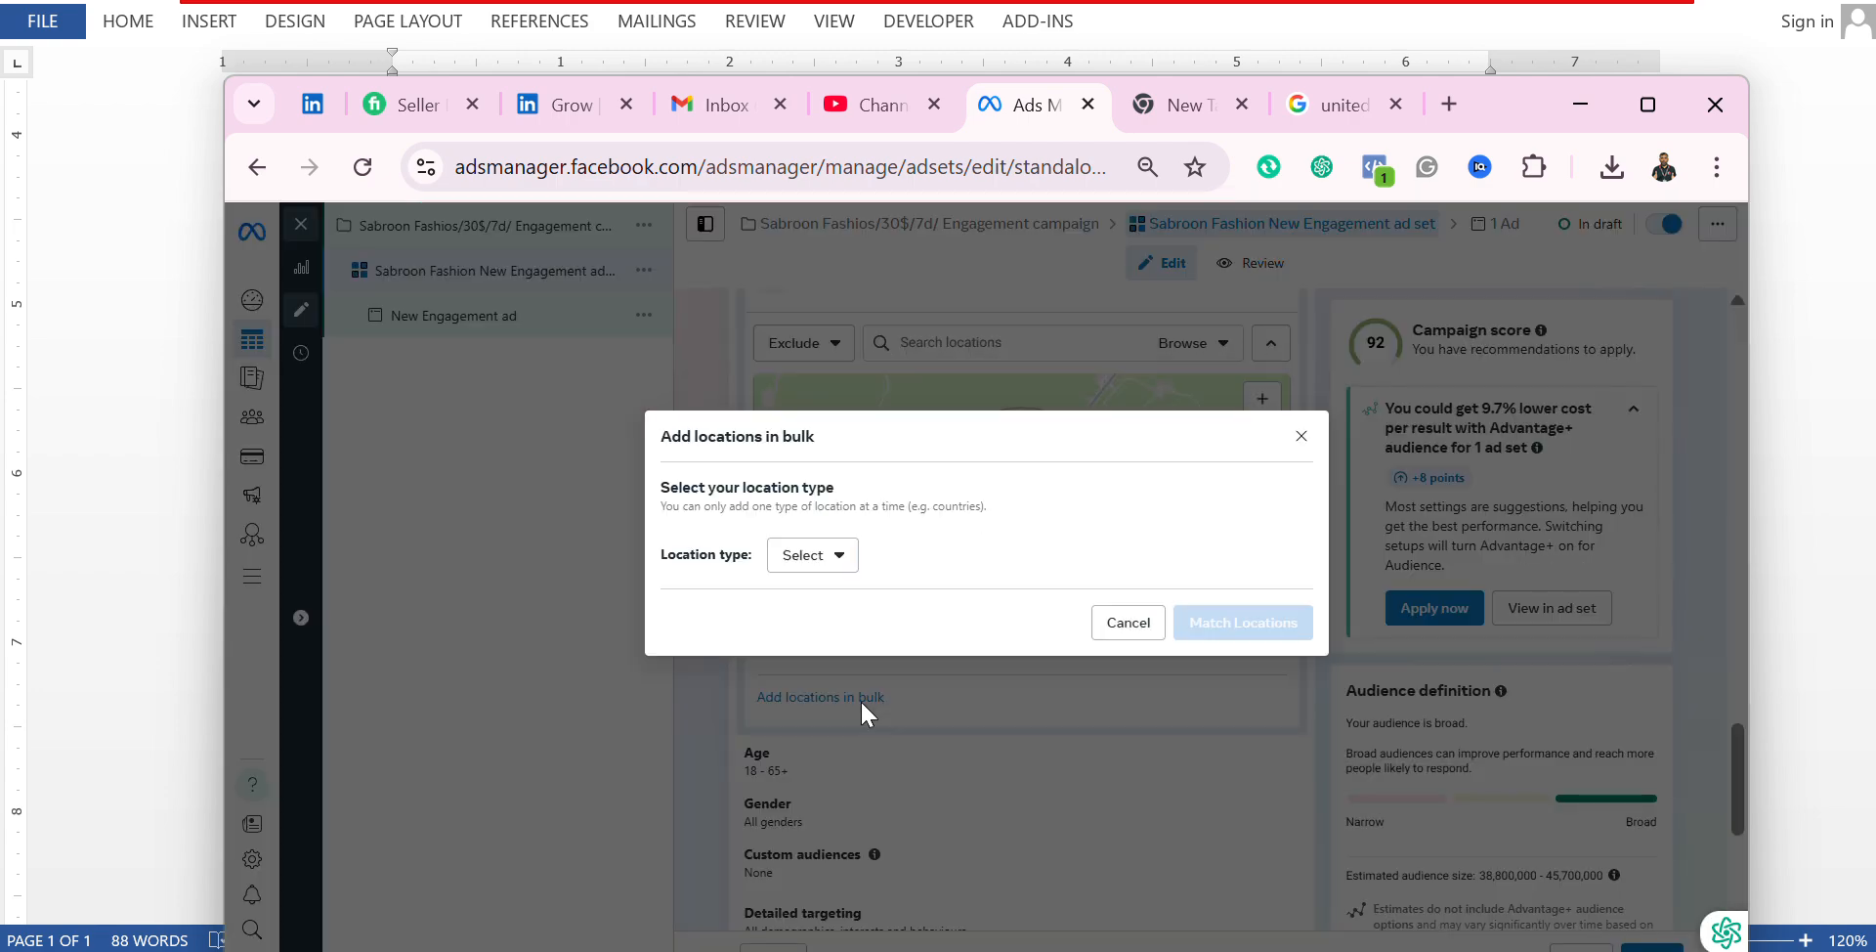
{"action": "left_click", "coordinate": [1299, 436]}
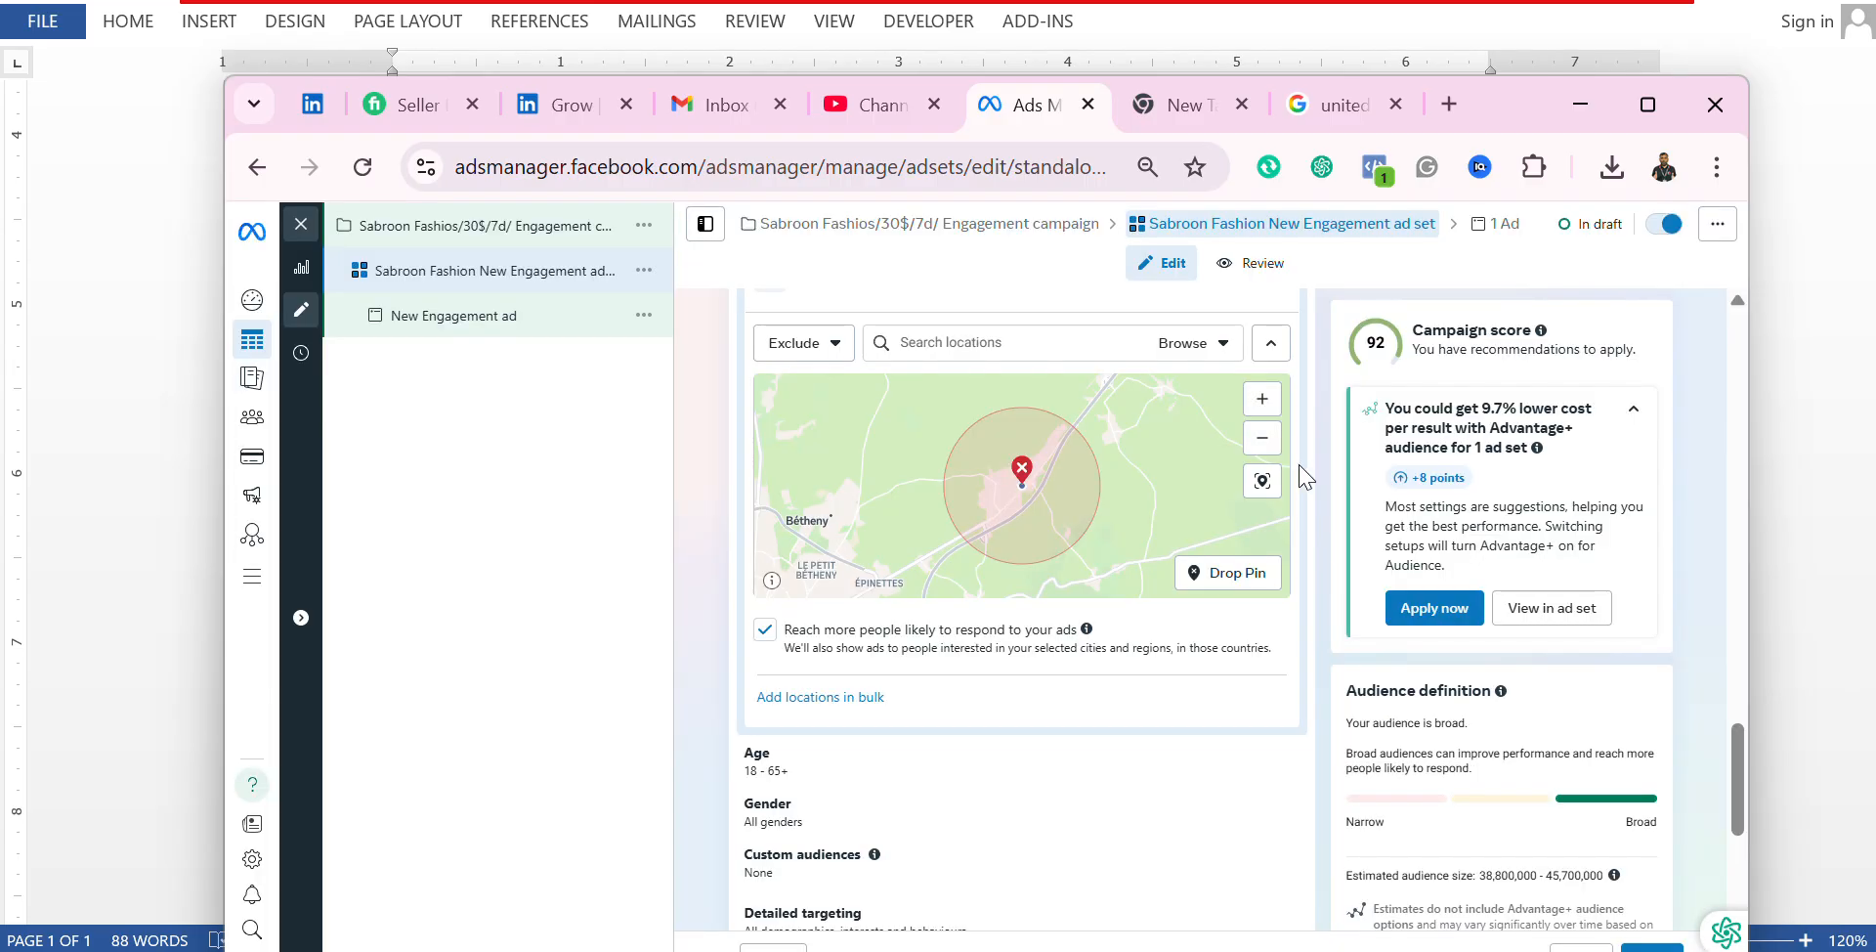
Step: Remove the excluded Comila location in France from the audience and close the locations editor
{"action": "scroll", "coordinate": [1093, 664], "scroll_direction": "up", "scroll_amount": 2}
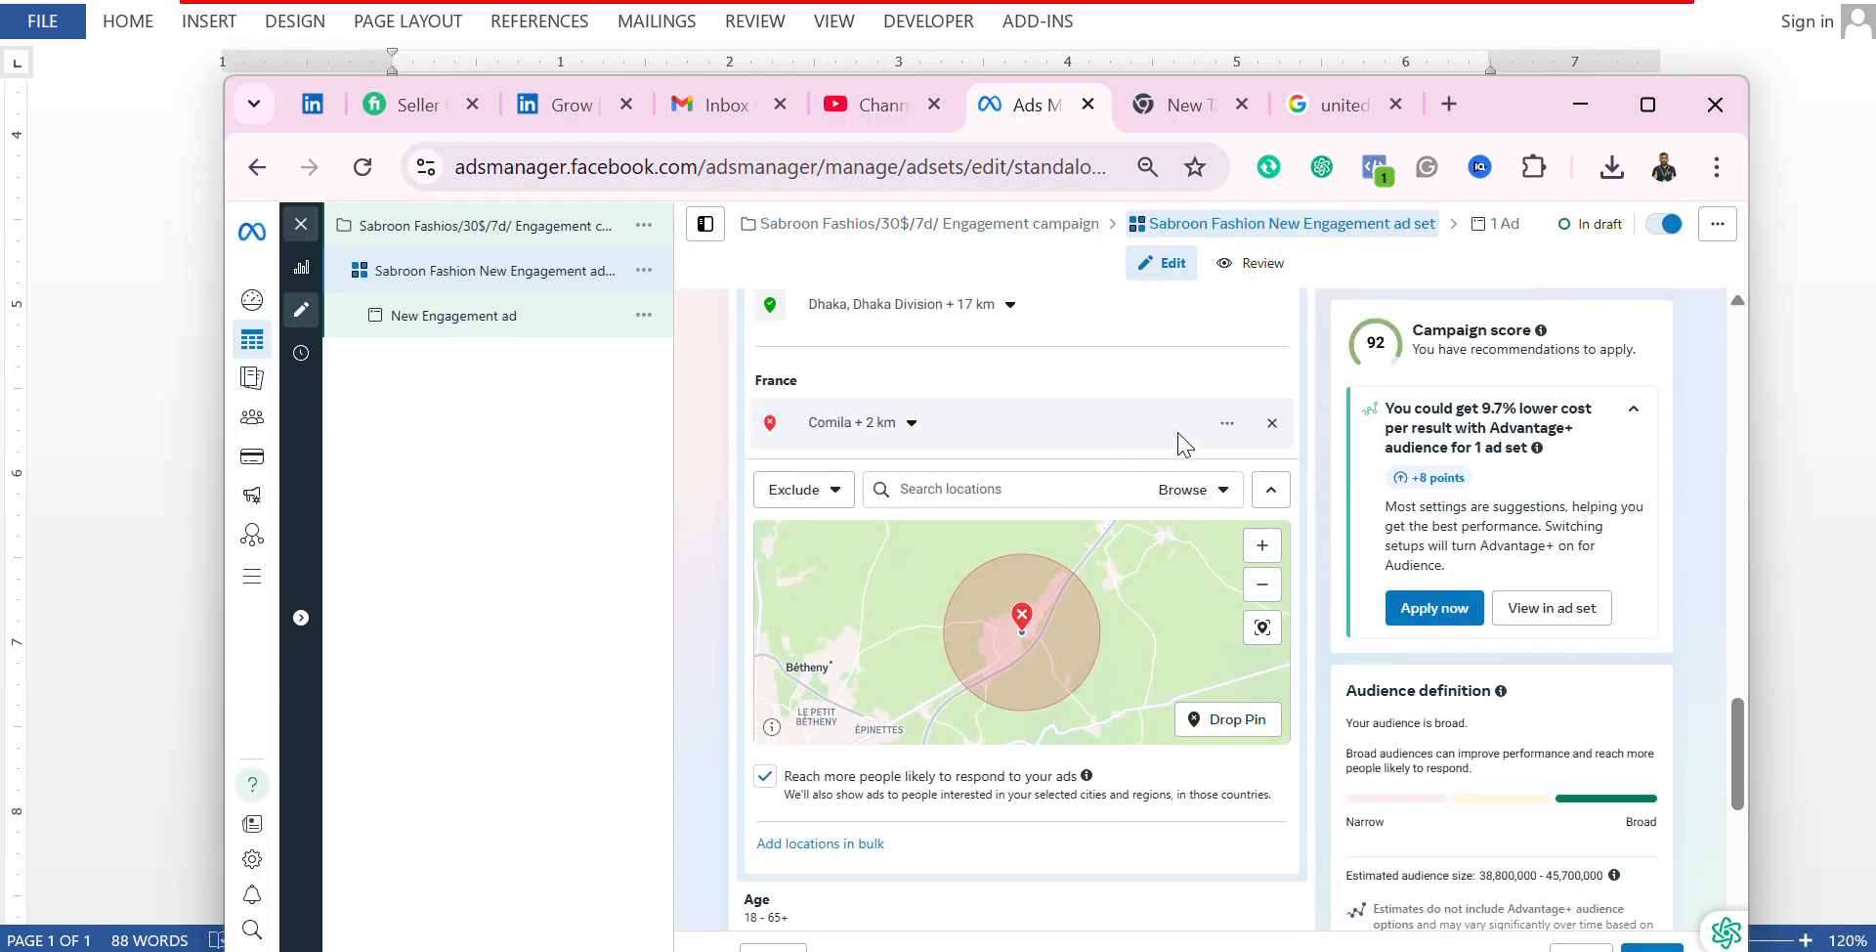
{"action": "left_click", "coordinate": [1271, 424]}
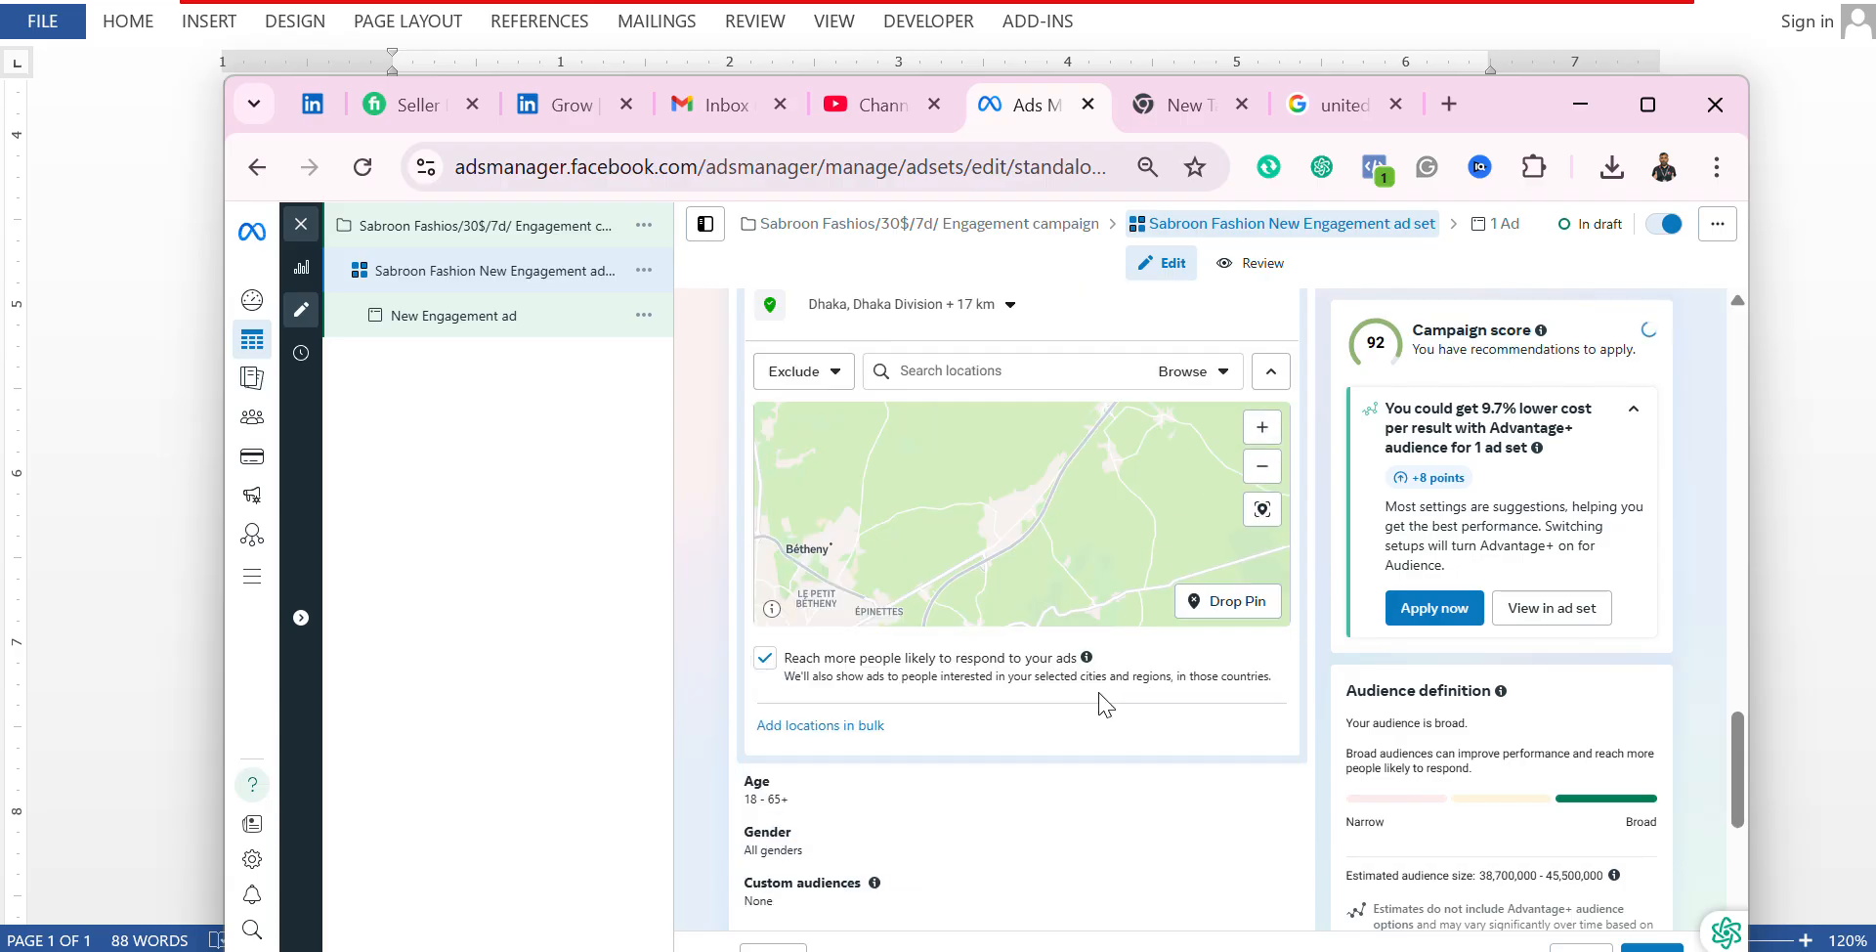
{"action": "scroll", "coordinate": [971, 678], "scroll_direction": "up", "scroll_amount": 2}
{"action": "scroll", "coordinate": [1055, 468], "scroll_direction": "up", "scroll_amount": 3}
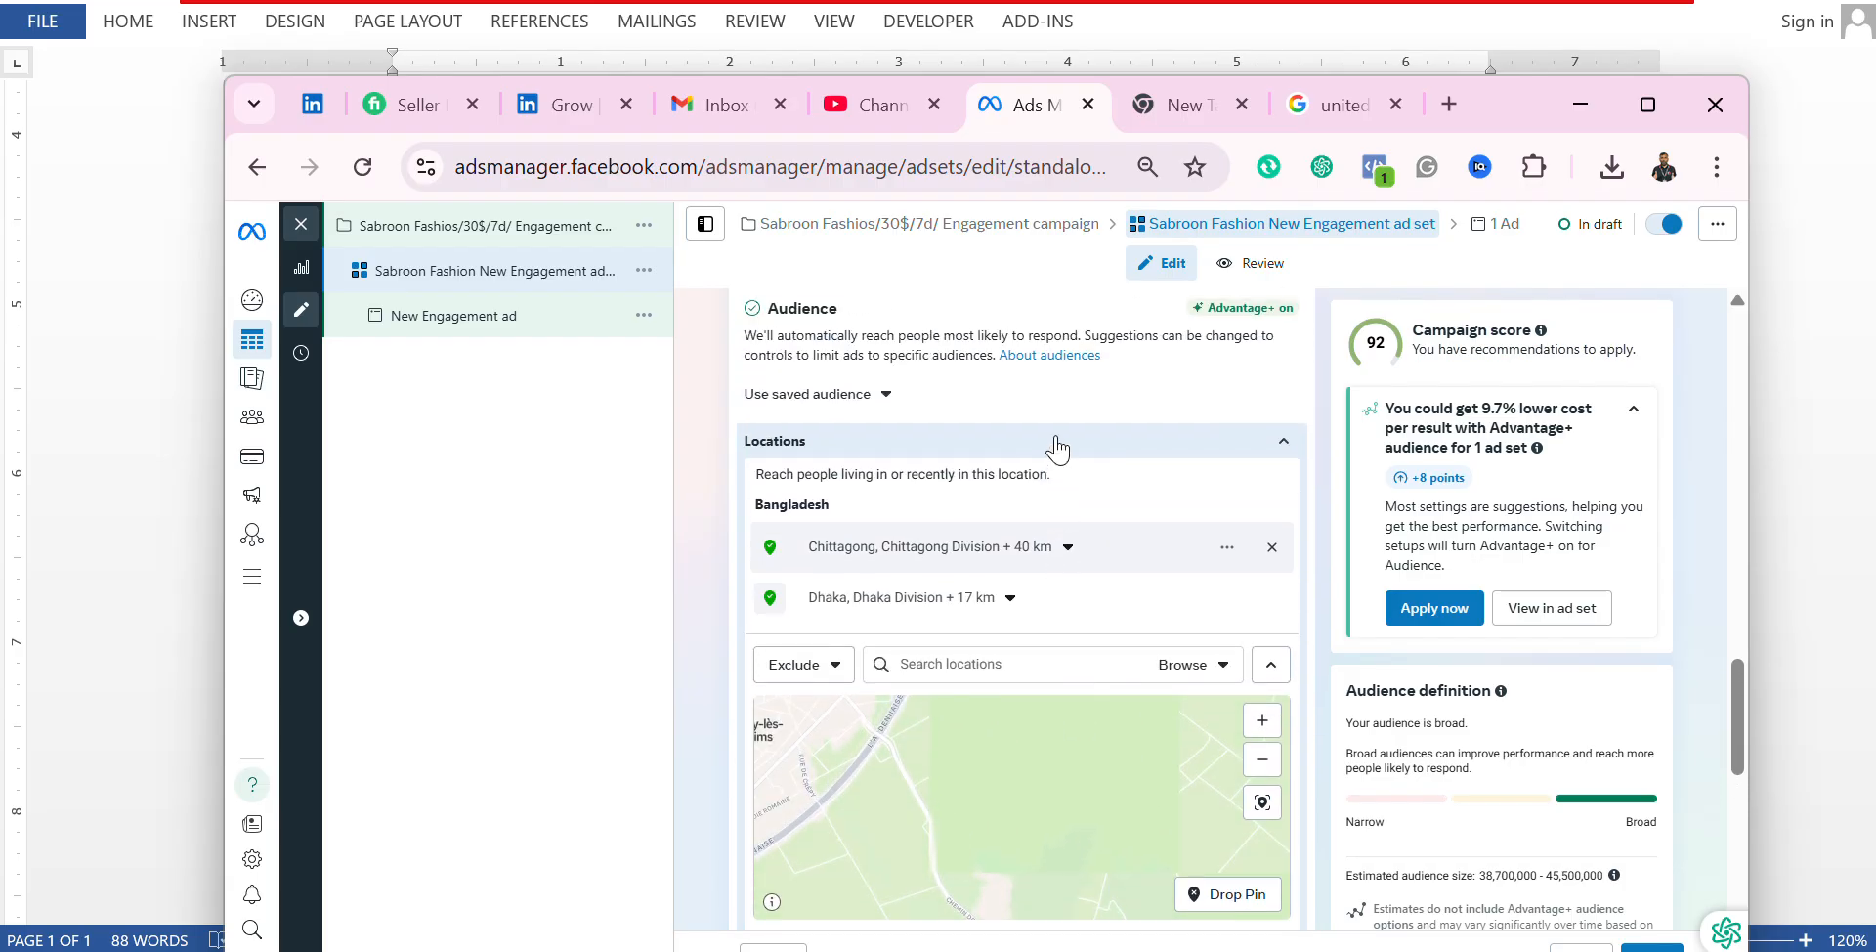
{"action": "left_click", "coordinate": [1281, 590]}
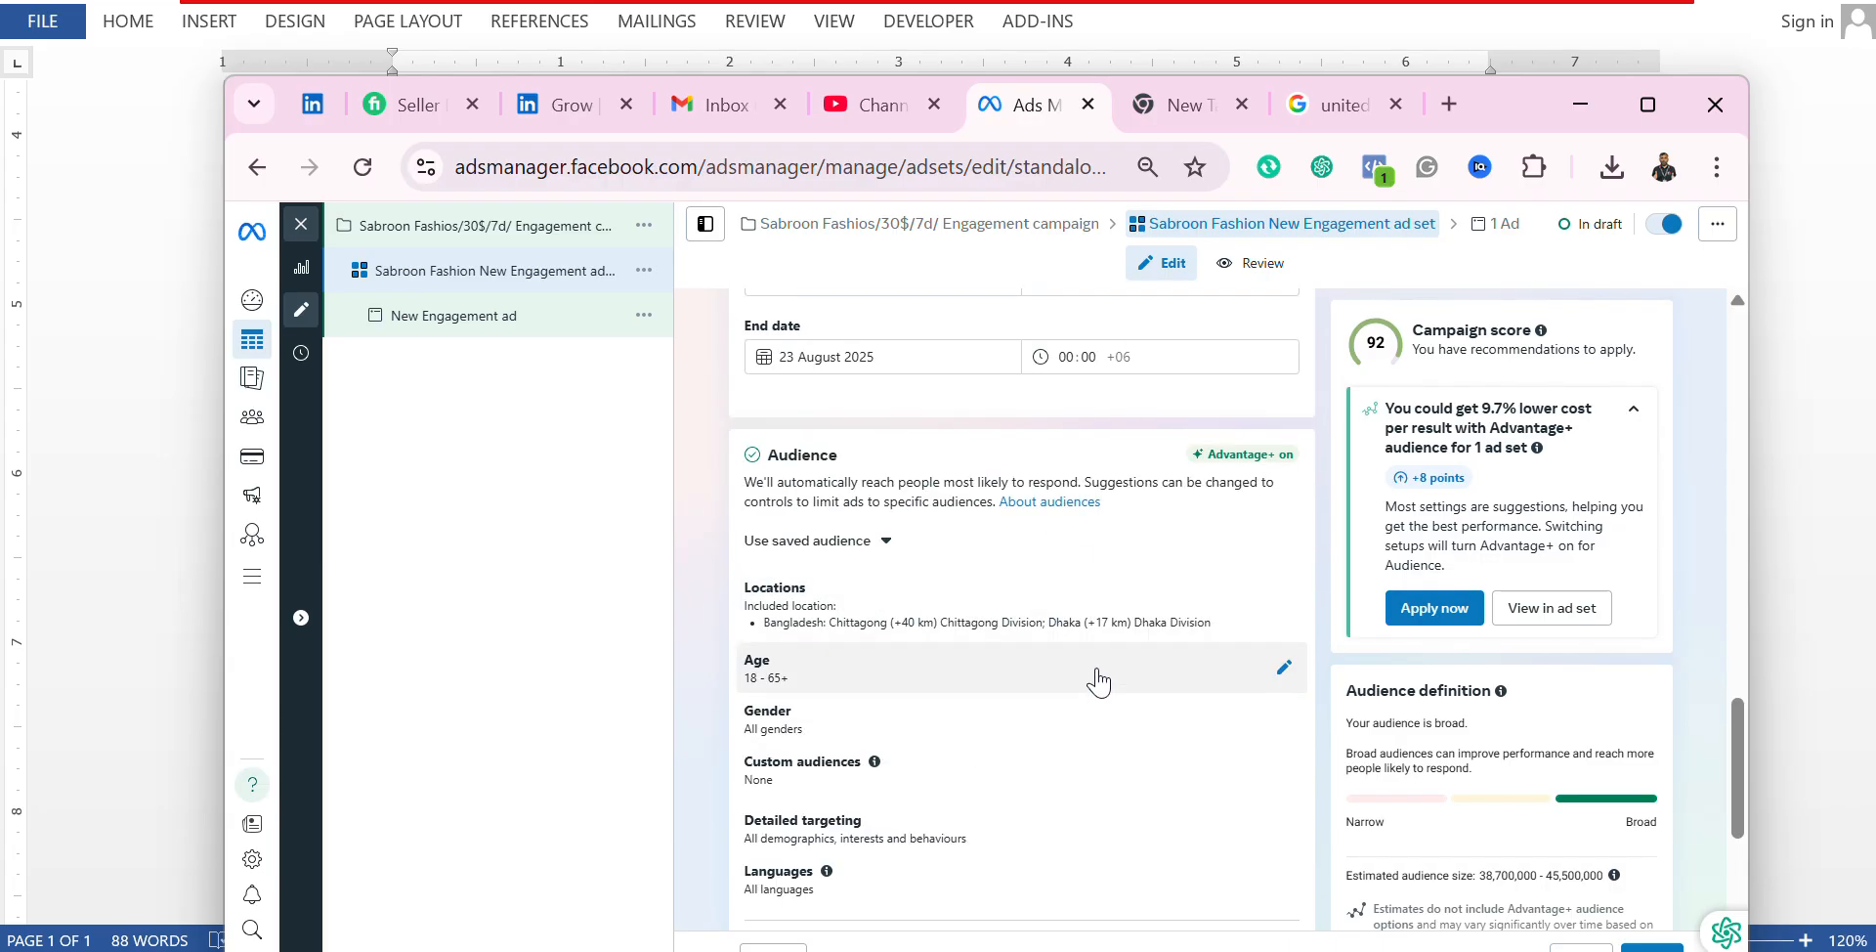
Step: Search the audience locations for "rajshahi" and include the city of Rajshahi, Rajshahi Division
{"action": "left_click", "coordinate": [1286, 610]}
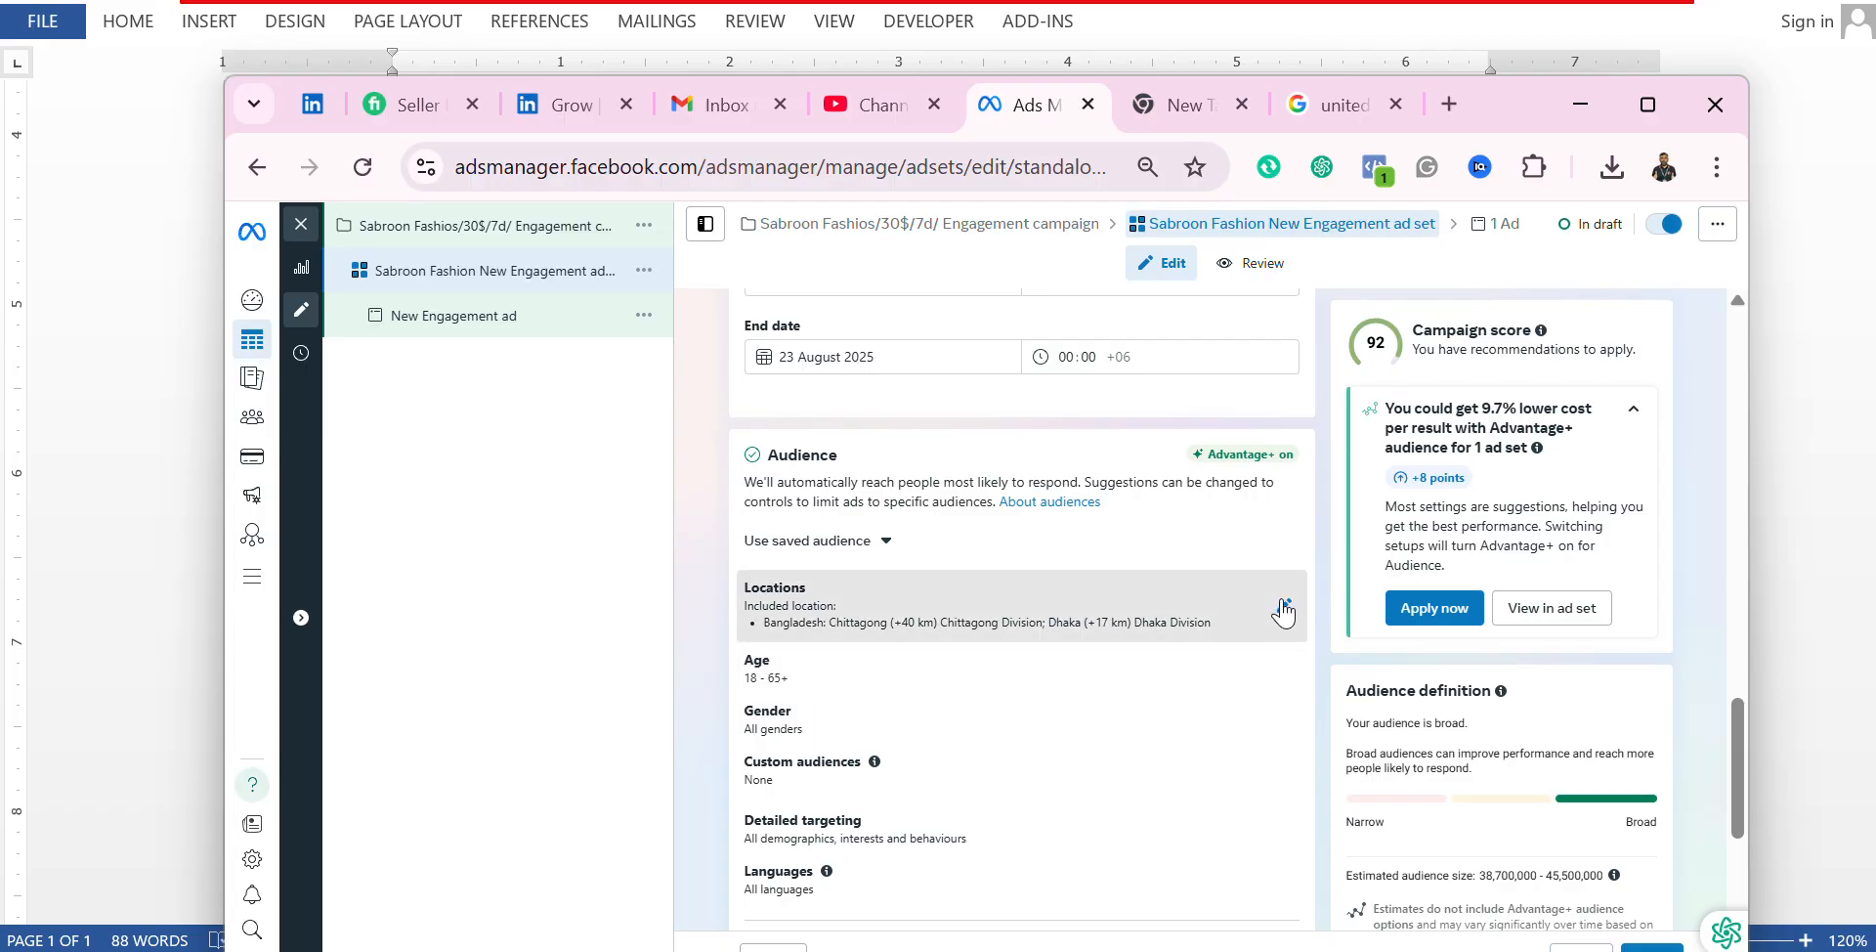
{"action": "scroll", "coordinate": [997, 724], "scroll_direction": "down", "scroll_amount": 1}
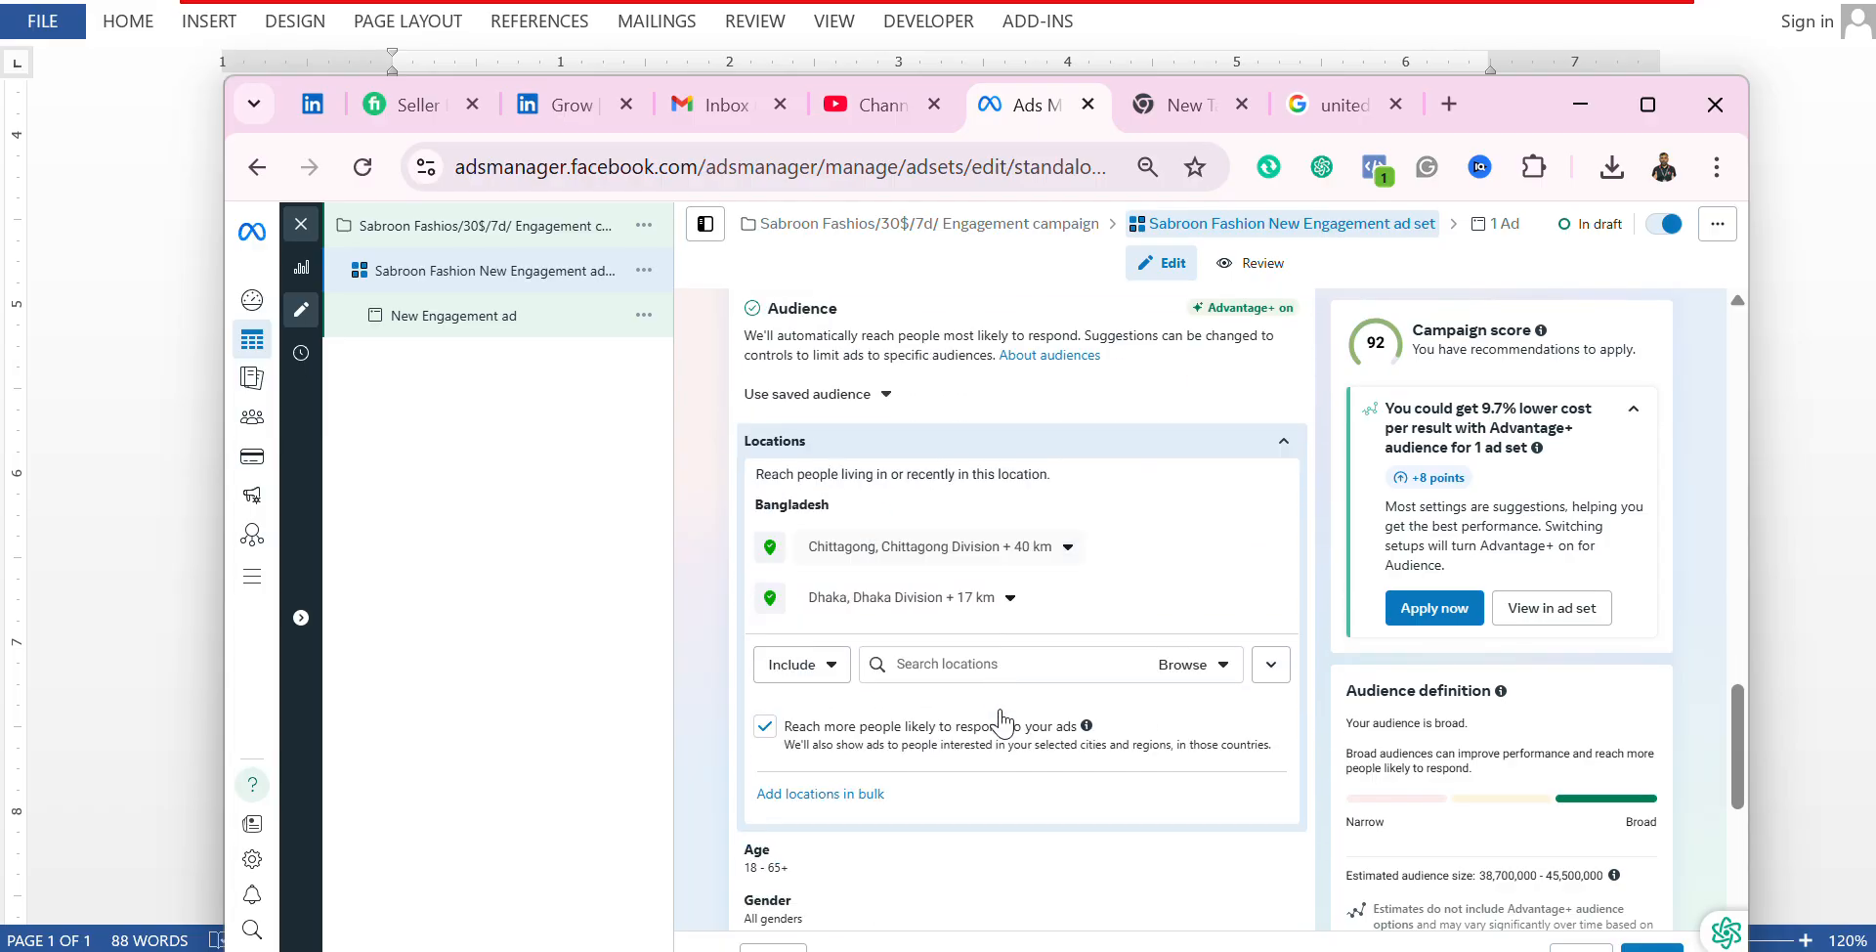
{"action": "left_click", "coordinate": [980, 663]}
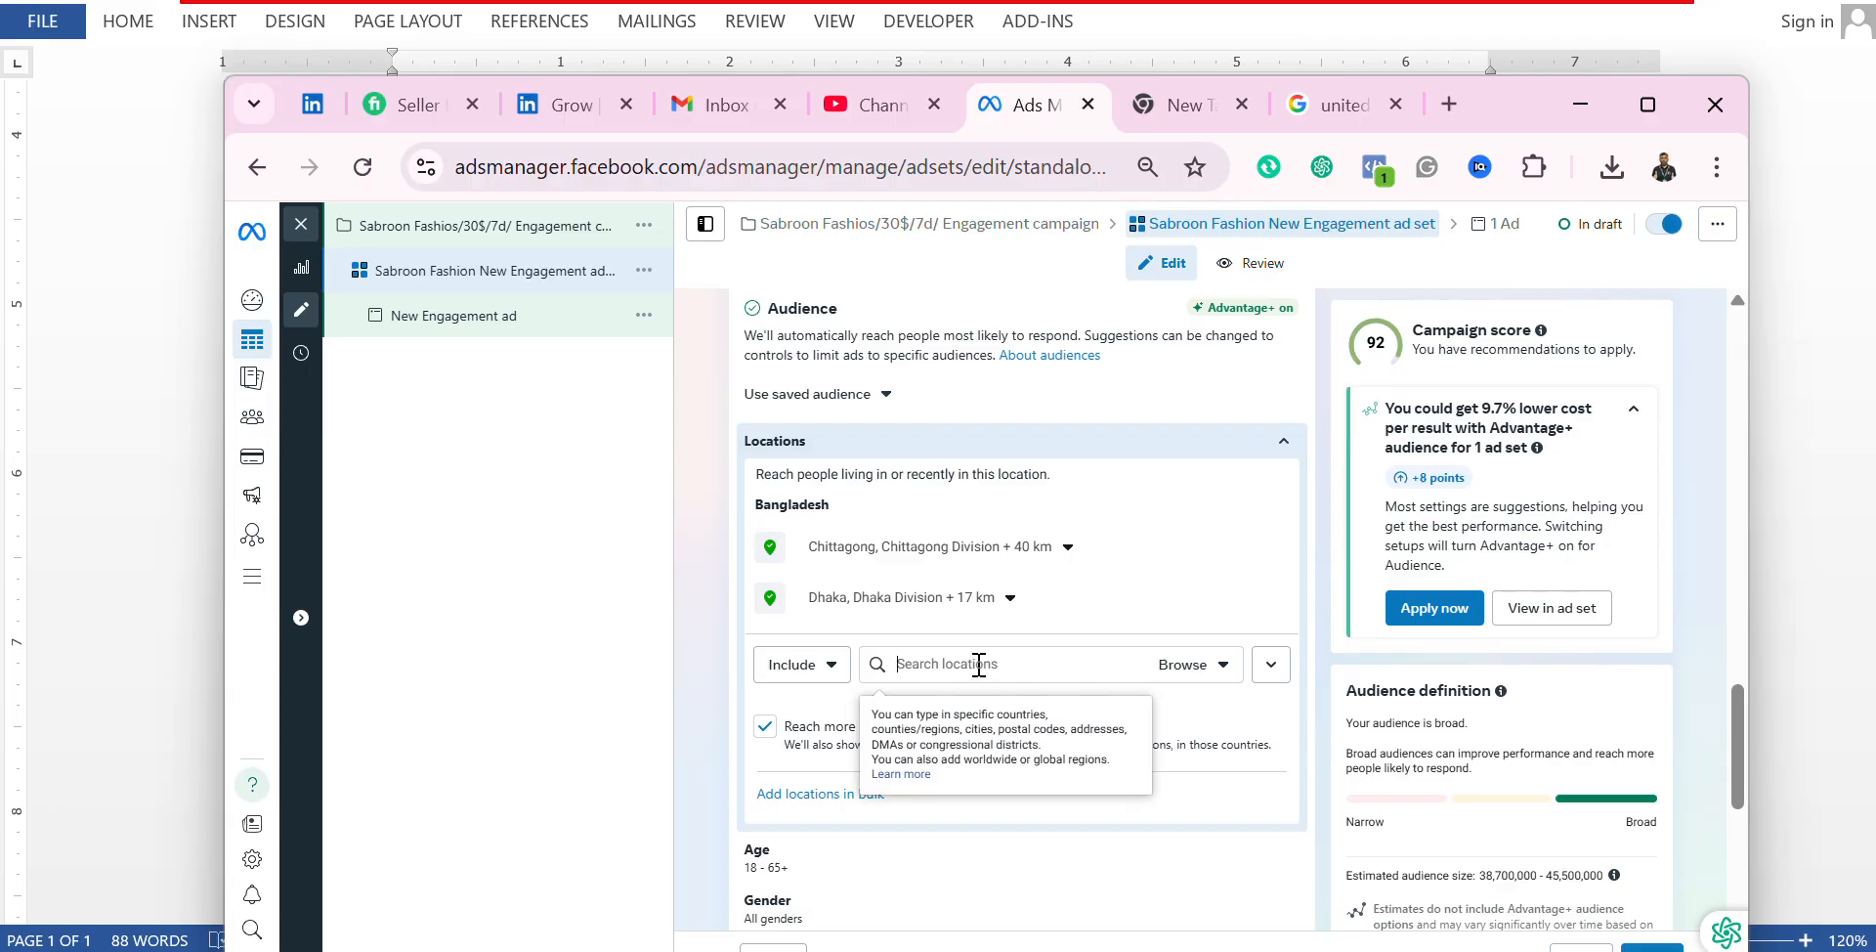
{"action": "type", "text": "raj"}
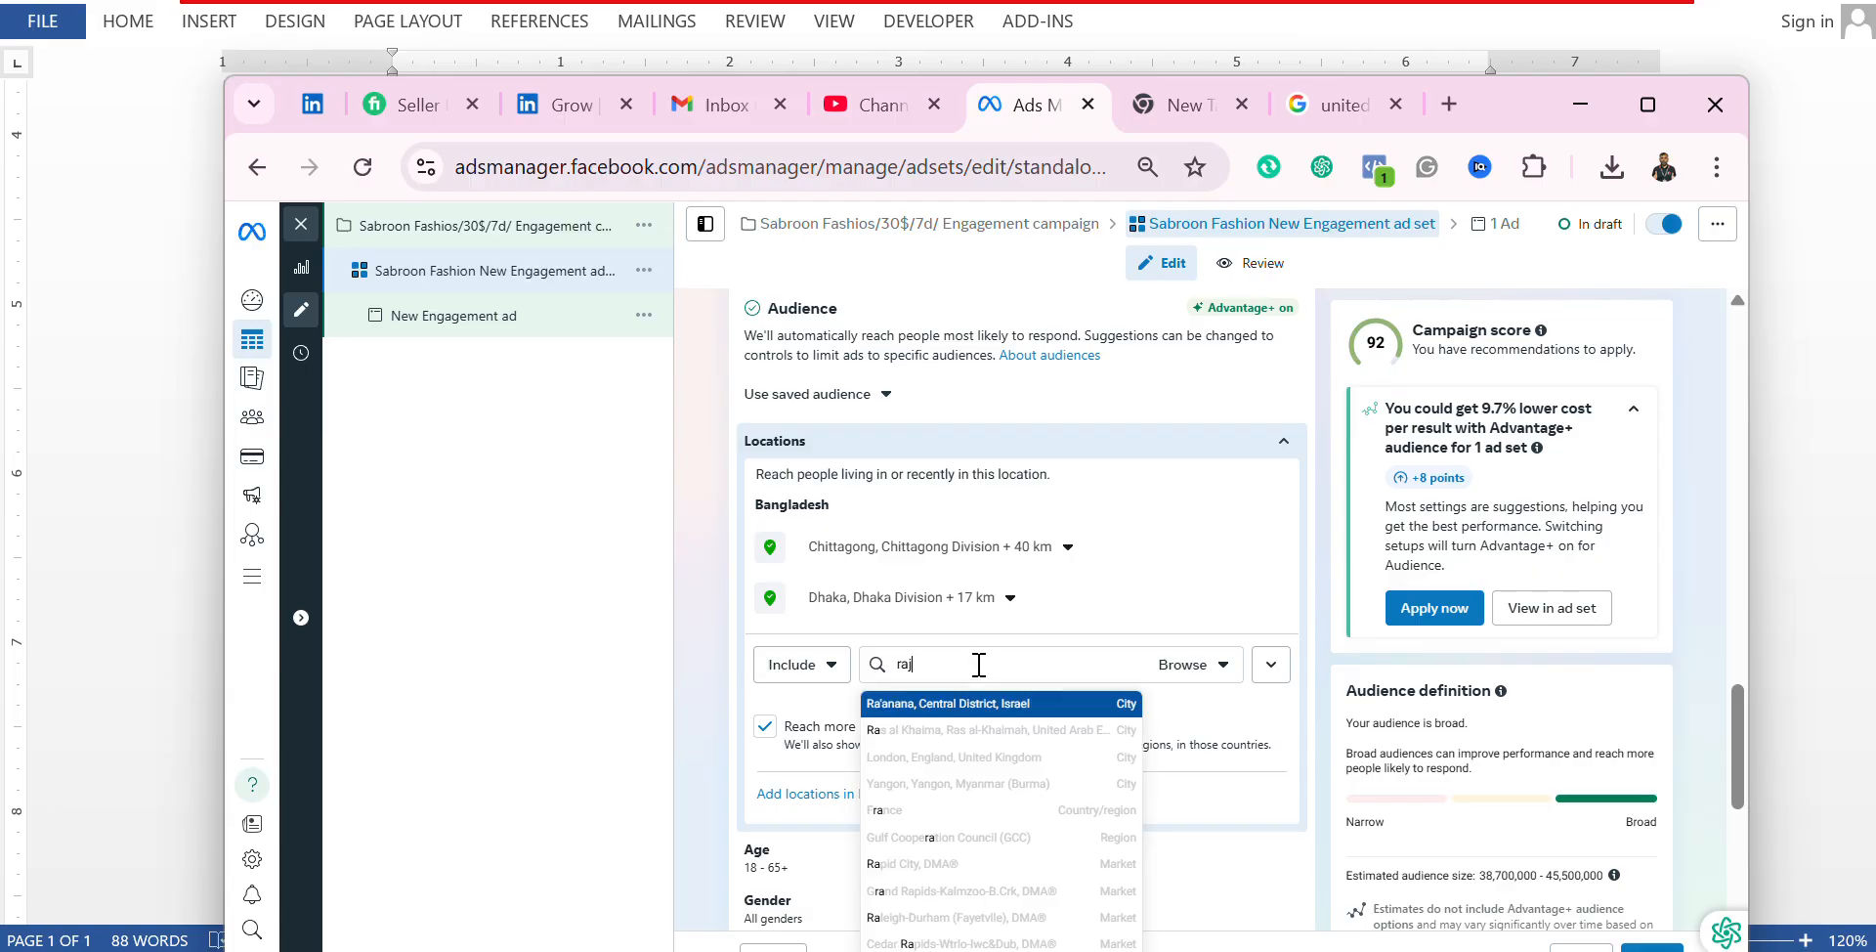
{"action": "type", "text": "sh"}
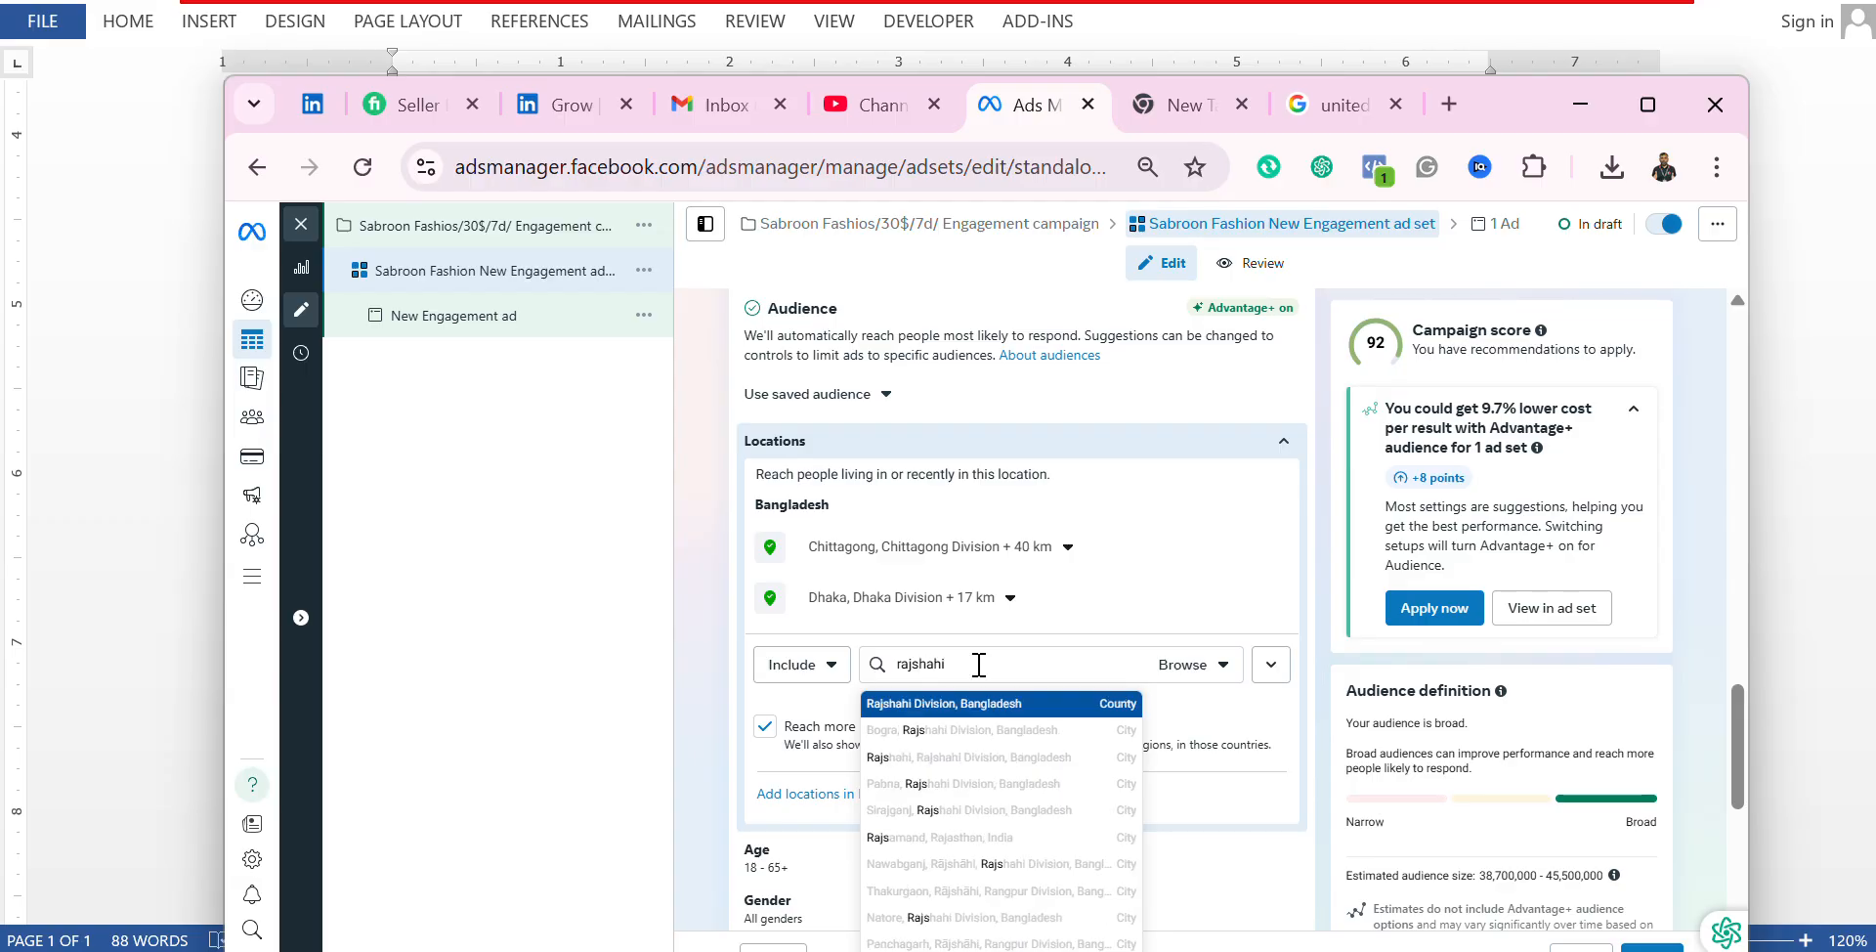
{"action": "type", "text": "ahi"}
{"action": "left_click", "coordinate": [946, 757]}
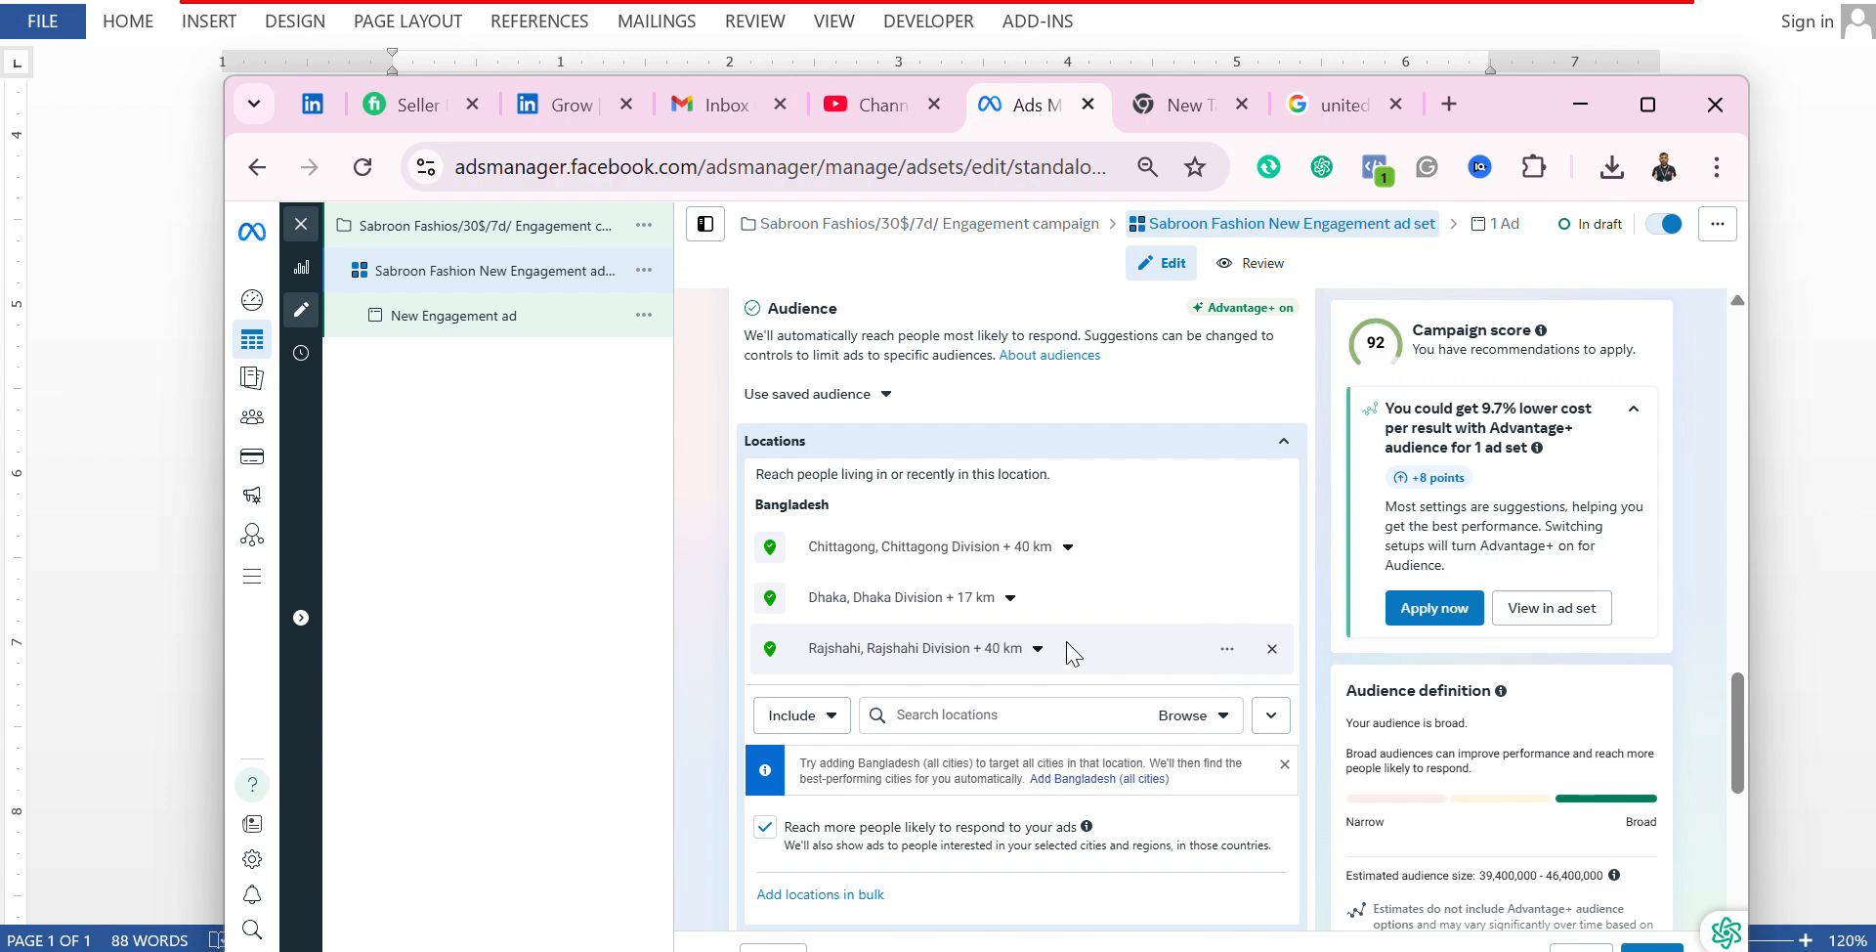
Step: Check the radius options for Rajshahi and the area it covers on the locations map
{"action": "left_click", "coordinate": [1038, 650]}
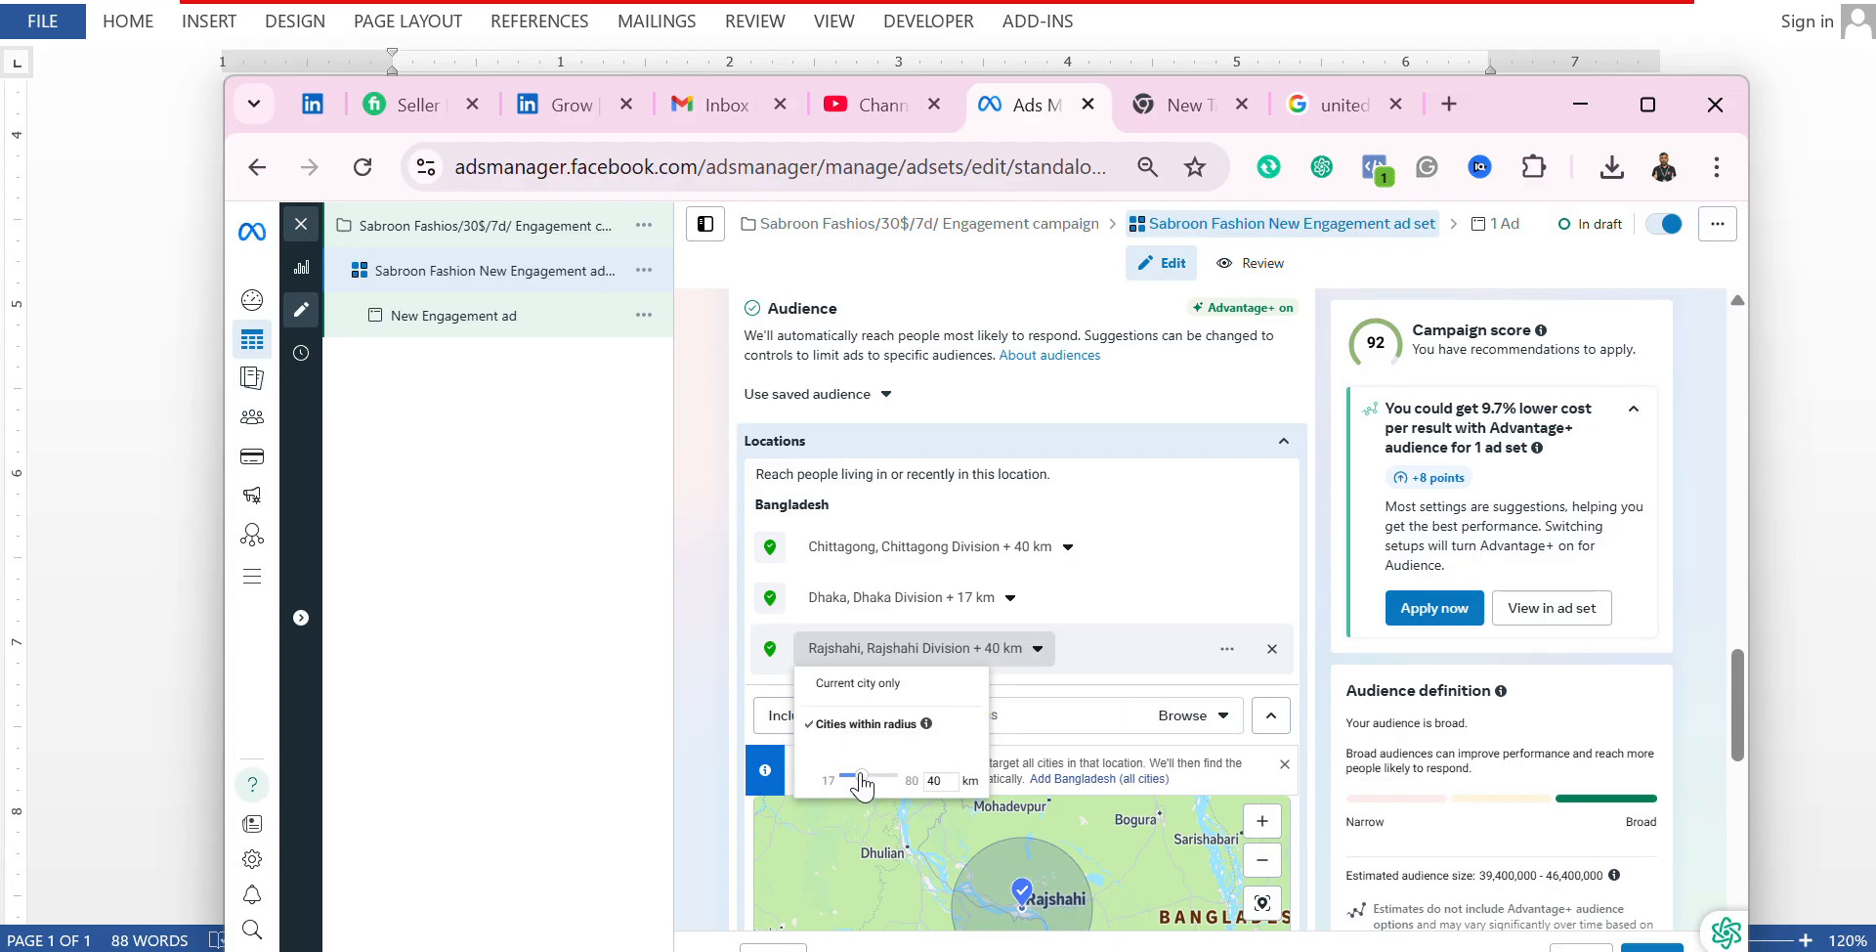
{"action": "left_click", "coordinate": [1110, 616]}
{"action": "scroll", "coordinate": [1021, 806], "scroll_direction": "down", "scroll_amount": 2}
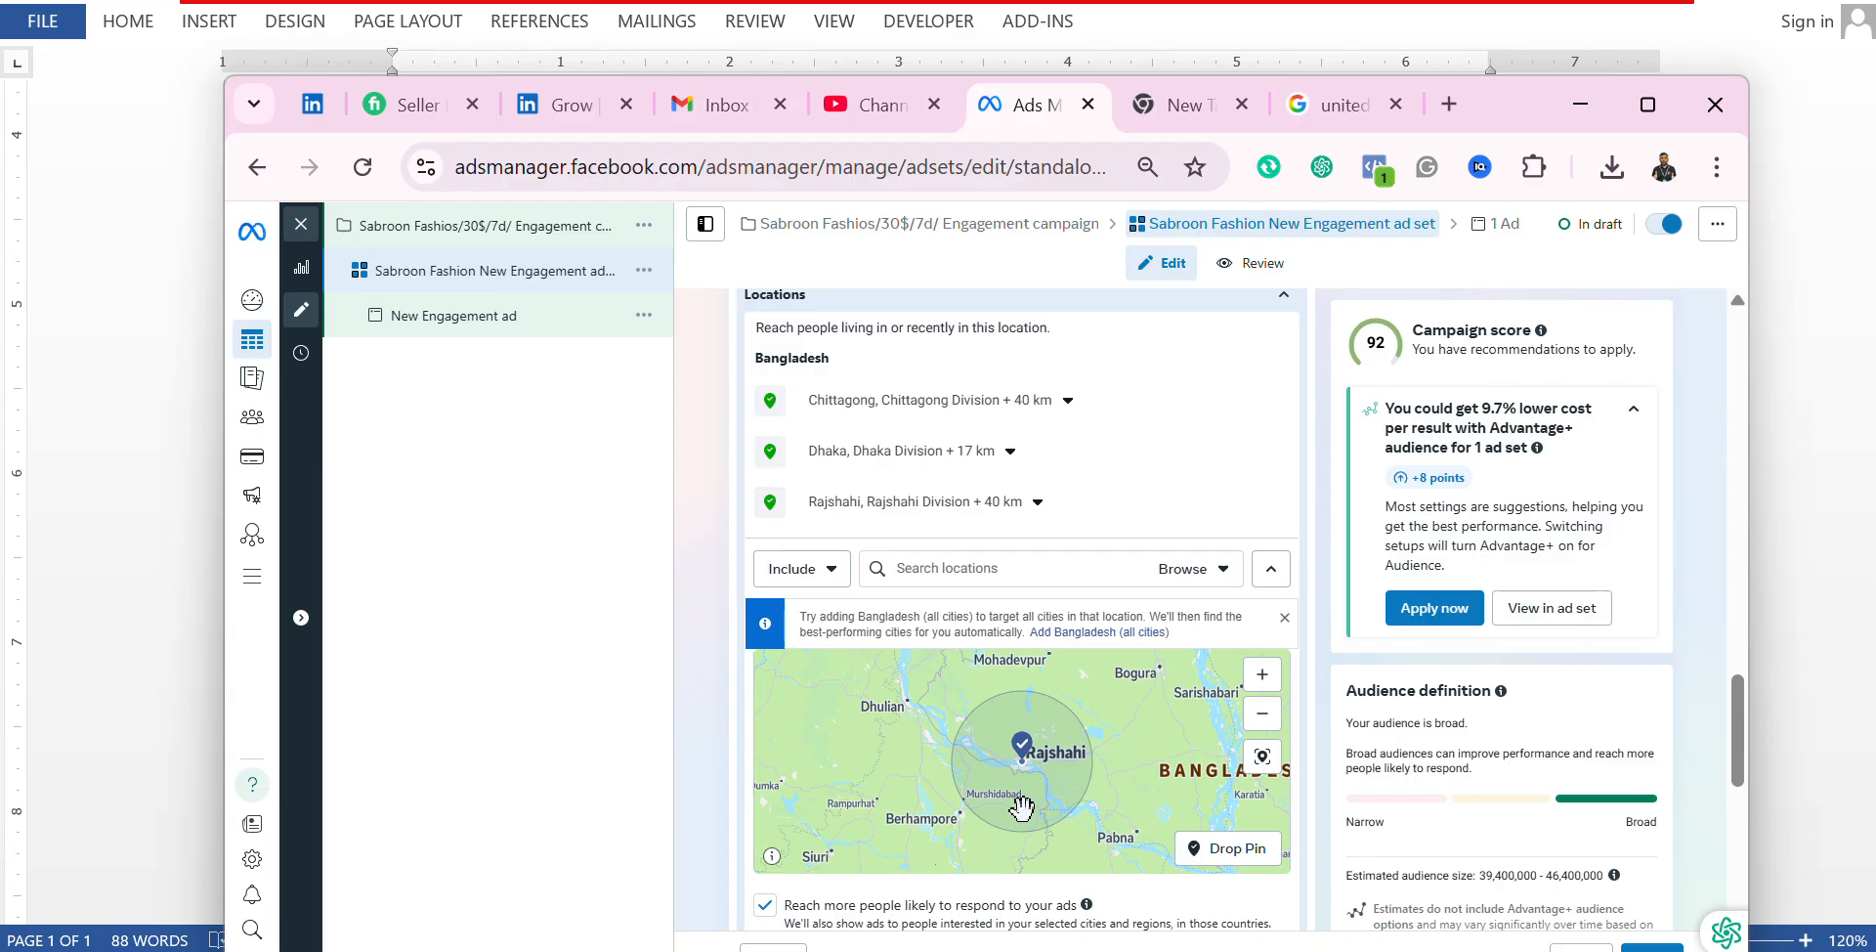
{"action": "scroll", "coordinate": [1016, 792], "scroll_direction": "up", "scroll_amount": 2}
{"action": "scroll", "coordinate": [1036, 782], "scroll_direction": "down", "scroll_amount": 2}
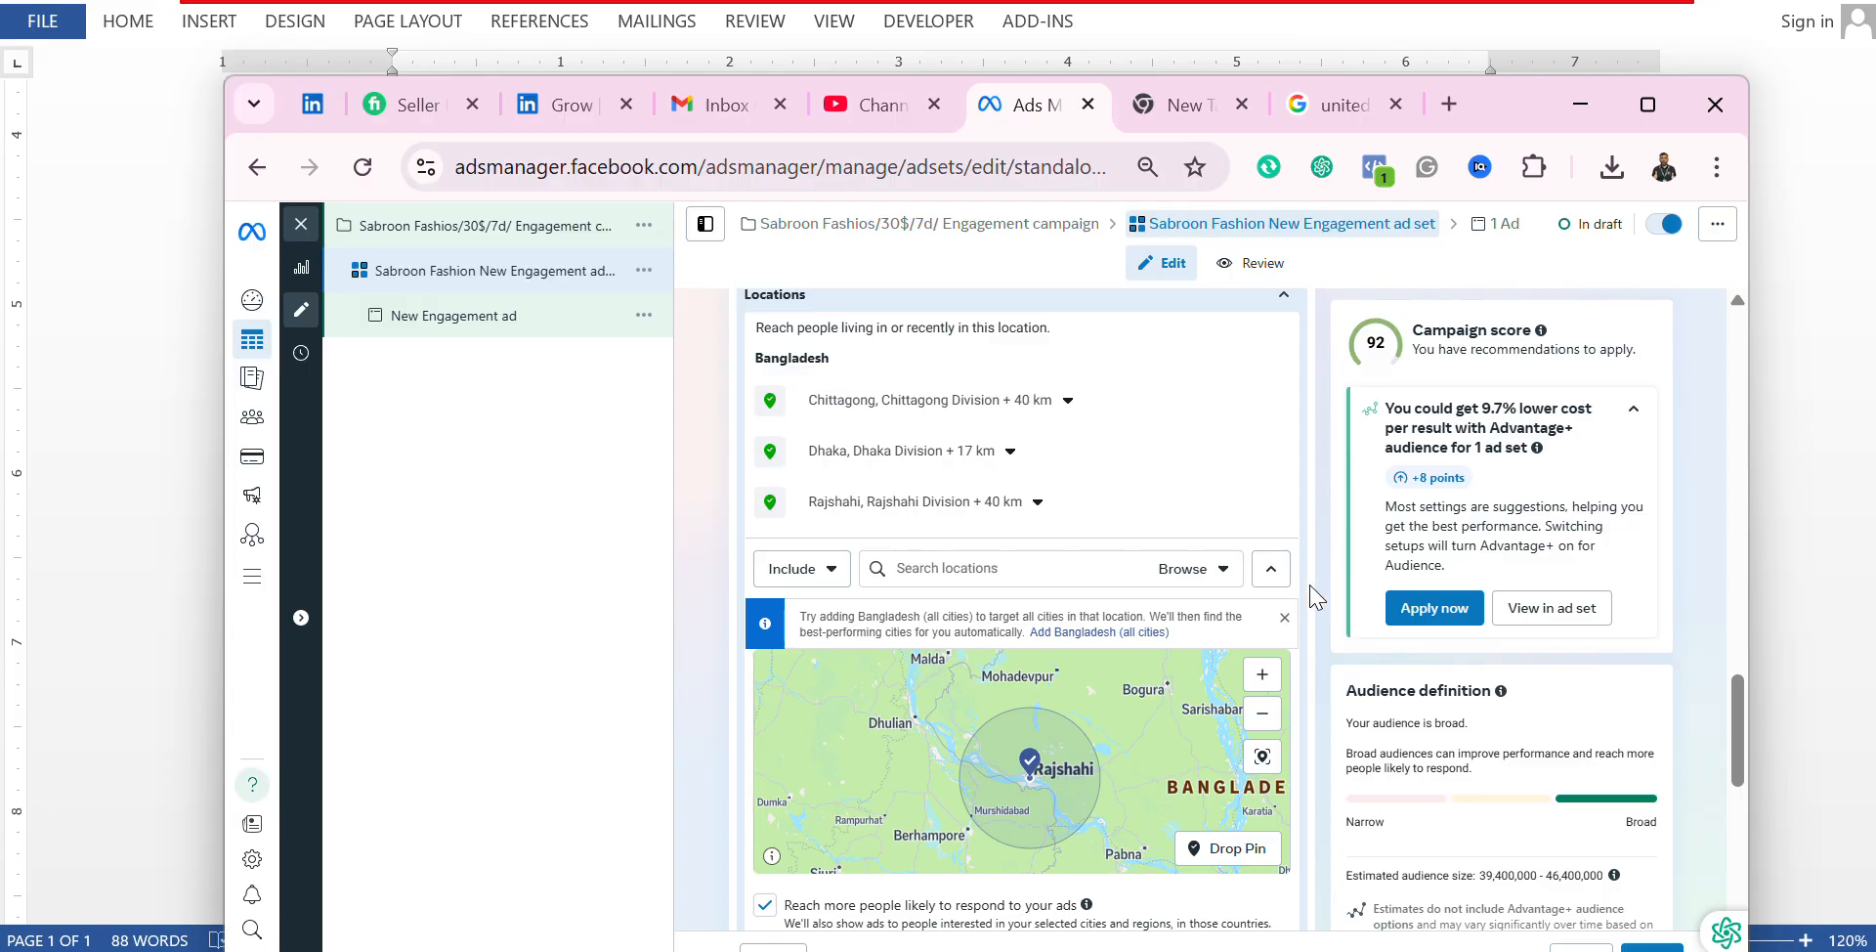
Step: Set the audience's maximum age to 31 and restrict its gender to Women
{"action": "left_click_drag", "start_coordinate": [1741, 733], "coordinate": [1746, 793]}
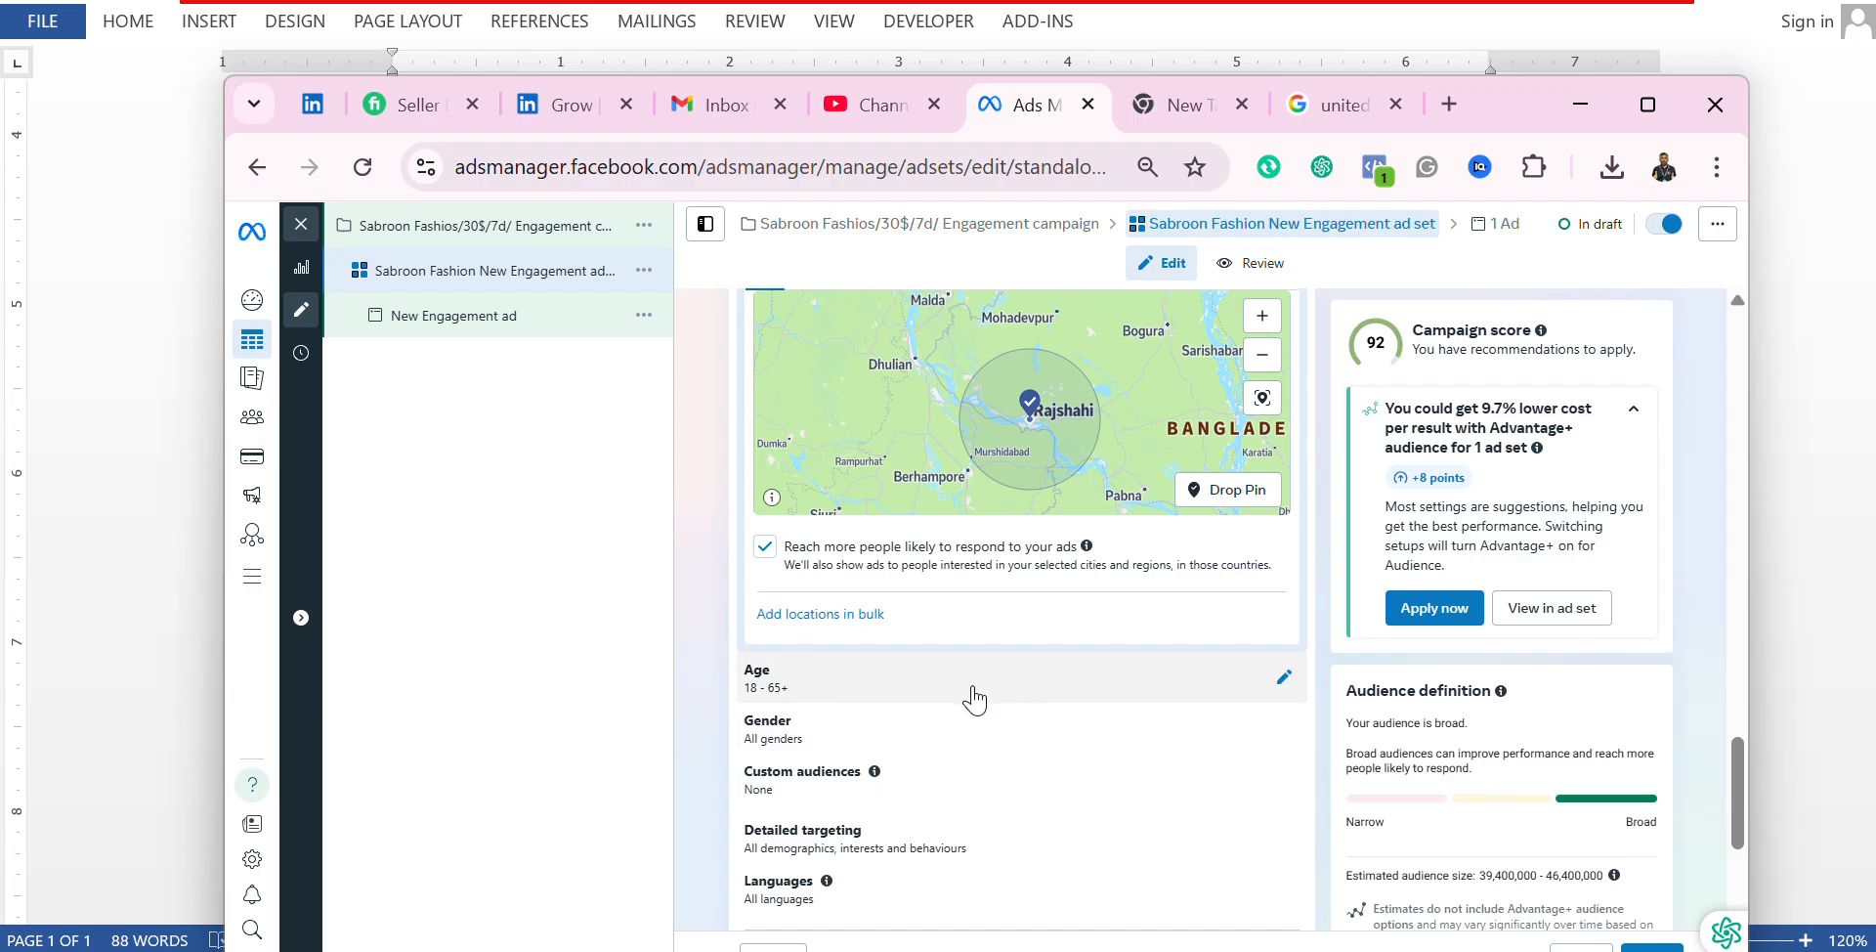
{"action": "left_click", "coordinate": [1281, 677]}
{"action": "scroll", "coordinate": [955, 659], "scroll_direction": "down", "scroll_amount": 4}
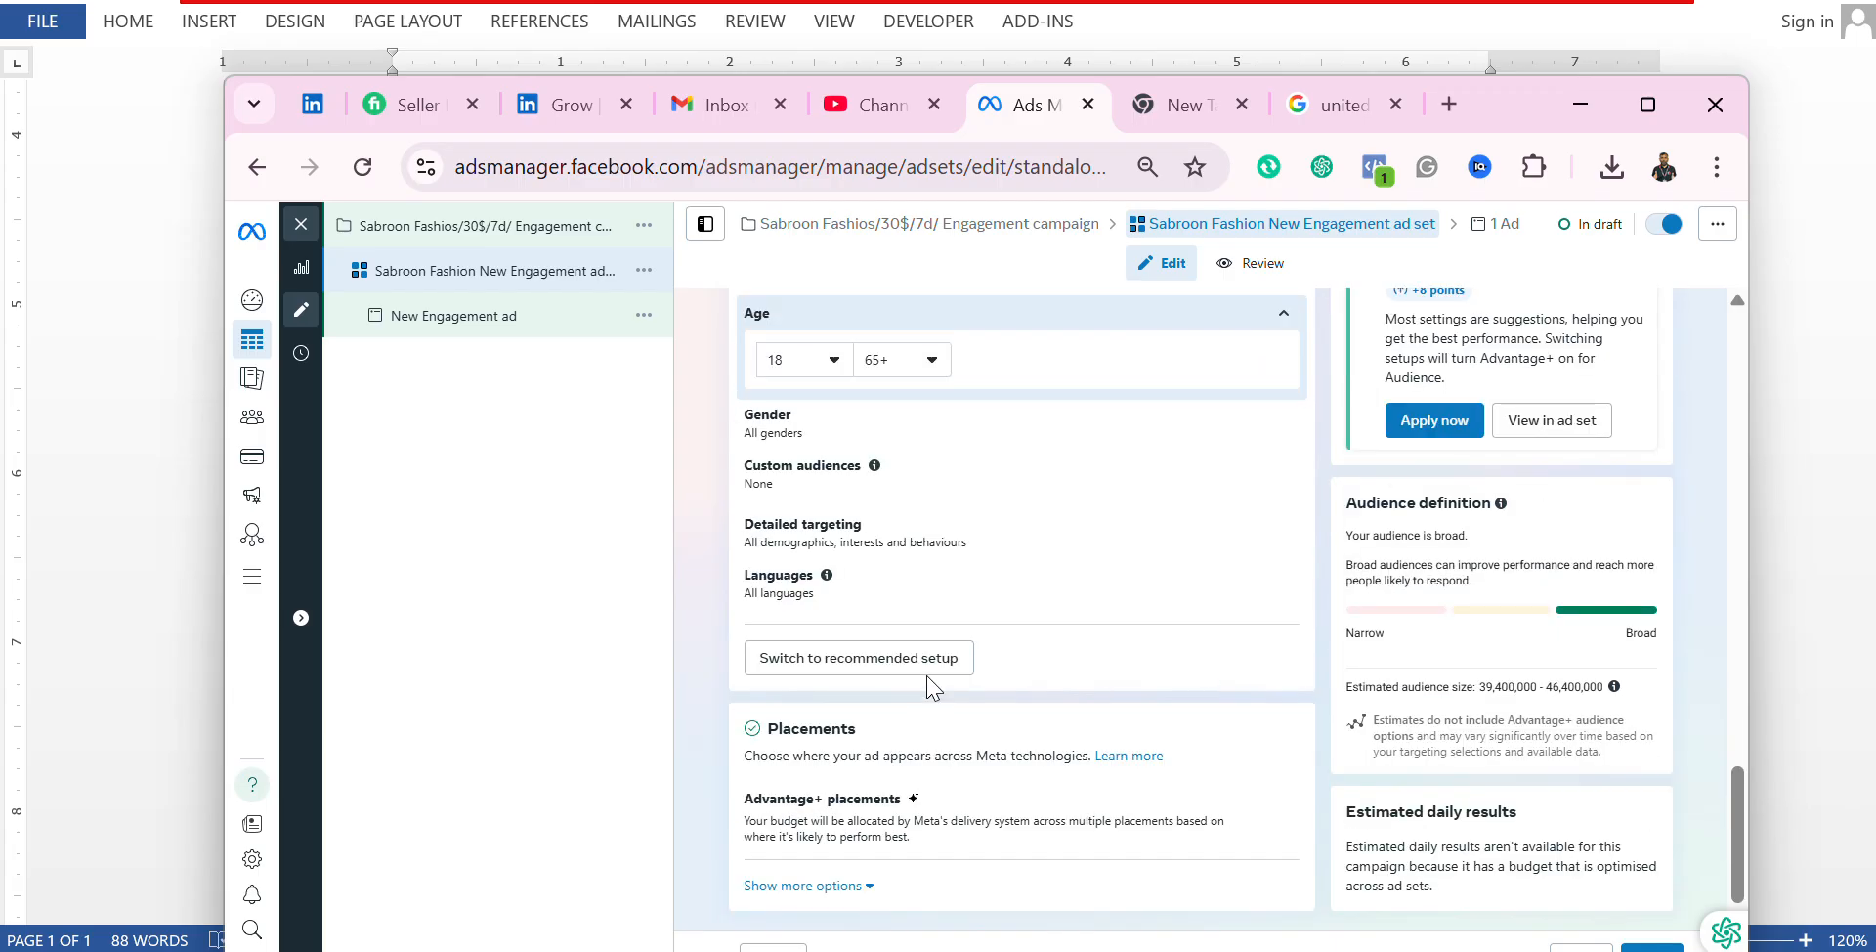
{"action": "scroll", "coordinate": [938, 531], "scroll_direction": "up", "scroll_amount": 2}
{"action": "left_click", "coordinate": [931, 517]}
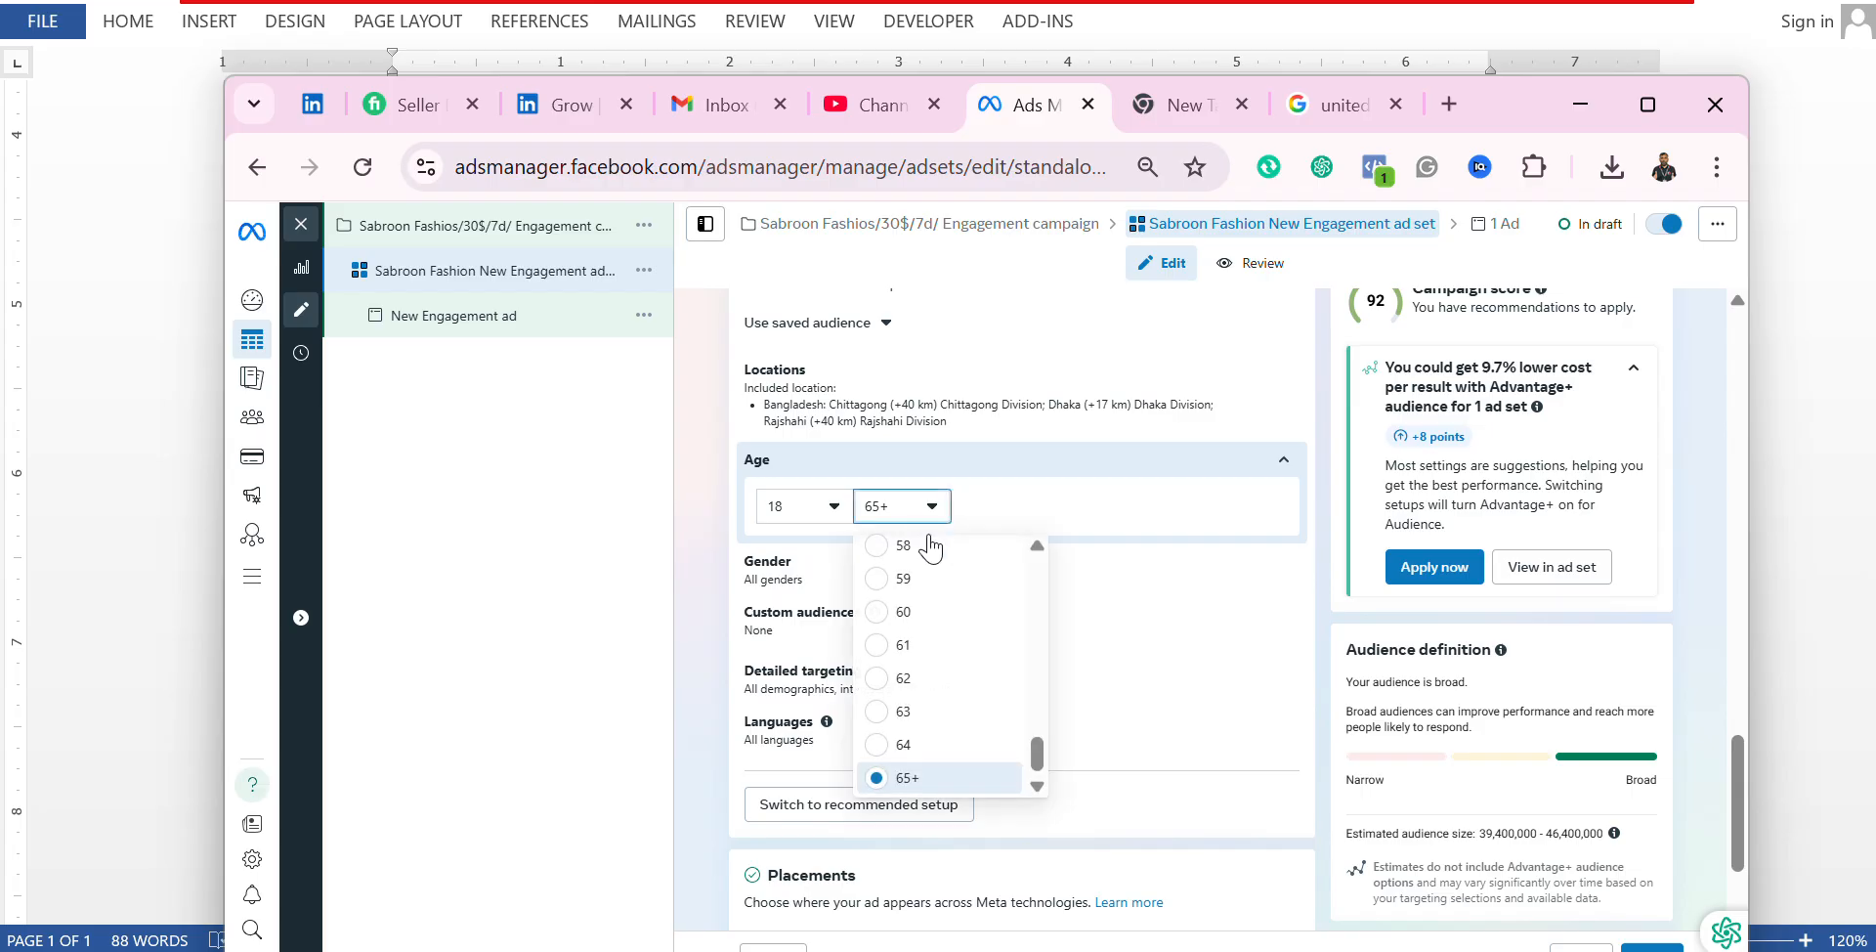
{"action": "scroll", "coordinate": [911, 664], "scroll_direction": "up", "scroll_amount": 3}
{"action": "scroll", "coordinate": [911, 674], "scroll_direction": "up", "scroll_amount": 7}
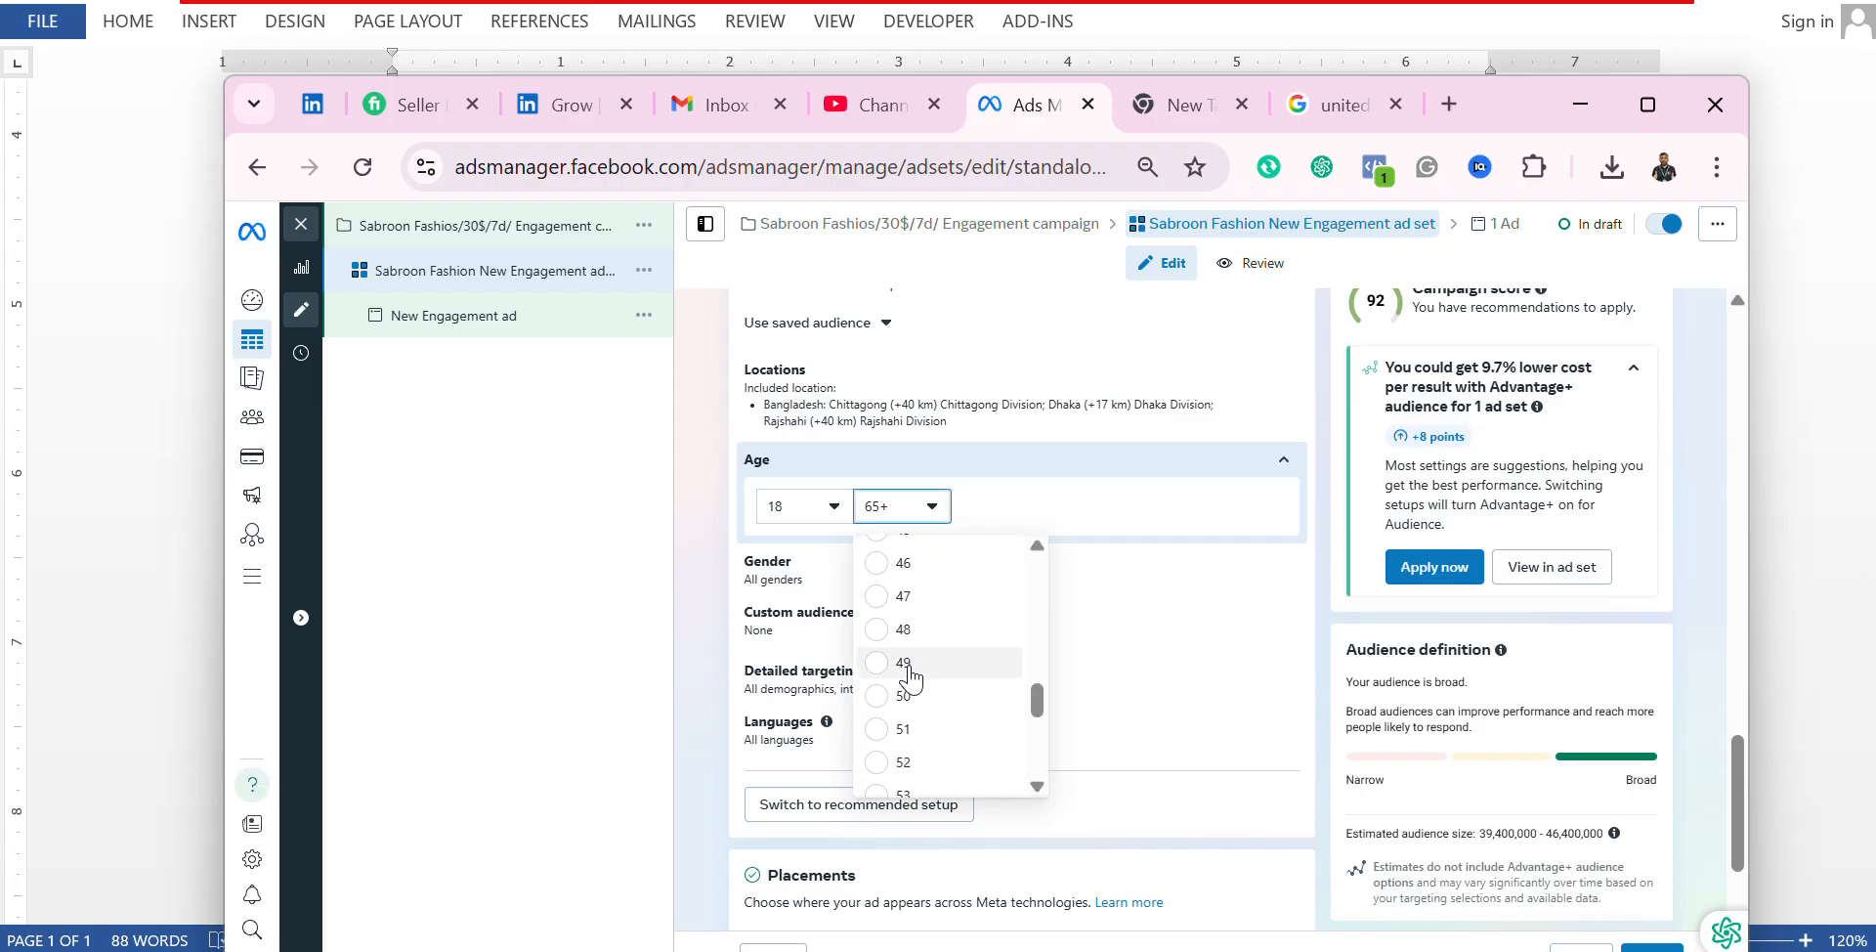
{"action": "left_click", "coordinate": [876, 639]}
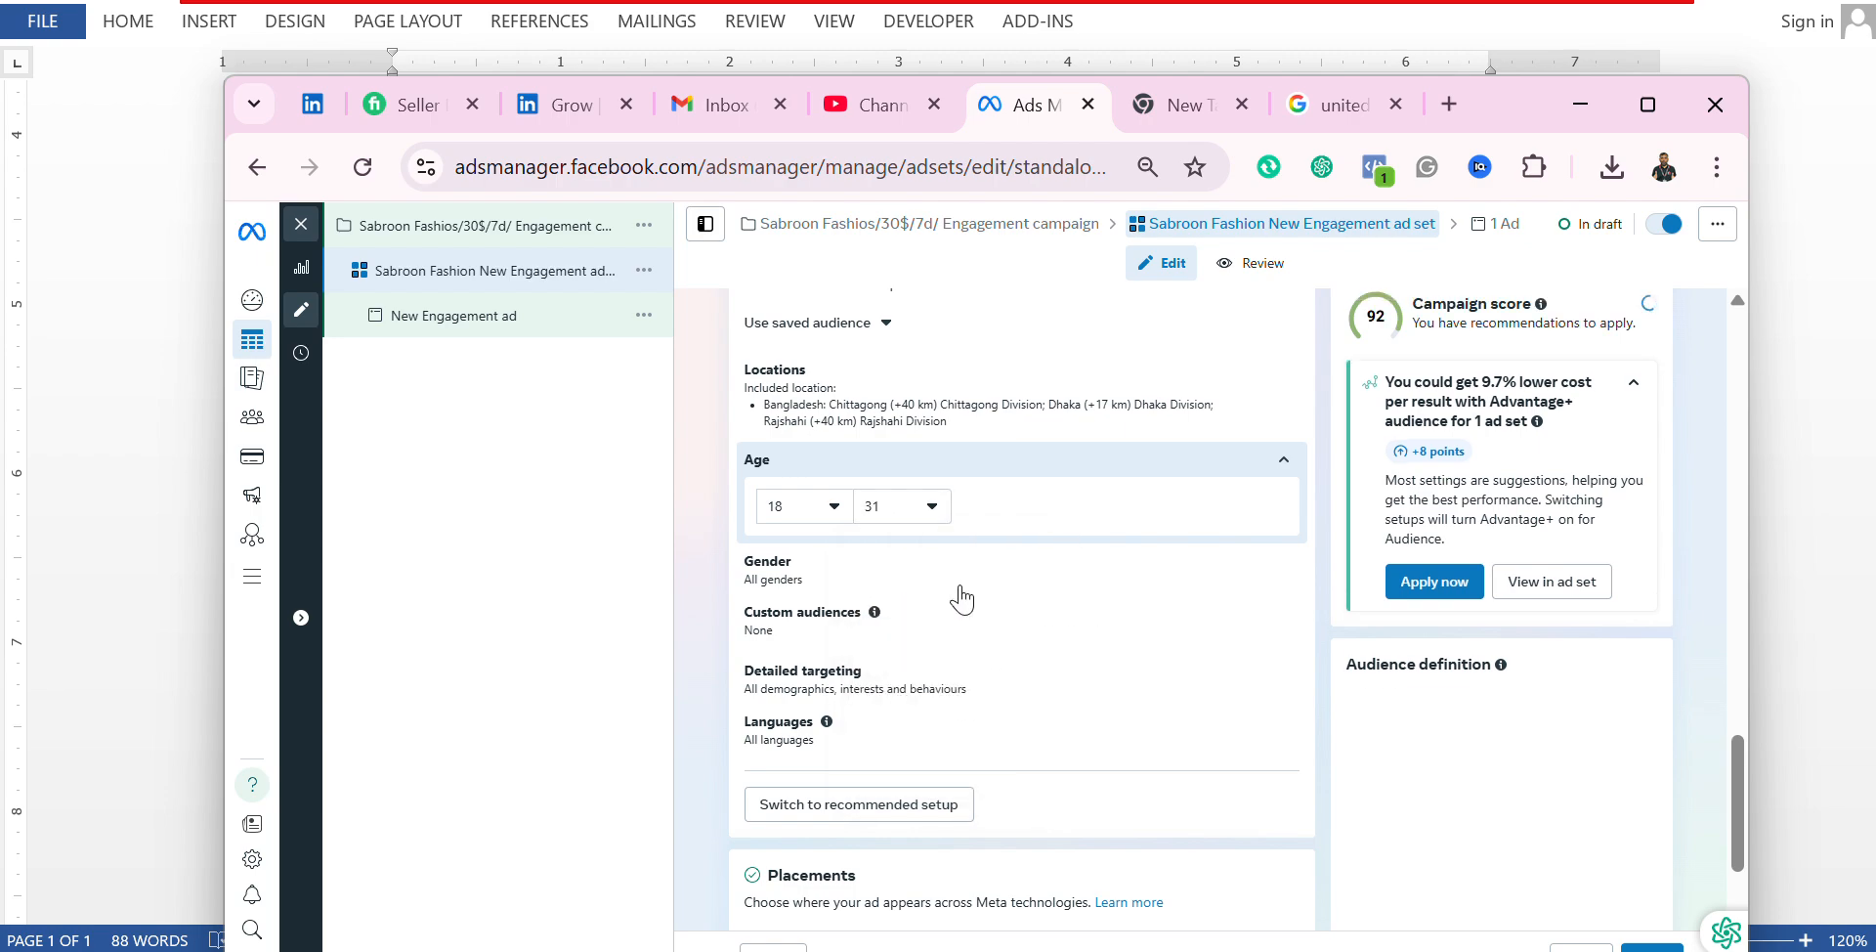
{"action": "left_click", "coordinate": [1281, 577]}
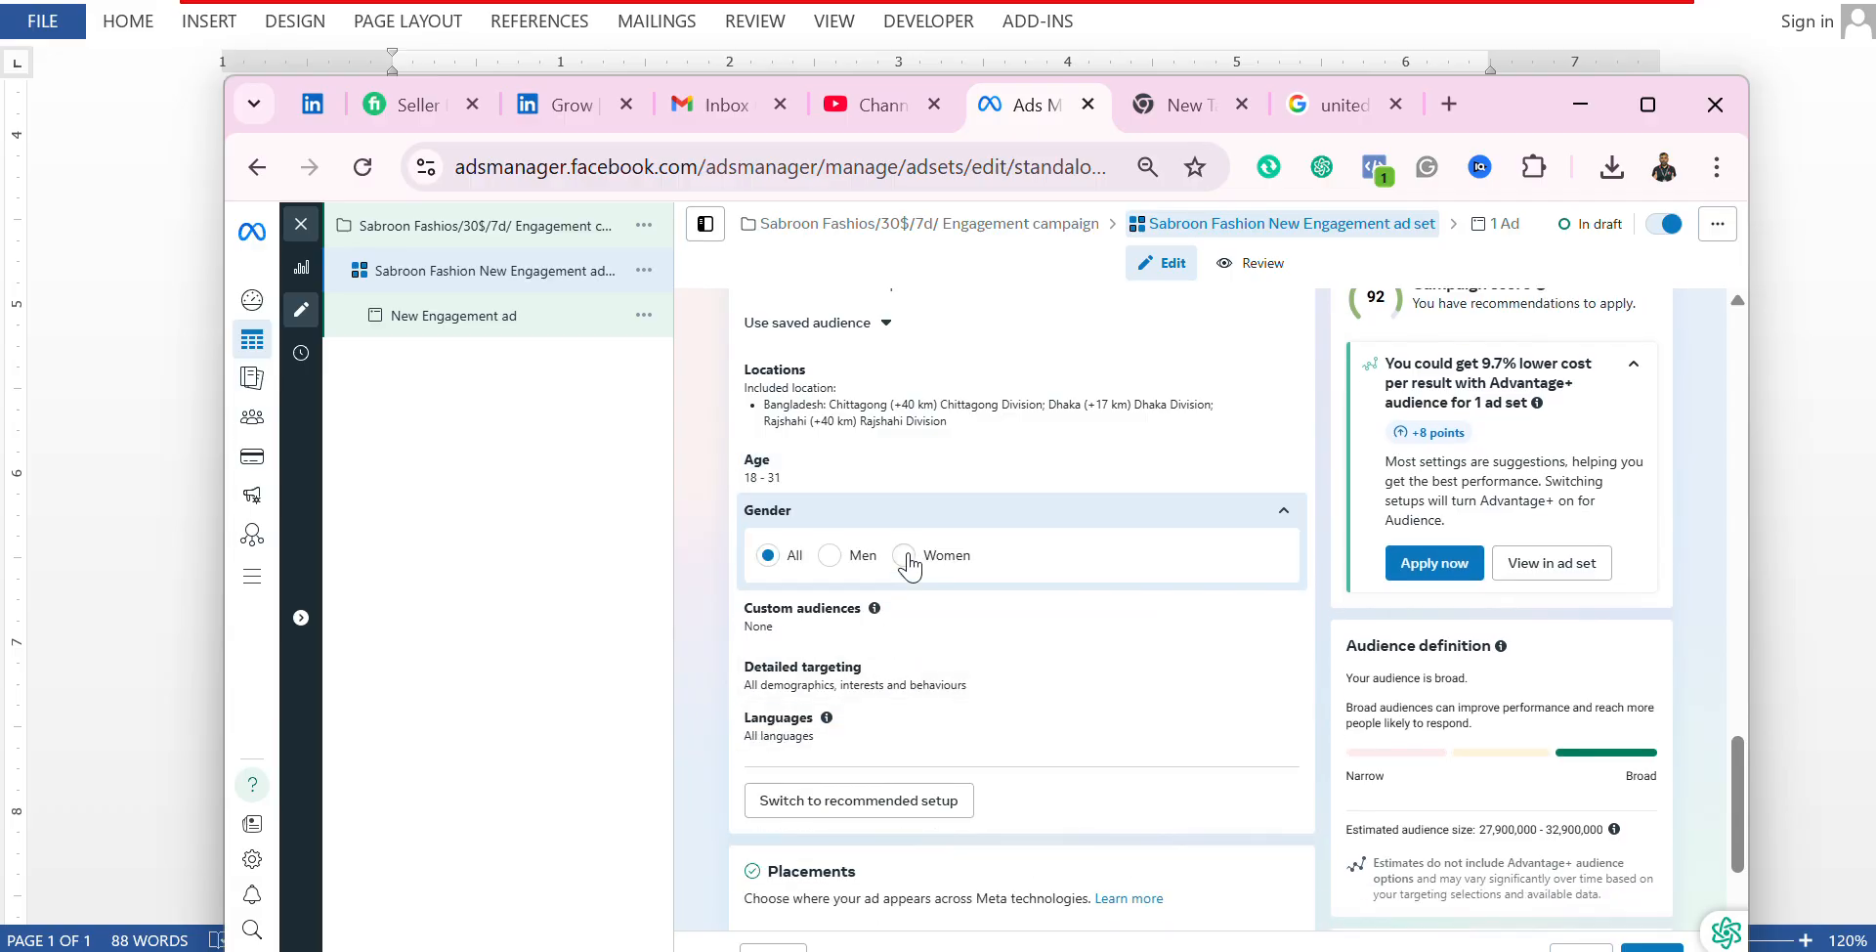
{"action": "left_click", "coordinate": [903, 555]}
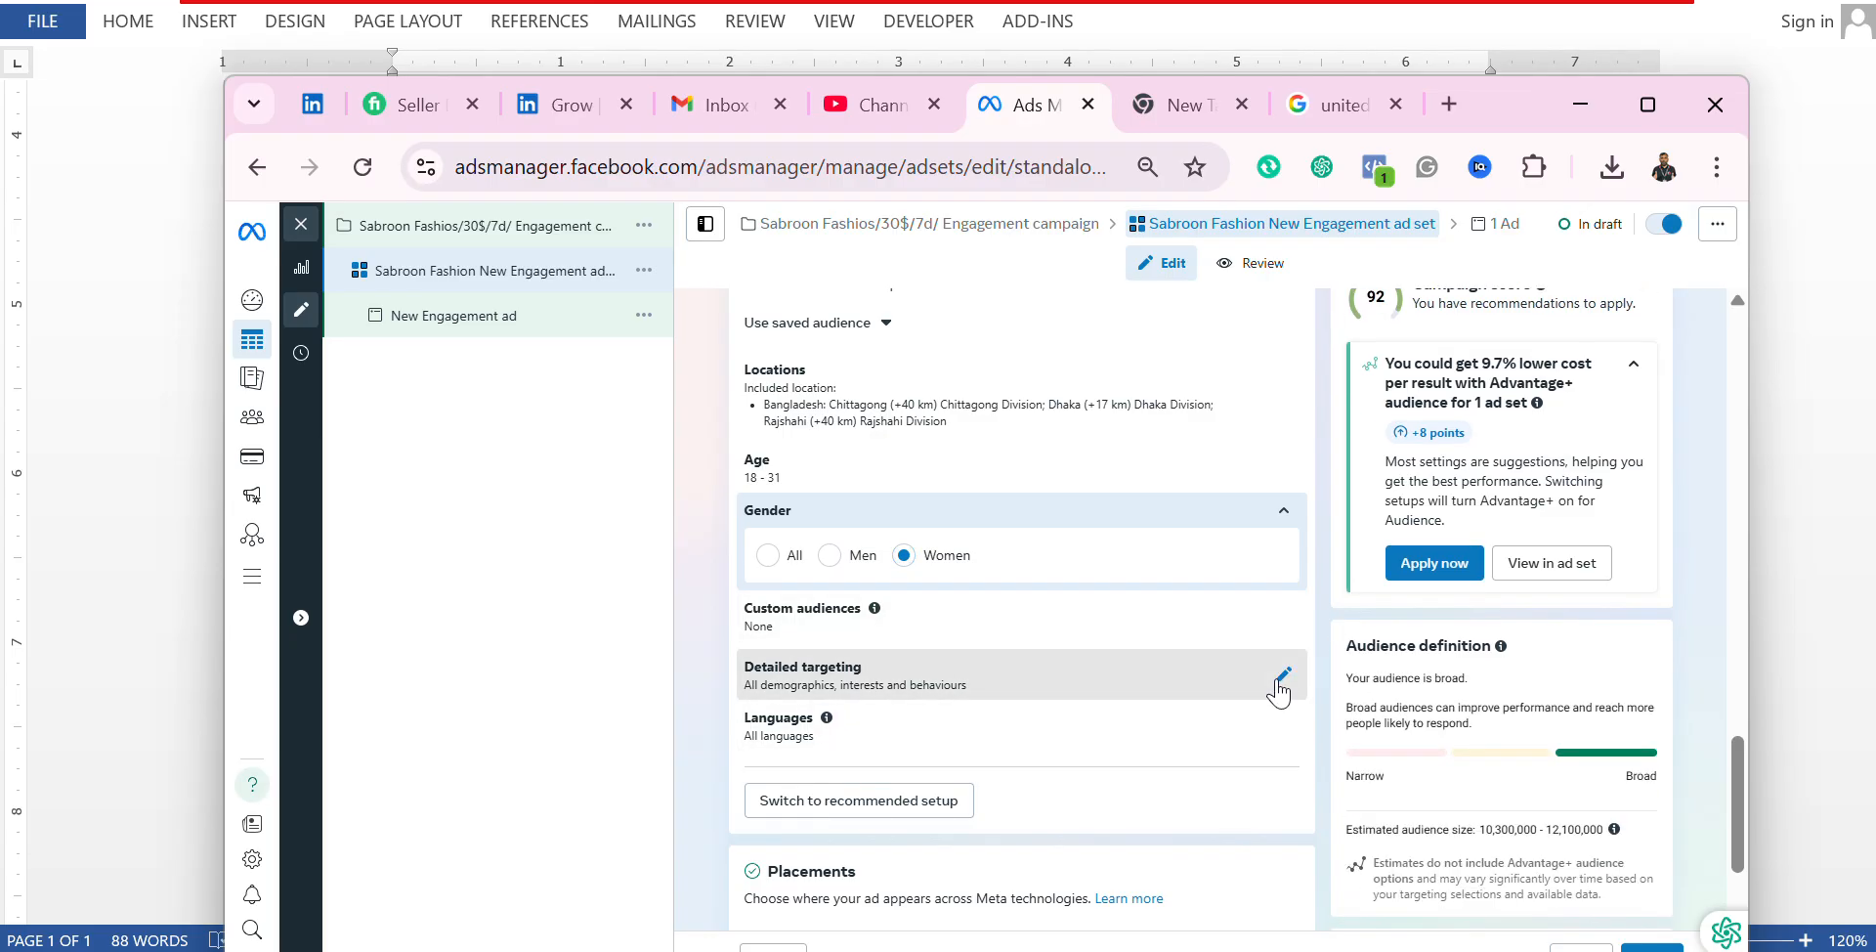
Step: Browse the detailed targeting demographics and add the education level "At university"
{"action": "left_click", "coordinate": [1281, 676]}
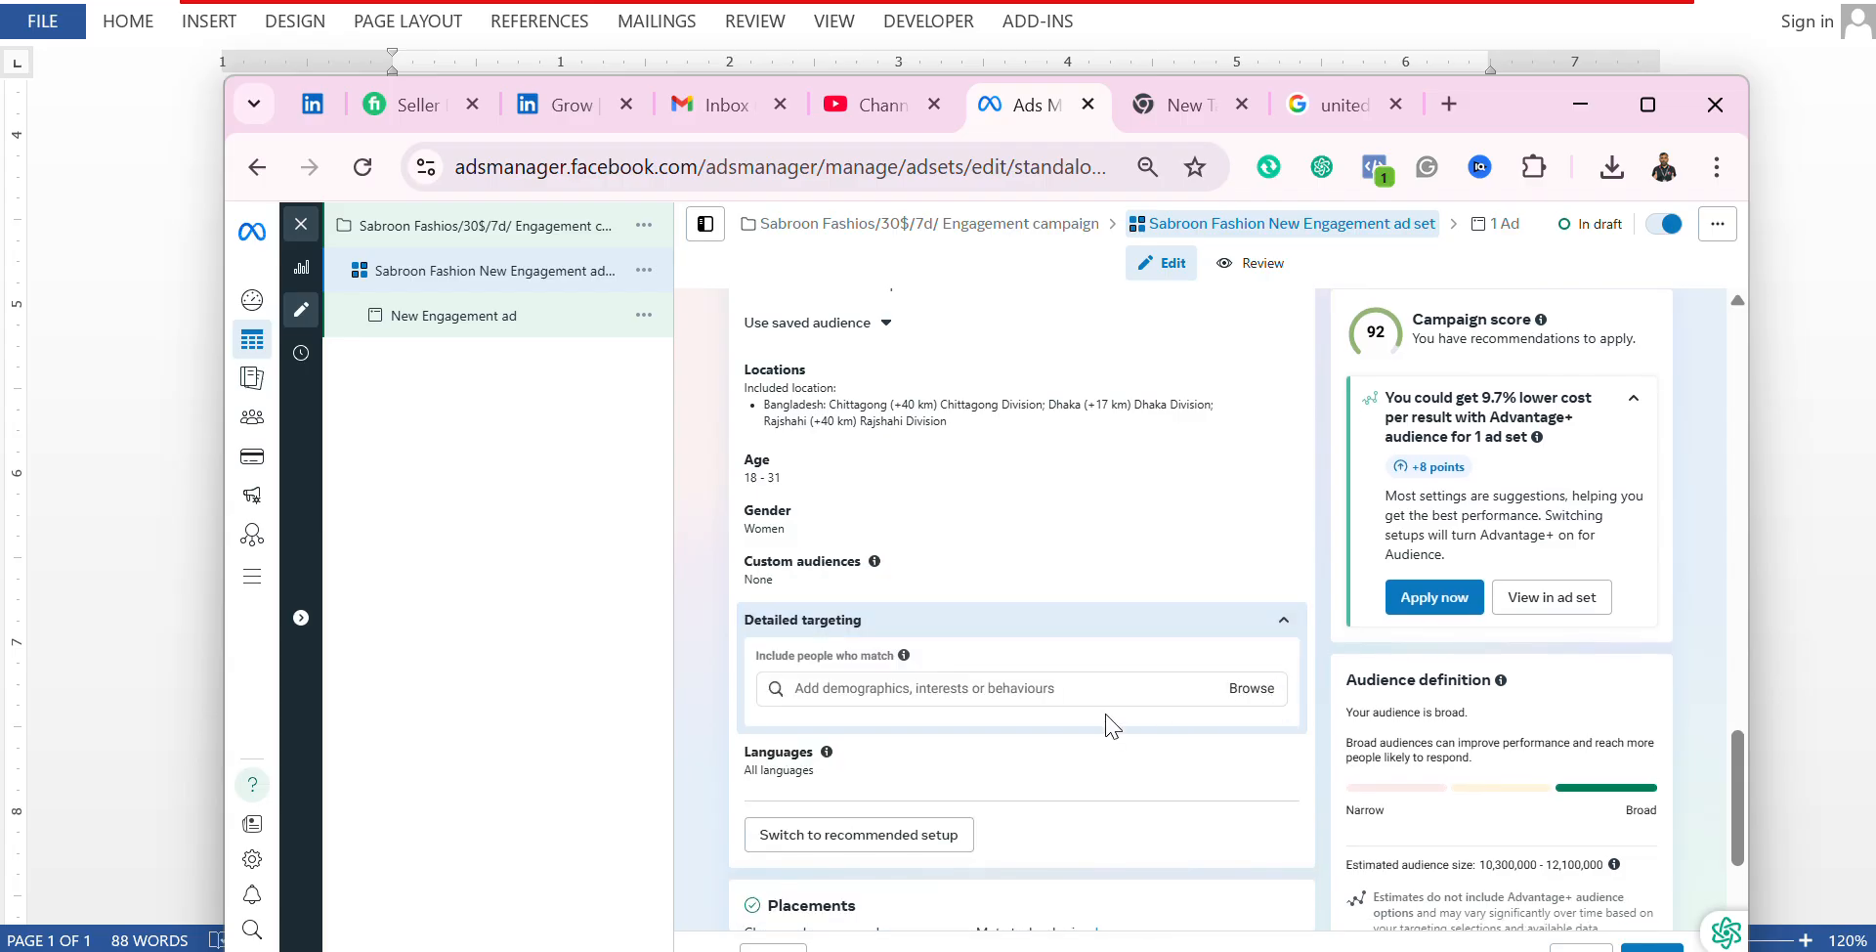
{"action": "scroll", "coordinate": [1112, 724], "scroll_direction": "down", "scroll_amount": 2}
{"action": "scroll", "coordinate": [1112, 721], "scroll_direction": "up", "scroll_amount": 2}
{"action": "left_click", "coordinate": [1095, 687]}
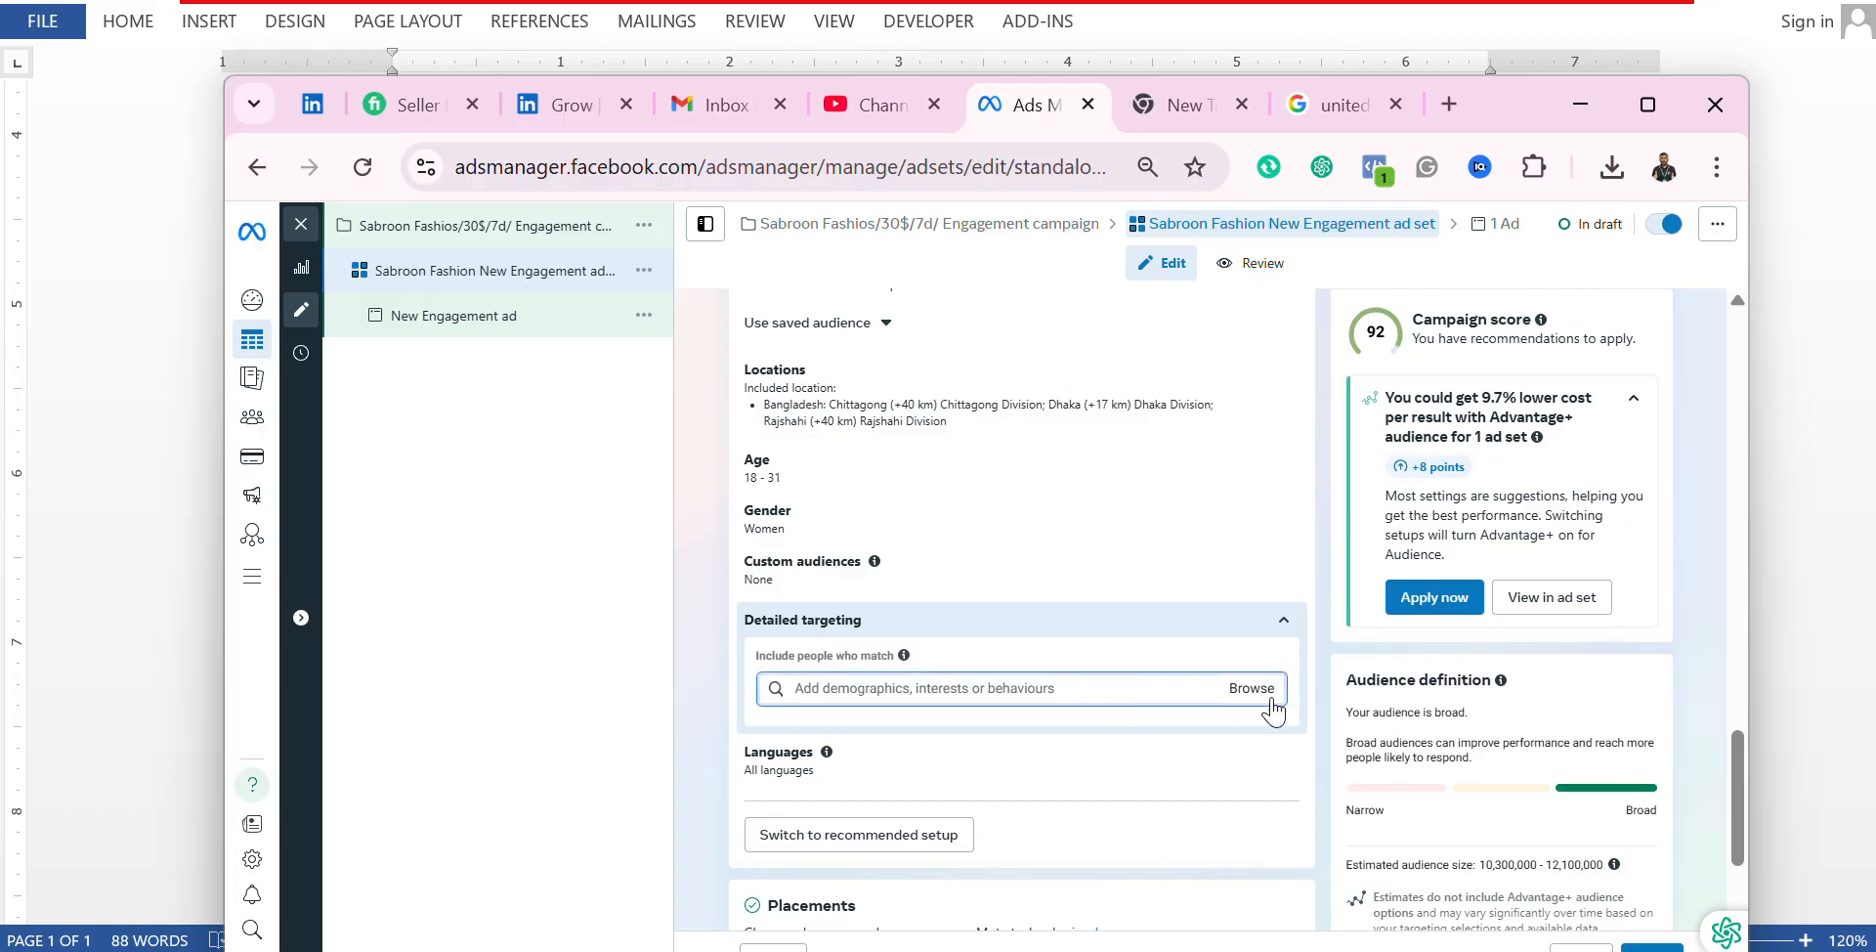
{"action": "left_click", "coordinate": [1245, 692]}
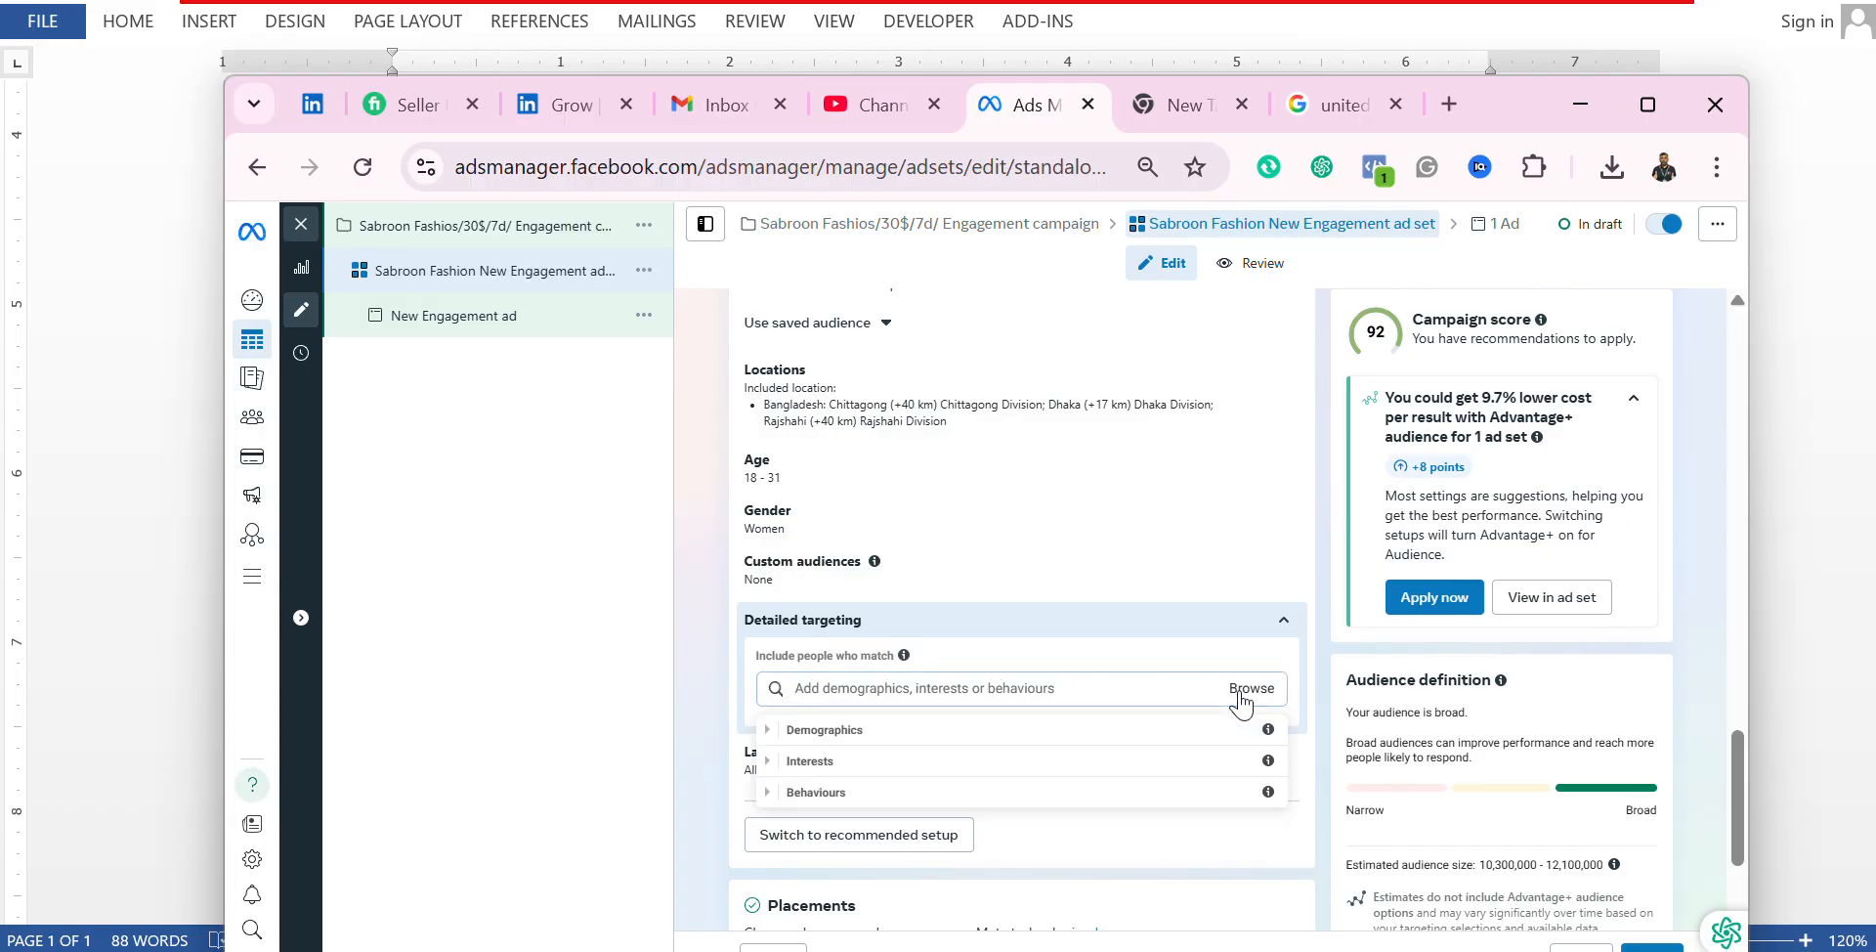
{"action": "left_click", "coordinate": [1028, 742]}
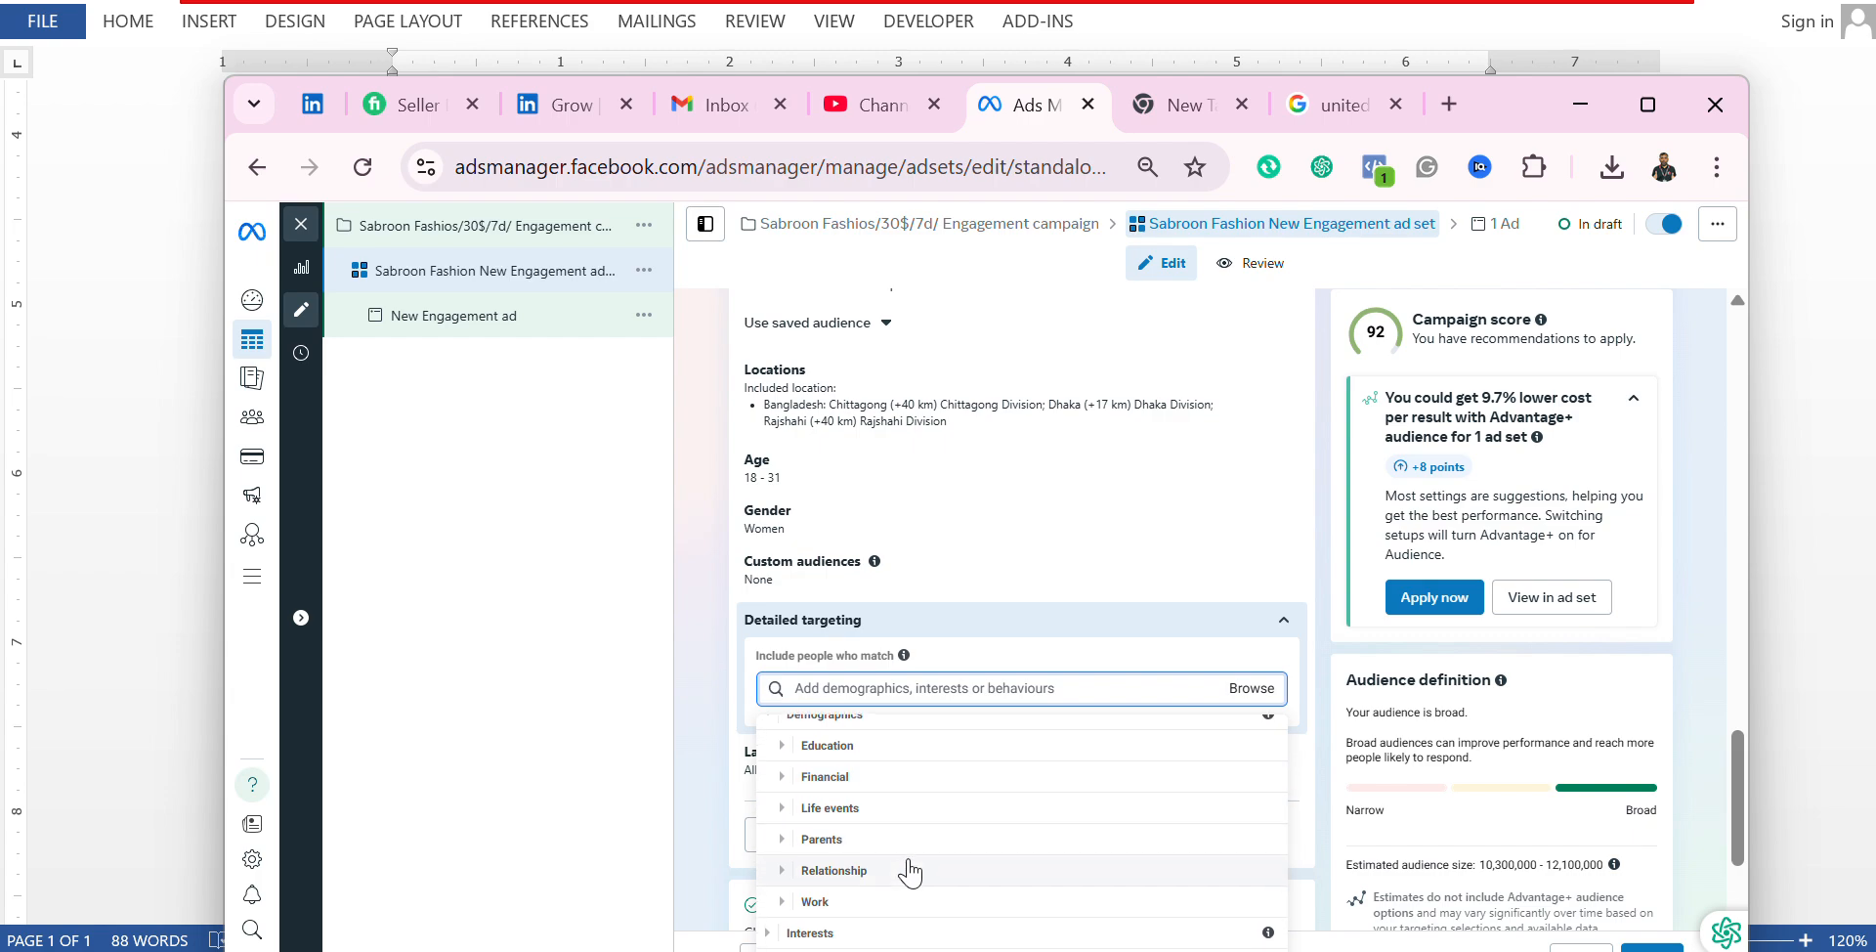
{"action": "scroll", "coordinate": [918, 884], "scroll_direction": "down", "scroll_amount": 1}
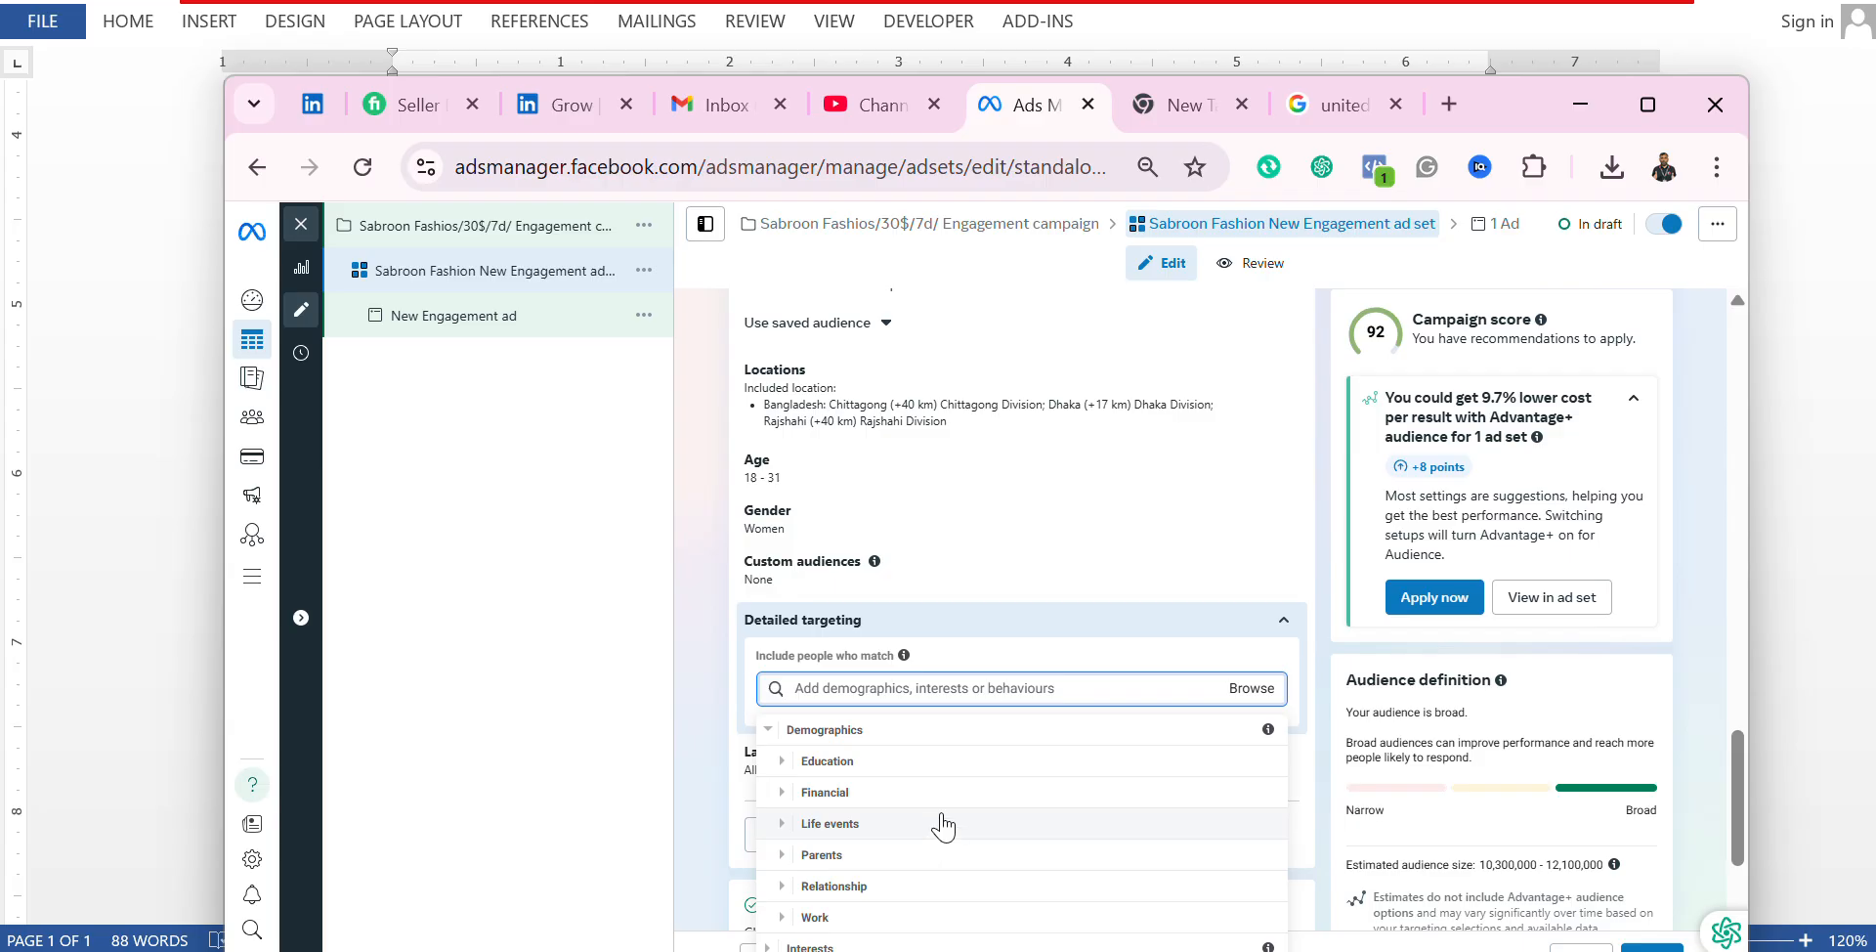
{"action": "scroll", "coordinate": [933, 791], "scroll_direction": "up", "scroll_amount": 1}
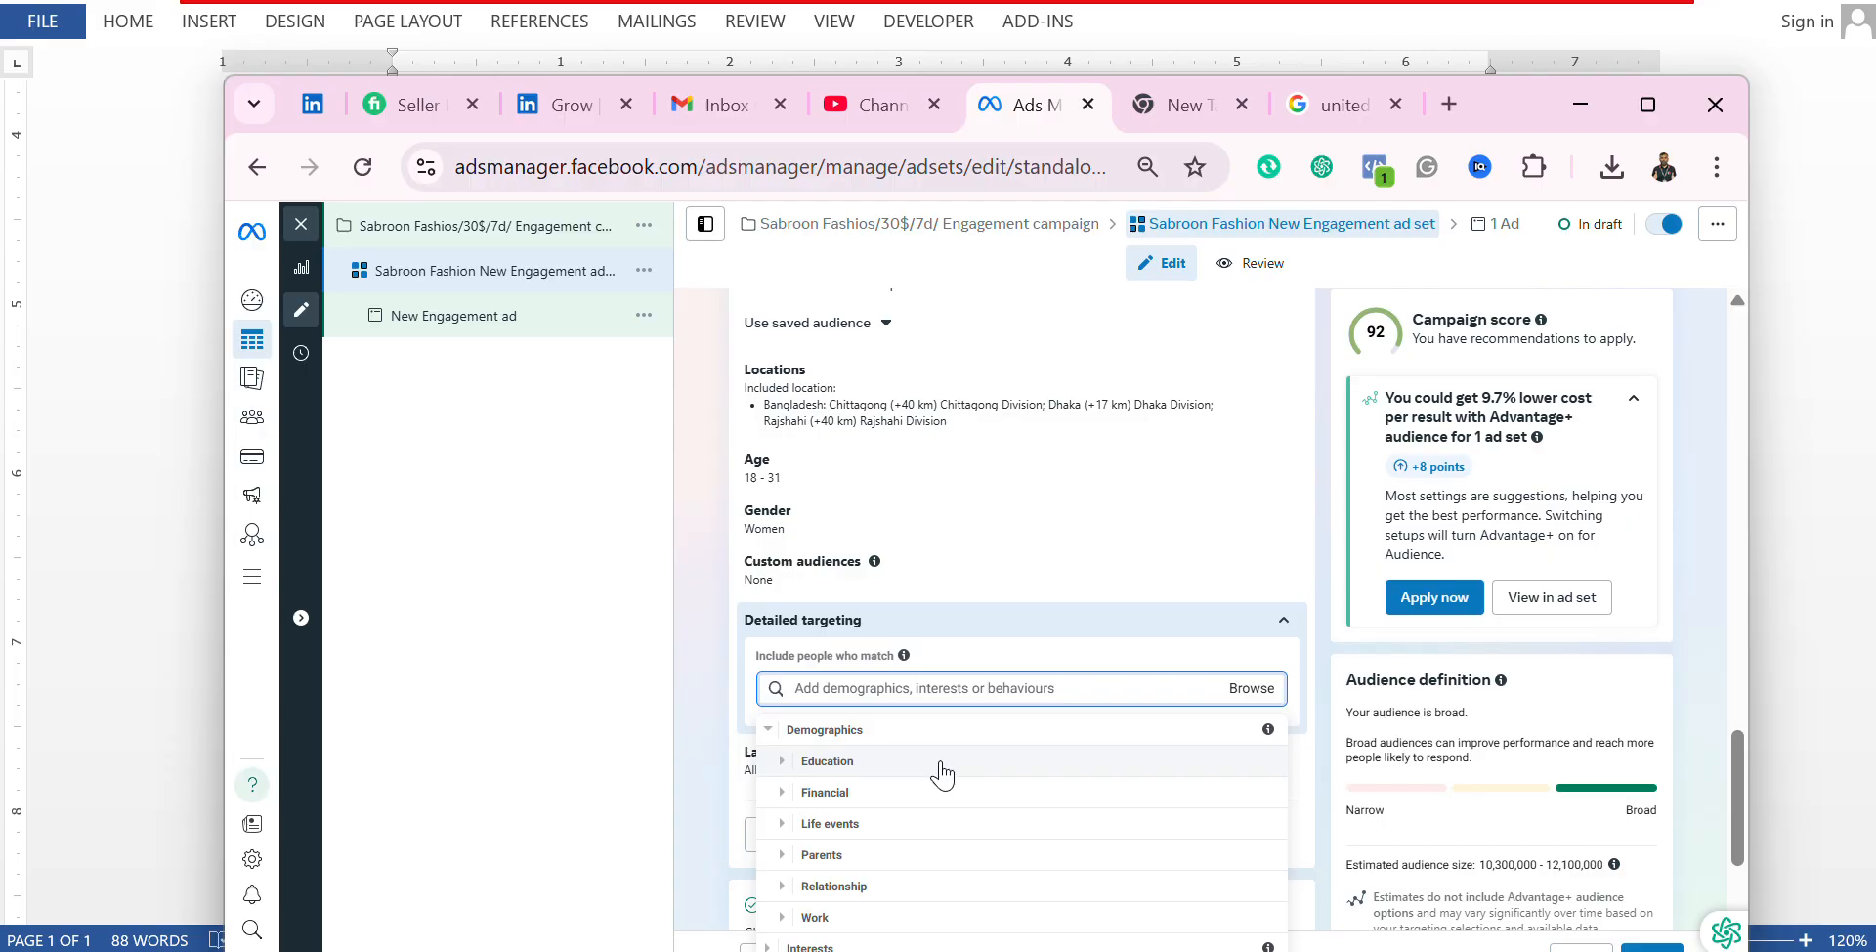
{"action": "left_click", "coordinate": [937, 767]}
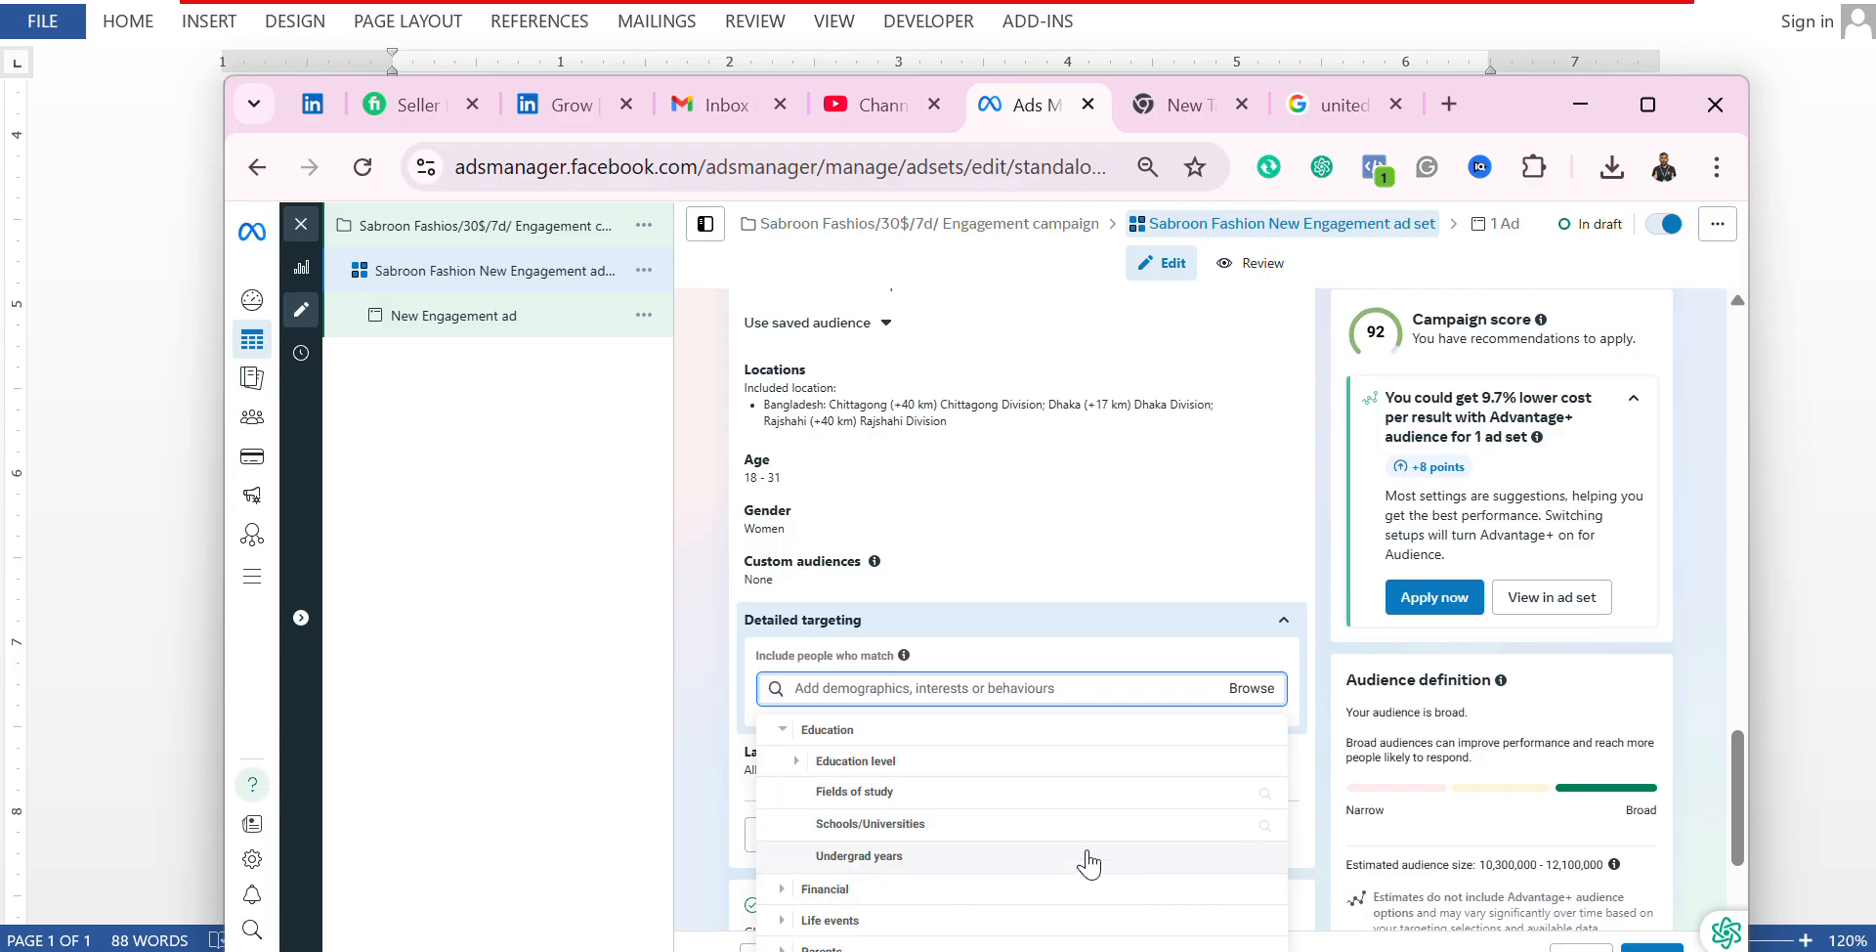
{"action": "left_click", "coordinate": [888, 769]}
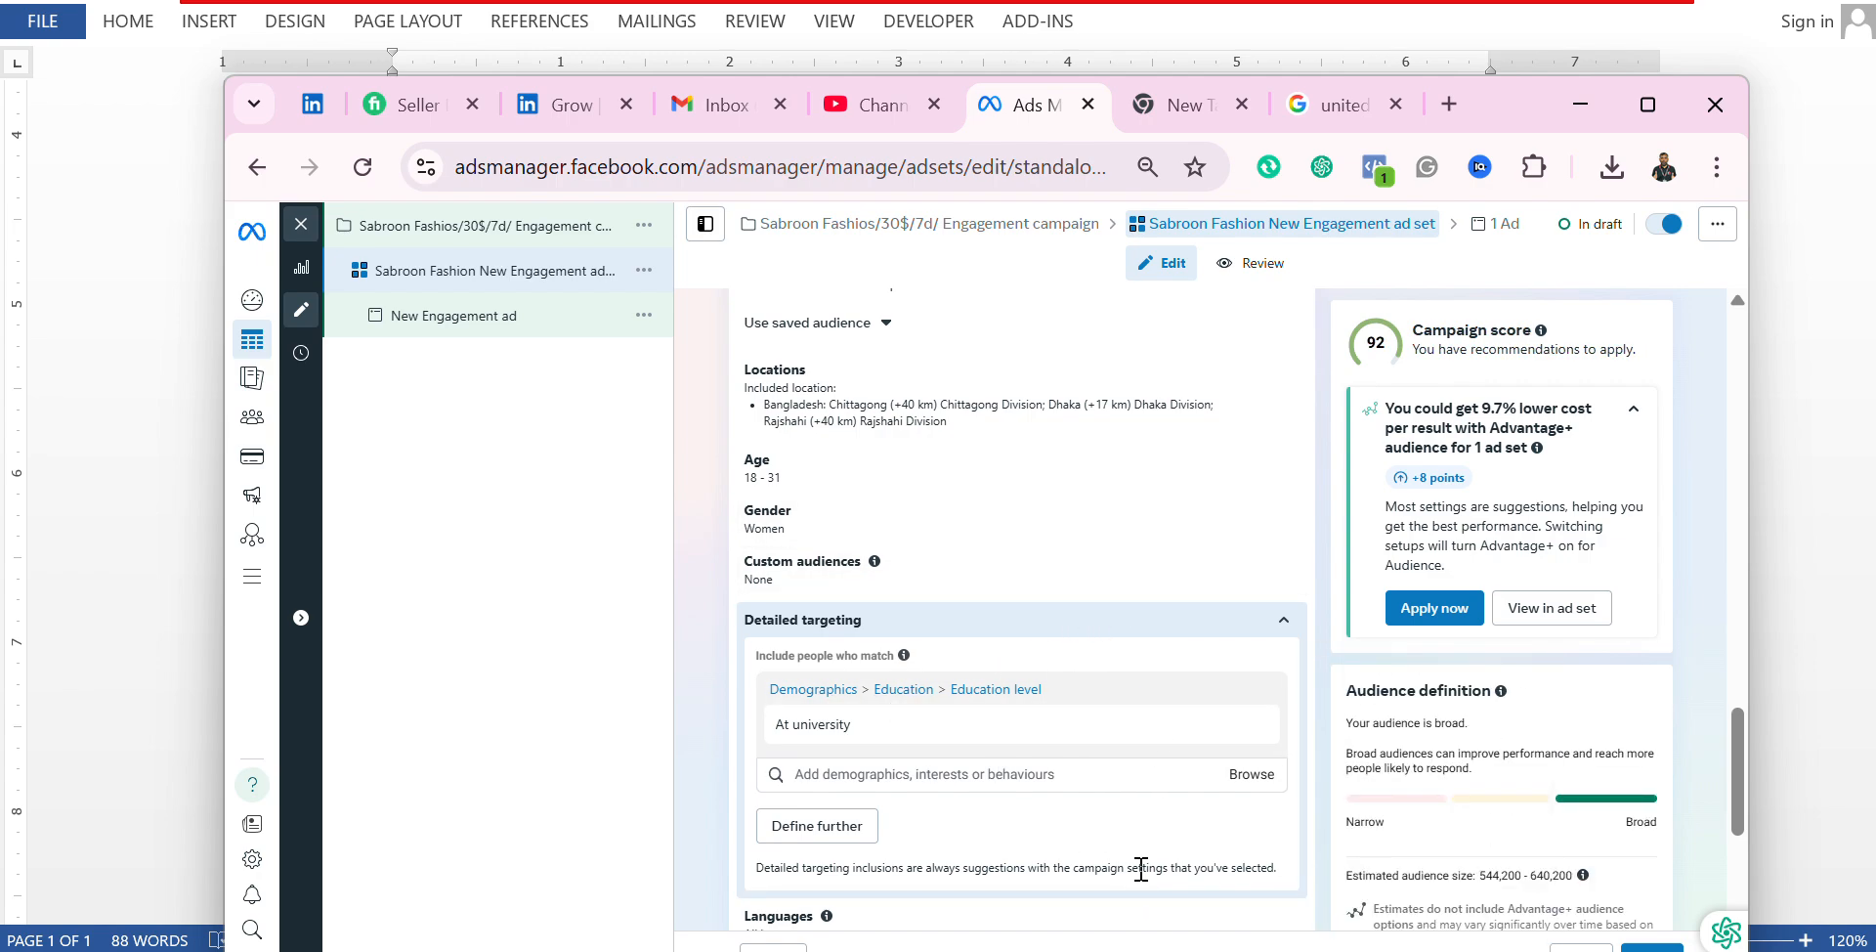
Step: Add the whole "Fitness and wellness (fitness)" interest category to the detailed targeting and close the suggestions
{"action": "scroll", "coordinate": [1122, 852], "scroll_direction": "down", "scroll_amount": 2}
{"action": "left_click", "coordinate": [1252, 628]}
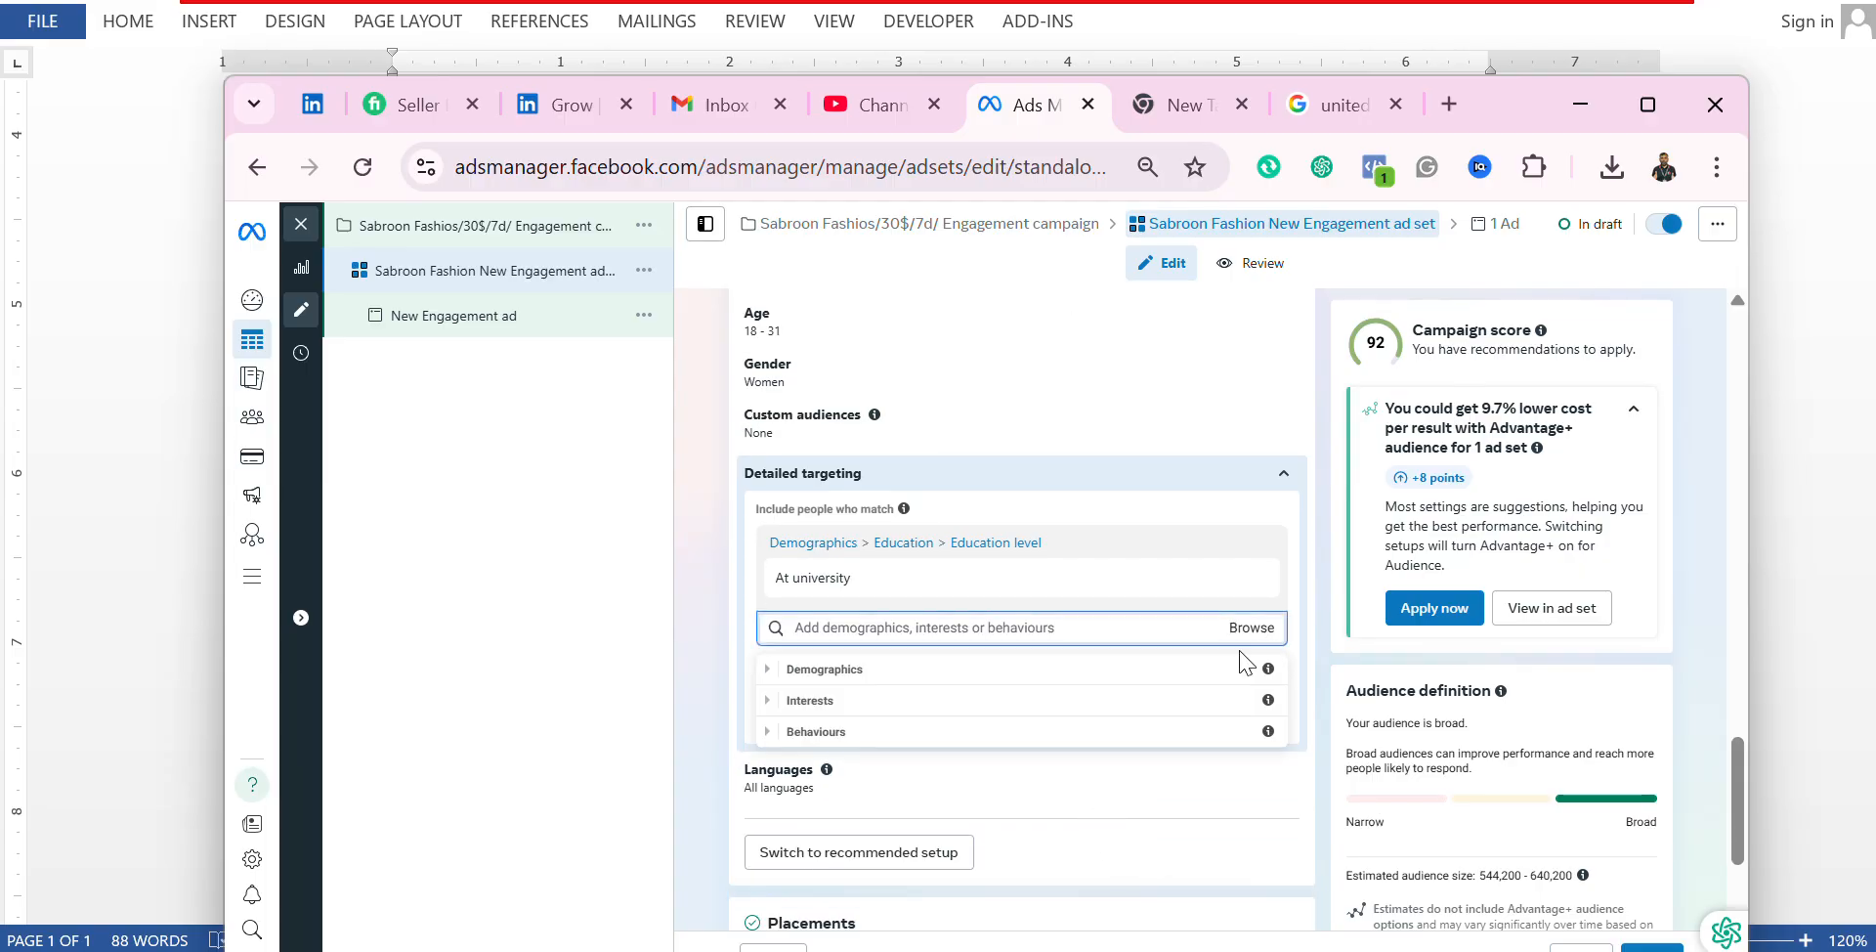
{"action": "left_click", "coordinate": [937, 703]}
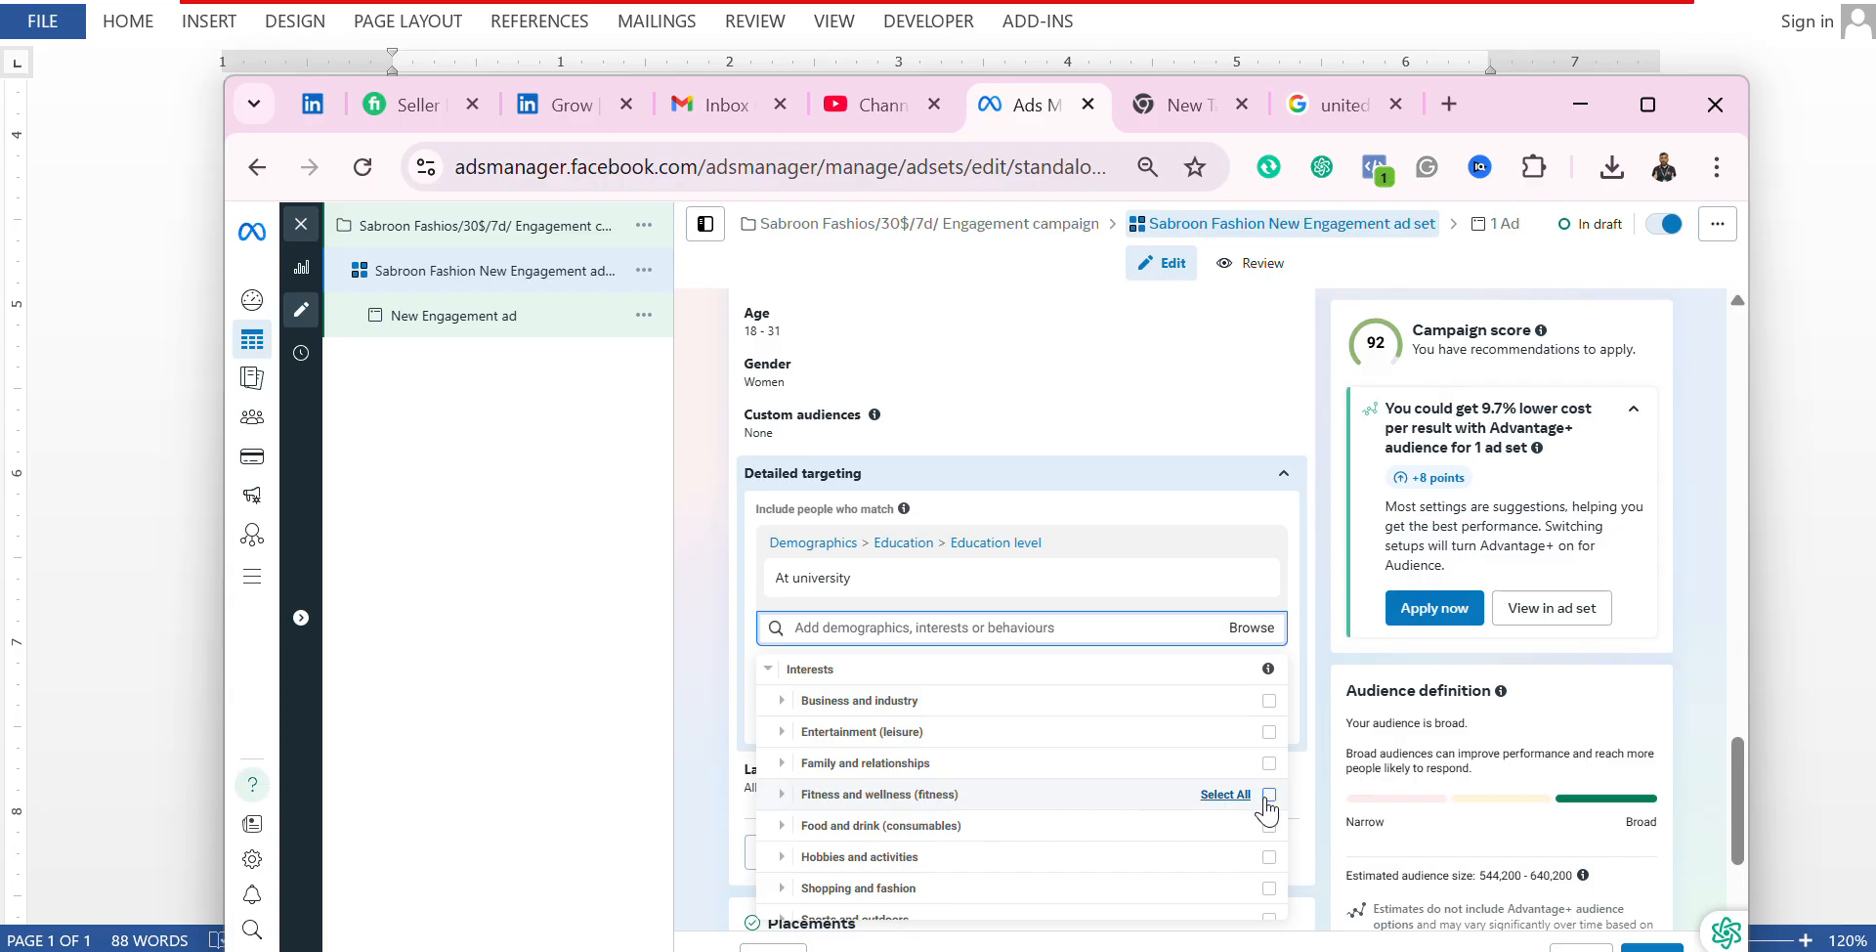
{"action": "left_click", "coordinate": [1268, 794]}
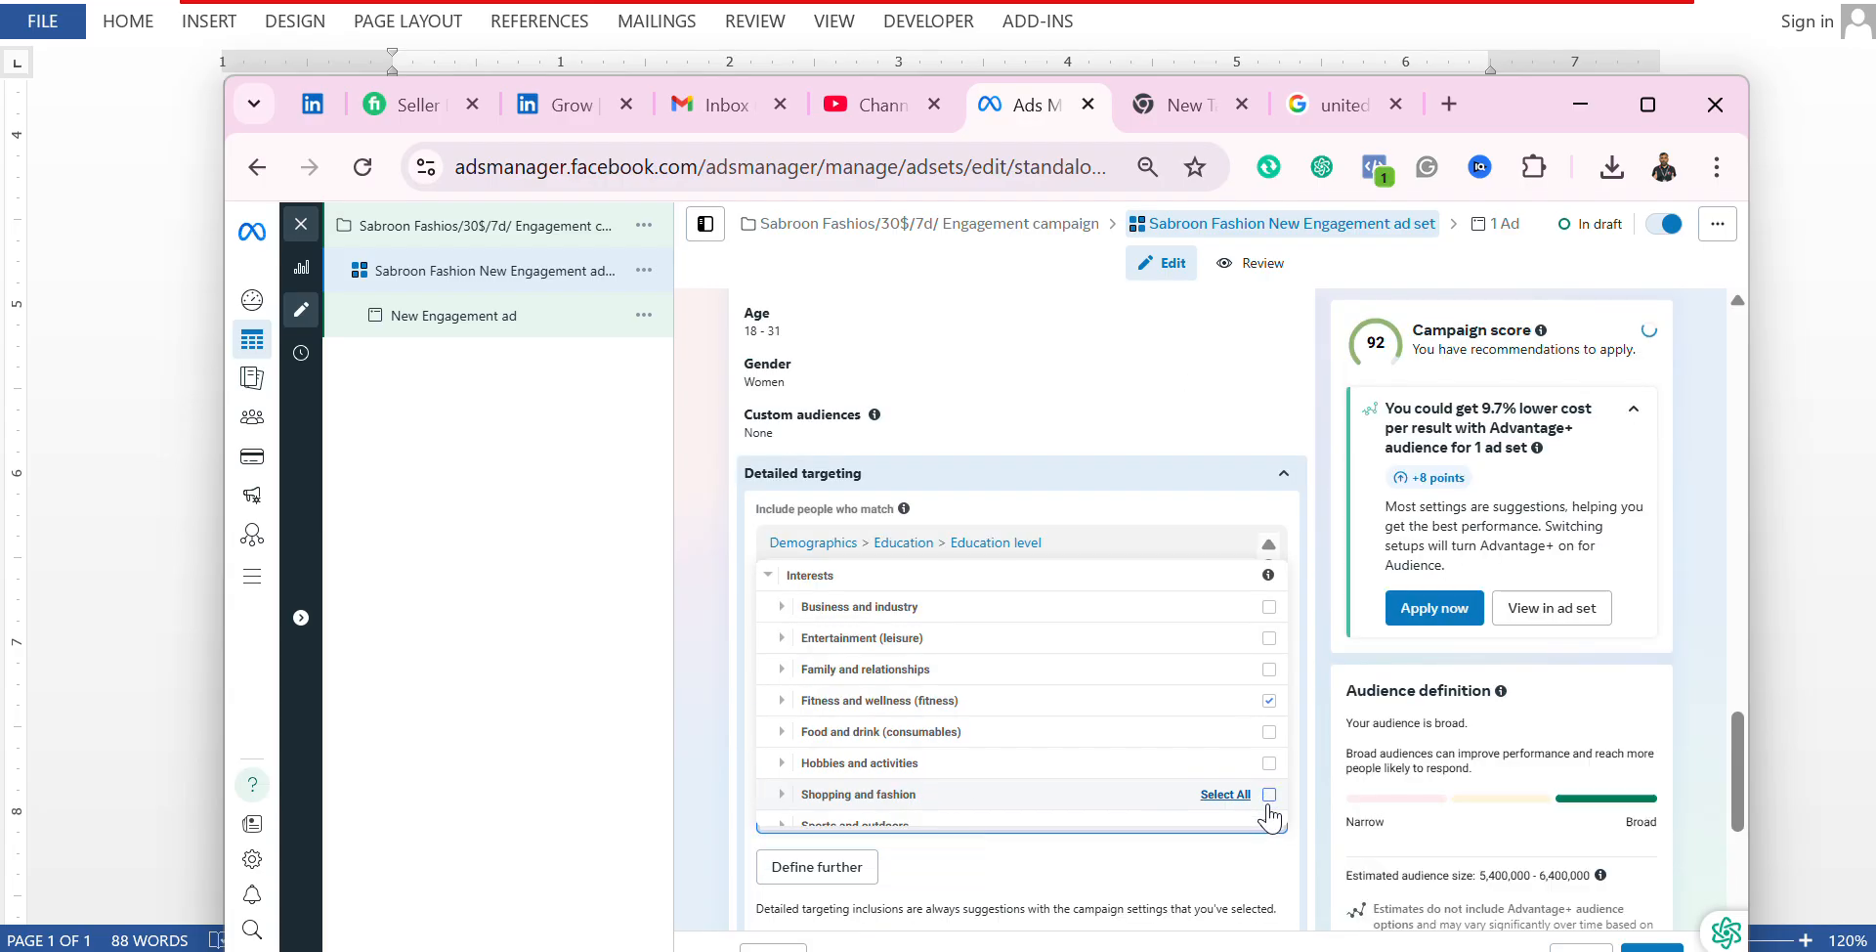
{"action": "left_click", "coordinate": [1099, 418]}
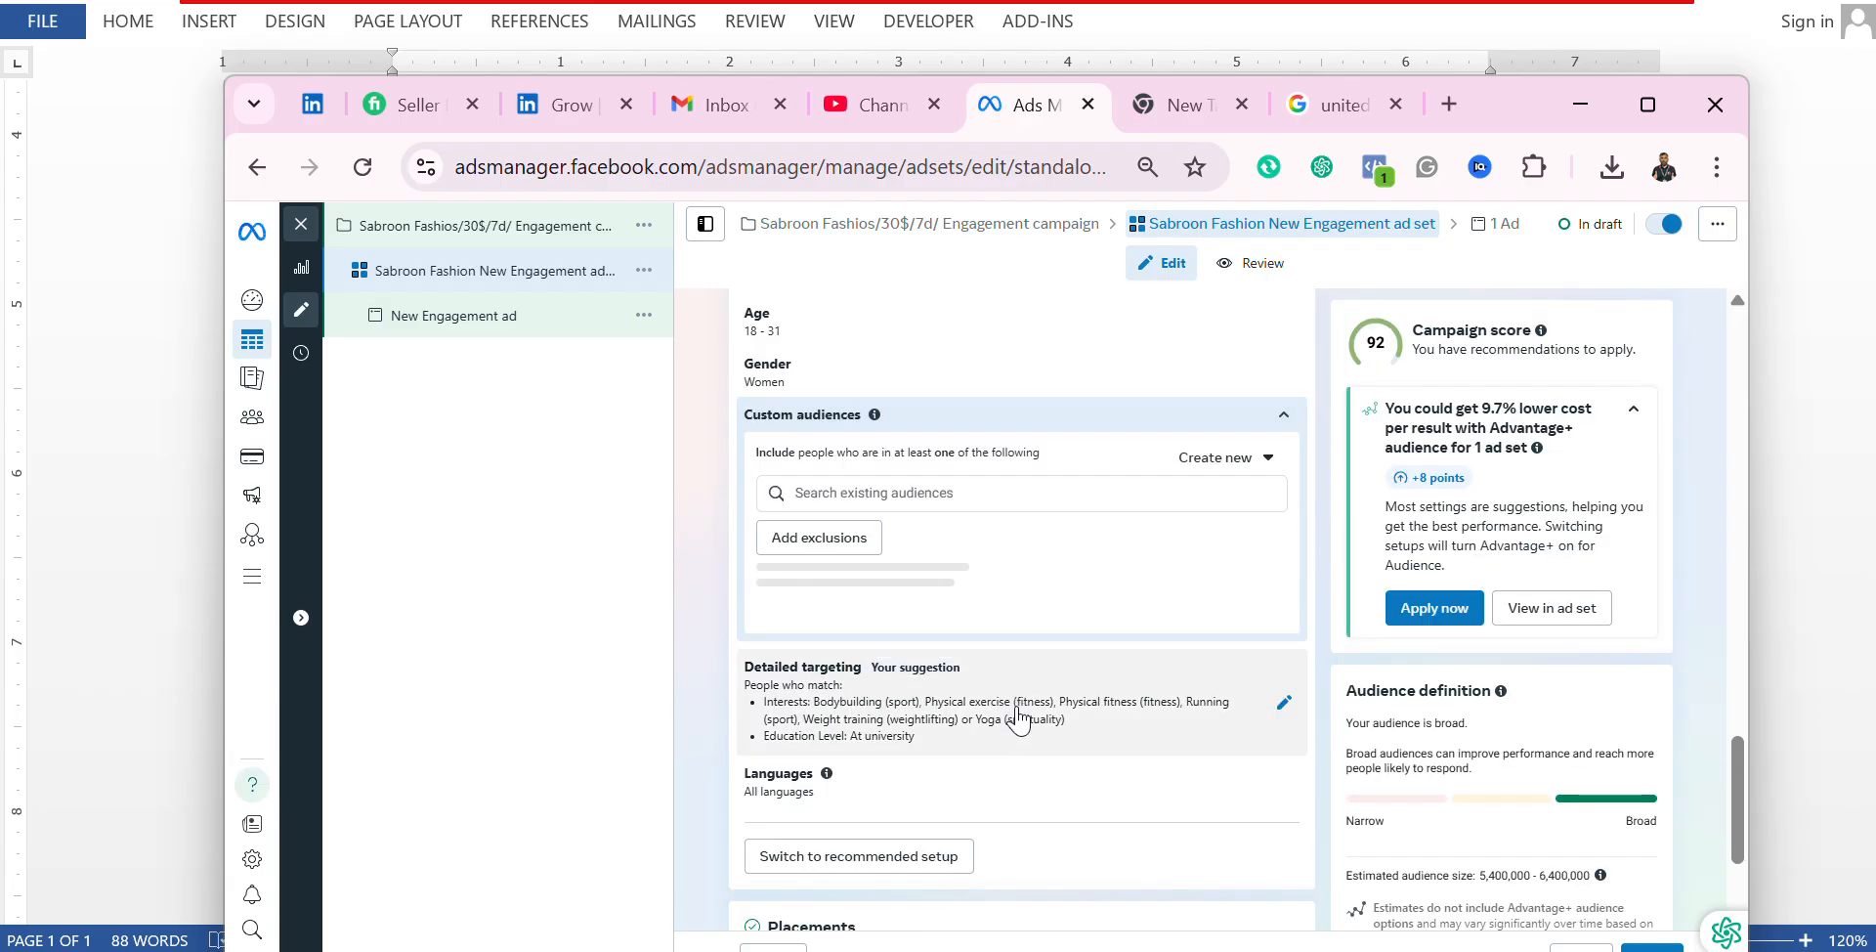
{"action": "scroll", "coordinate": [1039, 743], "scroll_direction": "down", "scroll_amount": 1}
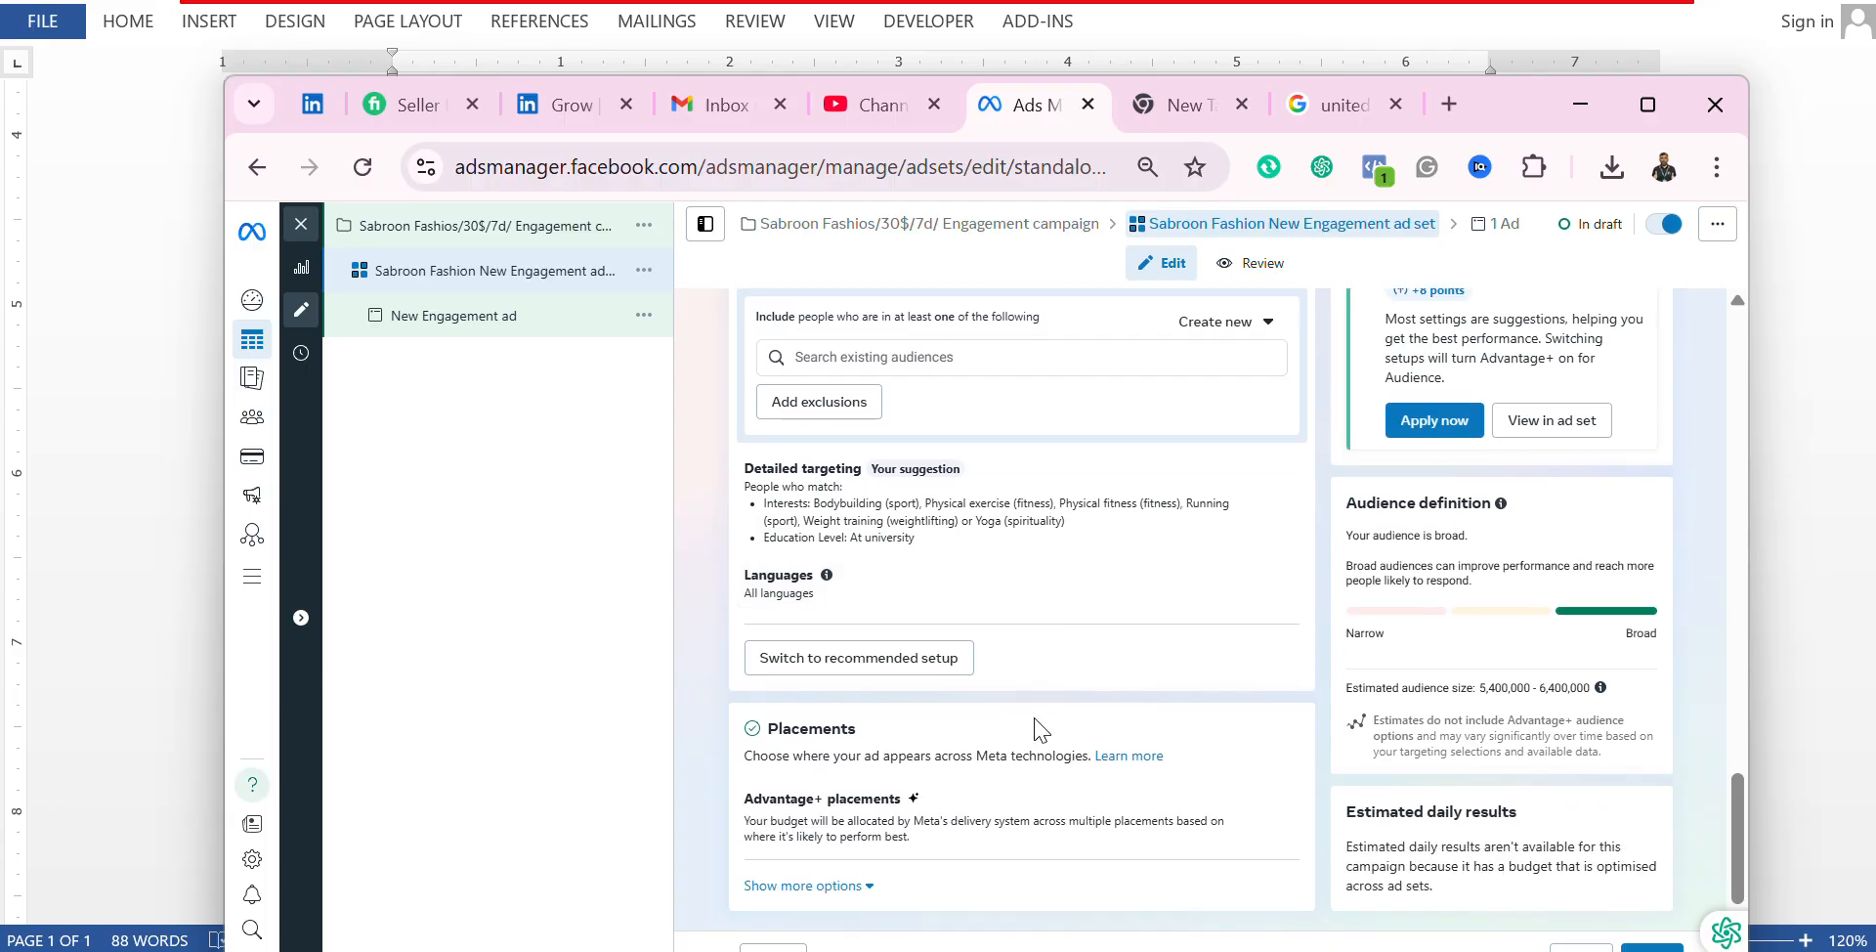
{"action": "scroll", "coordinate": [1033, 731], "scroll_direction": "up", "scroll_amount": 1}
{"action": "scroll", "coordinate": [1055, 740], "scroll_direction": "down", "scroll_amount": 1}
{"action": "scroll", "coordinate": [1042, 723], "scroll_direction": "up", "scroll_amount": 2}
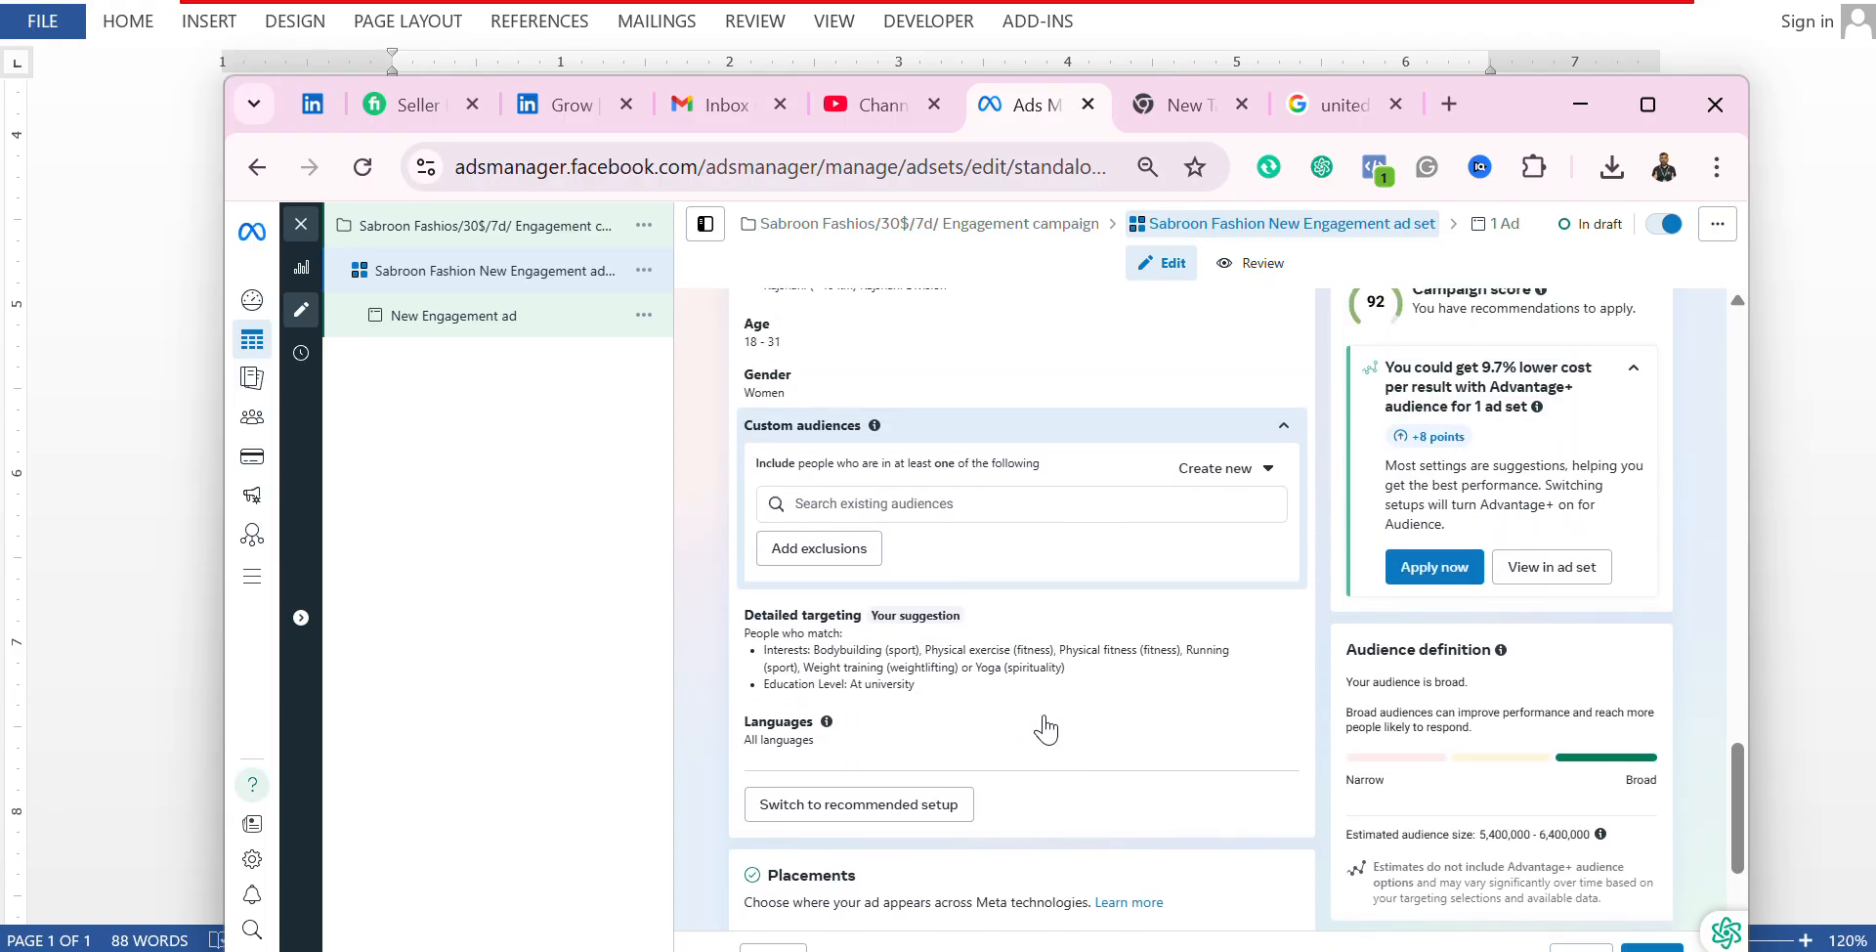
{"action": "scroll", "coordinate": [1013, 690], "scroll_direction": "up", "scroll_amount": 1}
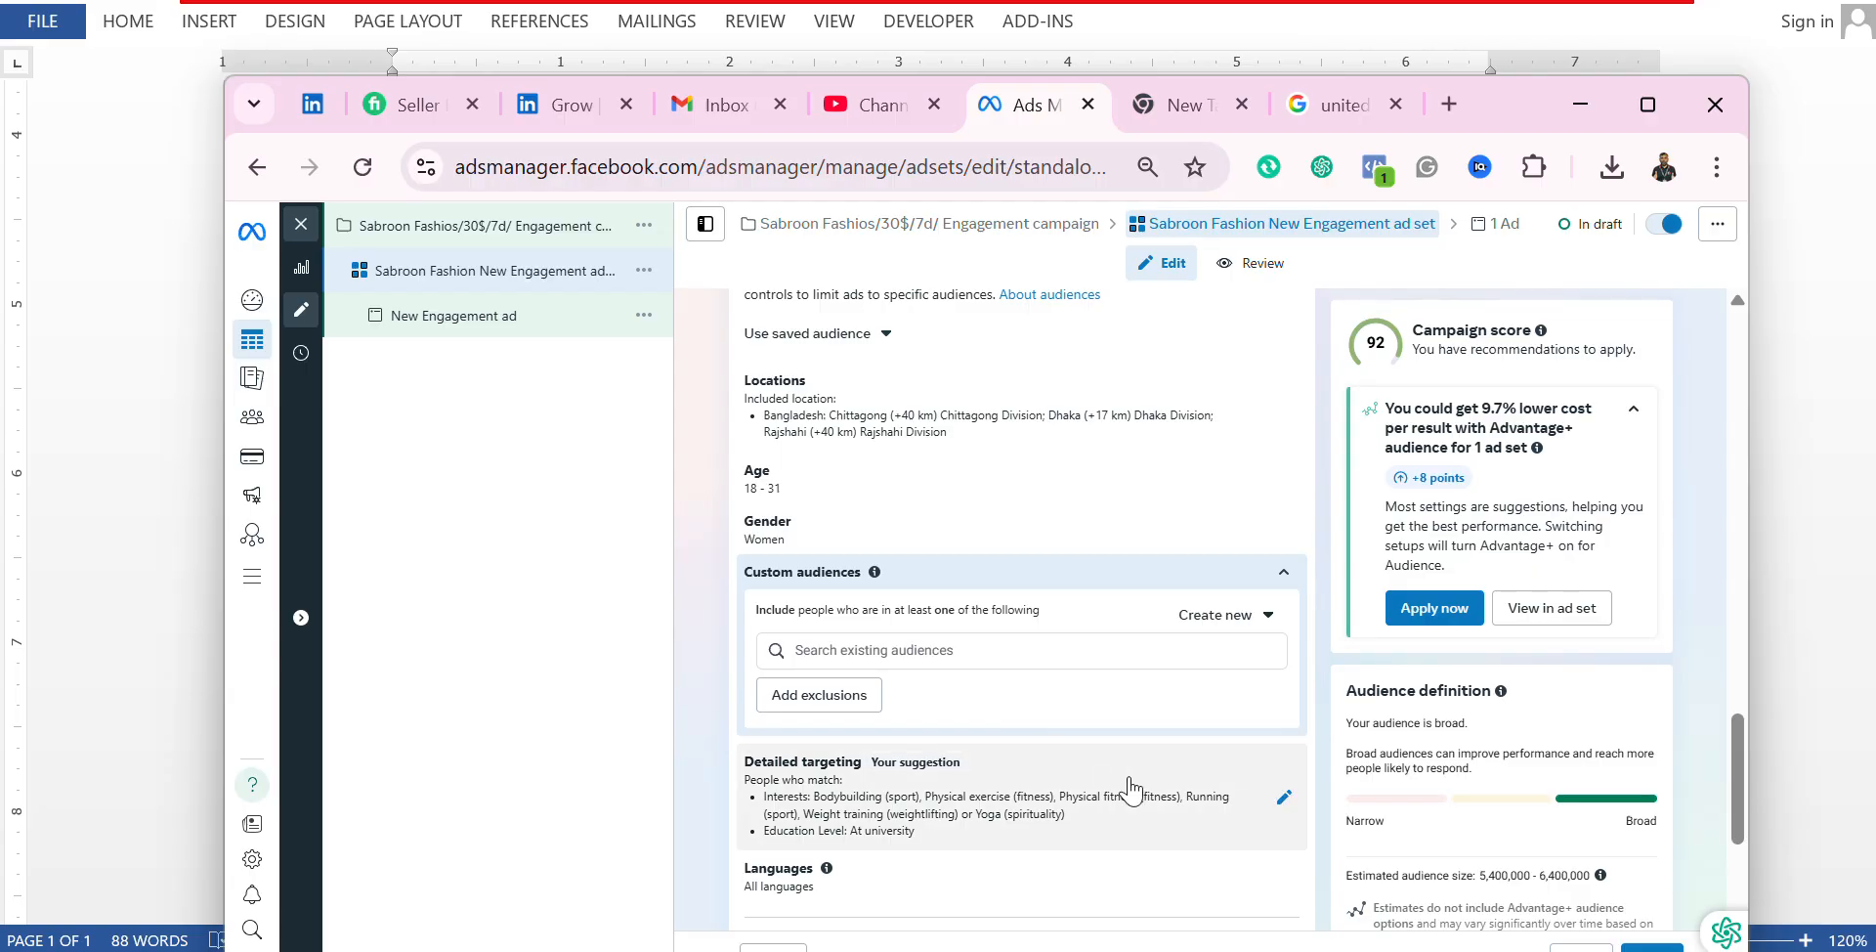
Step: Add the behaviour "Anniversary (within 61-90 days)" to the ad set's detailed targeting
{"action": "left_click", "coordinate": [1275, 801]}
{"action": "scroll", "coordinate": [1131, 776], "scroll_direction": "down", "scroll_amount": 1}
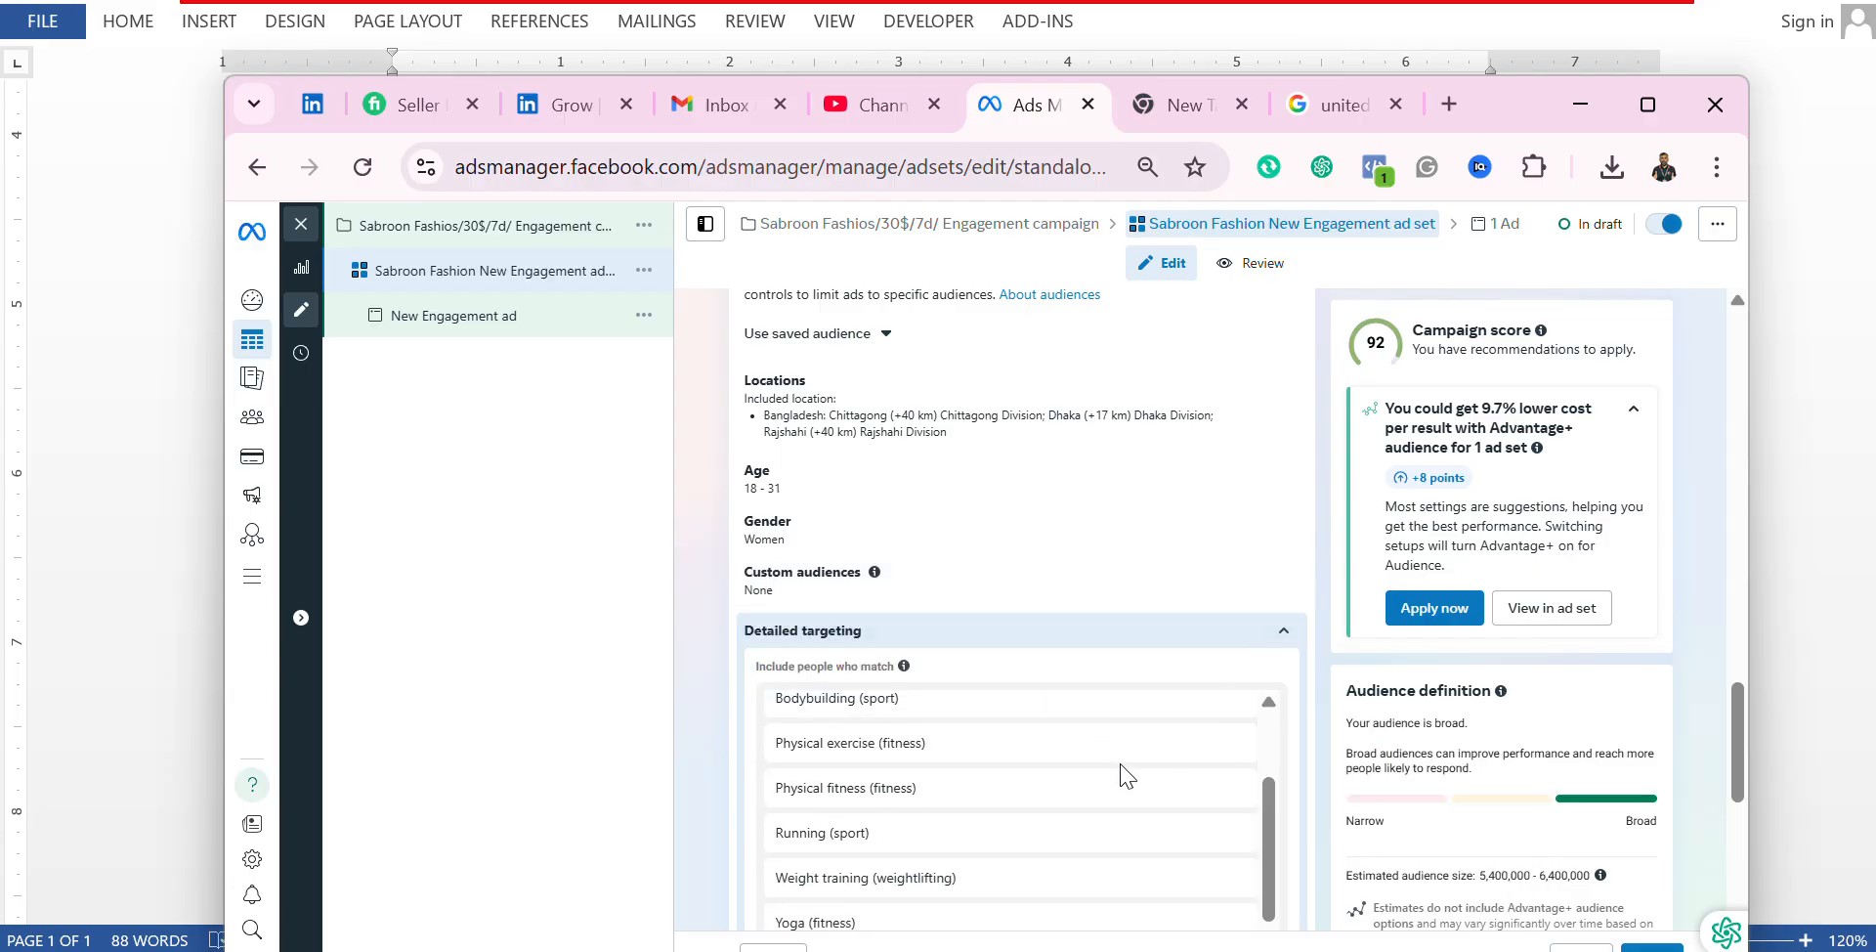
{"action": "scroll", "coordinate": [1079, 721], "scroll_direction": "down", "scroll_amount": 5}
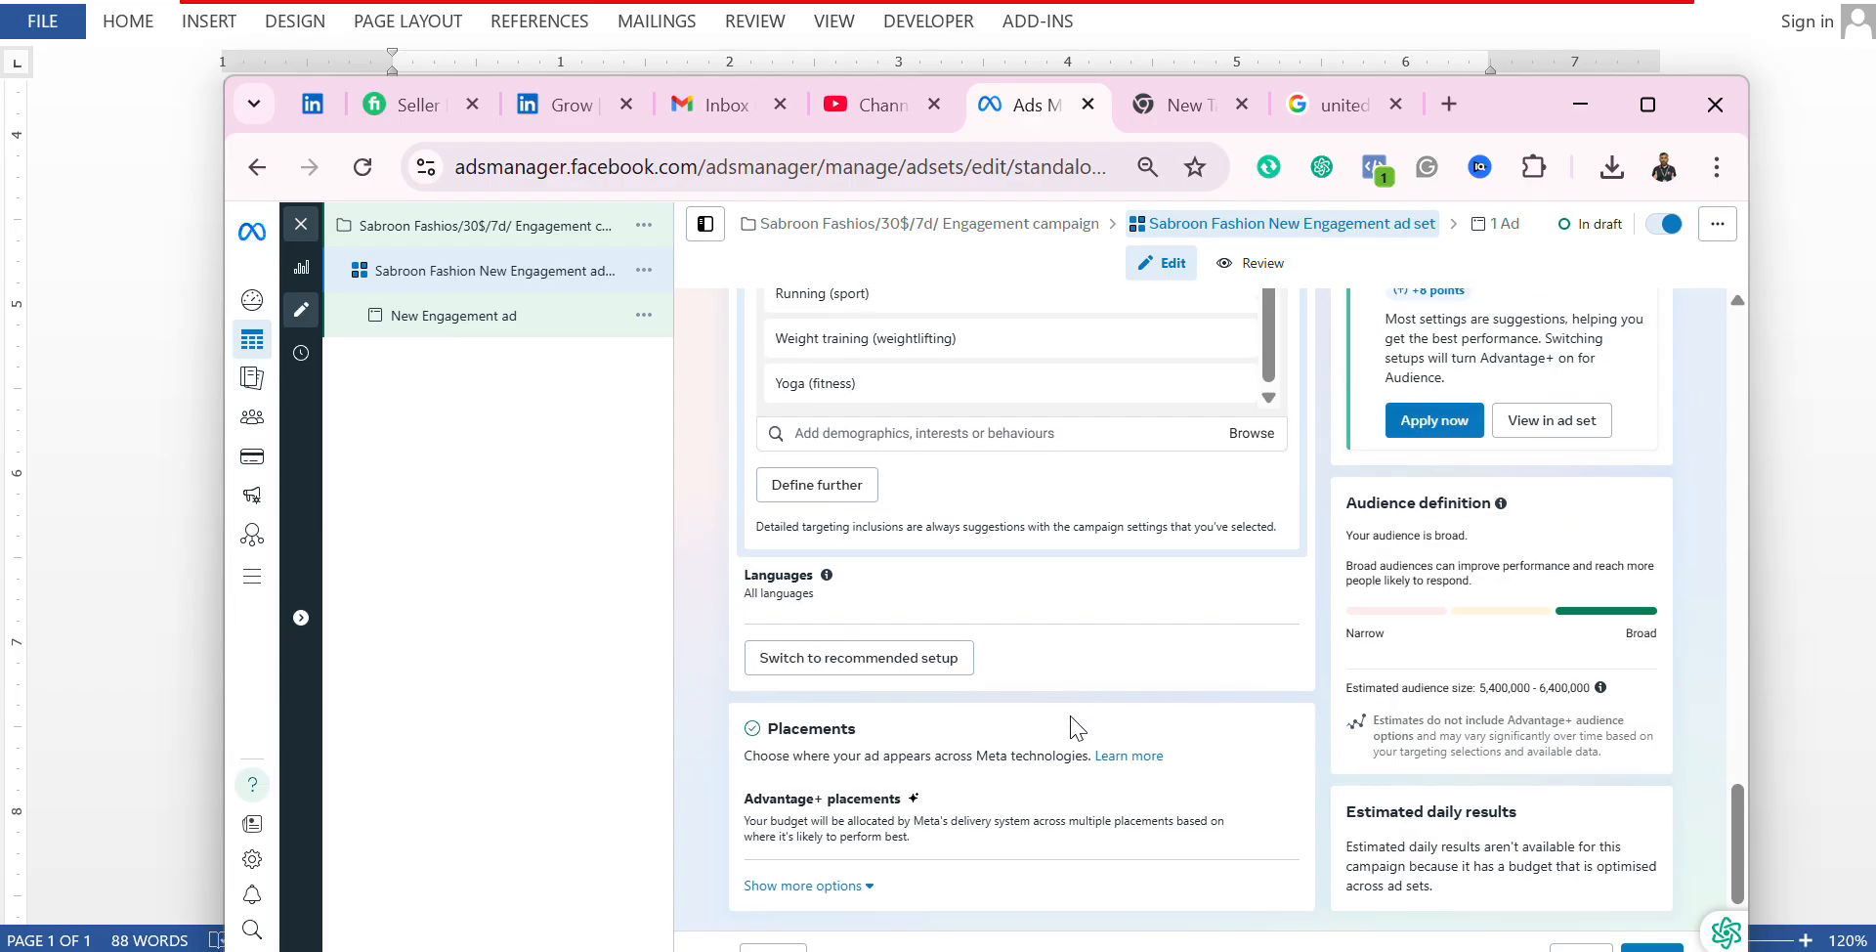
{"action": "scroll", "coordinate": [1079, 728], "scroll_direction": "up", "scroll_amount": 1}
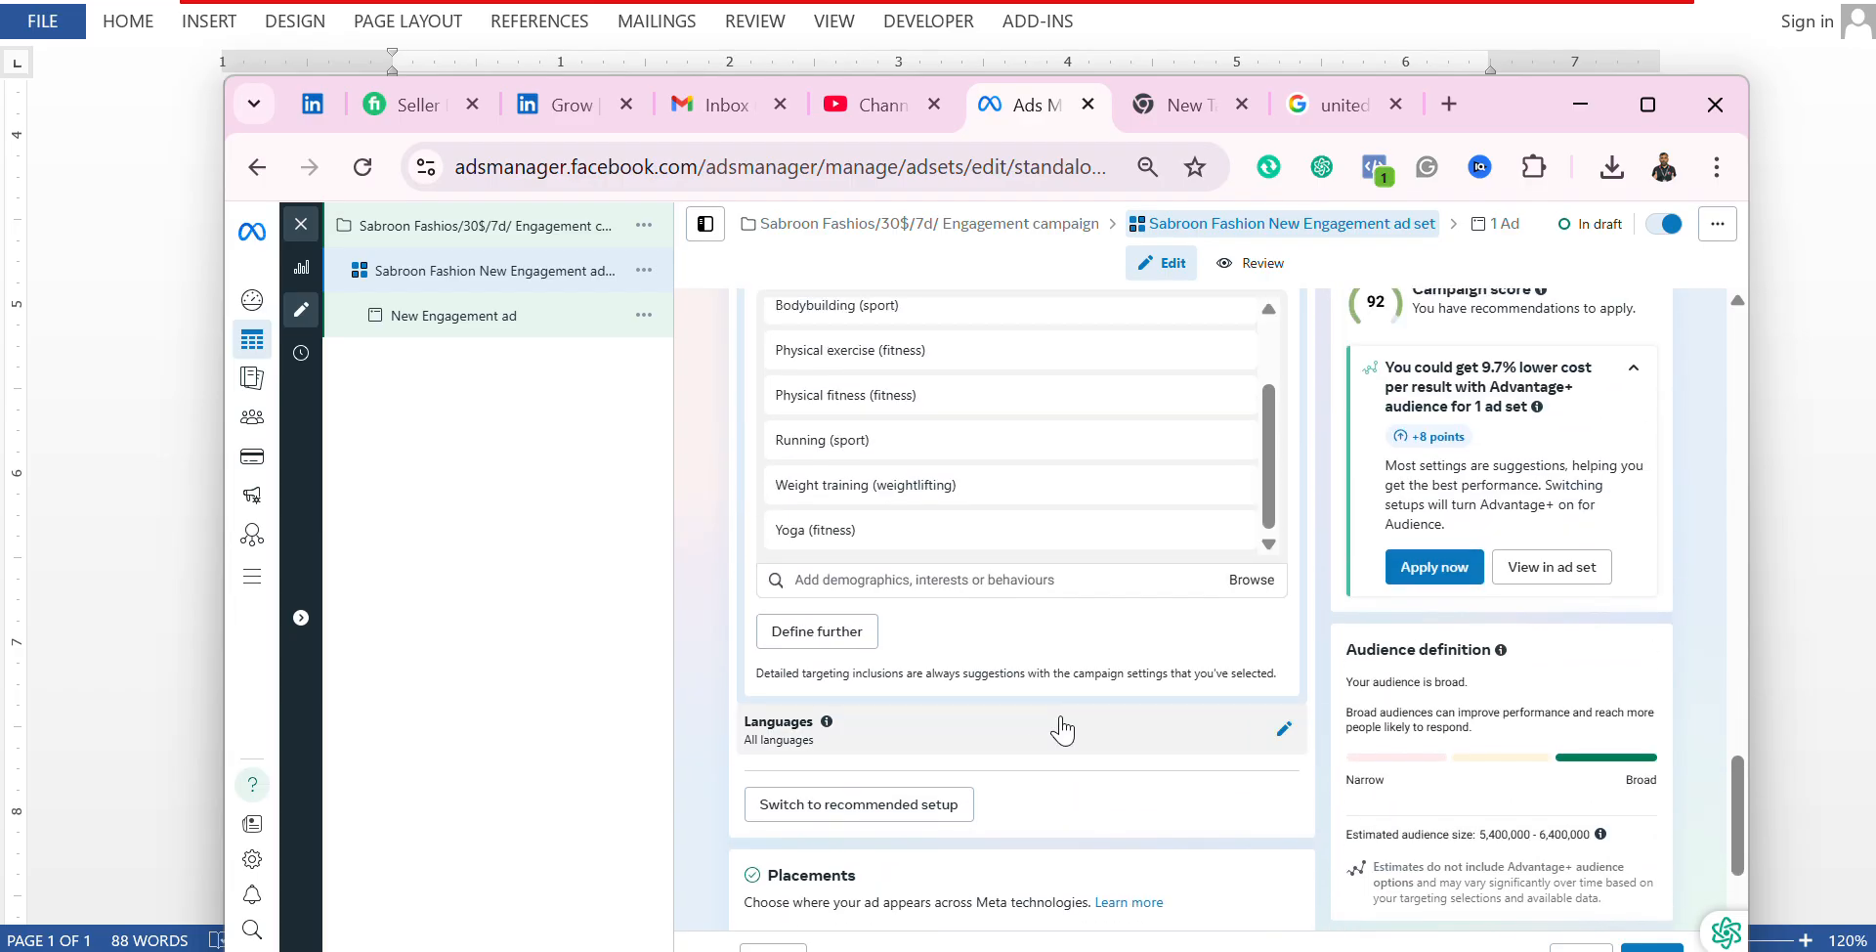
{"action": "left_click", "coordinate": [1252, 584]}
{"action": "left_click", "coordinate": [1076, 684]}
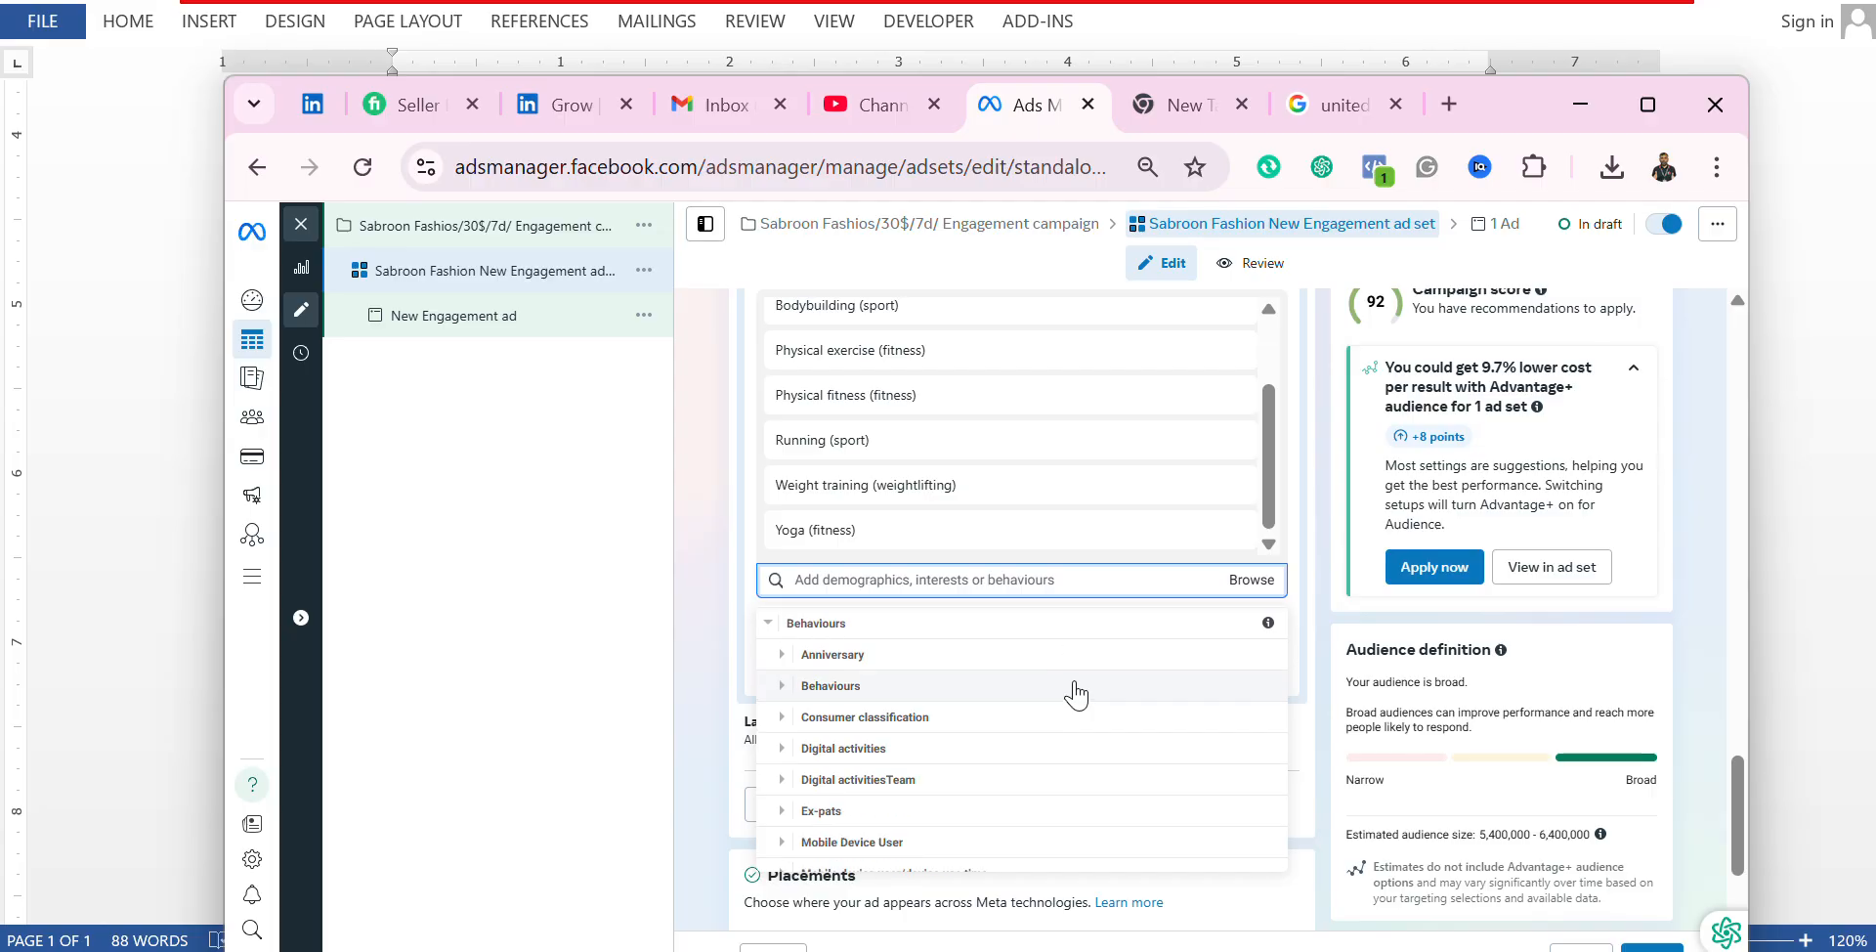
{"action": "left_click", "coordinate": [909, 652]}
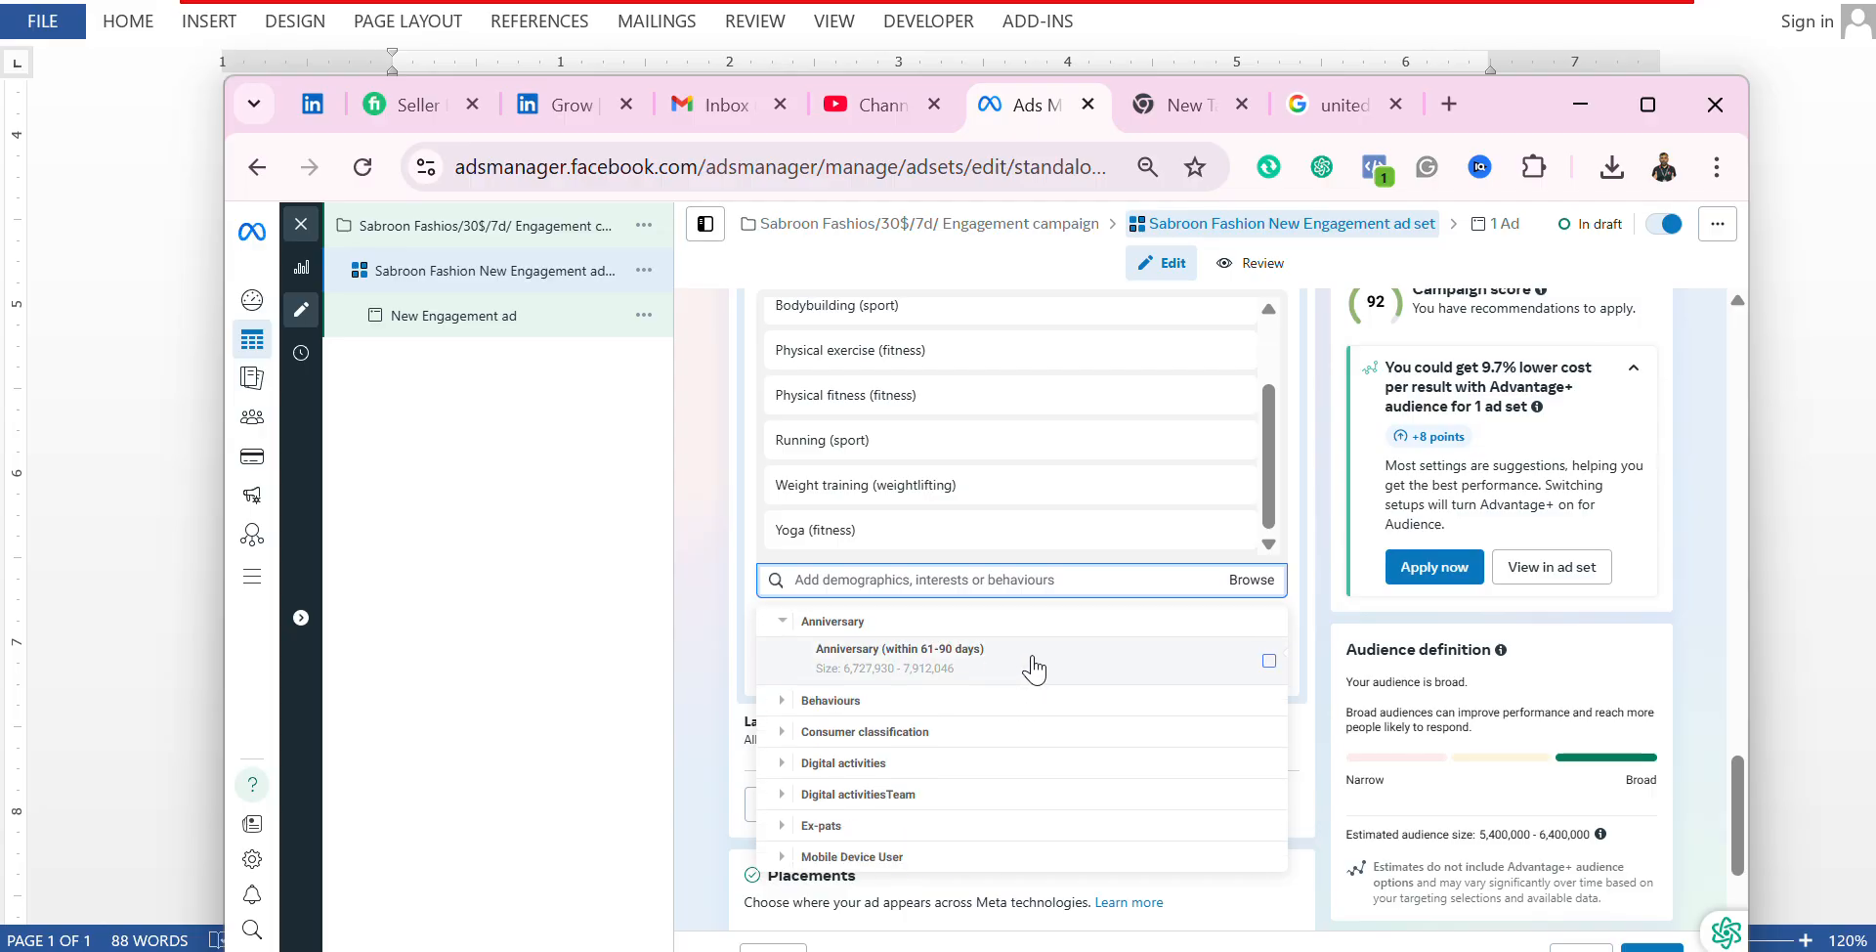
{"action": "left_click", "coordinate": [1269, 660]}
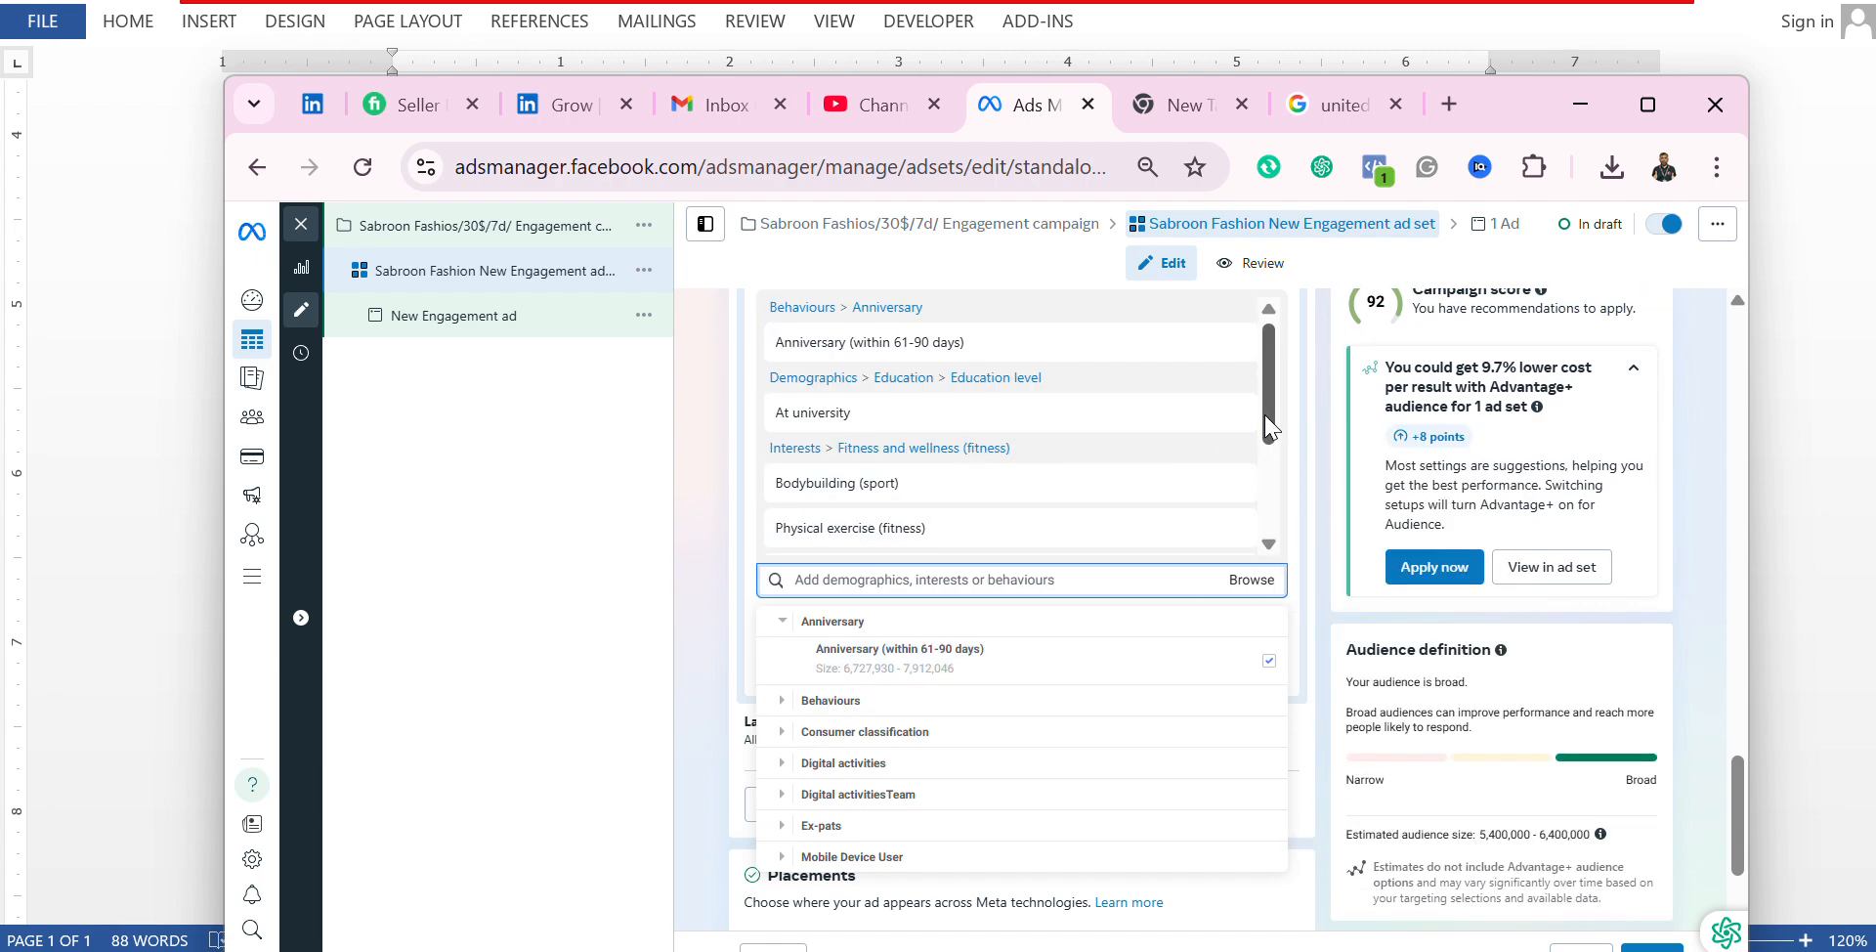
Step: Search the detailed targeting options for "woemens slimming items" and look through the suggestions
{"action": "left_click", "coordinate": [965, 580]}
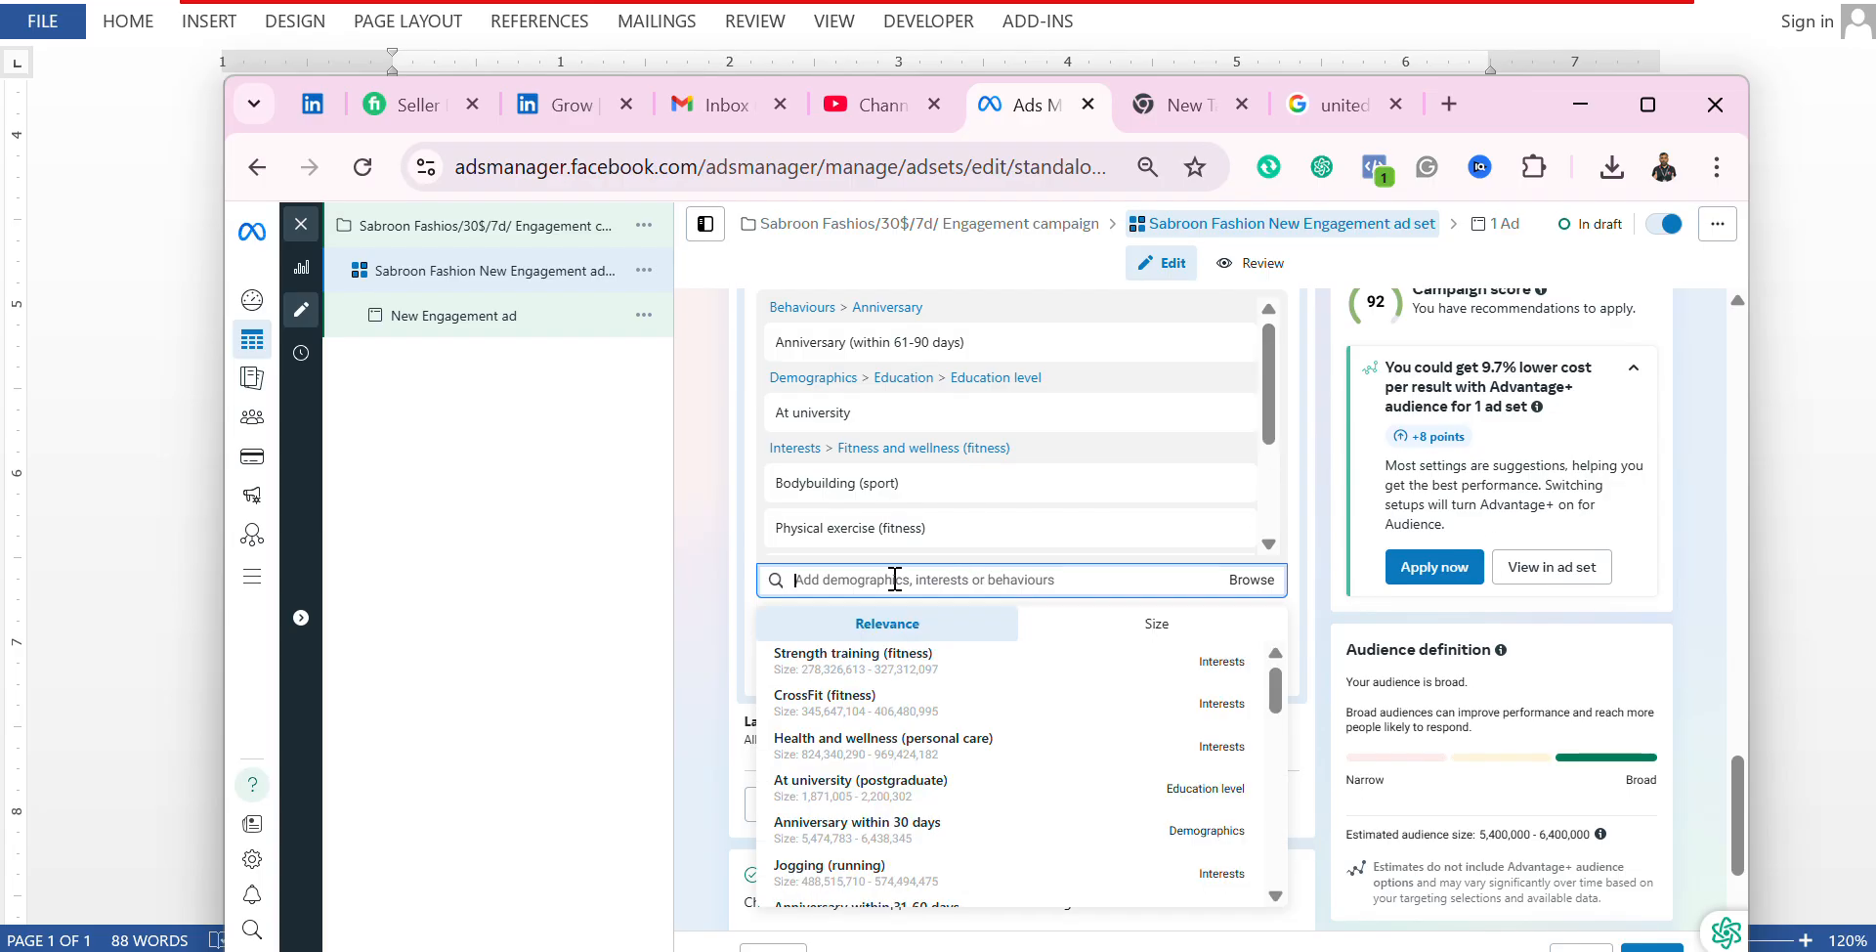
{"action": "type", "text": "woemens slimming i"}
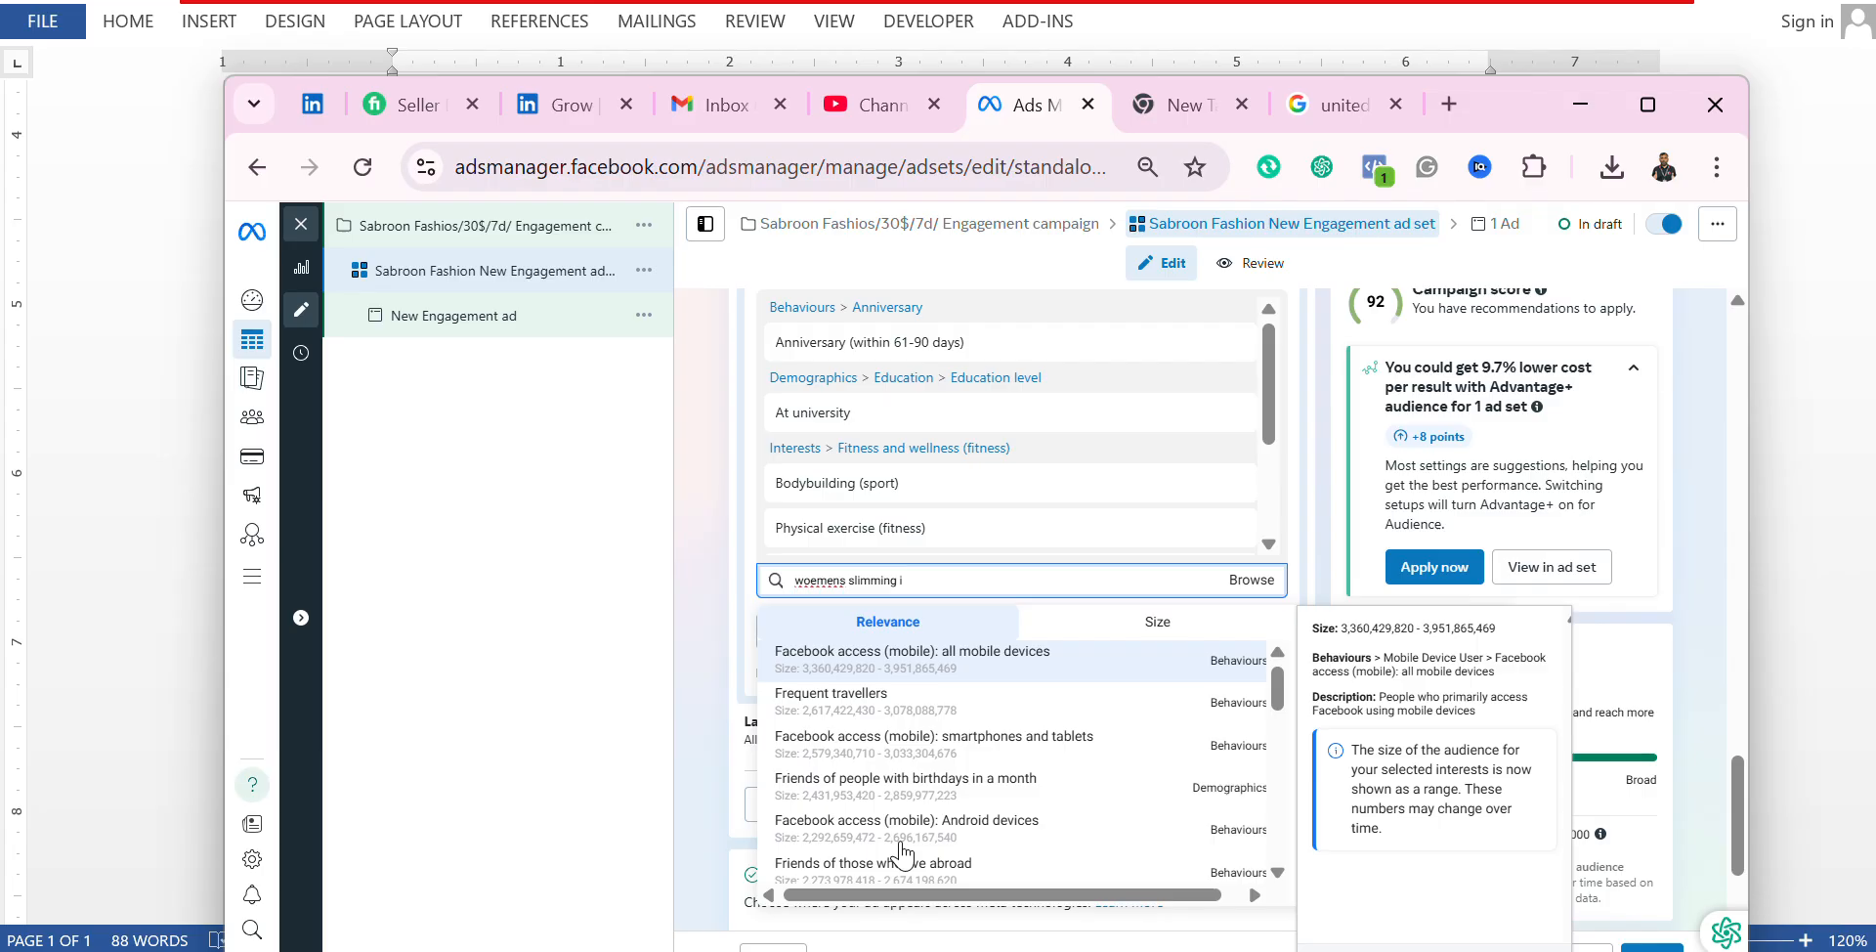
{"action": "type", "text": "tems"}
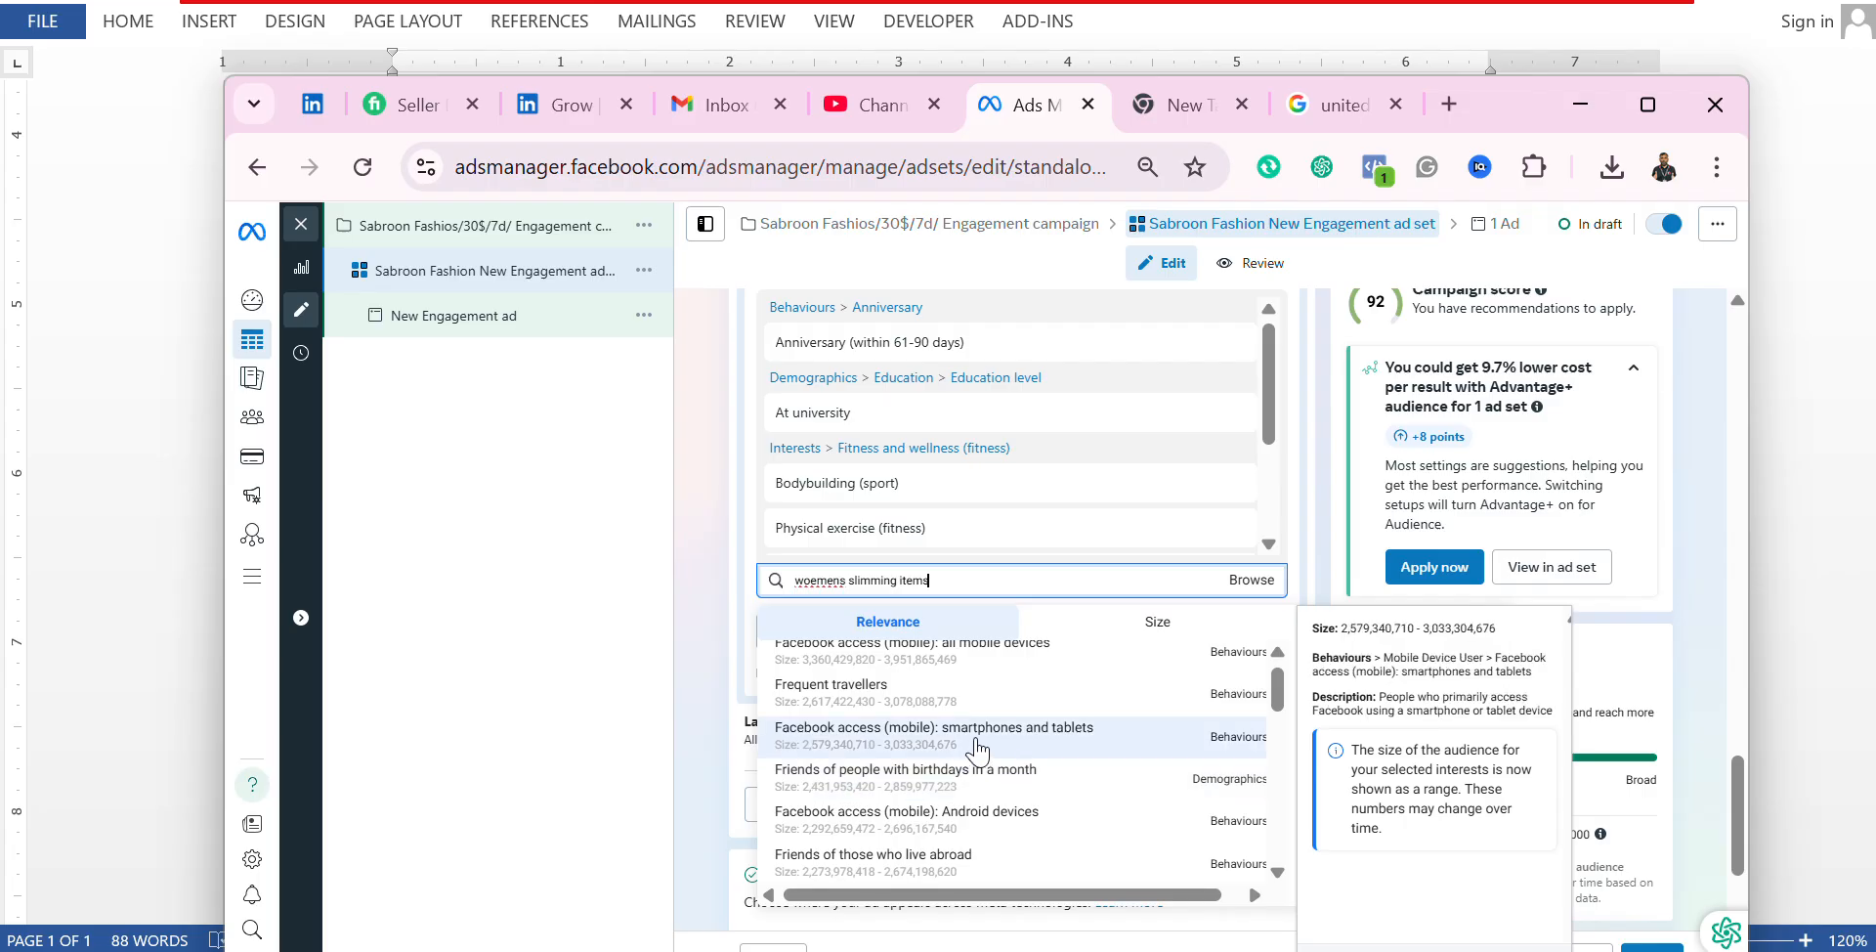
{"action": "scroll", "coordinate": [967, 762], "scroll_direction": "down", "scroll_amount": 3}
{"action": "scroll", "coordinate": [977, 750], "scroll_direction": "down", "scroll_amount": 2}
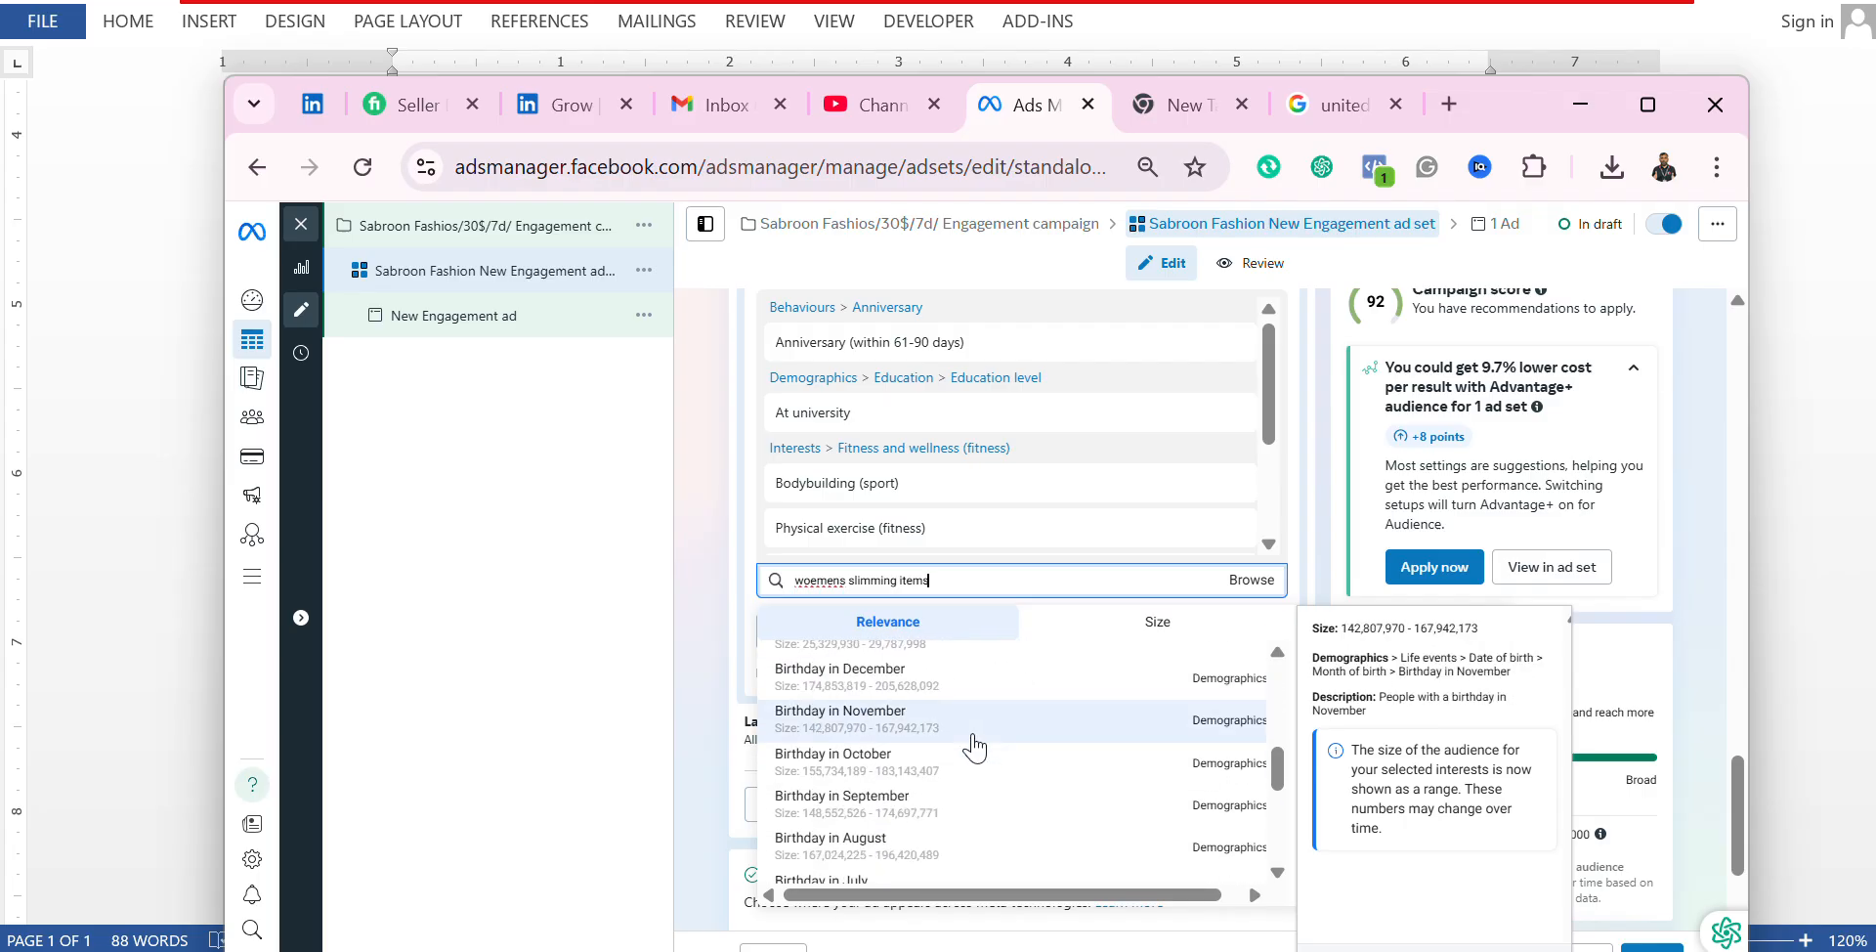
{"action": "scroll", "coordinate": [972, 740], "scroll_direction": "up", "scroll_amount": 3}
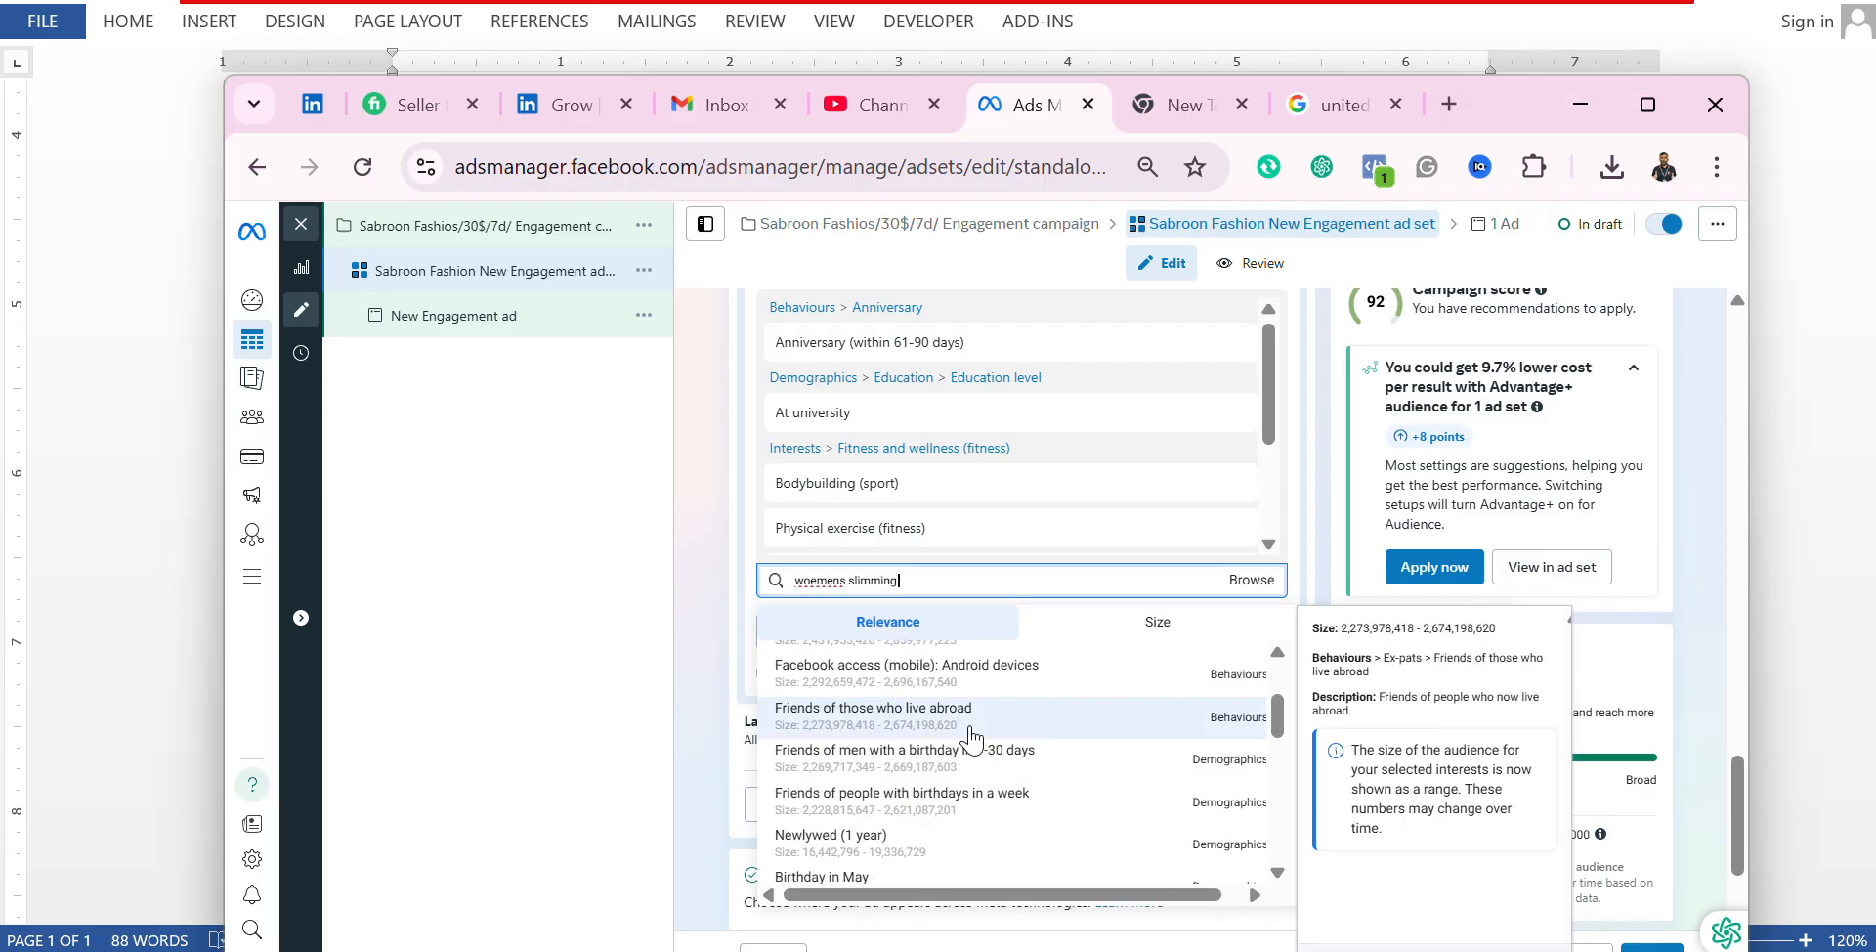
Step: Replace the targeting search with "engaged", add the life event "Newly engaged (1 year)" and close the suggestions
{"action": "key", "text": "BackSpace"}
{"action": "key", "text": "BackSpace"}
{"action": "key", "text": "BackSpace"}
{"action": "key", "text": "BackSpace"}
{"action": "key", "text": "BackSpace"}
{"action": "key", "text": "BackSpace"}
{"action": "key", "text": "BackSpace"}
{"action": "key", "text": "BackSpace"}
{"action": "key", "text": "BackSpace"}
{"action": "key", "text": "BackSpace"}
{"action": "key", "text": "BackSpace"}
{"action": "key", "text": "BackSpace"}
{"action": "key", "text": "BackSpace"}
{"action": "key", "text": "BackSpace"}
{"action": "key", "text": "BackSpace"}
{"action": "key", "text": "BackSpace"}
{"action": "type", "text": "eng"}
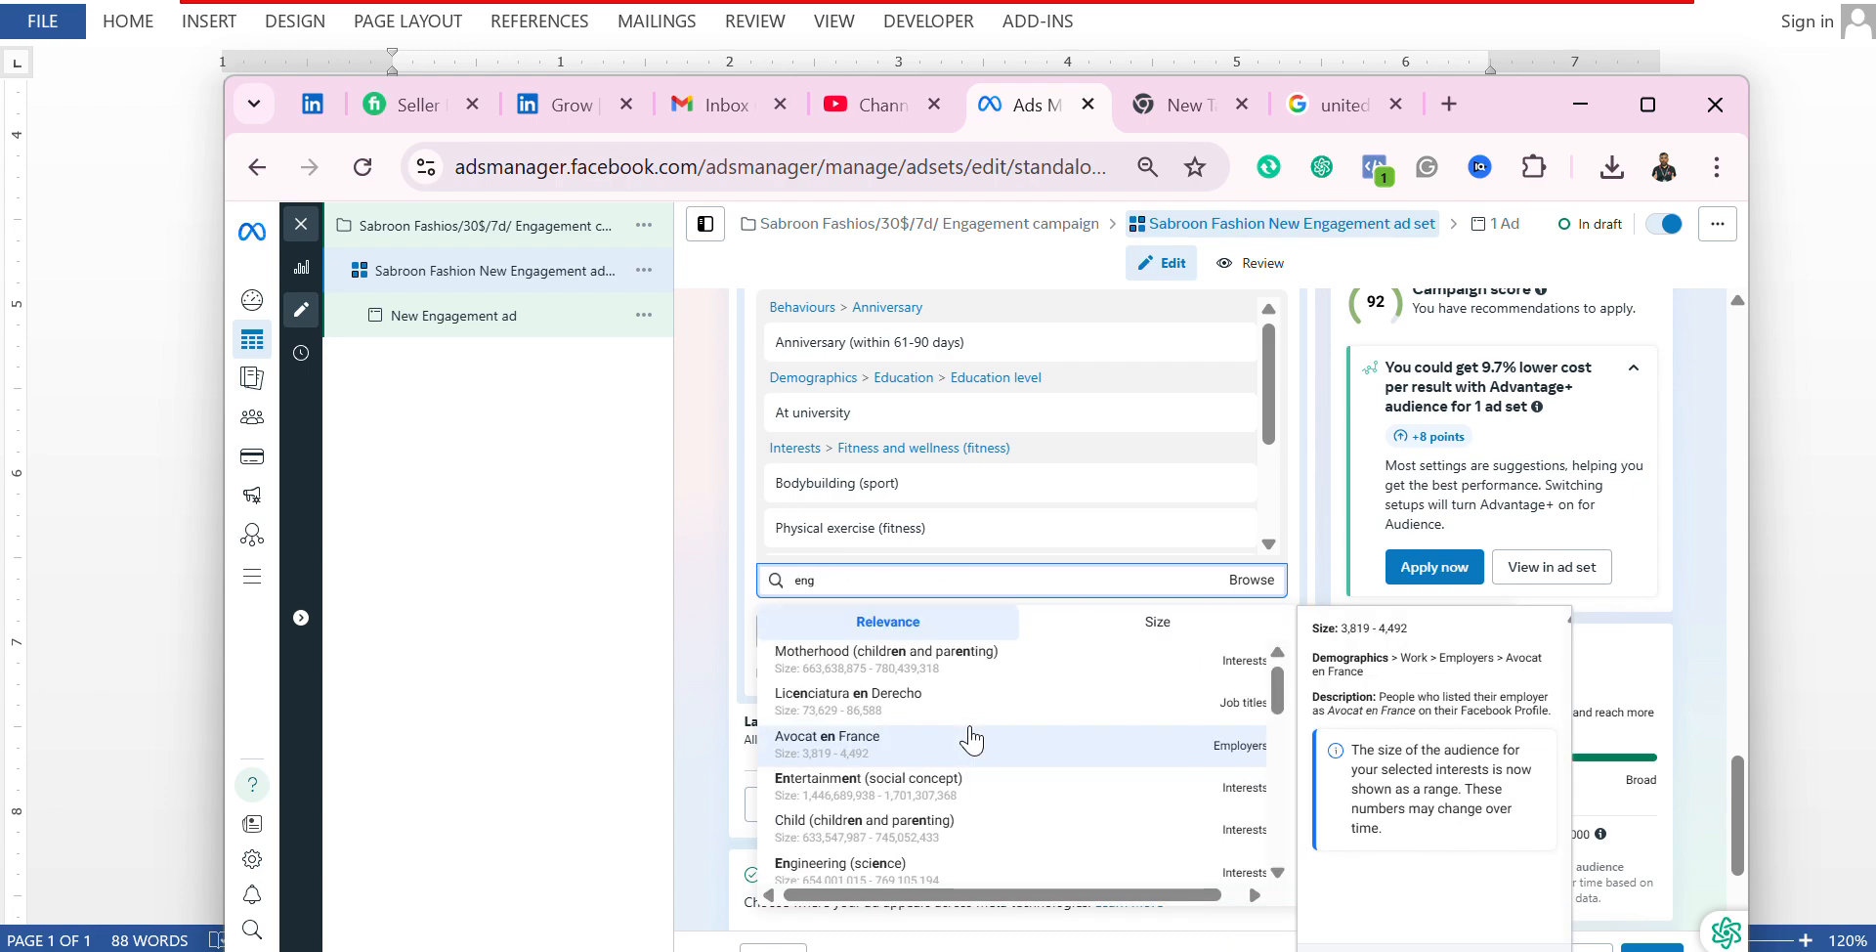
{"action": "type", "text": "aged"}
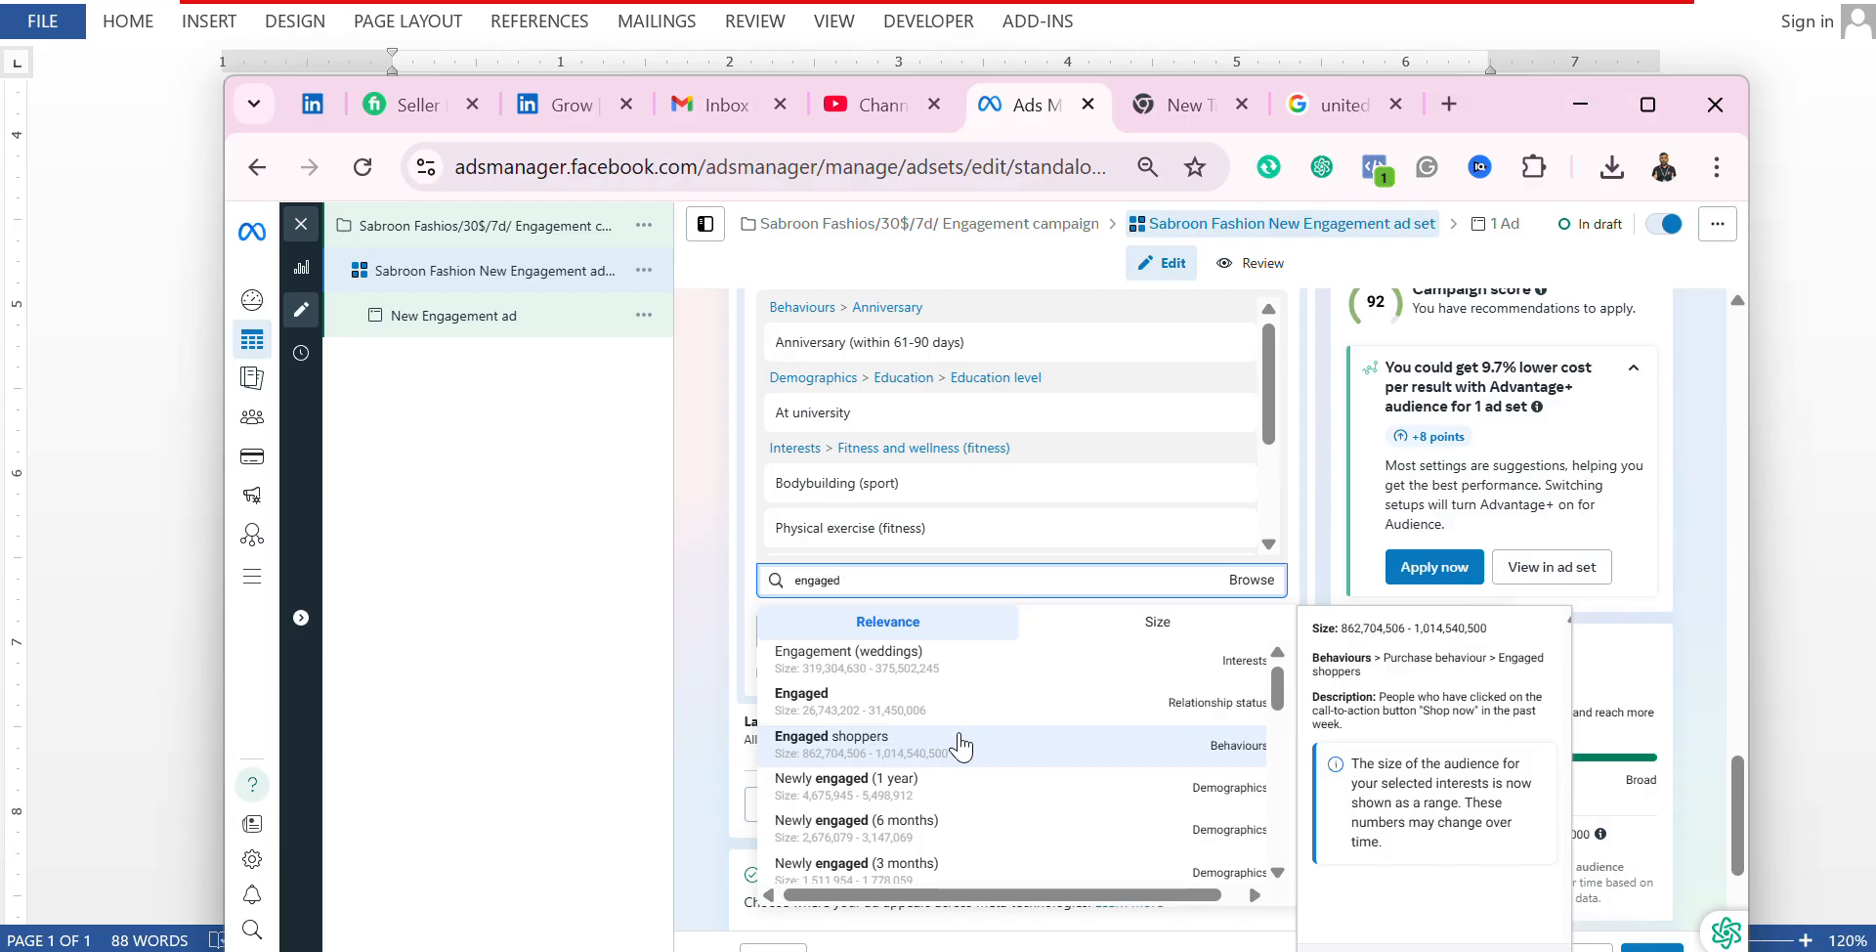
{"action": "left_click", "coordinate": [961, 791]}
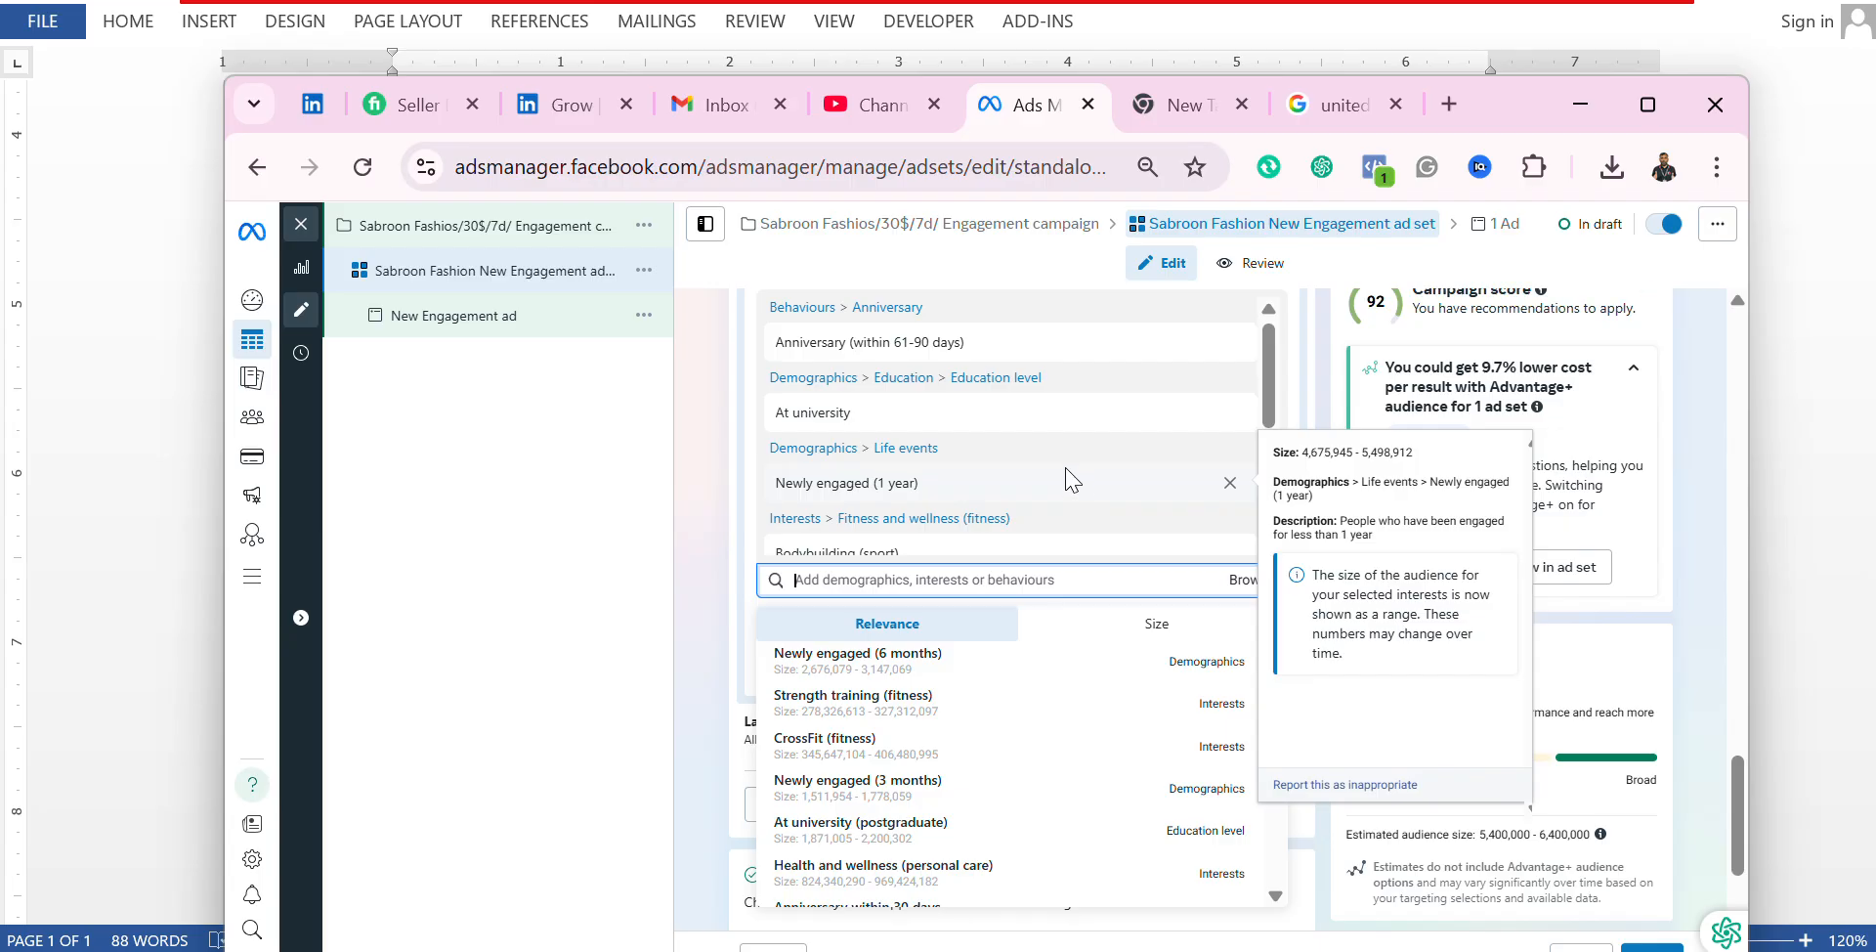
{"action": "scroll", "coordinate": [1072, 479], "scroll_direction": "down", "scroll_amount": 5}
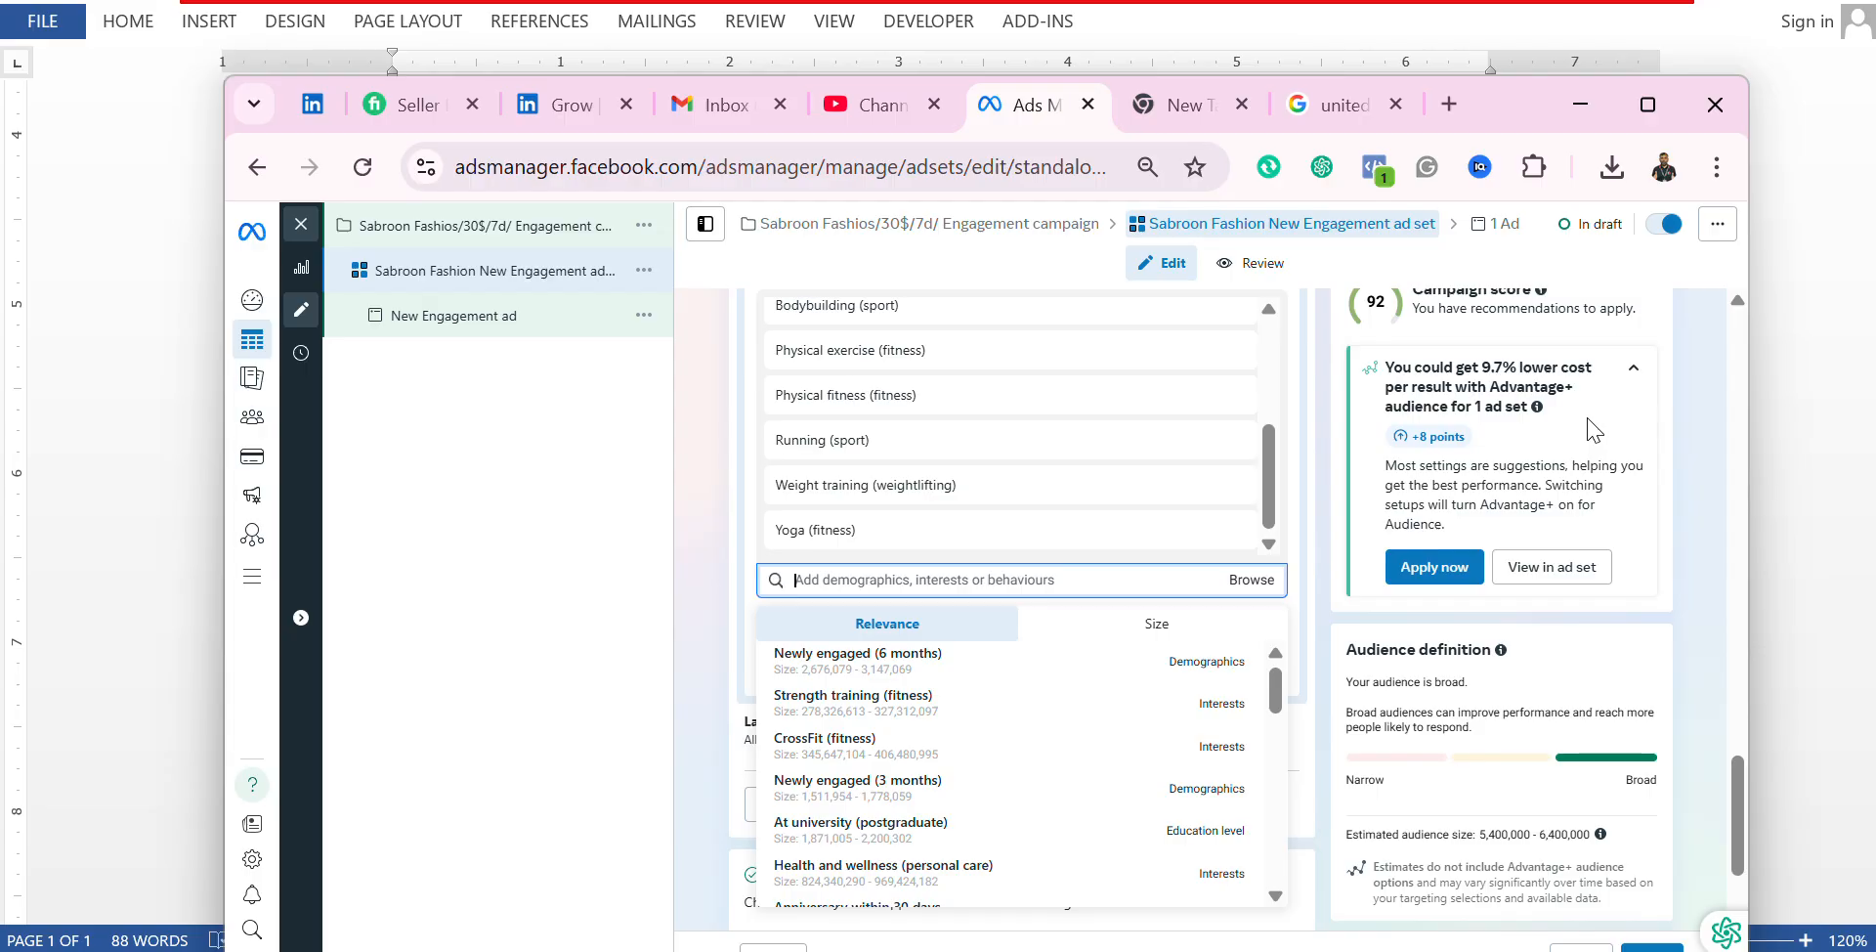
{"action": "scroll", "coordinate": [1594, 433], "scroll_direction": "up", "scroll_amount": 2}
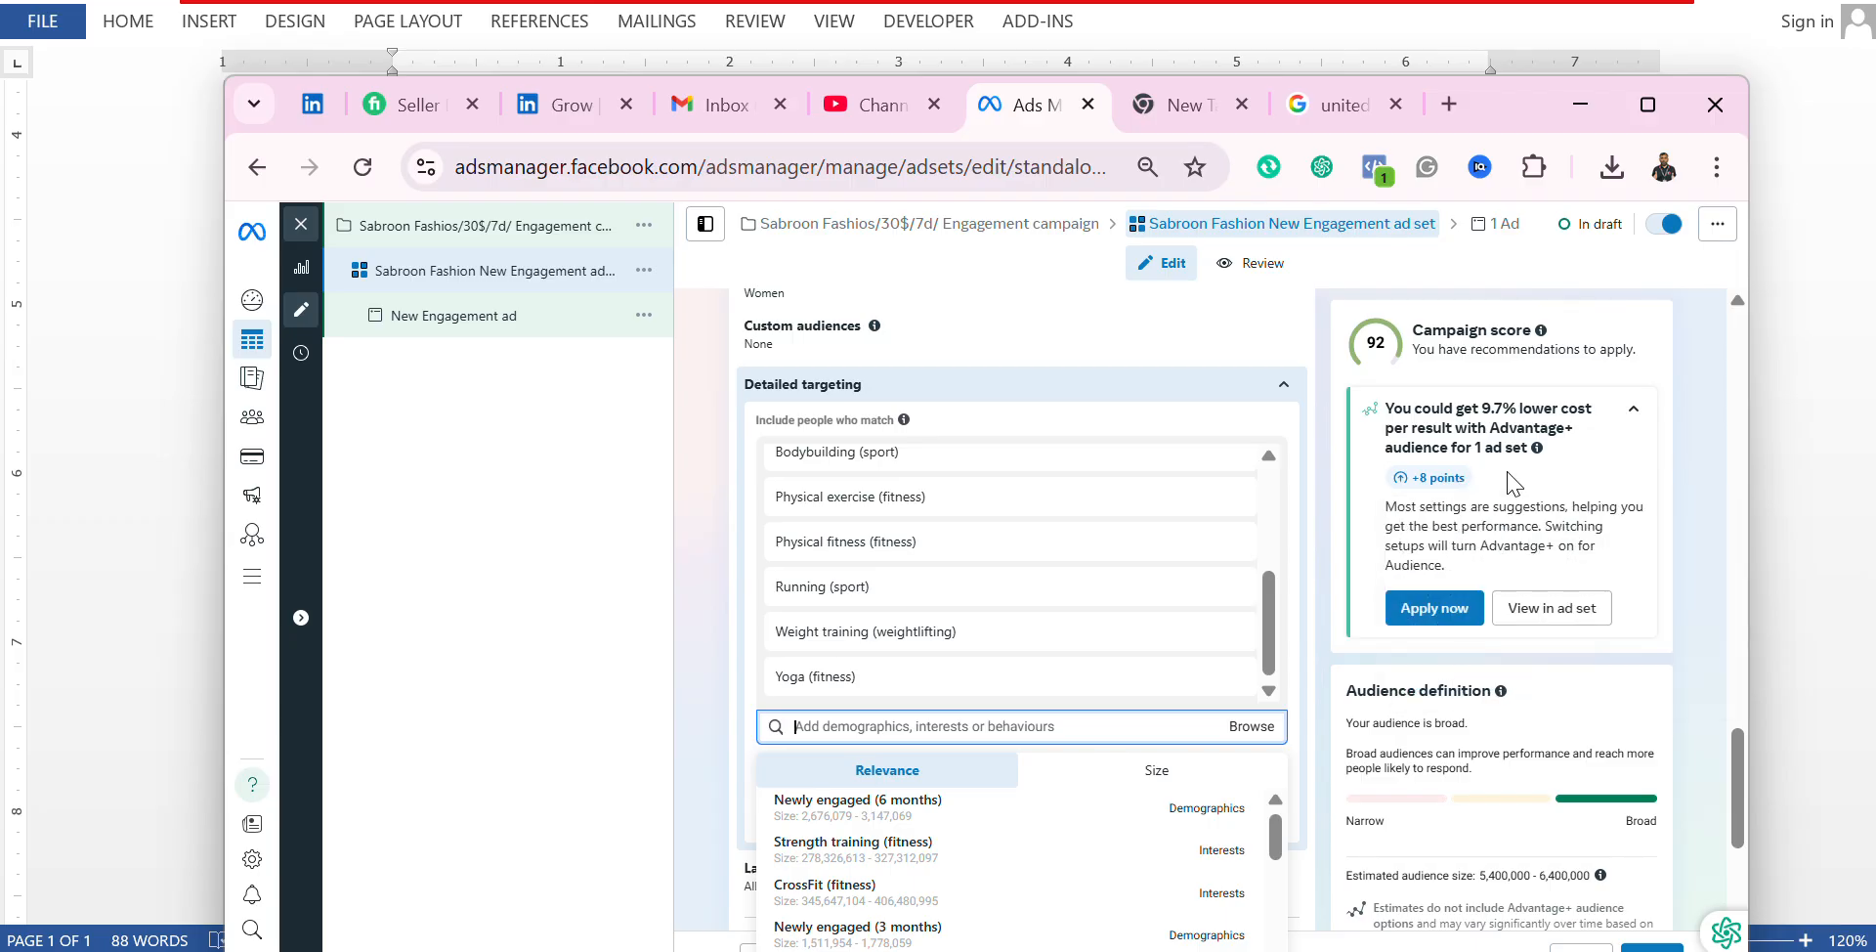
{"action": "scroll", "coordinate": [1114, 498], "scroll_direction": "down", "scroll_amount": 3}
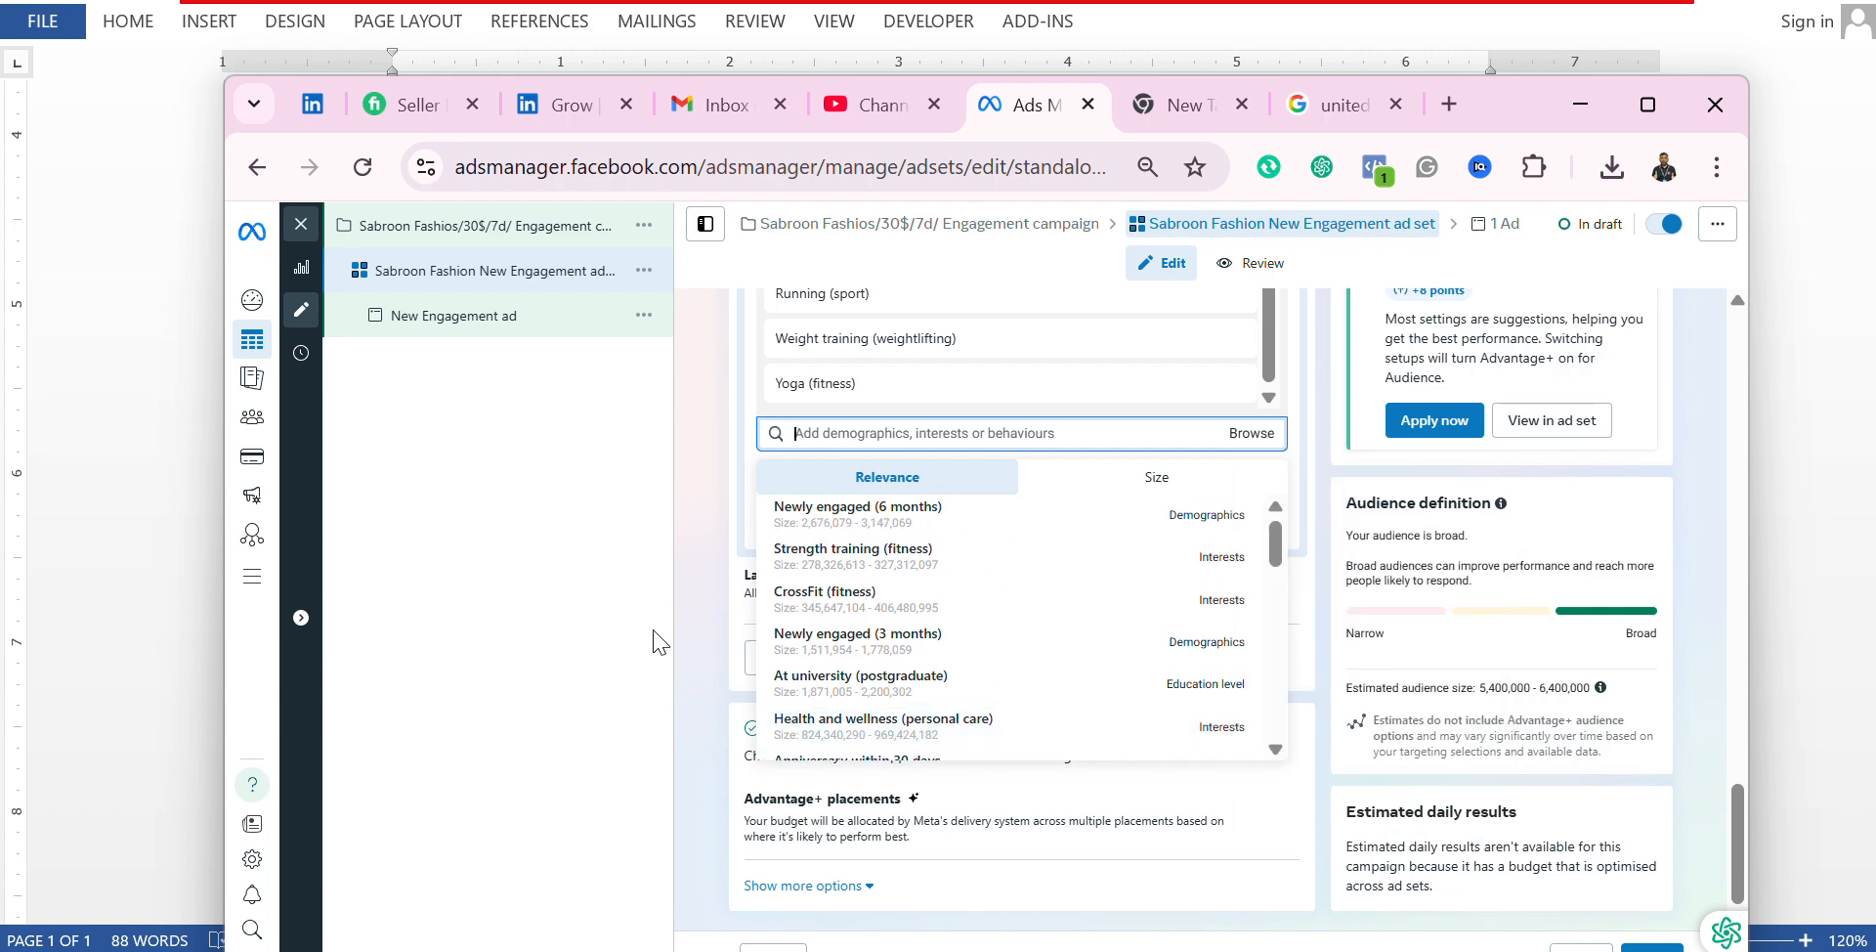
{"action": "left_click", "coordinate": [702, 562]}
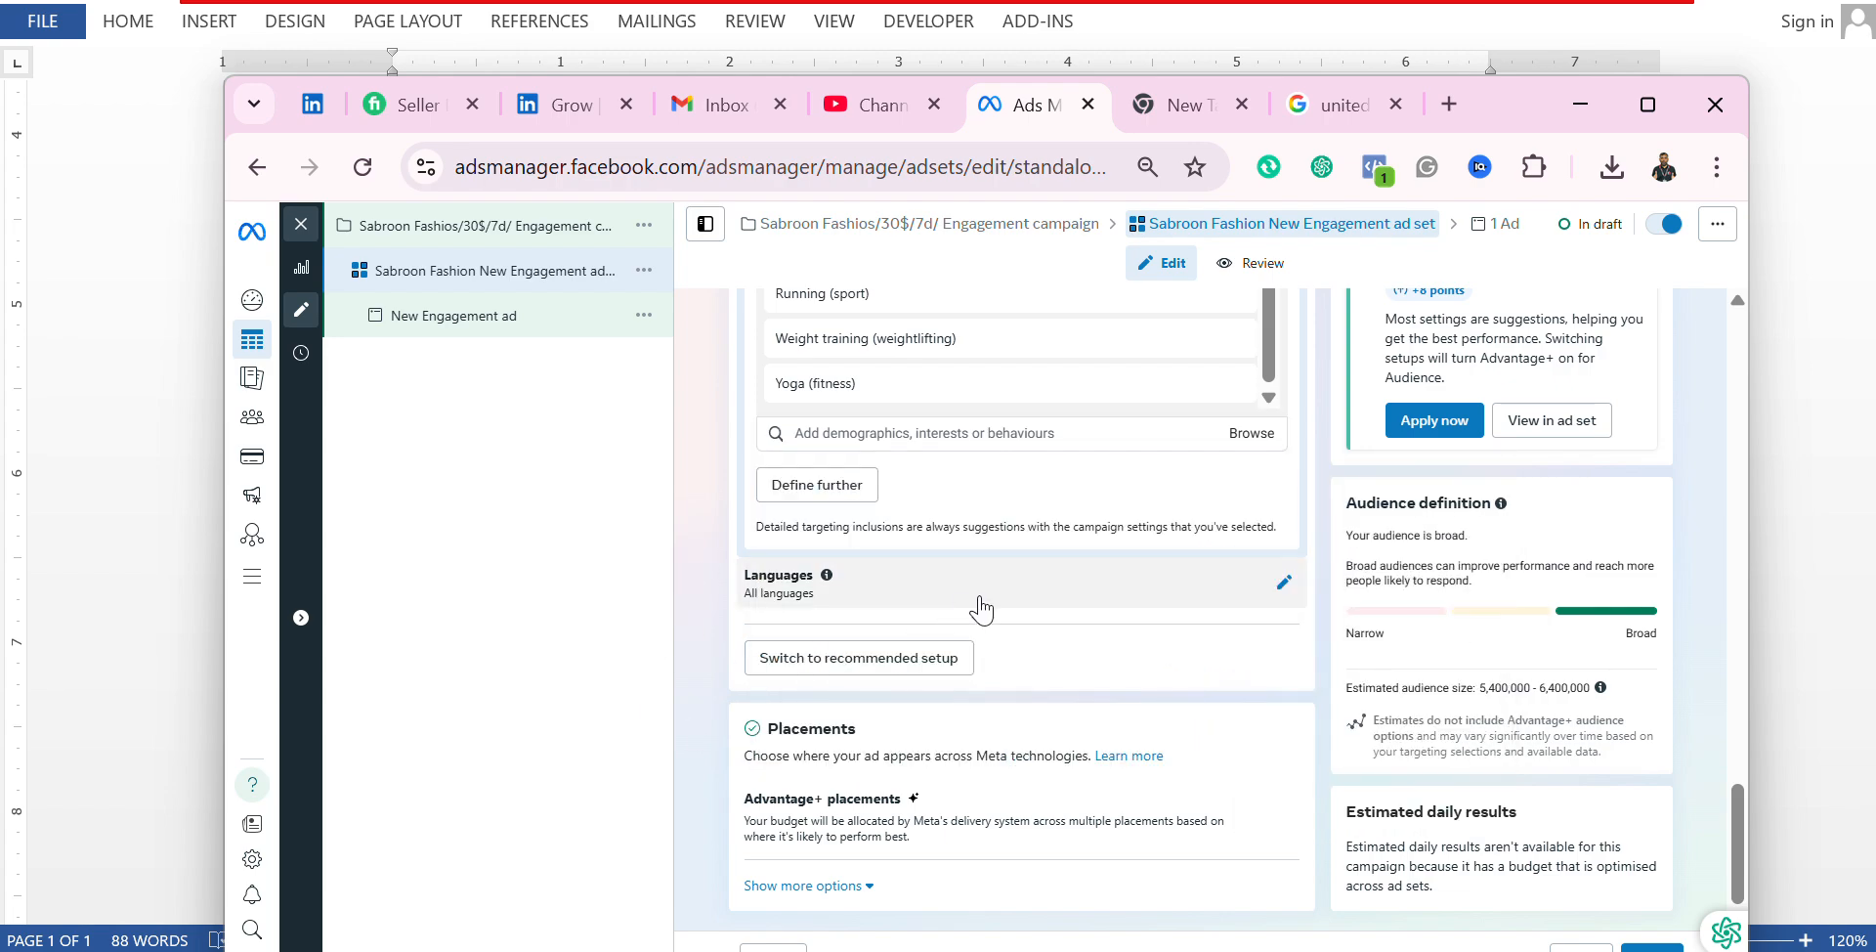
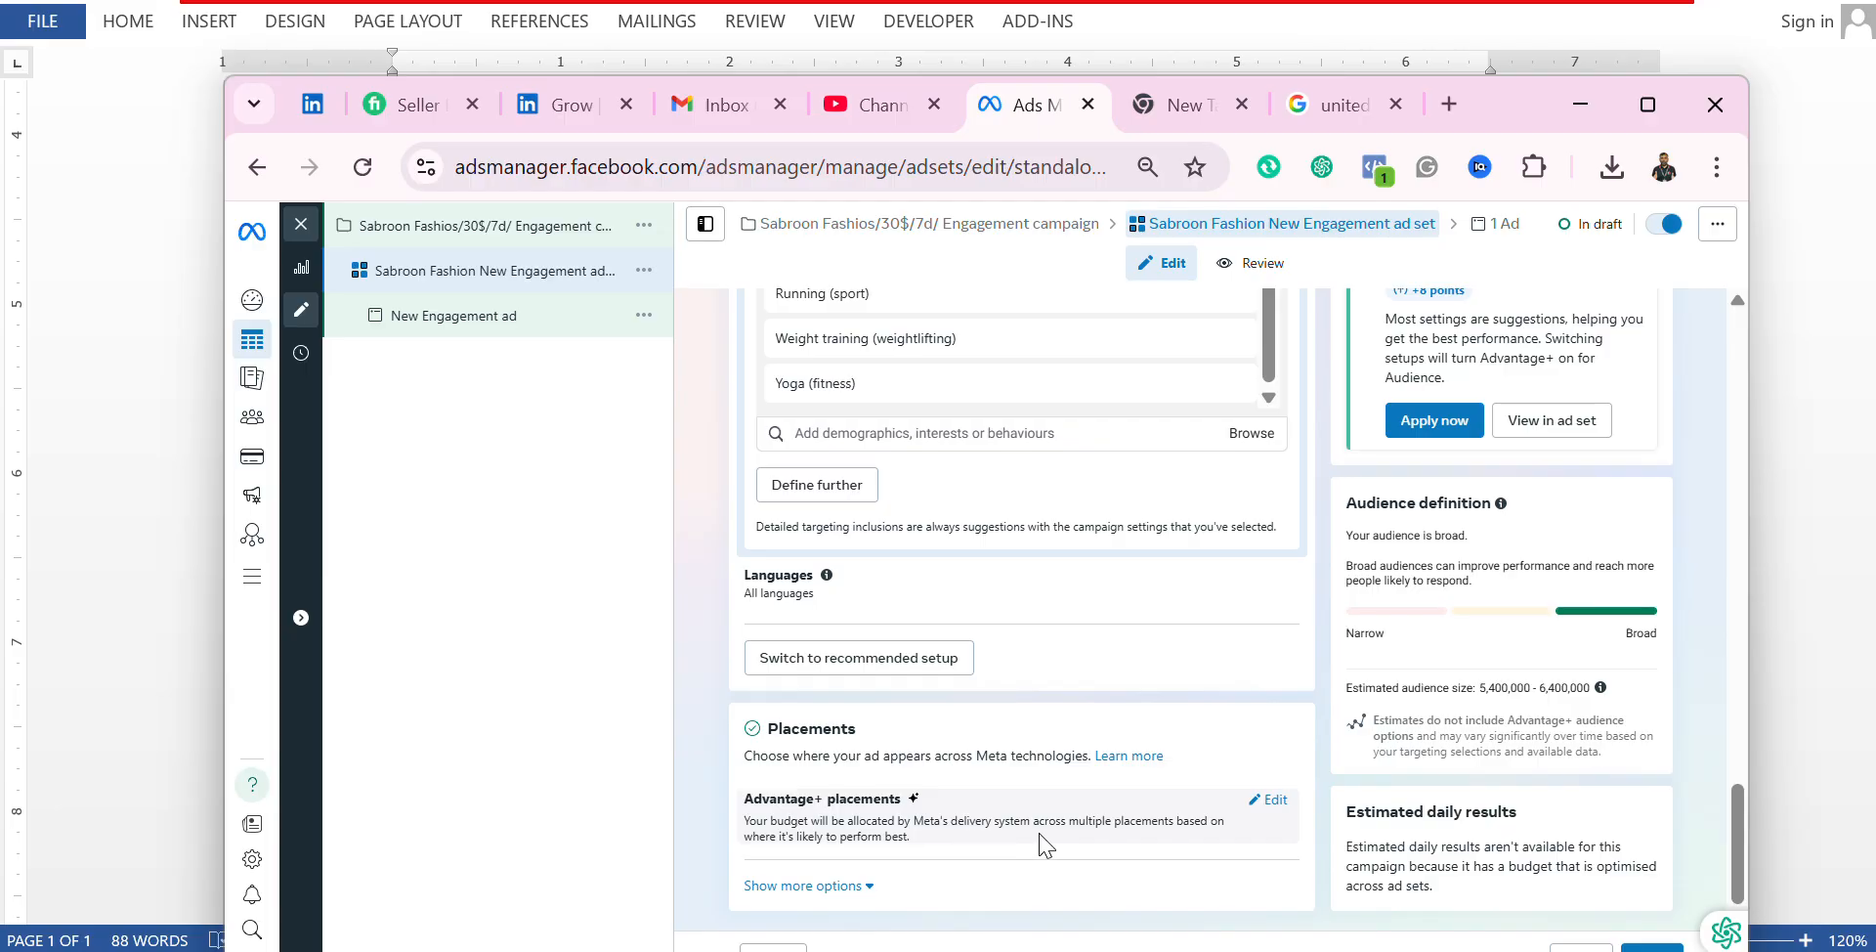
Step: Switch the ad set to manual placements and exclude the Audience Network, Messenger and Instagram platforms
{"action": "left_click", "coordinate": [1276, 811]}
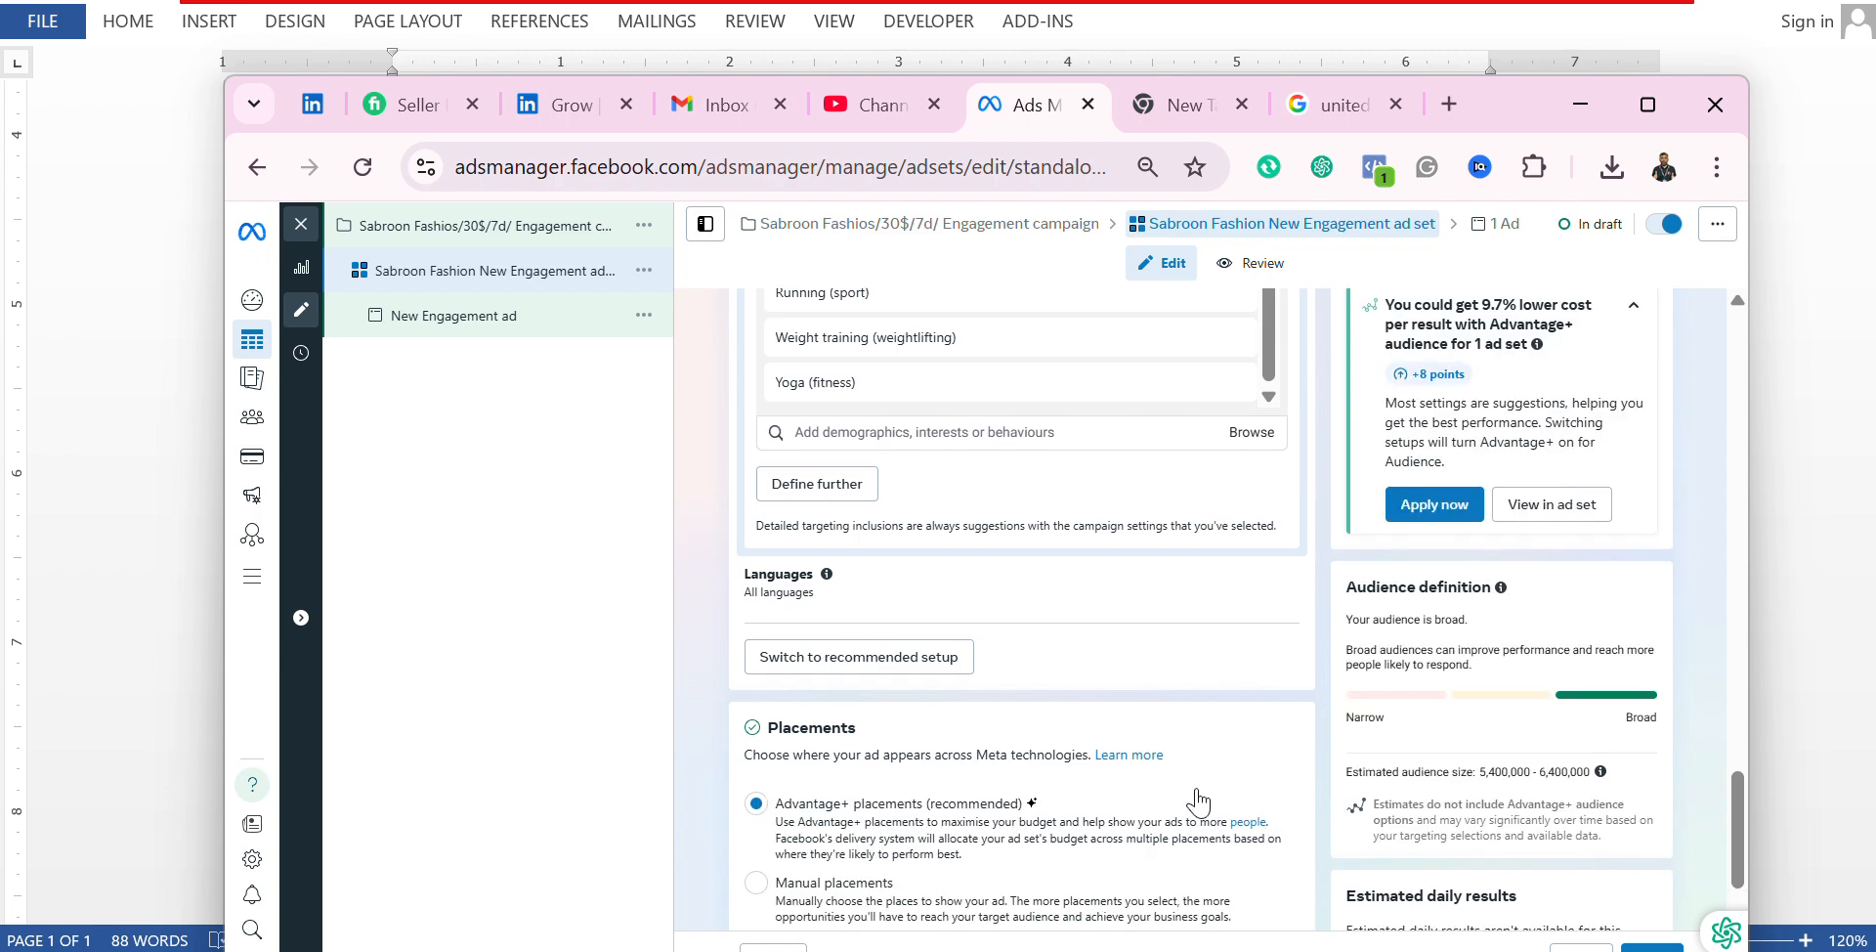
{"action": "scroll", "coordinate": [1192, 811], "scroll_direction": "down", "scroll_amount": 1}
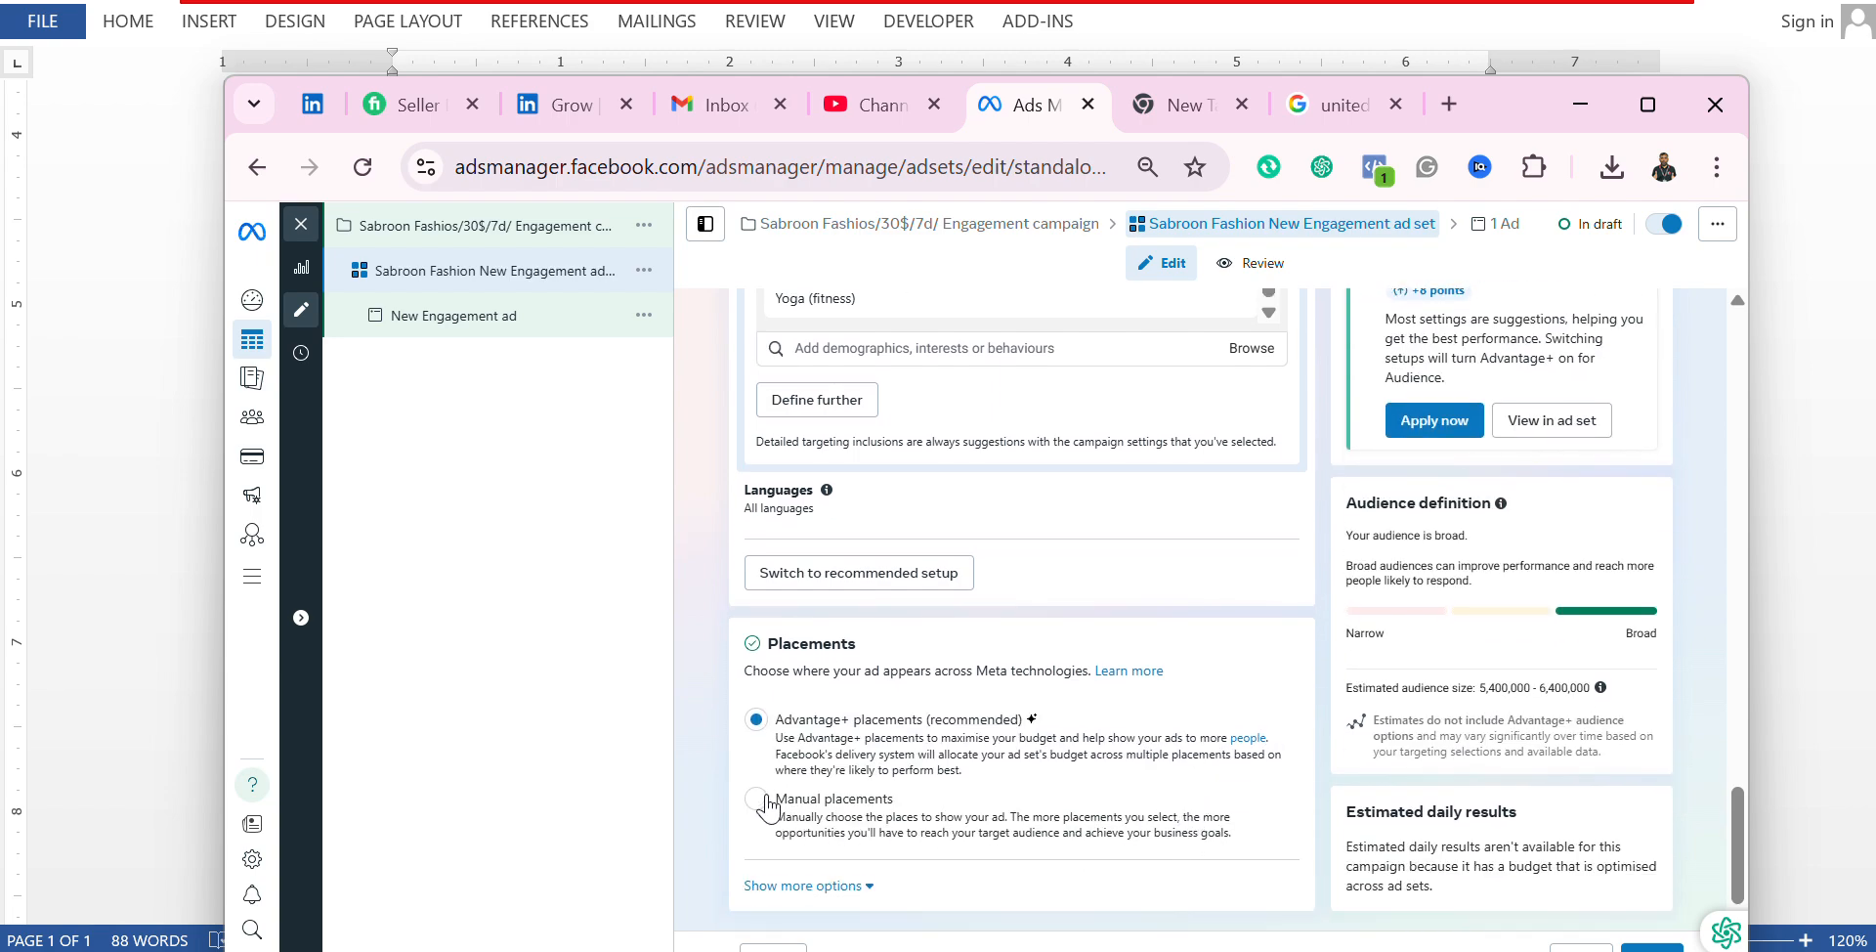
{"action": "left_click", "coordinate": [997, 836]}
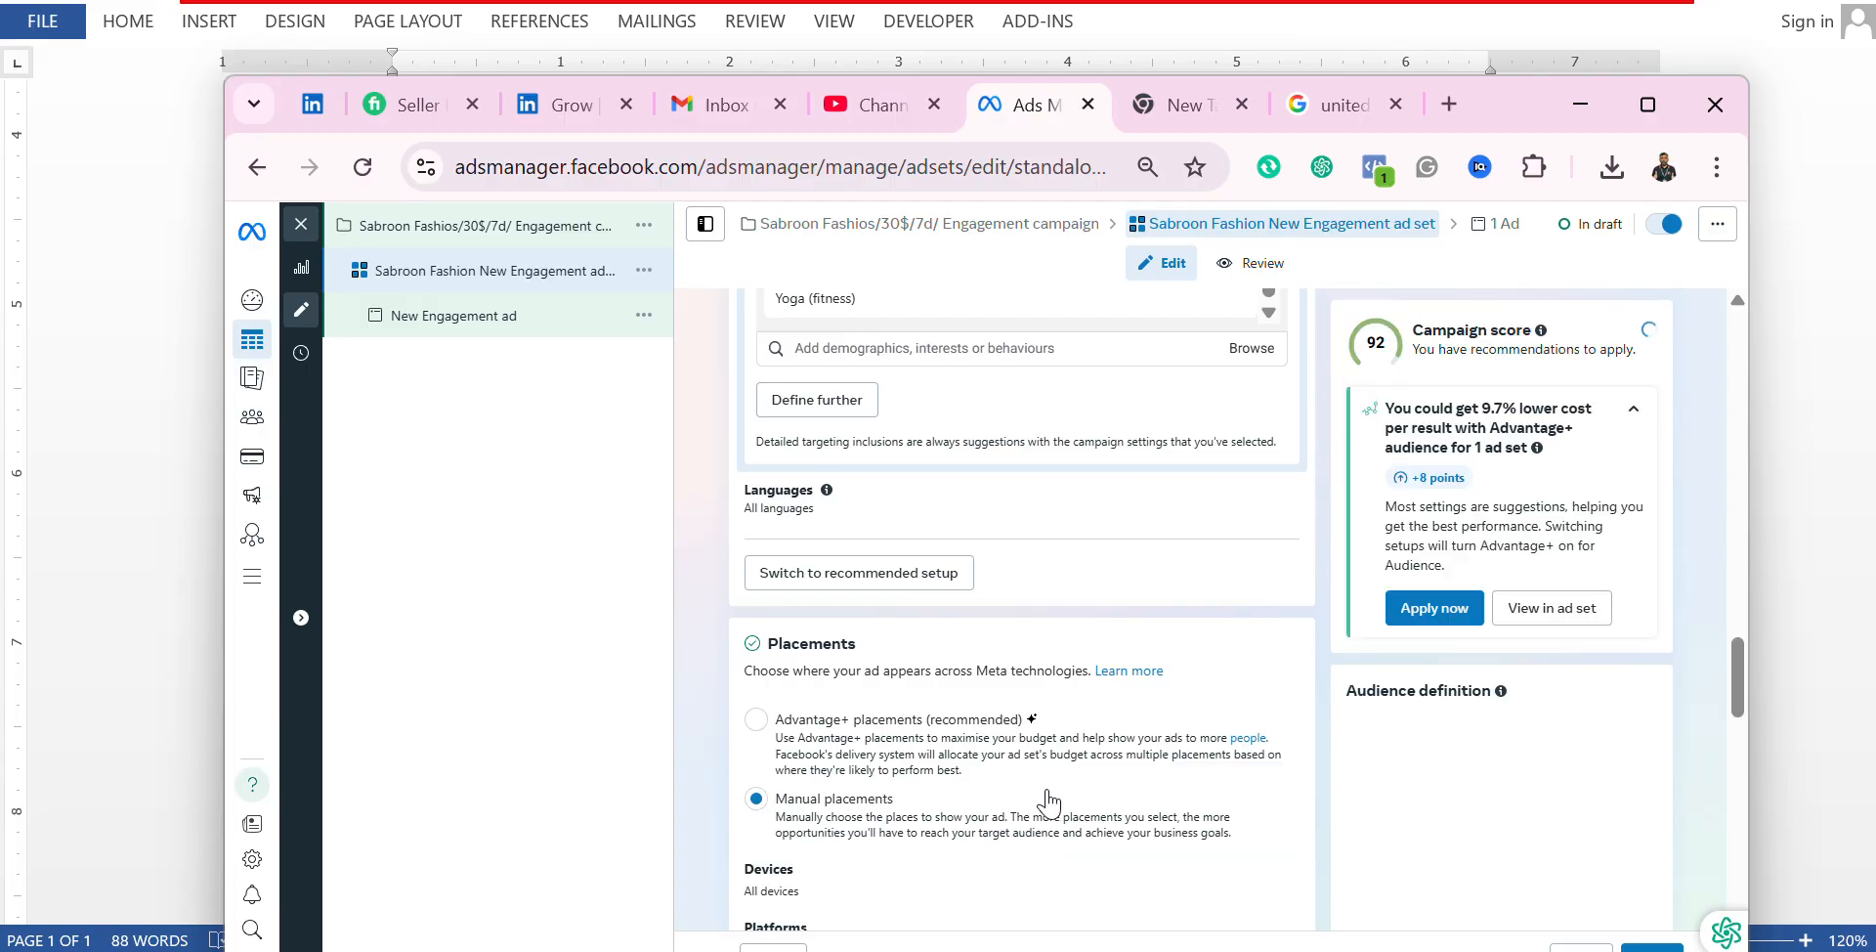
{"action": "scroll", "coordinate": [977, 806], "scroll_direction": "down", "scroll_amount": 3}
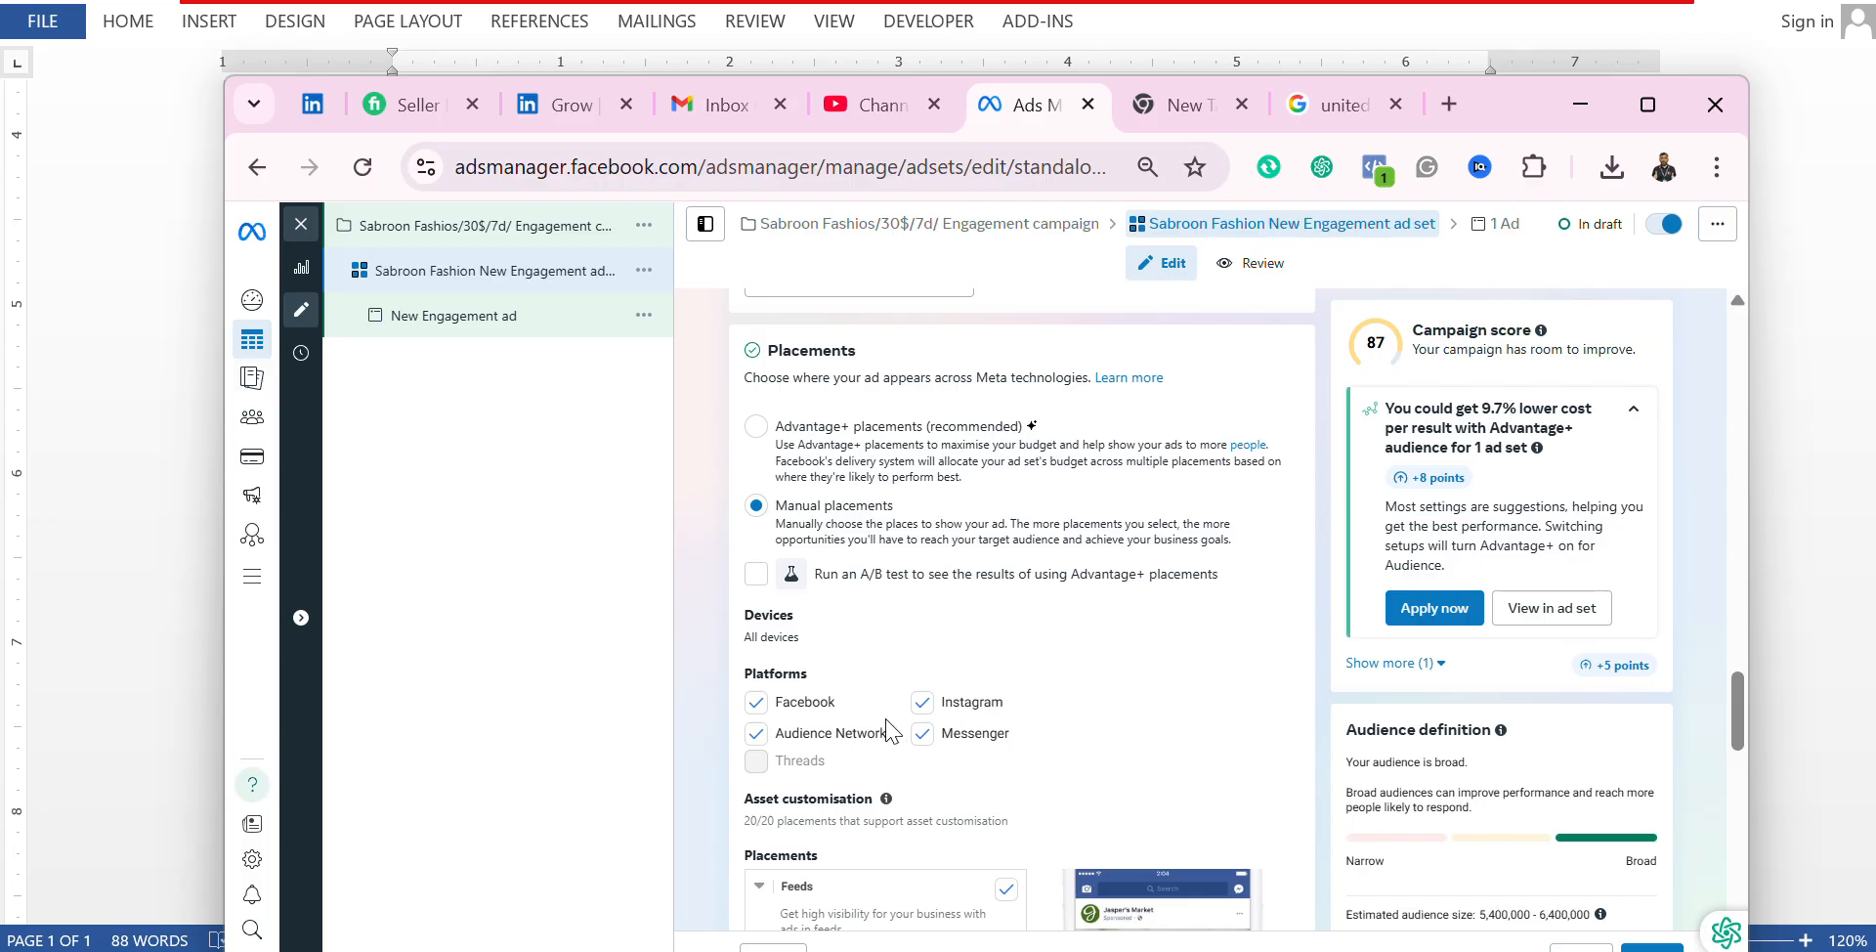
{"action": "left_click", "coordinate": [755, 733]}
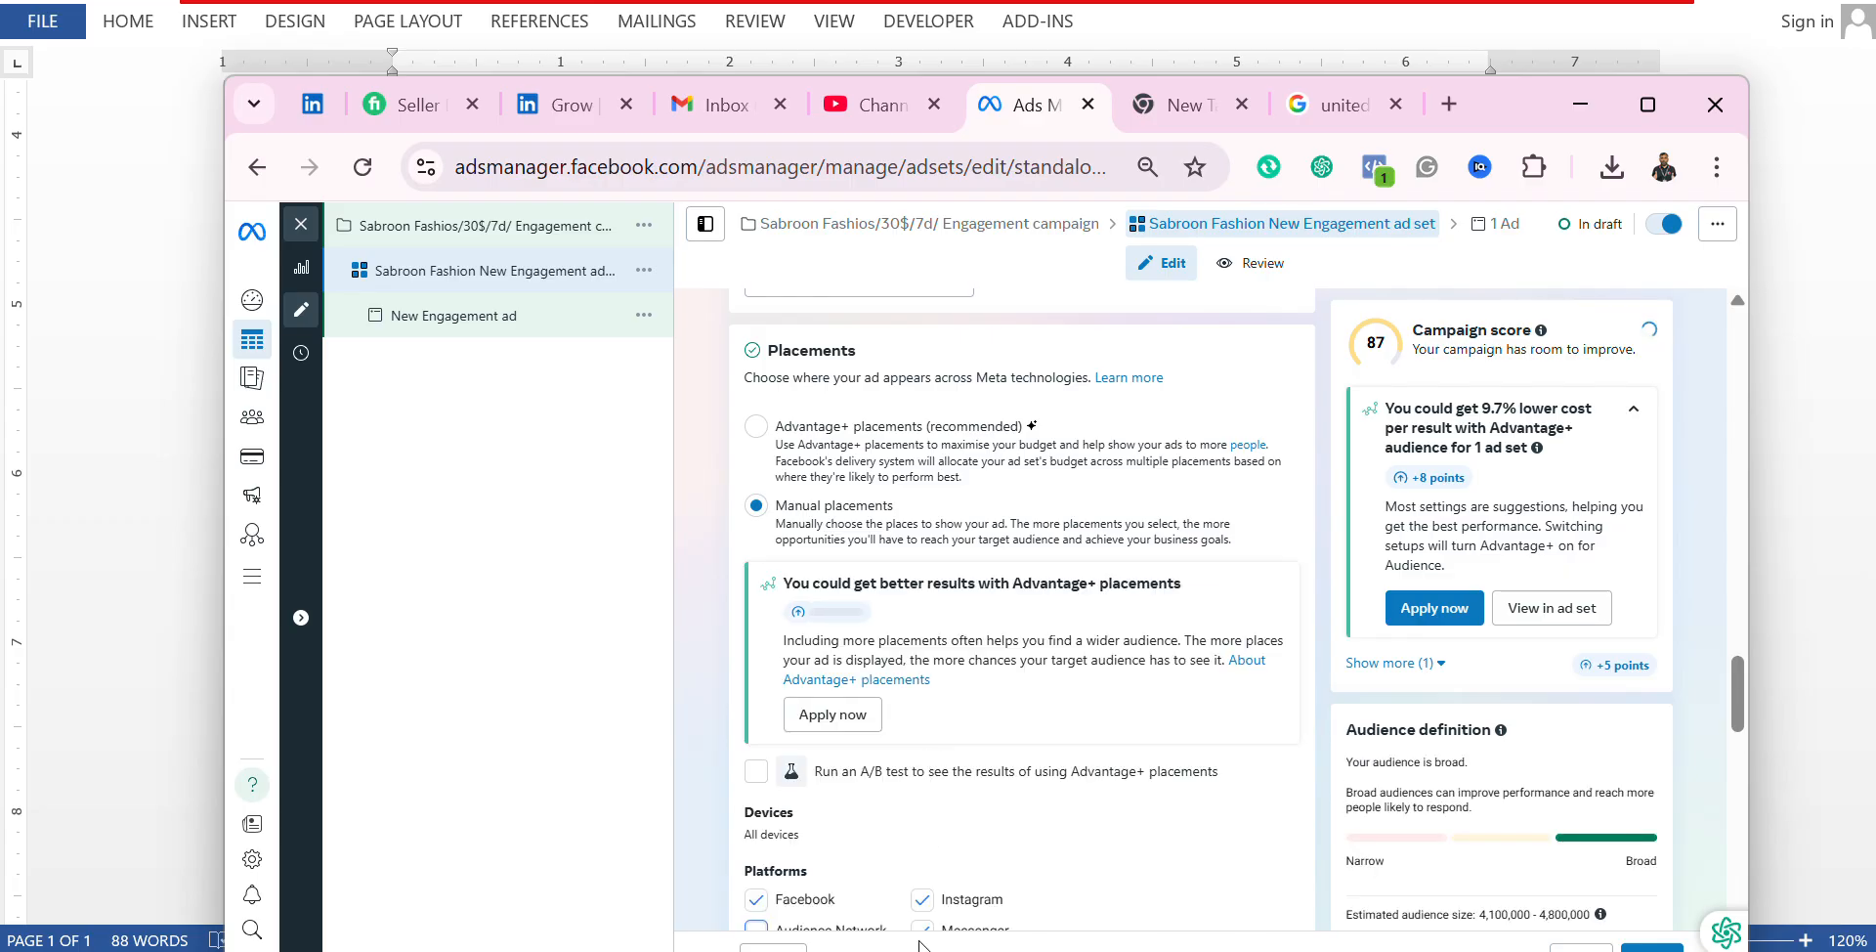
{"action": "scroll", "coordinate": [967, 842], "scroll_direction": "down", "scroll_amount": 1}
{"action": "left_click", "coordinate": [923, 791]}
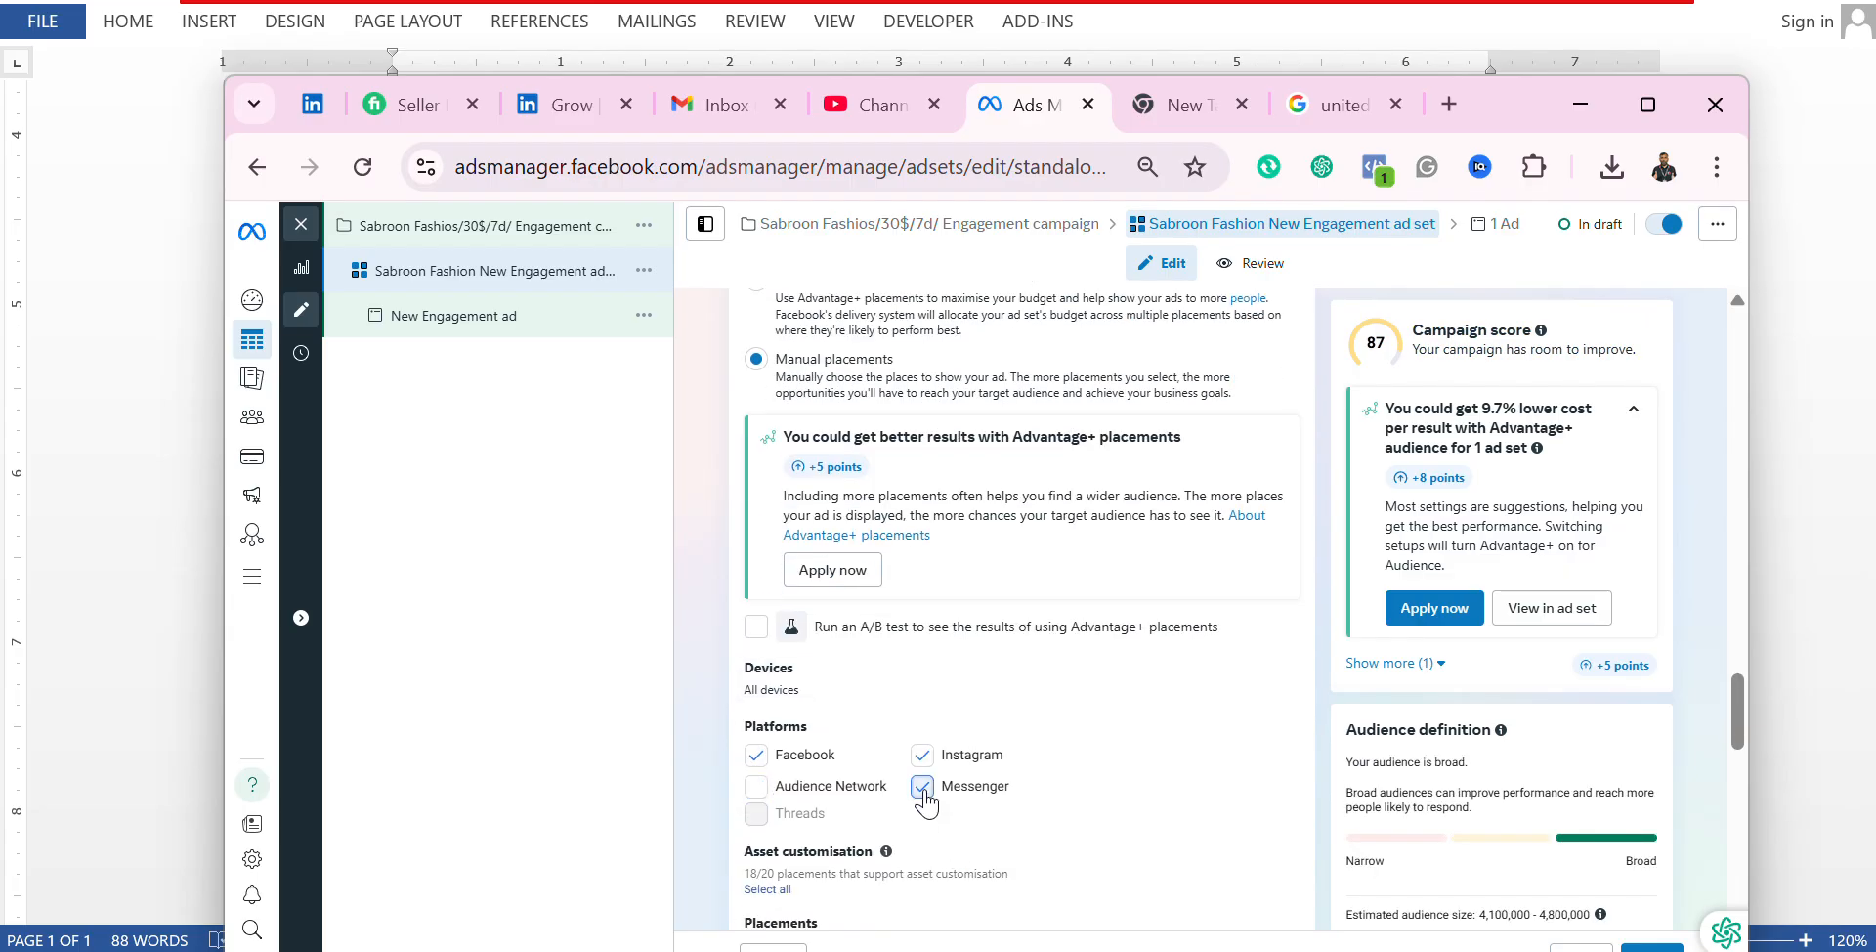
{"action": "left_click", "coordinate": [924, 760]}
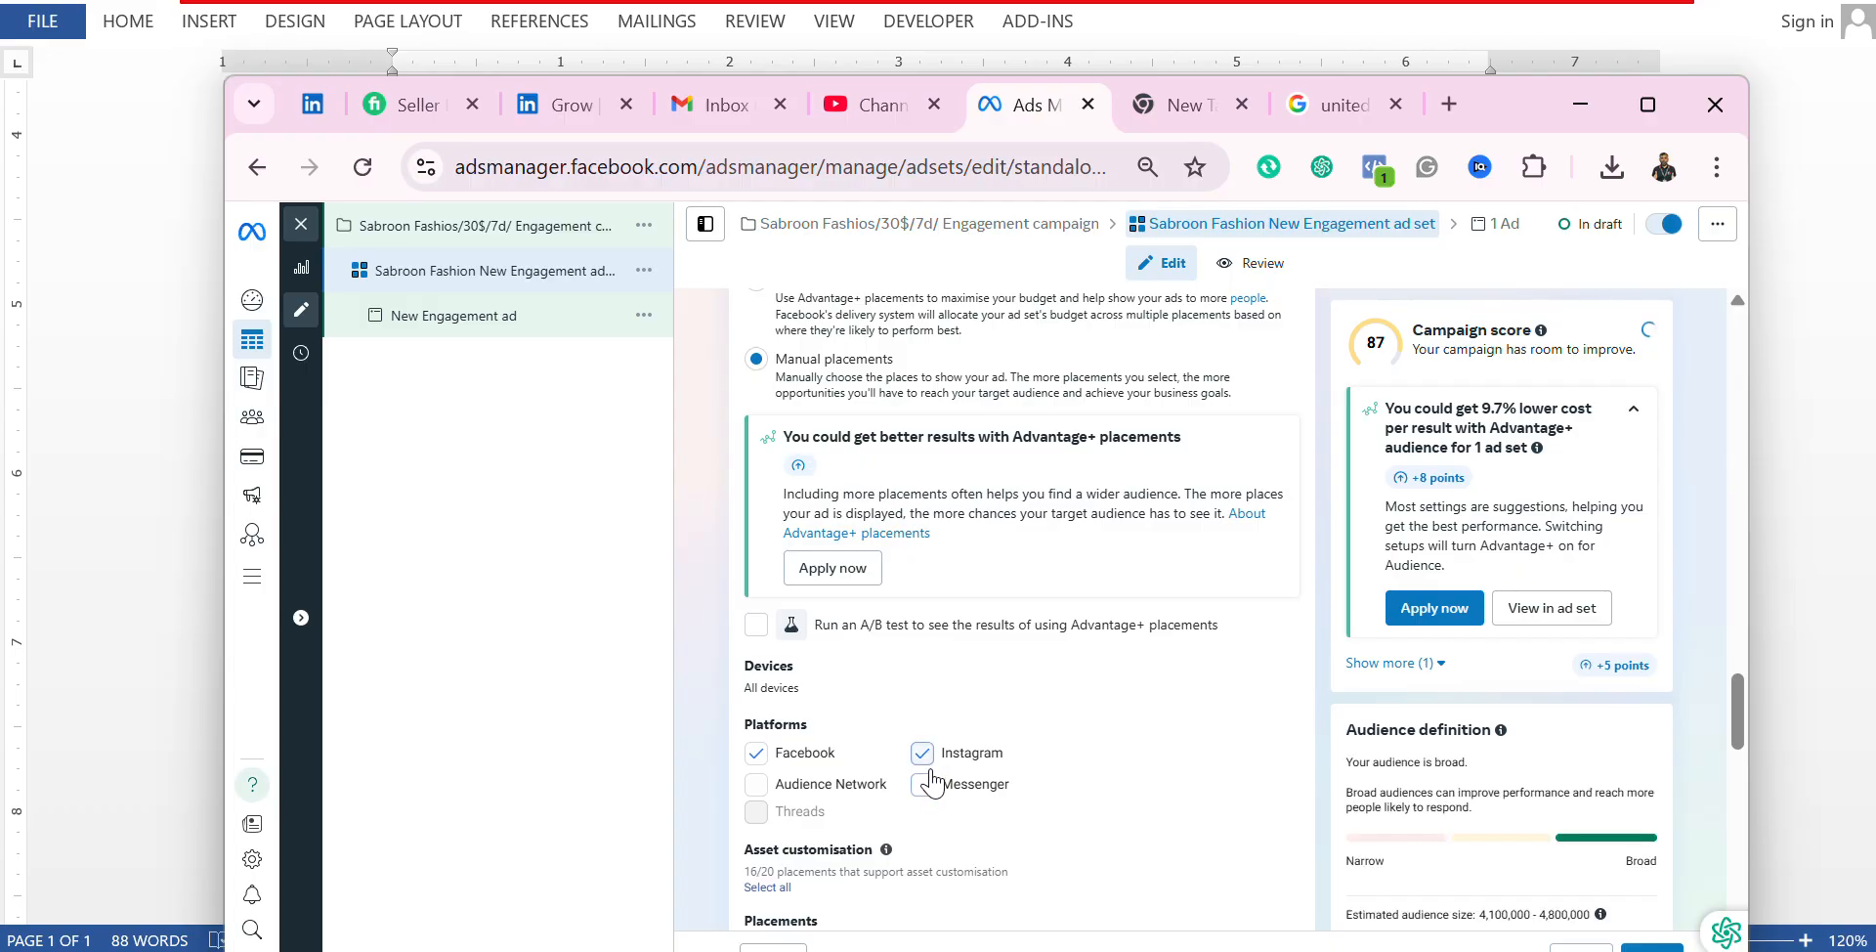
Step: Exclude Facebook profile feed, Facebook Marketplace and Facebook notifications from the feed placements
{"action": "scroll", "coordinate": [1063, 774], "scroll_direction": "down", "scroll_amount": 3}
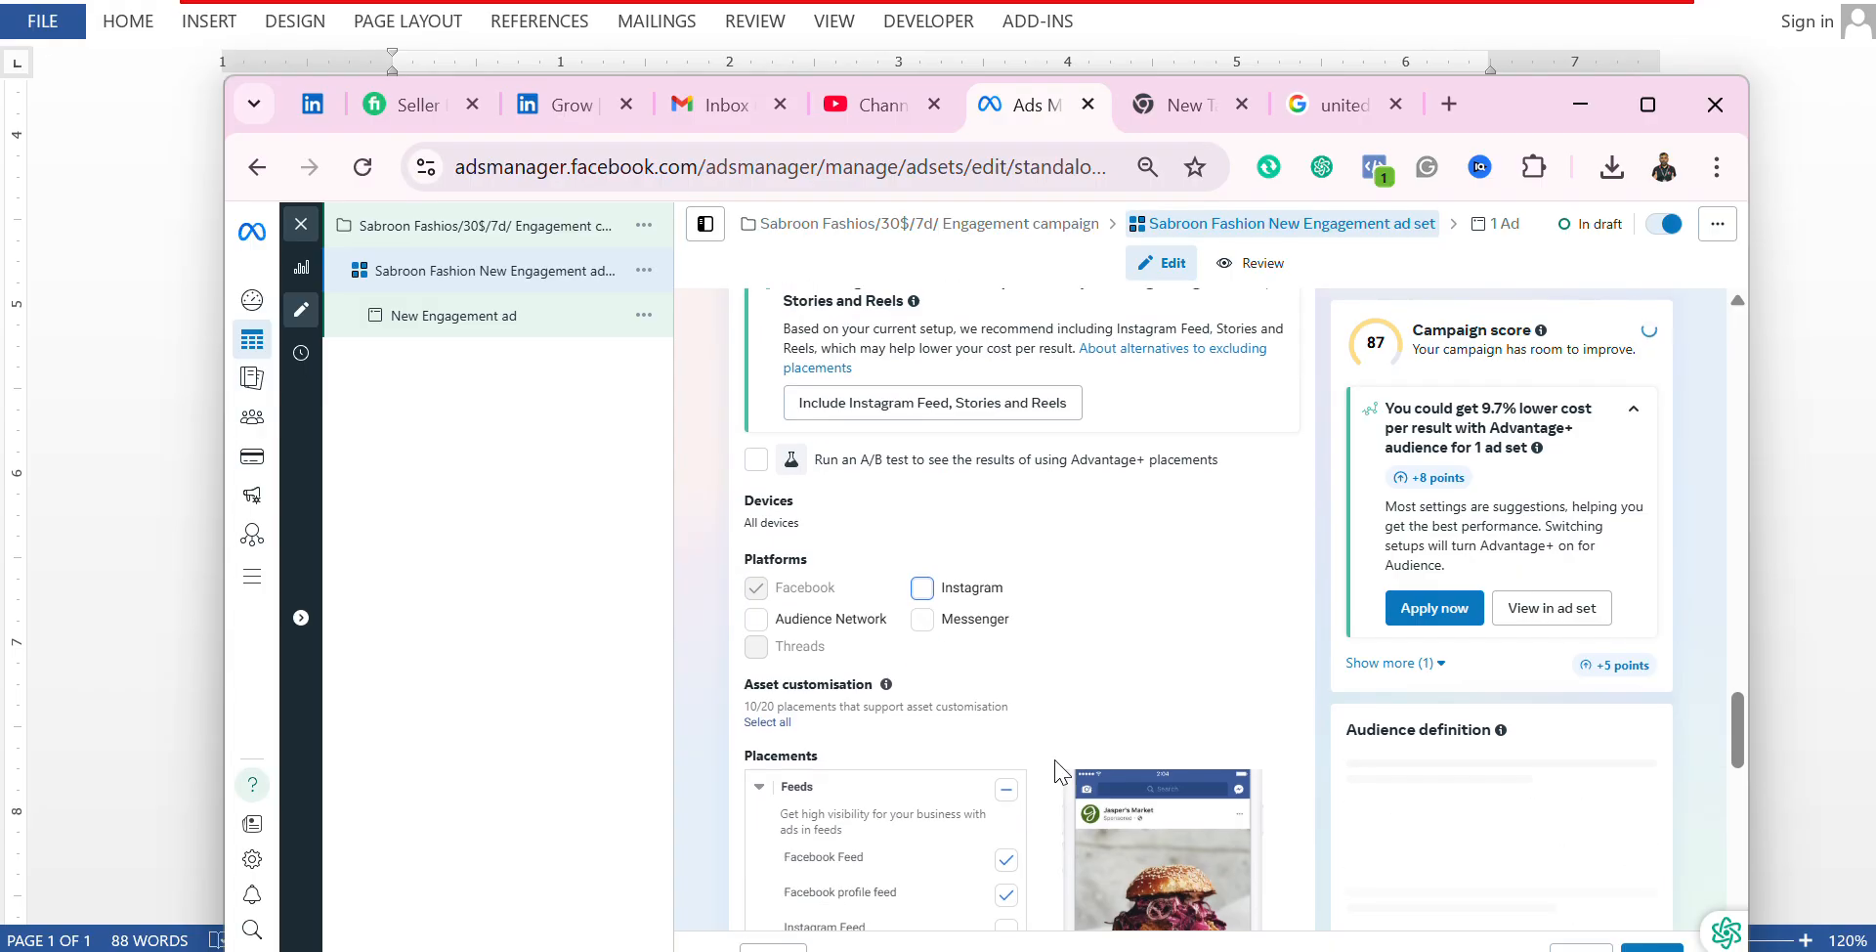
{"action": "scroll", "coordinate": [996, 787], "scroll_direction": "down", "scroll_amount": 1}
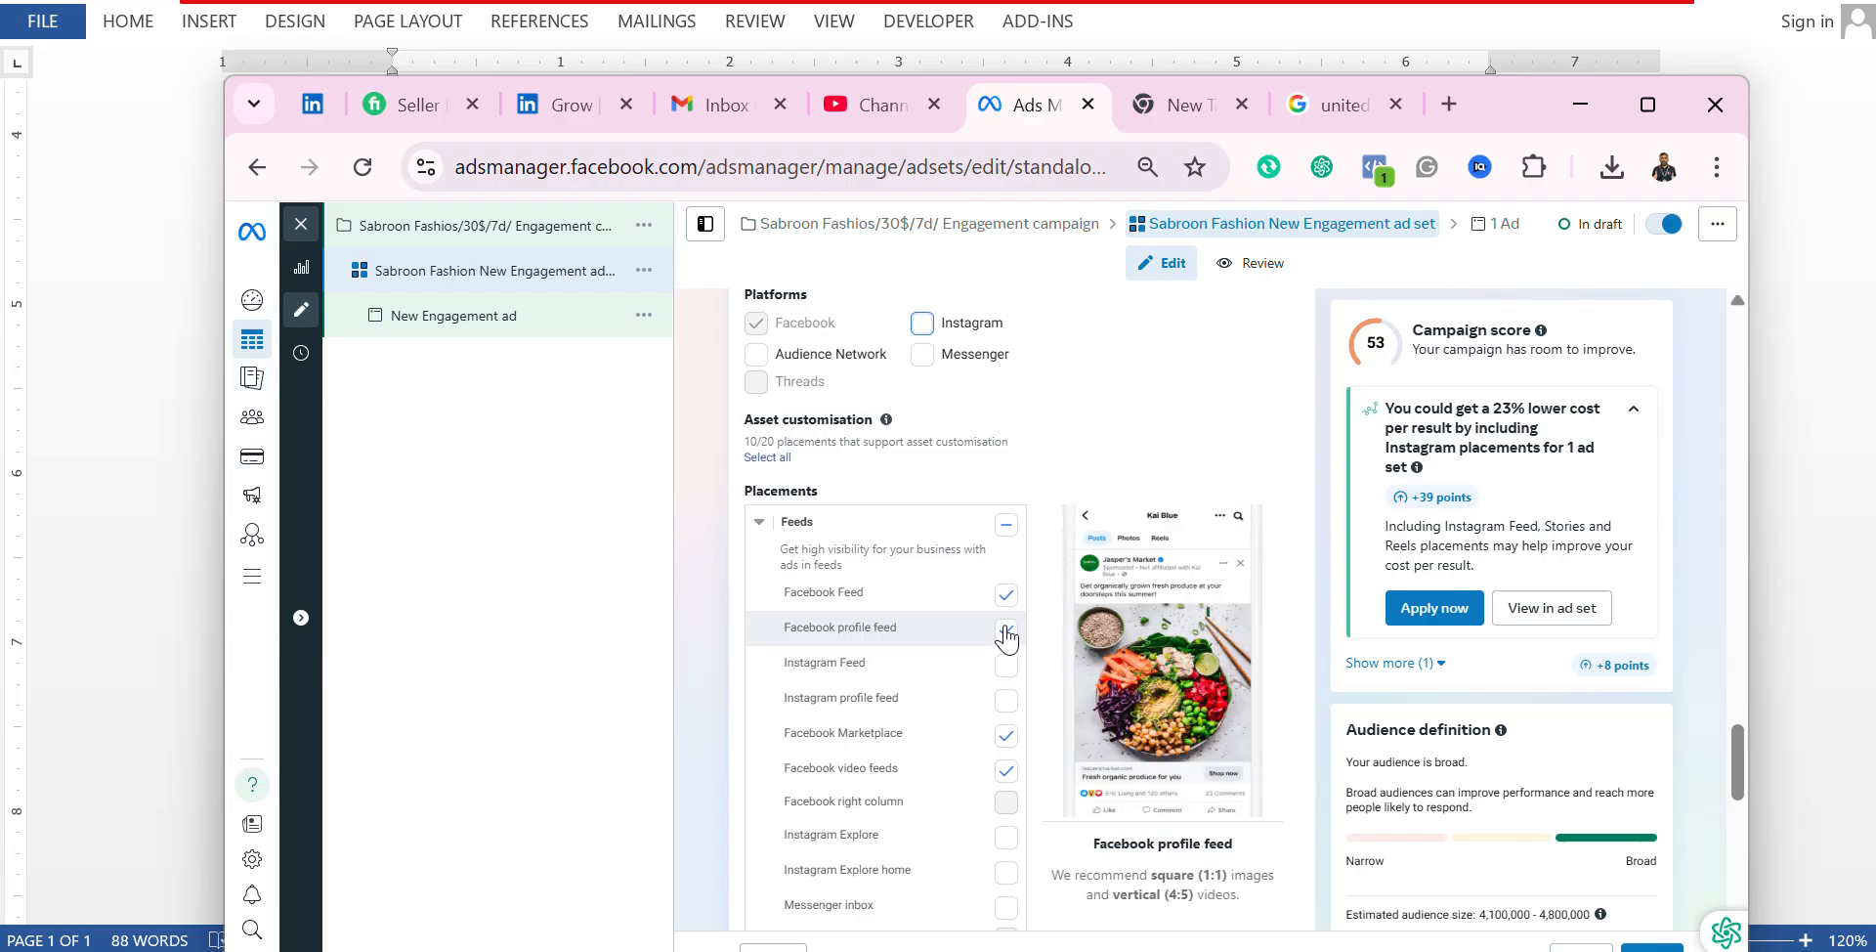
{"action": "left_click", "coordinate": [1004, 631]}
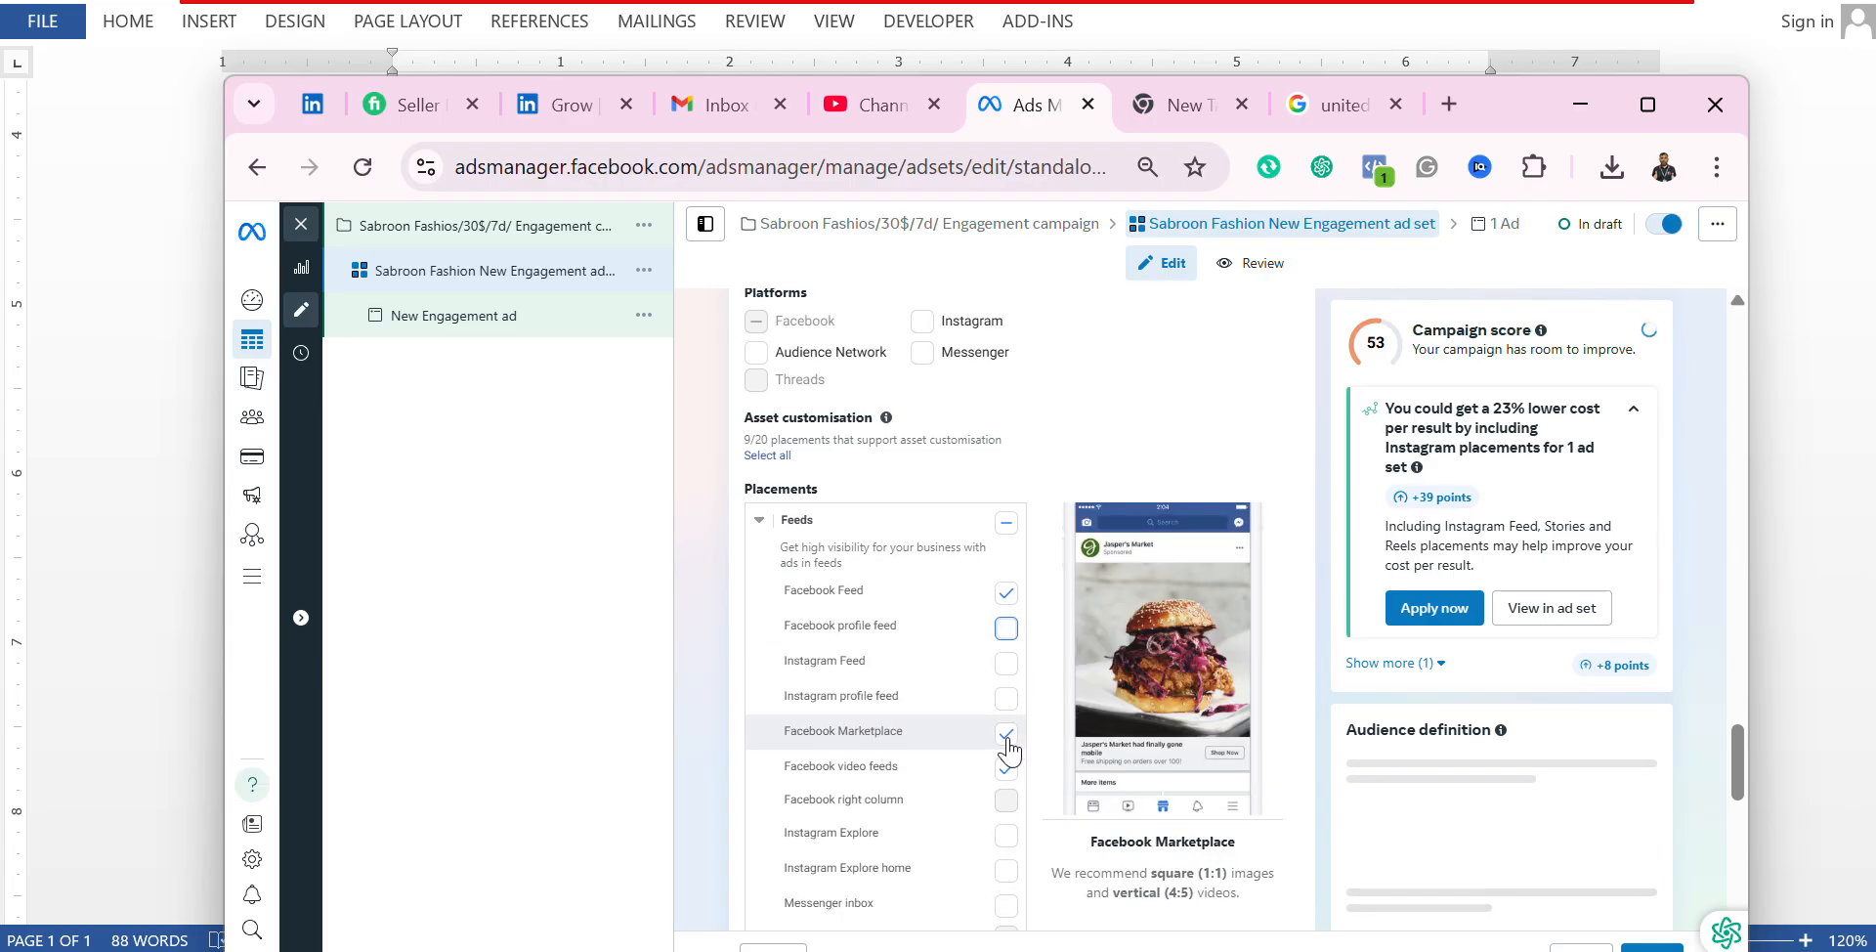
{"action": "left_click", "coordinate": [1006, 735]}
{"action": "scroll", "coordinate": [955, 797], "scroll_direction": "down", "scroll_amount": 3}
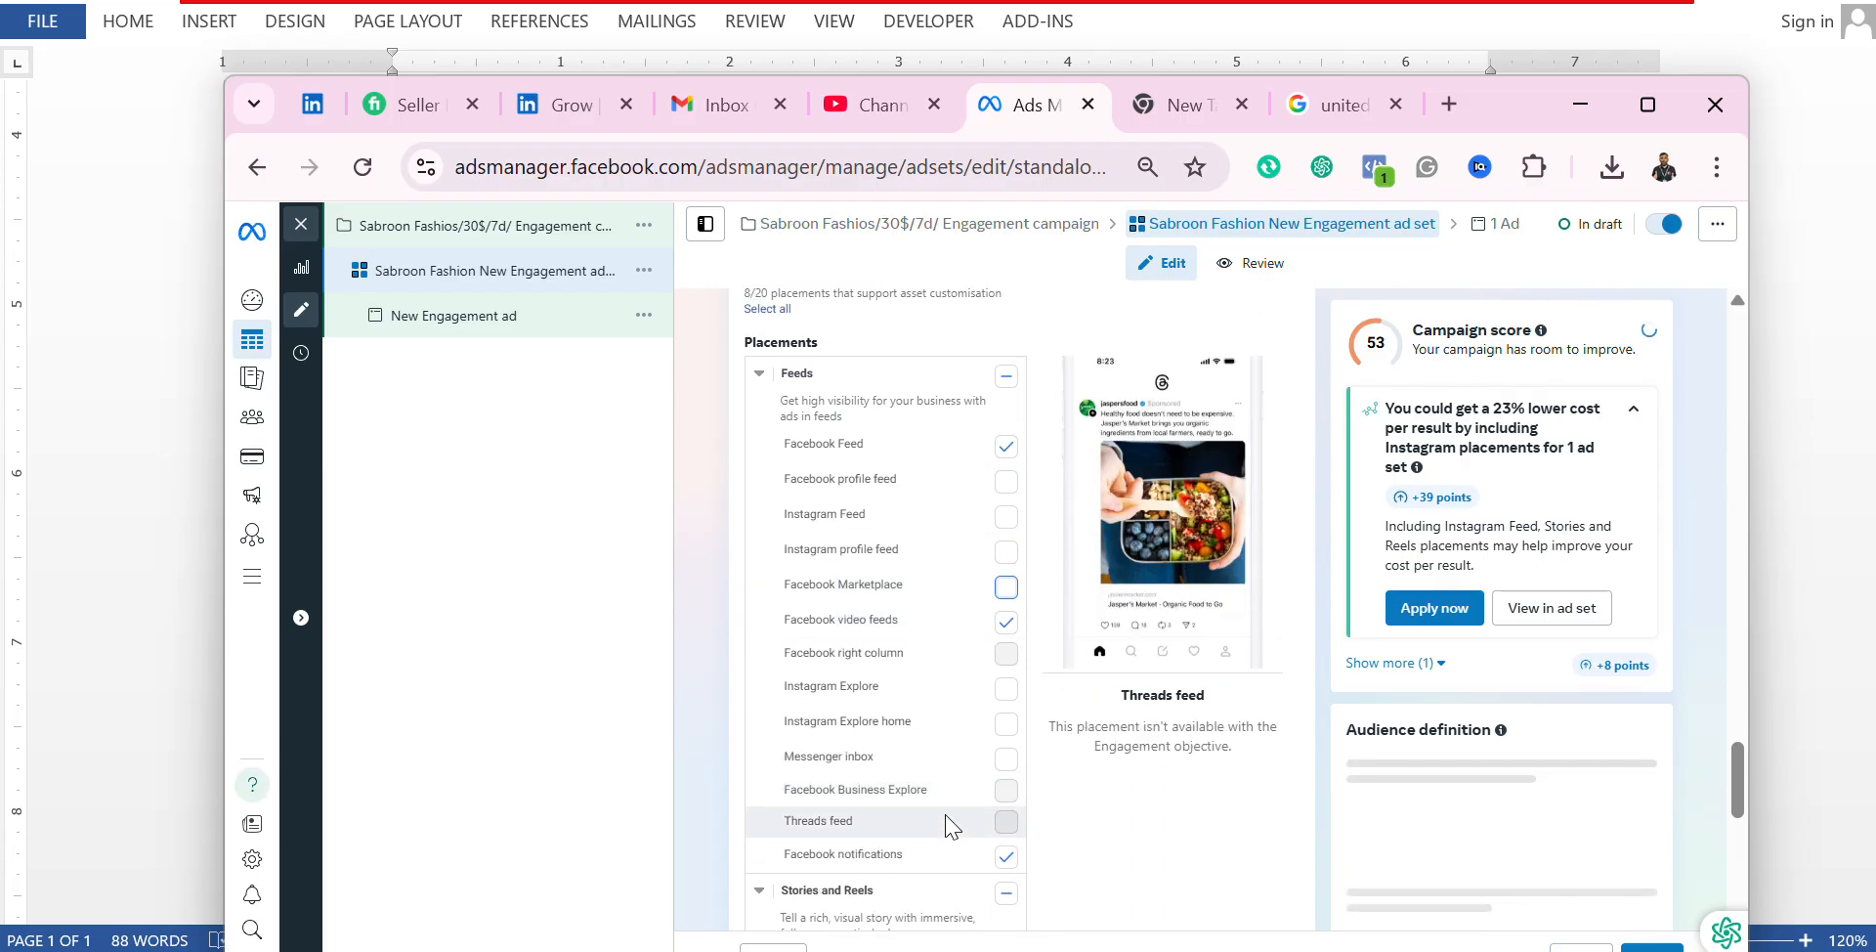
{"action": "left_click", "coordinate": [1005, 859]}
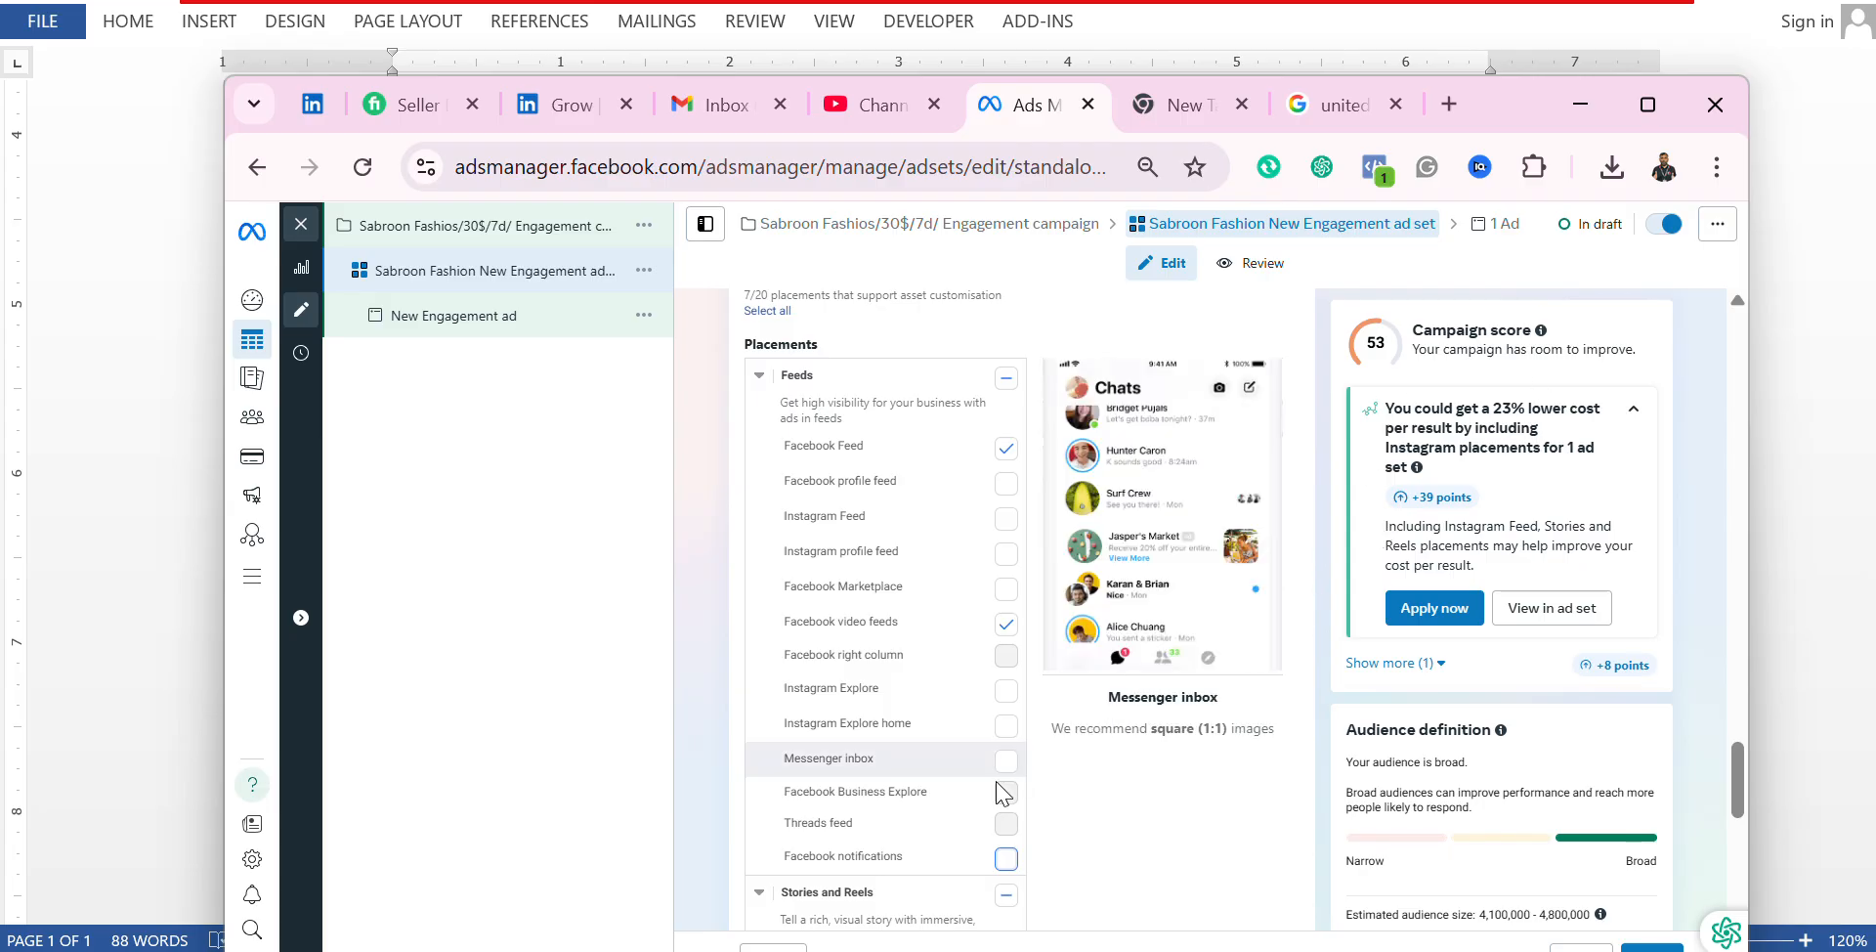
Step: Review the remaining placements and continue to the ad's settings
{"action": "scroll", "coordinate": [899, 781], "scroll_direction": "down", "scroll_amount": 3}
{"action": "scroll", "coordinate": [898, 771], "scroll_direction": "down", "scroll_amount": 4}
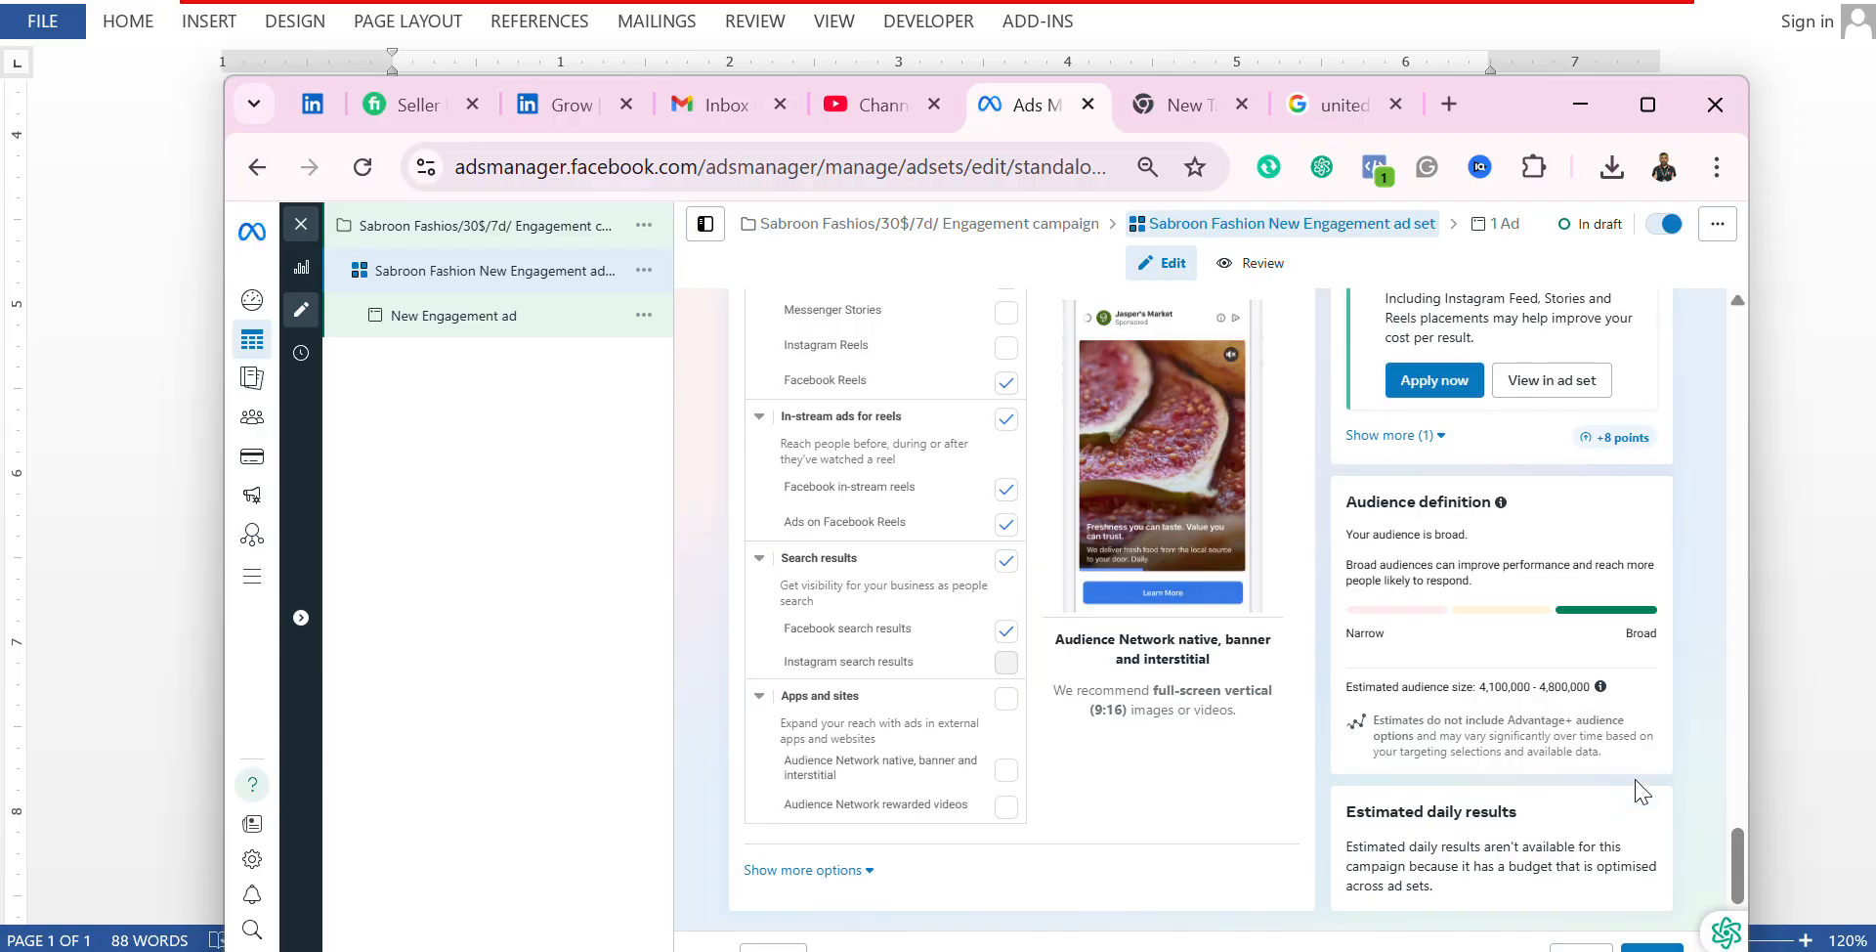
{"action": "scroll", "coordinate": [1602, 811], "scroll_direction": "up", "scroll_amount": 3}
{"action": "scroll", "coordinate": [1595, 815], "scroll_direction": "down", "scroll_amount": 3}
{"action": "left_click", "coordinate": [1651, 944]}
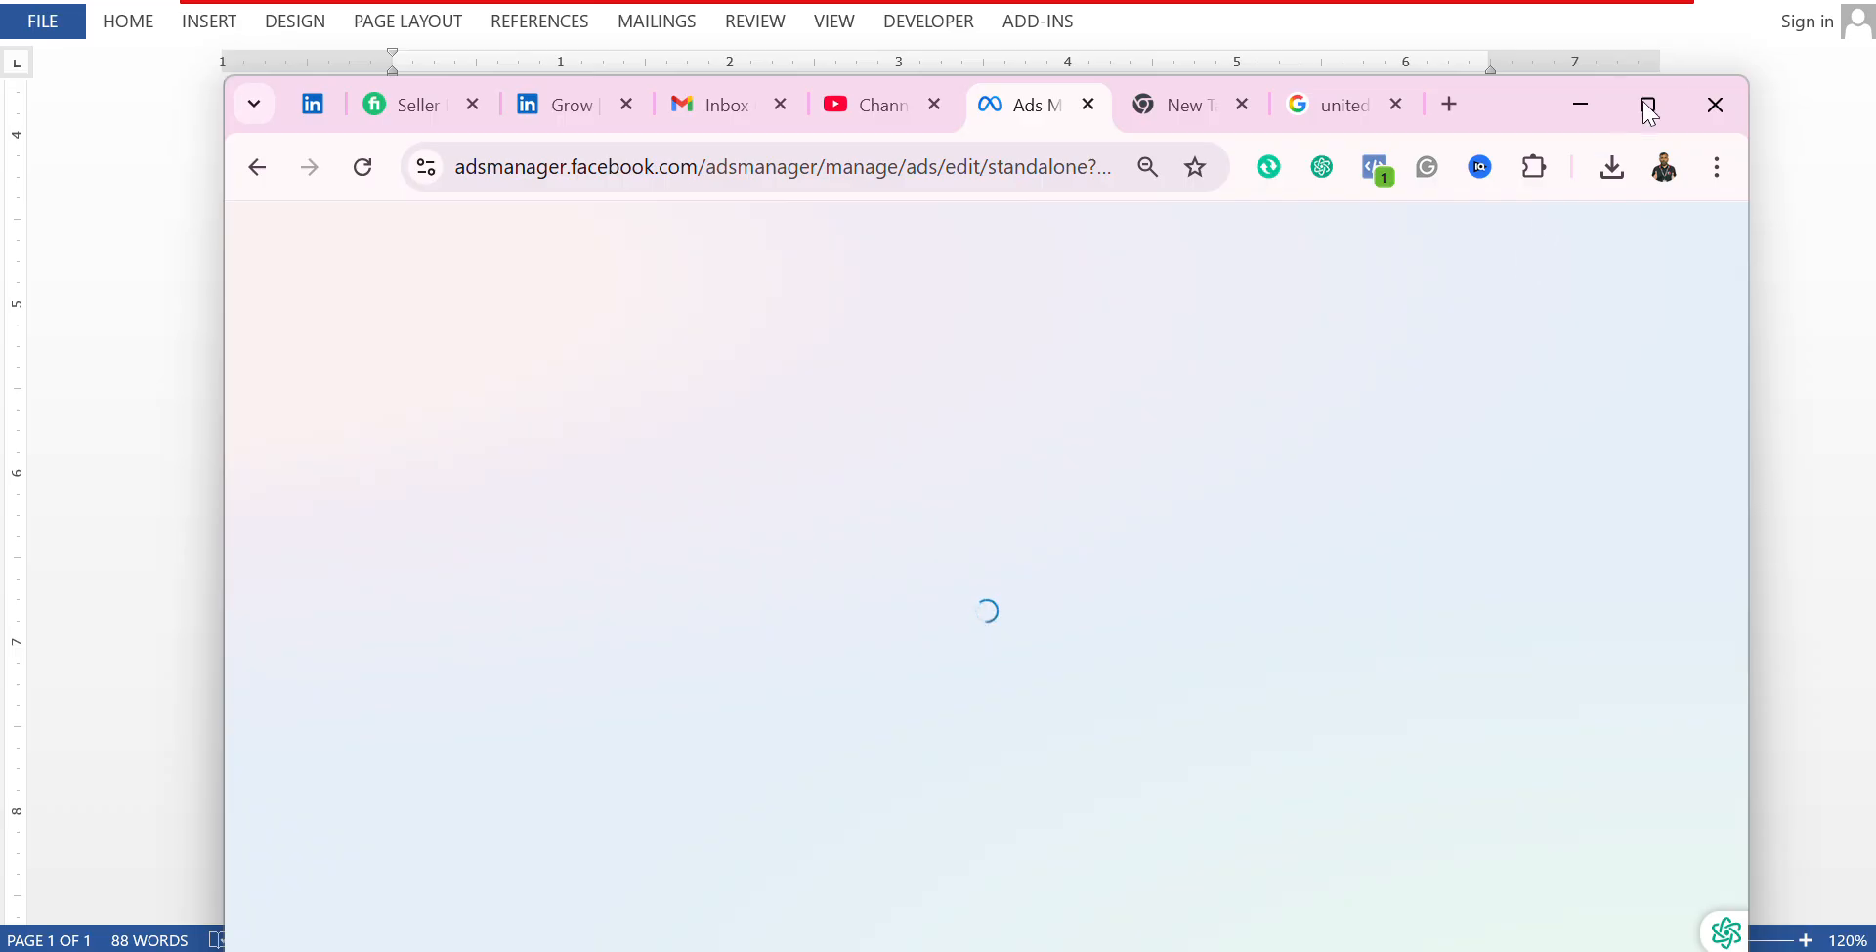
Step: Maximize the browser window and prefix the ad's name with "Sabroon Fshion"
{"action": "left_click", "coordinate": [1649, 107]}
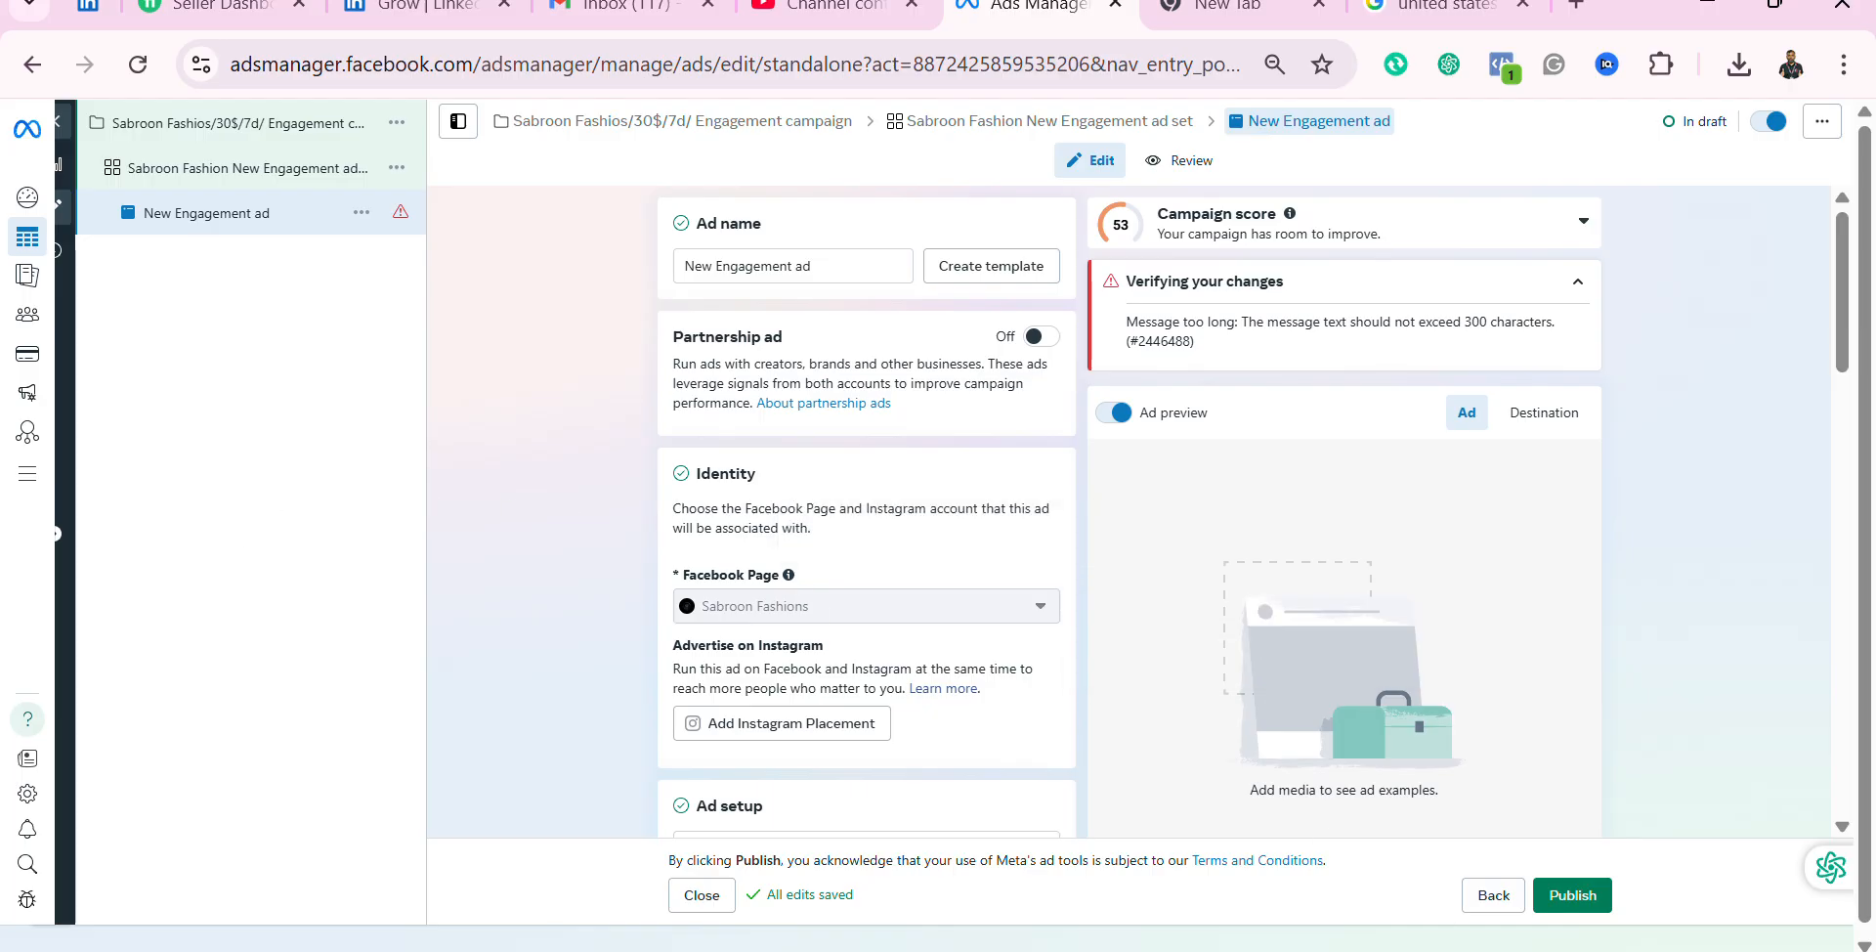
{"action": "left_click", "coordinate": [712, 266]}
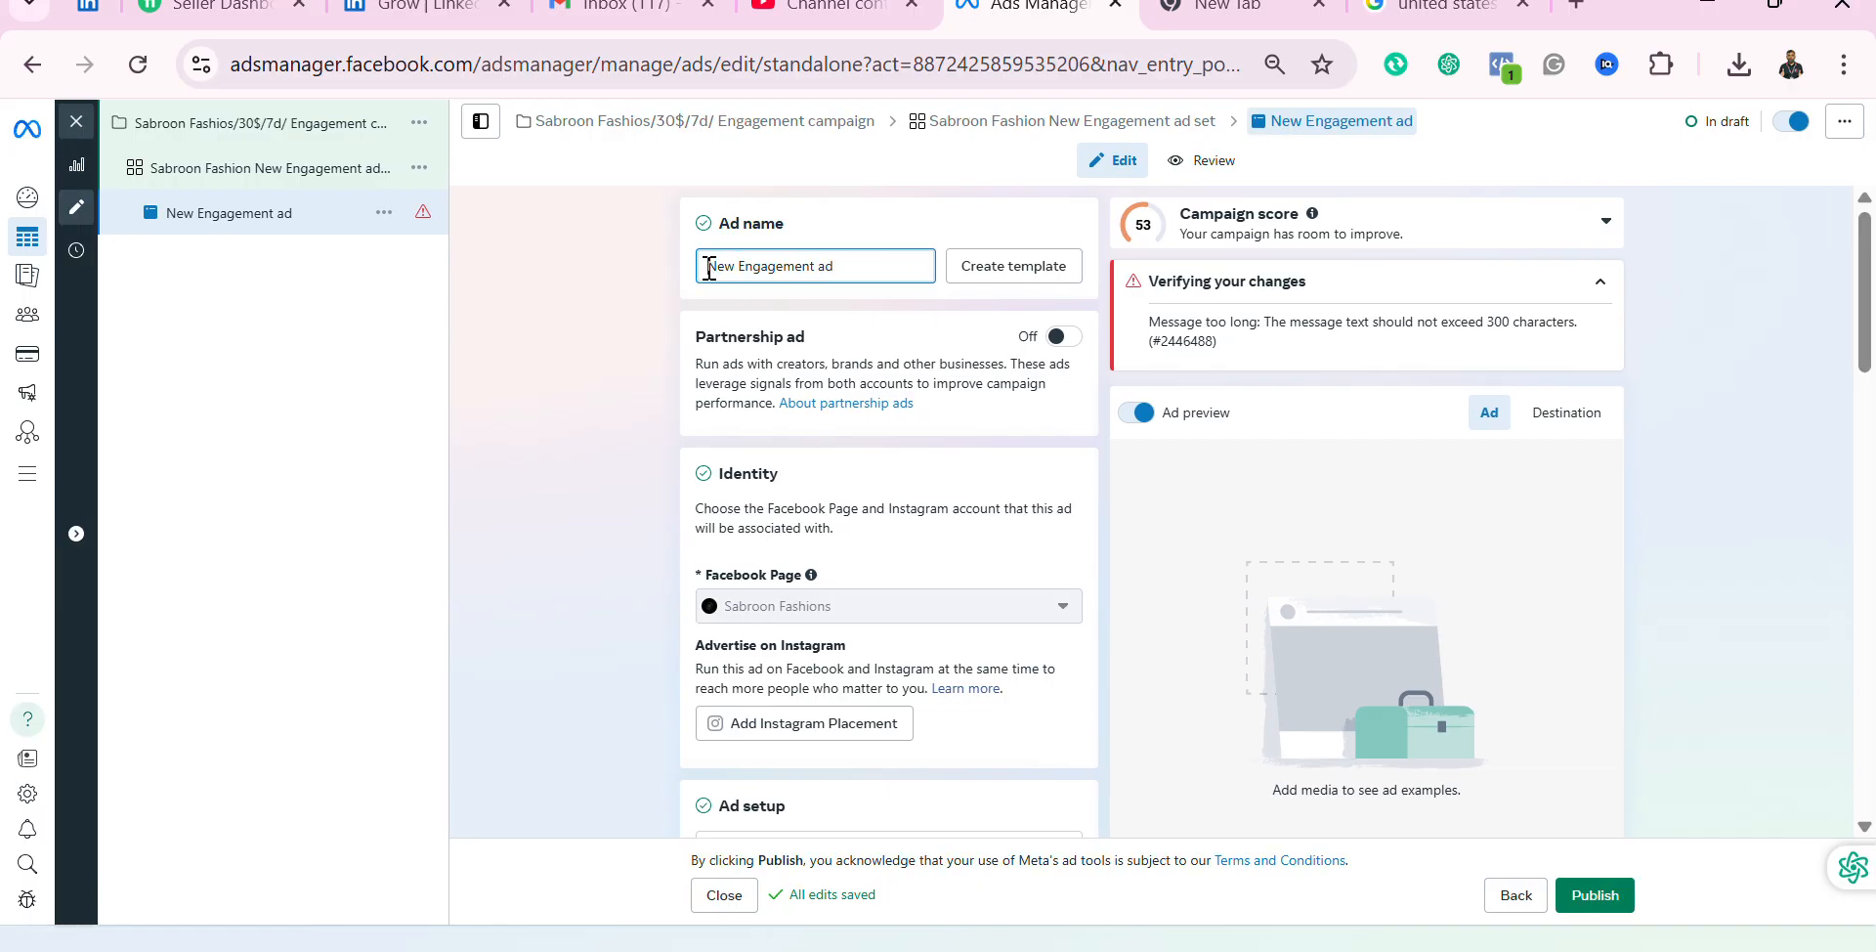
{"action": "type", "text": "Sabroon Fshion"}
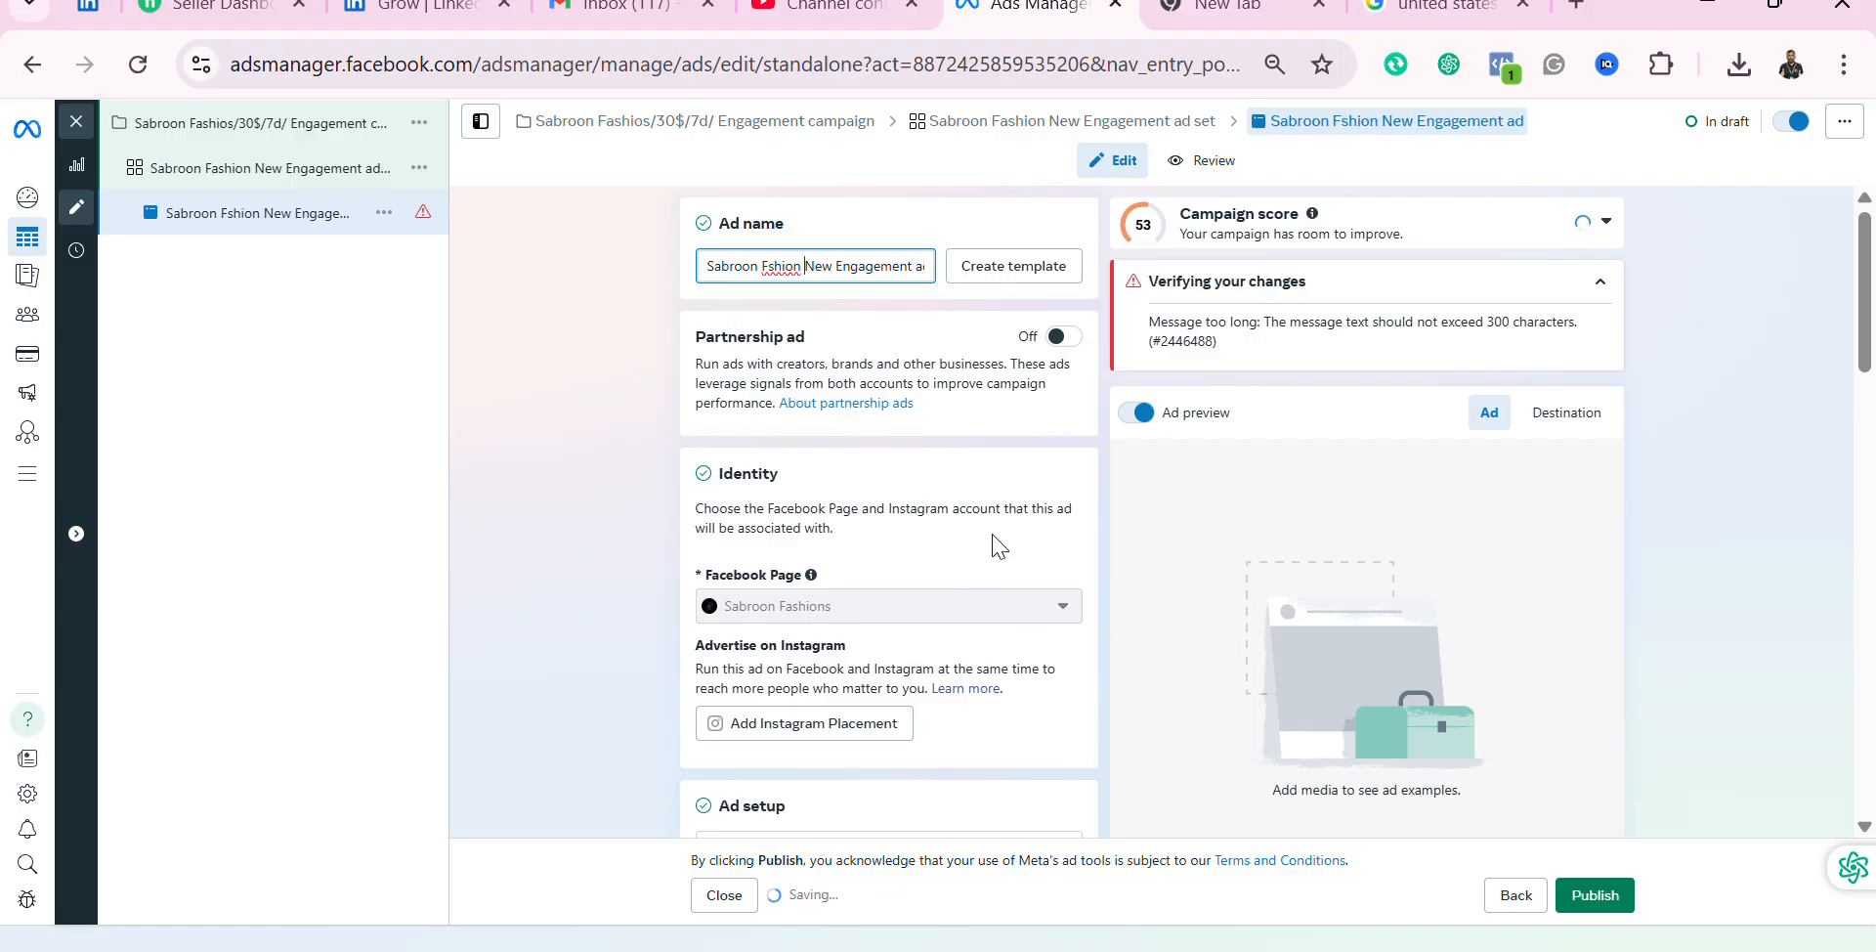
Step: Examine the ad's identity section, the available ad setup sources, and the format and multi-advertiser settings
{"action": "scroll", "coordinate": [977, 547], "scroll_direction": "down", "scroll_amount": 1}
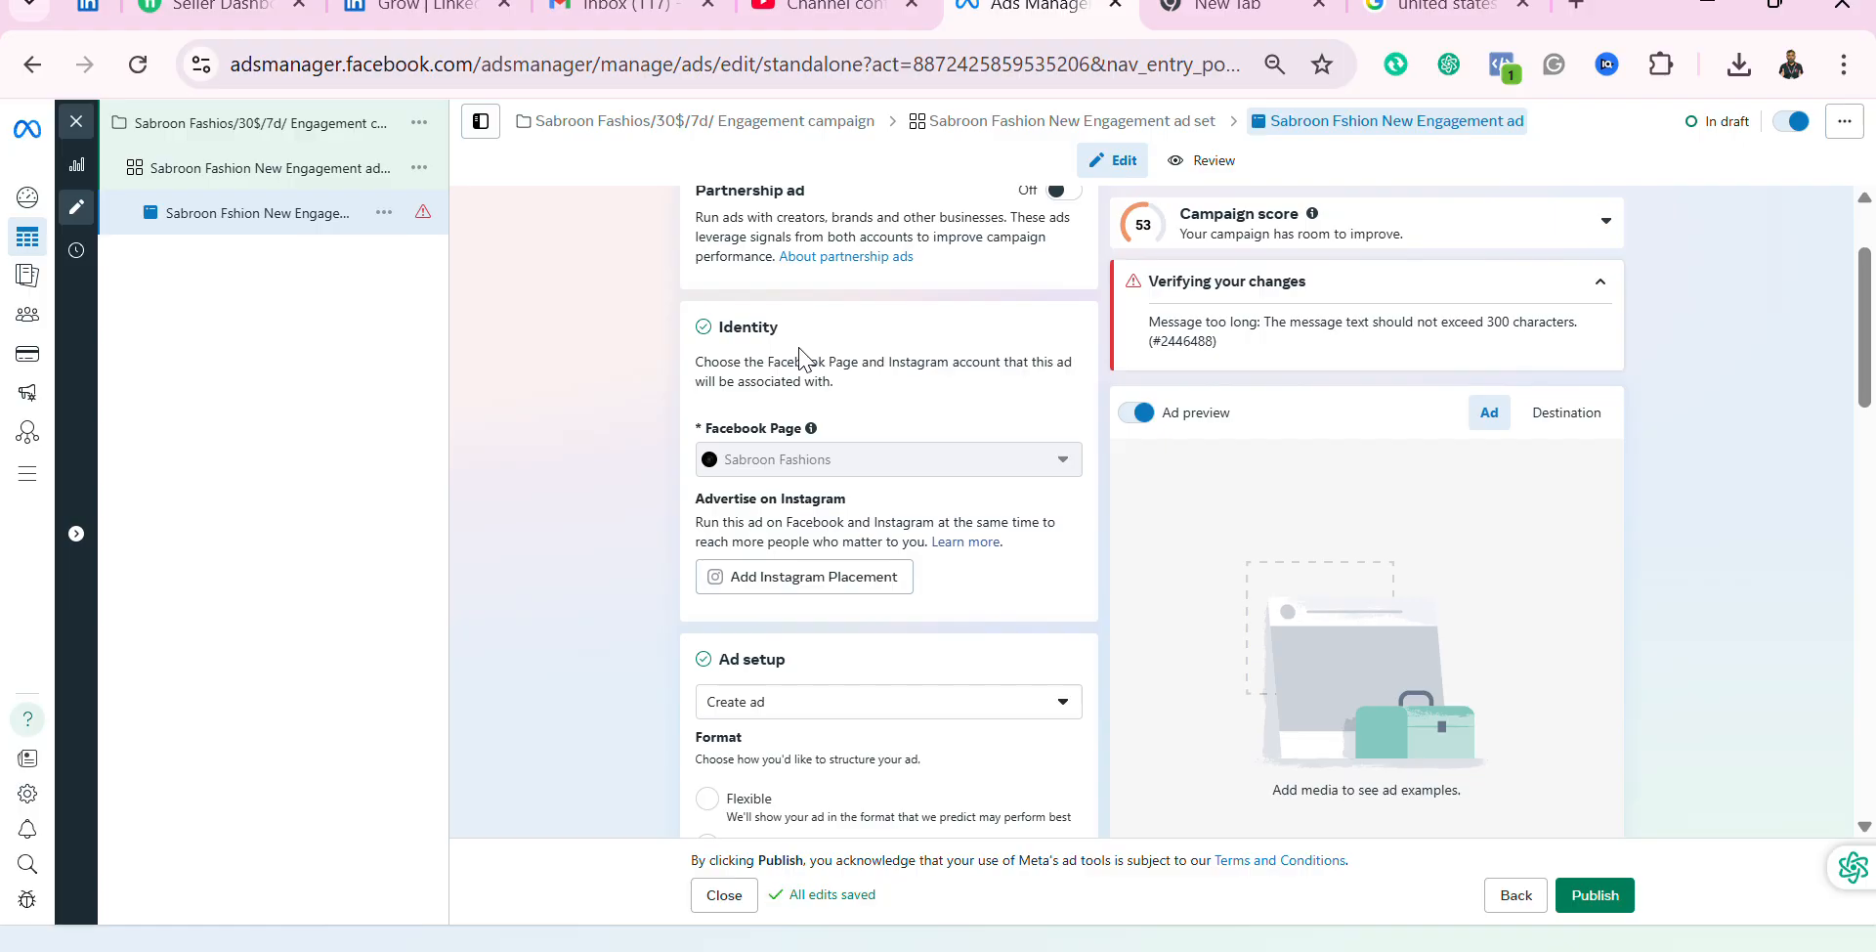
{"action": "scroll", "coordinate": [865, 430], "scroll_direction": "up", "scroll_amount": 1}
{"action": "scroll", "coordinate": [924, 486], "scroll_direction": "down", "scroll_amount": 1}
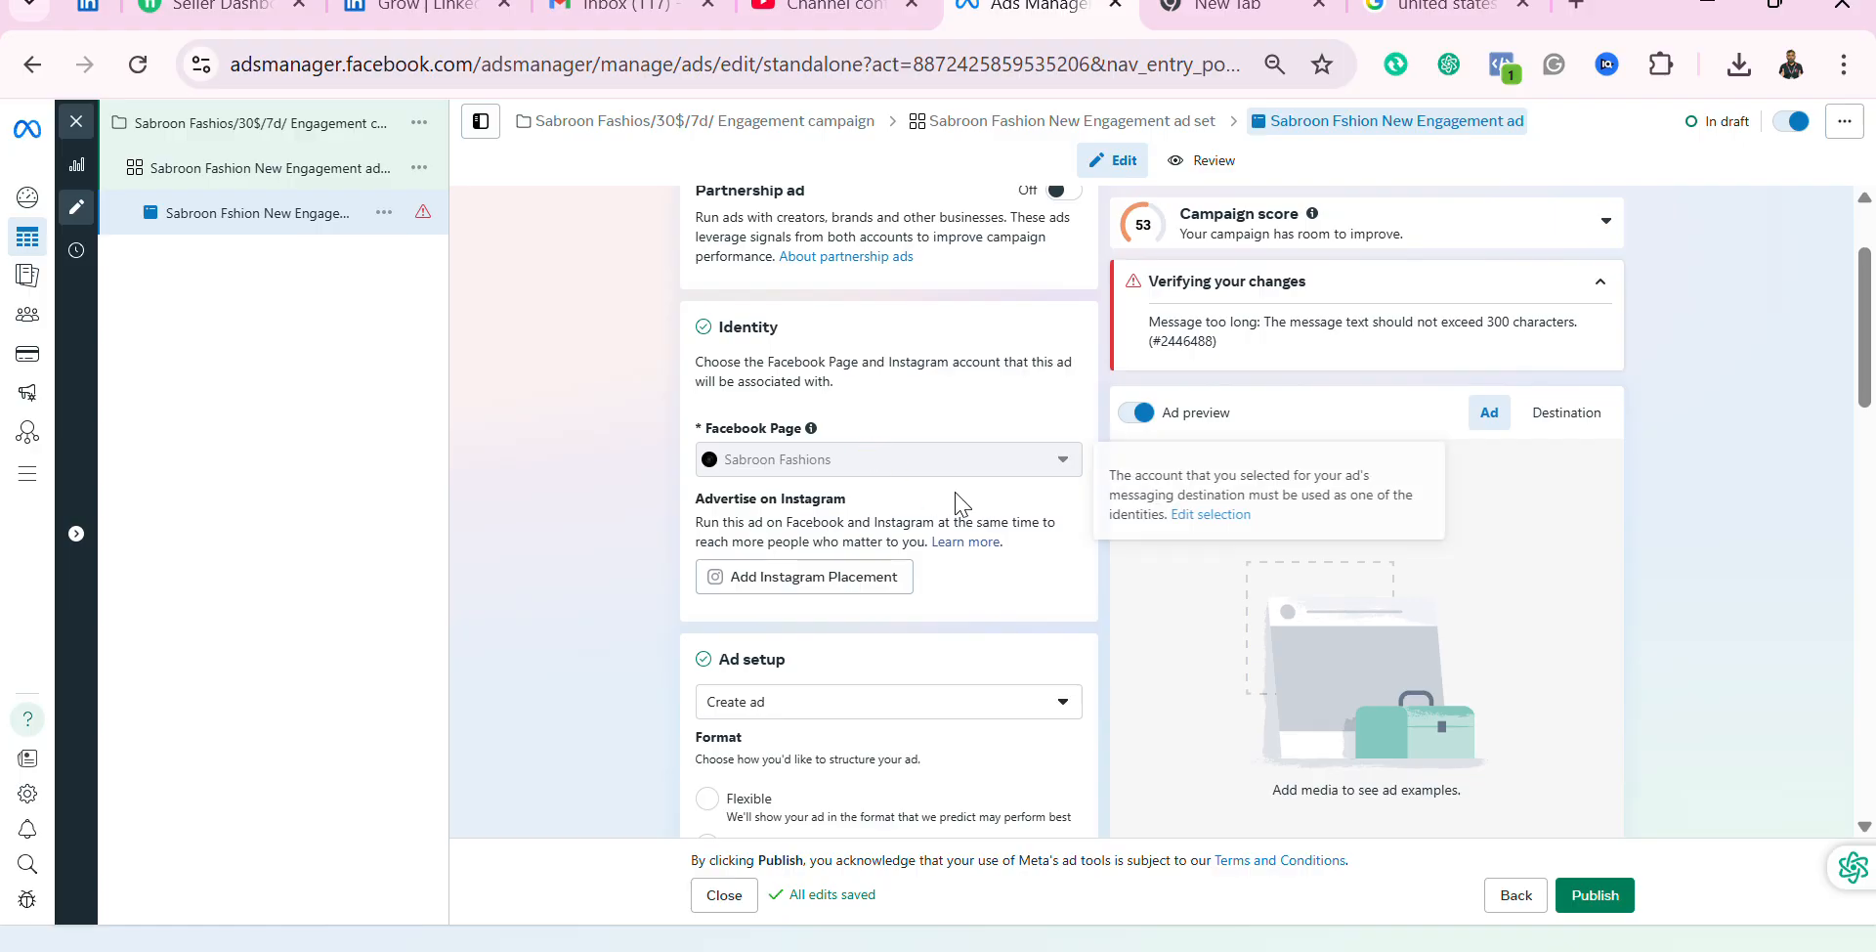
{"action": "scroll", "coordinate": [938, 518], "scroll_direction": "down", "scroll_amount": 1}
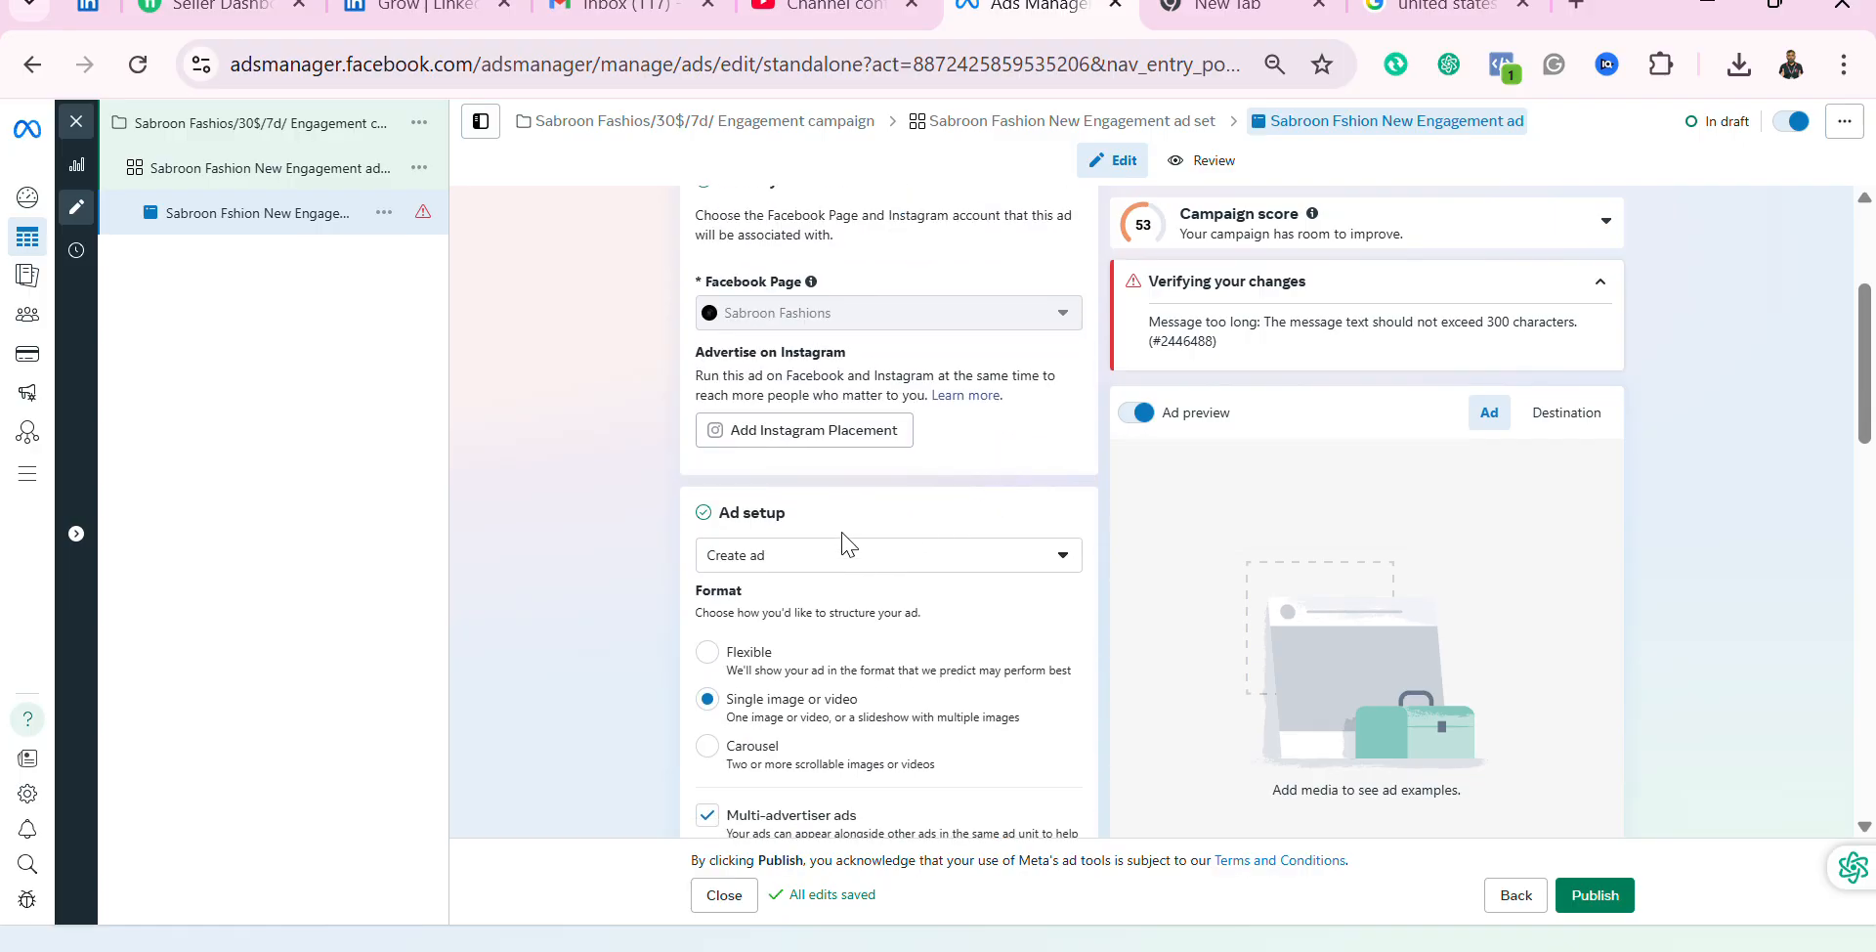
{"action": "left_click", "coordinate": [1063, 559]}
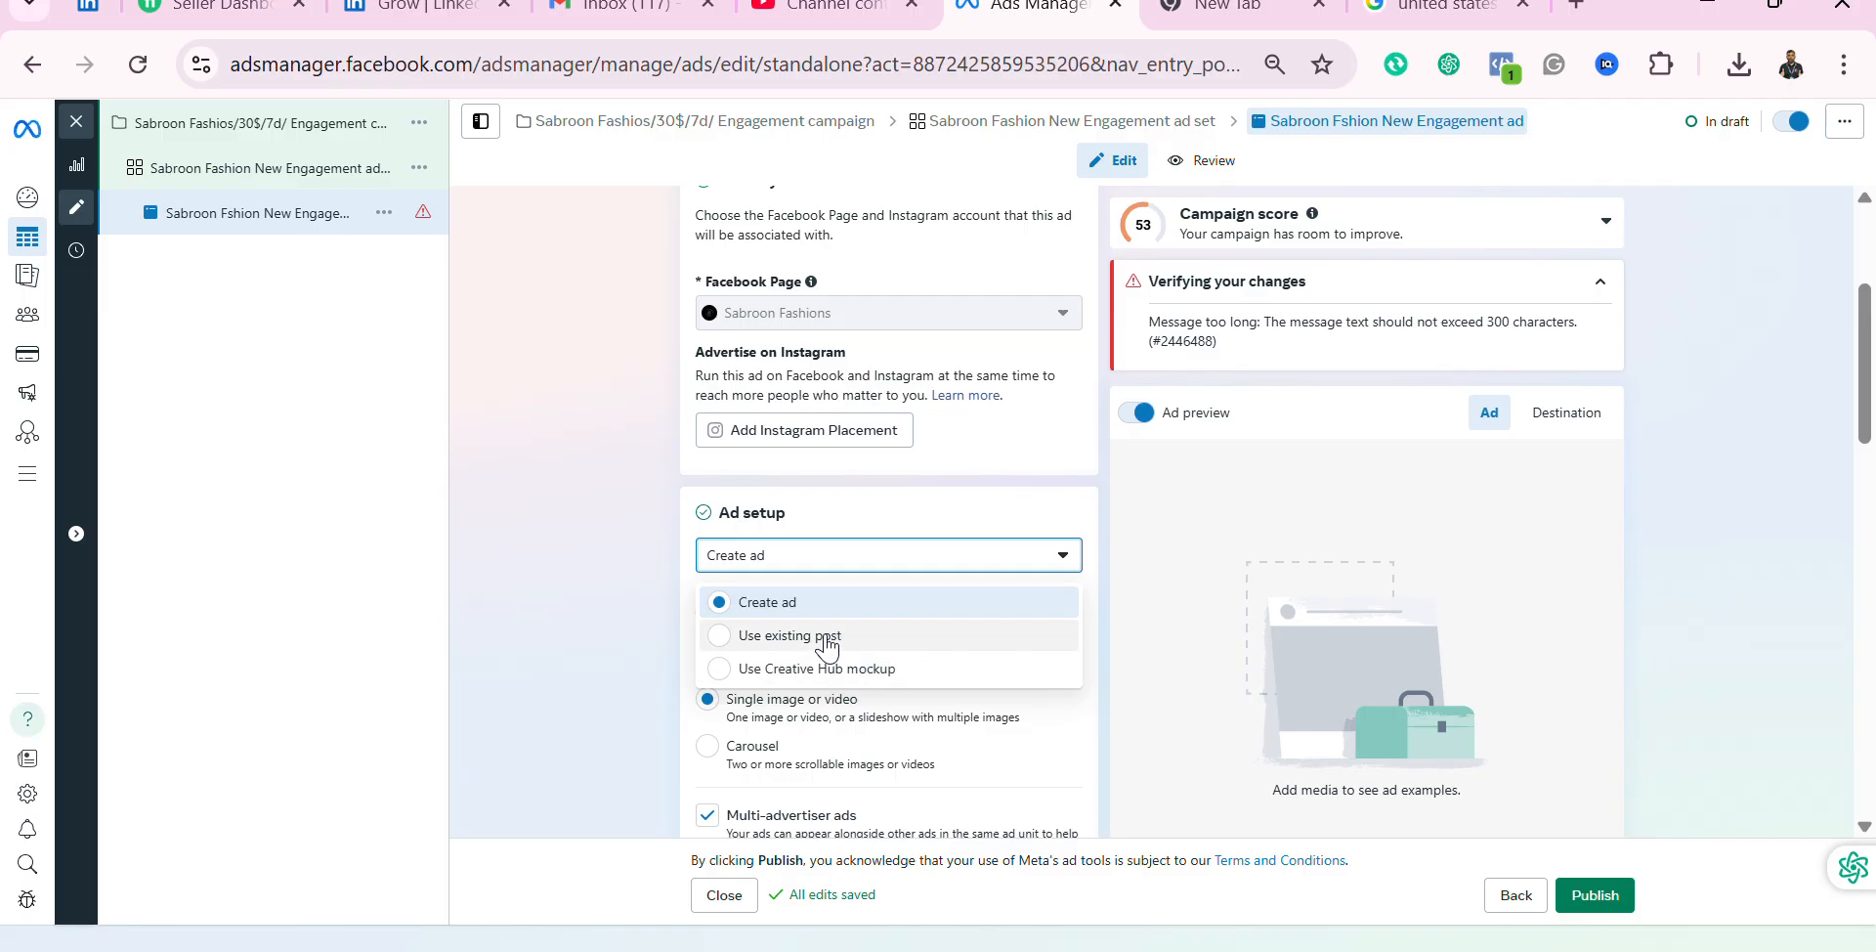
{"action": "left_click", "coordinate": [1106, 613]}
{"action": "scroll", "coordinate": [863, 696], "scroll_direction": "down", "scroll_amount": 1}
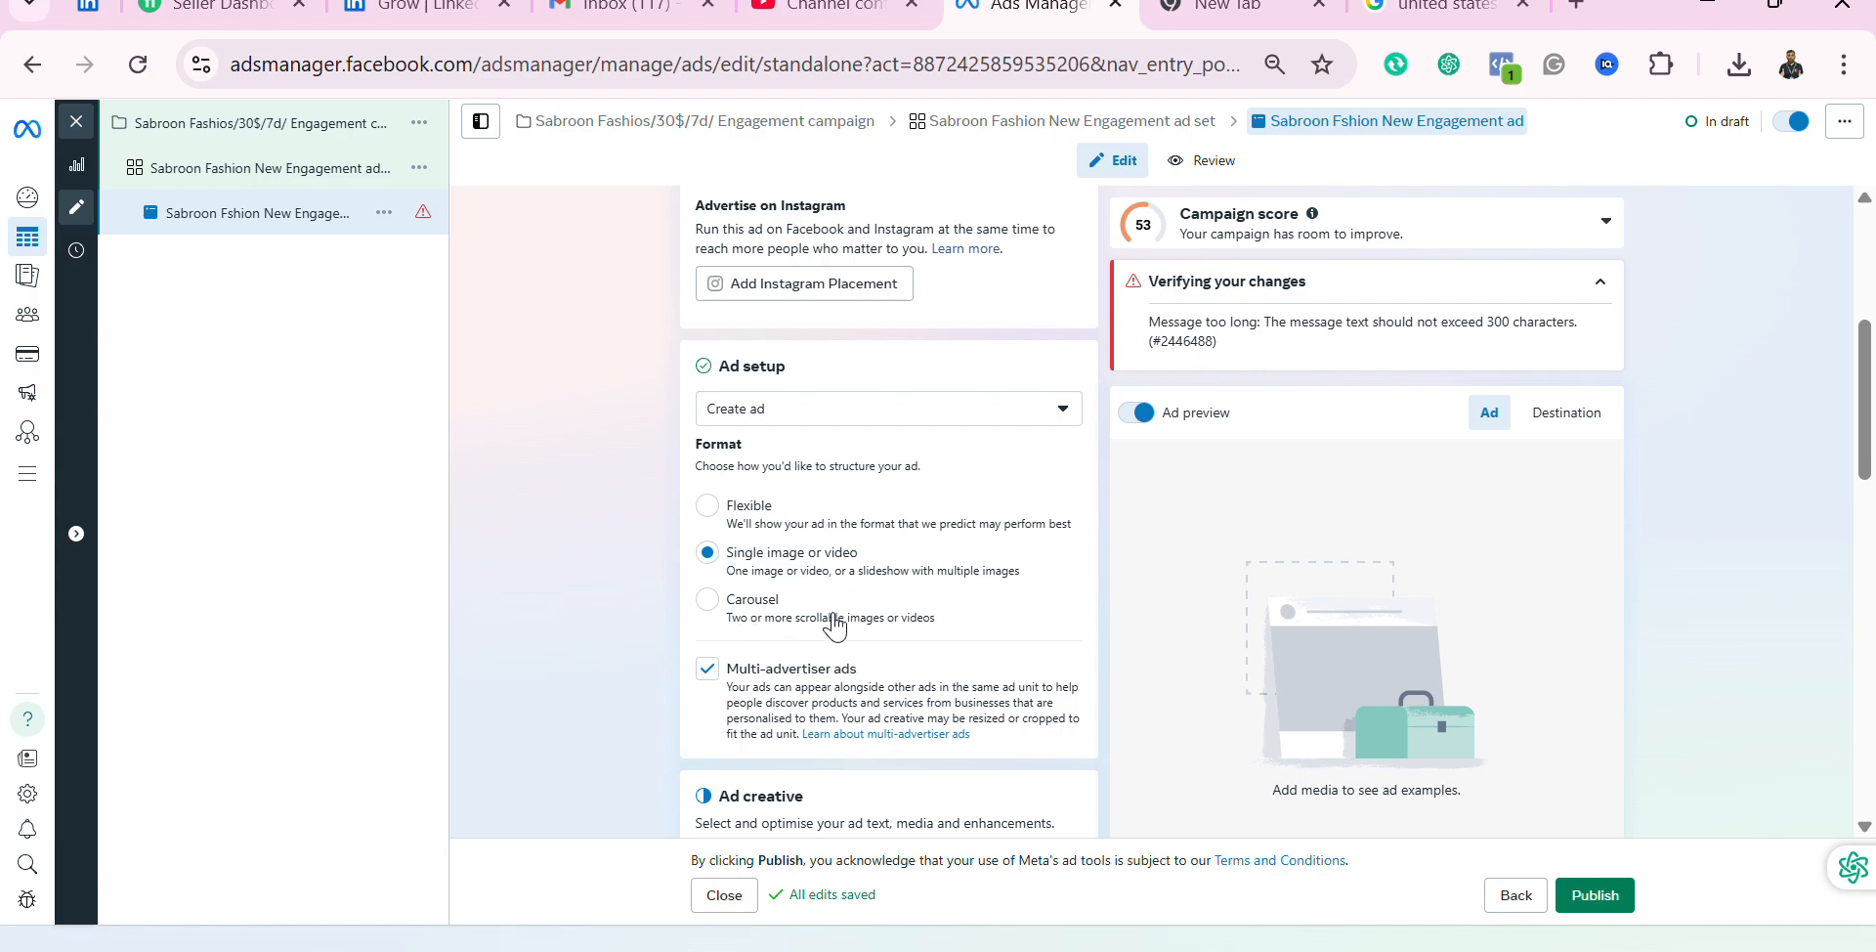
{"action": "scroll", "coordinate": [892, 646], "scroll_direction": "down", "scroll_amount": 1}
{"action": "scroll", "coordinate": [879, 665], "scroll_direction": "down", "scroll_amount": 2}
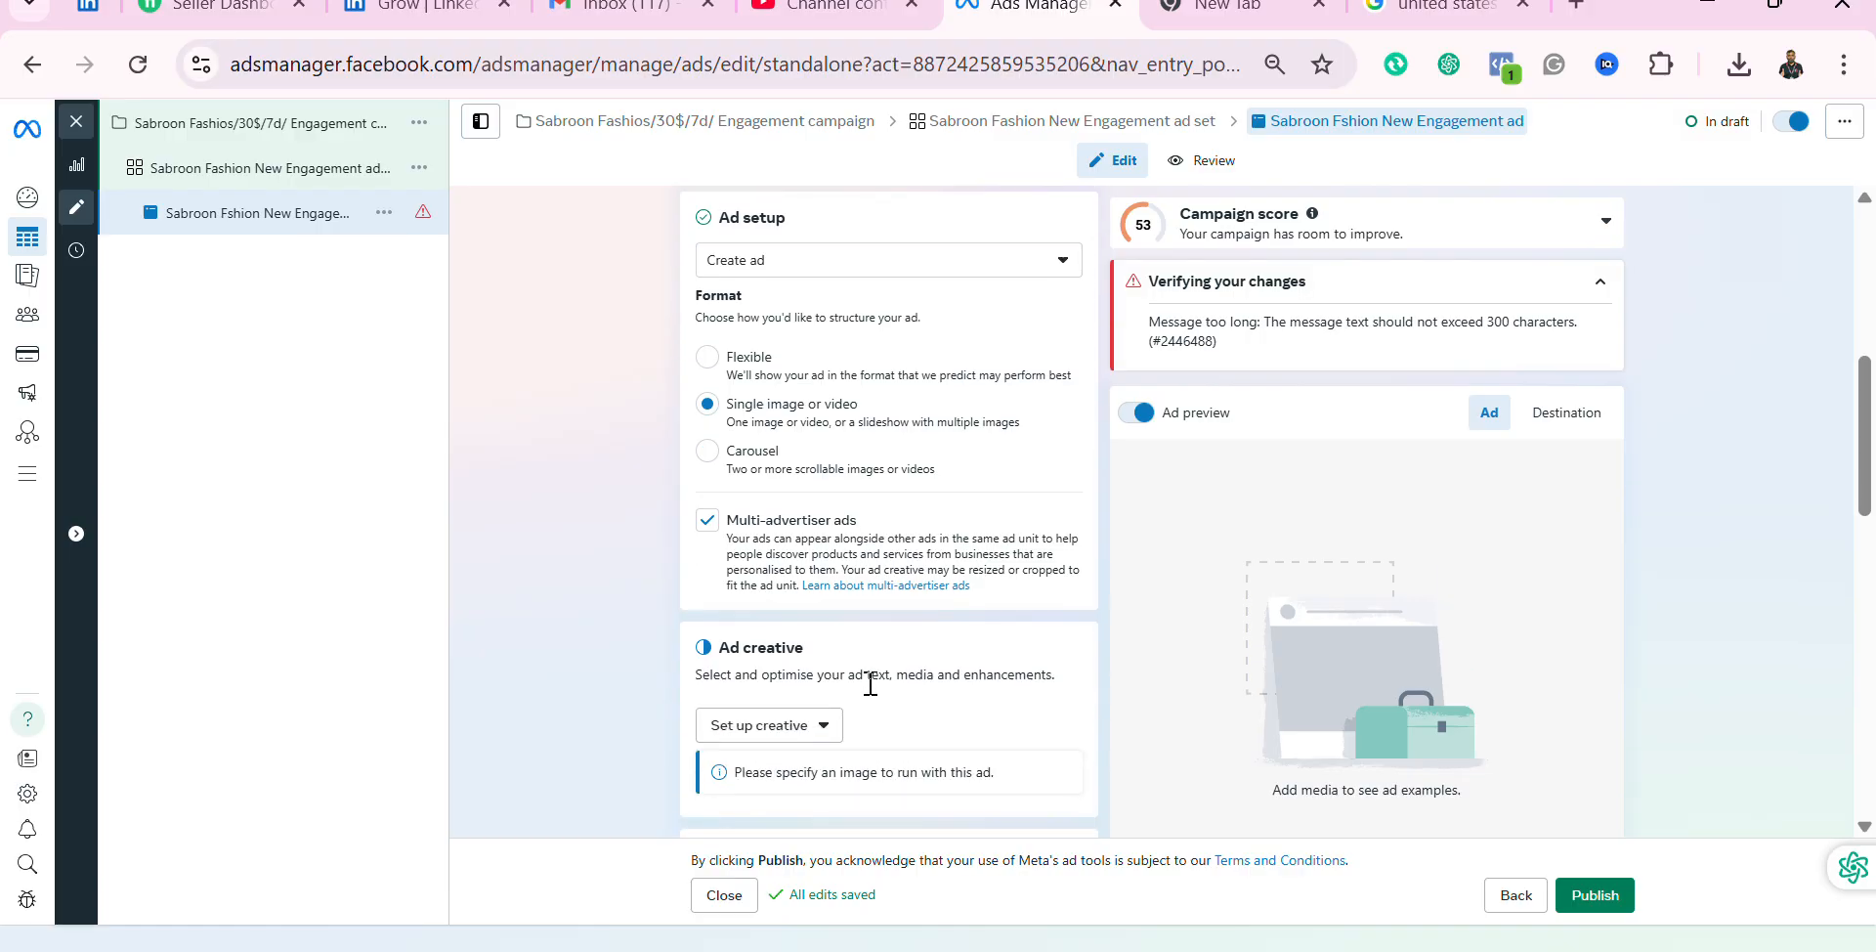
Step: Start an image ad creative with the 800 × 800 account image of the beige and black garments, keeping the original crops
{"action": "scroll", "coordinate": [860, 664], "scroll_direction": "down", "scroll_amount": 2}
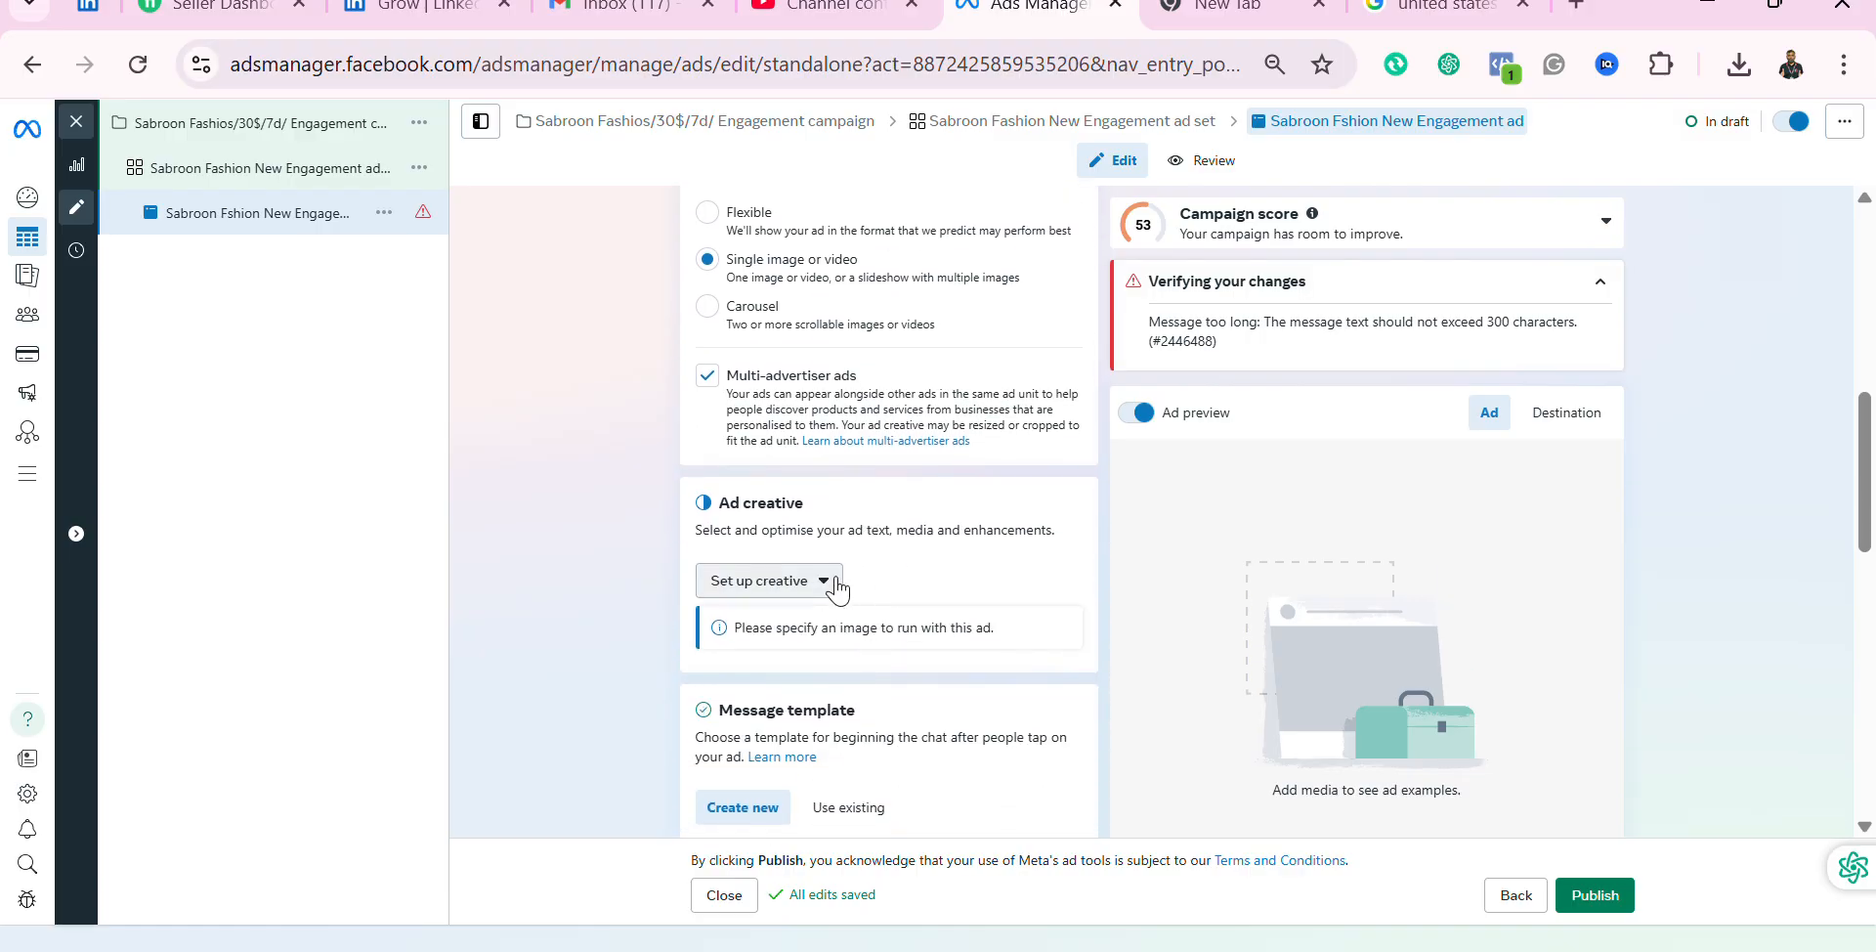
{"action": "left_click", "coordinate": [837, 586]}
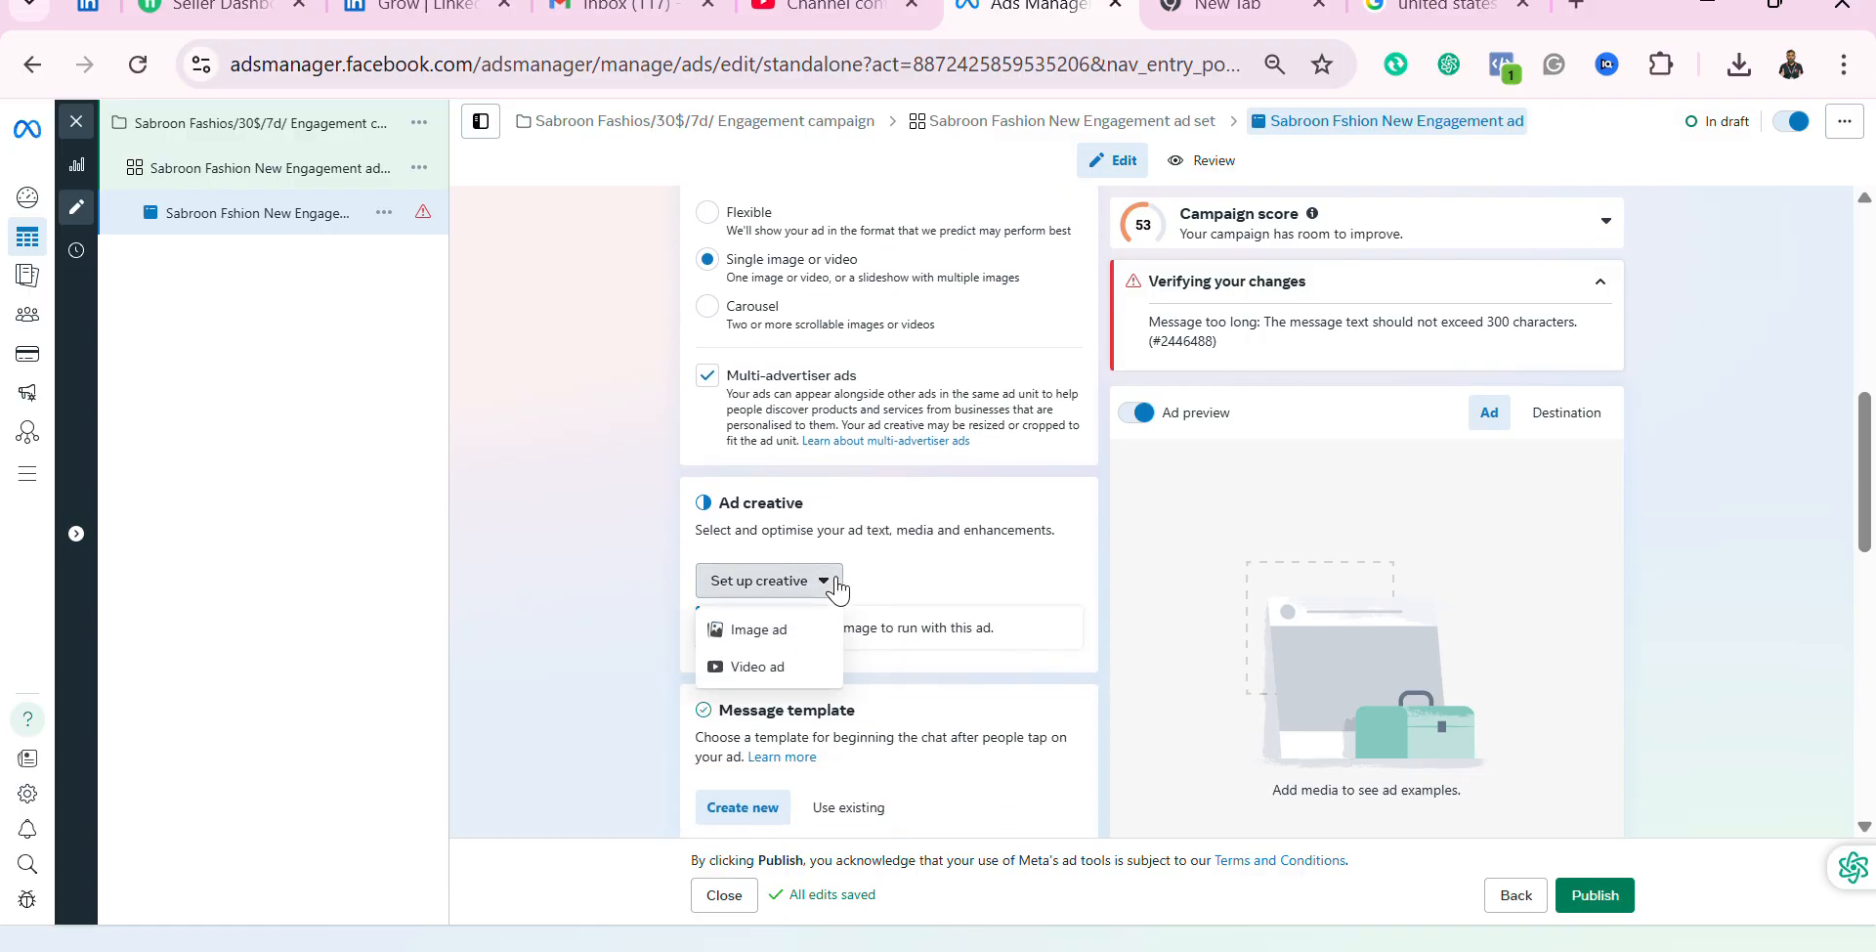
{"action": "left_click", "coordinate": [781, 645]}
{"action": "left_click", "coordinate": [772, 630]}
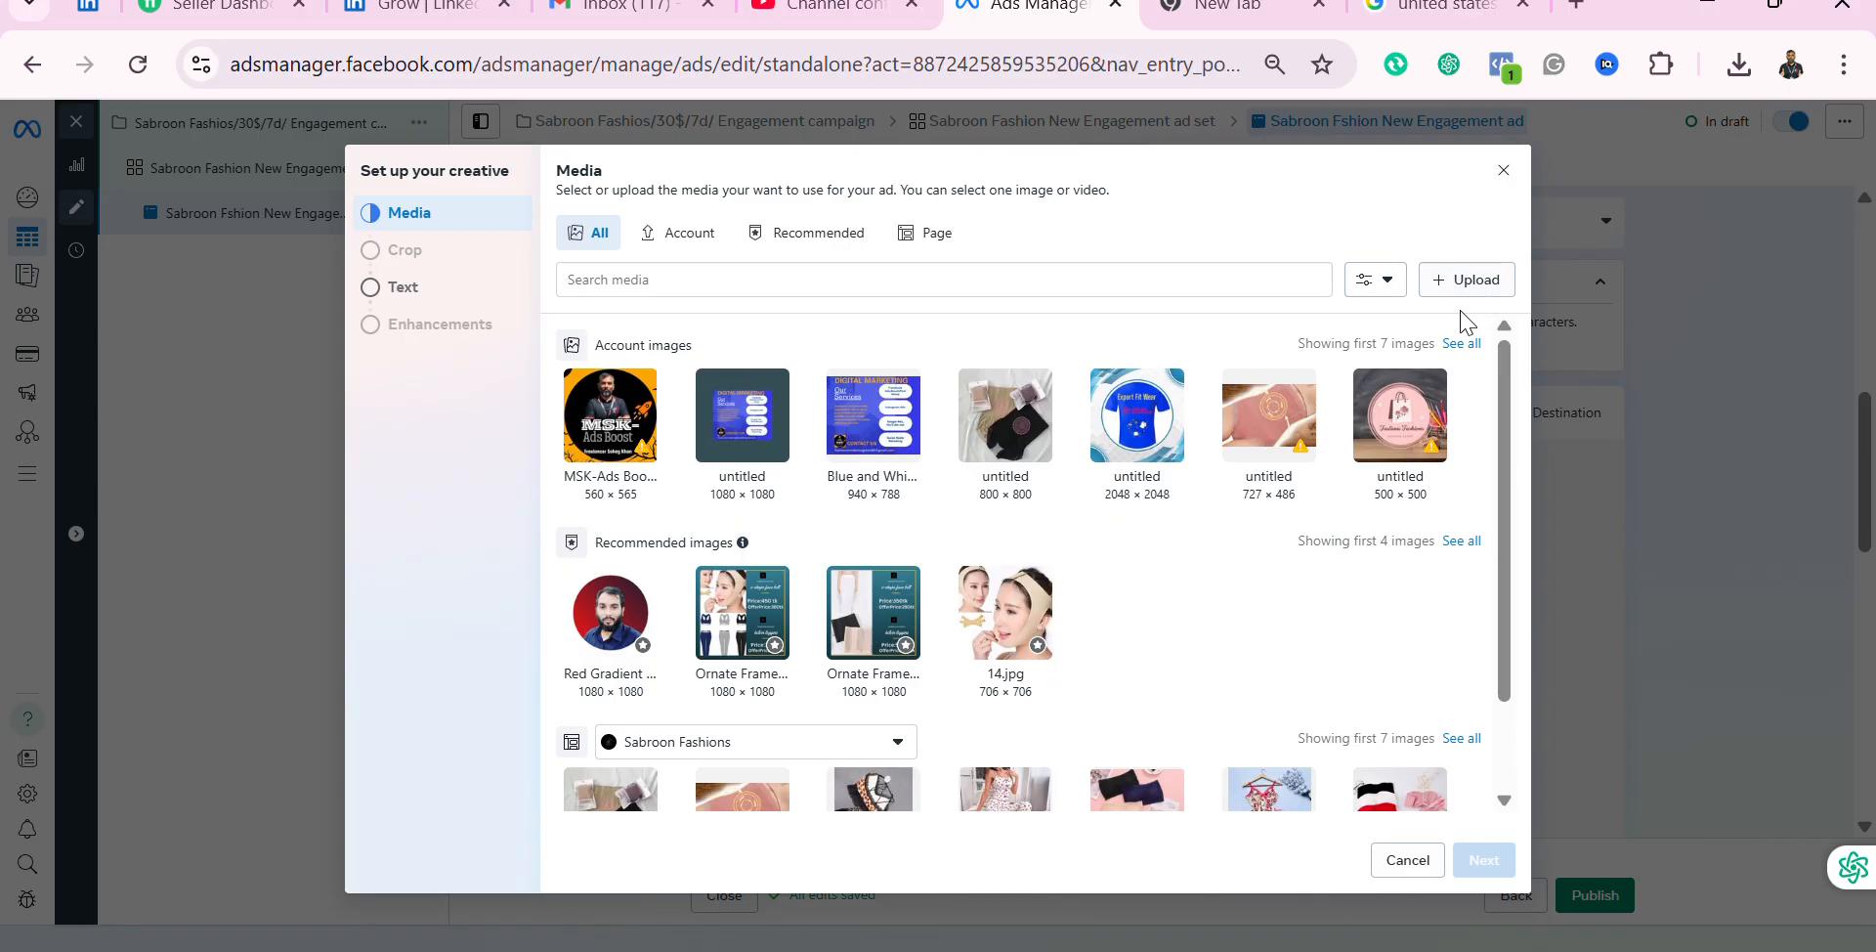
{"action": "left_click", "coordinate": [1466, 302]}
{"action": "left_click", "coordinate": [1021, 452]}
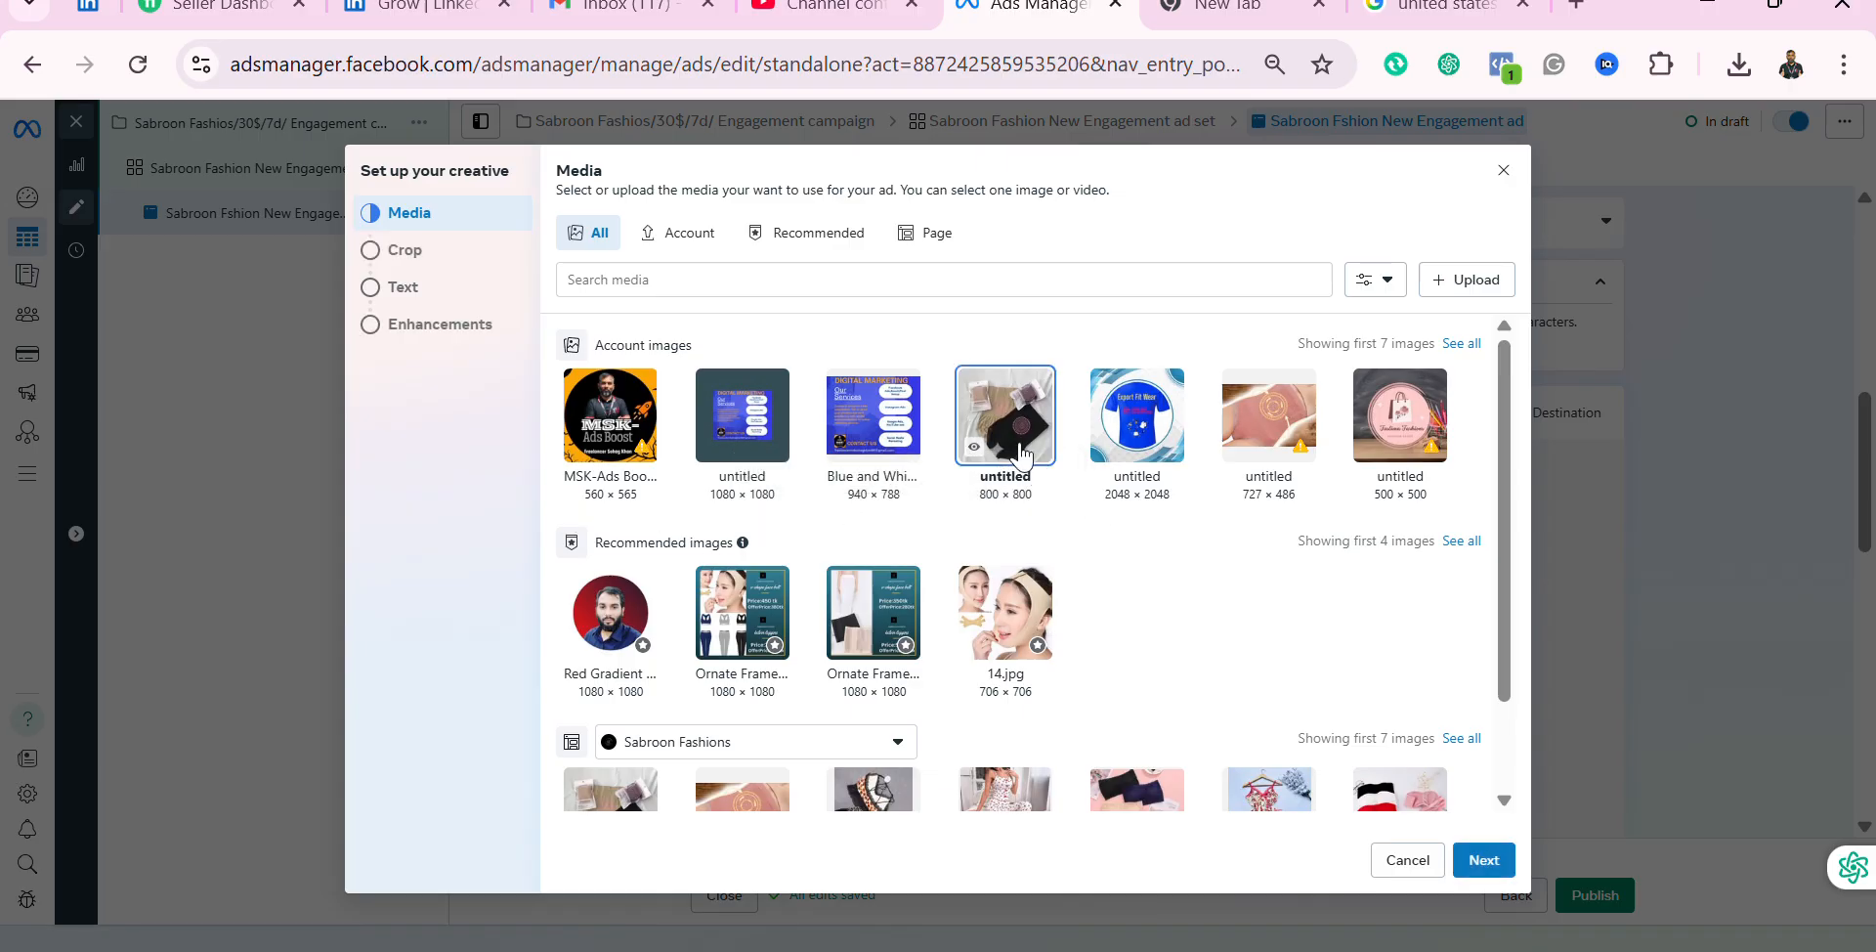
{"action": "left_click", "coordinate": [1474, 879]}
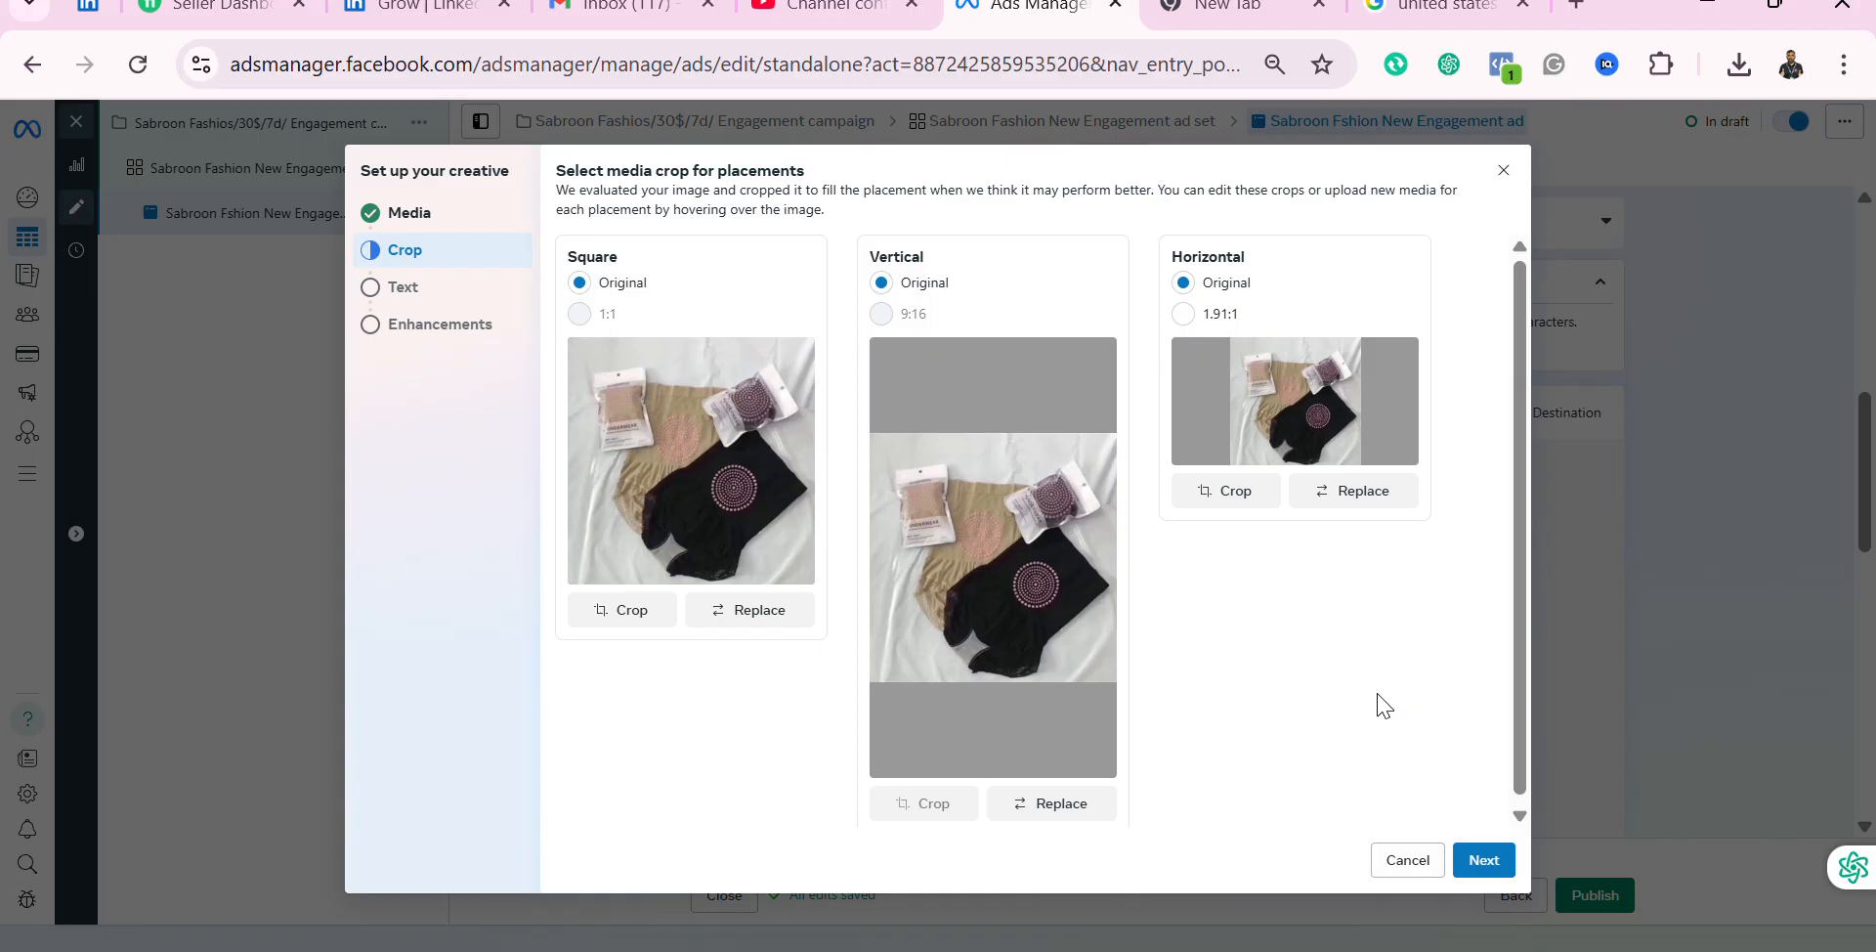
{"action": "left_click", "coordinate": [1477, 863]}
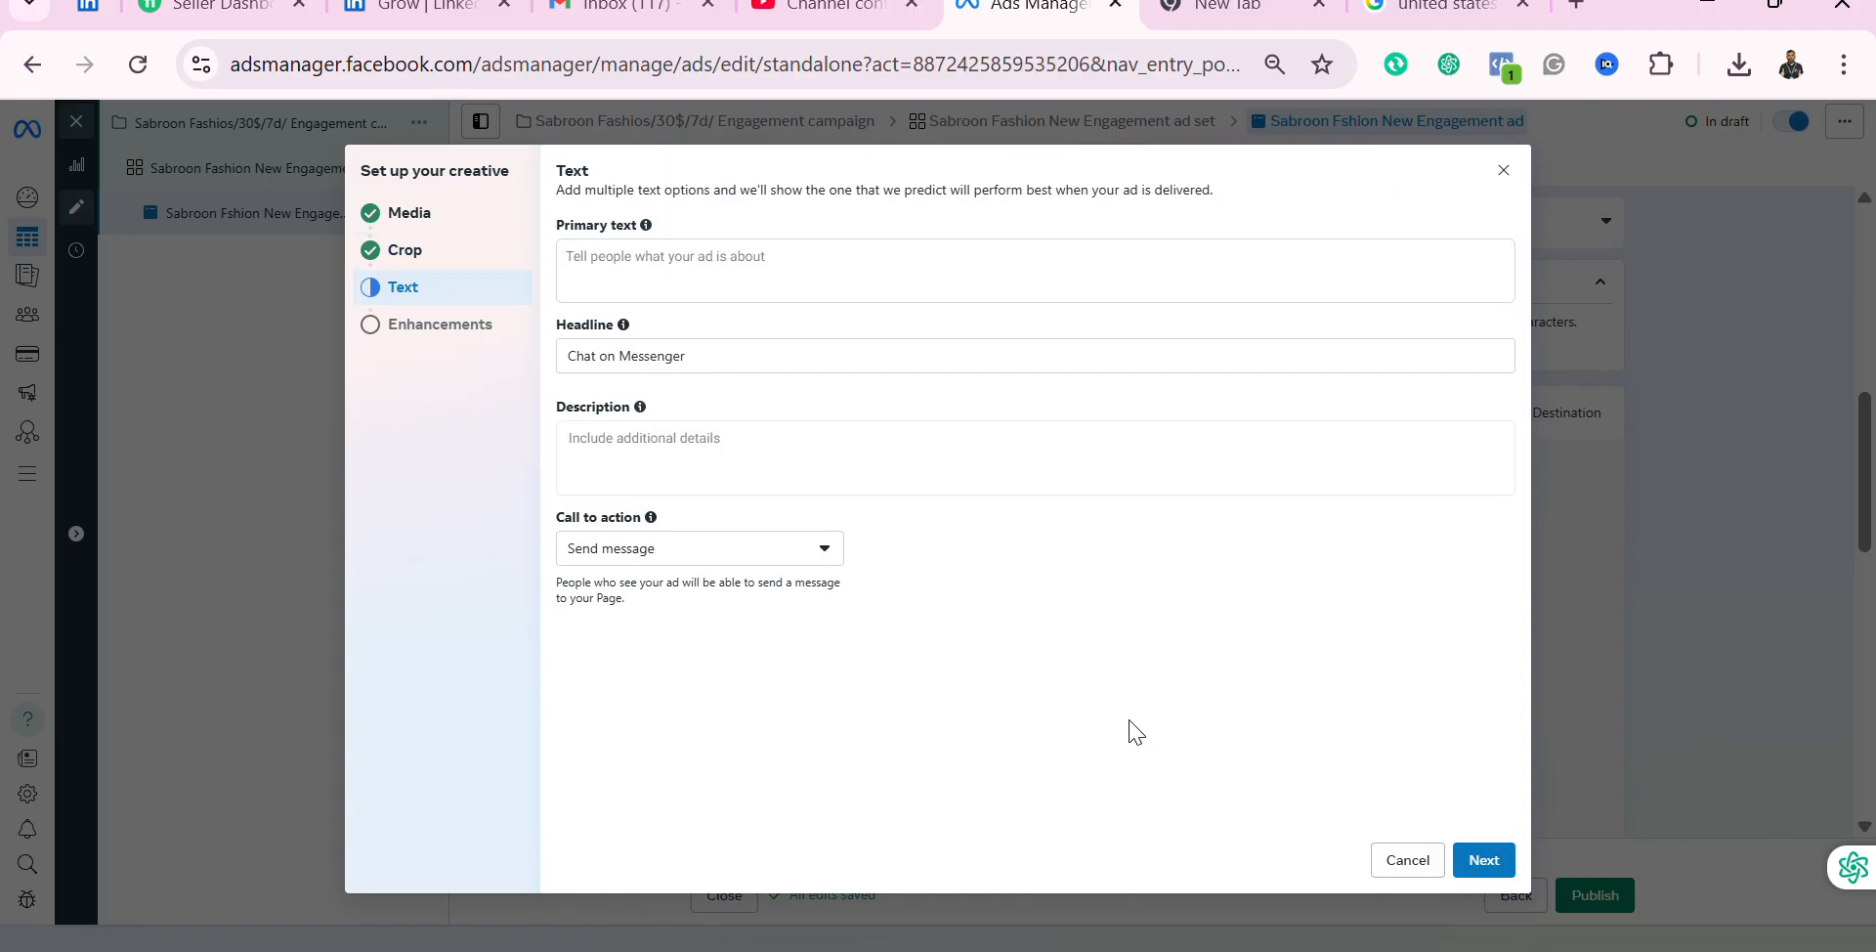
Step: Enter "50% discount running" as the primary text and replace the headline with "Magnetic slimming panty"
{"action": "left_click", "coordinate": [668, 289]}
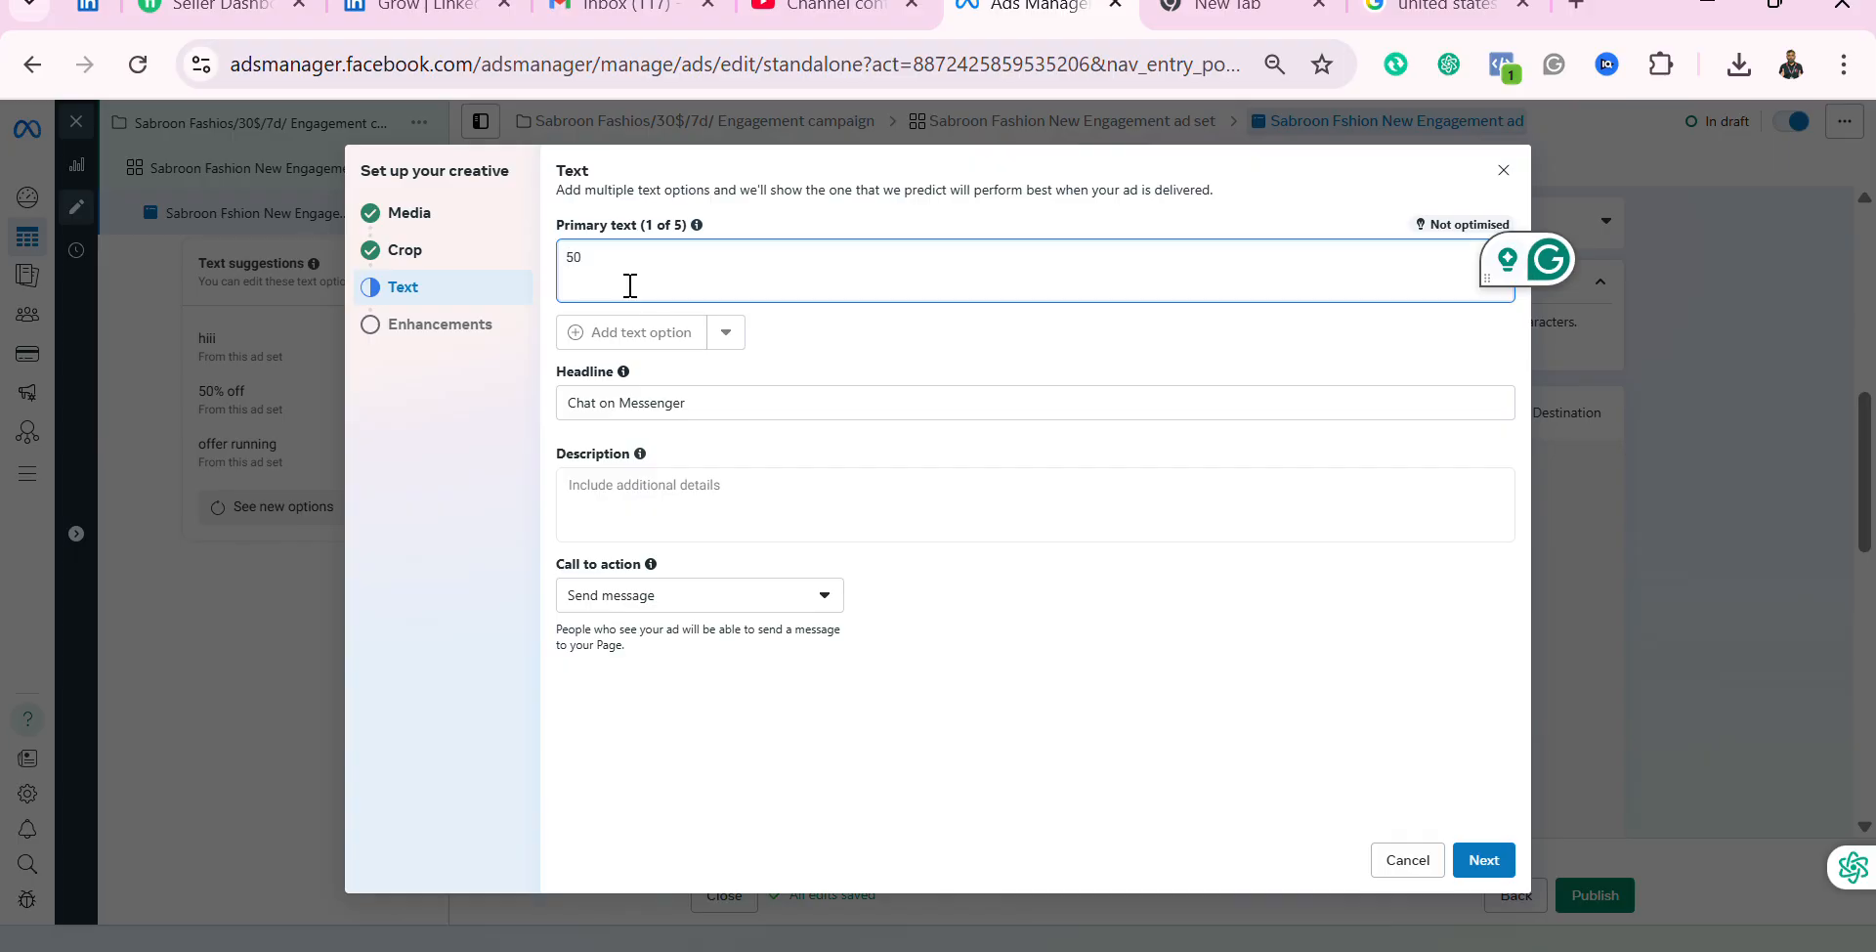
{"action": "type", "text": "% di"}
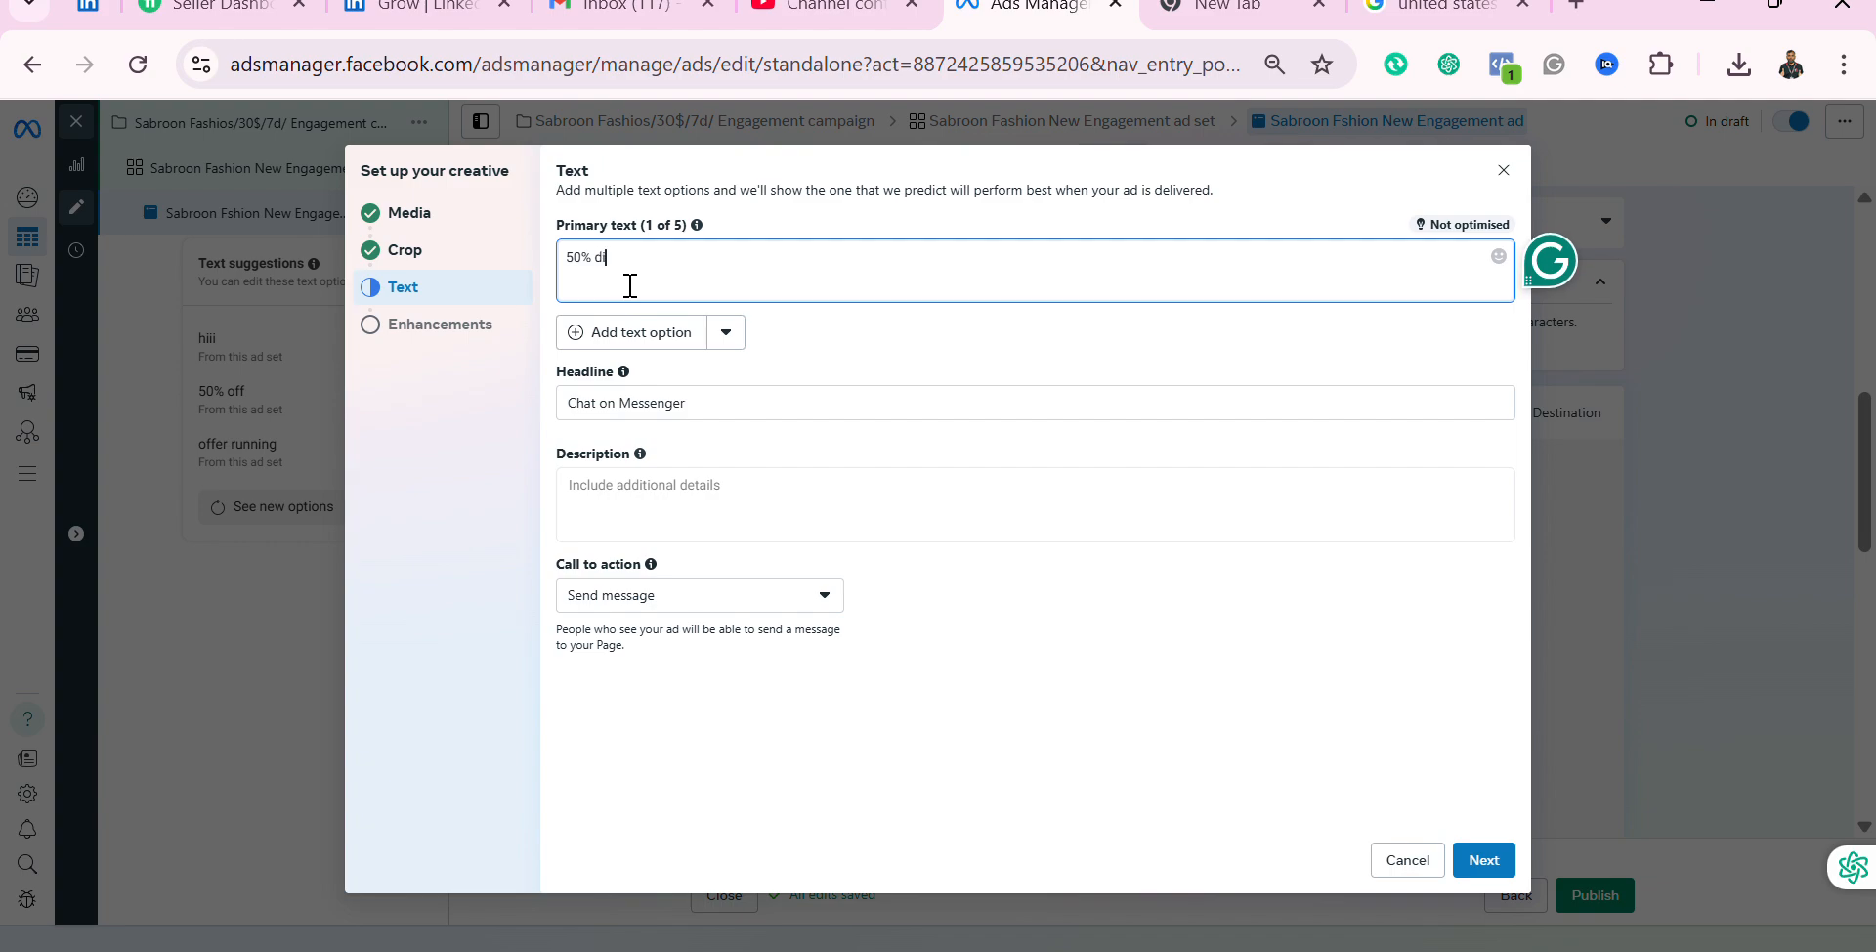
{"action": "type", "text": "scount running"}
{"action": "left_click", "coordinate": [659, 400]}
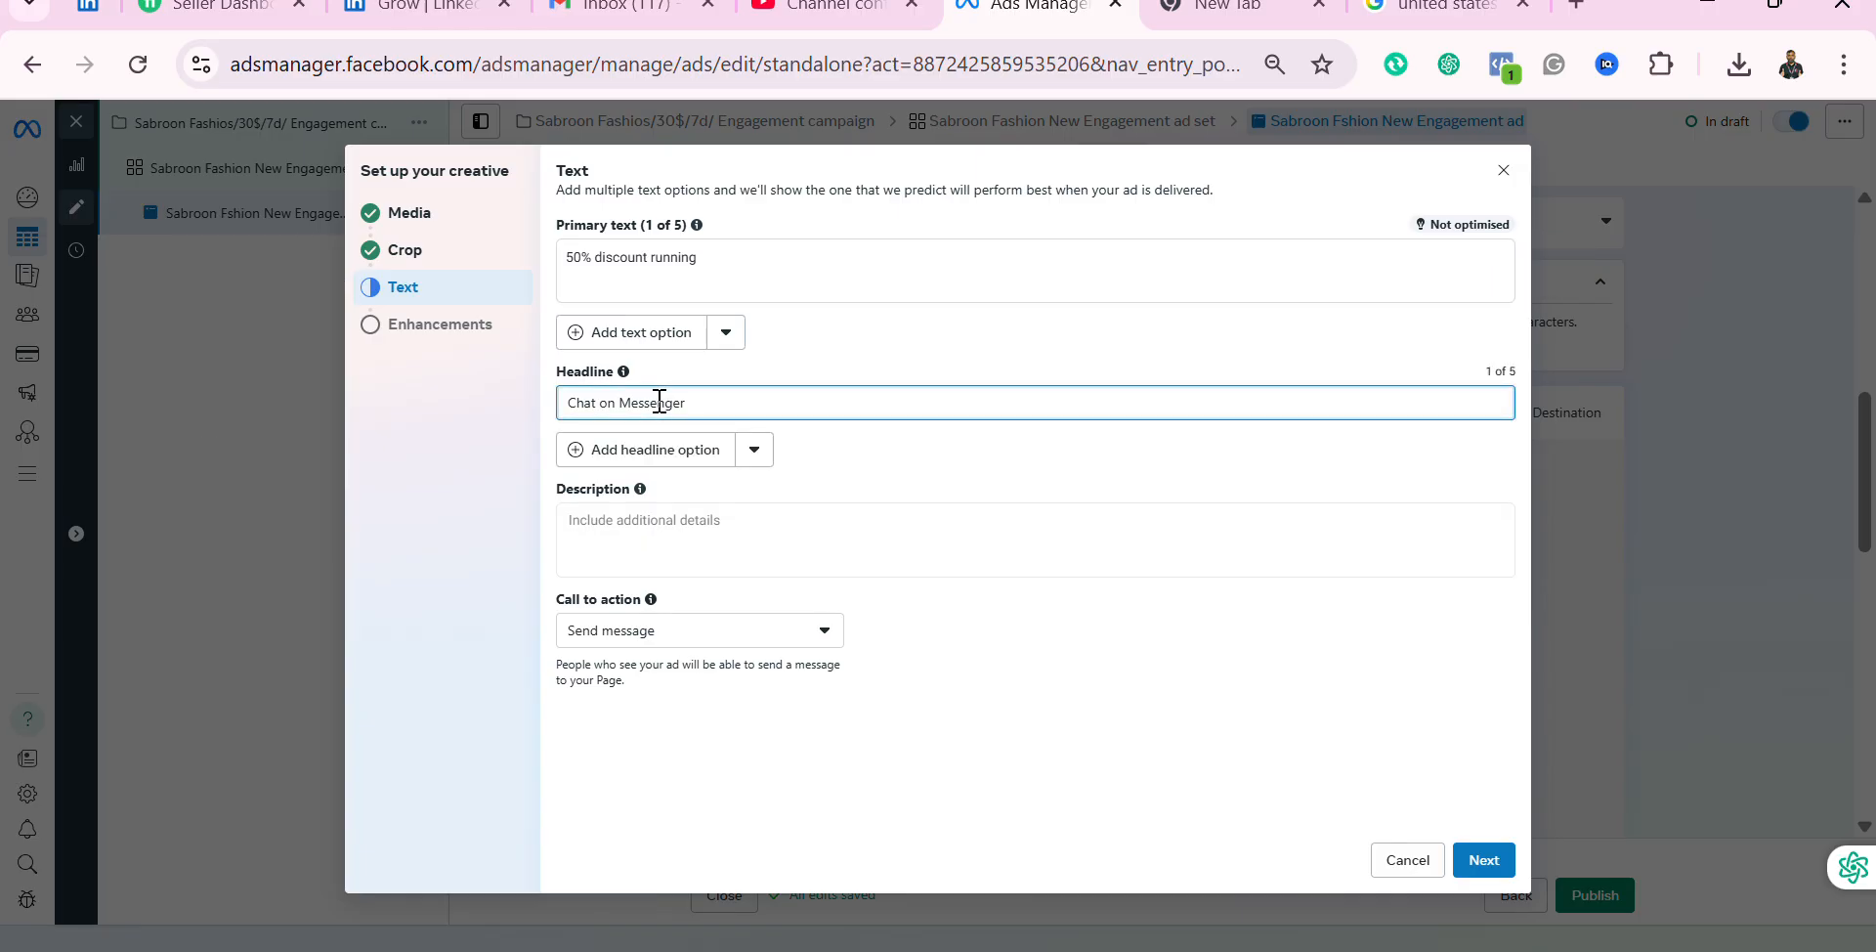
{"action": "left_click_drag", "start_coordinate": [709, 409], "coordinate": [550, 425]}
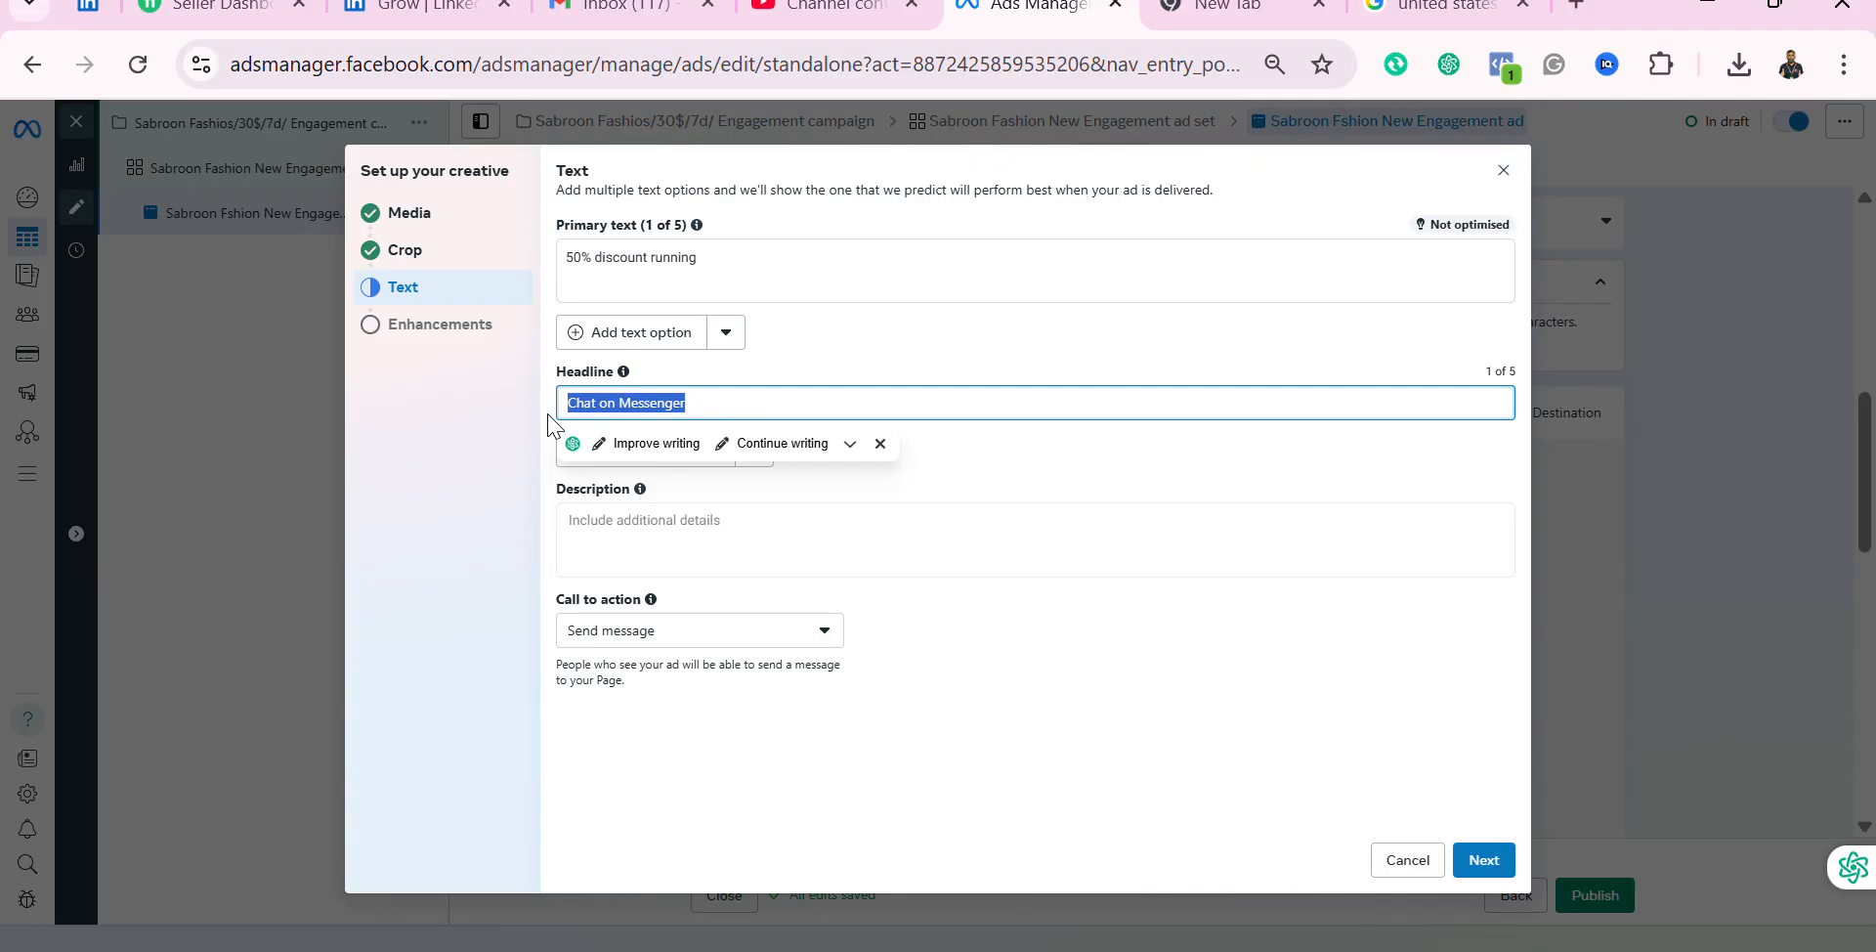
{"action": "type", "text": "Magnetic slimming panty"}
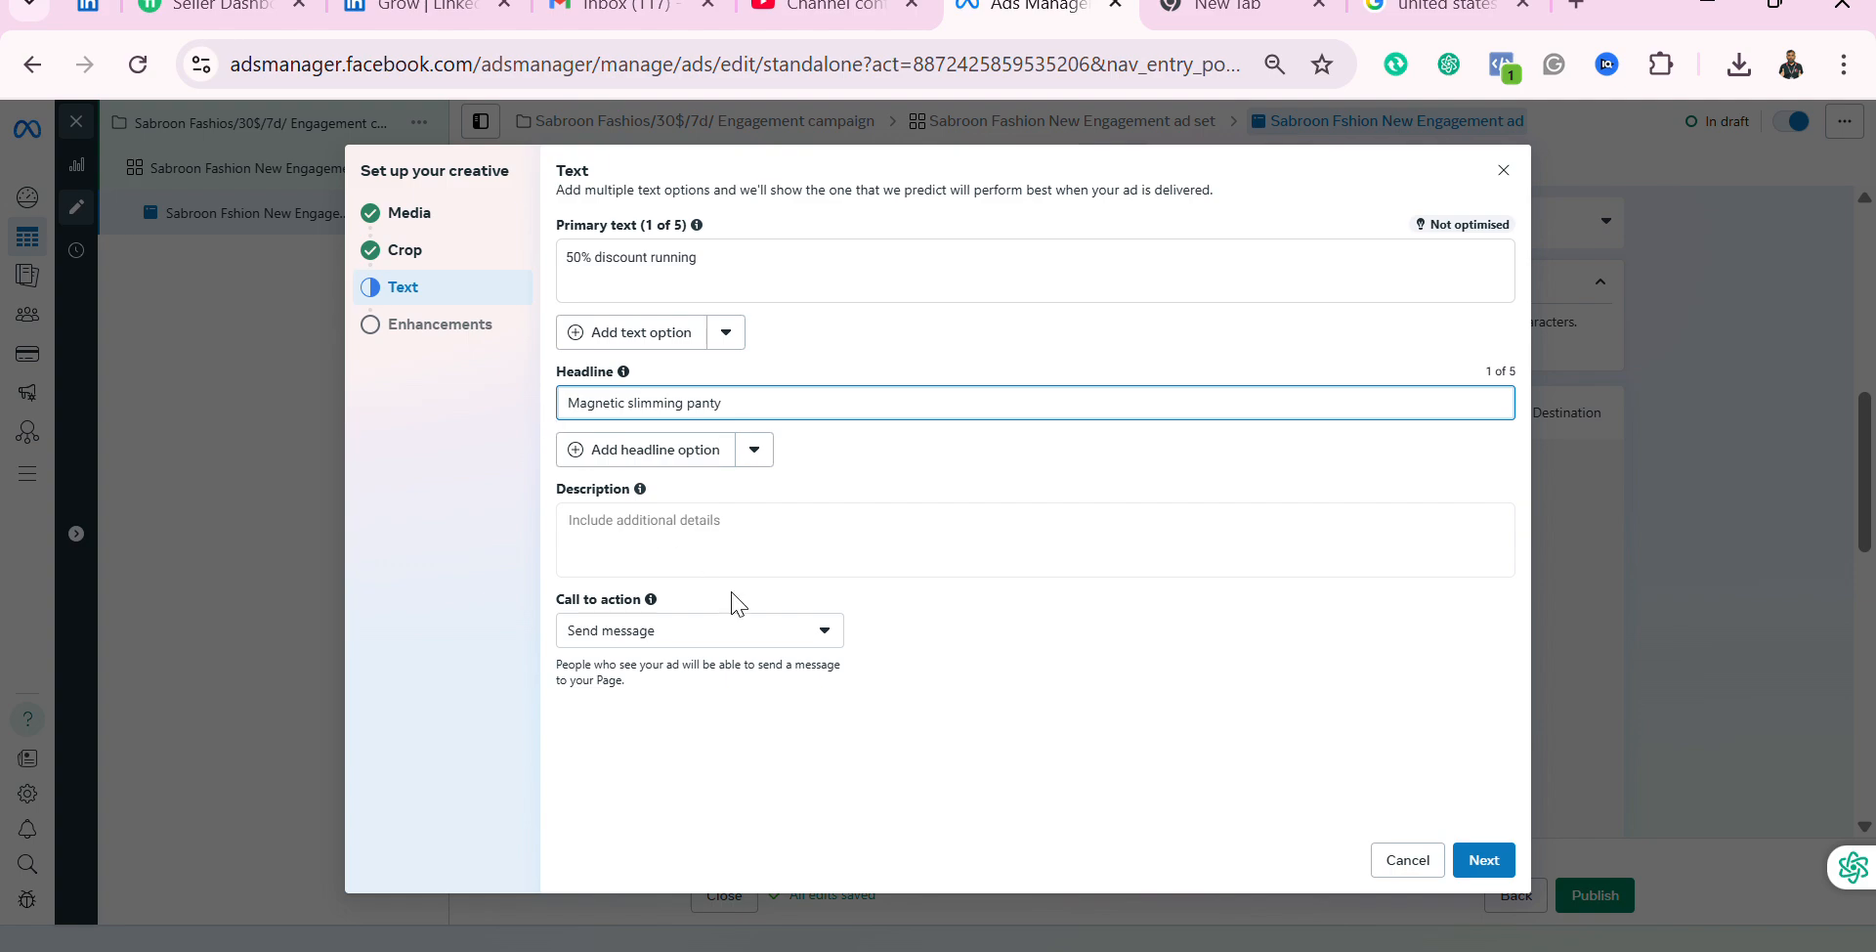
Step: Fill in the ad description as "China imported", correcting the misspelled word
{"action": "left_click", "coordinate": [684, 545]}
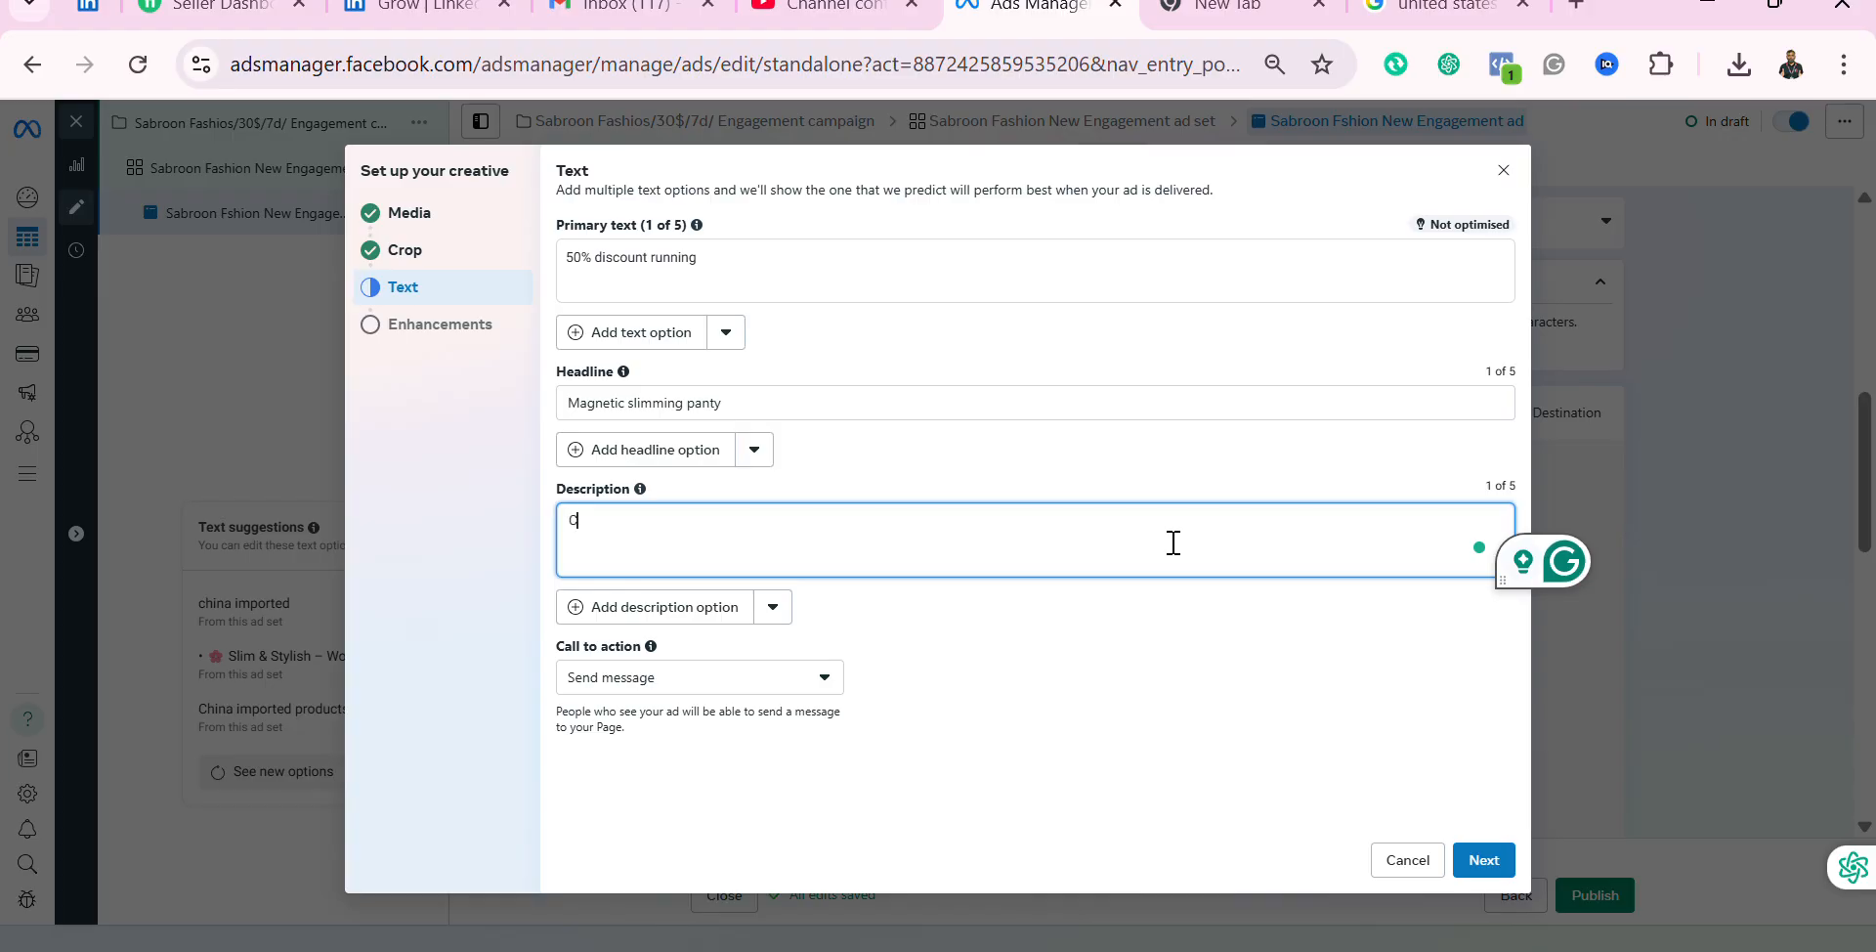
{"action": "type", "text": "hin"}
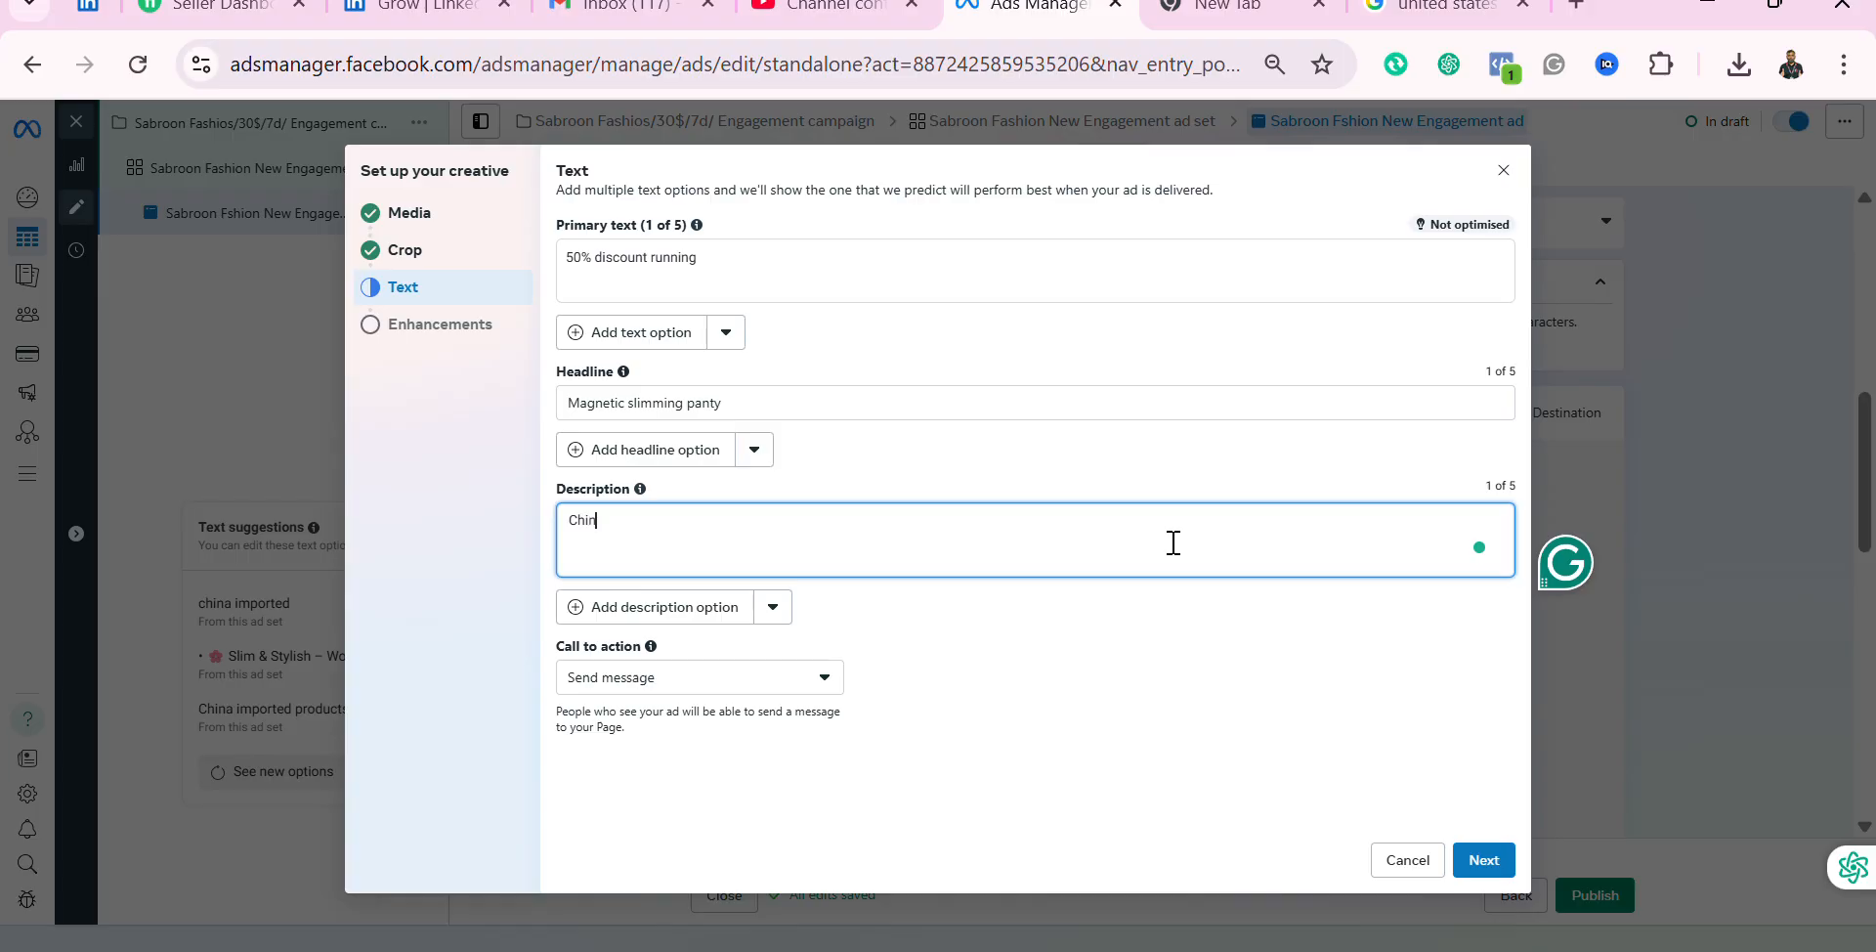
{"action": "type", "text": "a impoted"}
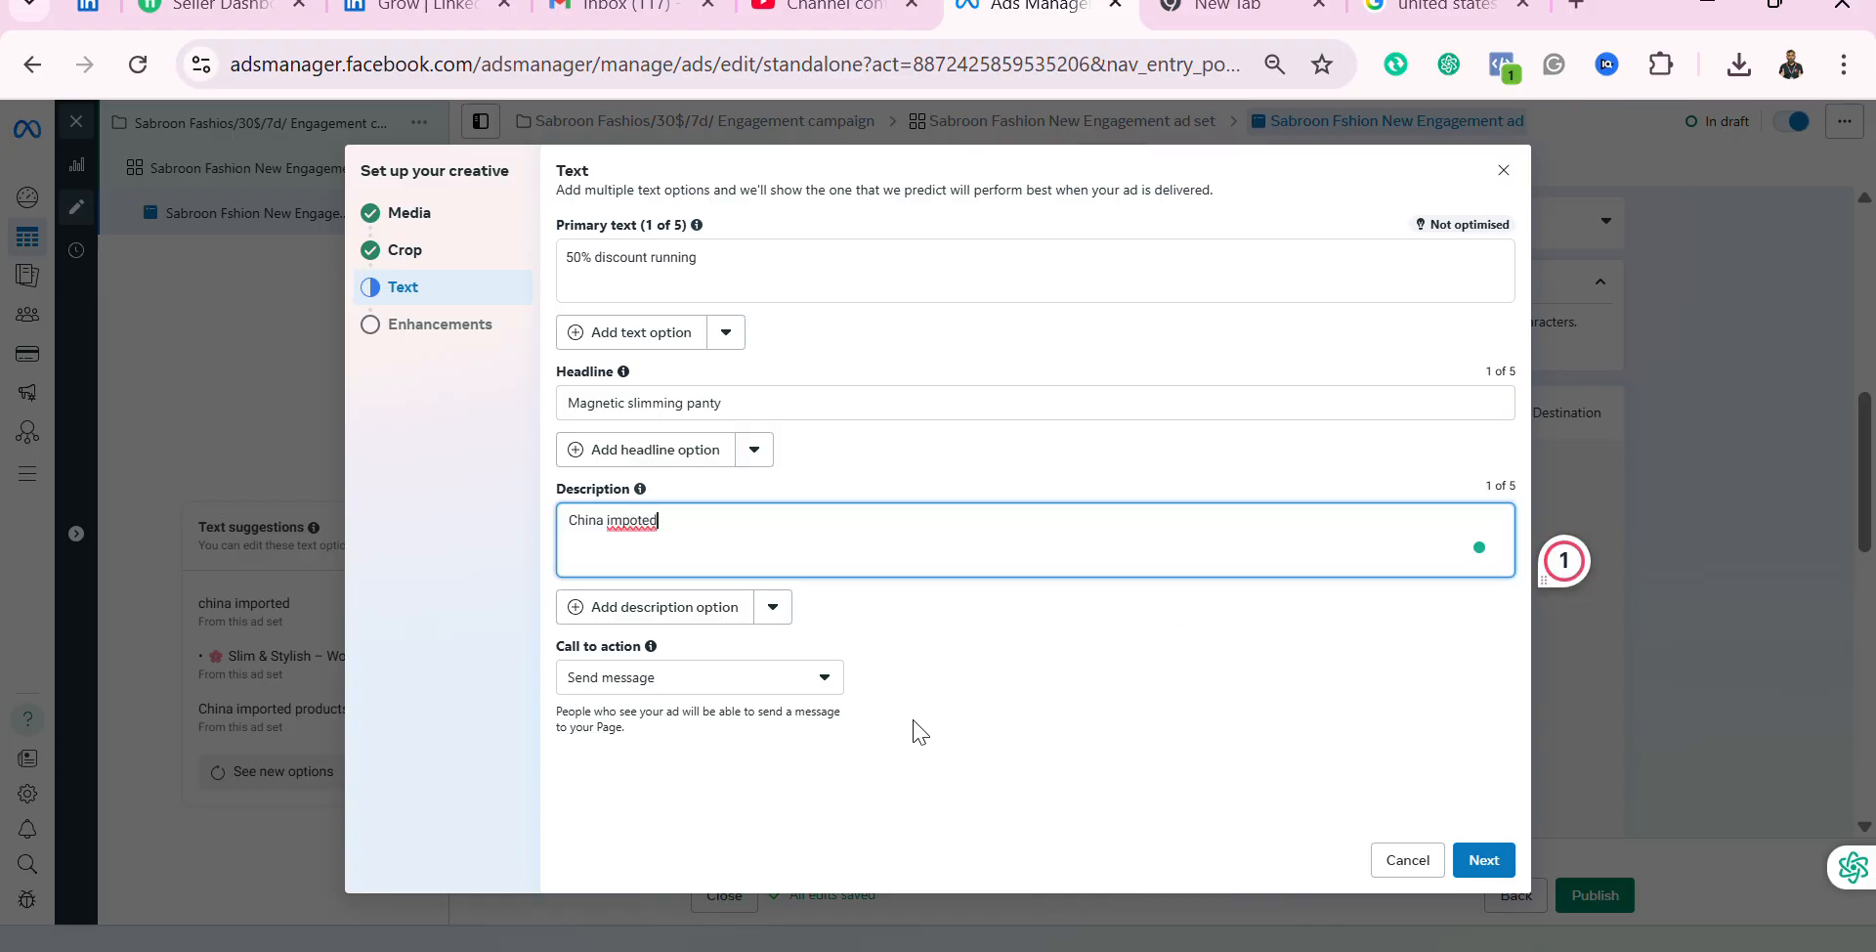
{"action": "mouse_move", "coordinate": [640, 527]}
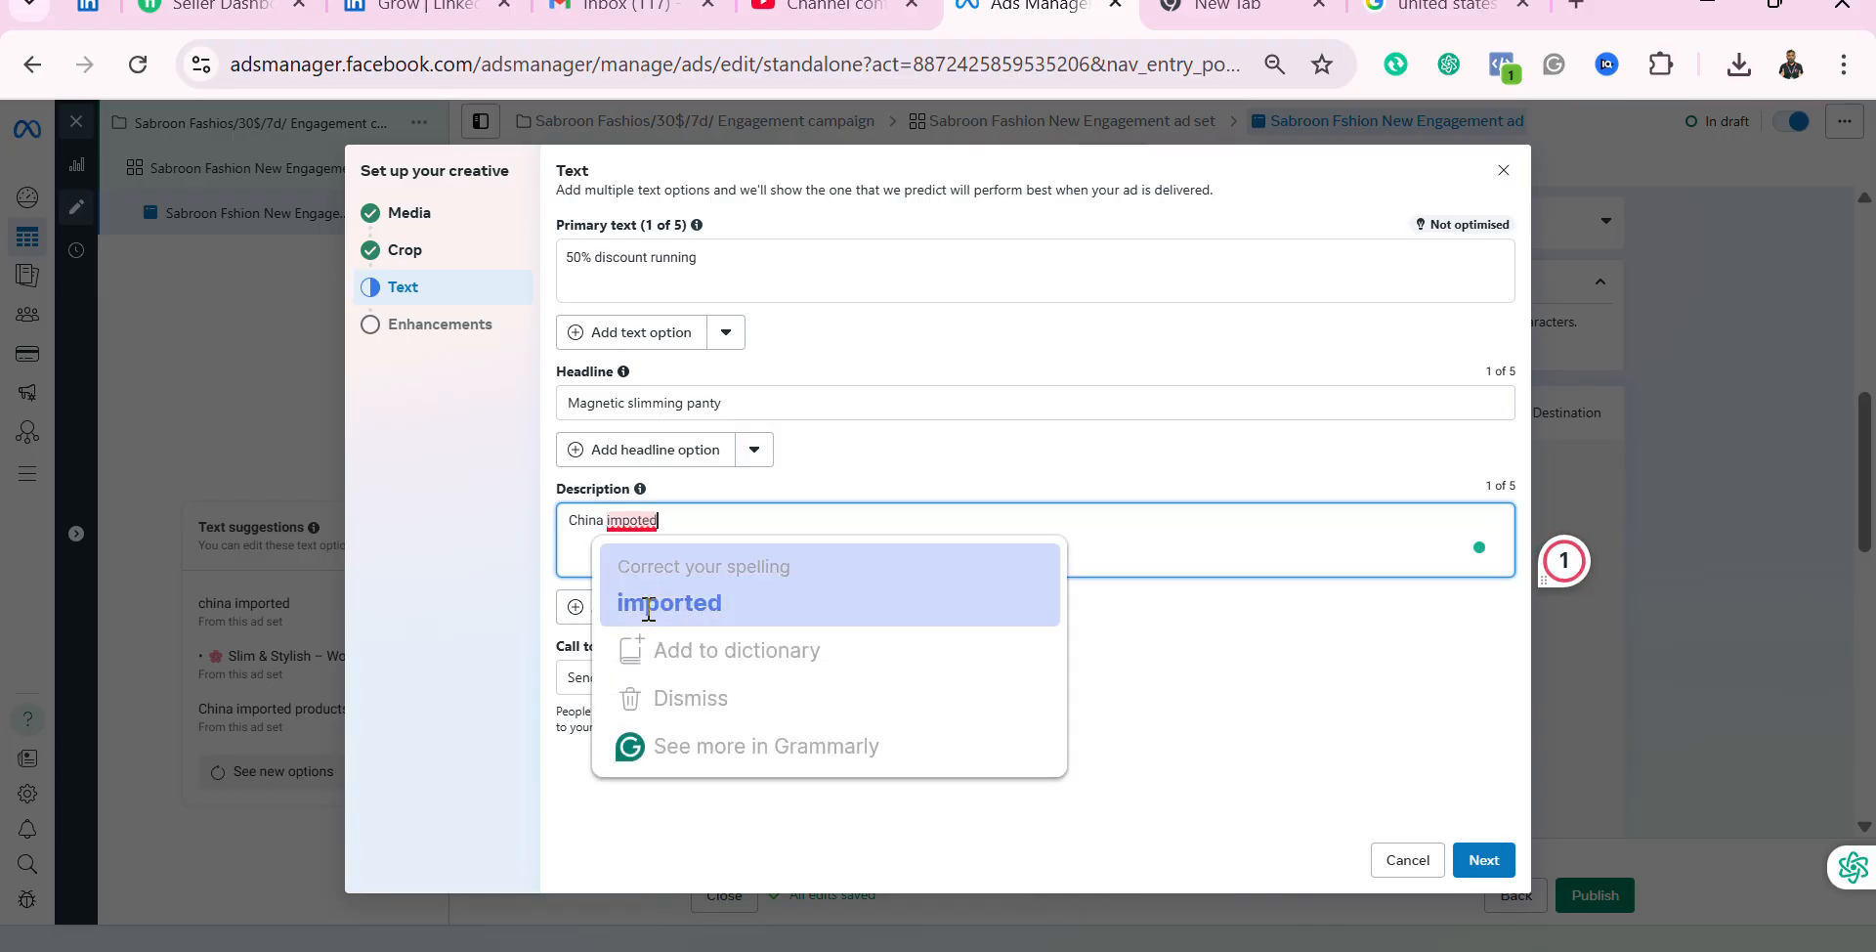
{"action": "left_click", "coordinate": [647, 603]}
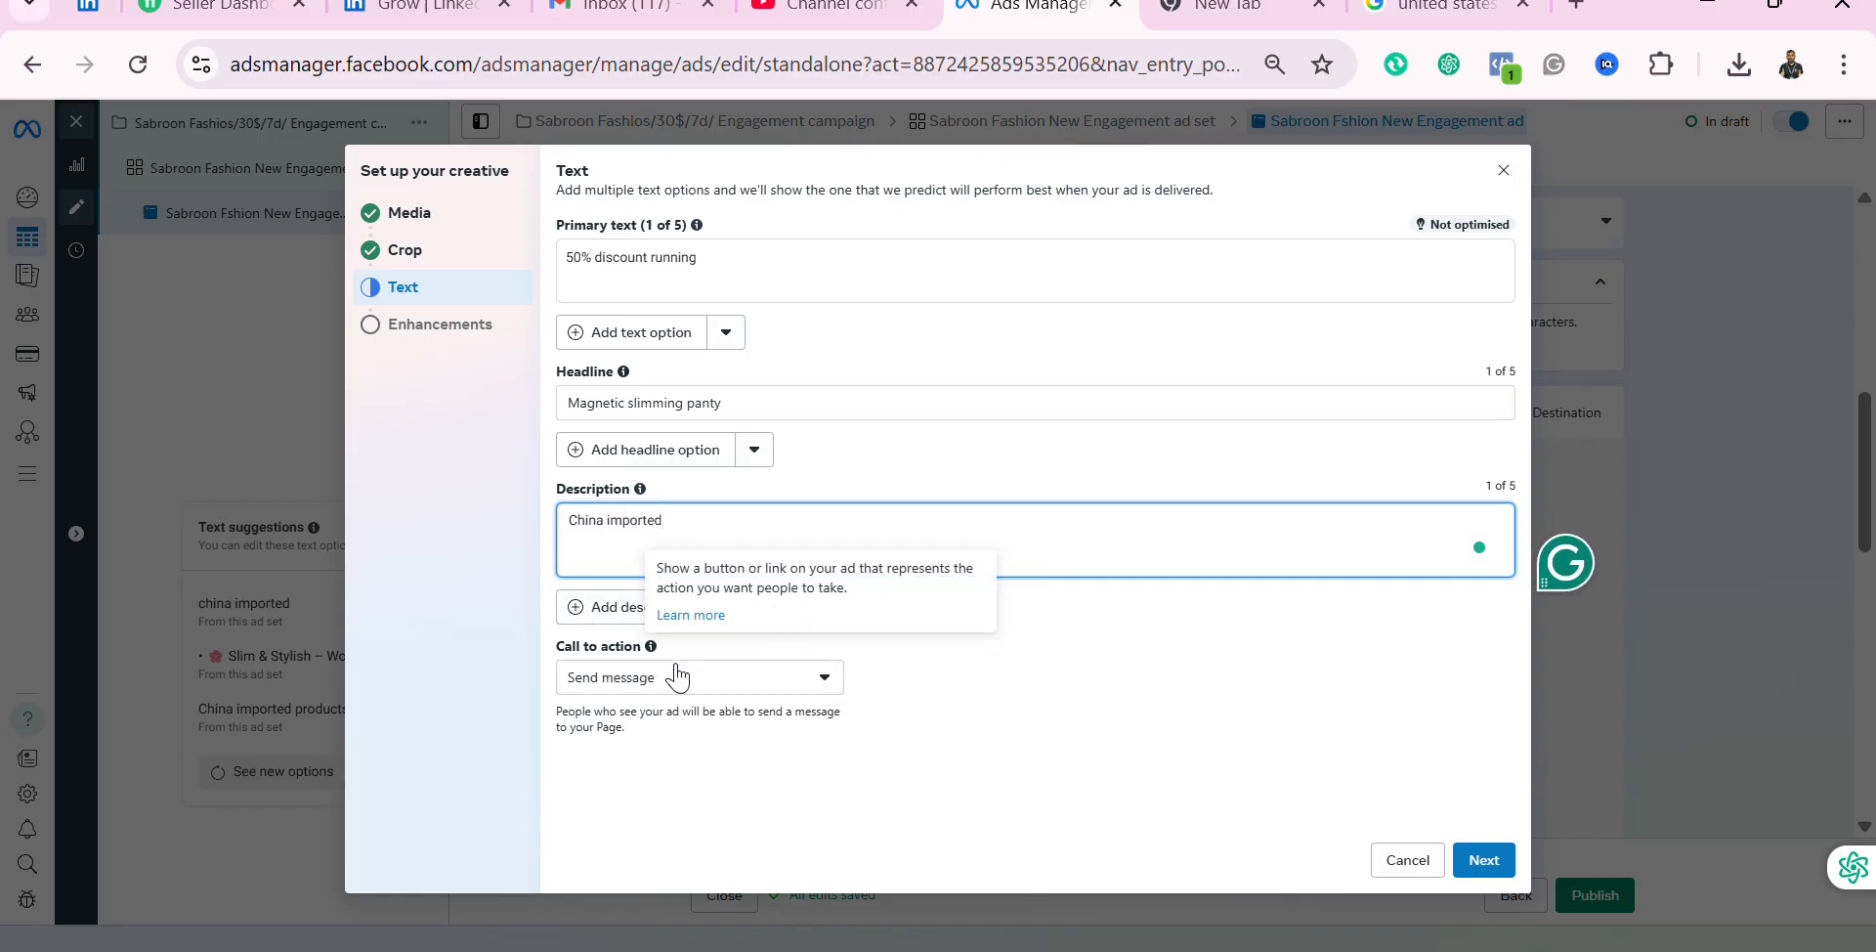
Step: Set the call to action to "Order now" and finish the creative setup with the default enhancements
{"action": "left_click", "coordinate": [824, 684]}
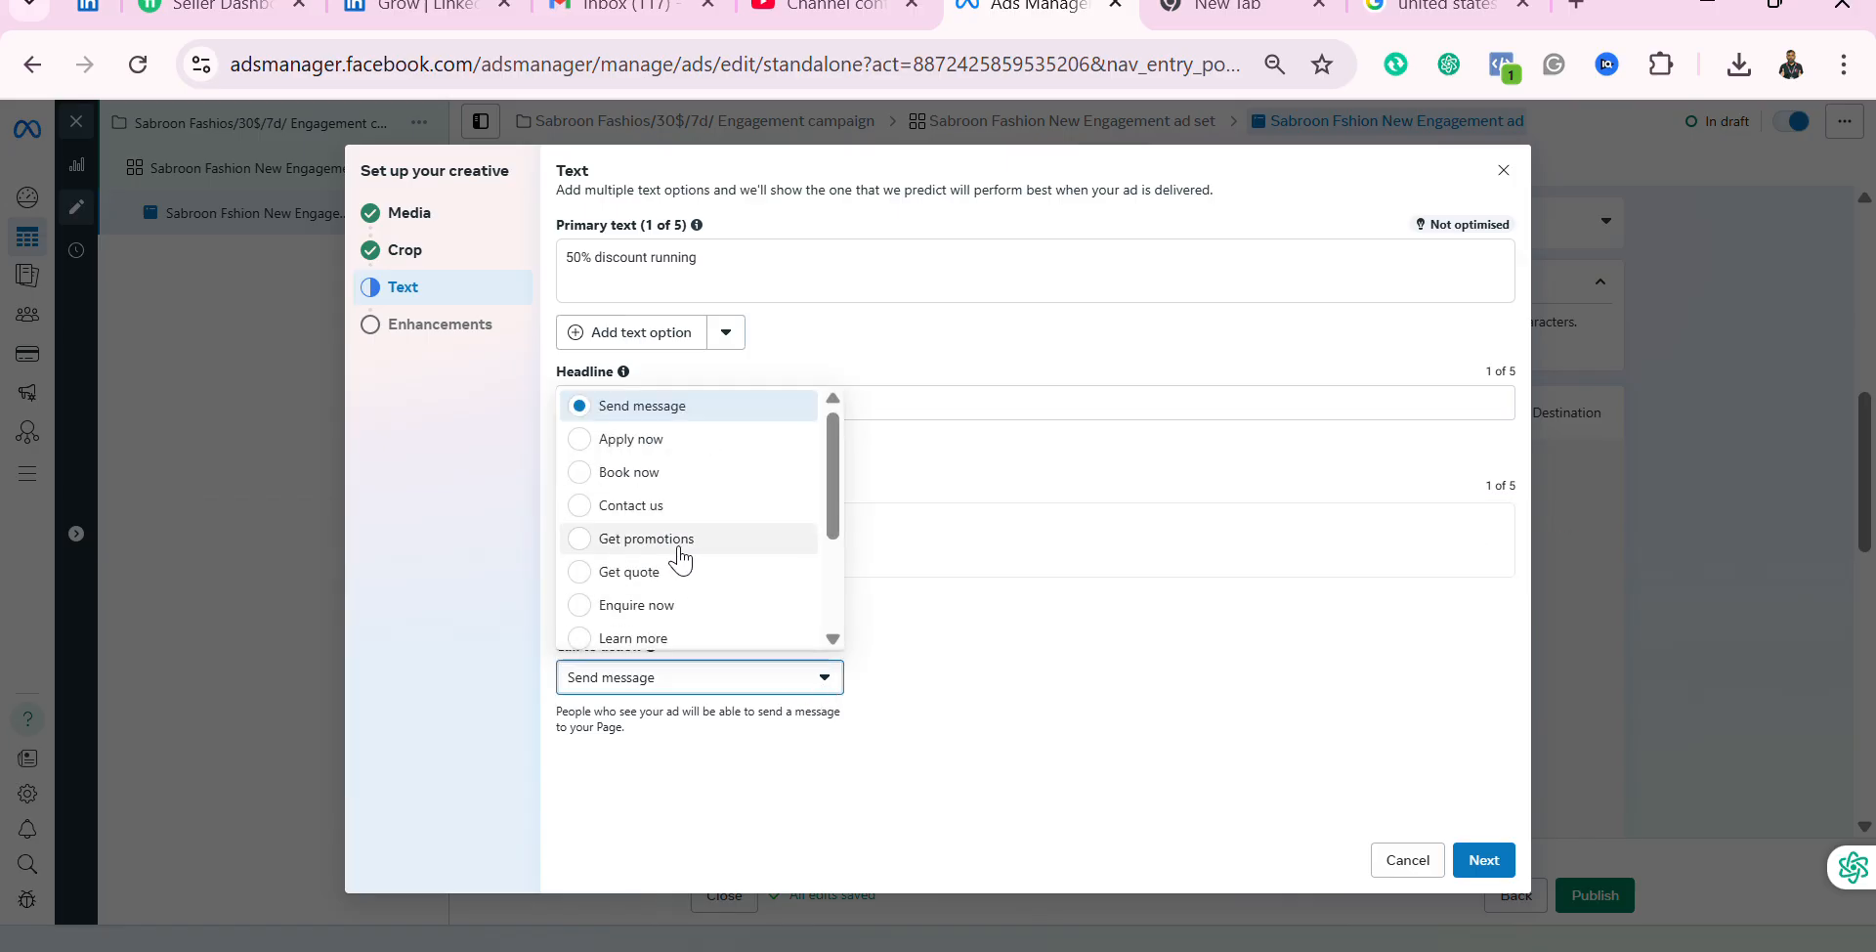
{"action": "scroll", "coordinate": [703, 607], "scroll_direction": "down", "scroll_amount": 3}
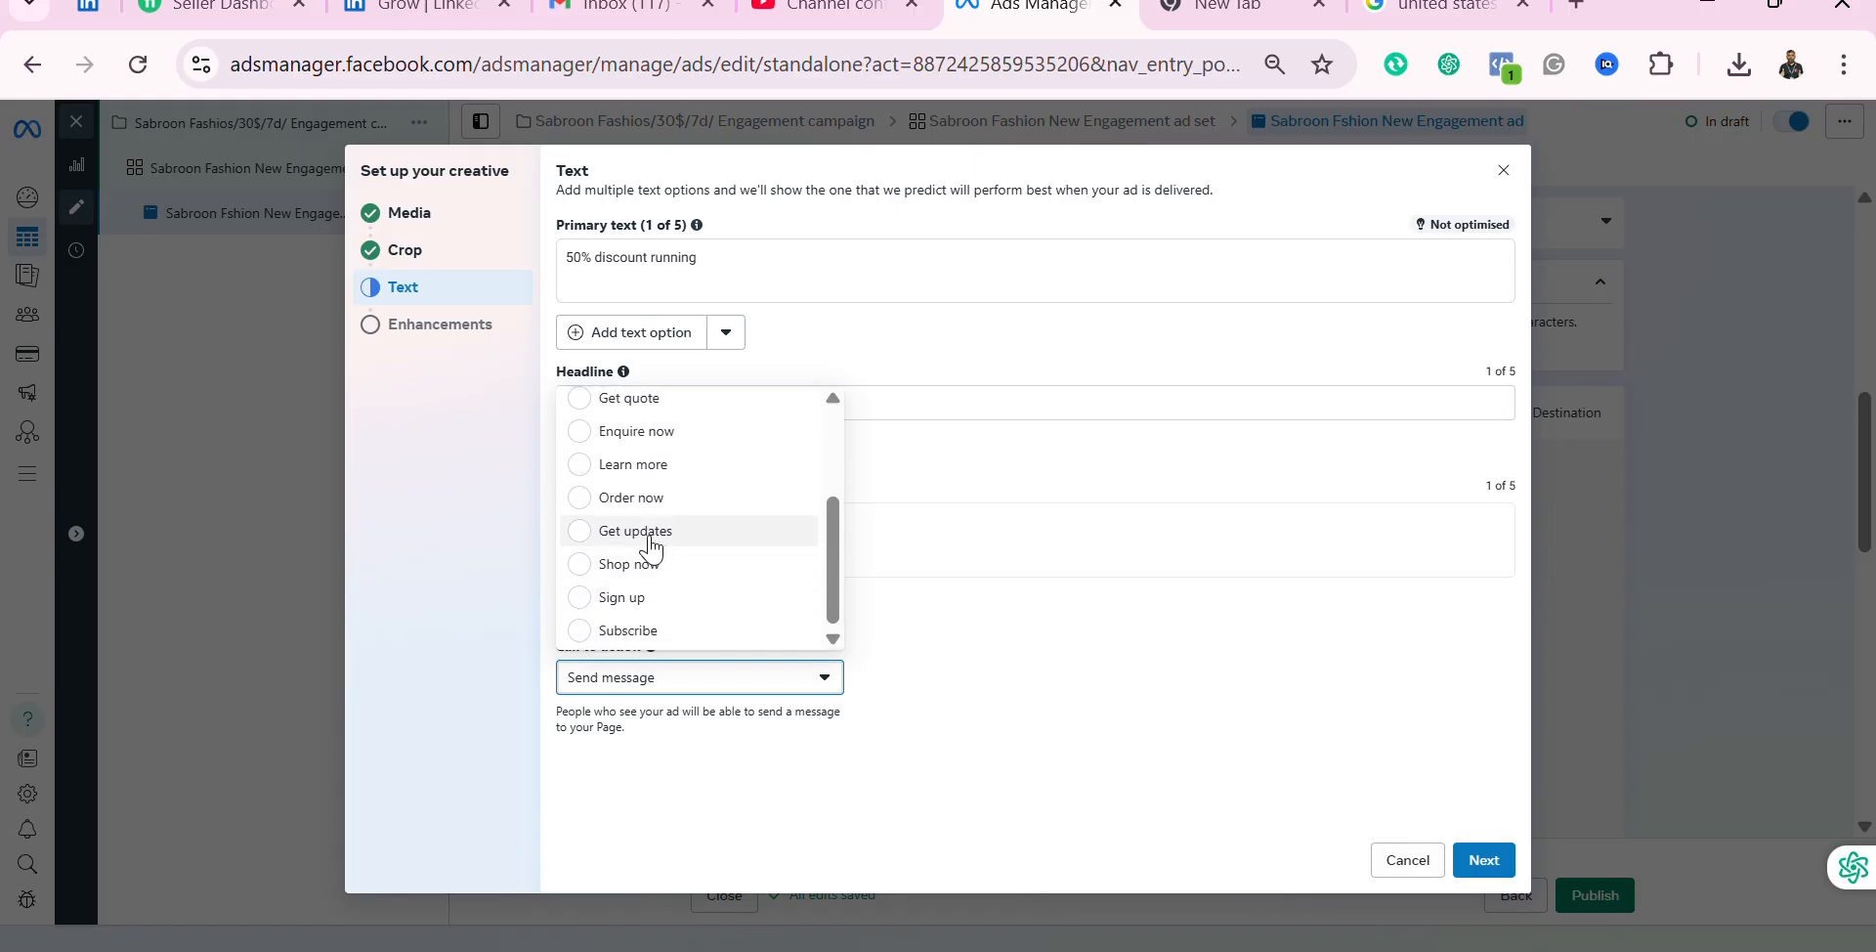
{"action": "left_click", "coordinate": [584, 508]}
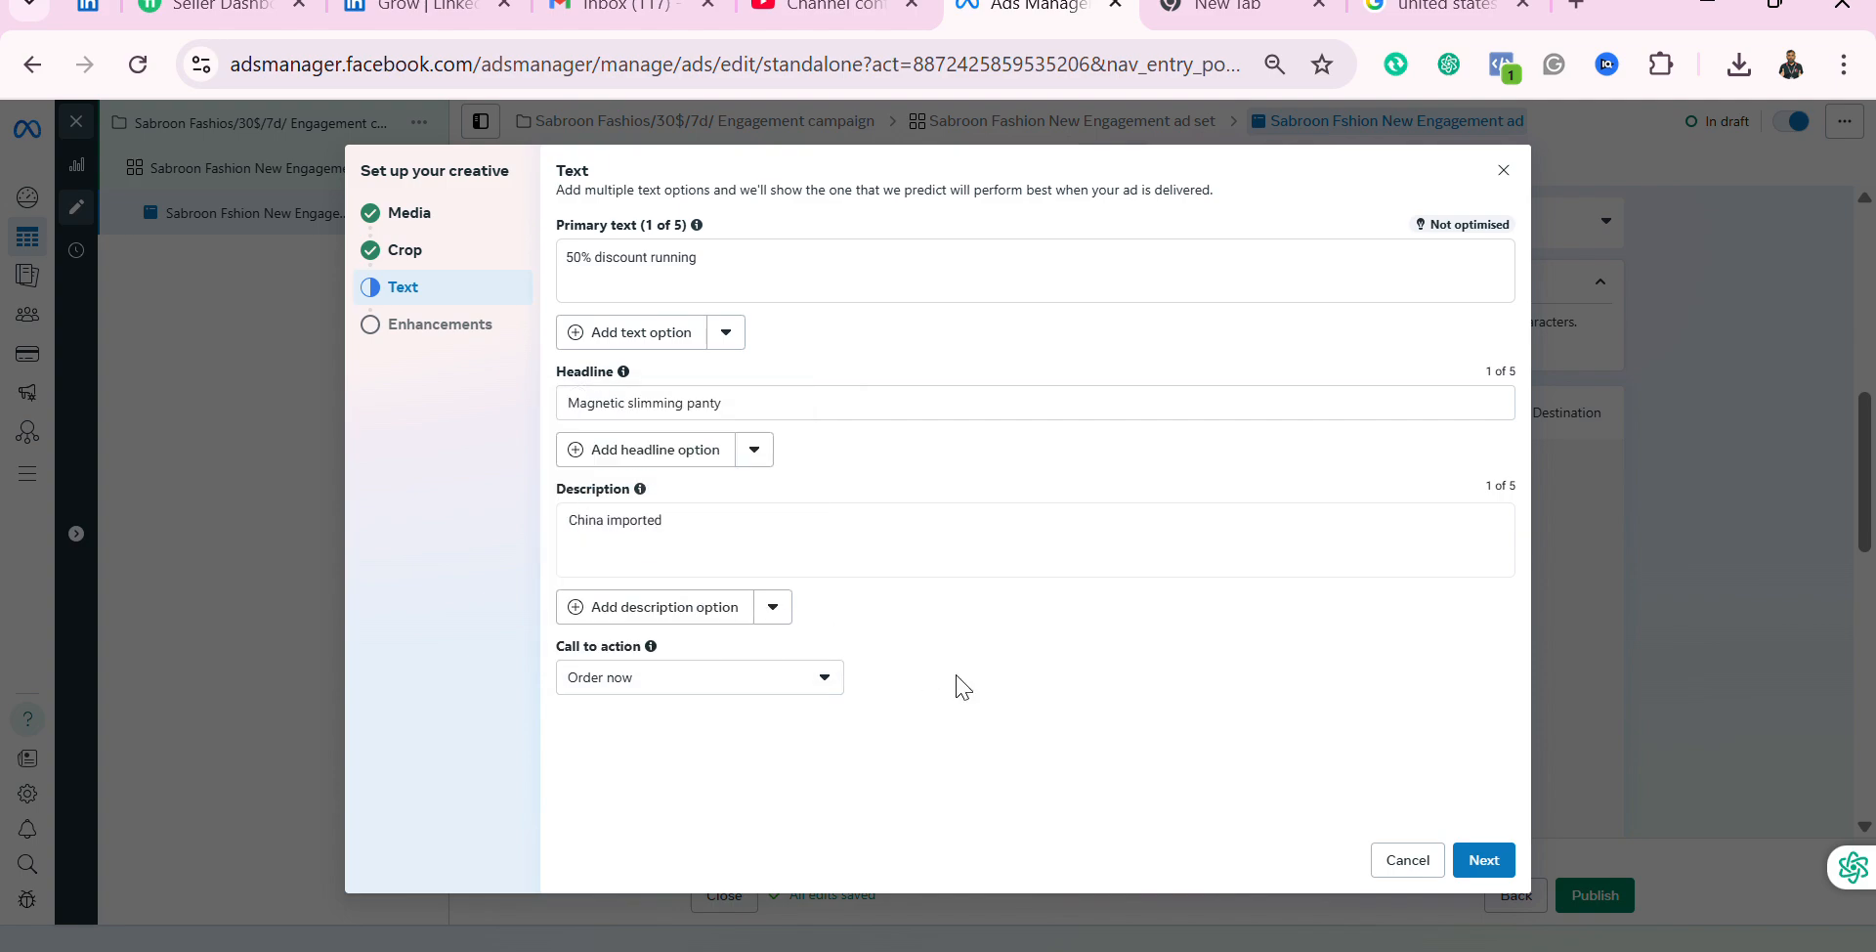
{"action": "left_click", "coordinate": [1504, 870]}
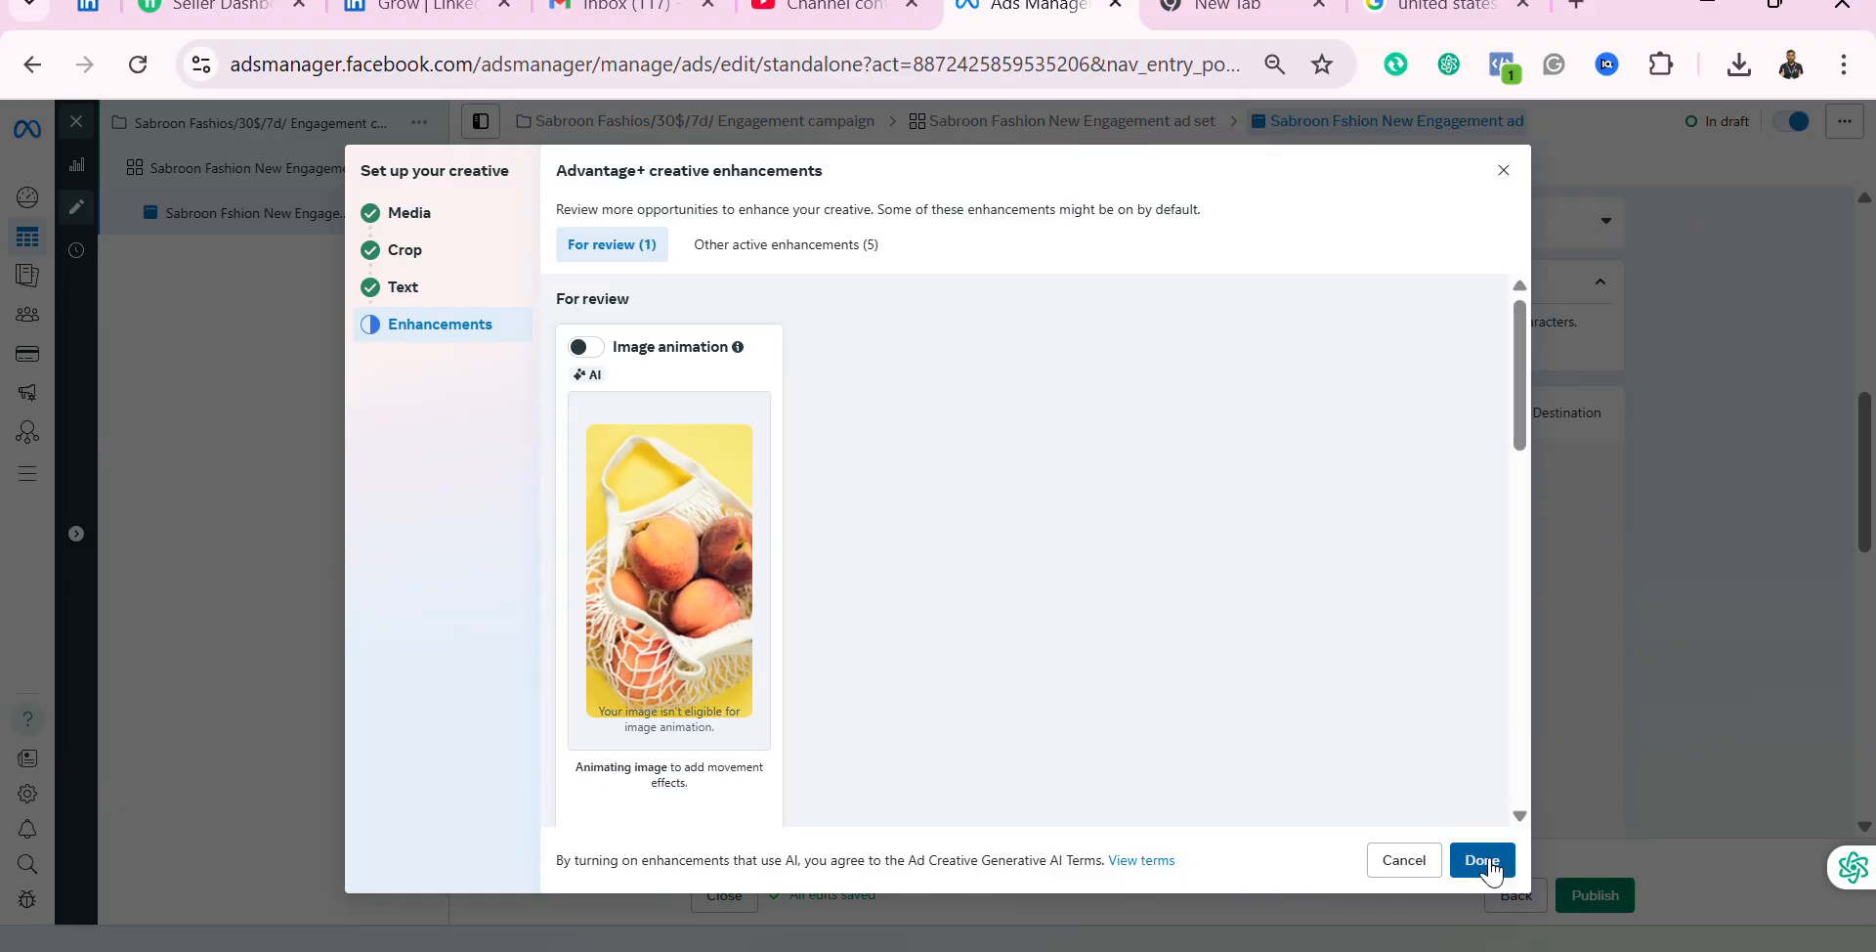
{"action": "left_click", "coordinate": [1481, 860]}
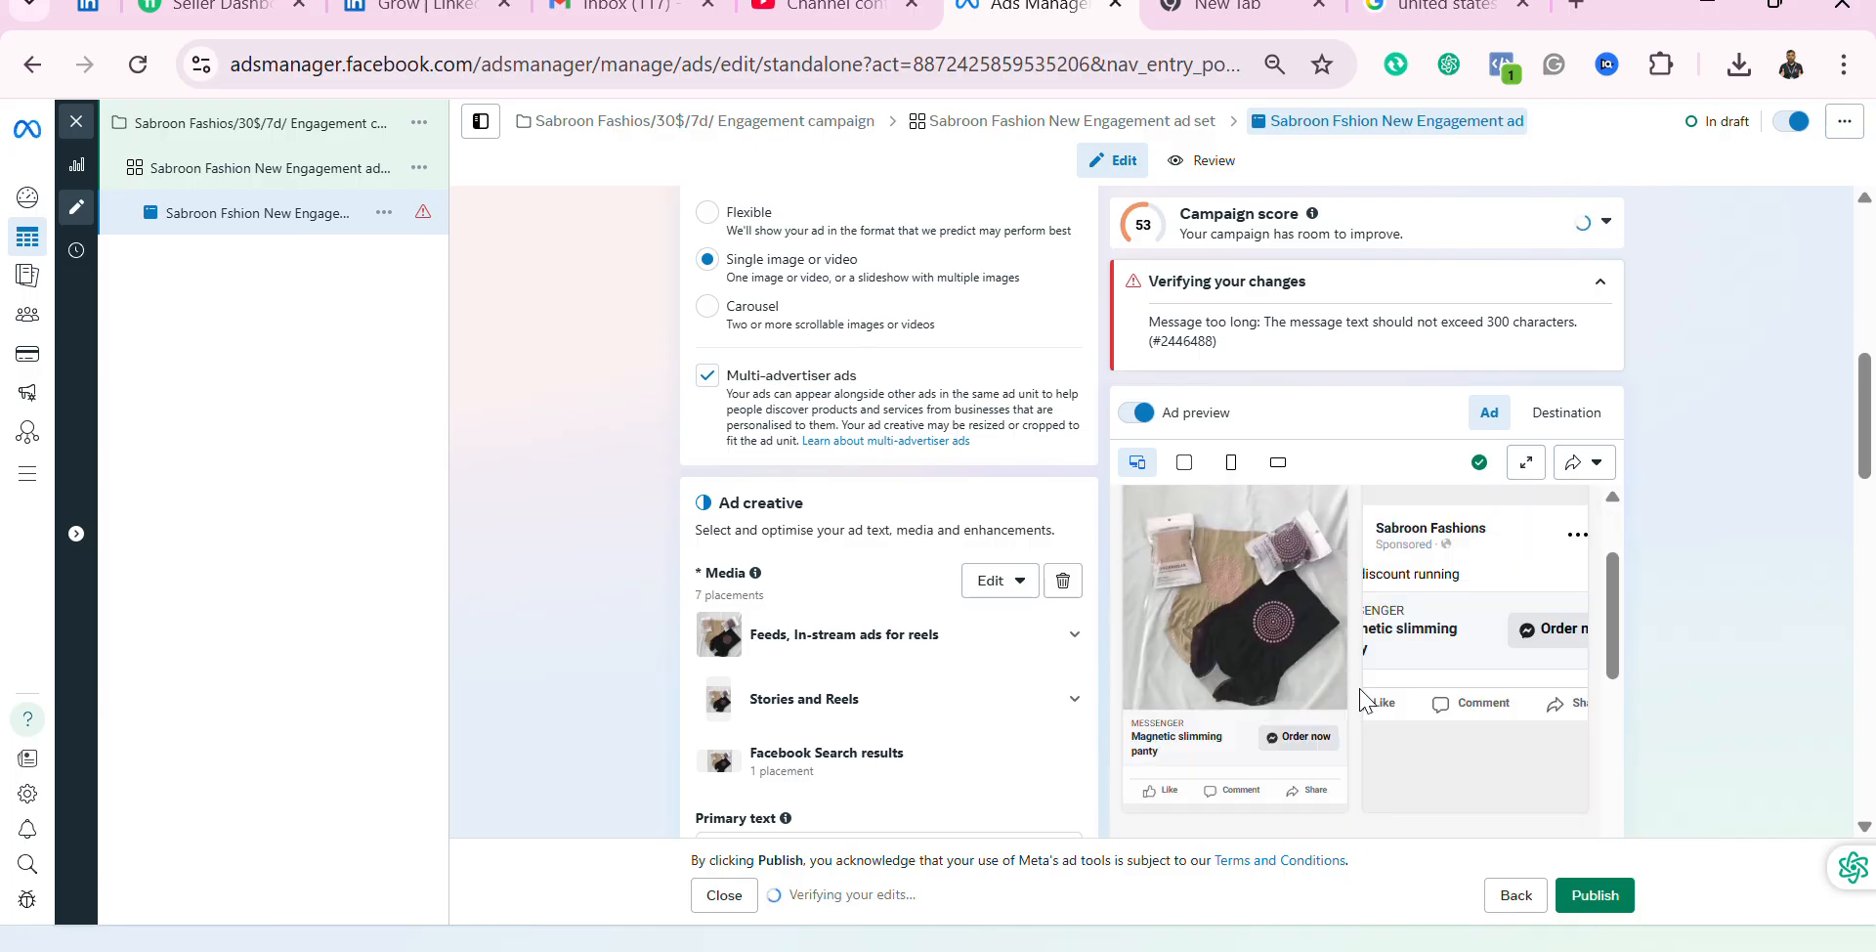
Step: Review the ad preview, the creative's media and text, and the message template's greeting and questions
{"action": "scroll", "coordinate": [1363, 708], "scroll_direction": "down", "scroll_amount": 3}
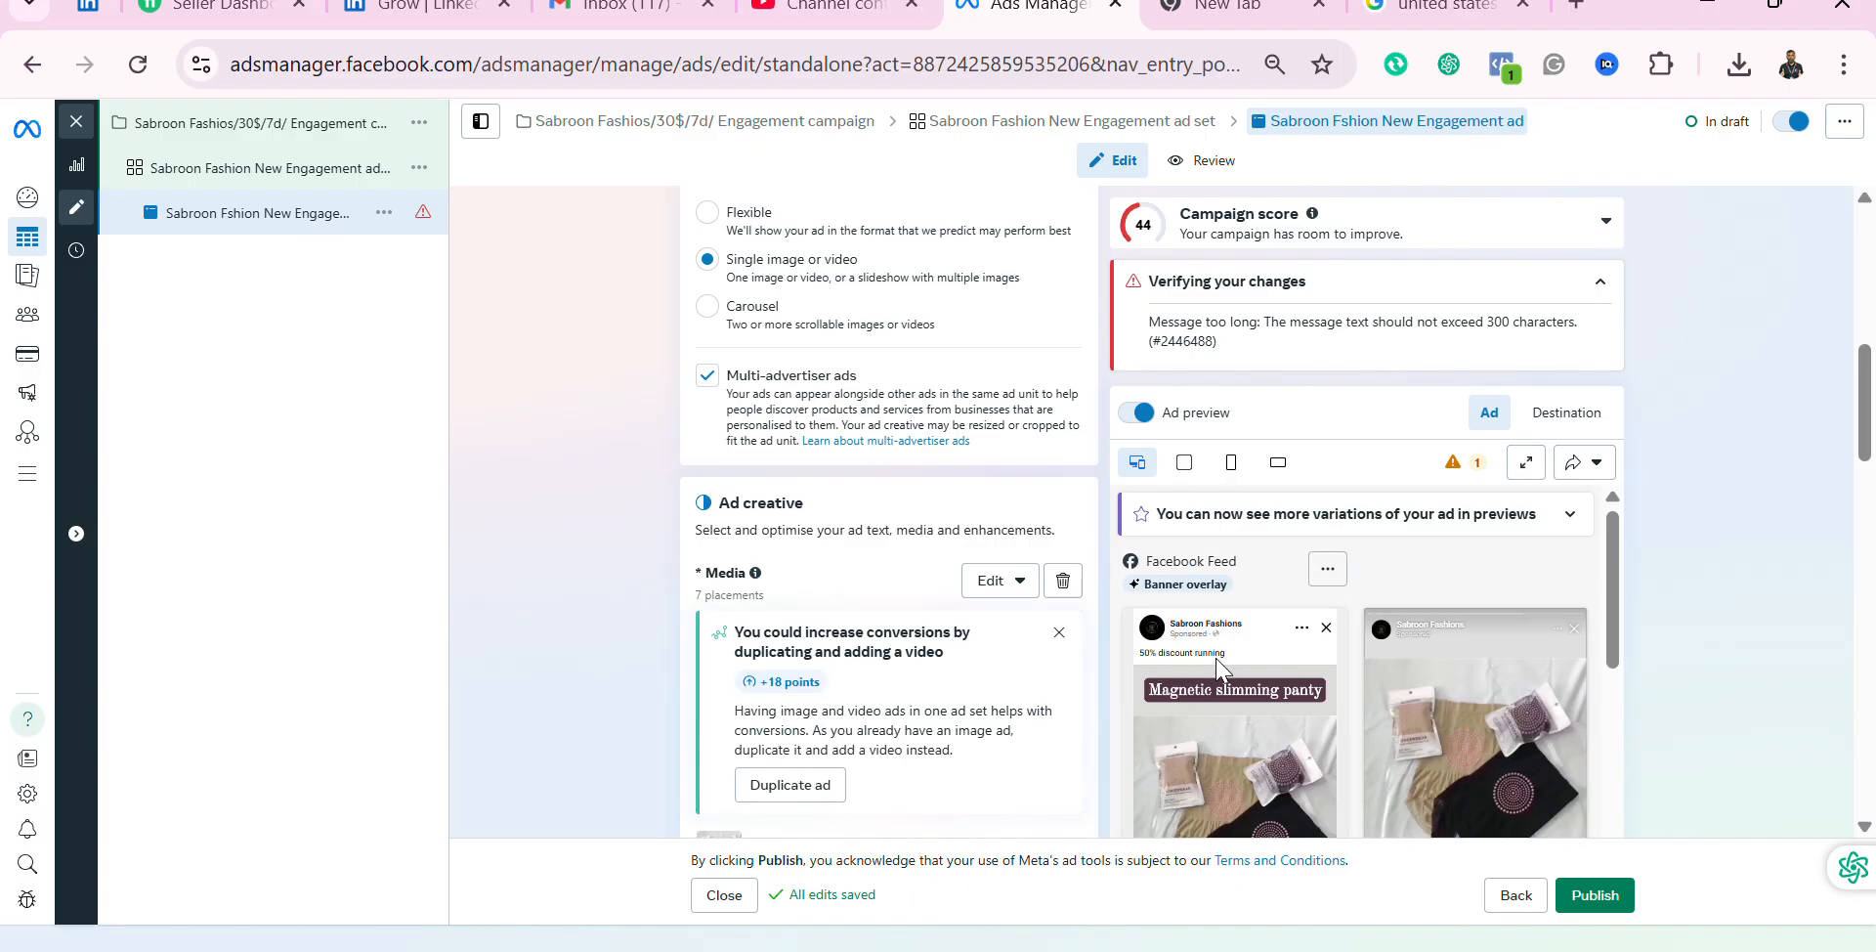
{"action": "scroll", "coordinate": [1232, 747], "scroll_direction": "down", "scroll_amount": 2}
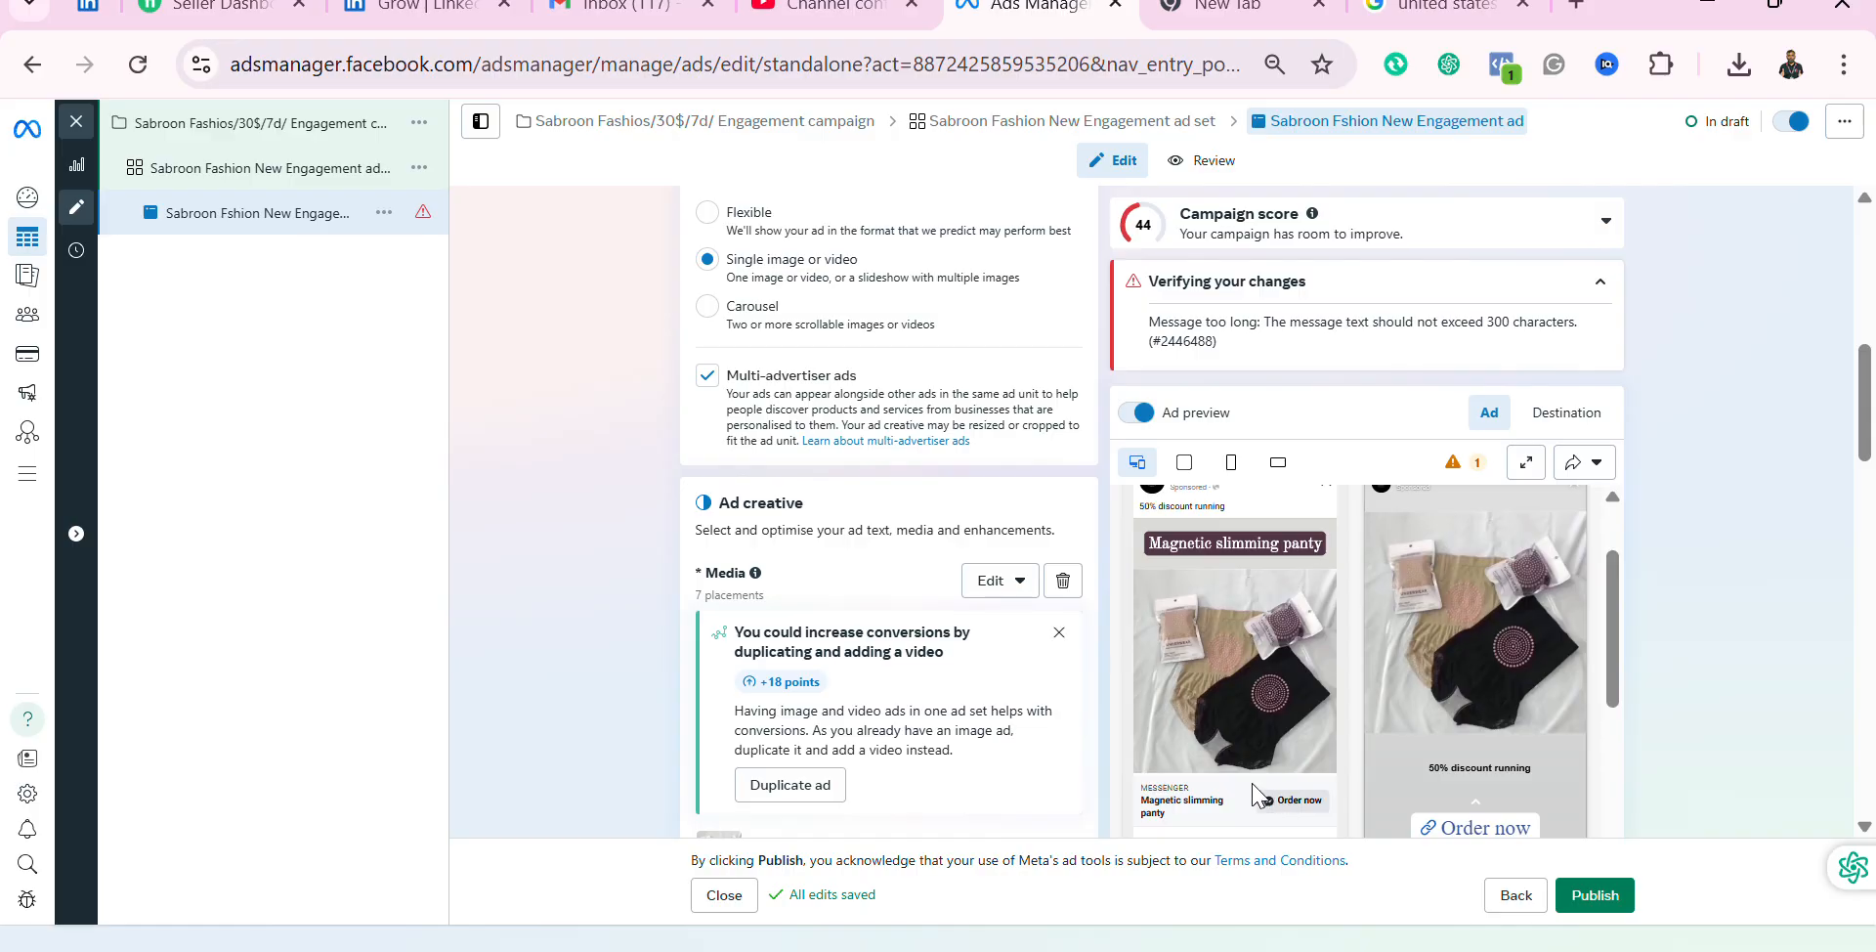
{"action": "scroll", "coordinate": [1015, 731], "scroll_direction": "down", "scroll_amount": 8}
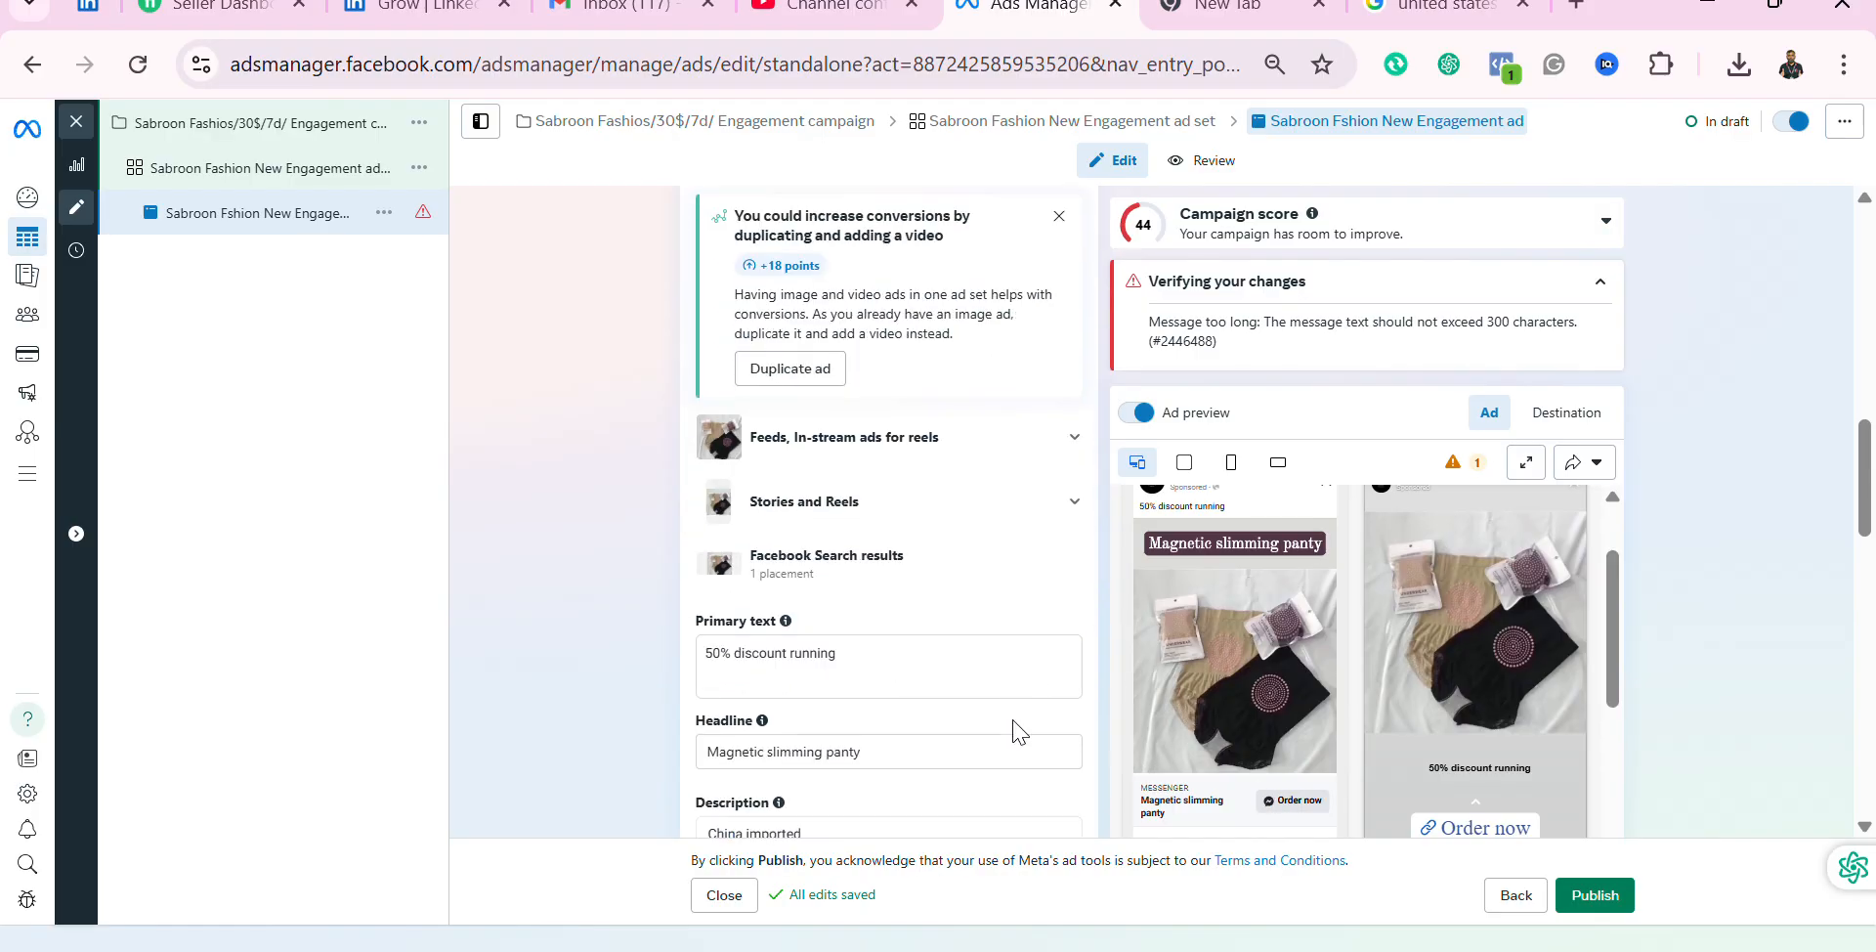
{"action": "scroll", "coordinate": [1015, 732], "scroll_direction": "down", "scroll_amount": 4}
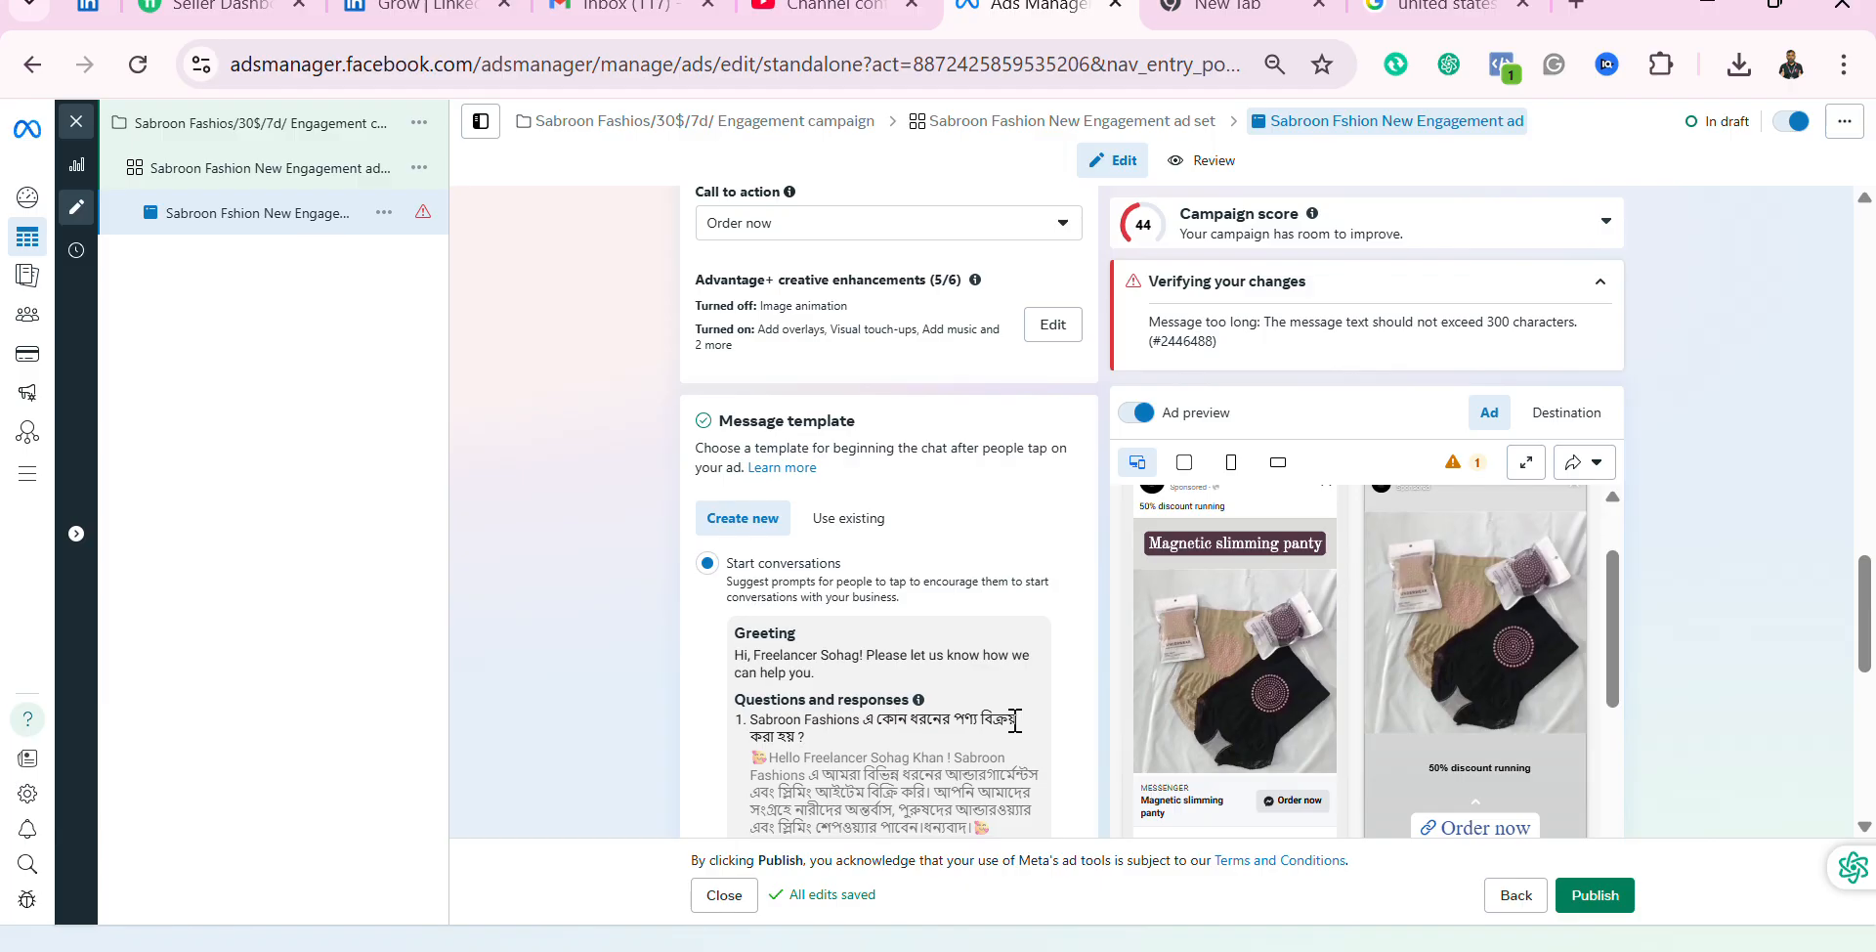
{"action": "scroll", "coordinate": [1015, 721], "scroll_direction": "down", "scroll_amount": 2}
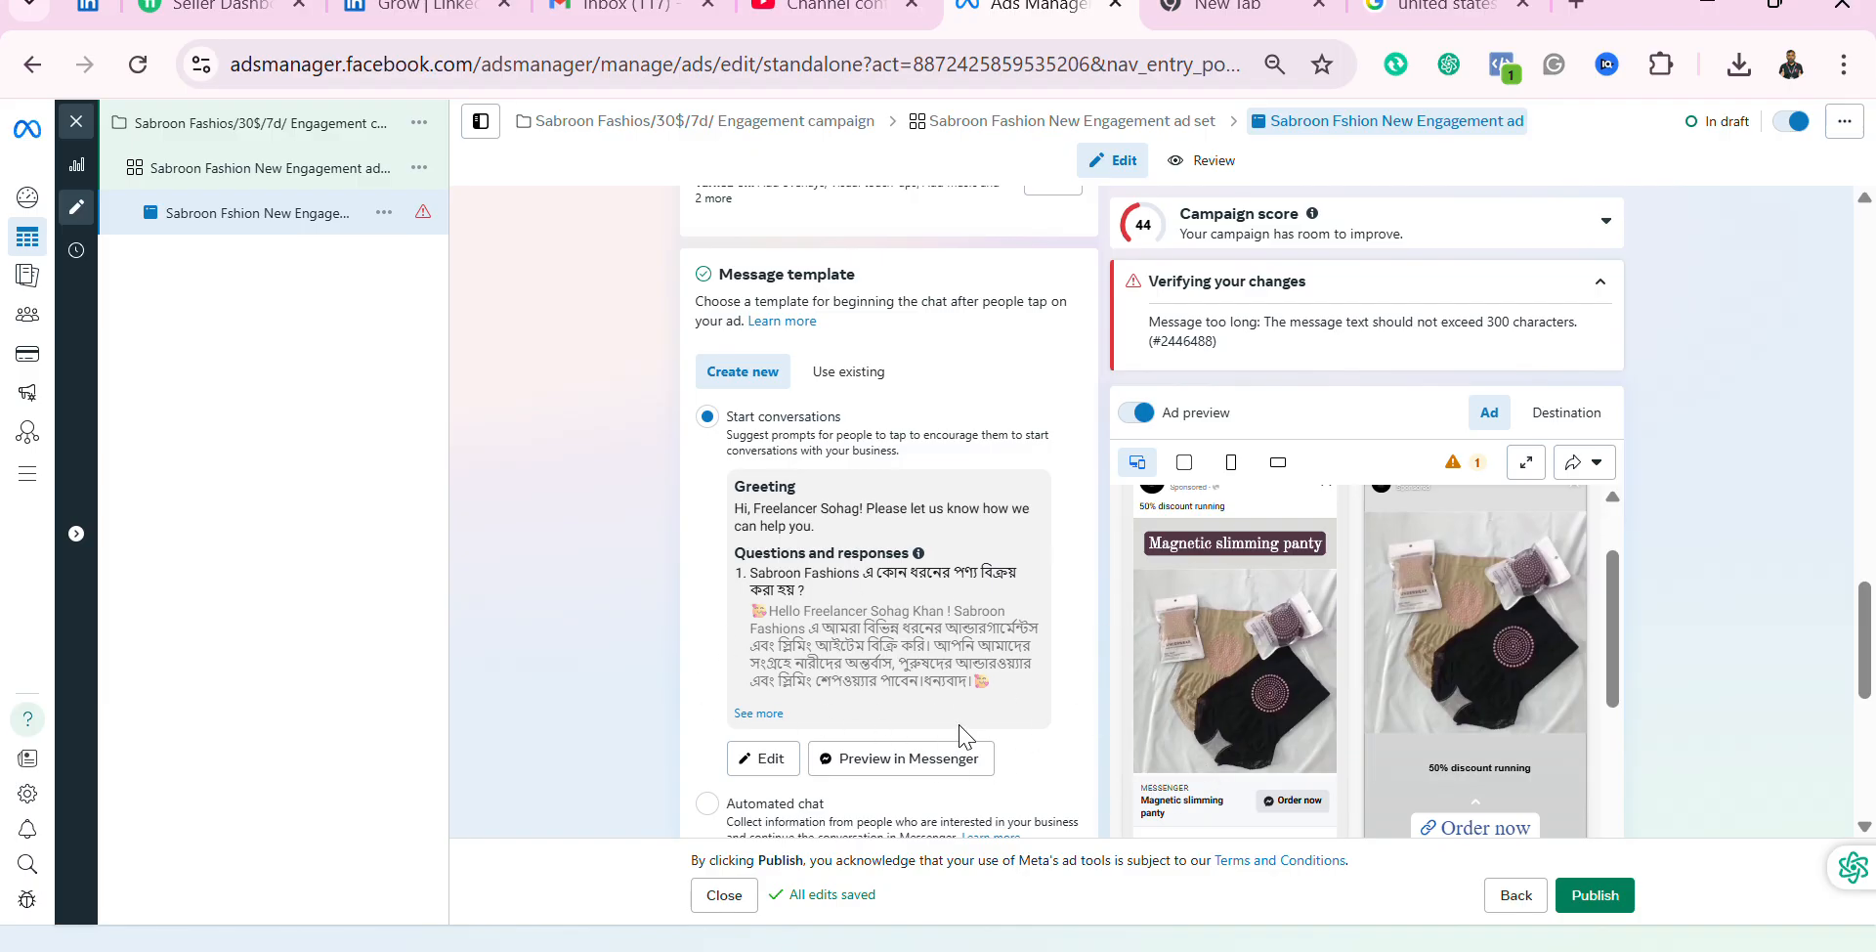
Step: Review the ad's message template options, tracking settings, creative enhancements and media placements
{"action": "scroll", "coordinate": [930, 672], "scroll_direction": "down", "scroll_amount": 3}
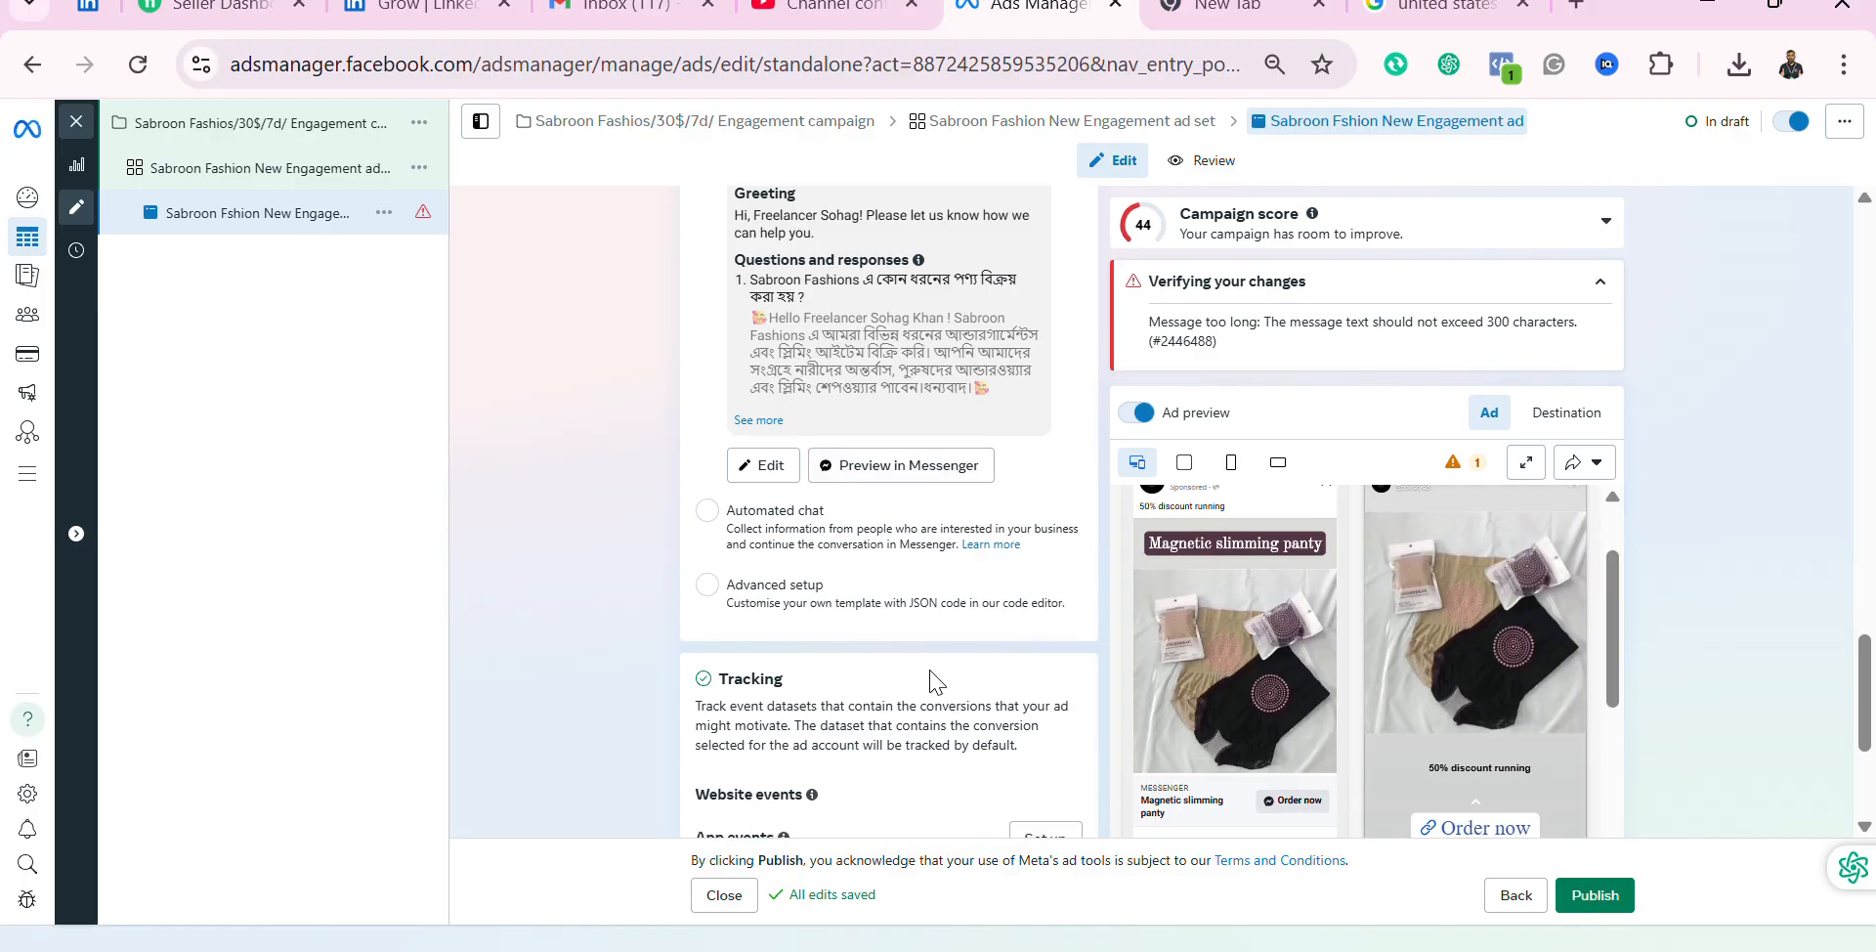
{"action": "scroll", "coordinate": [930, 680], "scroll_direction": "up", "scroll_amount": 3}
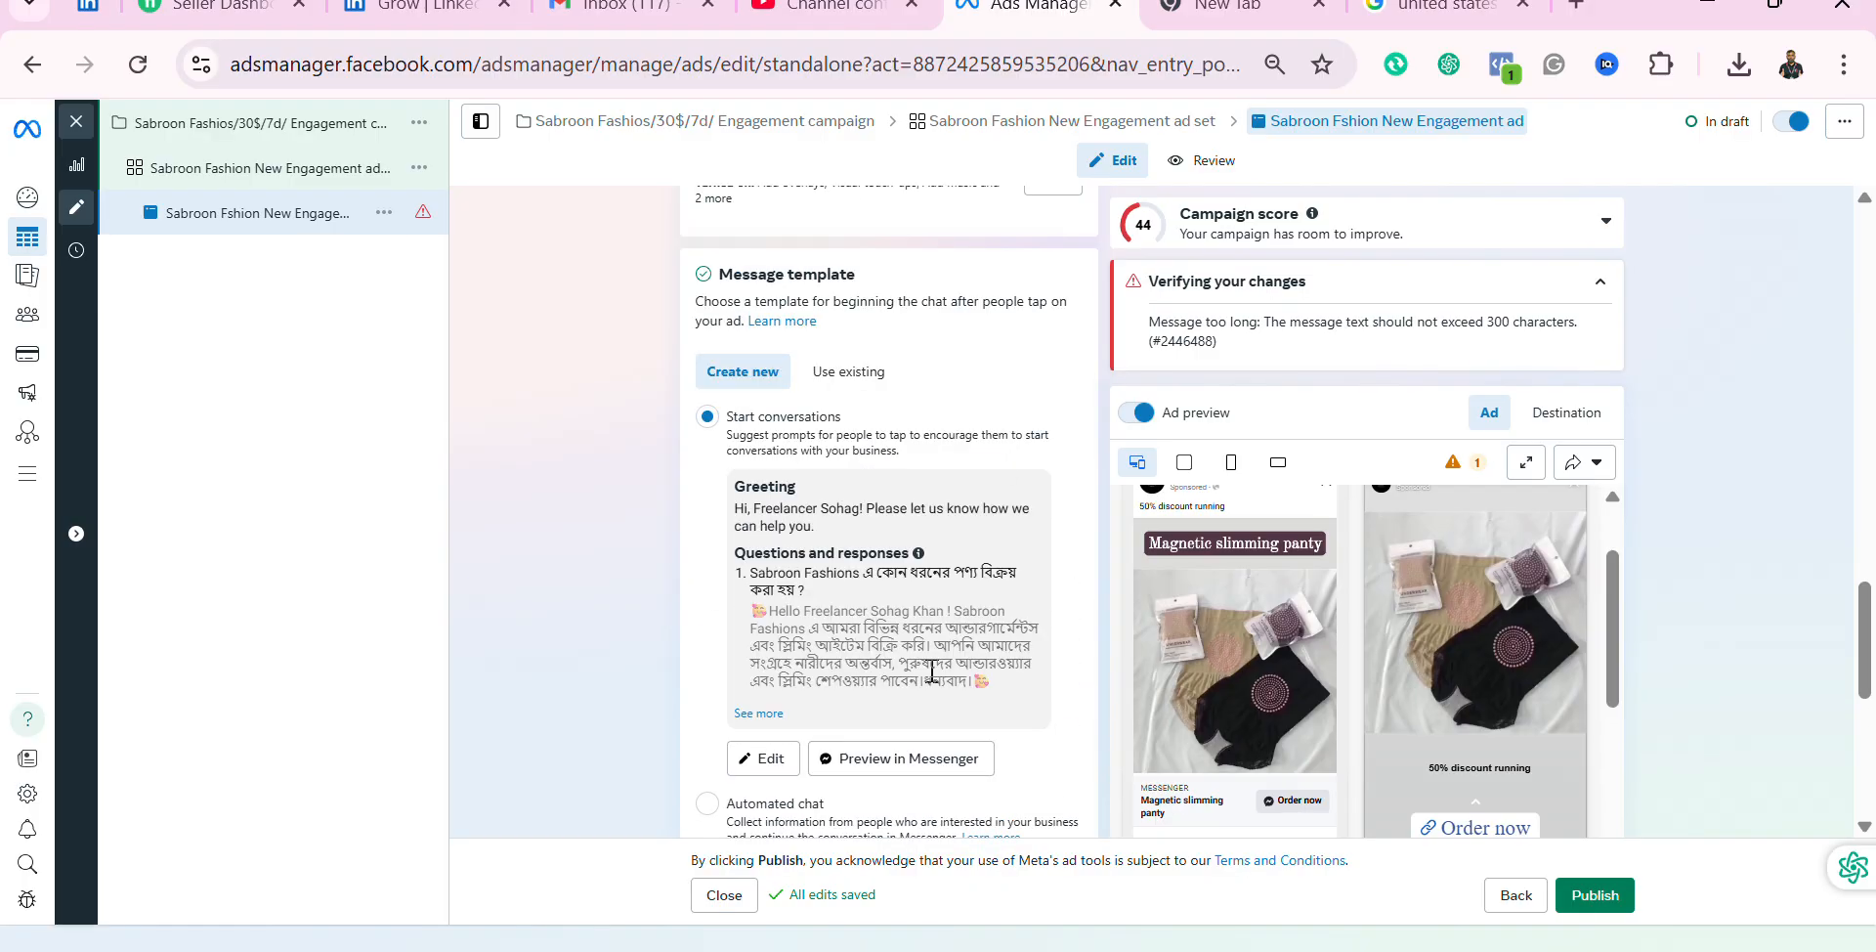
{"action": "scroll", "coordinate": [931, 673], "scroll_direction": "down", "scroll_amount": 3}
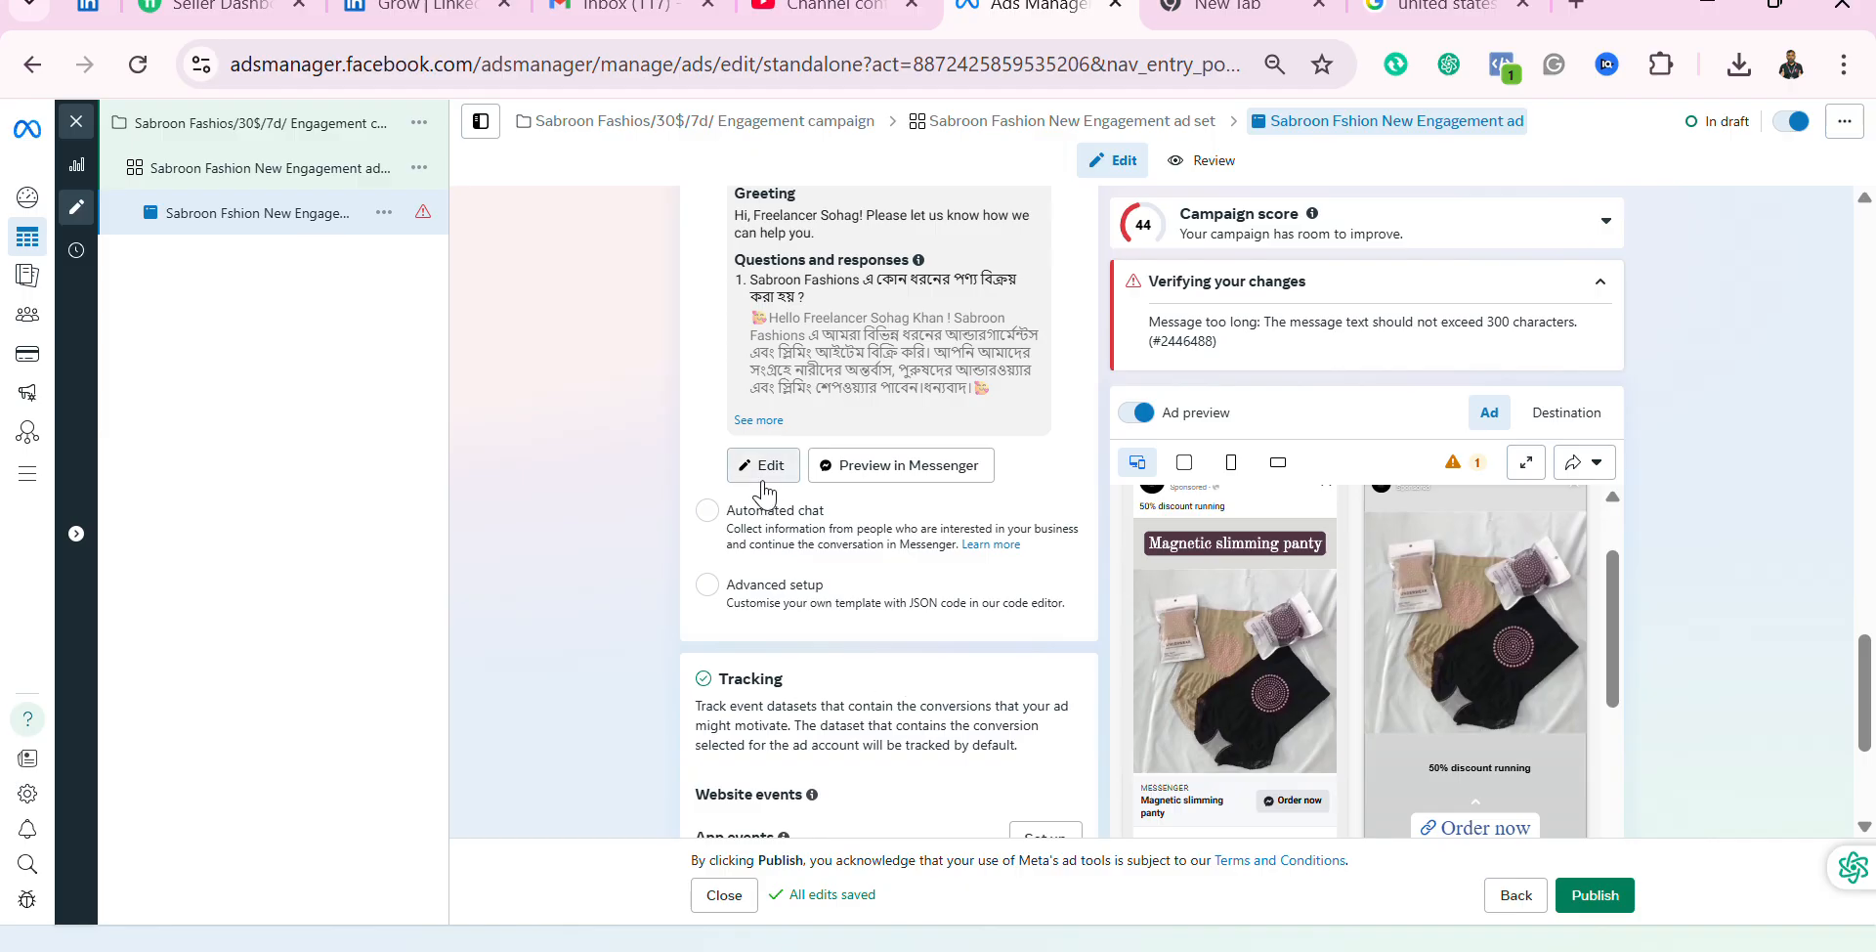
{"action": "scroll", "coordinate": [868, 623], "scroll_direction": "down", "scroll_amount": 3}
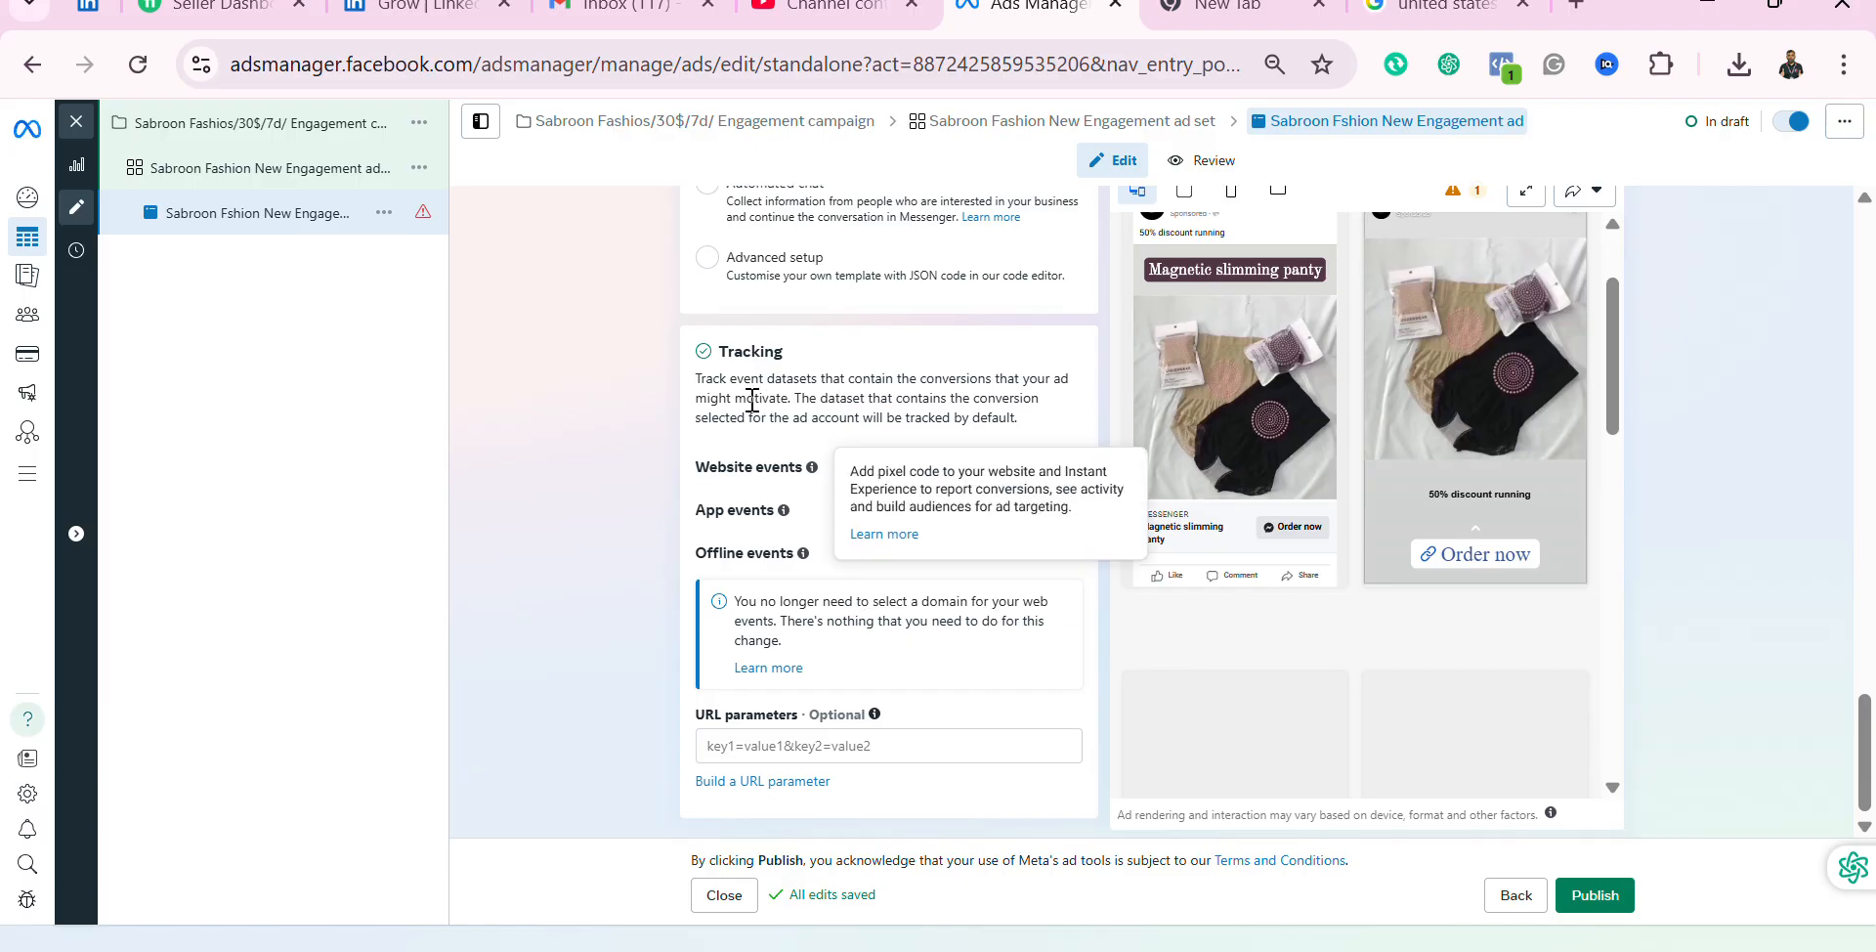
{"action": "mouse_move", "coordinate": [808, 472]}
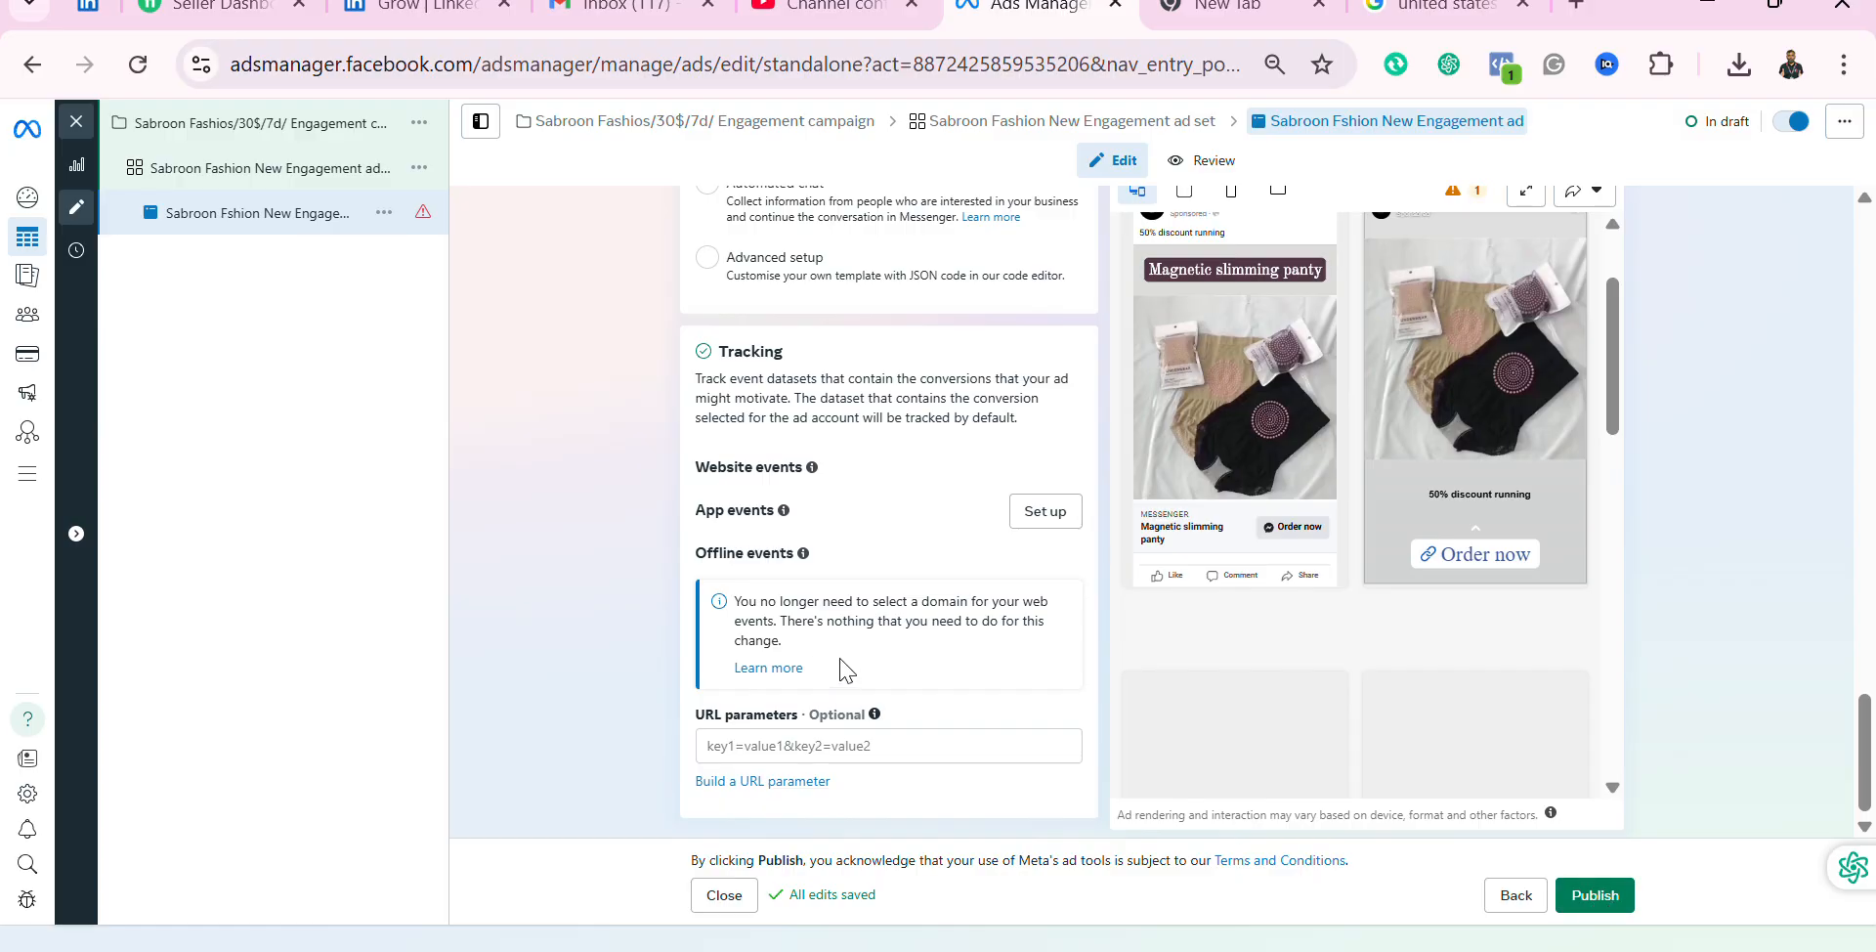
{"action": "scroll", "coordinate": [853, 662], "scroll_direction": "up", "scroll_amount": 10}
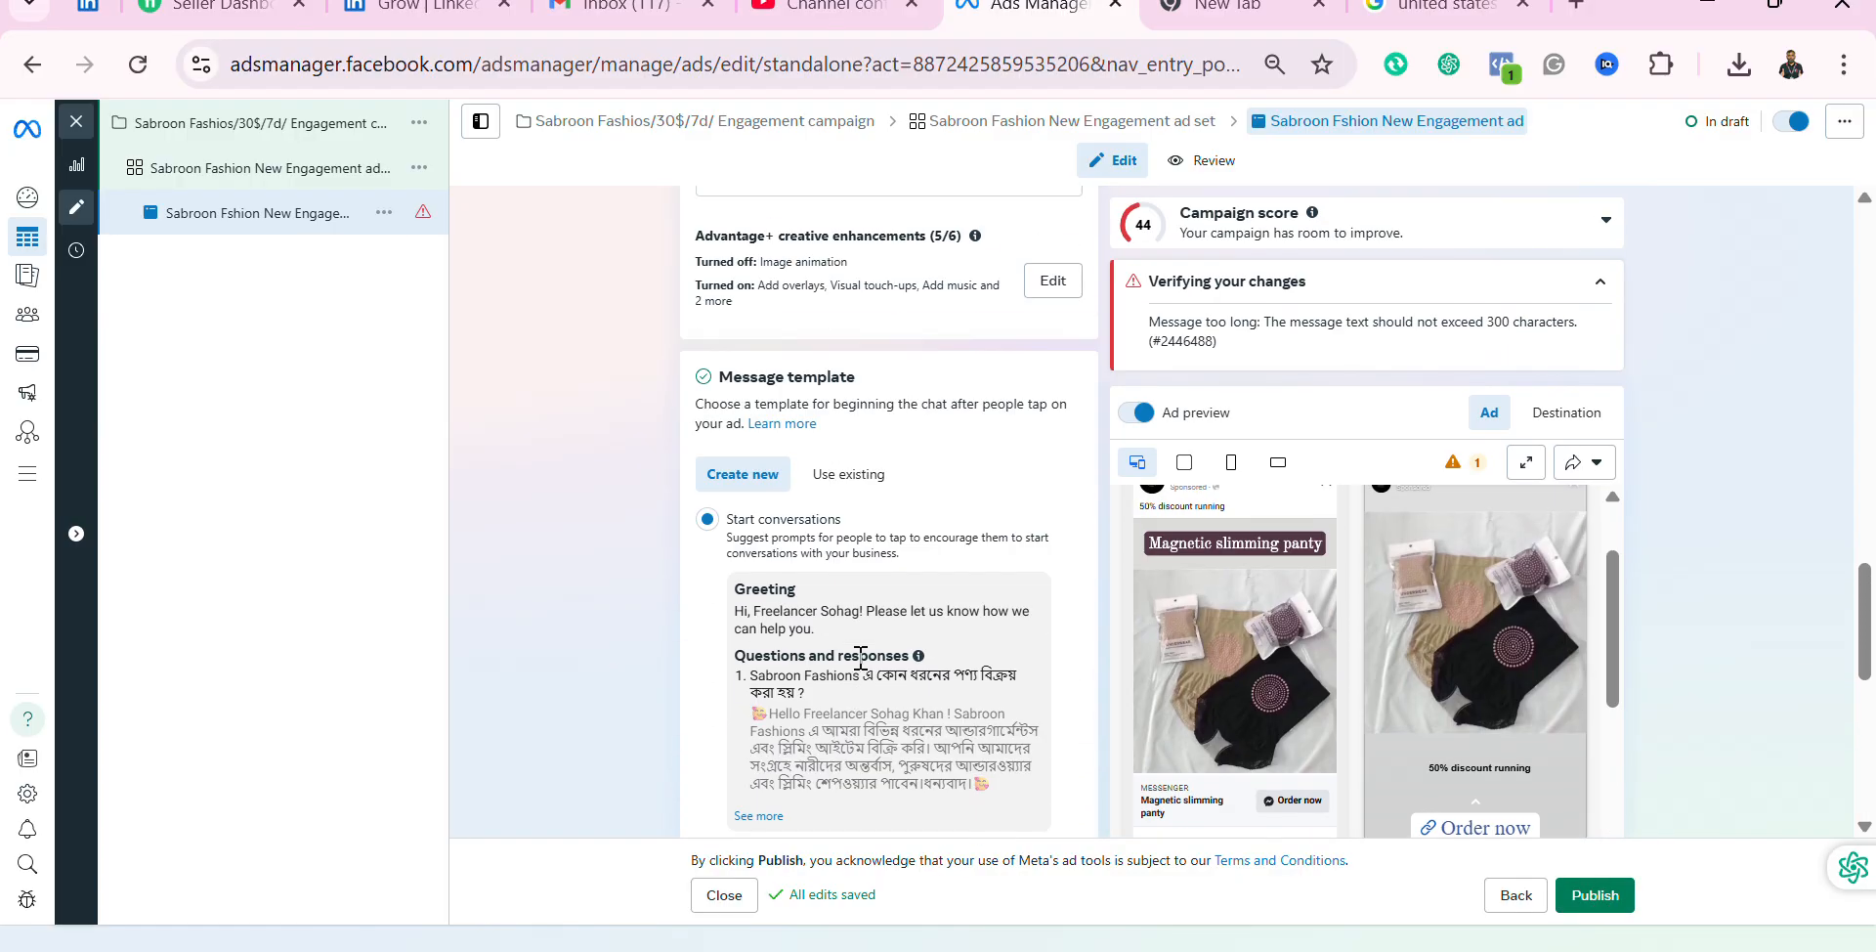
{"action": "scroll", "coordinate": [857, 674], "scroll_direction": "up", "scroll_amount": 10}
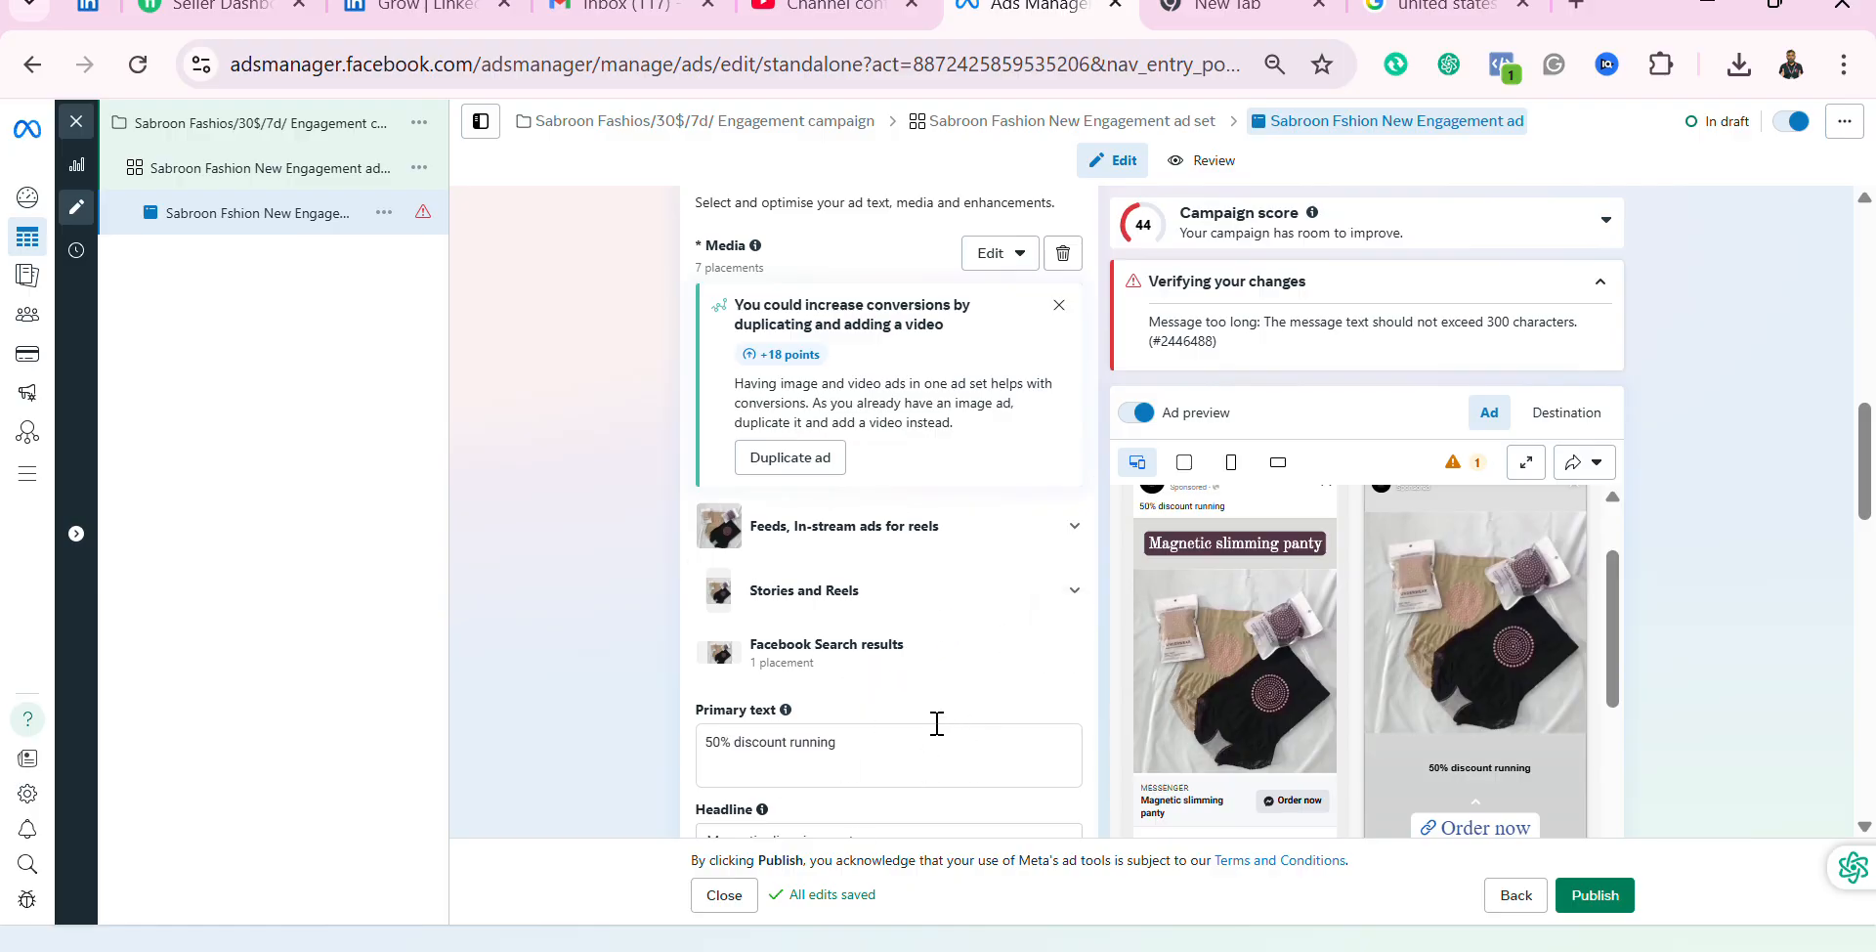
{"action": "scroll", "coordinate": [868, 635], "scroll_direction": "up", "scroll_amount": 2}
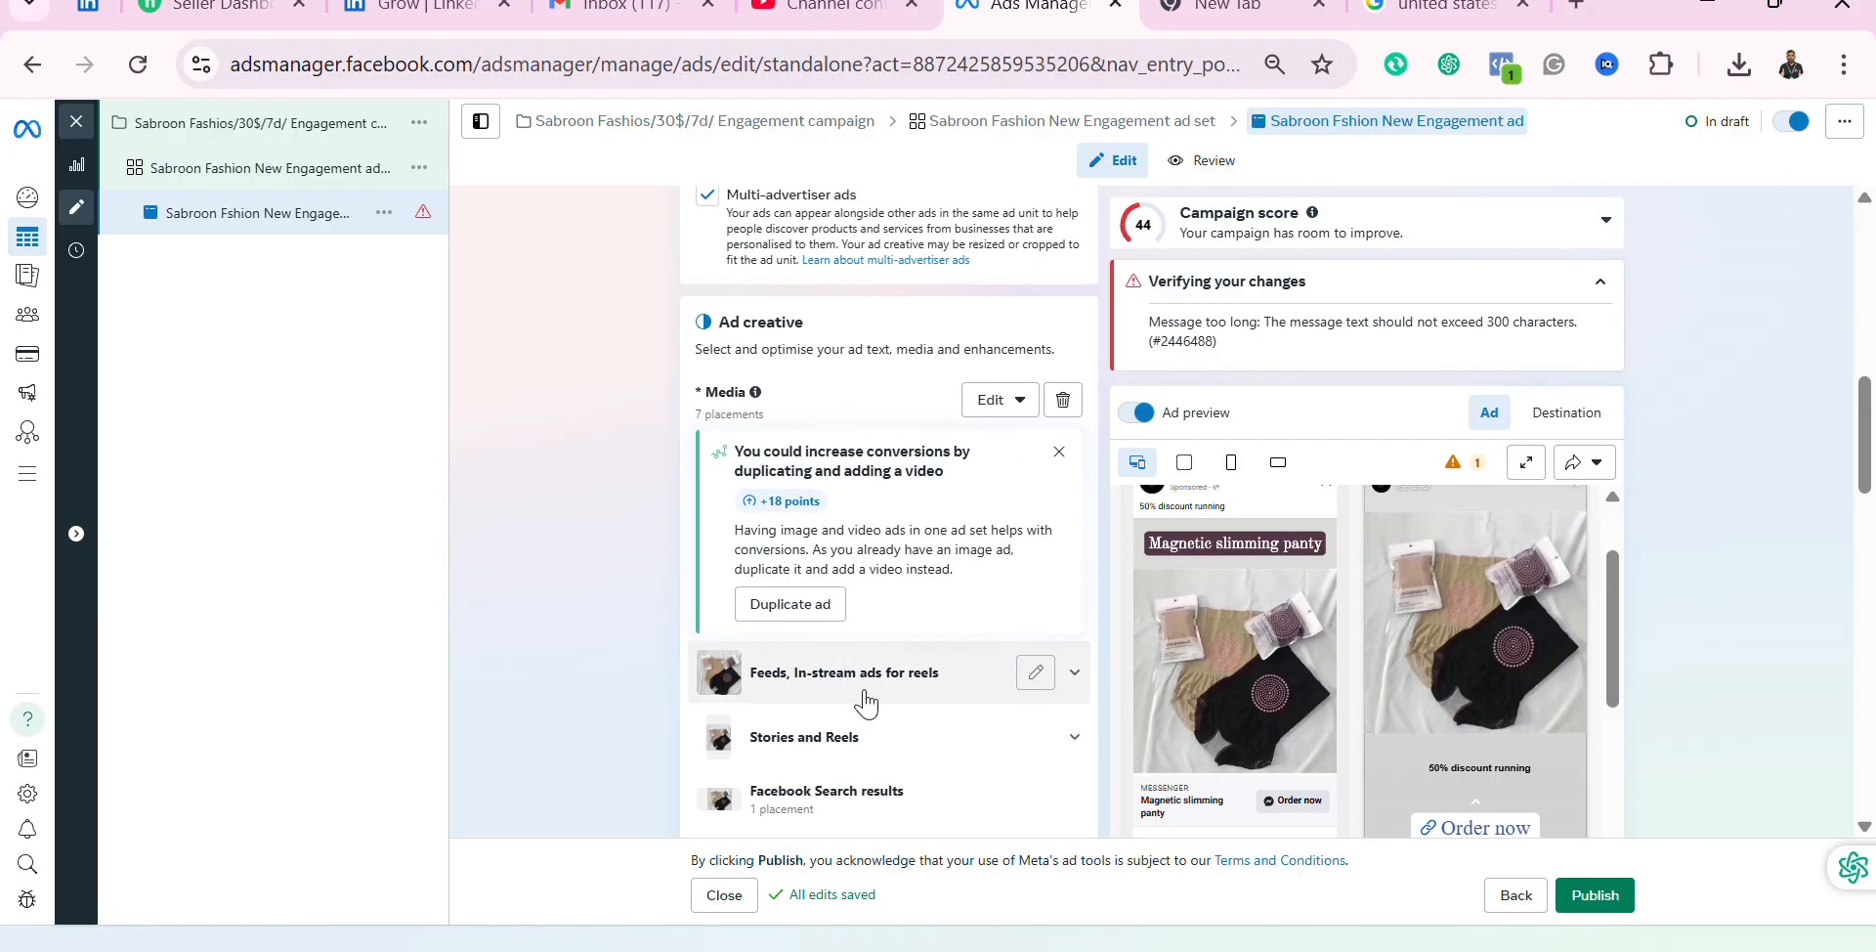
Step: Duplicate the Sabroon Fashion New Engagement ad set once within the original campaign, keeping existing reactions, comments and shares on new ads
{"action": "left_click", "coordinate": [418, 171]}
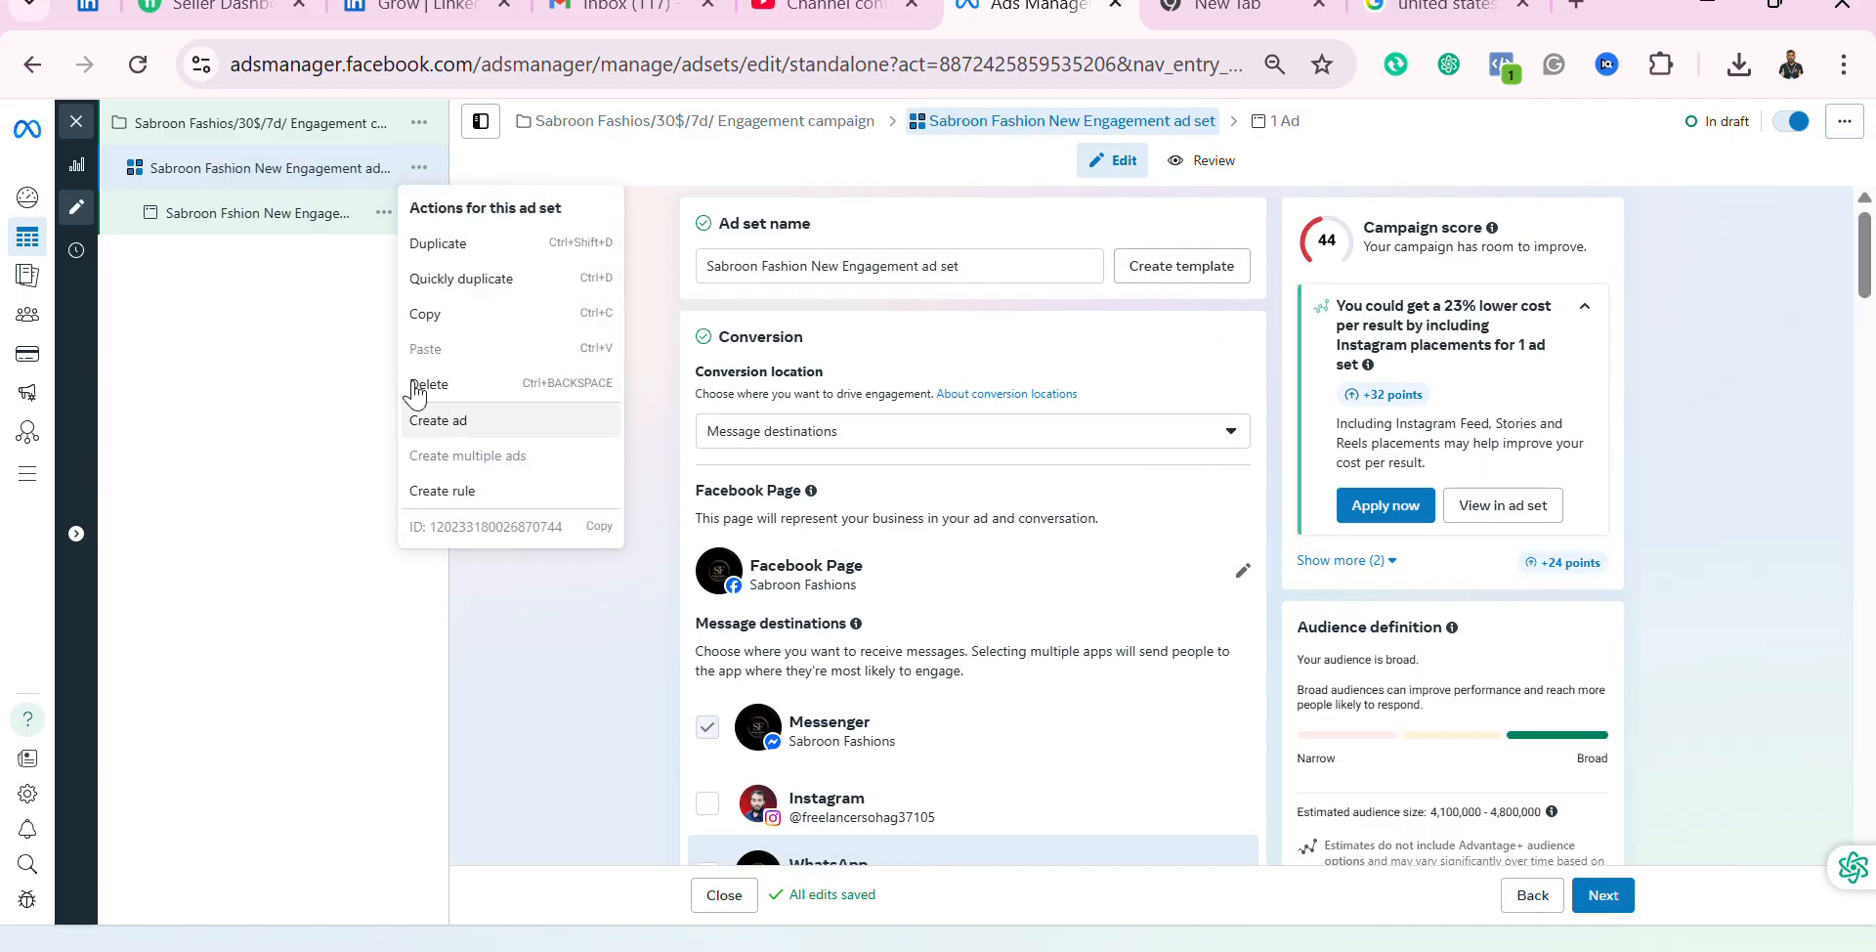
{"action": "left_click", "coordinate": [489, 246]}
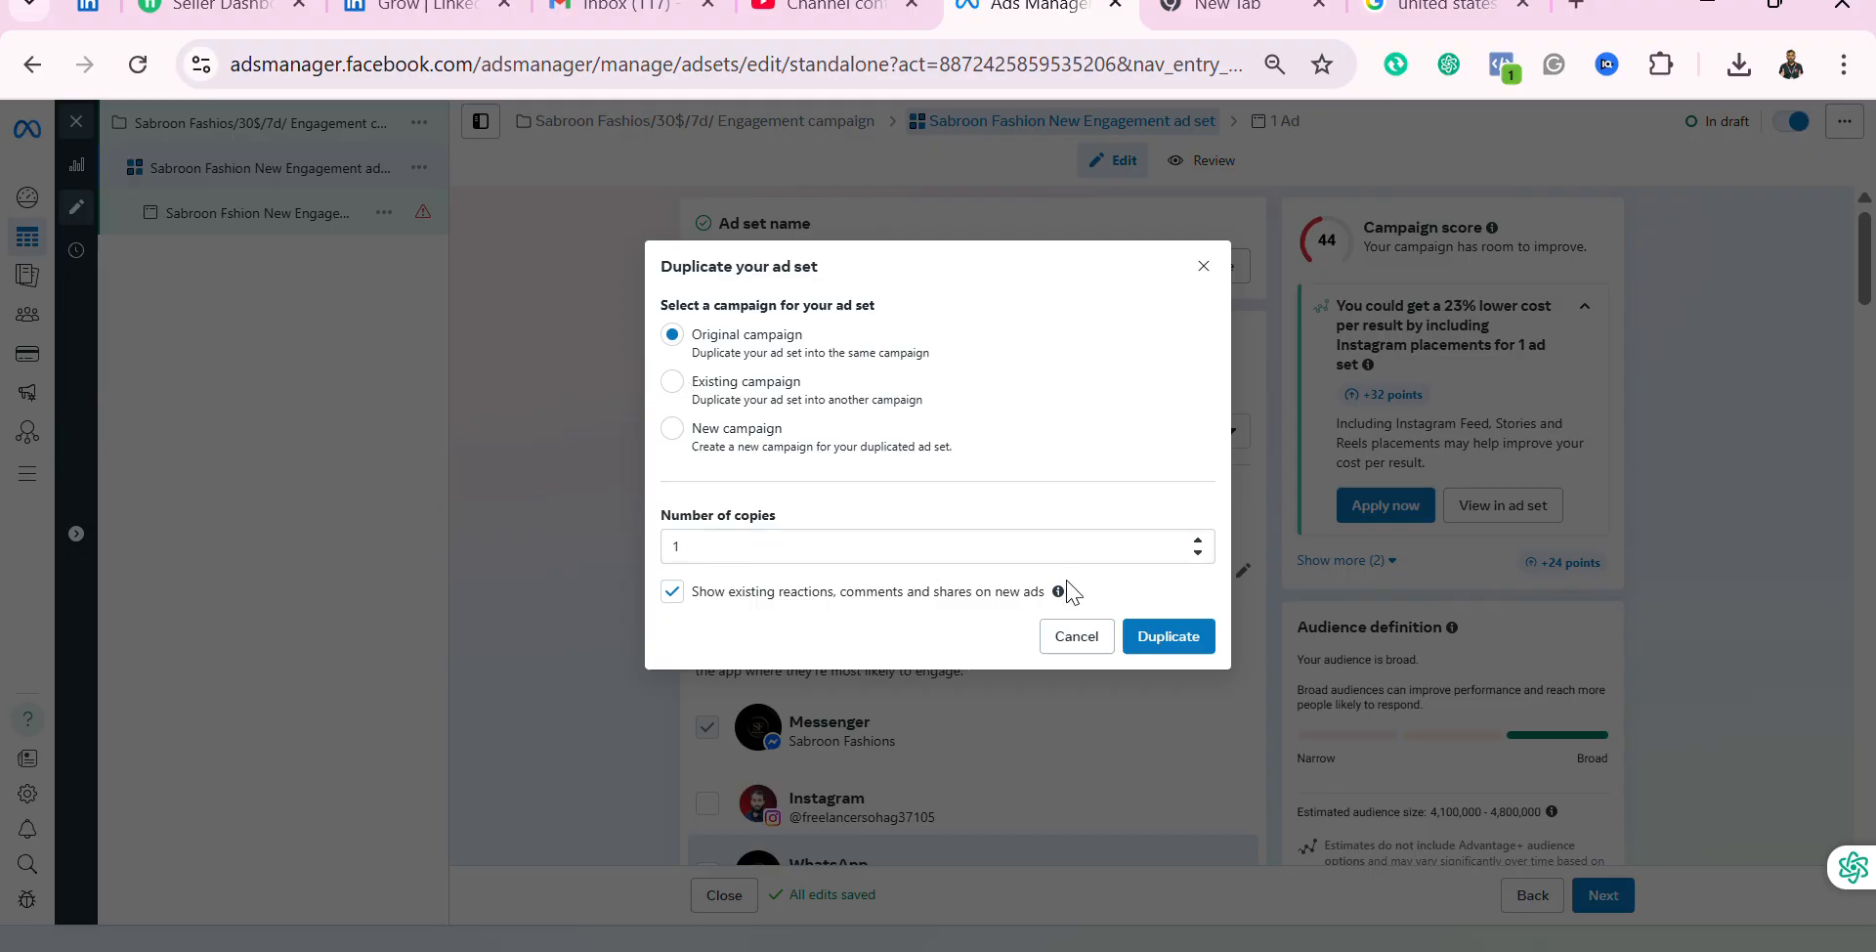
{"action": "left_click", "coordinate": [1166, 639]}
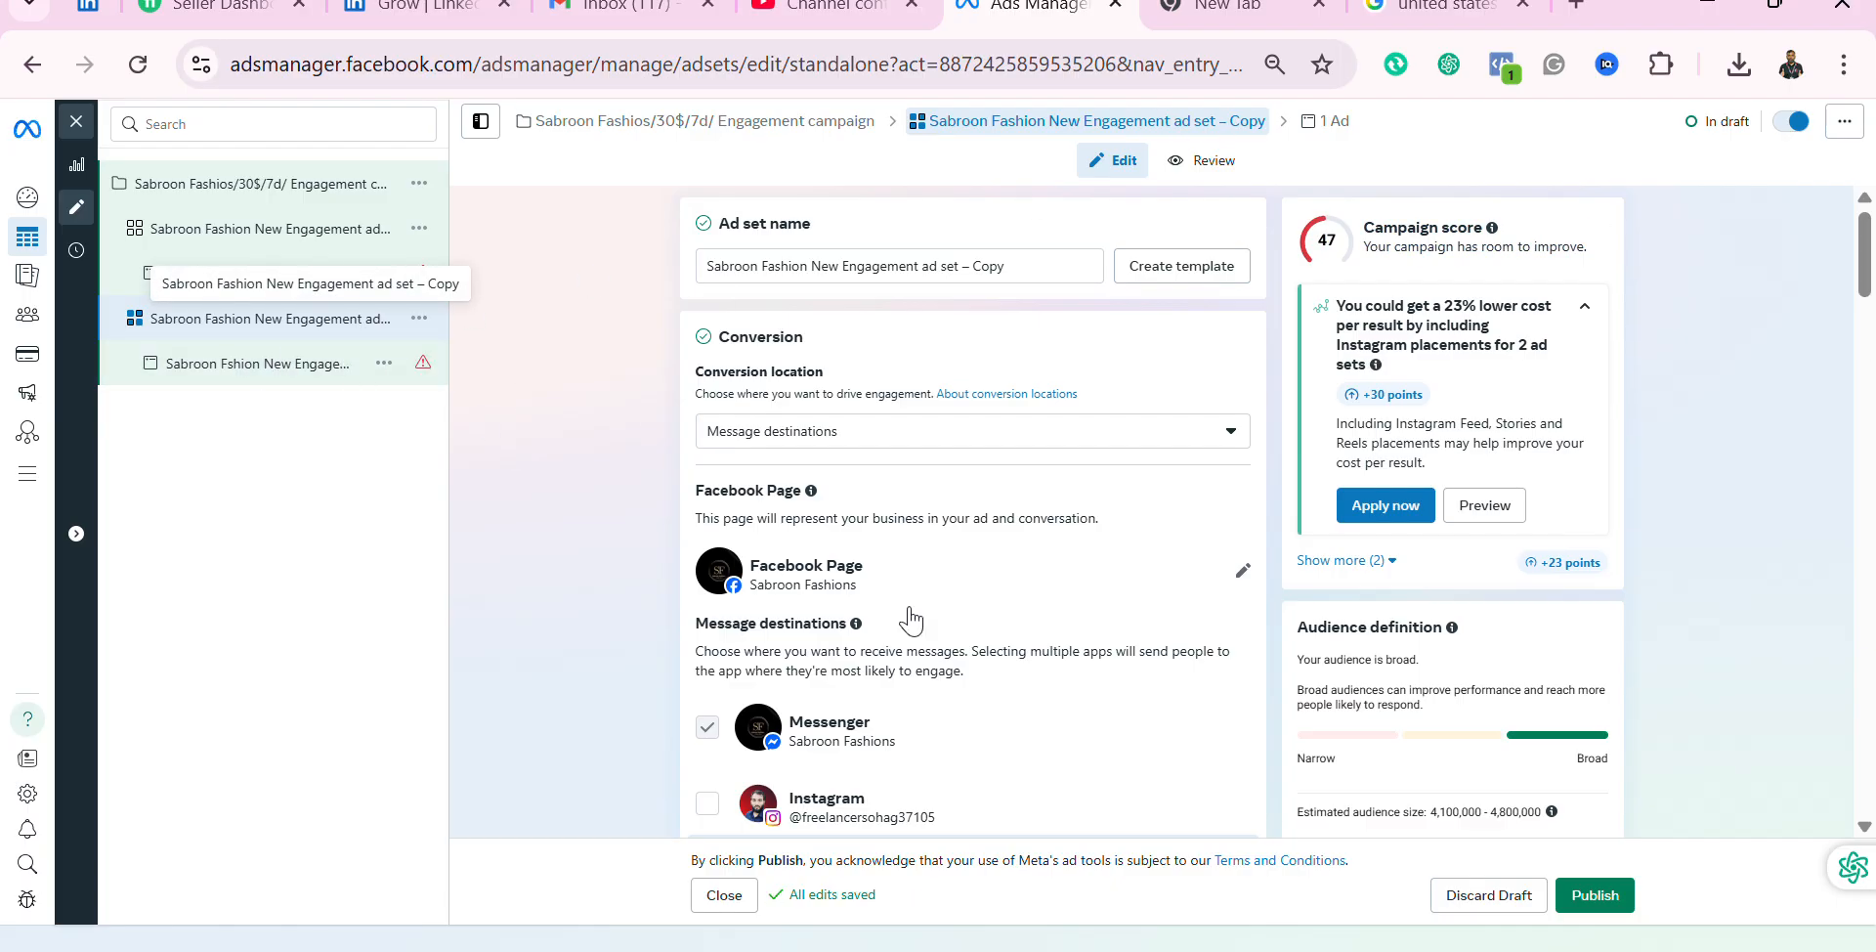
Step: Set the audience age range of the duplicated ad set to 22–50
{"action": "scroll", "coordinate": [910, 621], "scroll_direction": "down", "scroll_amount": 2}
{"action": "scroll", "coordinate": [935, 664], "scroll_direction": "down", "scroll_amount": 2}
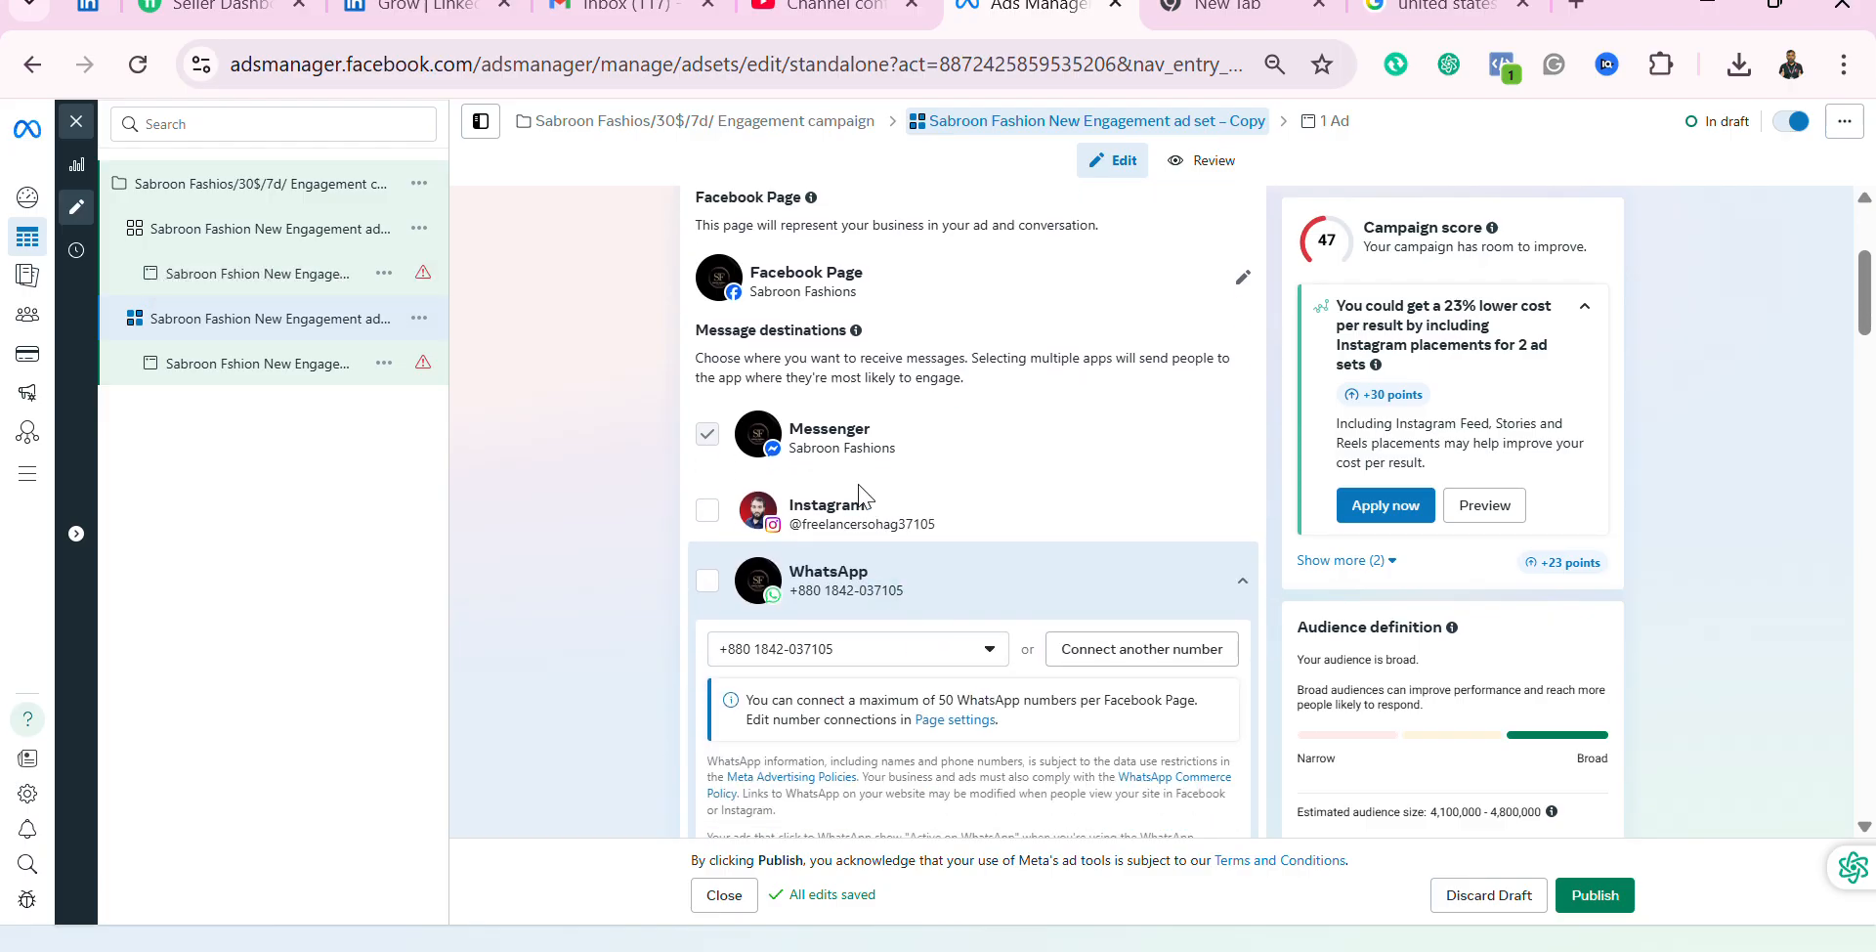
{"action": "scroll", "coordinate": [919, 552], "scroll_direction": "down", "scroll_amount": 5}
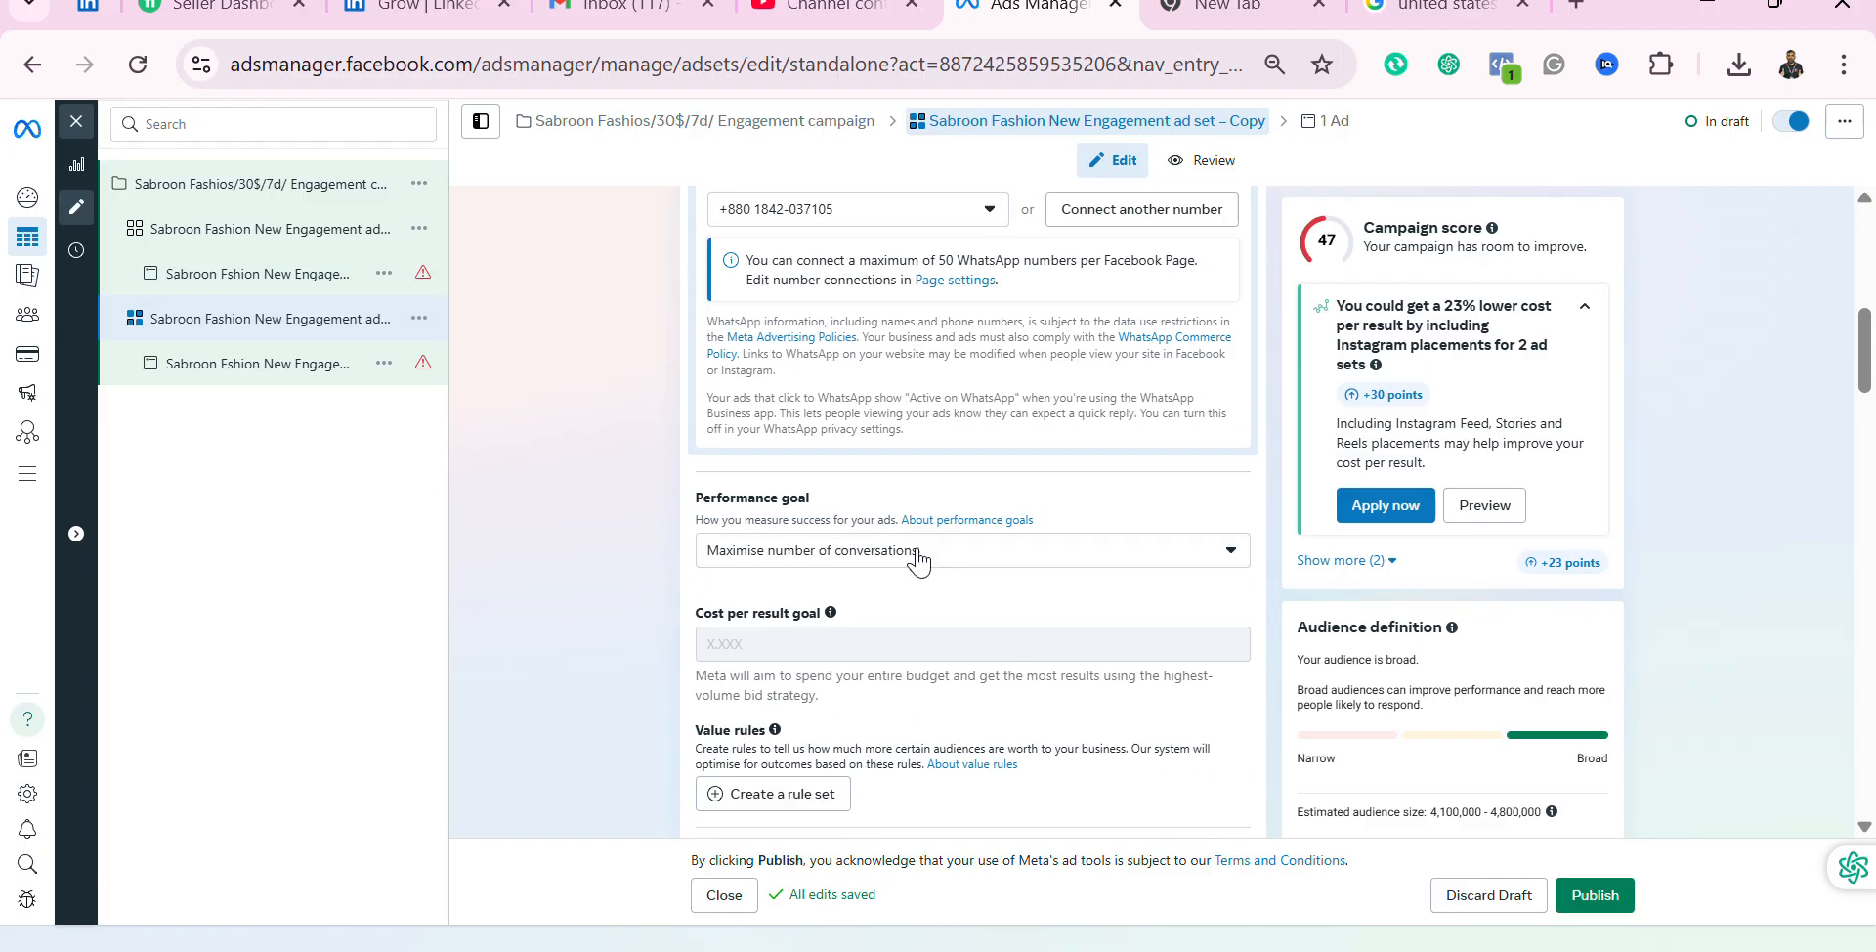
{"action": "scroll", "coordinate": [859, 624], "scroll_direction": "down", "scroll_amount": 5}
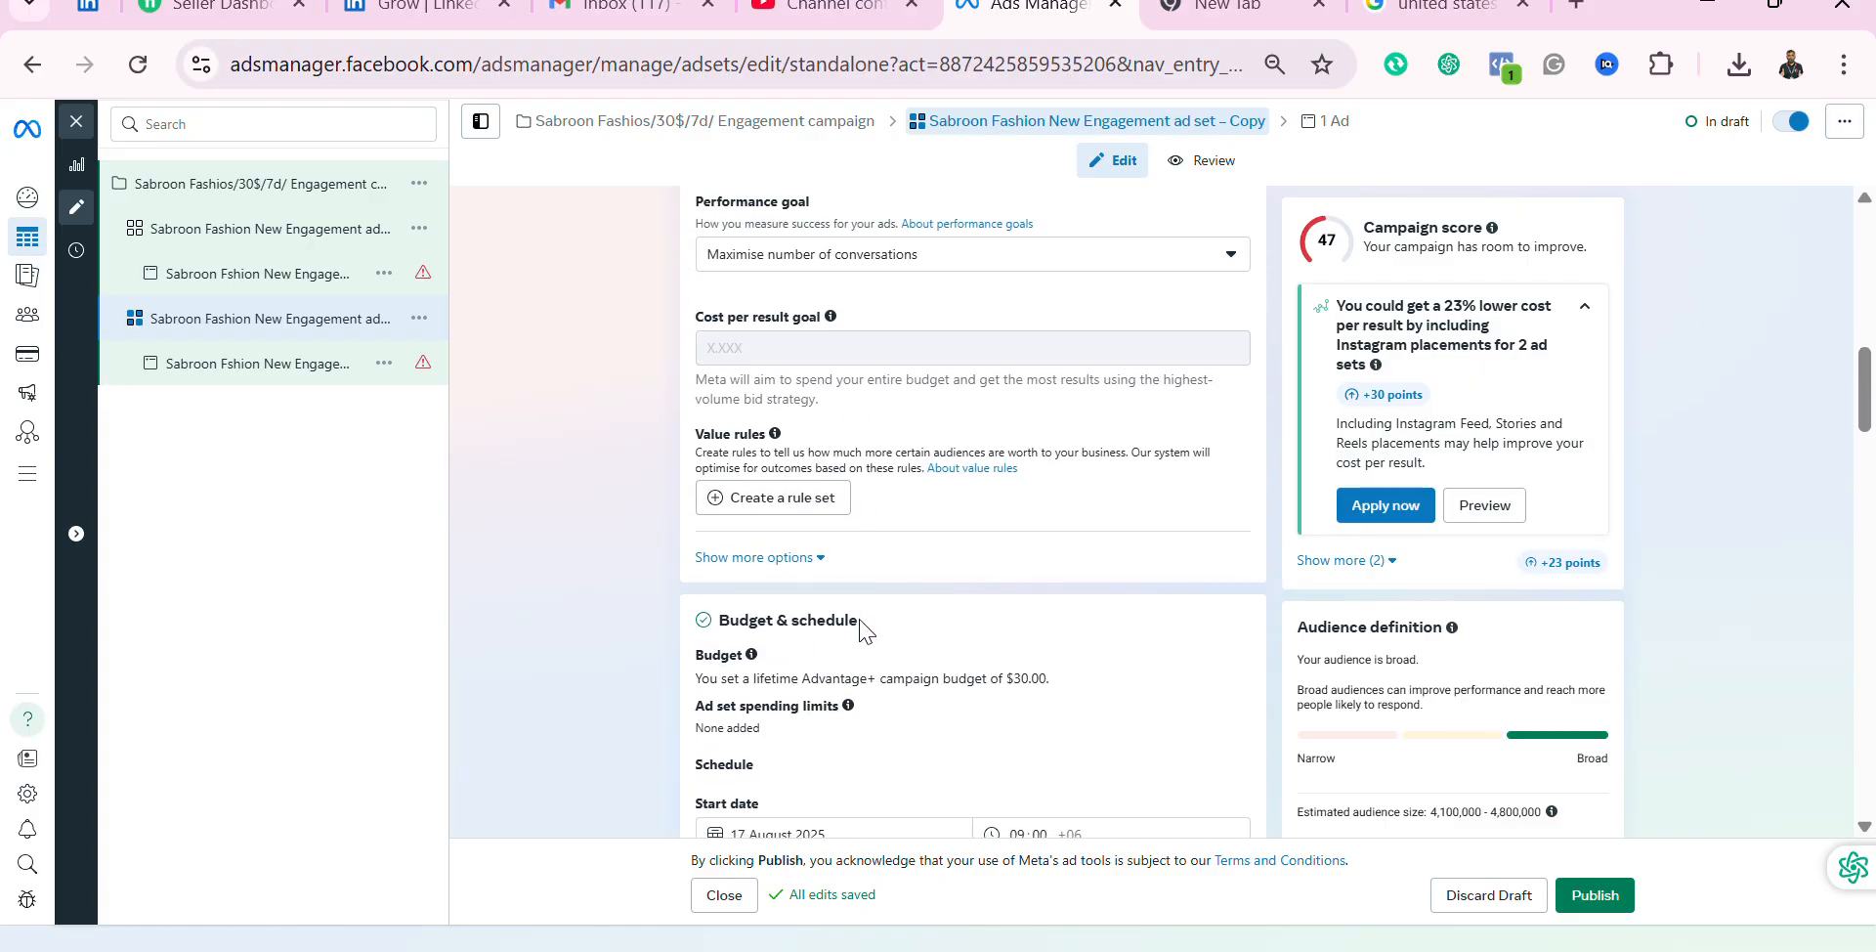
{"action": "scroll", "coordinate": [860, 630], "scroll_direction": "down", "scroll_amount": 2}
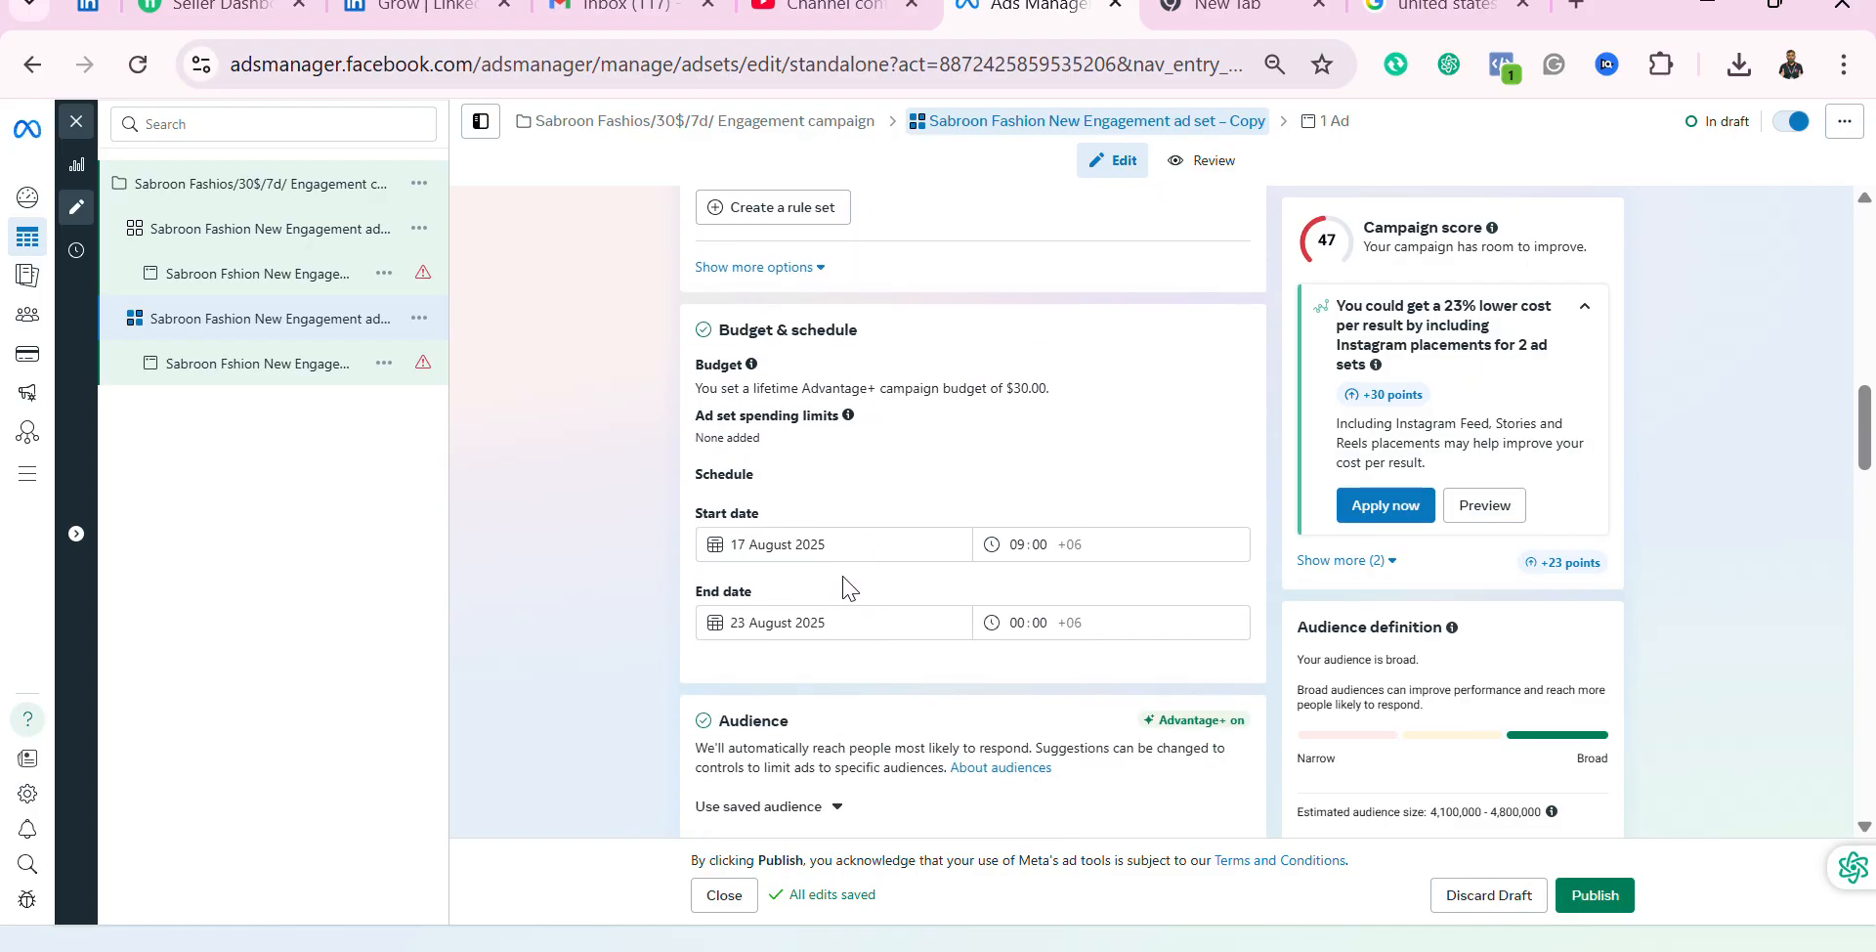
{"action": "scroll", "coordinate": [821, 586], "scroll_direction": "down", "scroll_amount": 5}
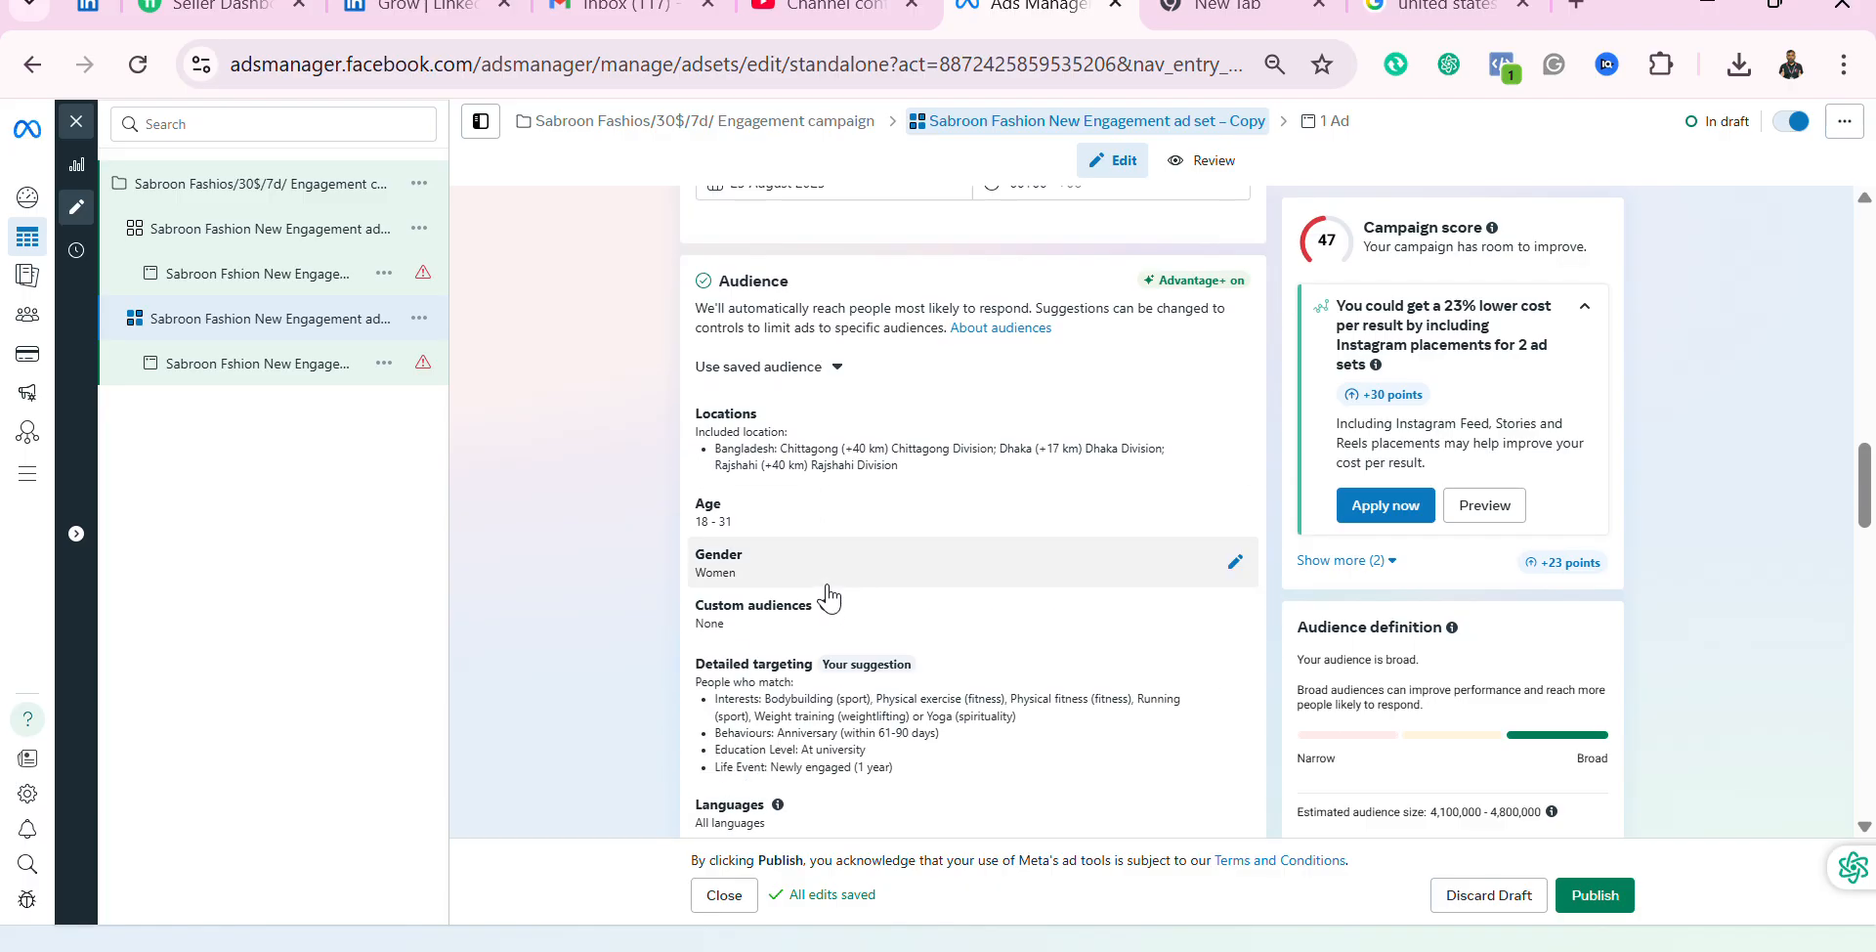
{"action": "left_click", "coordinate": [1235, 529]}
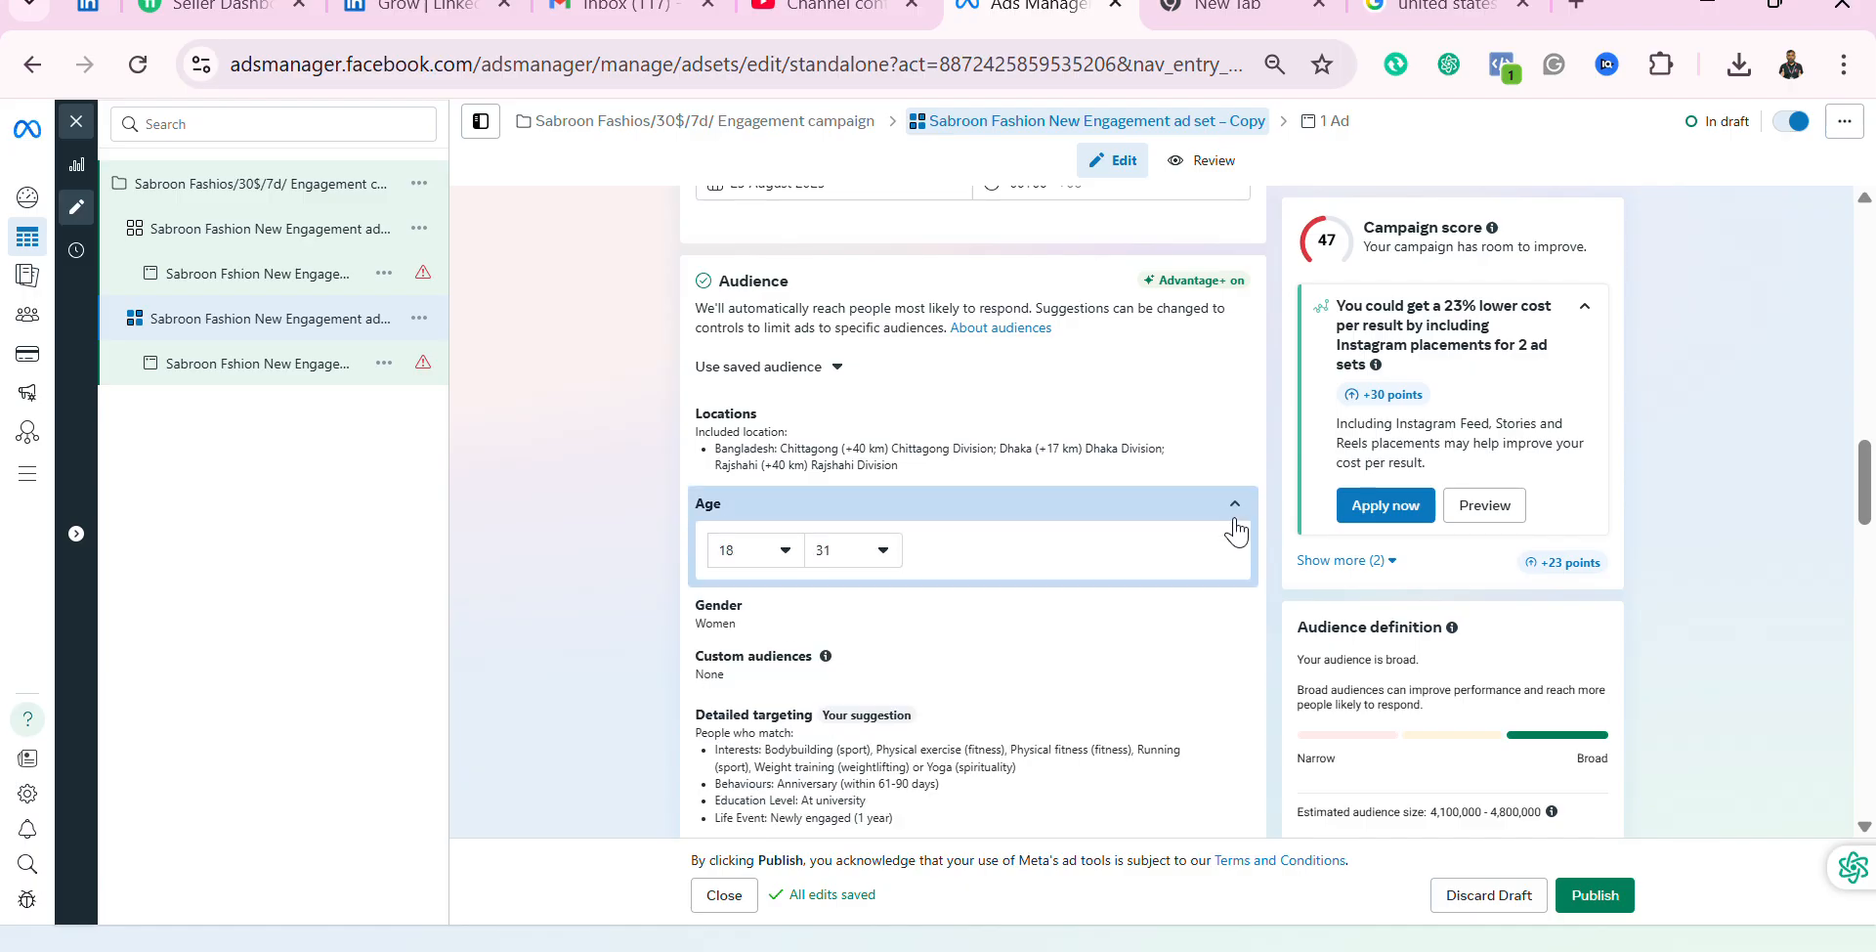
{"action": "left_click", "coordinate": [786, 551]}
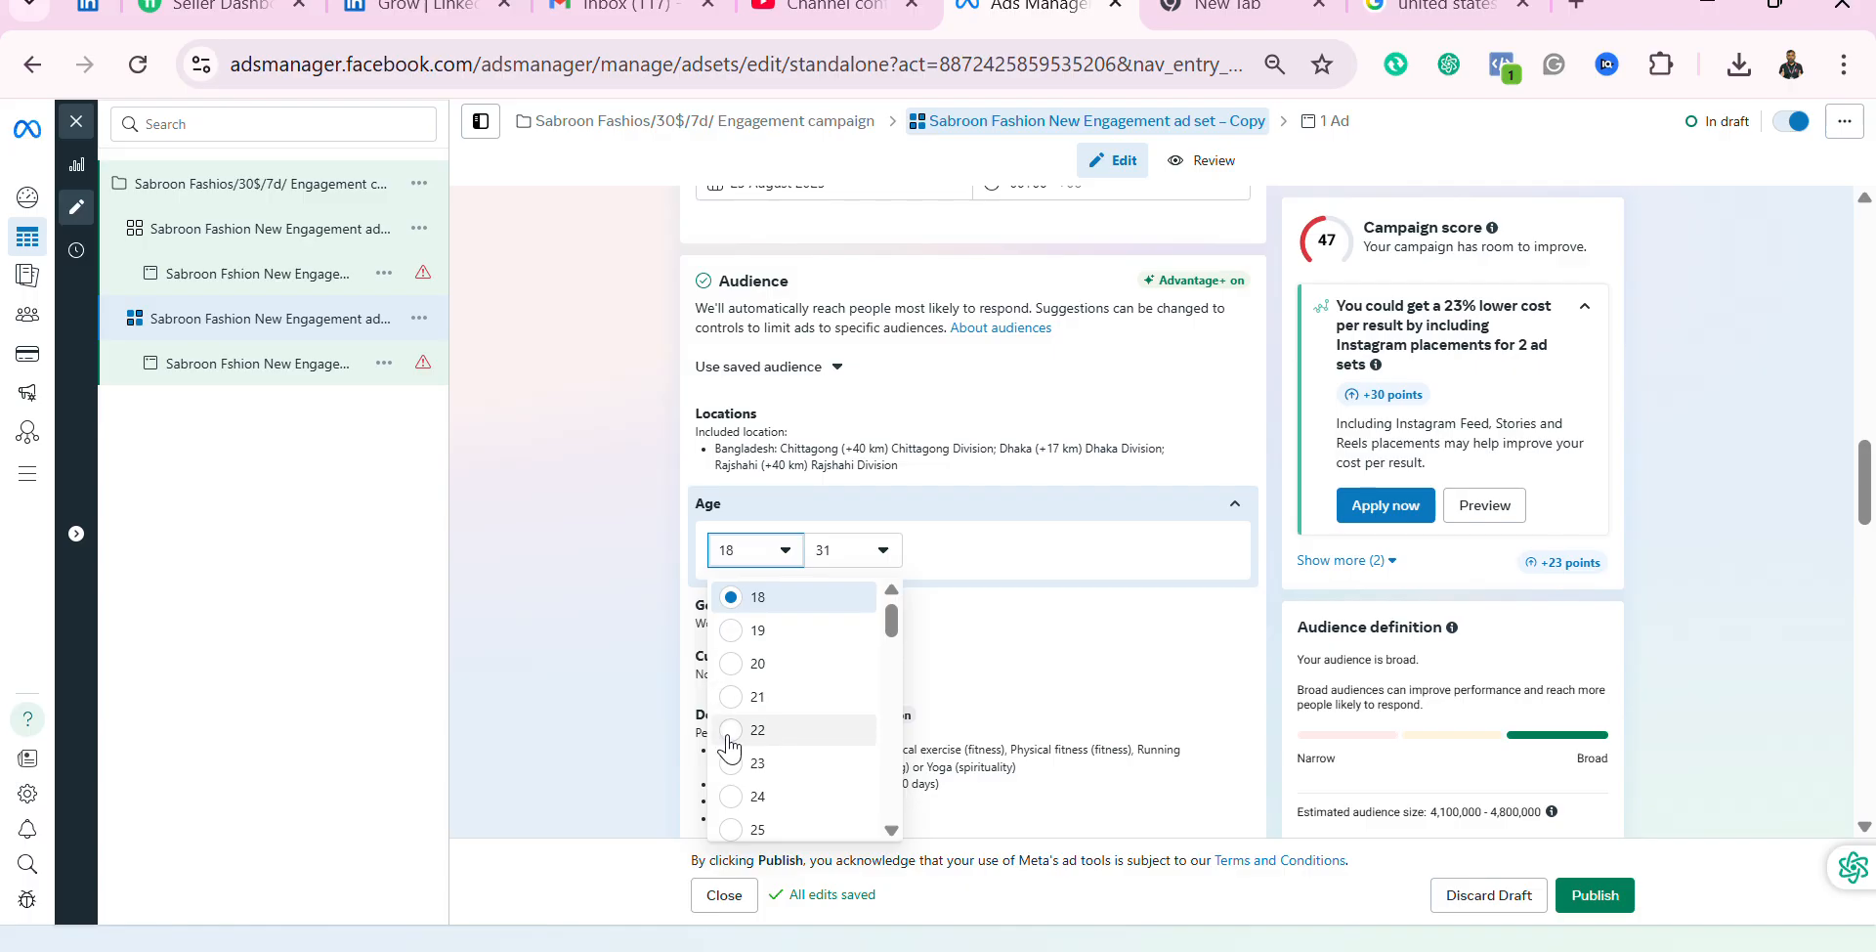
{"action": "left_click", "coordinate": [885, 556]}
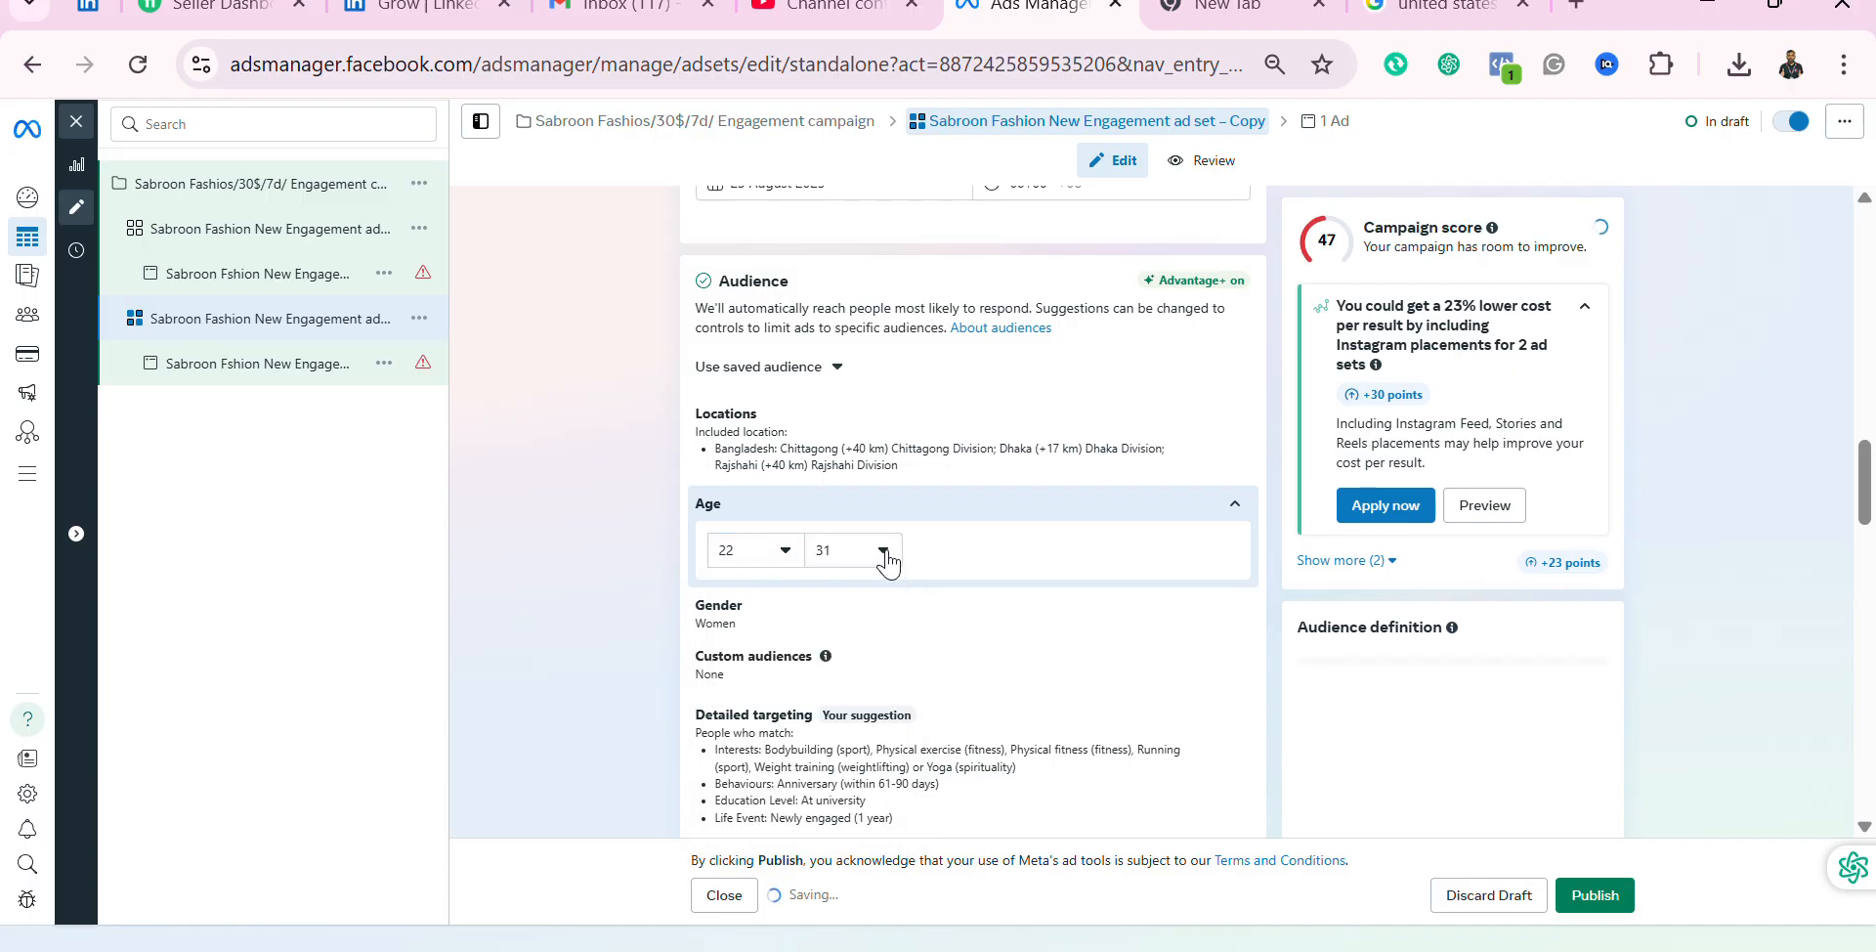
{"action": "left_click", "coordinate": [885, 557]}
{"action": "scroll", "coordinate": [855, 772], "scroll_direction": "down", "scroll_amount": 1}
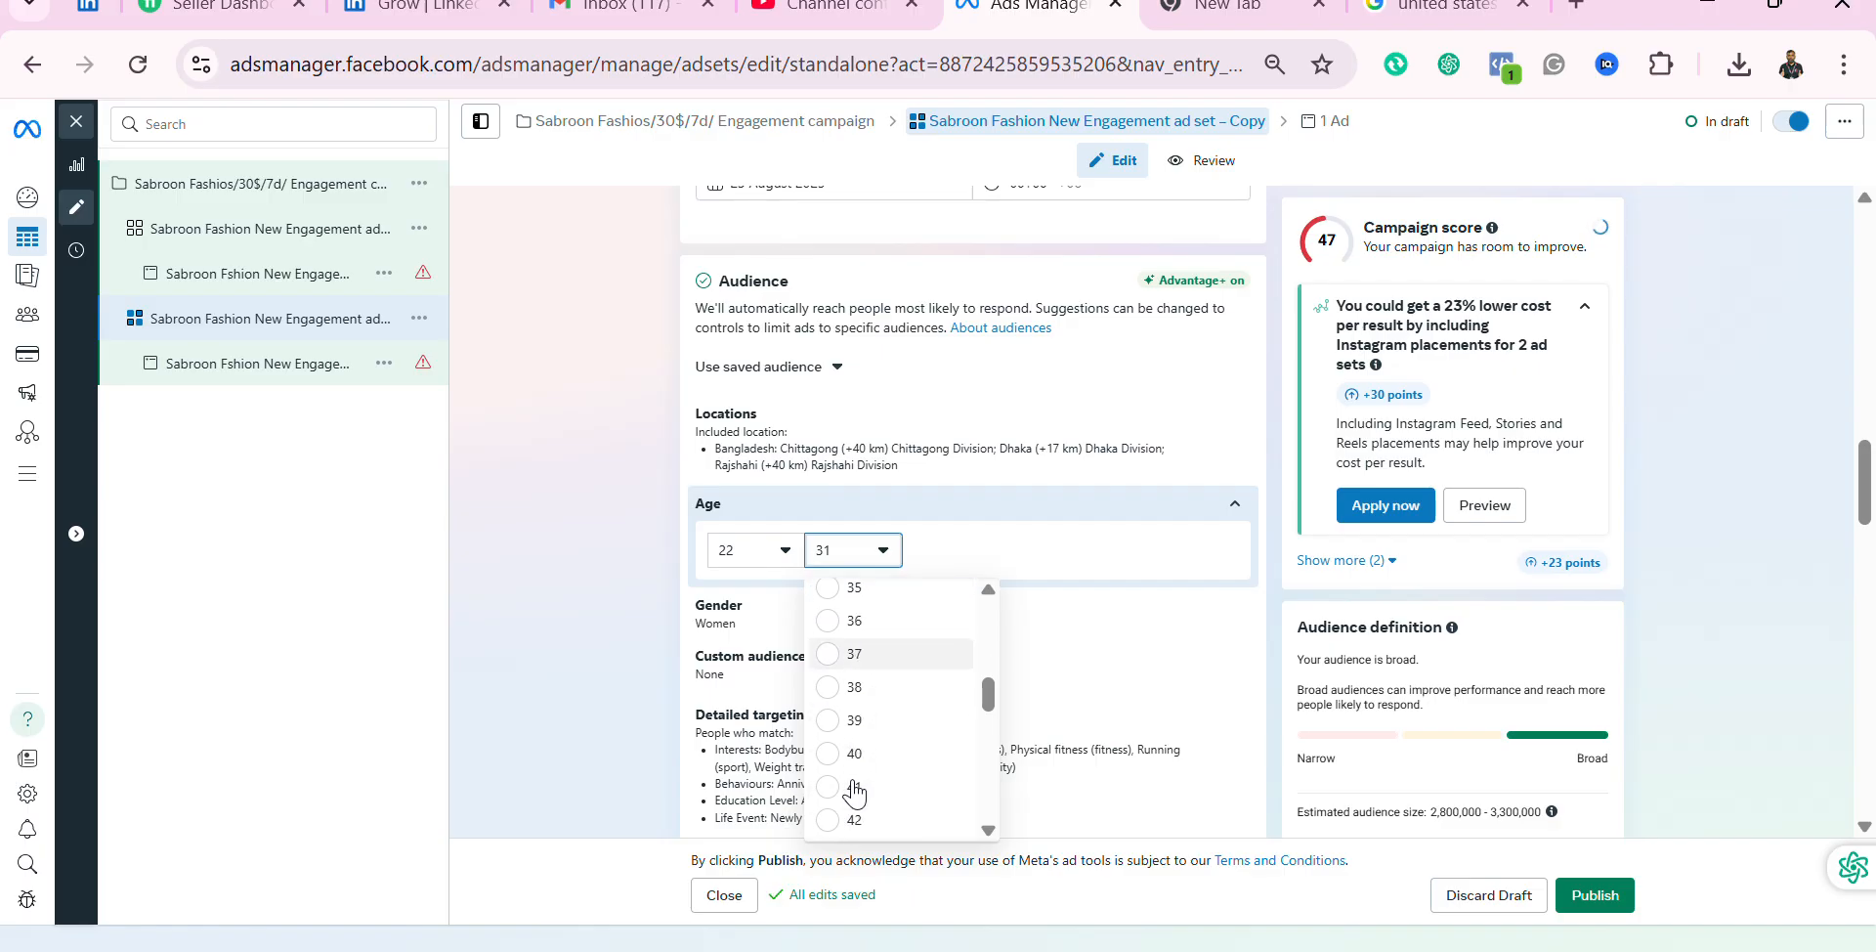
{"action": "scroll", "coordinate": [855, 796], "scroll_direction": "down", "scroll_amount": 3}
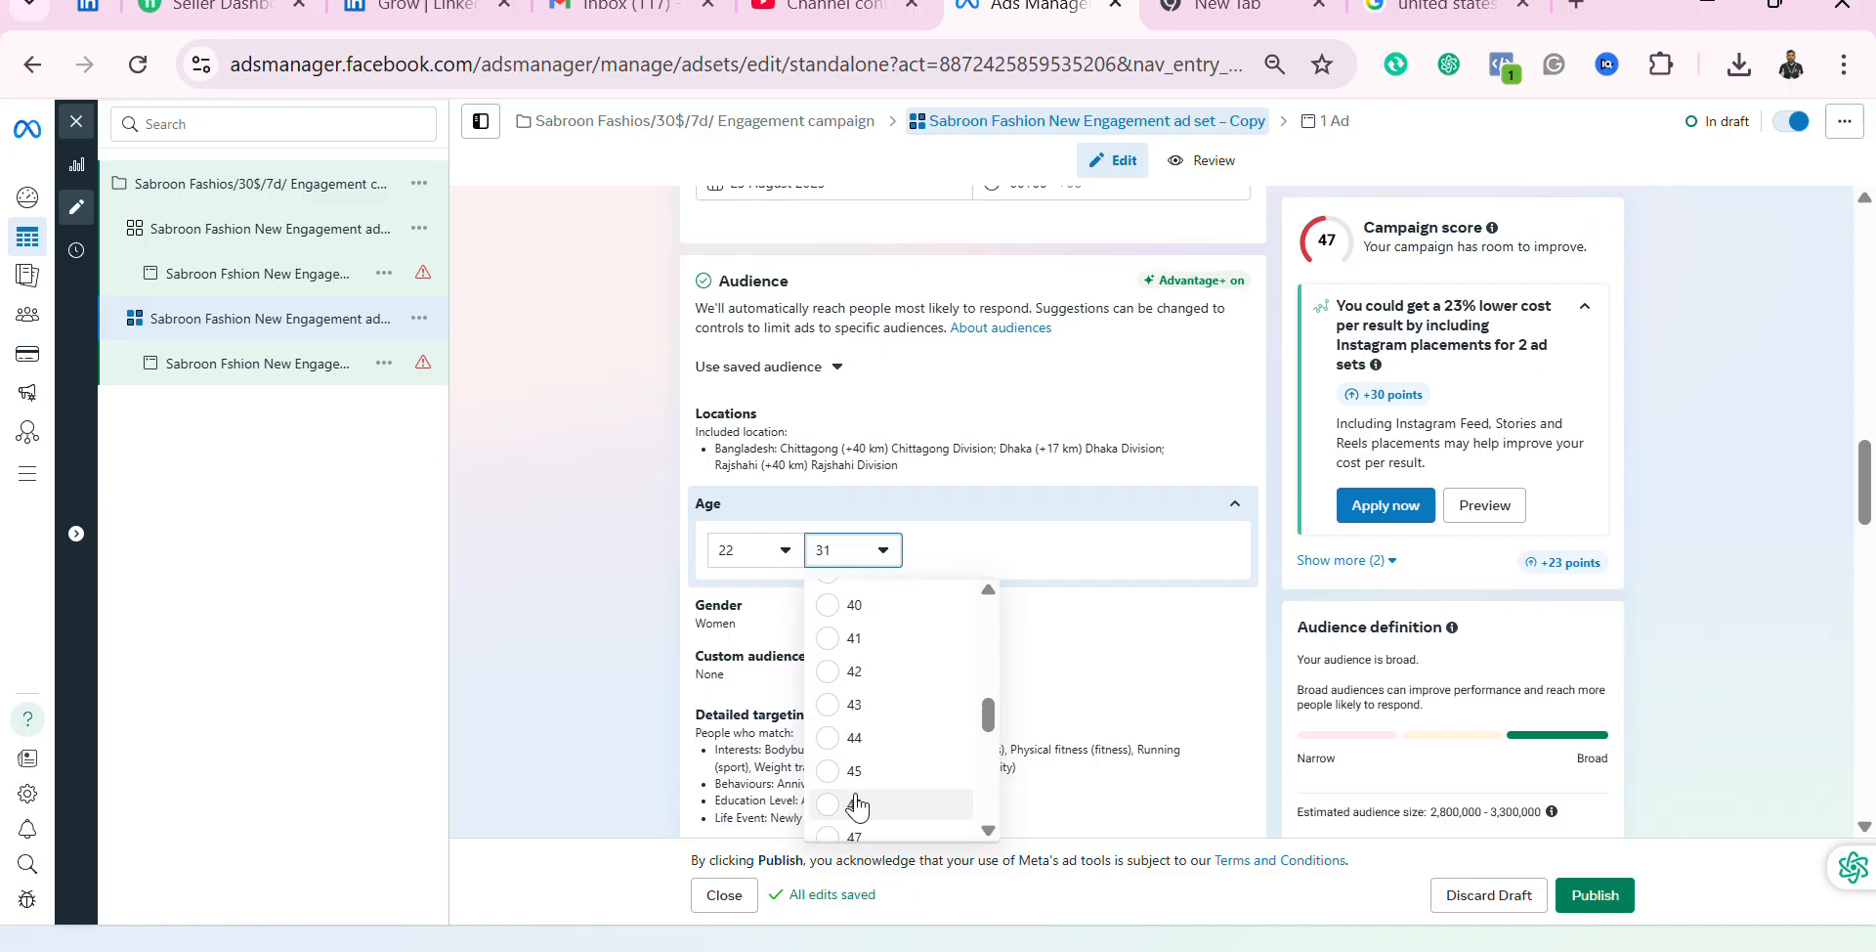
{"action": "scroll", "coordinate": [856, 804], "scroll_direction": "down", "scroll_amount": 2}
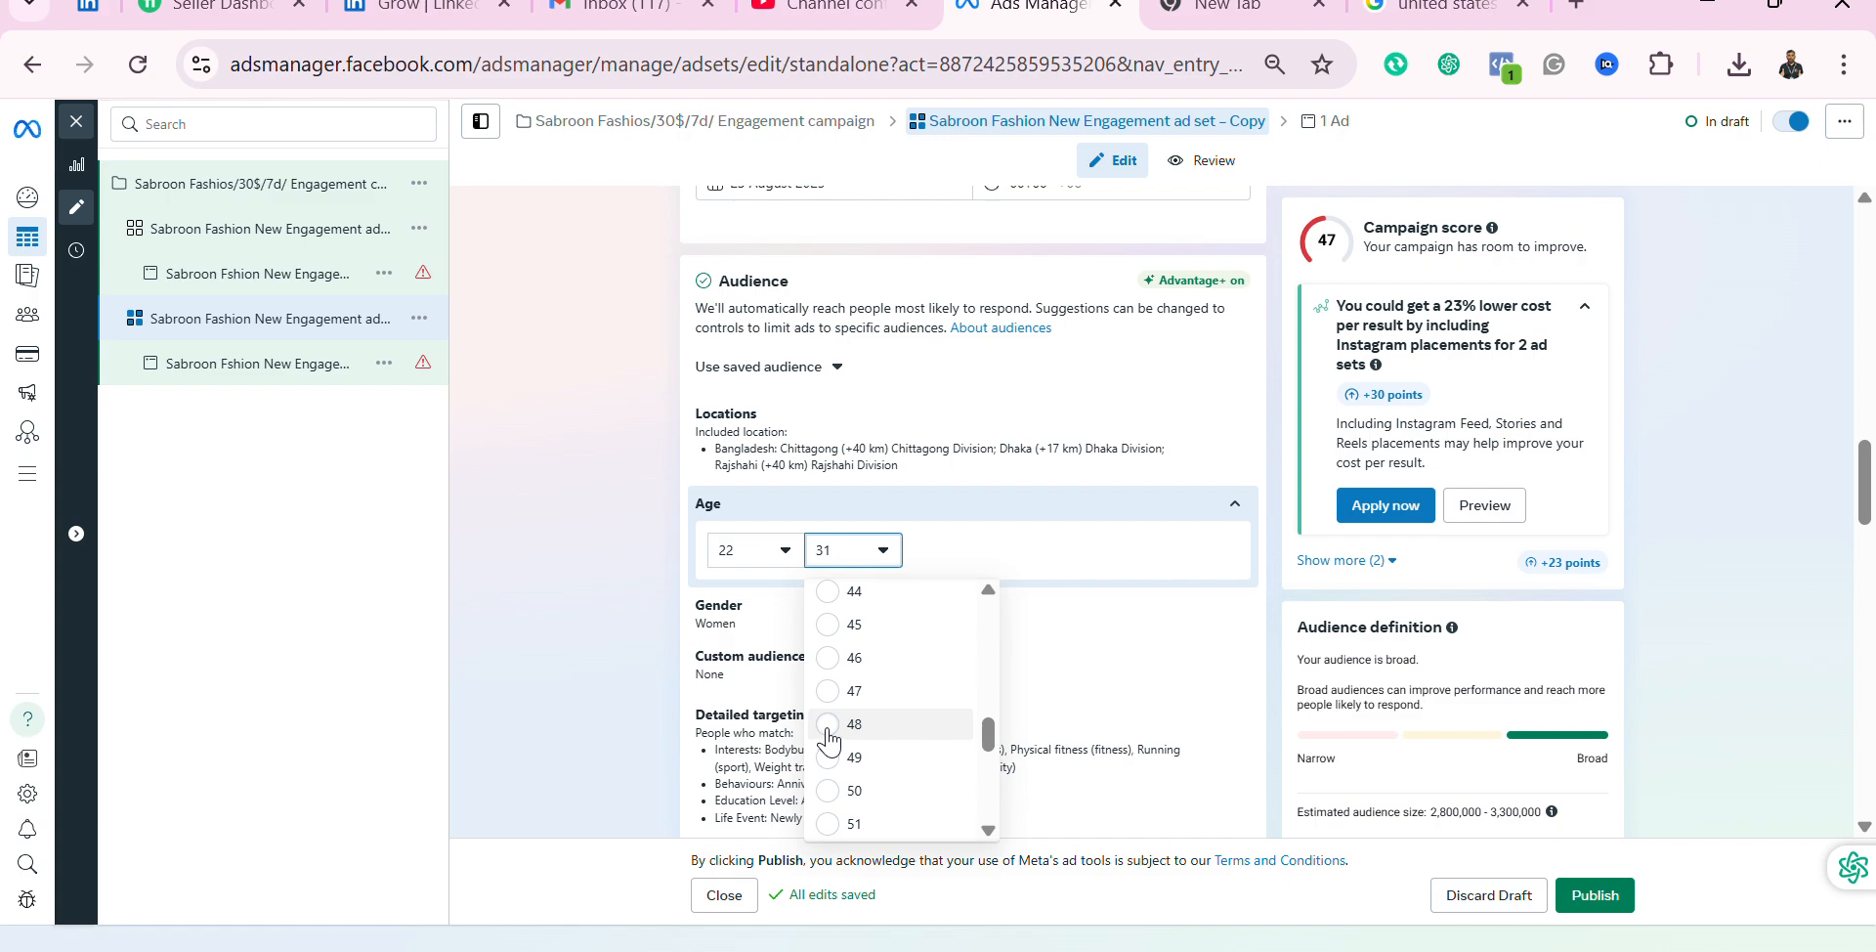
{"action": "left_click", "coordinate": [842, 794]}
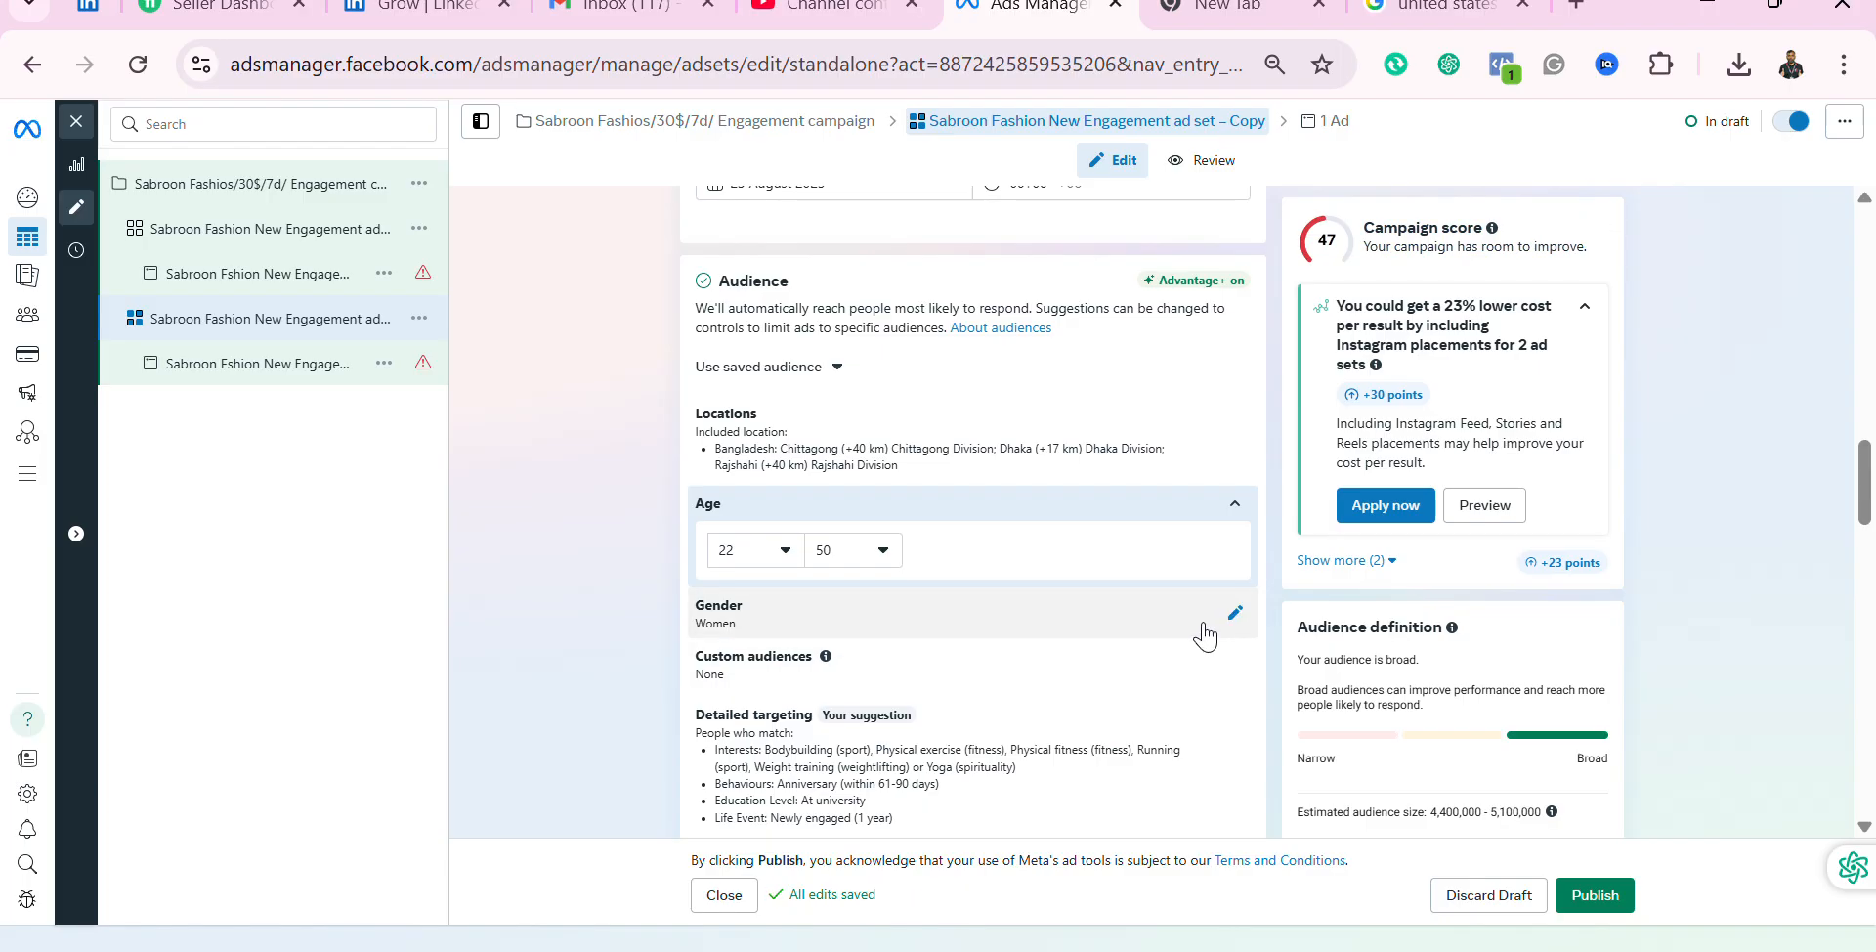
Step: Examine the copied ad set's detailed targeting and browse its demographic categories, including Relationship and Work
{"action": "scroll", "coordinate": [923, 754], "scroll_direction": "down", "scroll_amount": 2}
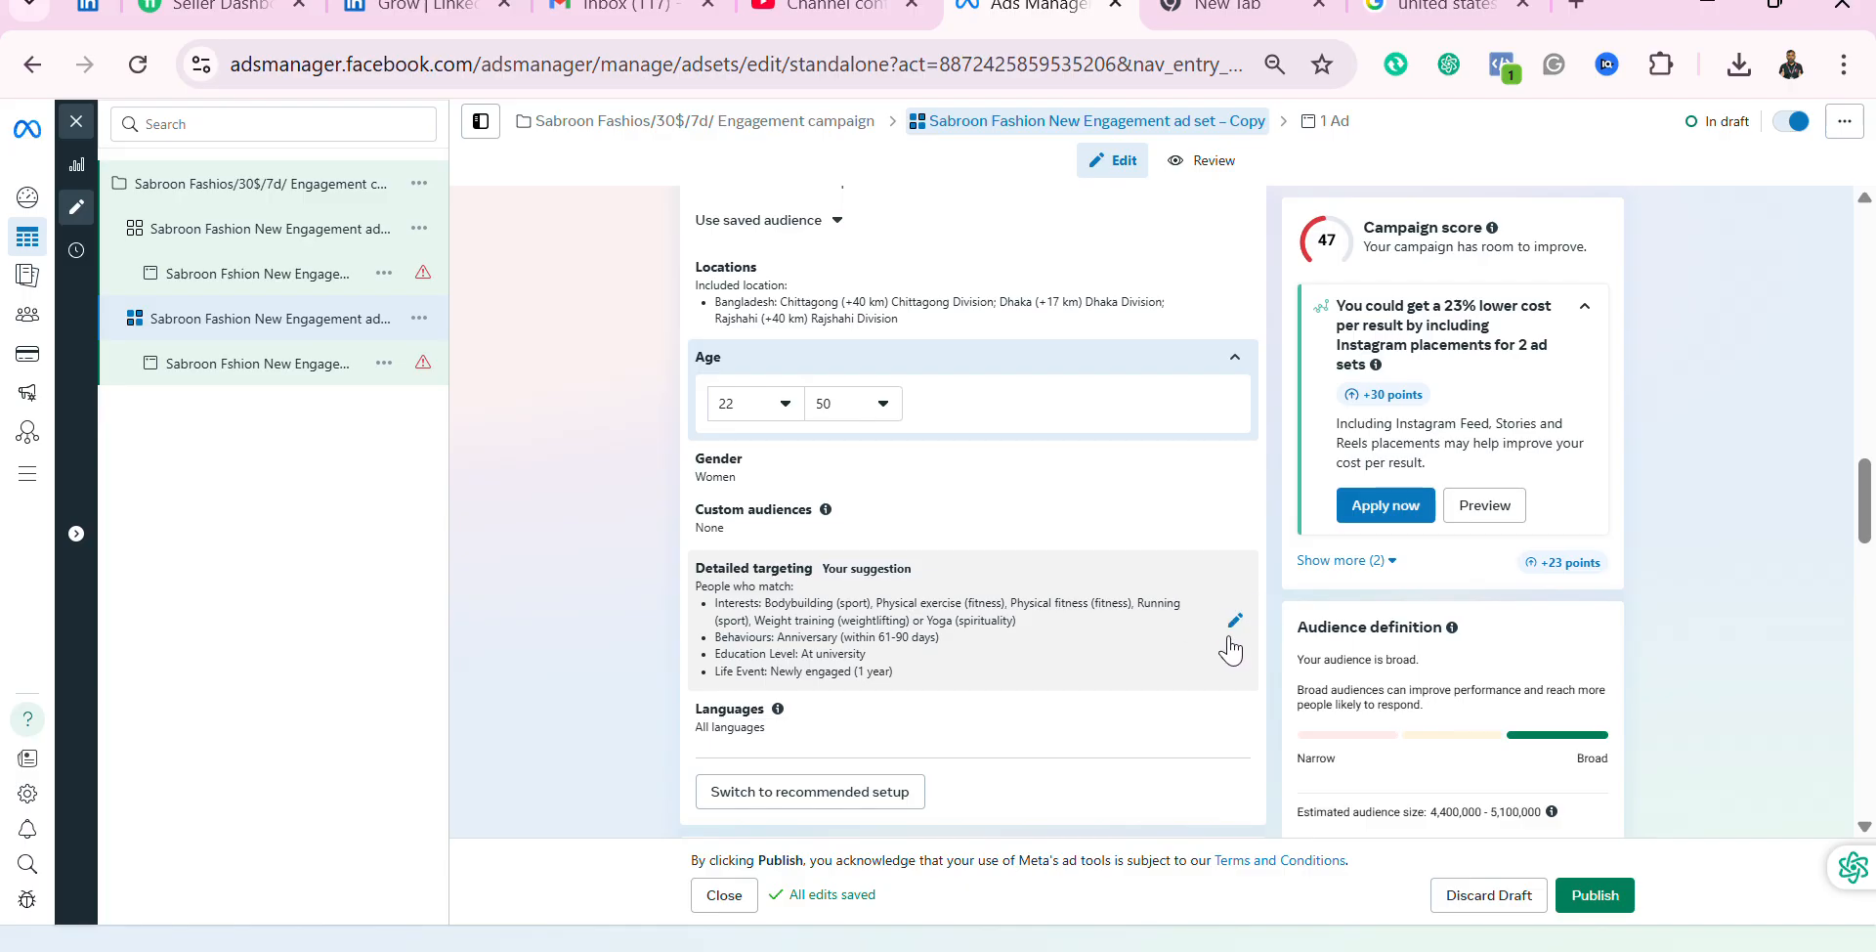
{"action": "left_click", "coordinate": [1234, 625]}
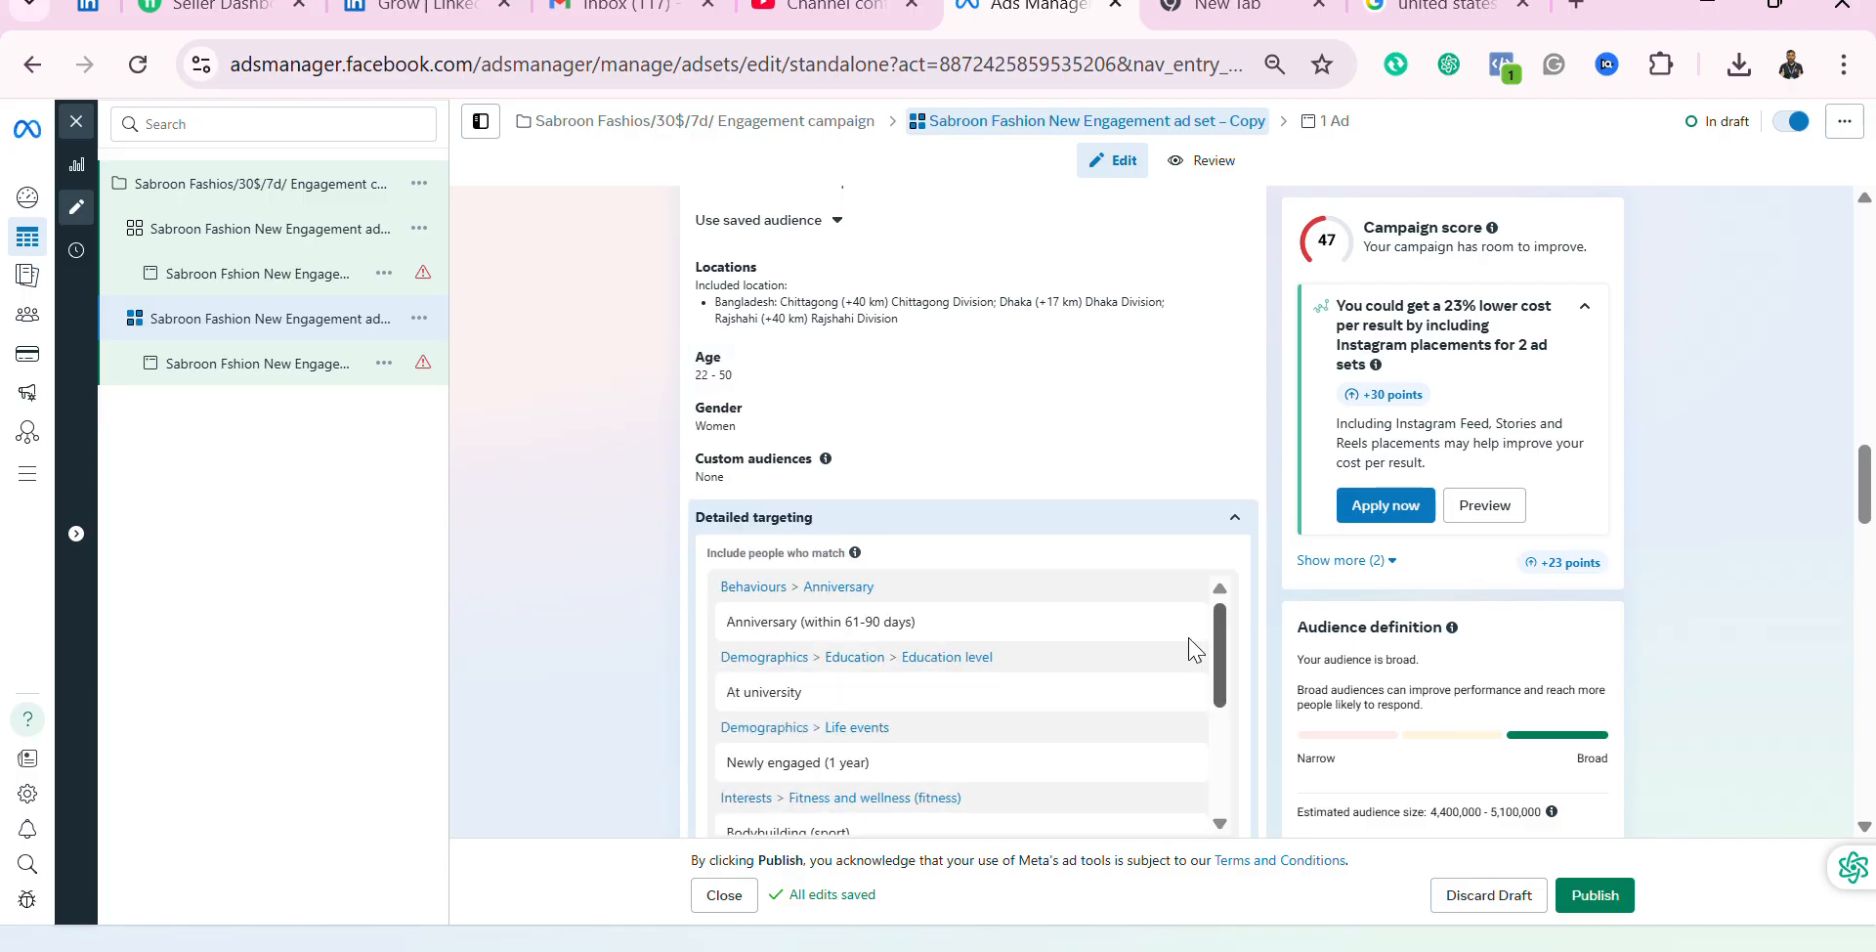
{"action": "scroll", "coordinate": [1081, 682], "scroll_direction": "down", "scroll_amount": 3}
{"action": "scroll", "coordinate": [1069, 697], "scroll_direction": "down", "scroll_amount": 3}
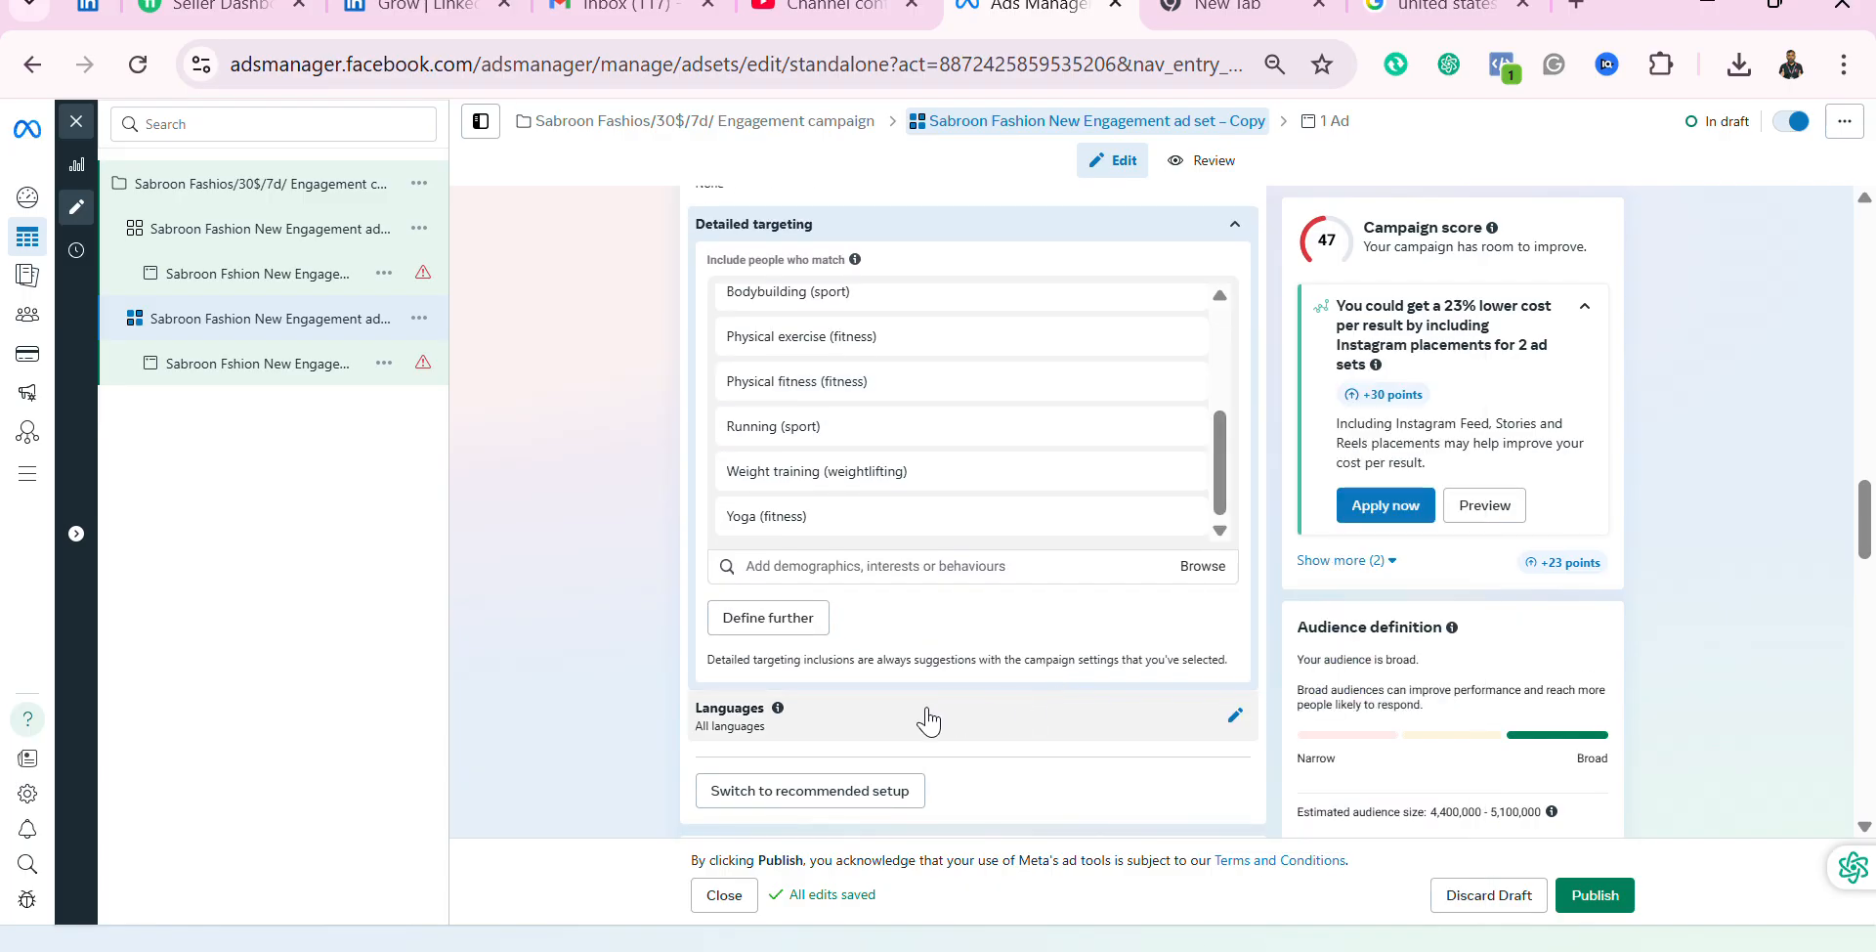
{"action": "scroll", "coordinate": [988, 716], "scroll_direction": "up", "scroll_amount": 2}
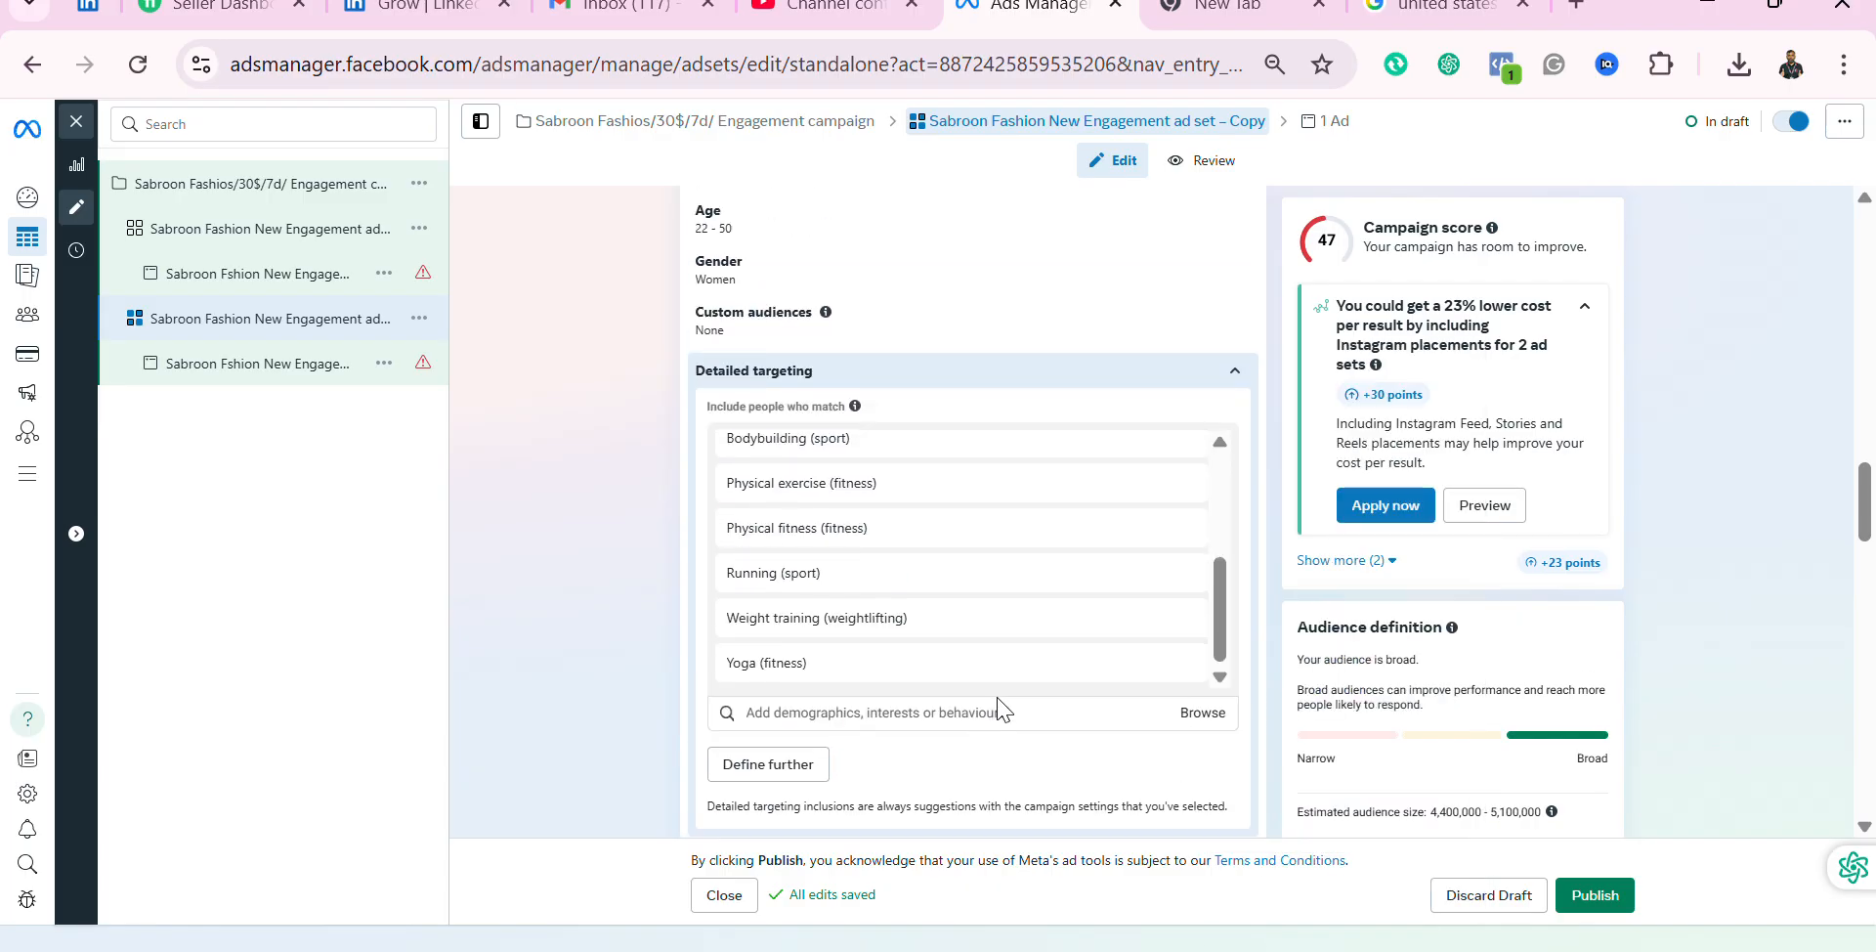
{"action": "scroll", "coordinate": [1006, 701], "scroll_direction": "down", "scroll_amount": 2}
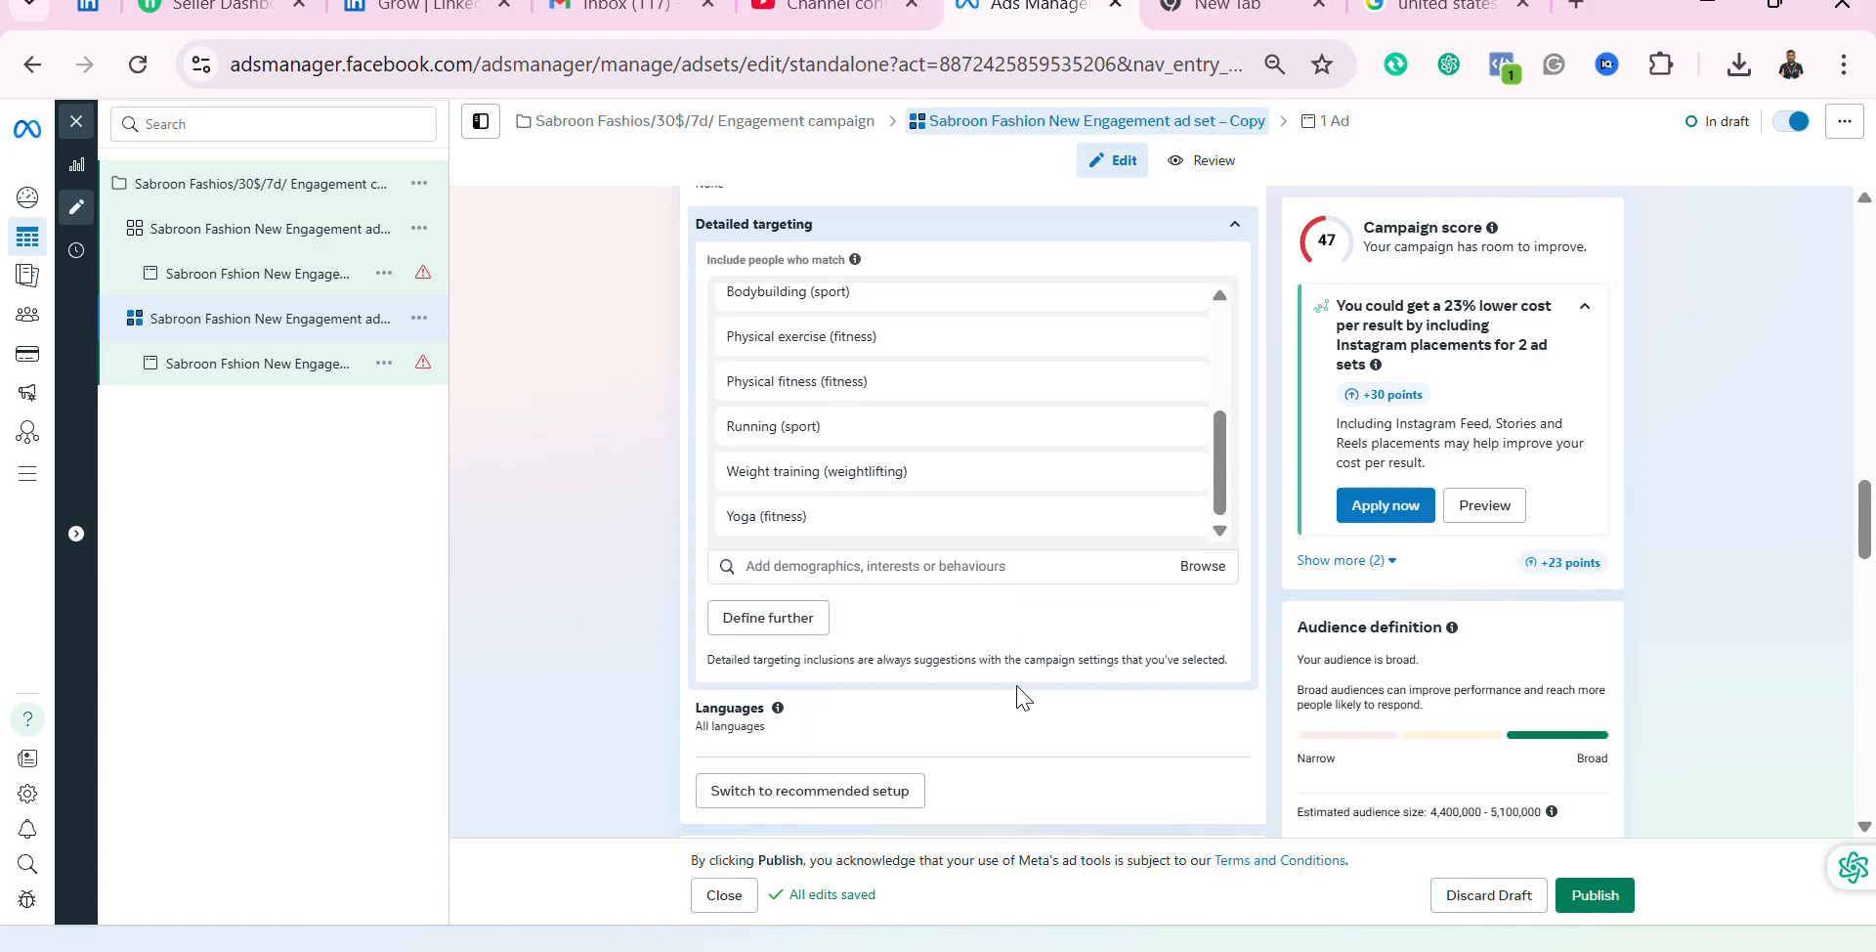
{"action": "left_click", "coordinate": [1206, 568]}
{"action": "left_click", "coordinate": [1045, 613]}
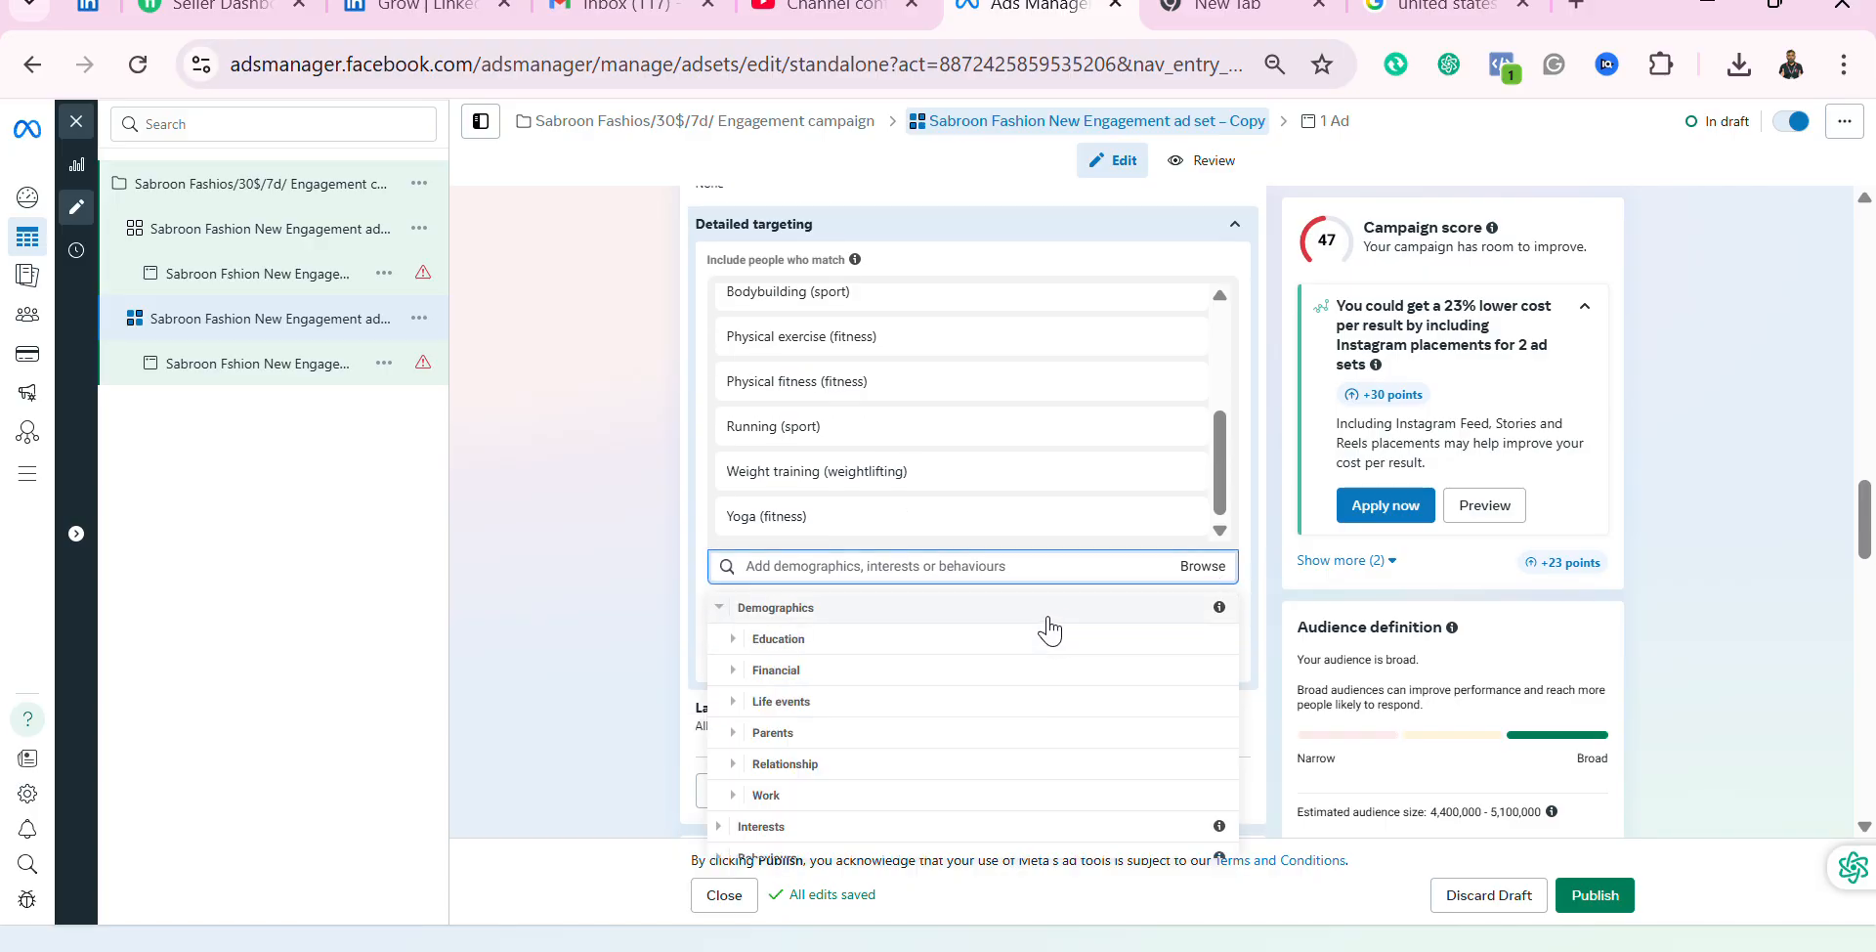
{"action": "left_click", "coordinate": [938, 773]}
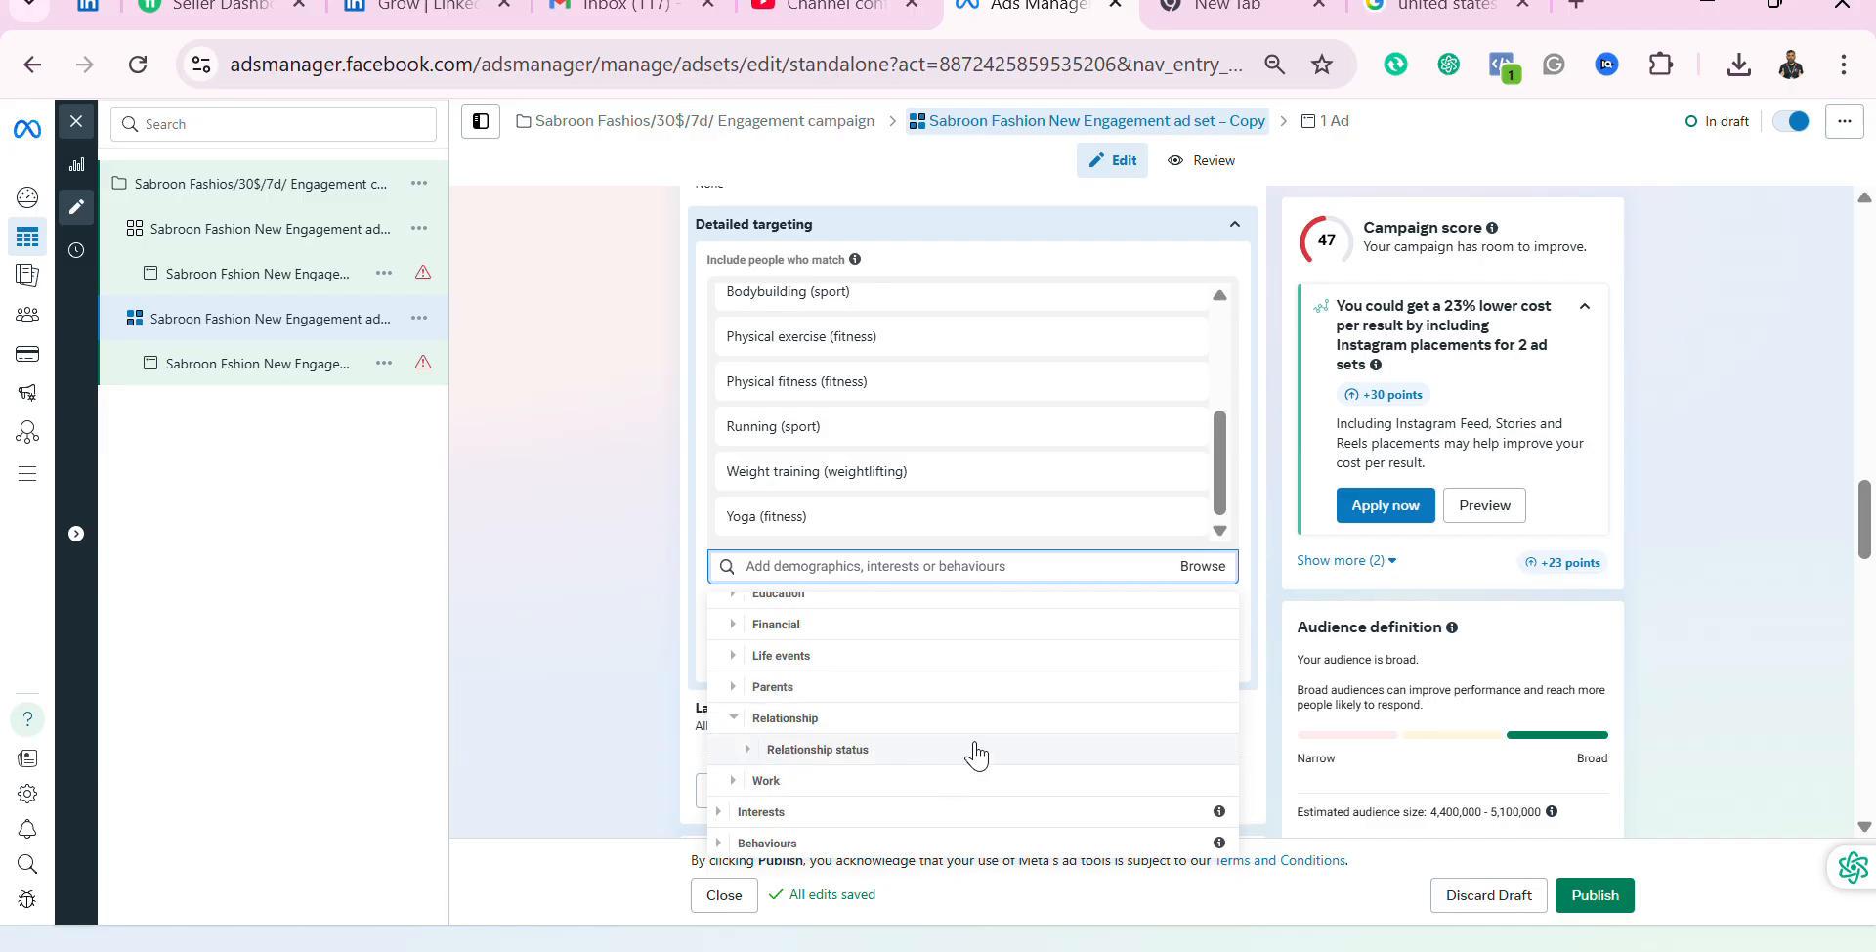
{"action": "scroll", "coordinate": [975, 755], "scroll_direction": "up", "scroll_amount": 1}
{"action": "scroll", "coordinate": [975, 756], "scroll_direction": "down", "scroll_amount": 1}
{"action": "scroll", "coordinate": [975, 756], "scroll_direction": "up", "scroll_amount": 1}
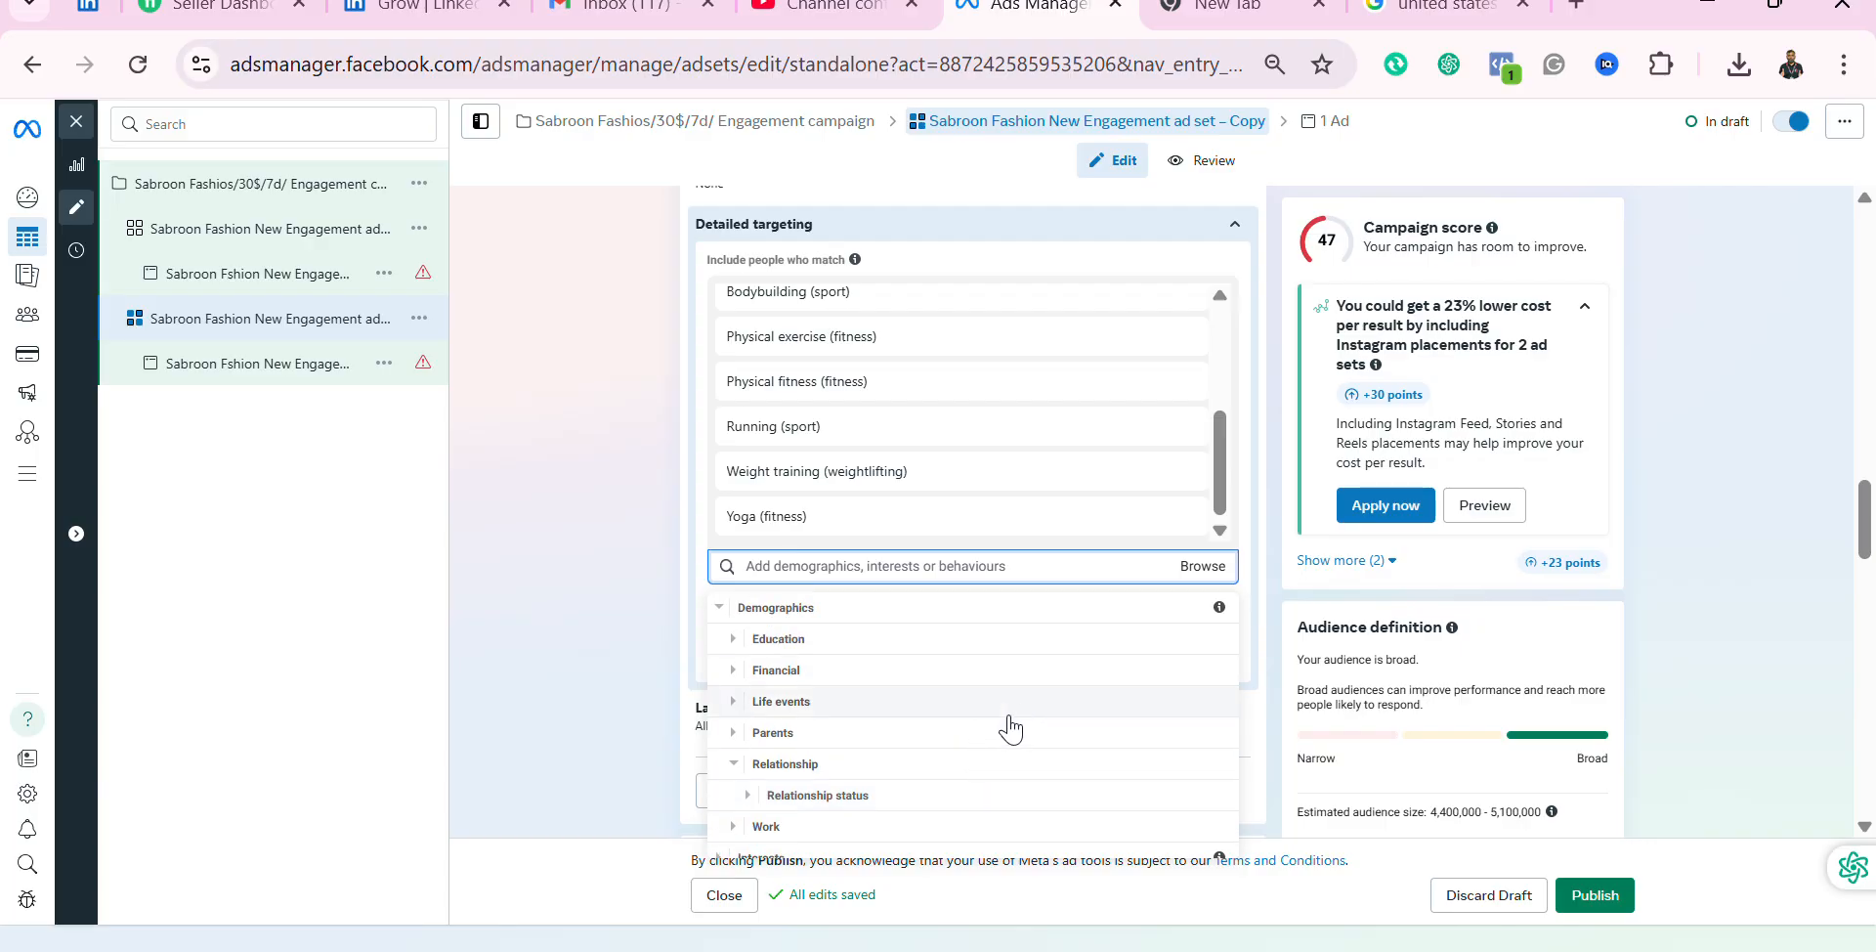
{"action": "left_click", "coordinate": [977, 778]}
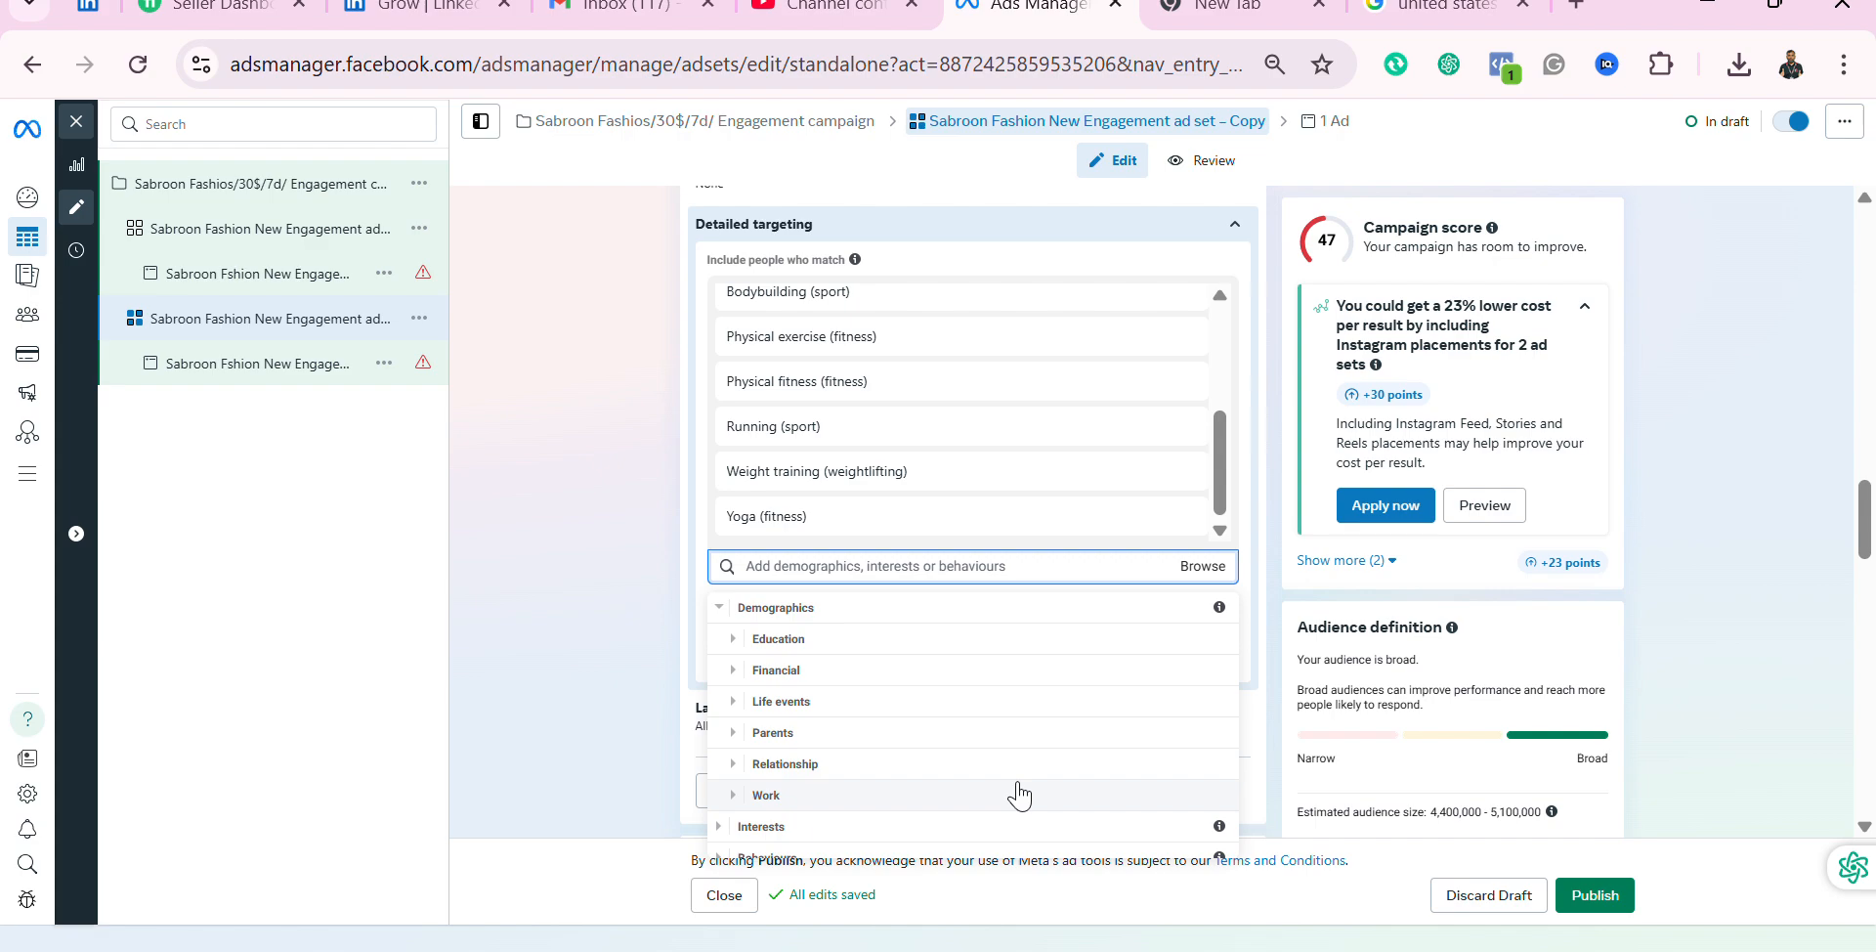
{"action": "scroll", "coordinate": [977, 791], "scroll_direction": "down", "scroll_amount": 1}
{"action": "left_click", "coordinate": [960, 779]}
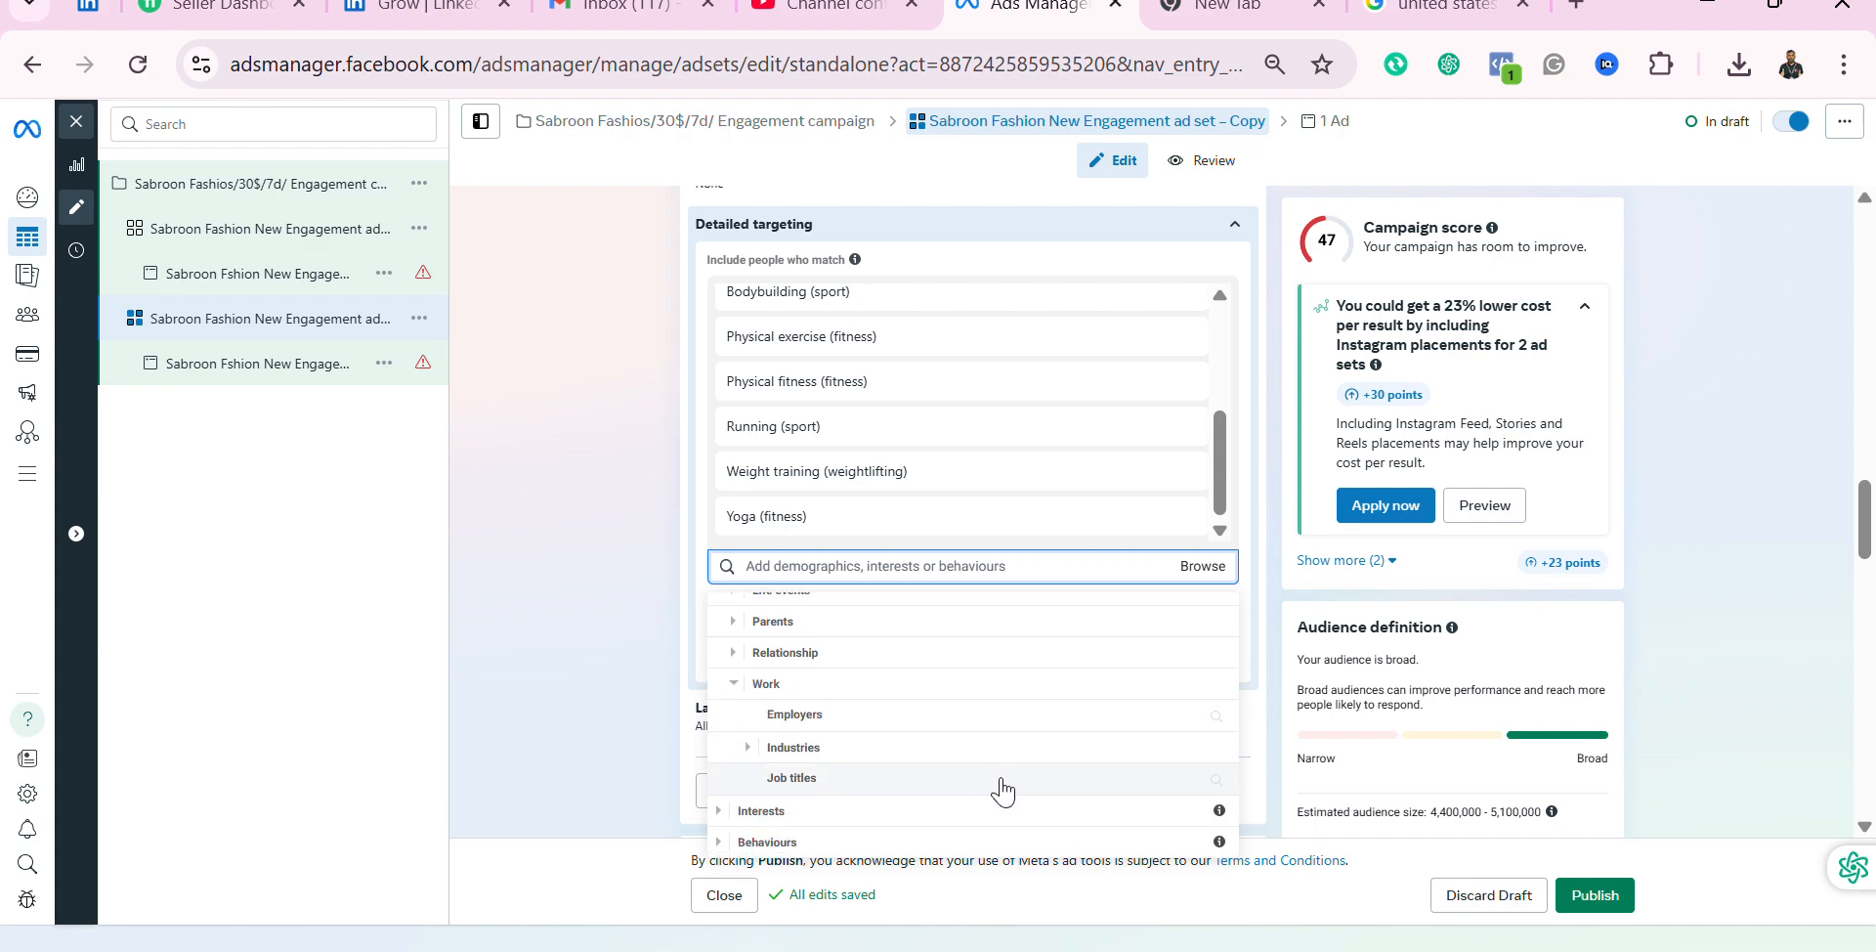
Step: Add the entire Entertainment (leisure) interest category to the copied ad set's detailed targeting
{"action": "left_click", "coordinate": [965, 815]}
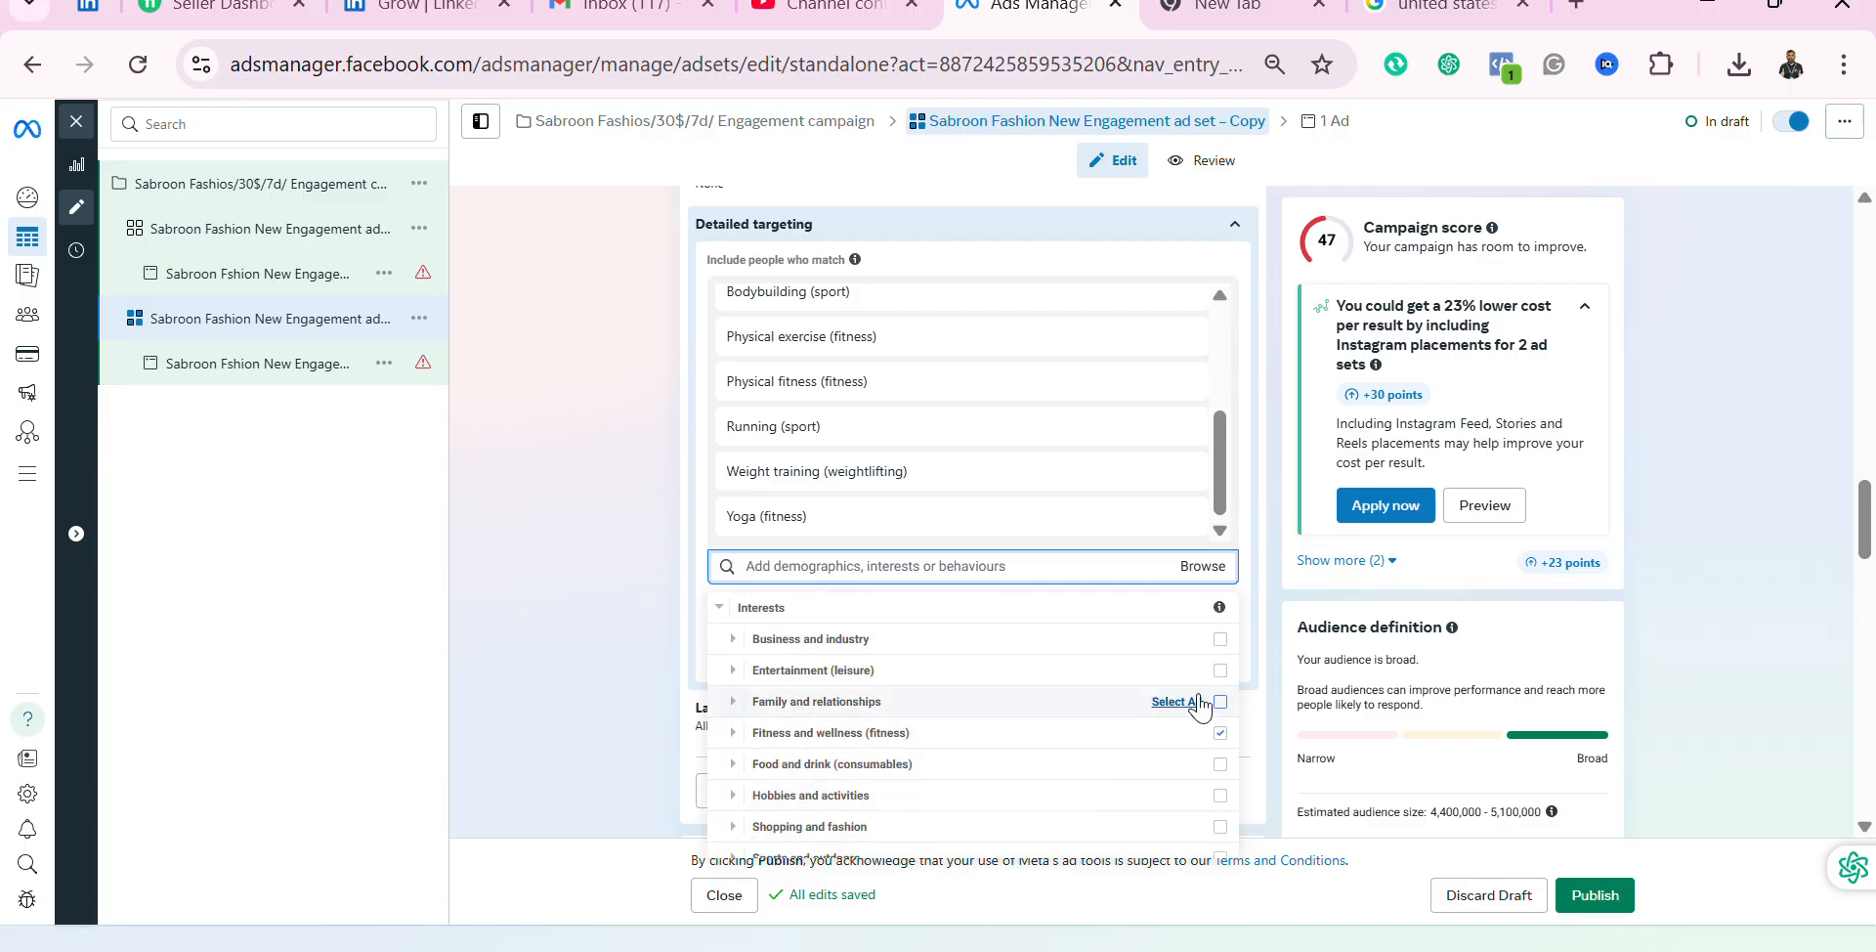
{"action": "left_click", "coordinate": [1219, 674]}
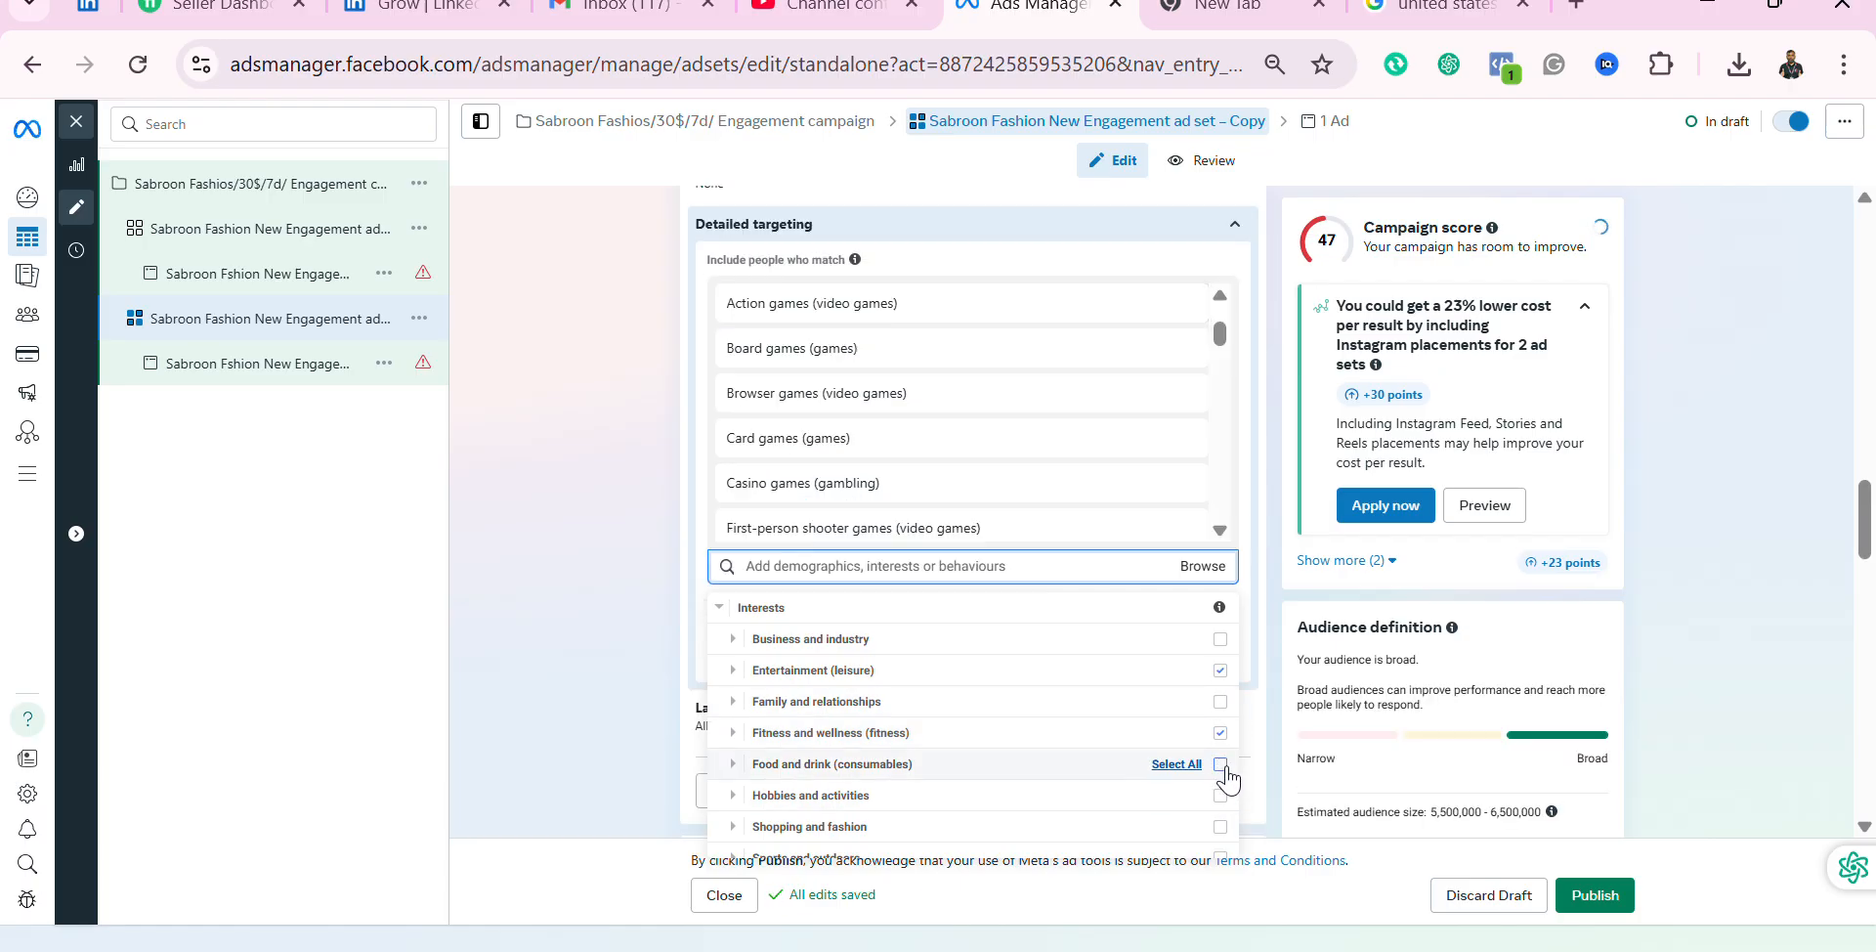
Step: Add the entire Food and drink (consumables) interest category to the copied ad set's targeting and switch its placements to Advantage+ placements
{"action": "left_click", "coordinate": [1227, 774]}
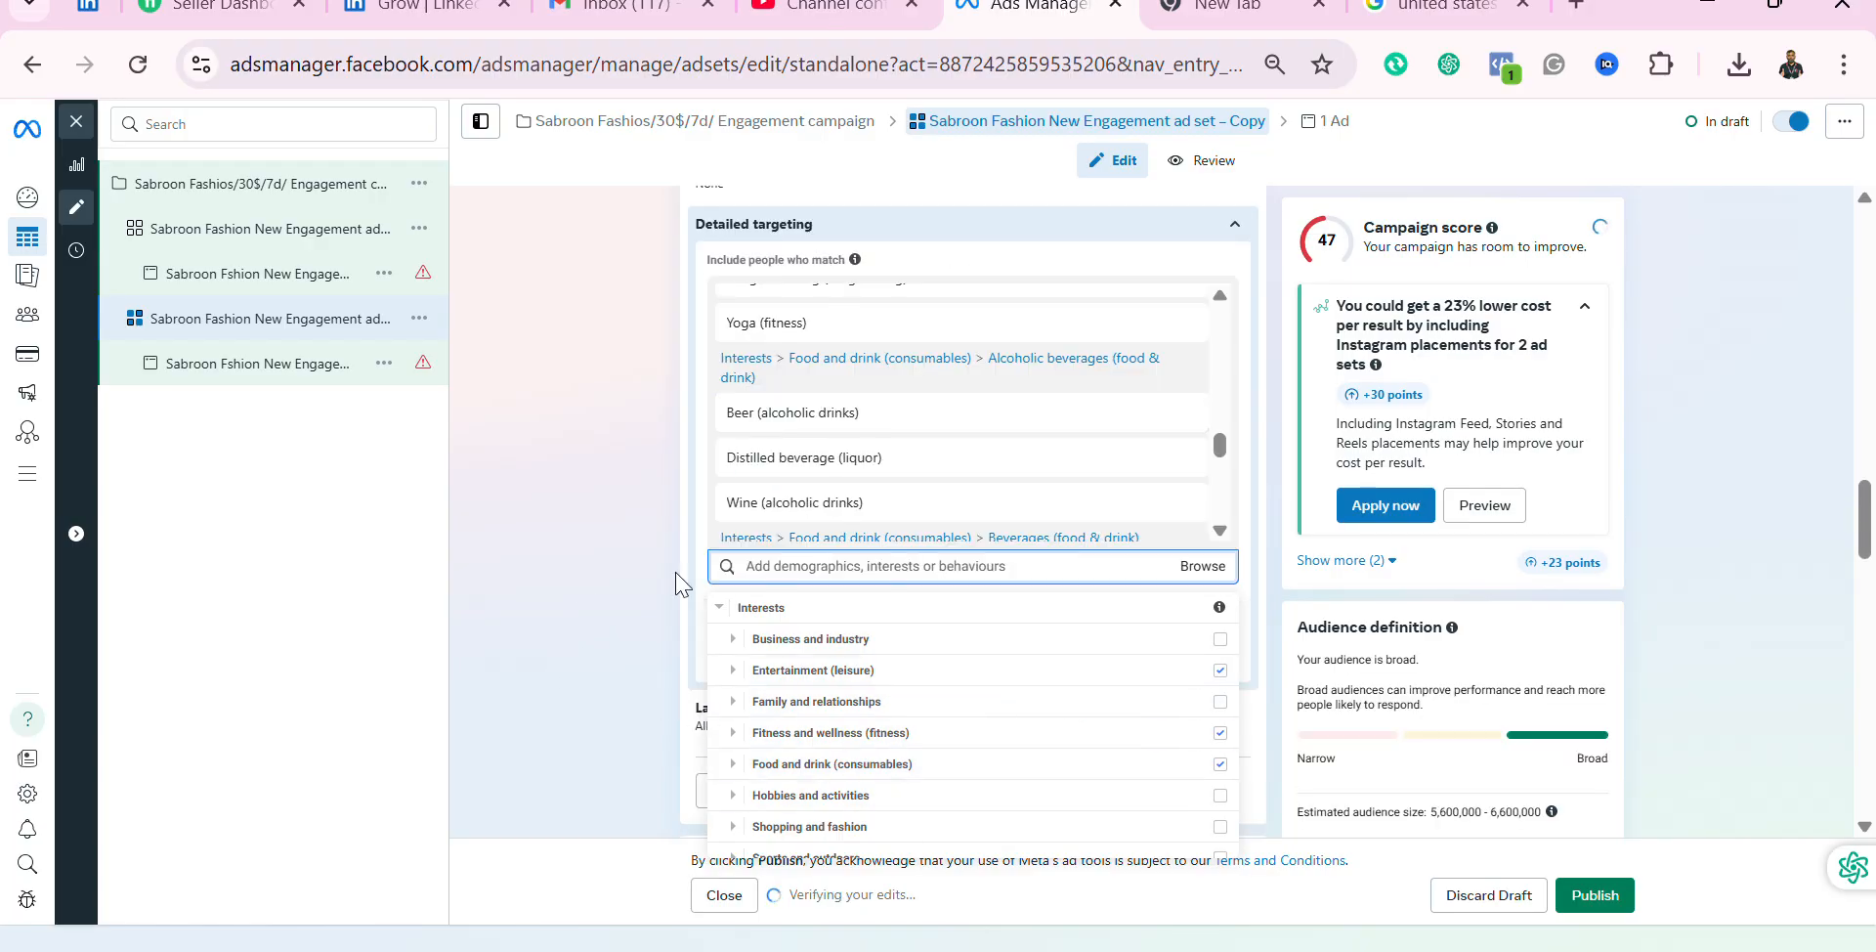
{"action": "left_click", "coordinate": [645, 557]}
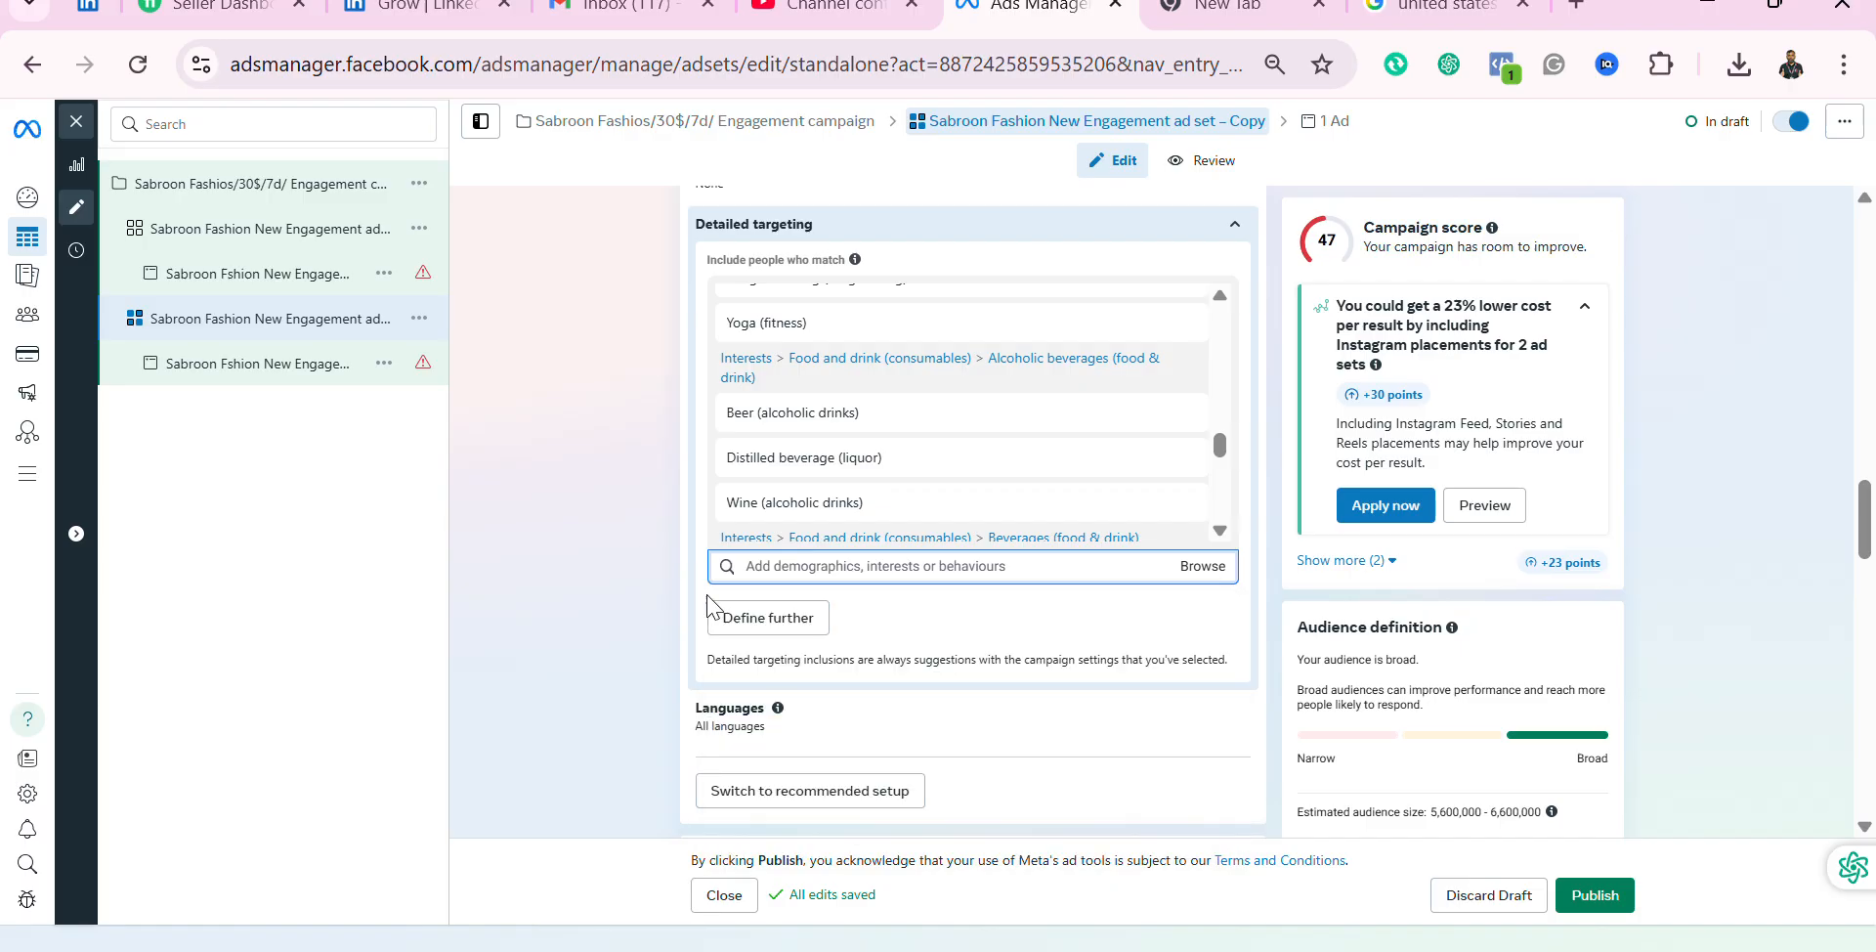
{"action": "scroll", "coordinate": [938, 615], "scroll_direction": "down", "scroll_amount": 3}
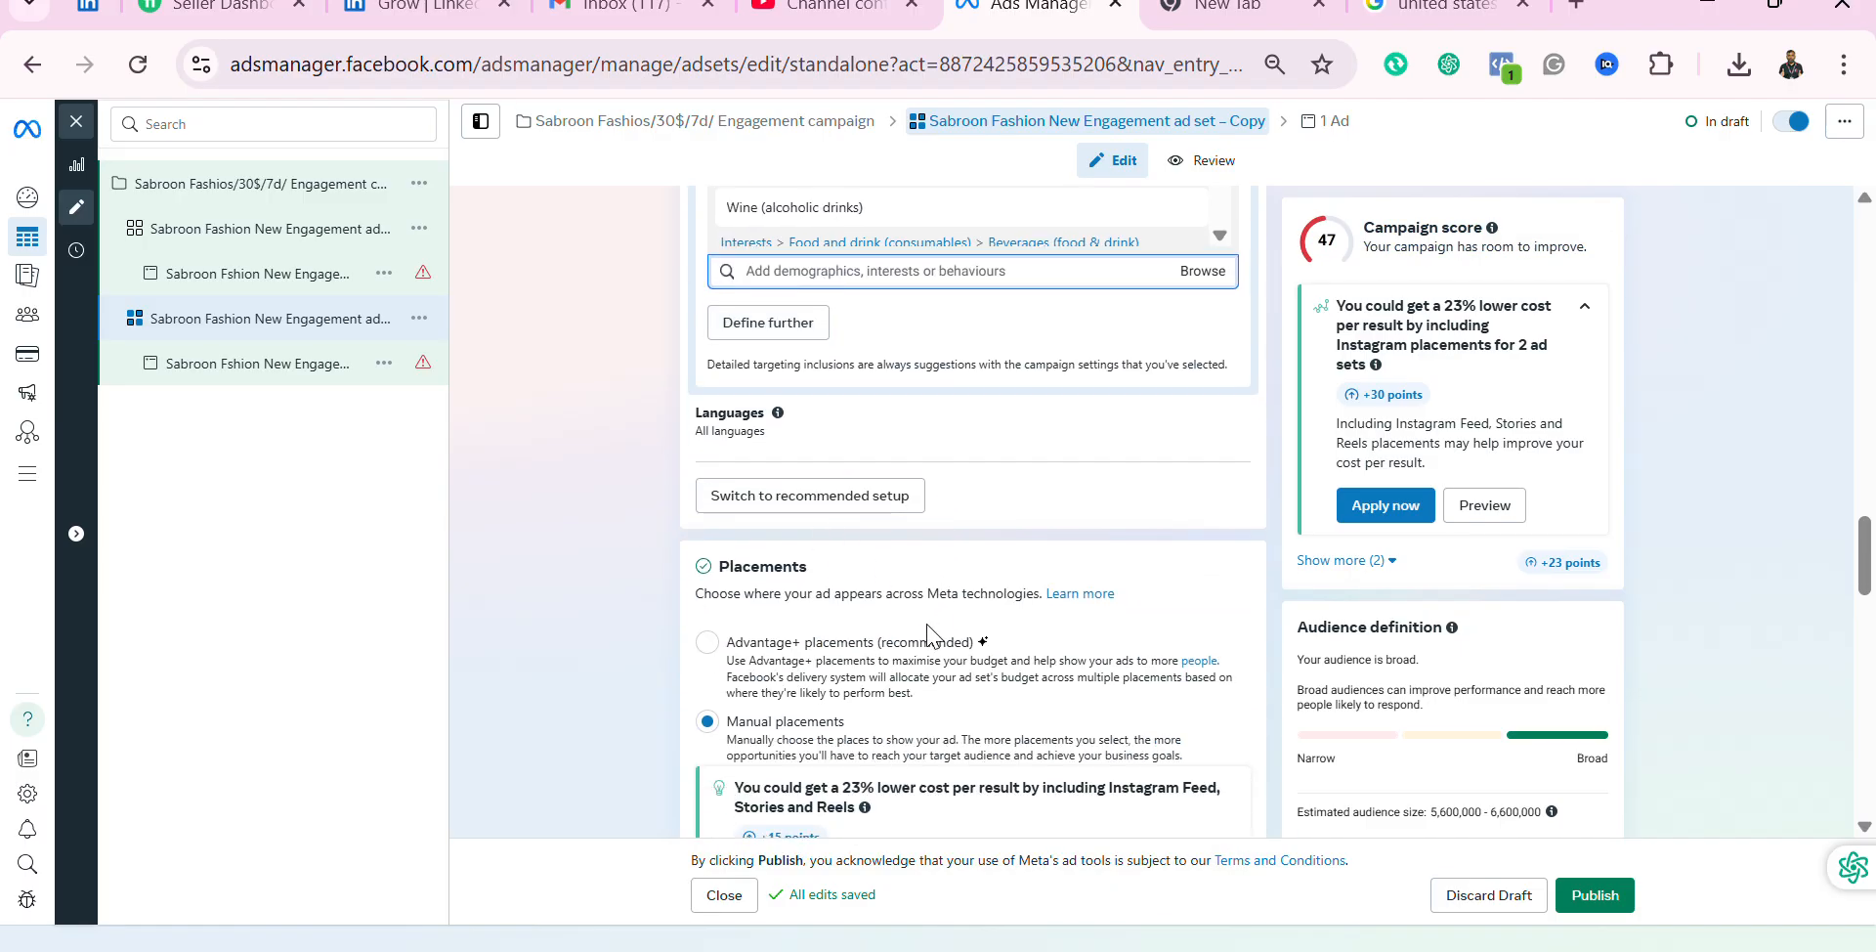
{"action": "scroll", "coordinate": [919, 635], "scroll_direction": "down", "scroll_amount": 2}
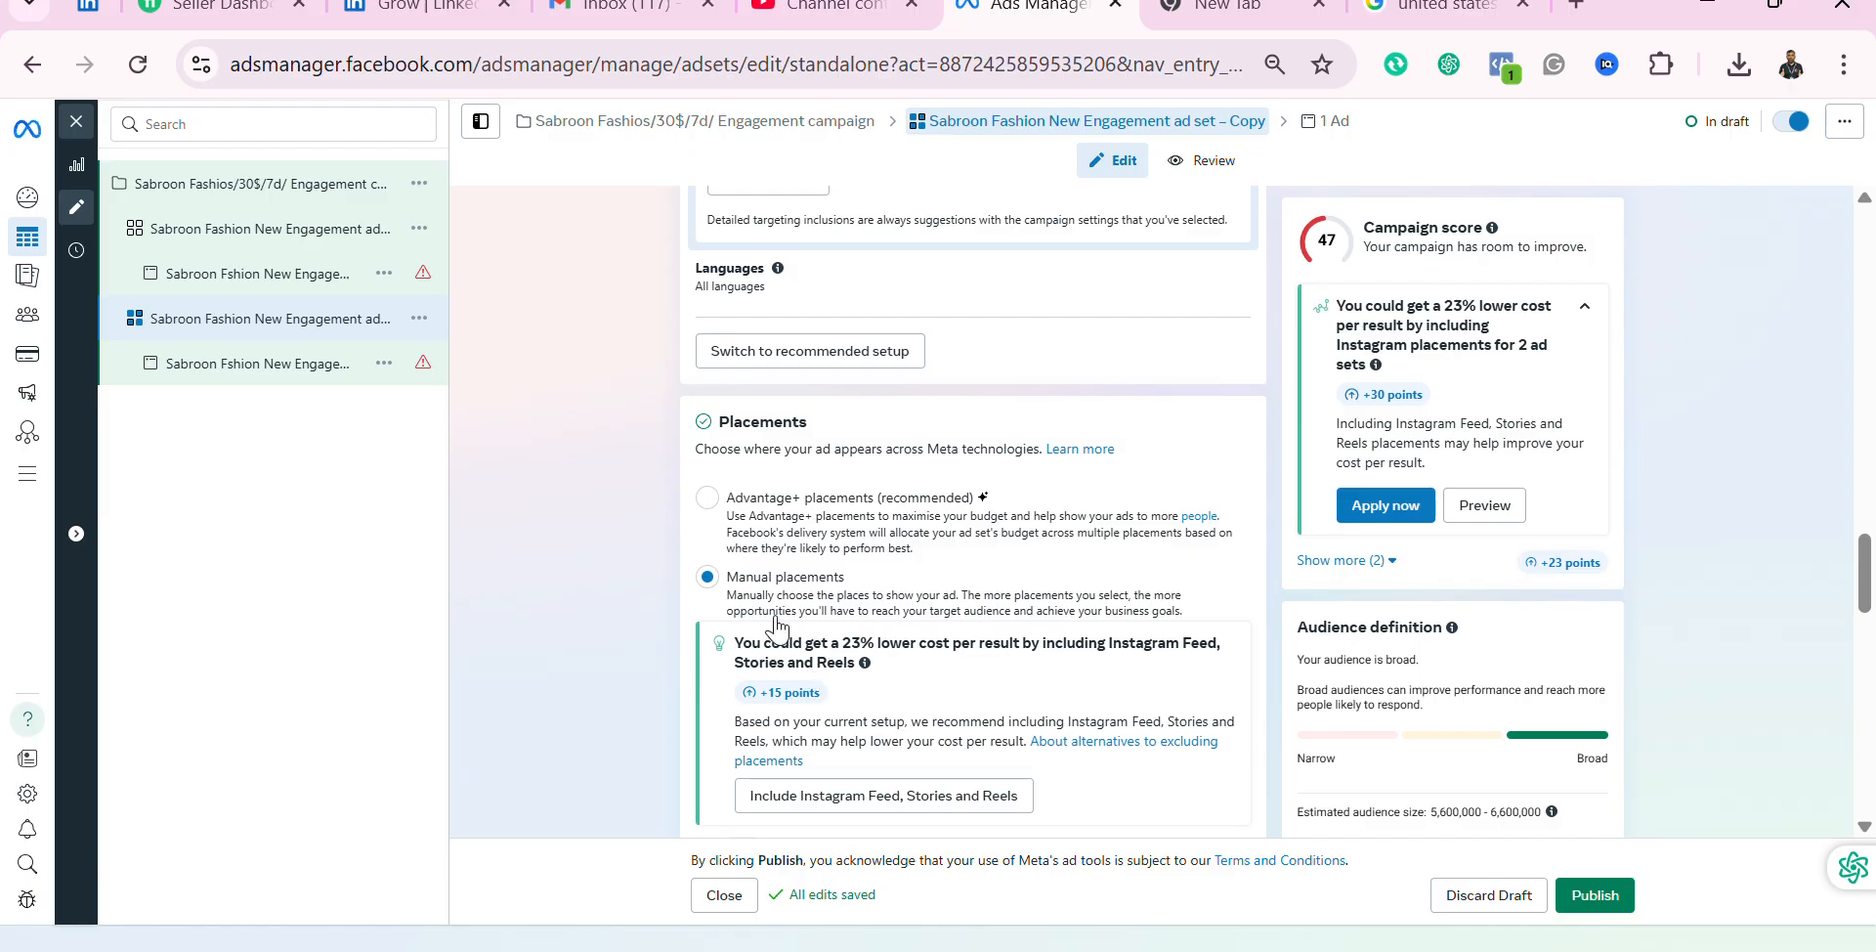
{"action": "left_click", "coordinate": [713, 500]}
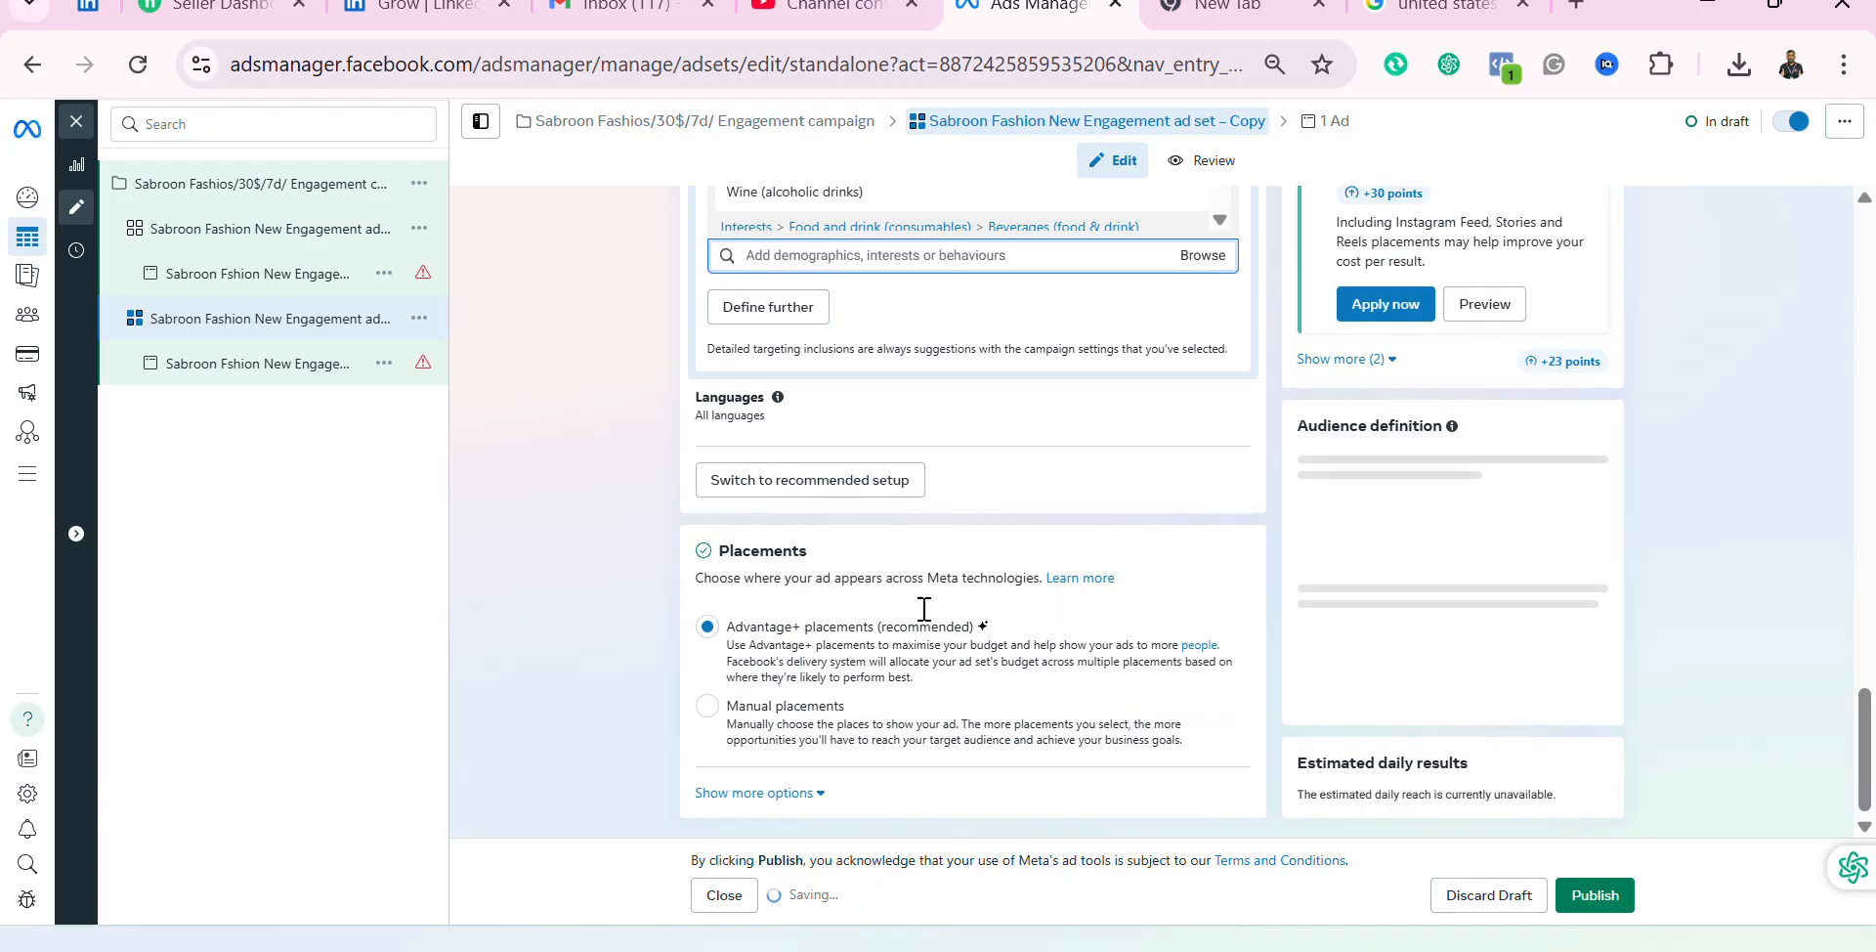
{"action": "scroll", "coordinate": [971, 654], "scroll_direction": "down", "scroll_amount": 1}
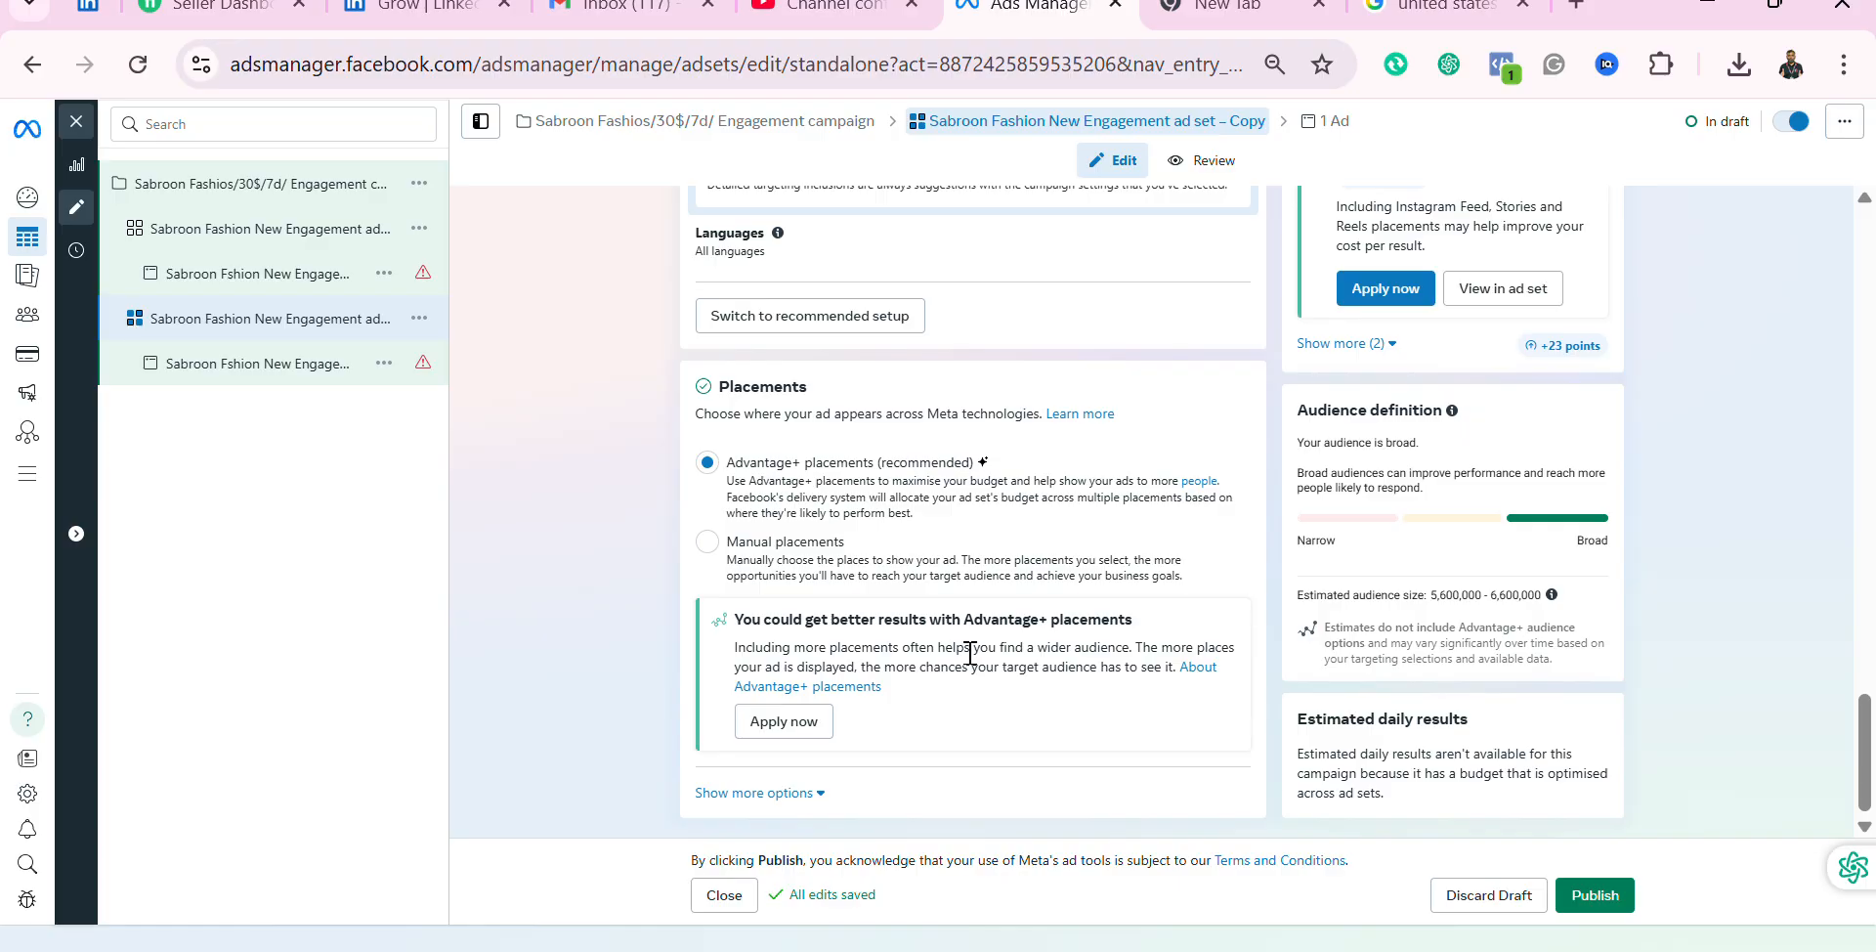
Step: Remove the existing media from the ad inside the copied ad set
{"action": "left_click", "coordinate": [335, 372]}
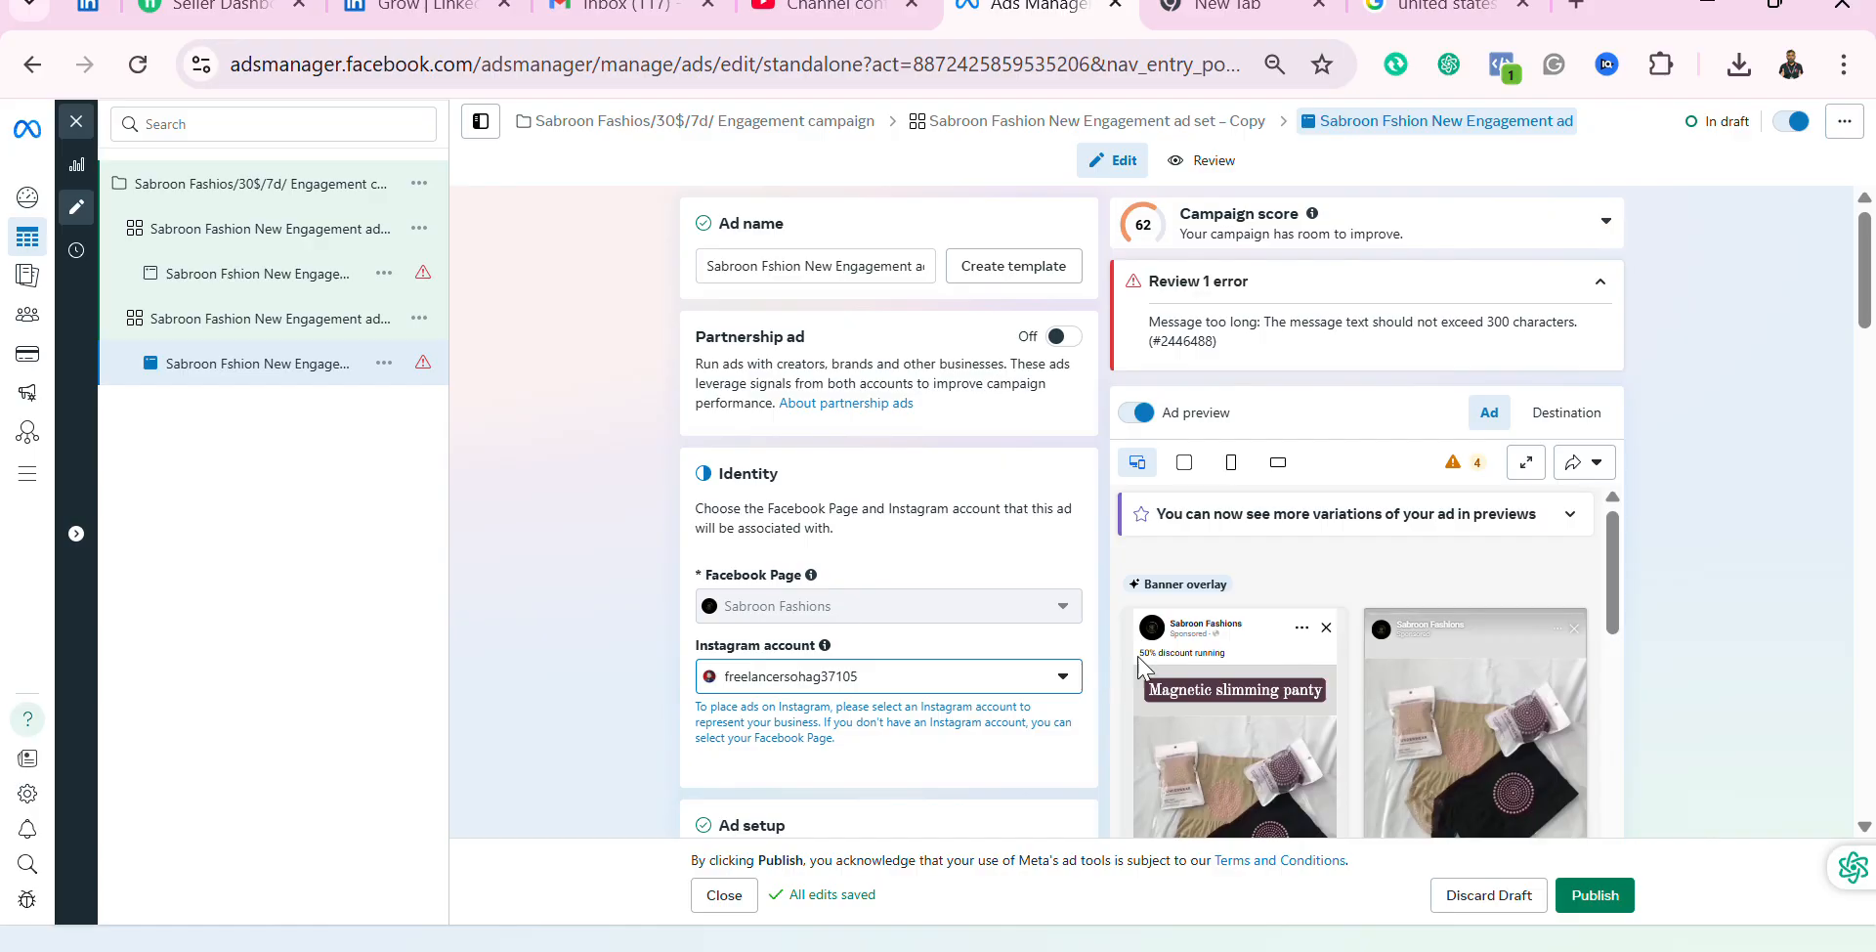
{"action": "scroll", "coordinate": [990, 722], "scroll_direction": "down", "scroll_amount": 5}
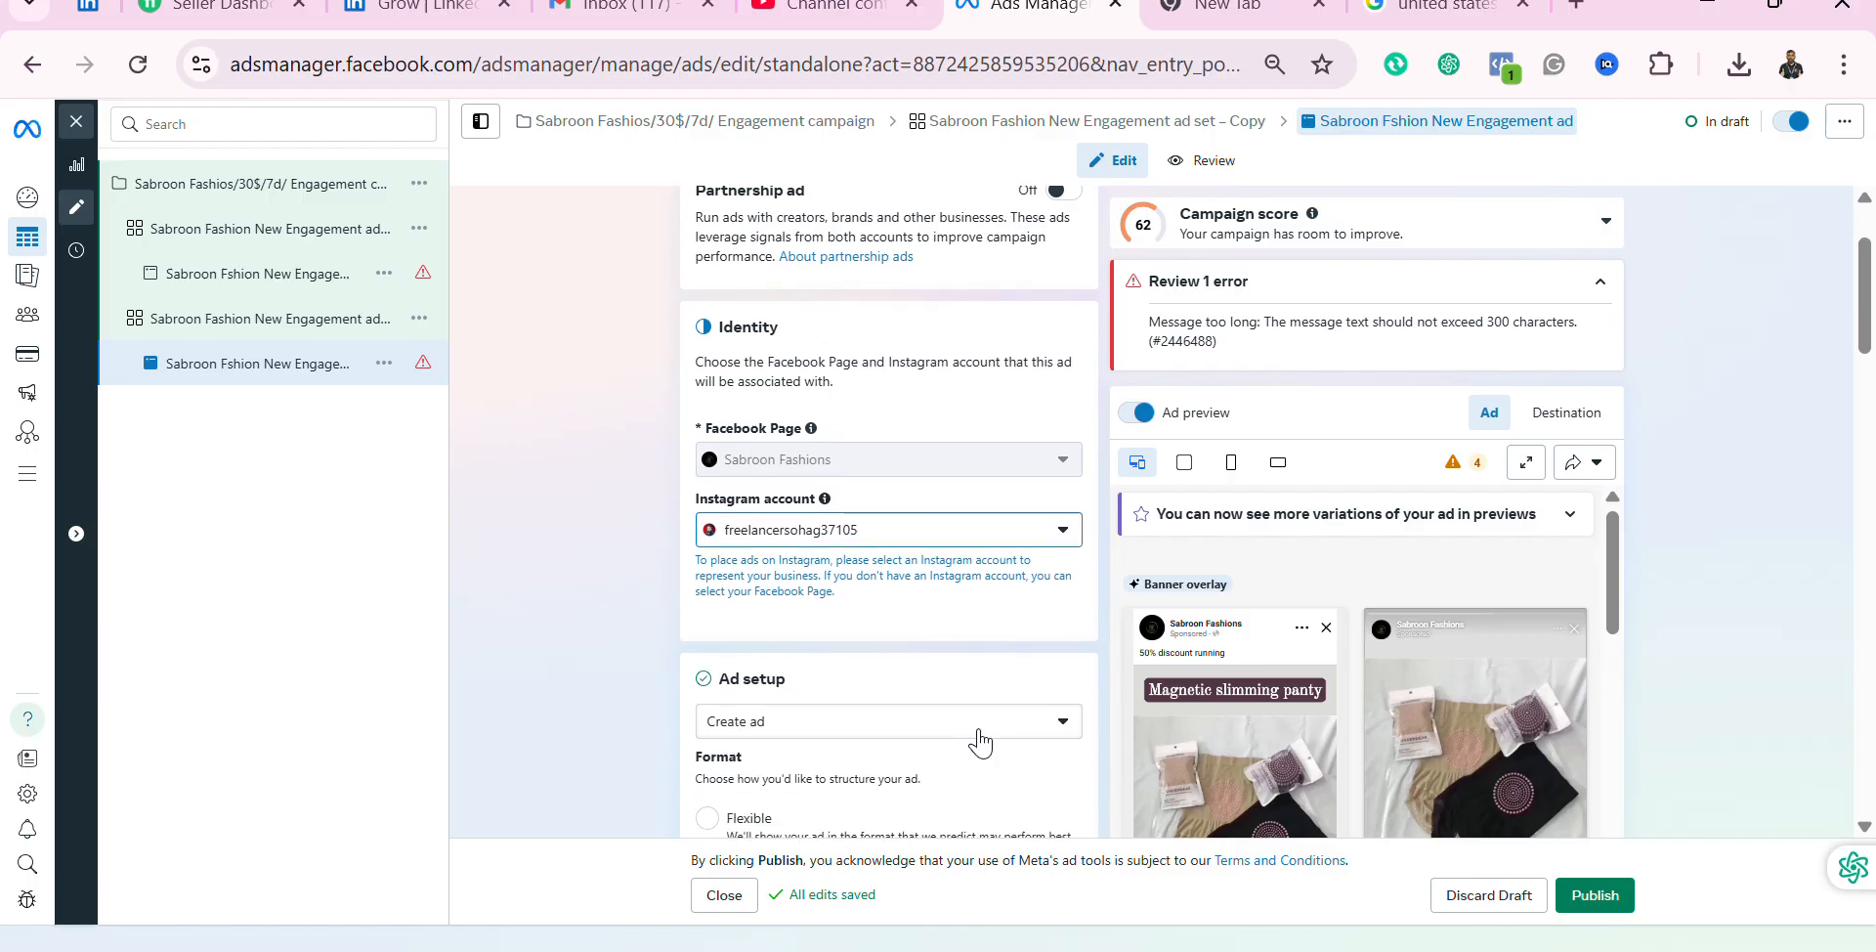
{"action": "scroll", "coordinate": [982, 743], "scroll_direction": "down", "scroll_amount": 2}
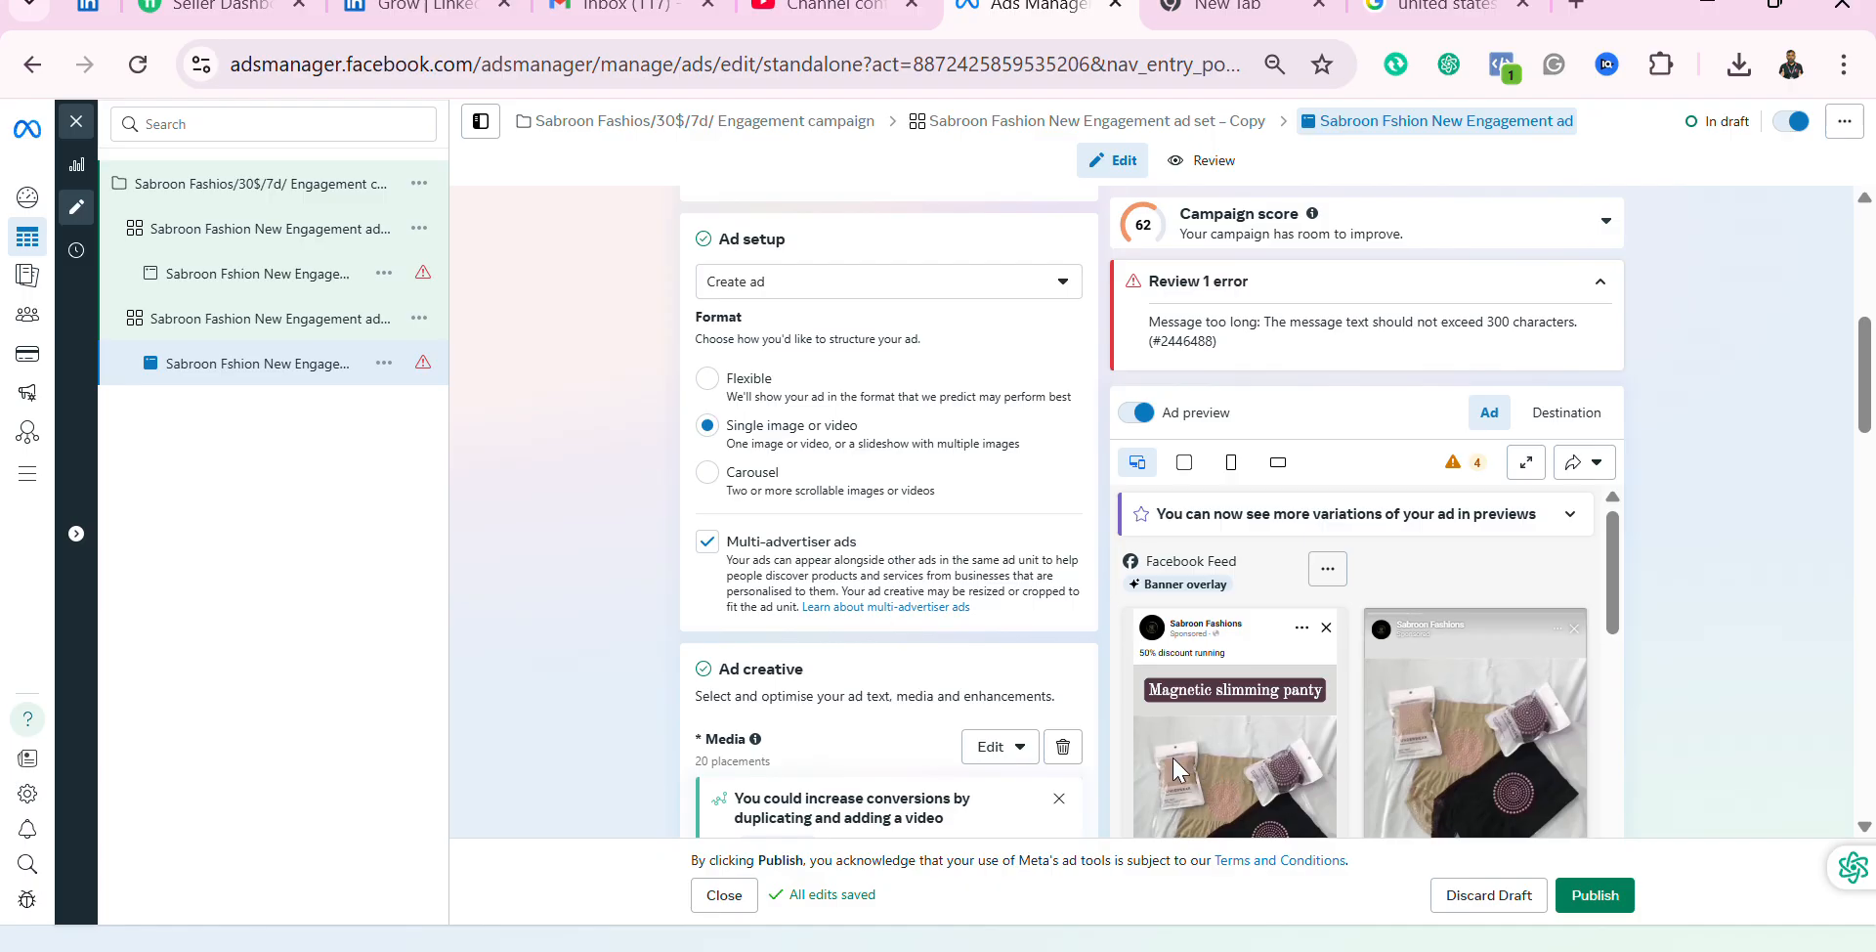
{"action": "left_click", "coordinate": [1063, 749]}
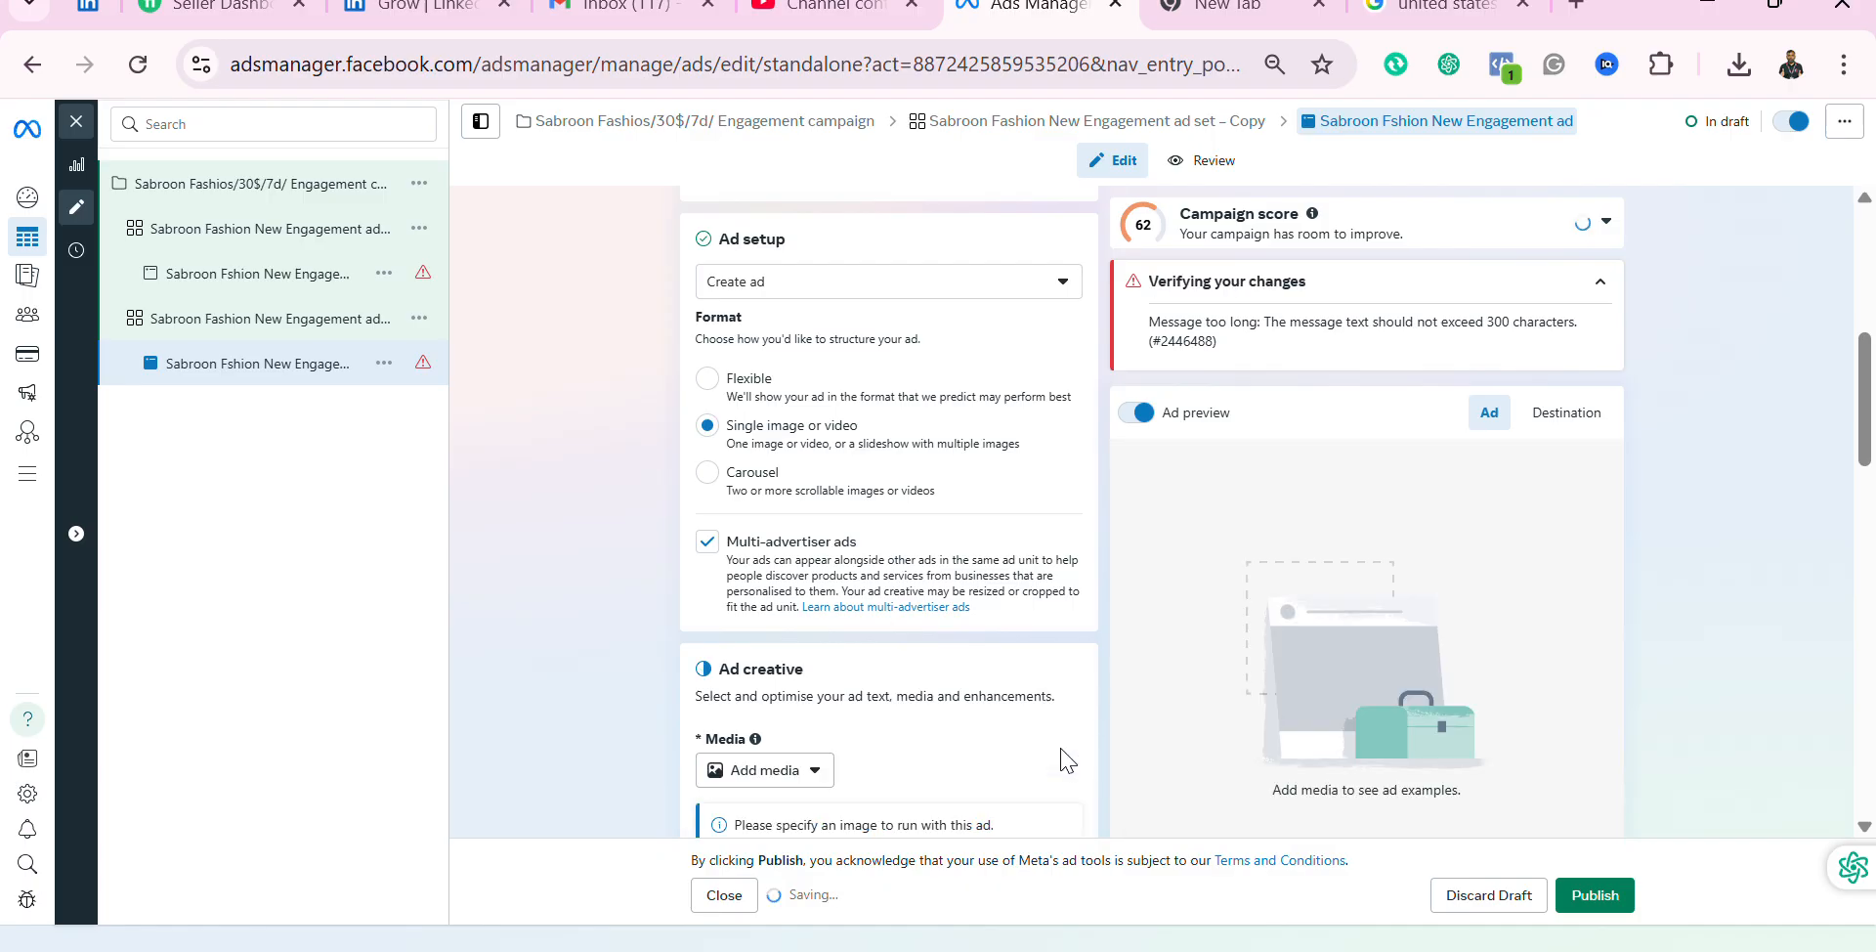
Step: Upload the AQM24zWDd5atSTiNfElz1ucGQ49RX8Y1FwEbz... video from the Downloads folder as the copied ad's new media
{"action": "left_click", "coordinate": [823, 774]}
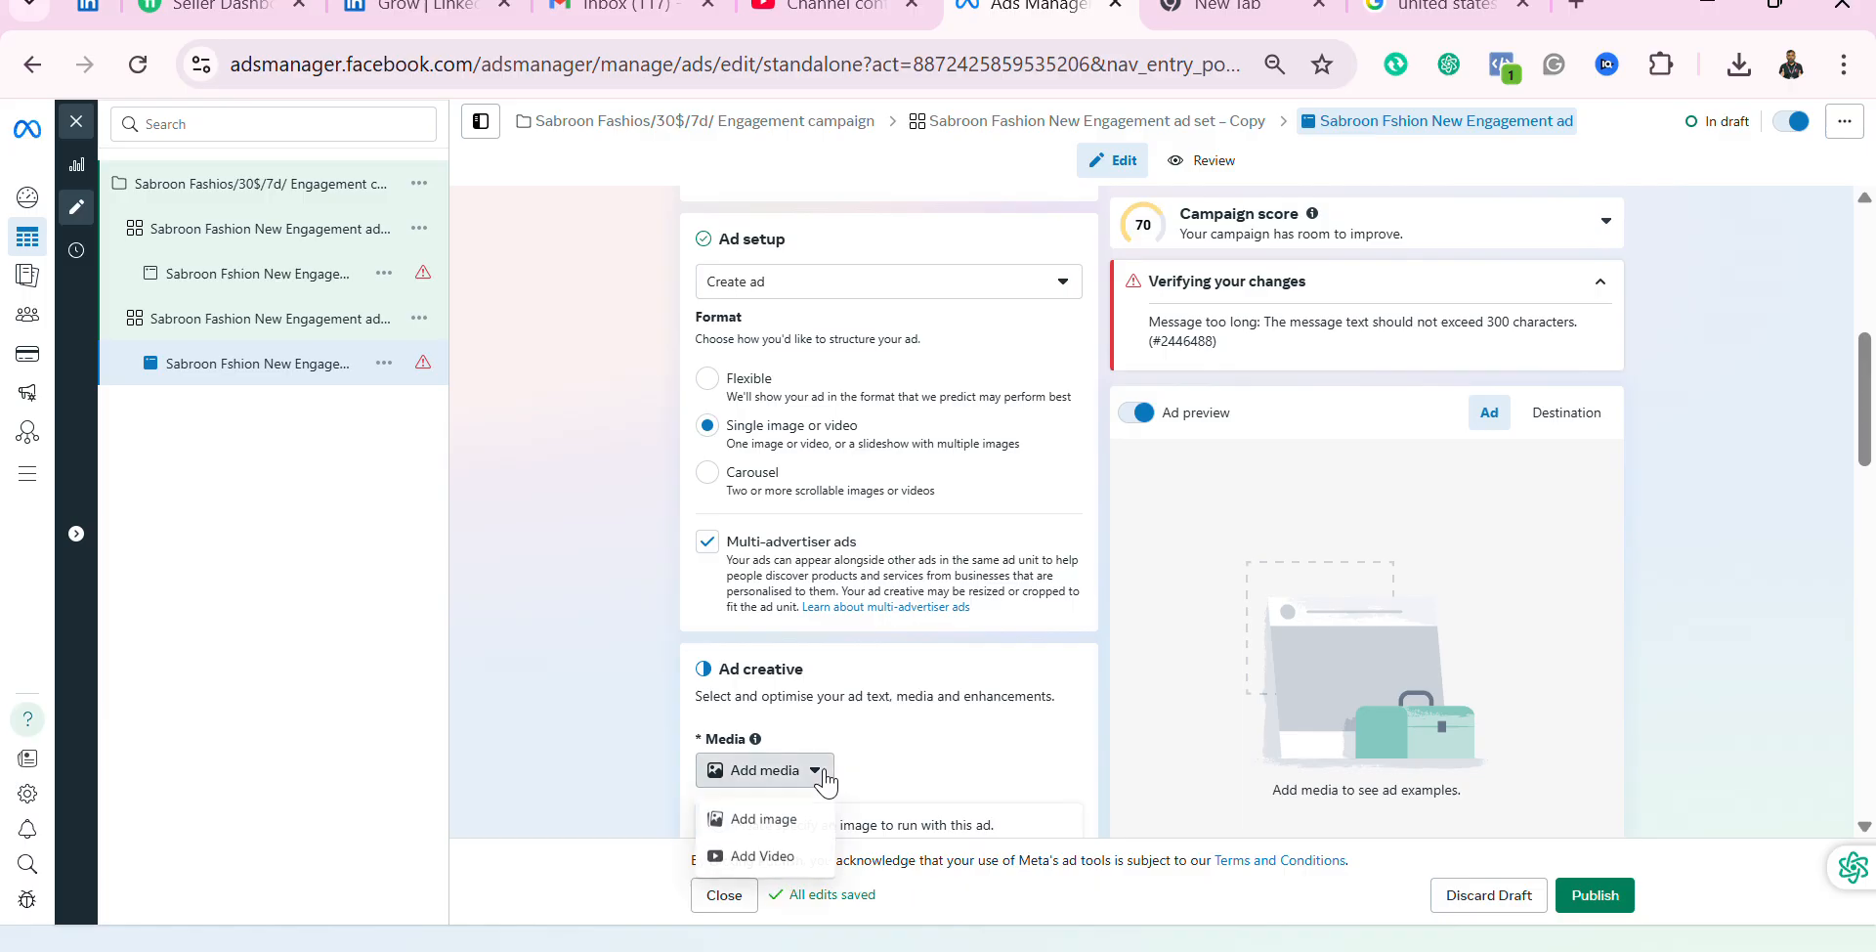
{"action": "left_click", "coordinate": [777, 858]}
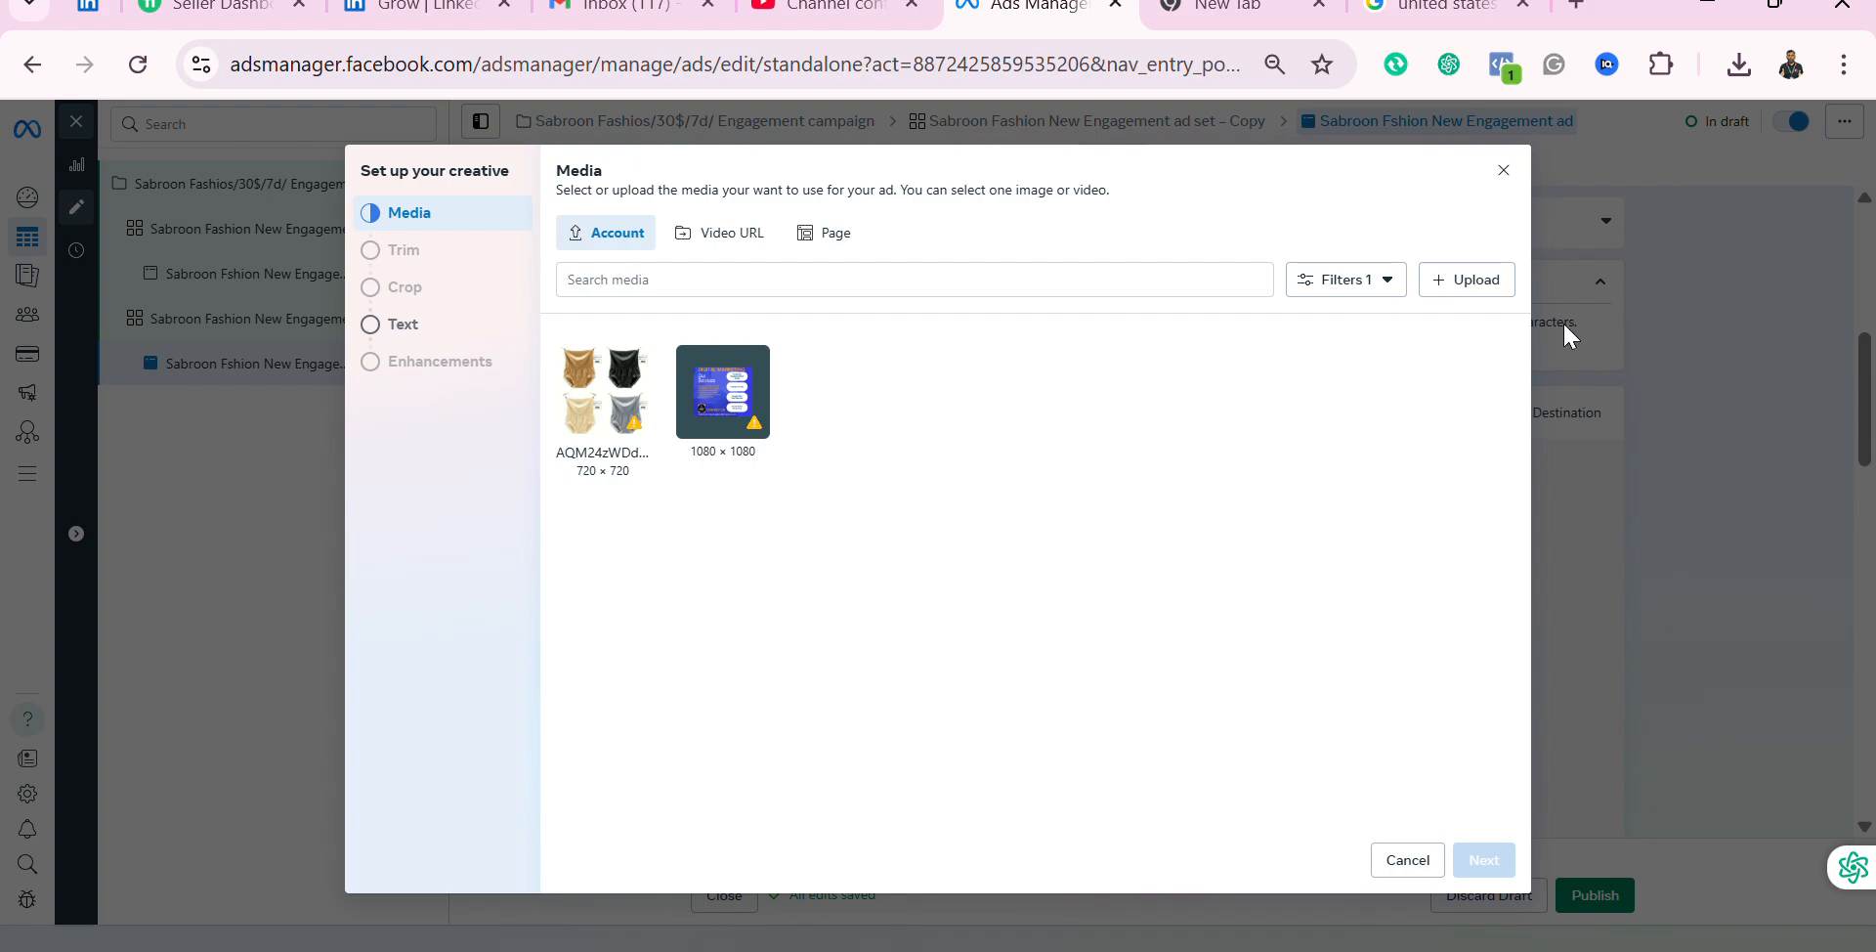
{"action": "left_click", "coordinate": [1477, 293]}
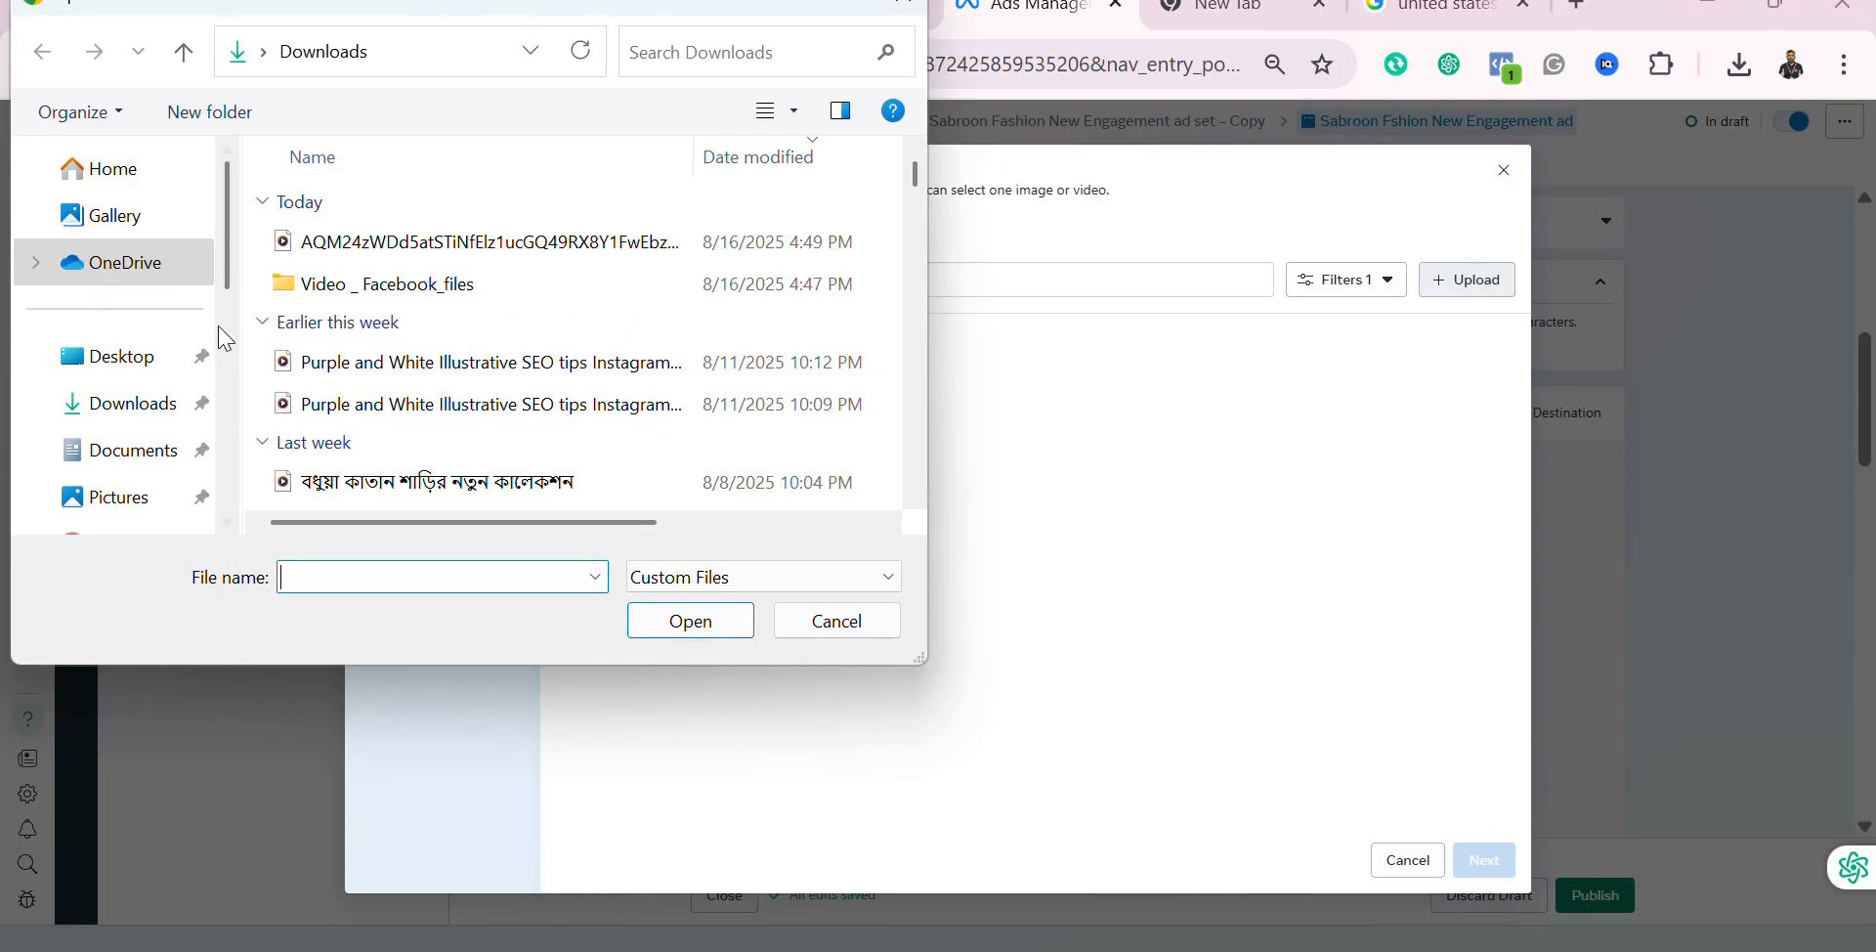
{"action": "left_click", "coordinate": [147, 405]}
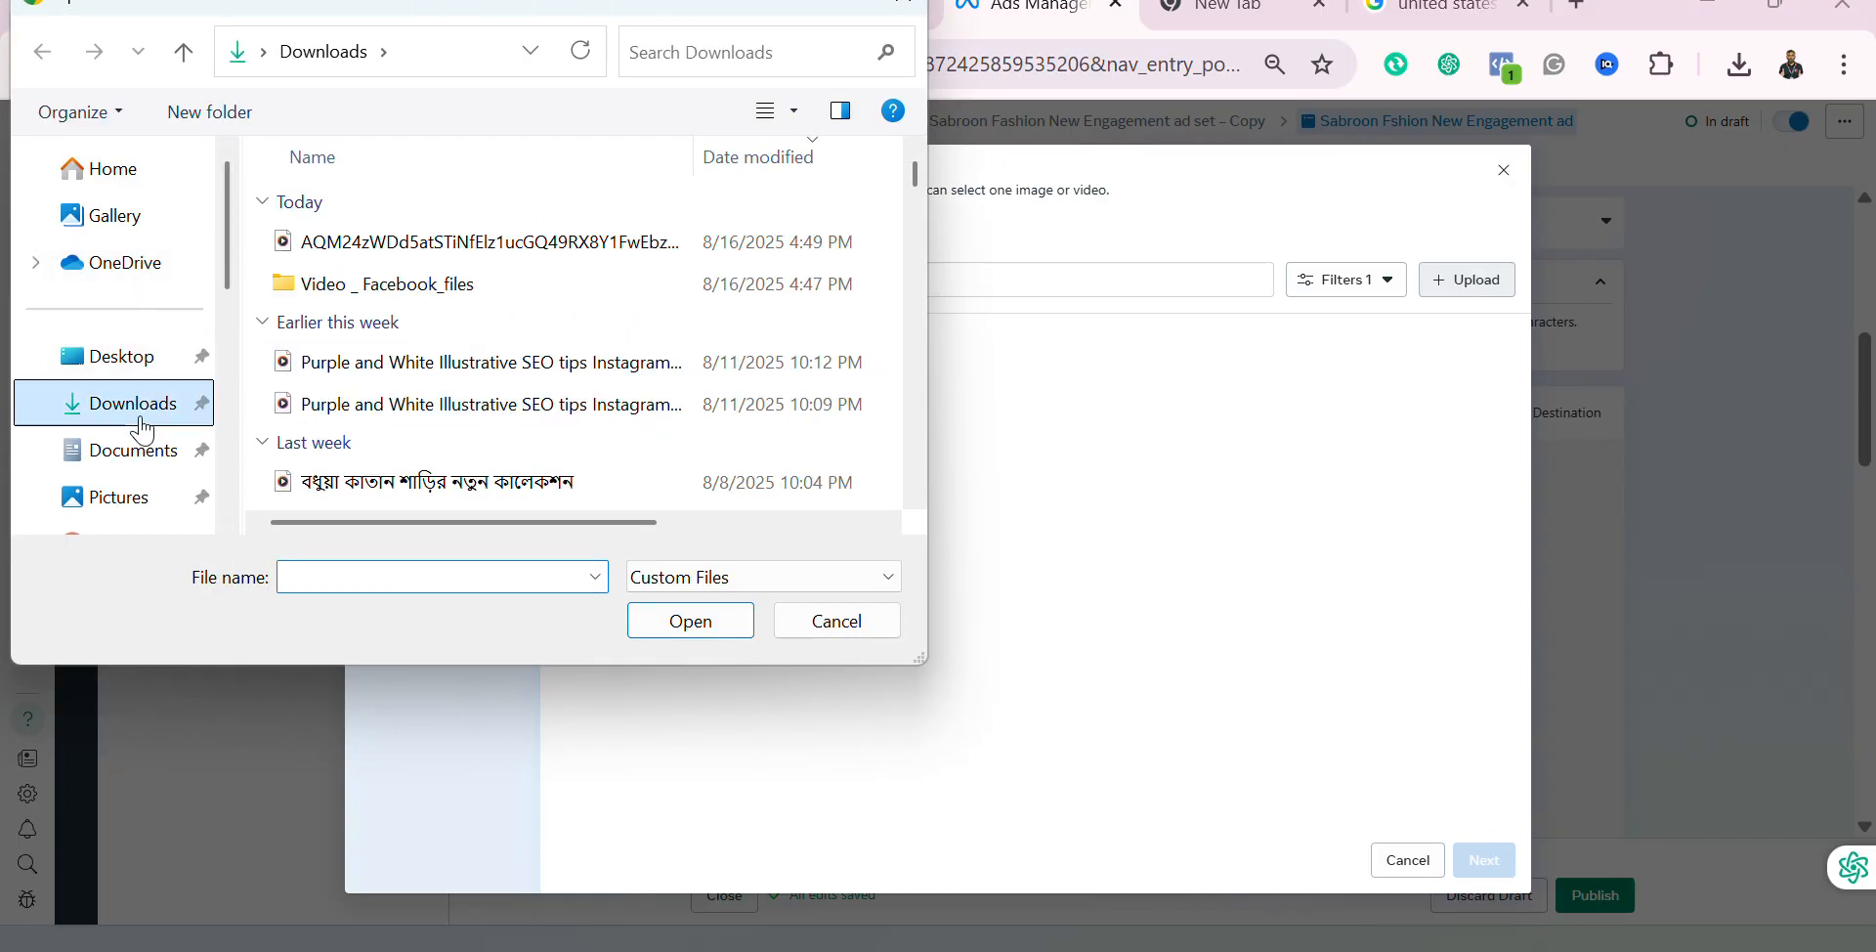
{"action": "left_click", "coordinate": [401, 244]}
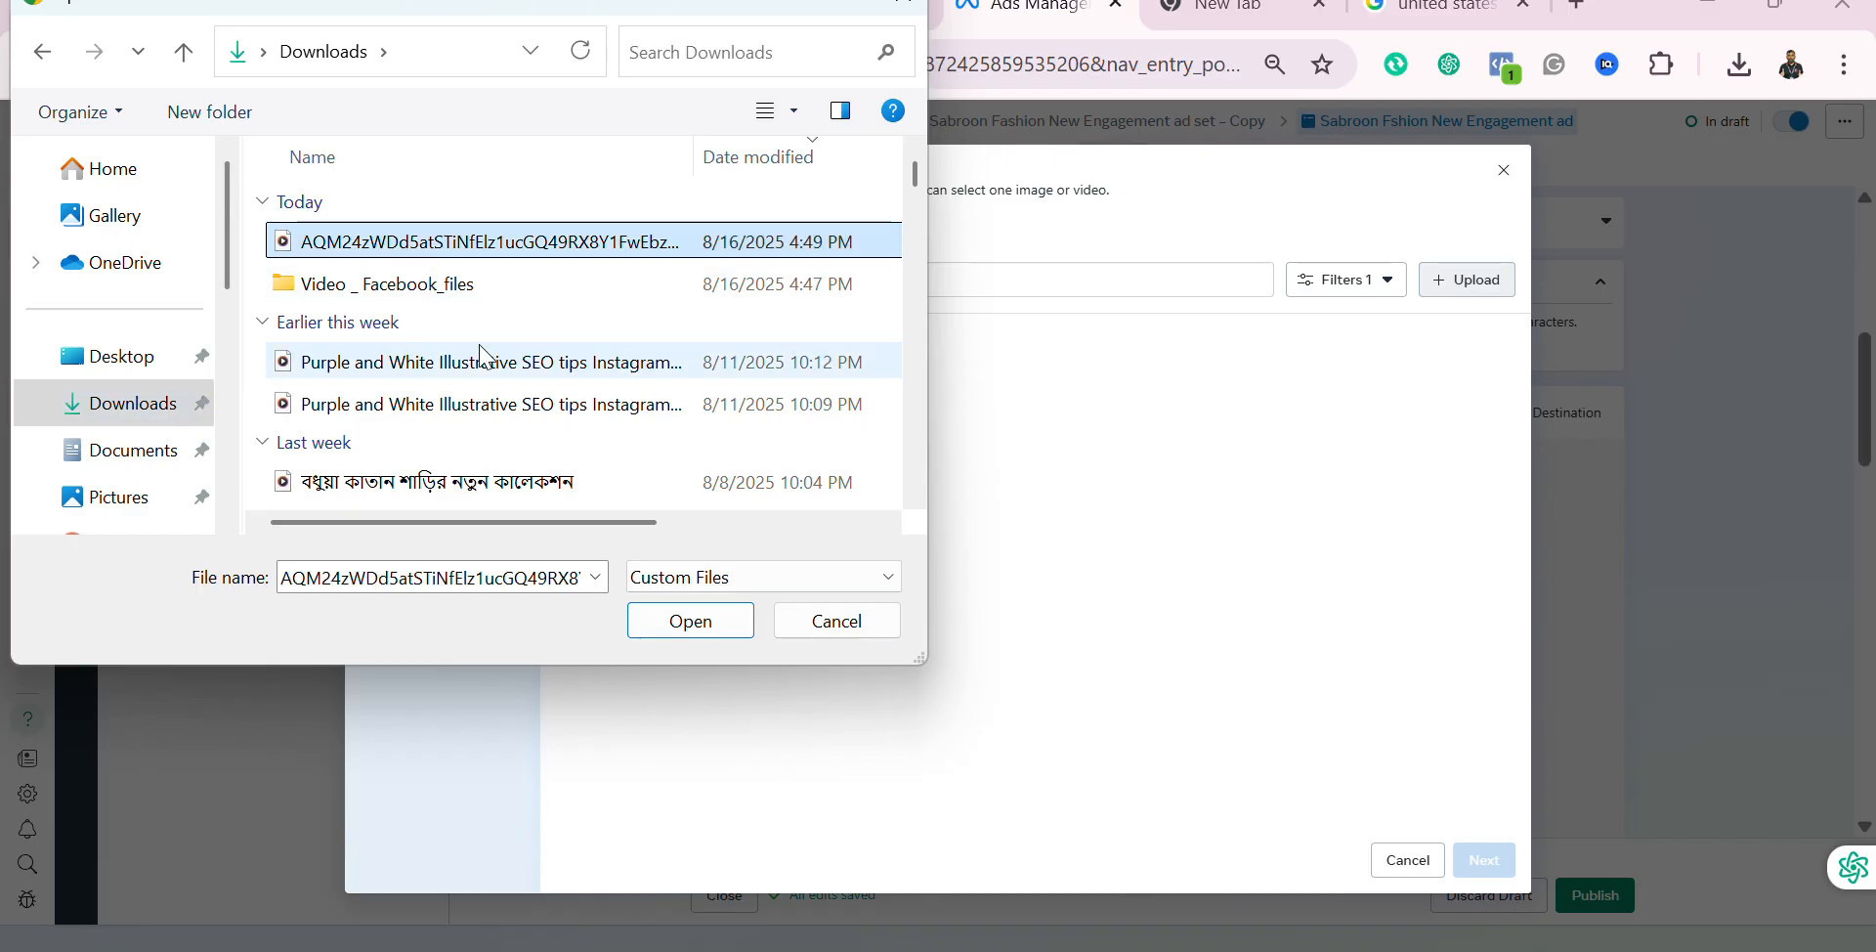
{"action": "left_click", "coordinate": [690, 622]}
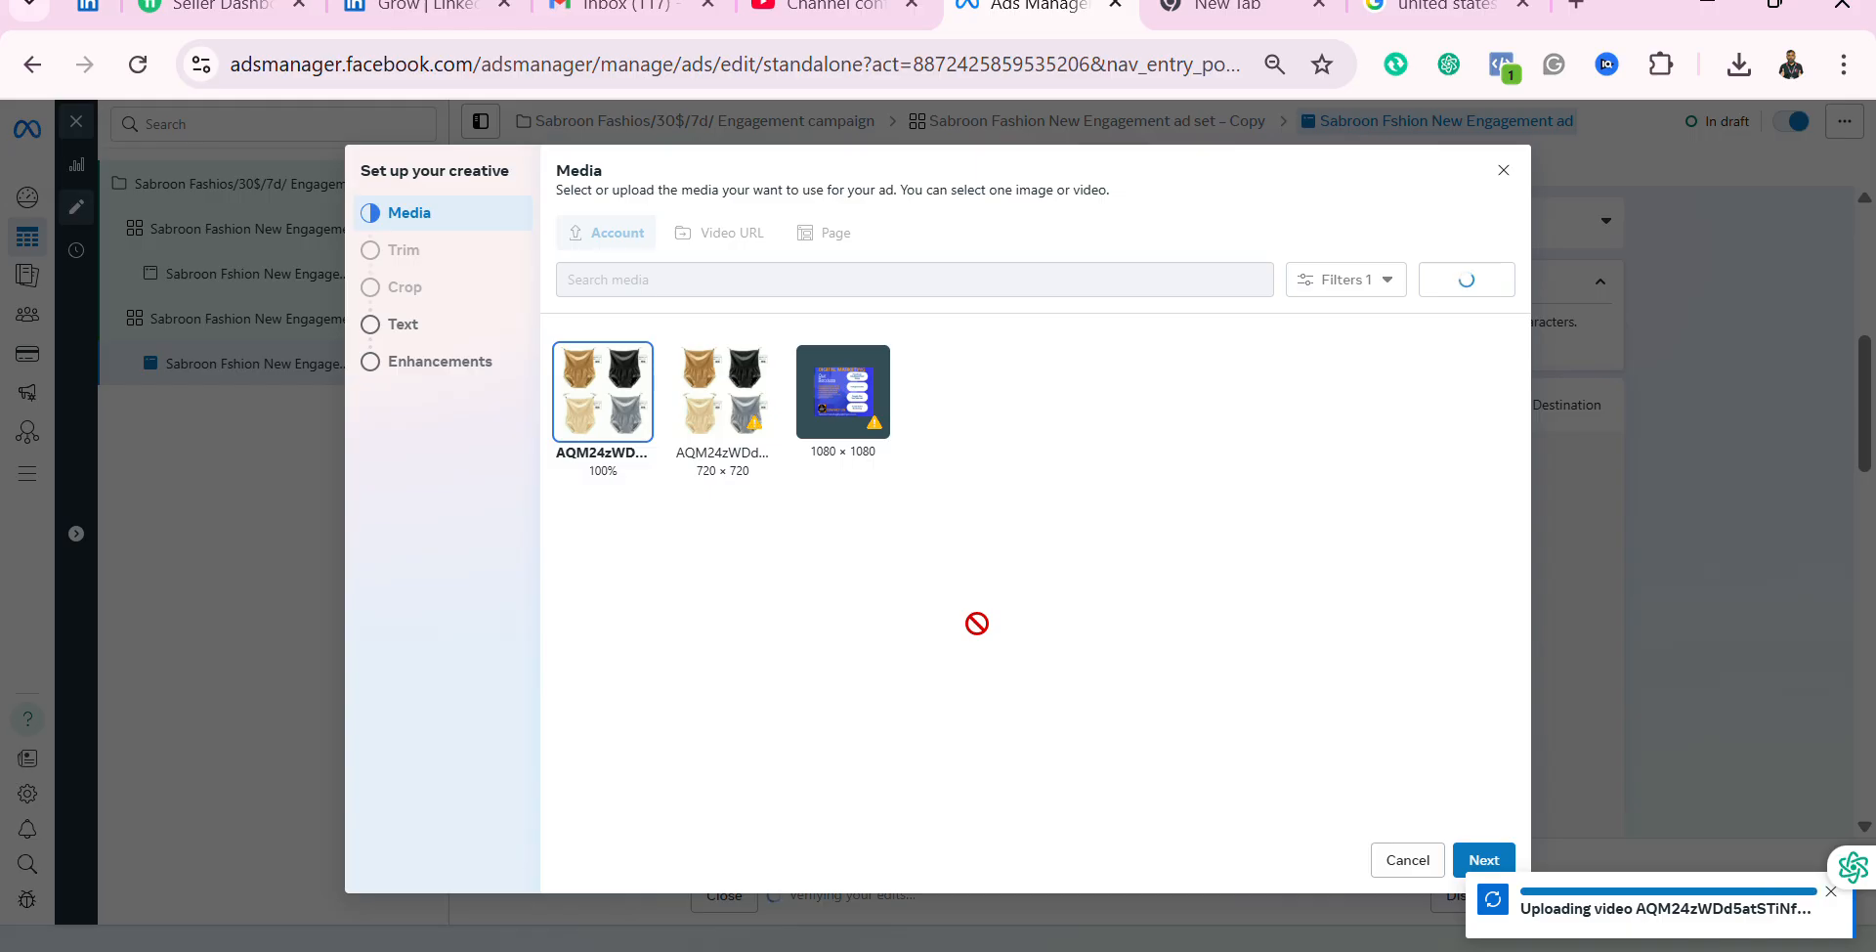
Step: Complete the video creative setup, keeping the existing ad text, the Order now call to action and the default Advantage+ enhancements
{"action": "left_click", "coordinate": [1483, 862]}
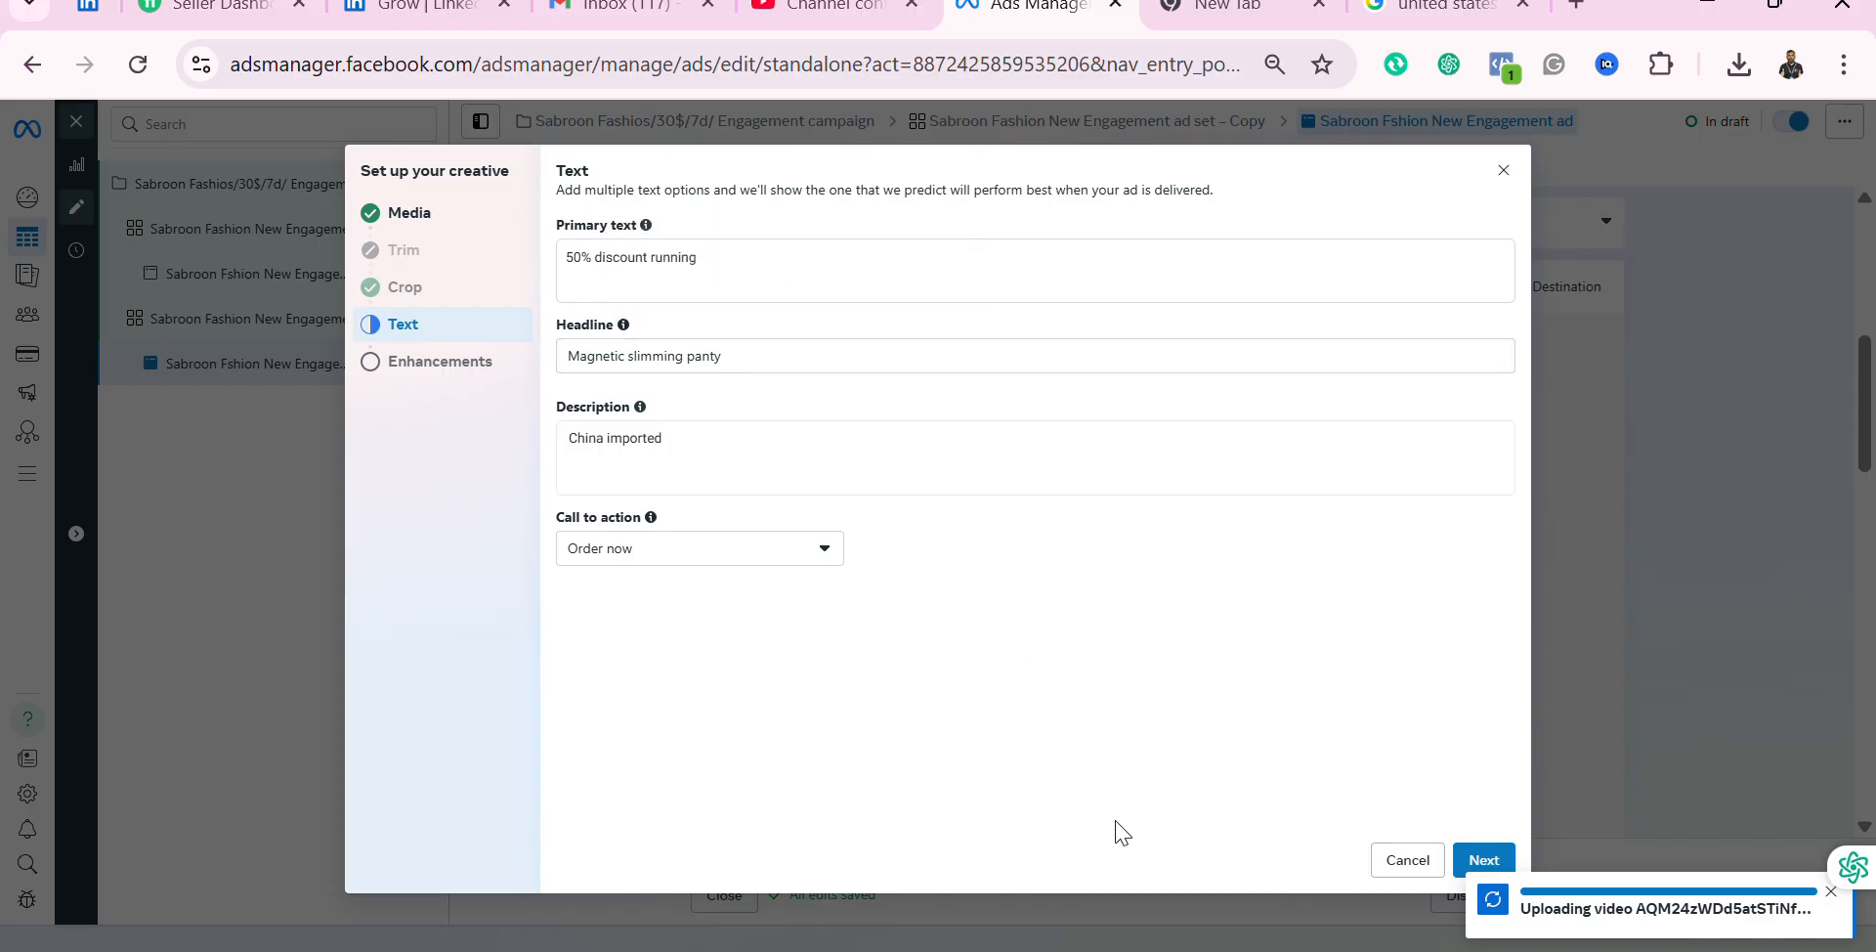
{"action": "left_click", "coordinate": [1483, 861]}
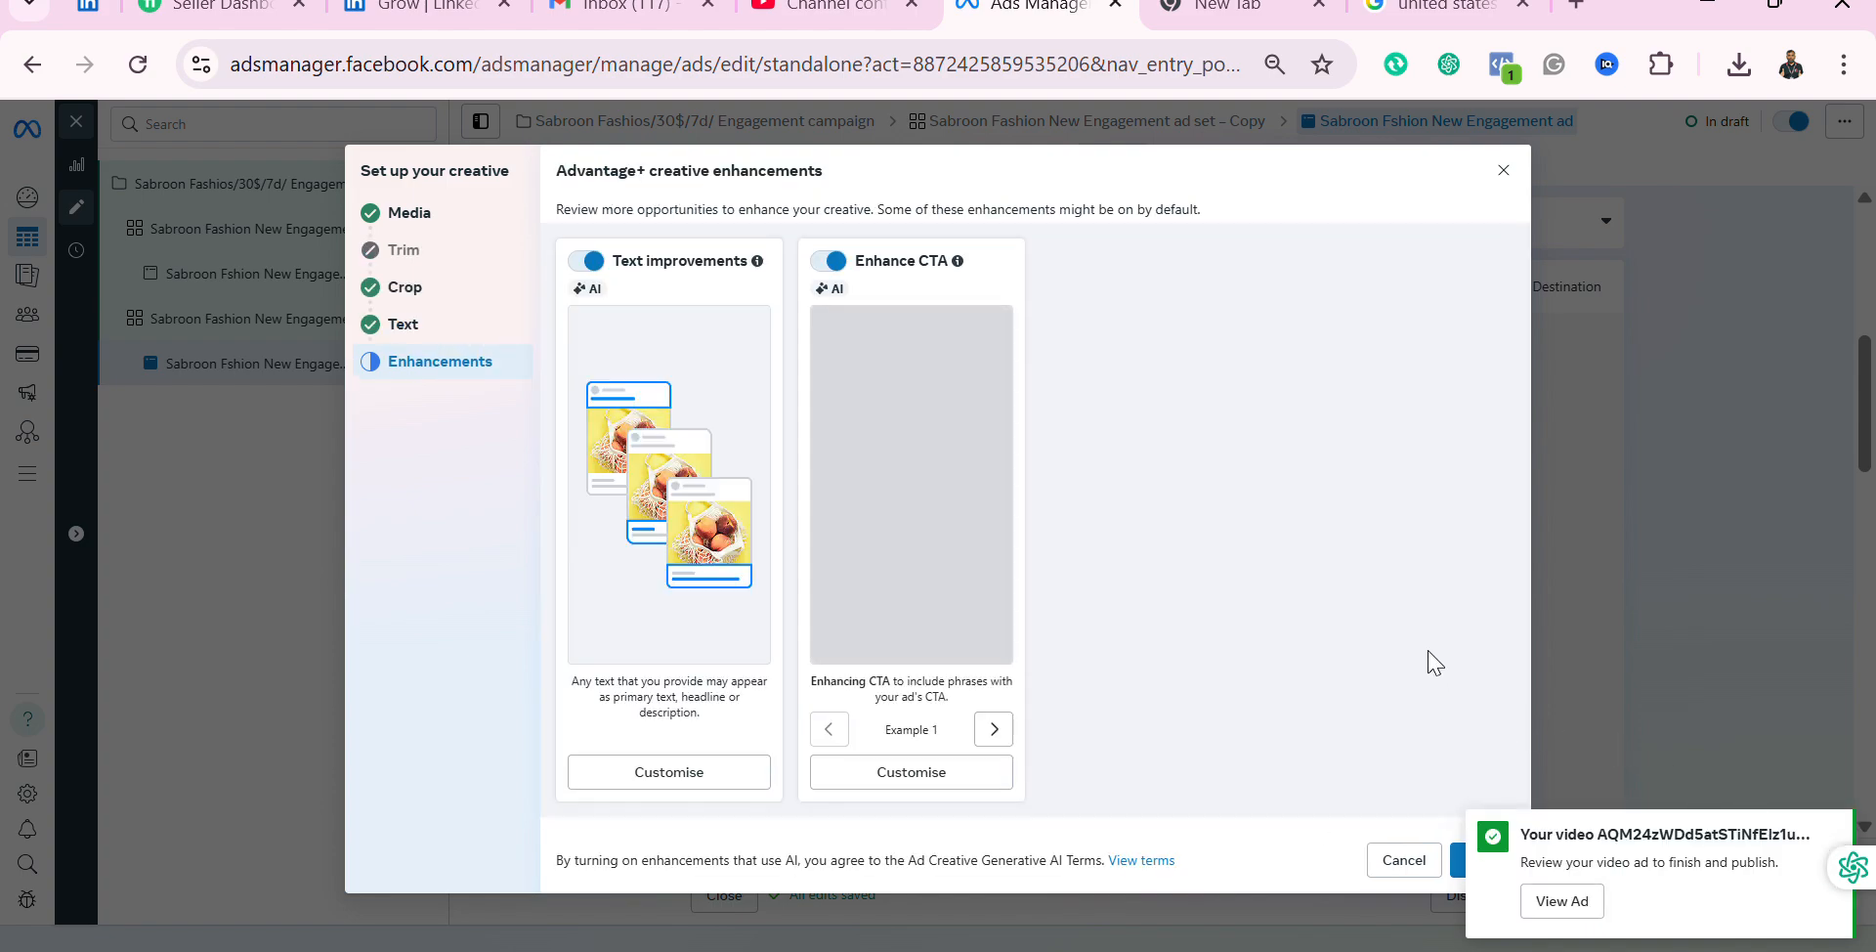
{"action": "left_click", "coordinate": [1458, 879]}
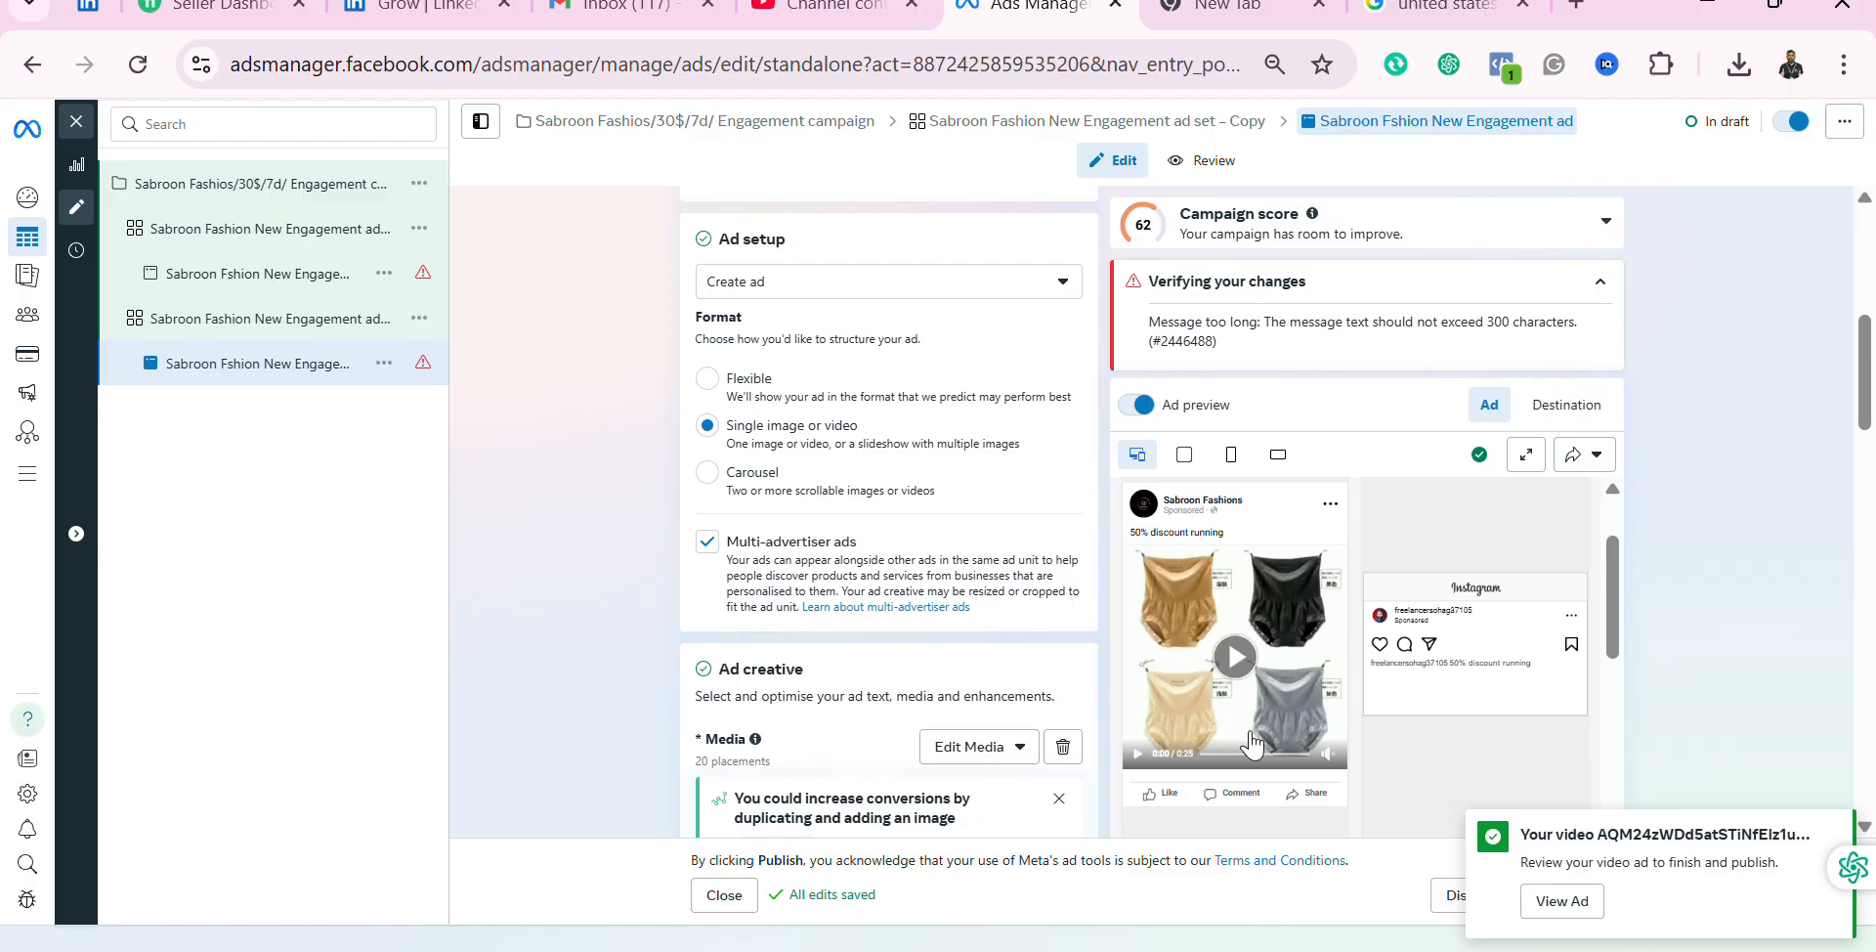
Step: Review the copied ad's primary text, headline, description, call to action and message template, and dismiss the video upload notification
{"action": "scroll", "coordinate": [1241, 728], "scroll_direction": "down", "scroll_amount": 3}
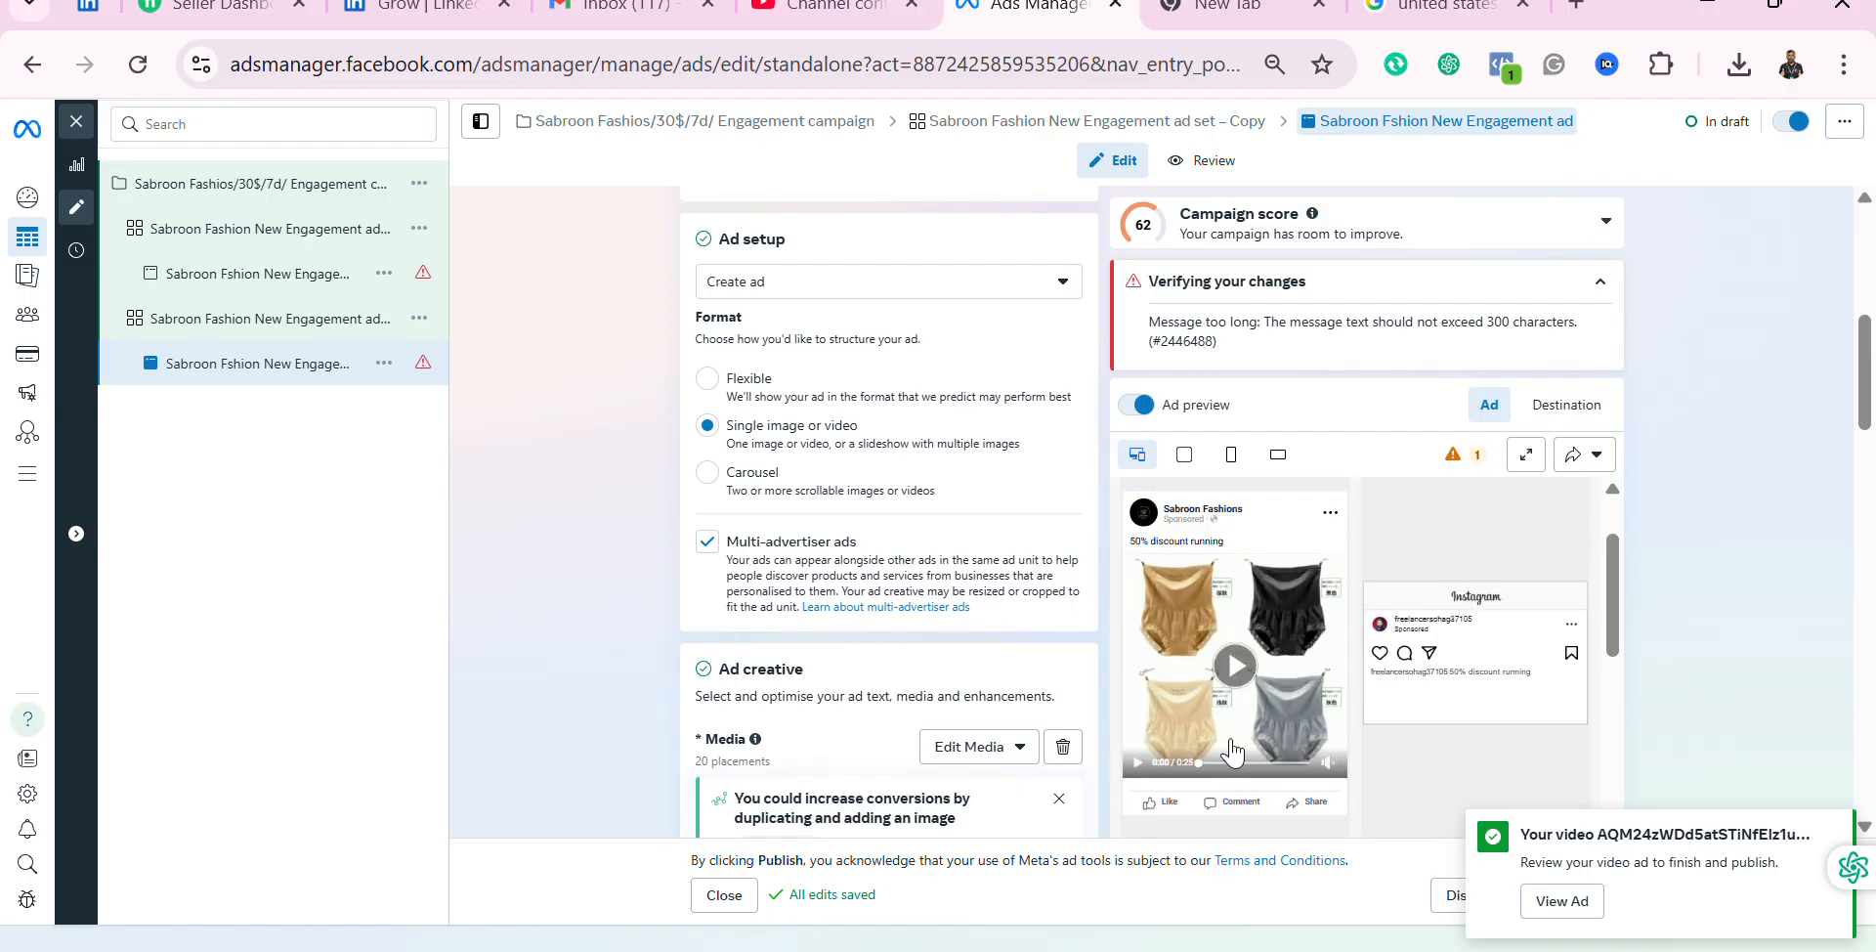
{"action": "scroll", "coordinate": [850, 645], "scroll_direction": "down", "scroll_amount": 6}
{"action": "scroll", "coordinate": [843, 630], "scroll_direction": "down", "scroll_amount": 3}
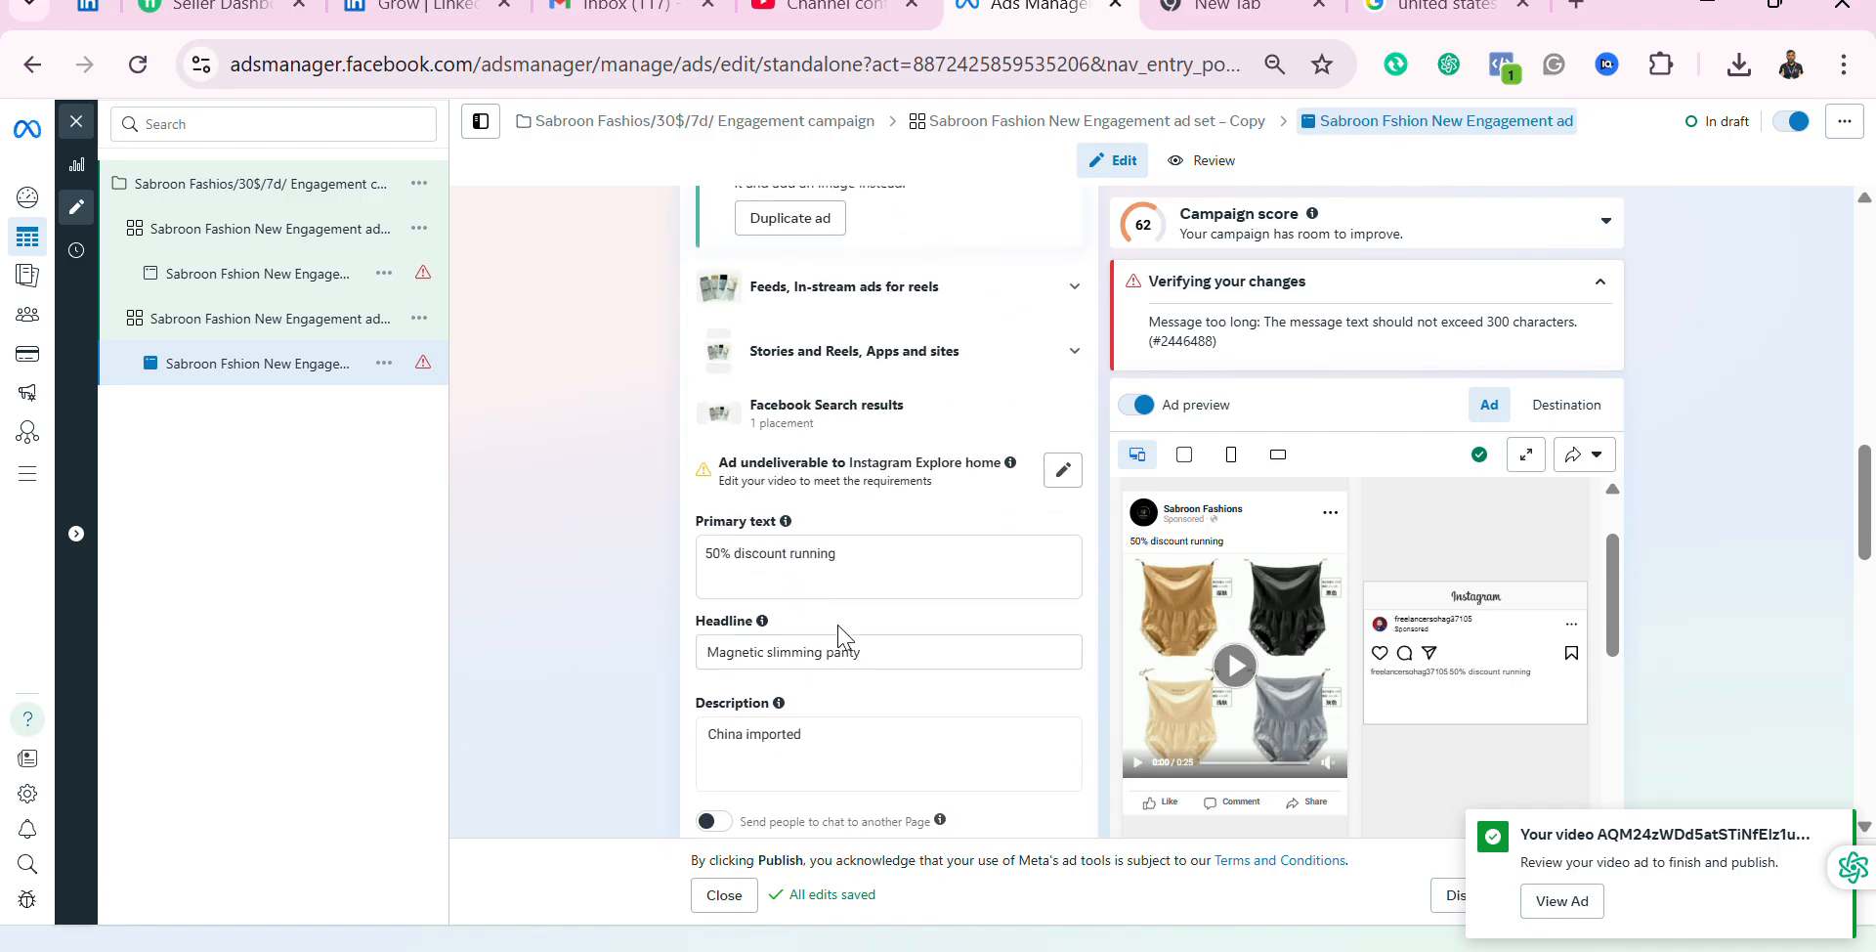
{"action": "scroll", "coordinate": [925, 664], "scroll_direction": "down", "scroll_amount": 5}
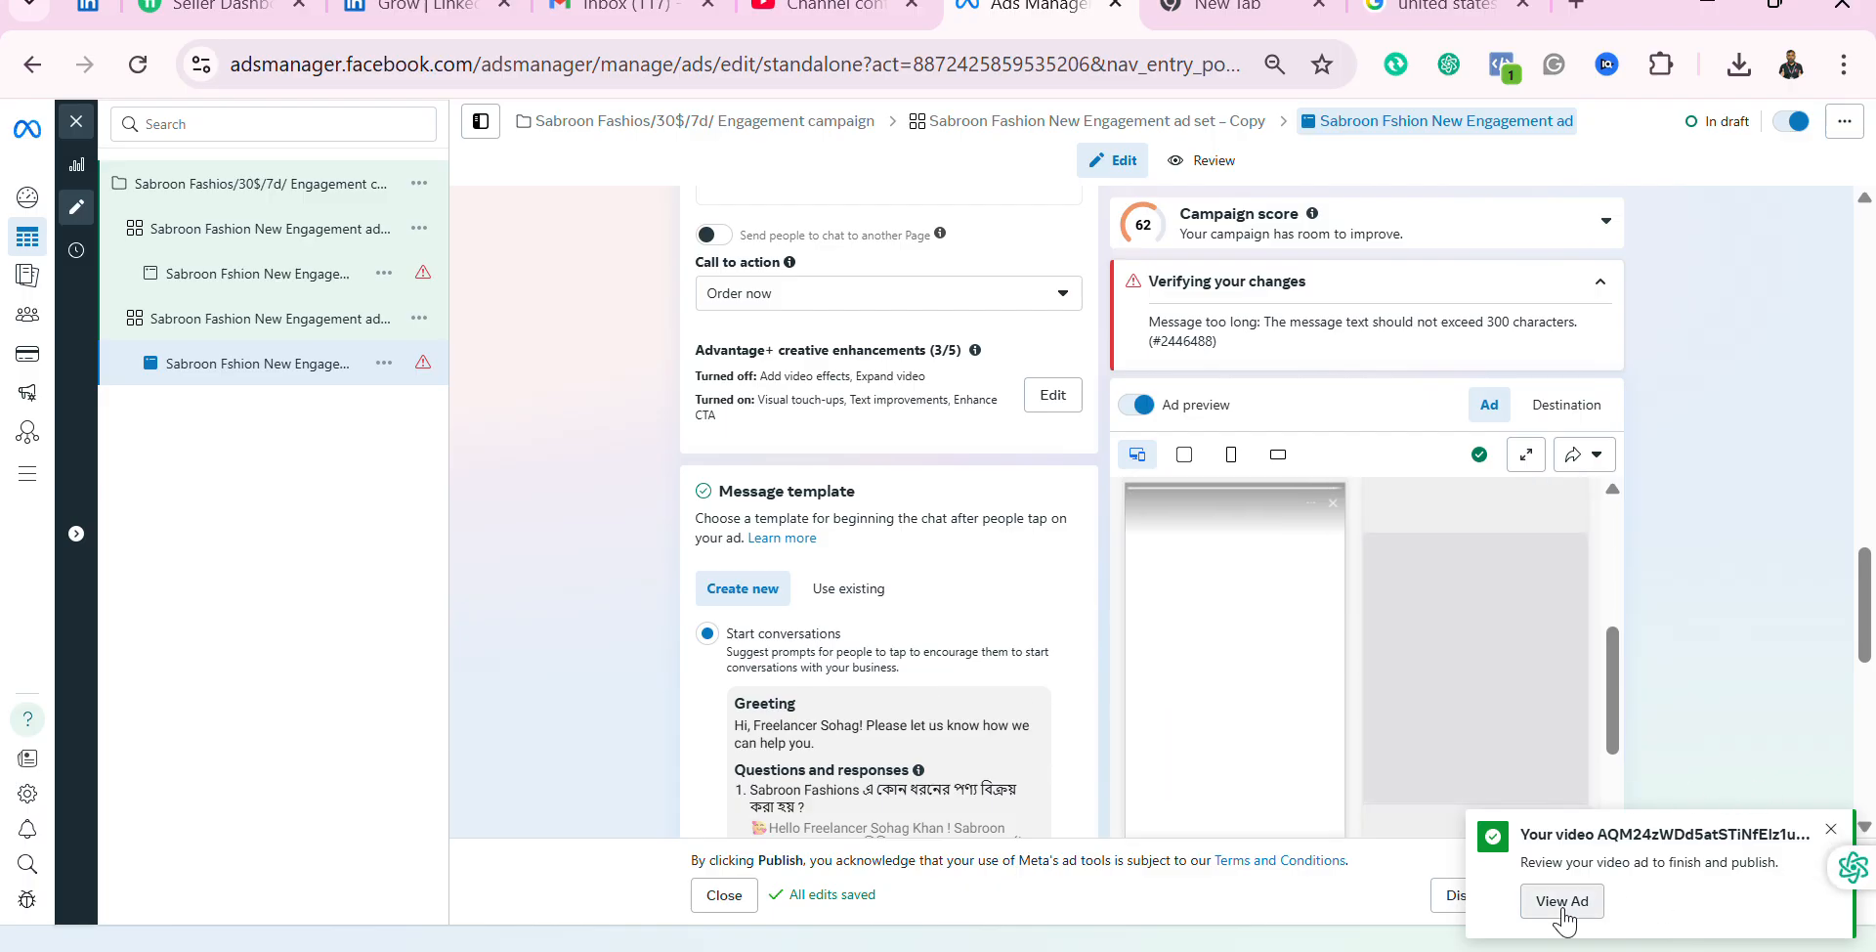
{"action": "left_click", "coordinate": [1830, 832]}
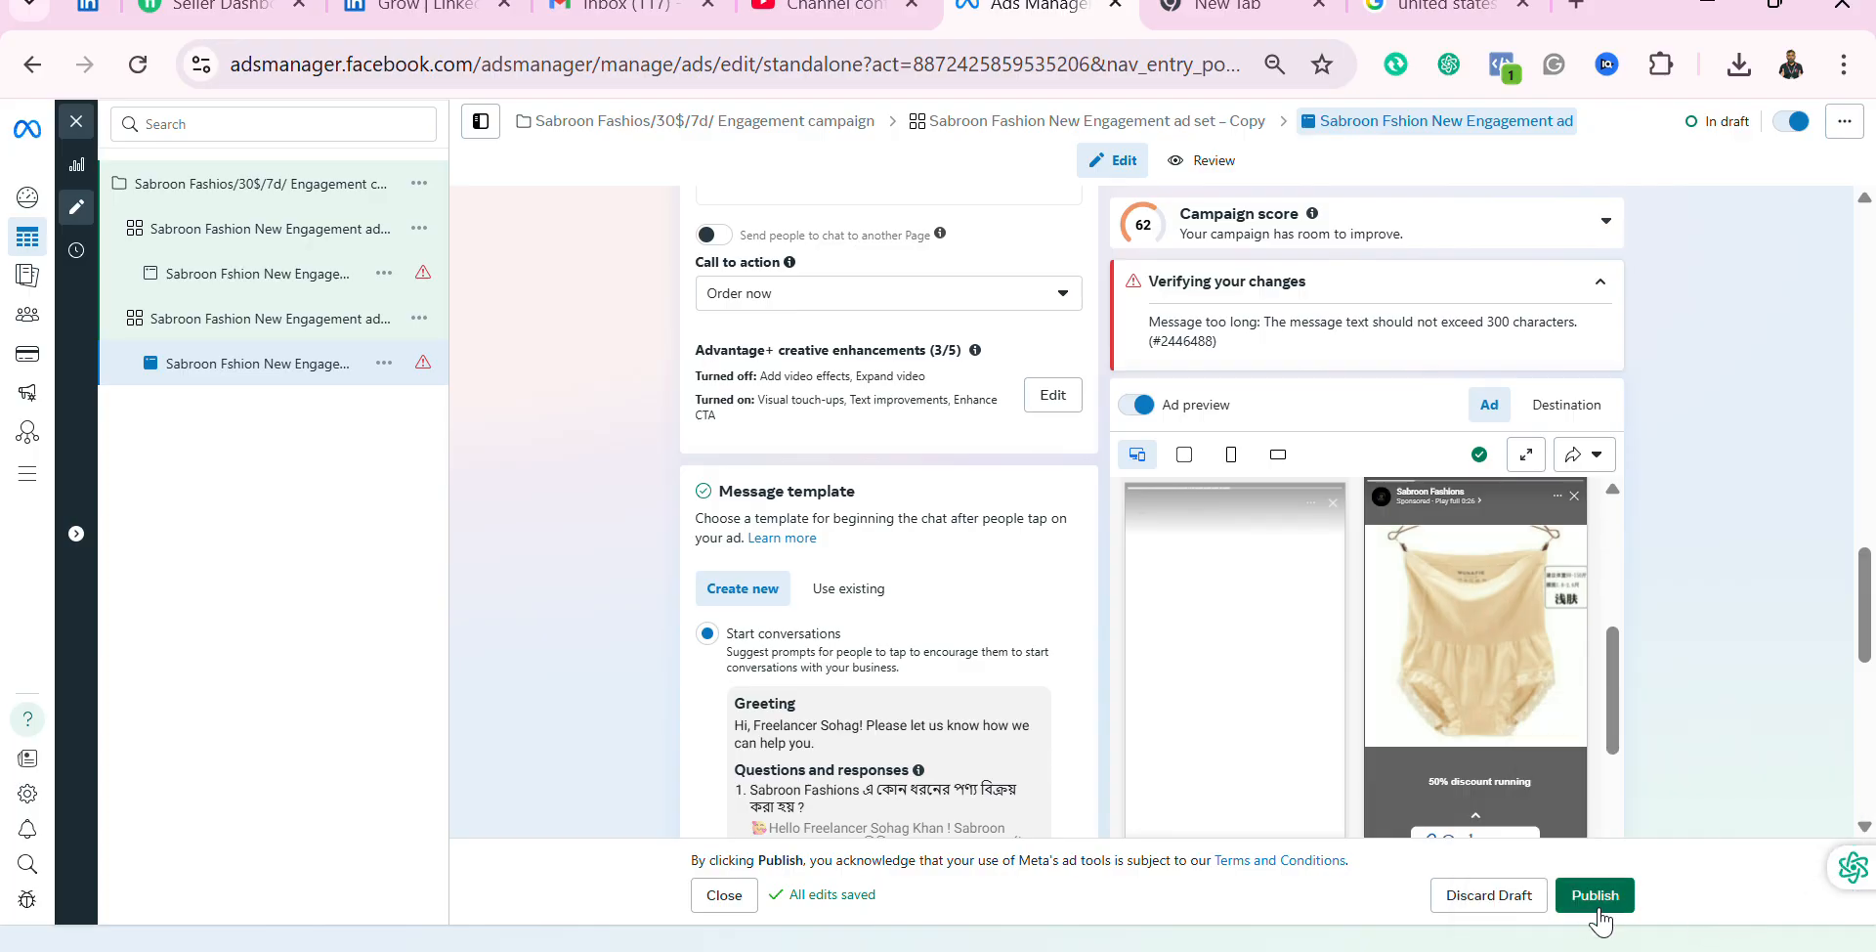